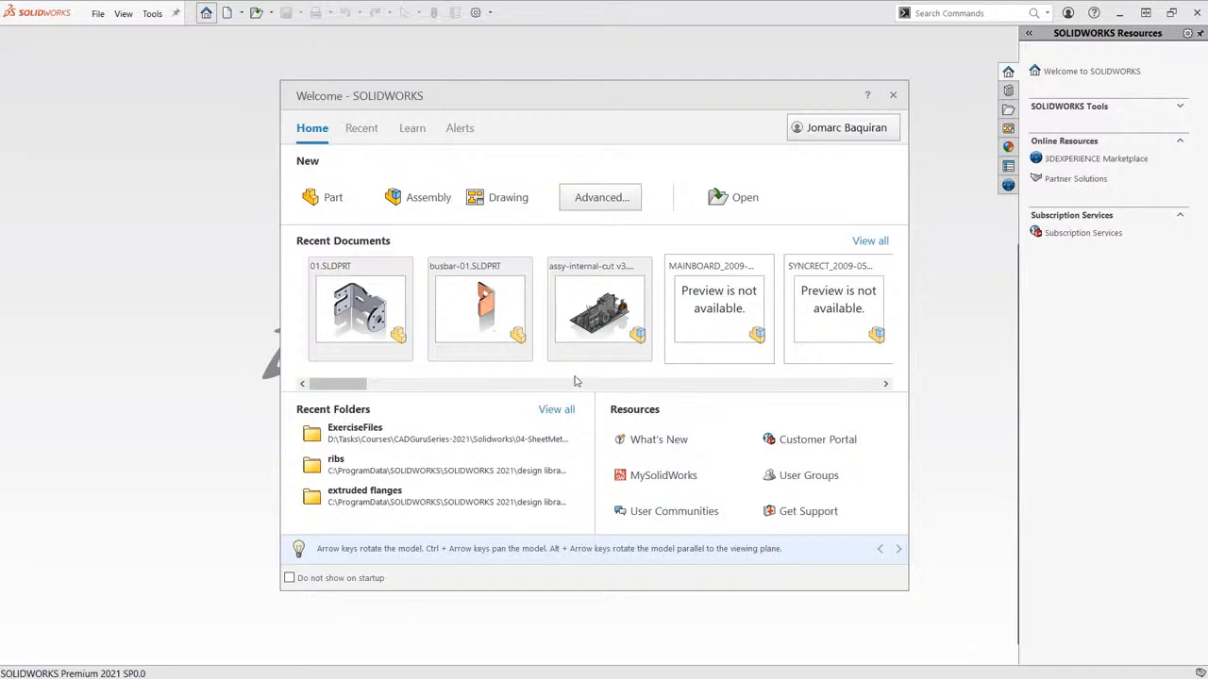
Create a new part document and bring up the Sheet Metal commands.
click(242, 14)
click(248, 32)
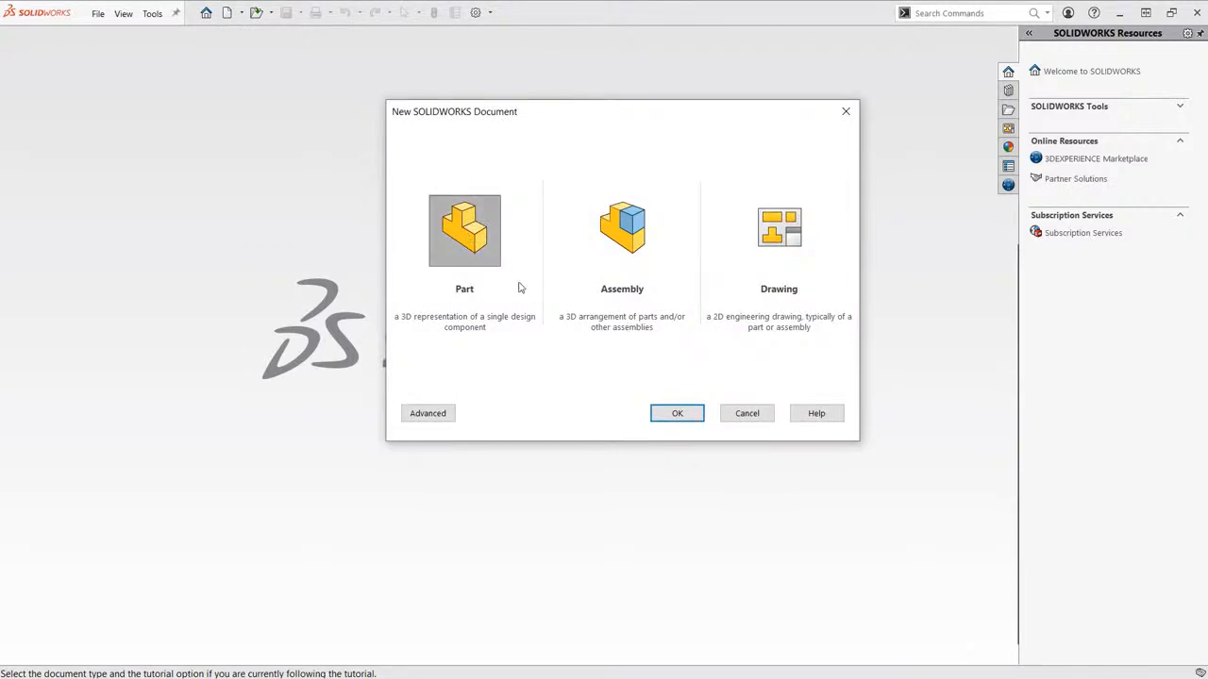
click(673, 415)
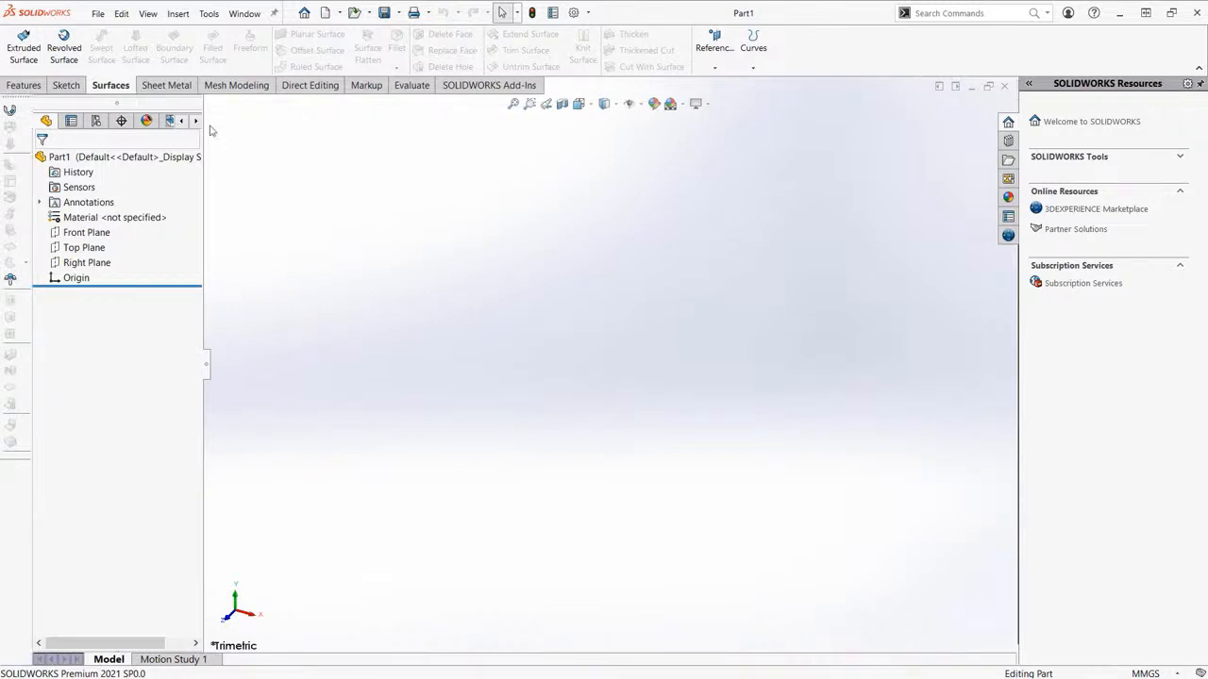
click(169, 88)
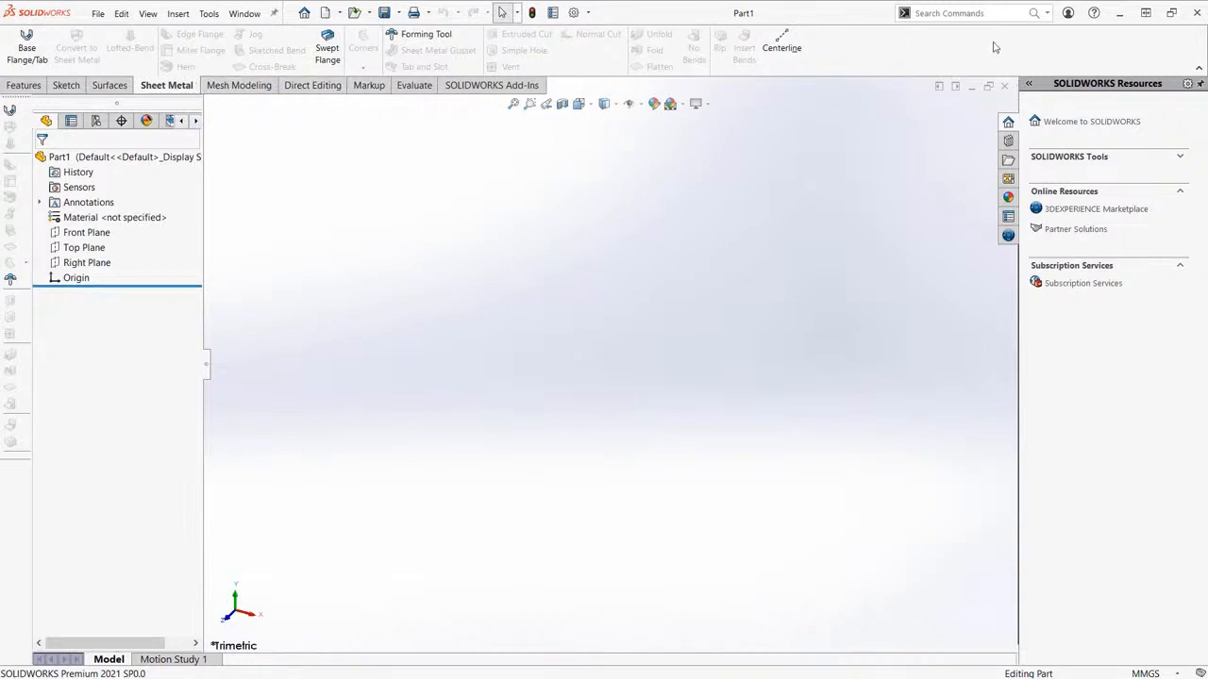
Check which command tabs are enabled, including Sheet Metal, in the list of available CommandManager tabs.
right_click(848, 53)
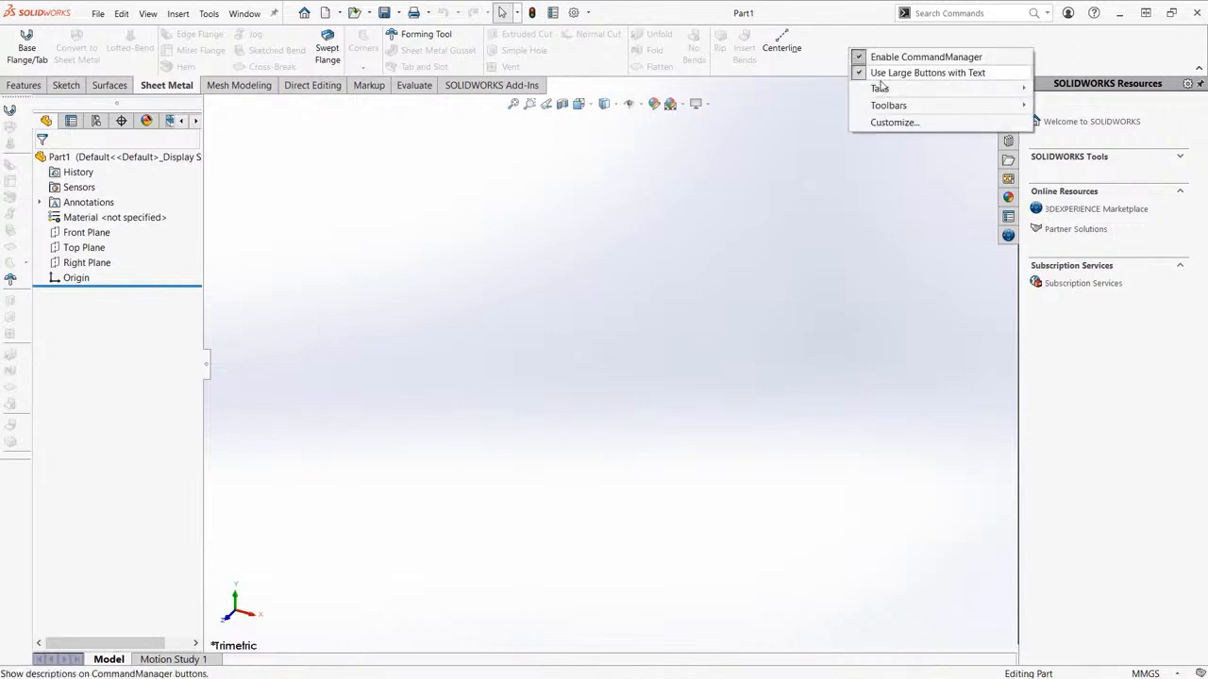
mouse_move(880, 89)
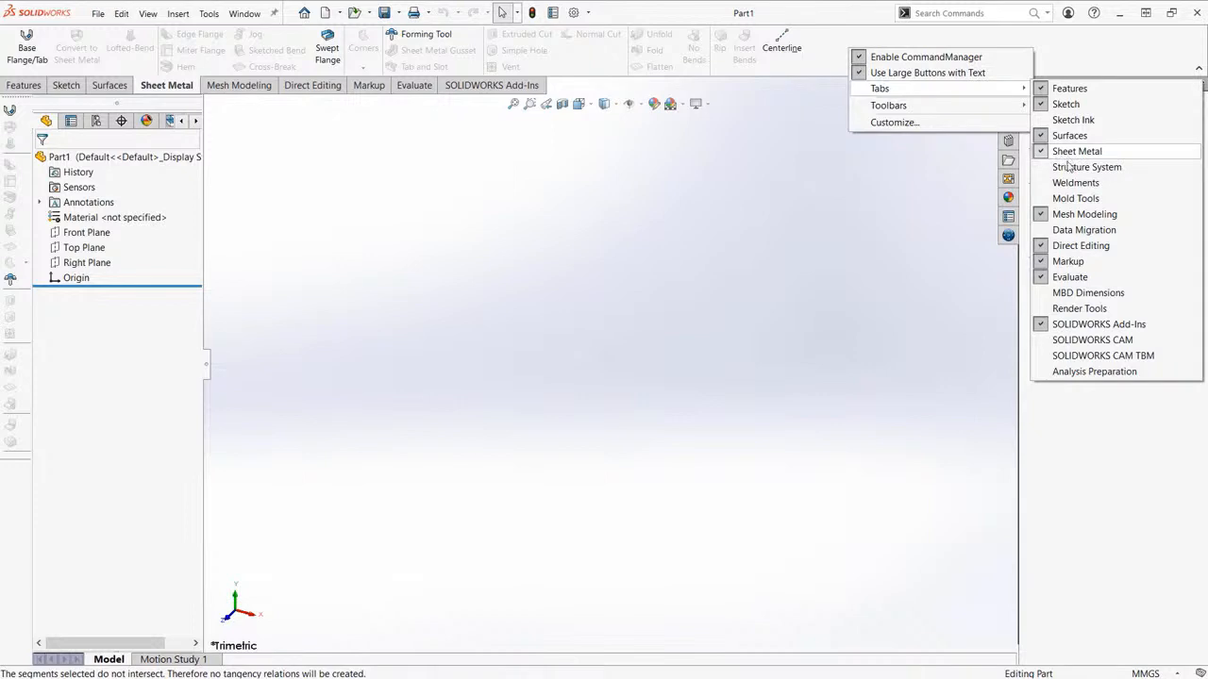
click(599, 264)
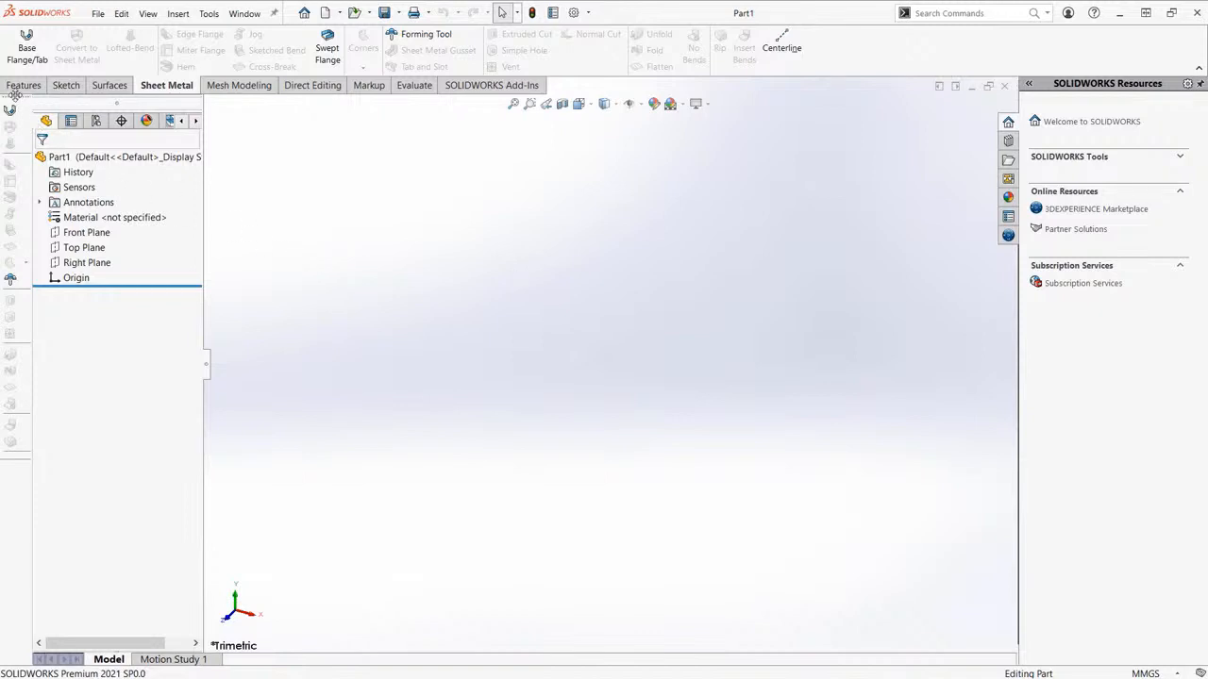
Undock the Sheet Metal toolbar into the graphics area and close it.
drag(15, 96, 516, 300)
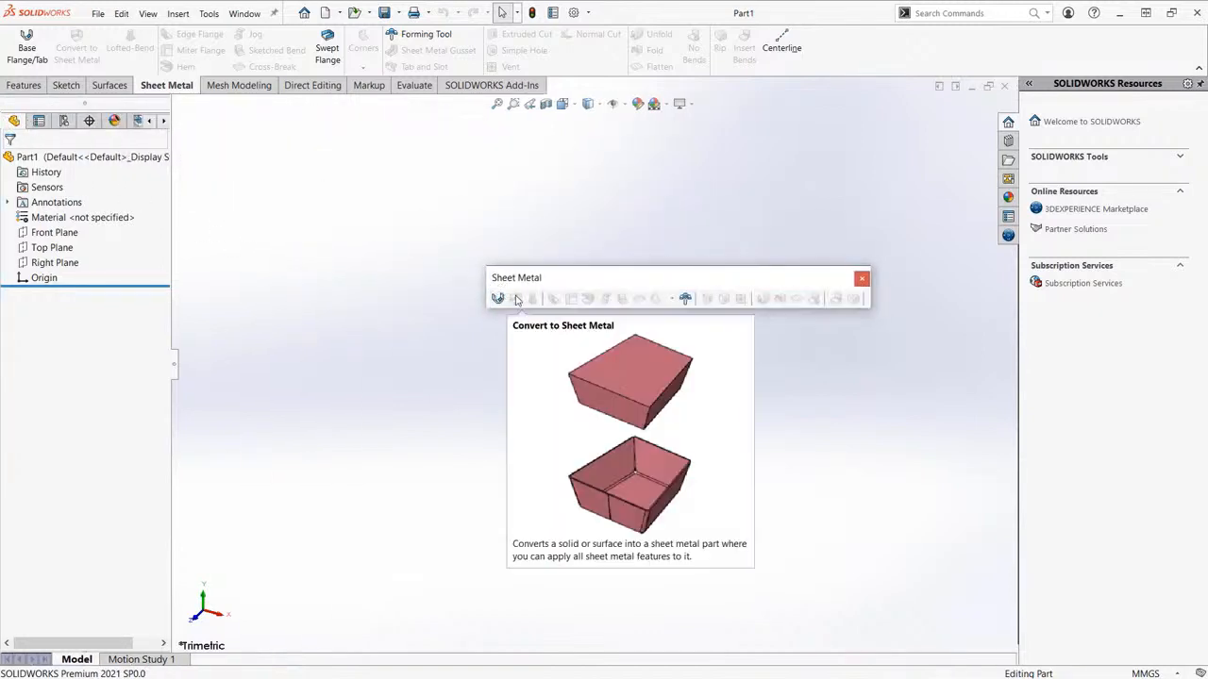
click(862, 280)
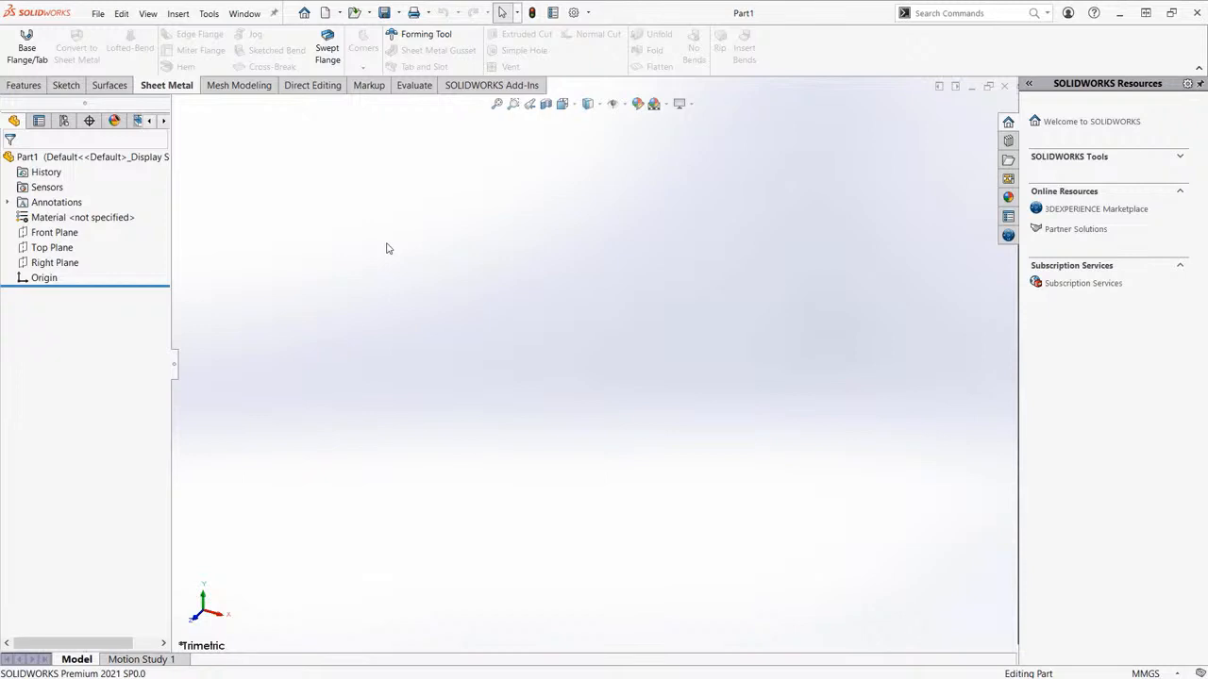
Open the interface customization and list the Sheet Metal commands available for the shortcut bars.
right_click(174, 90)
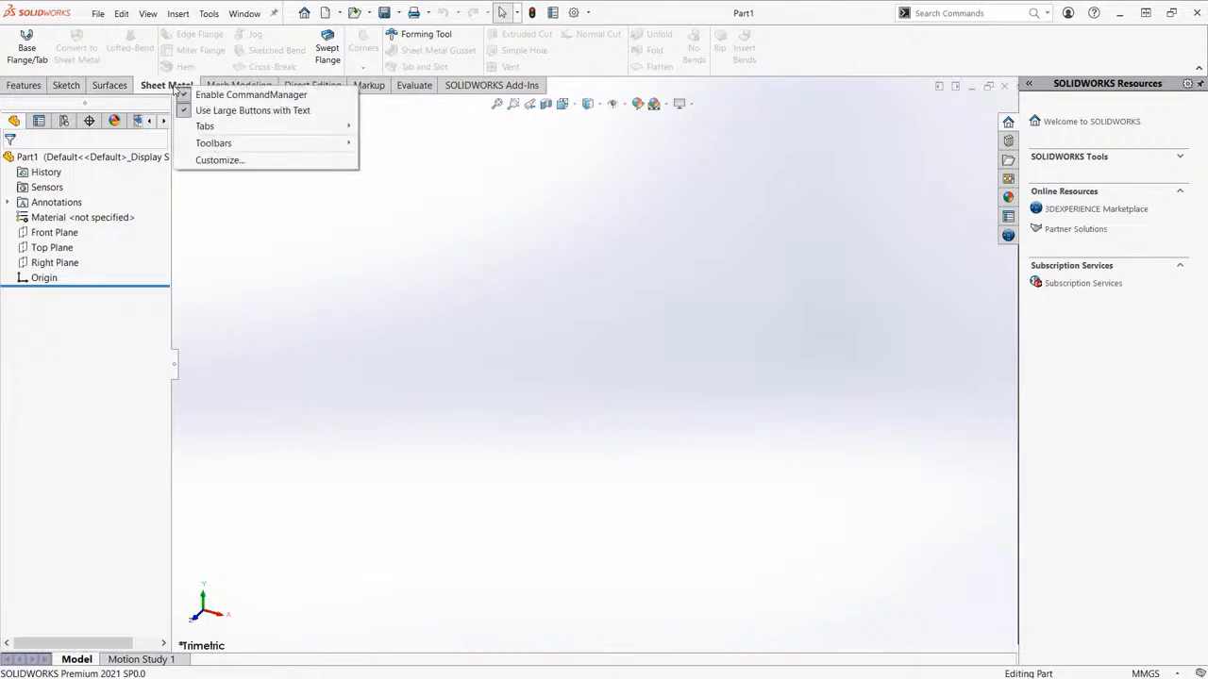
click(263, 162)
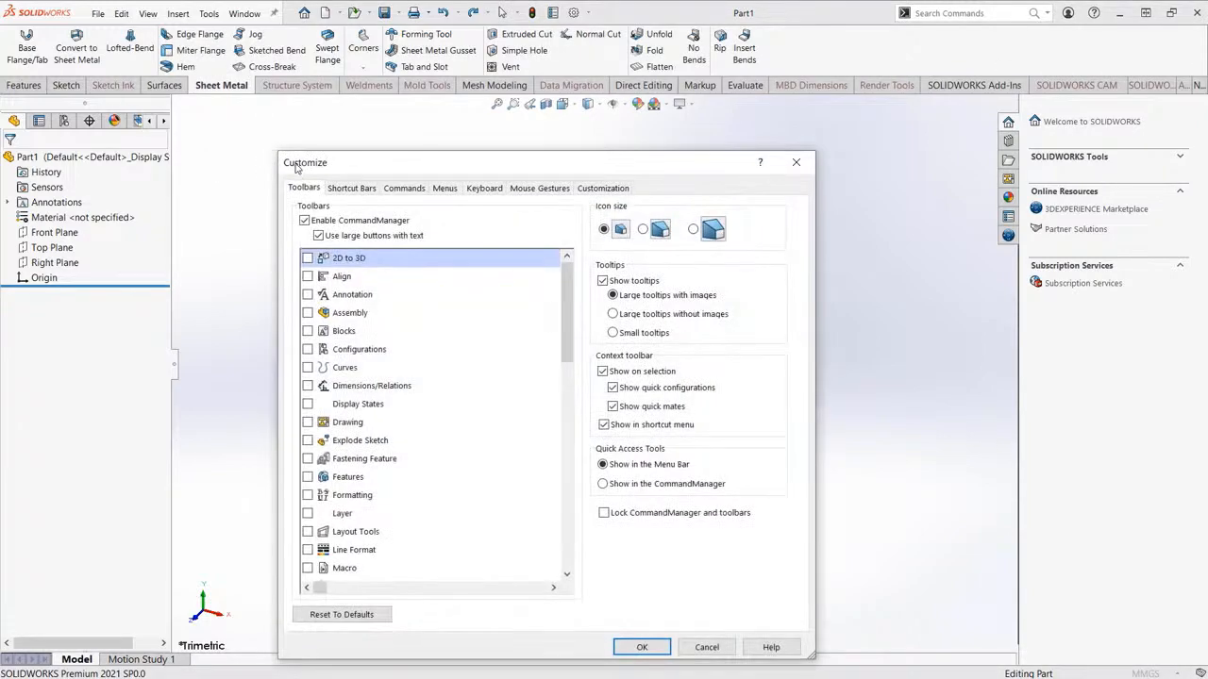
drag(408, 164, 387, 143)
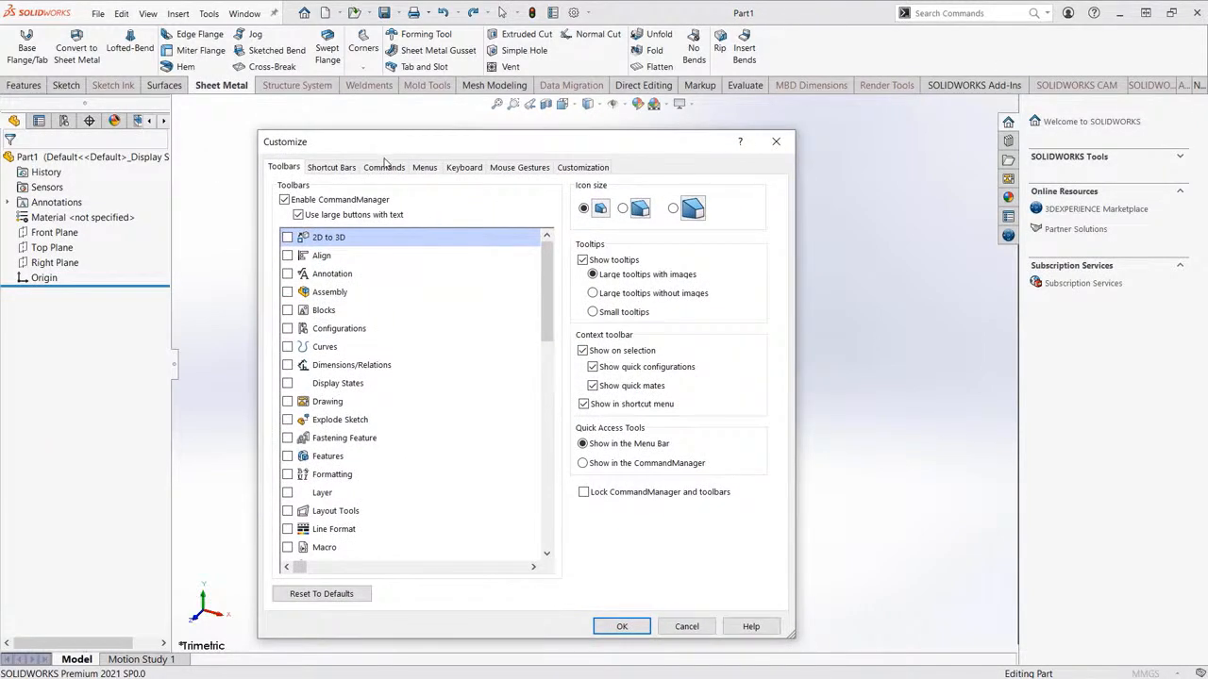
click(338, 168)
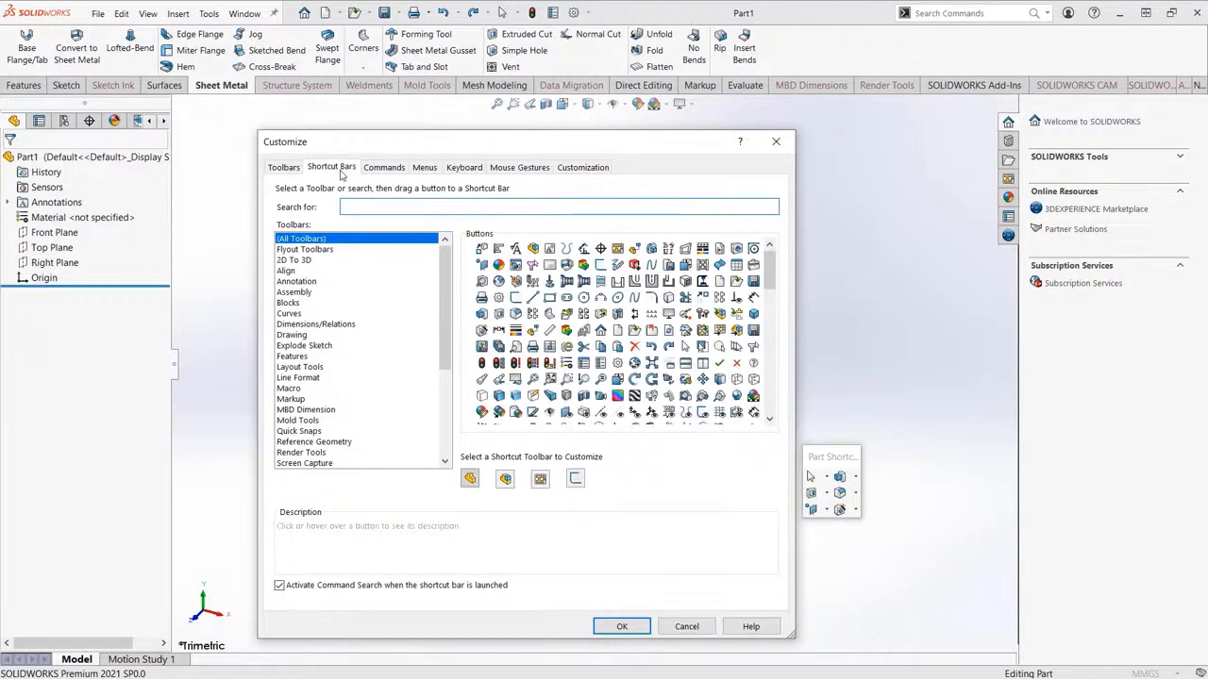
drag(446, 275, 447, 379)
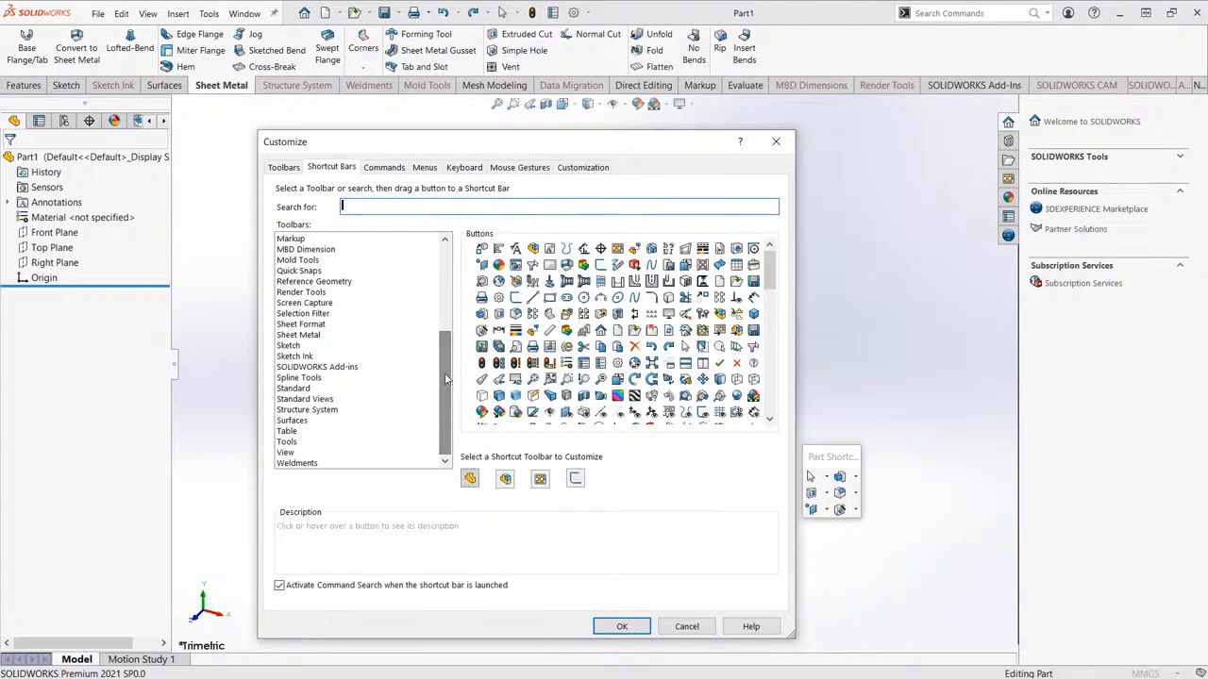
click(303, 335)
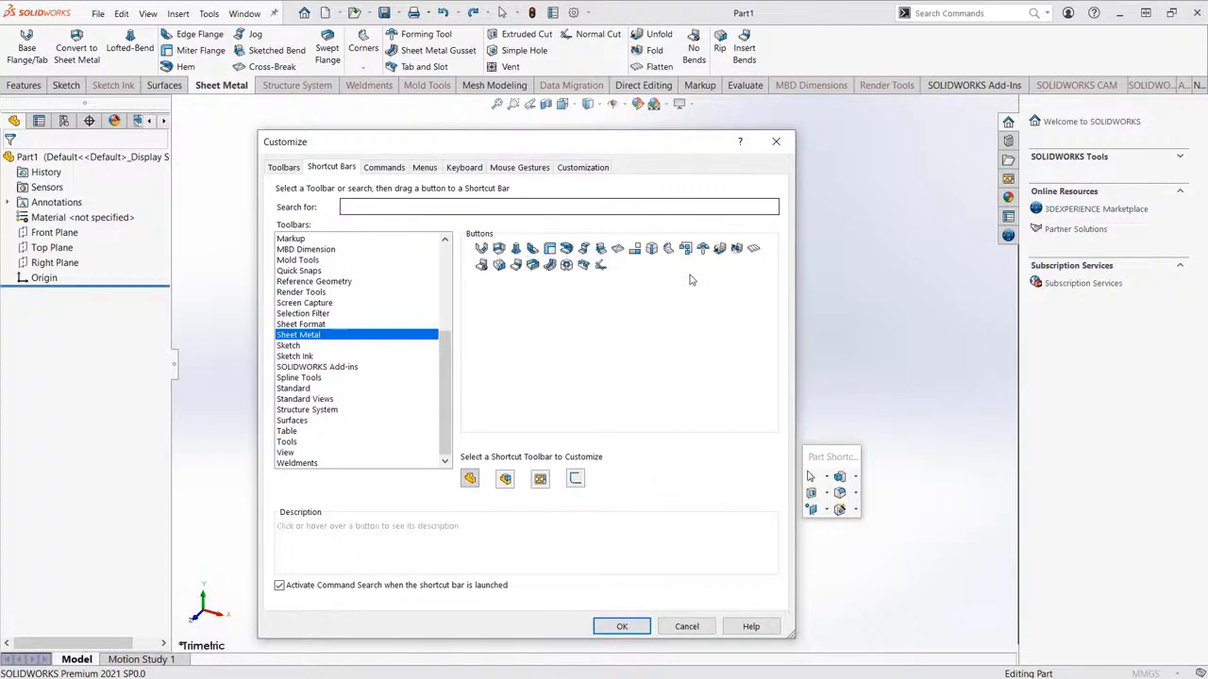
Add the Corner Relief command after Insert Bends in the Sheet Metal CommandManager set.
drag(753, 250, 797, 48)
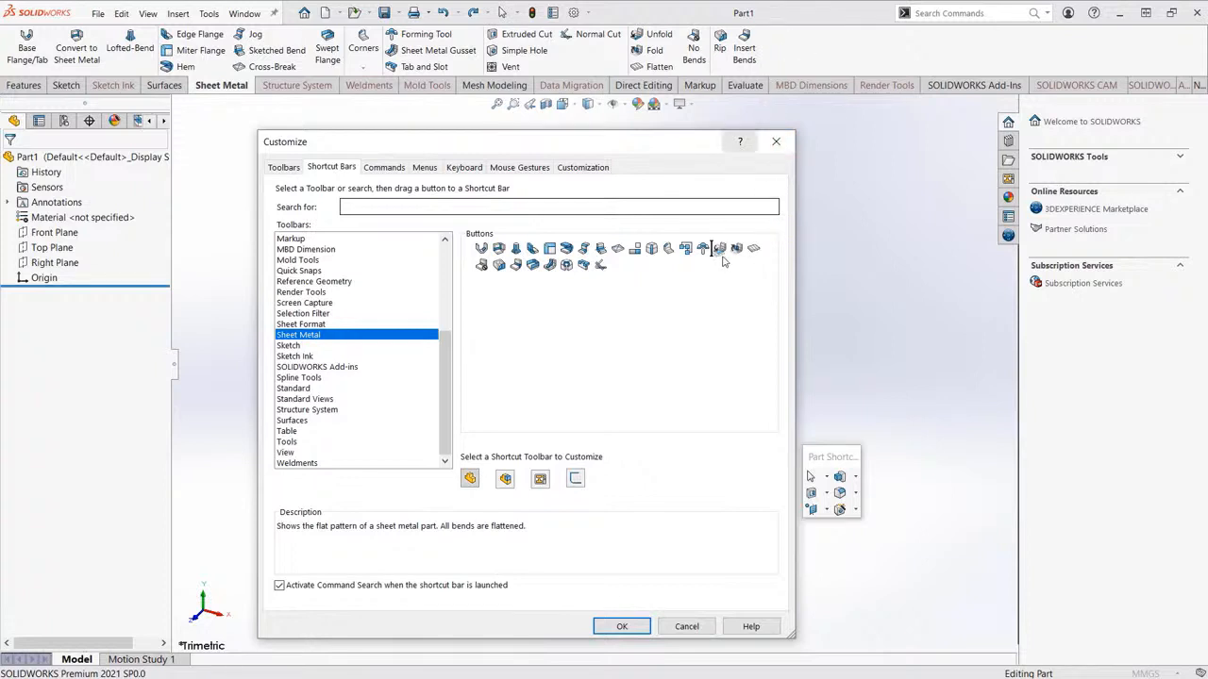
click(565, 266)
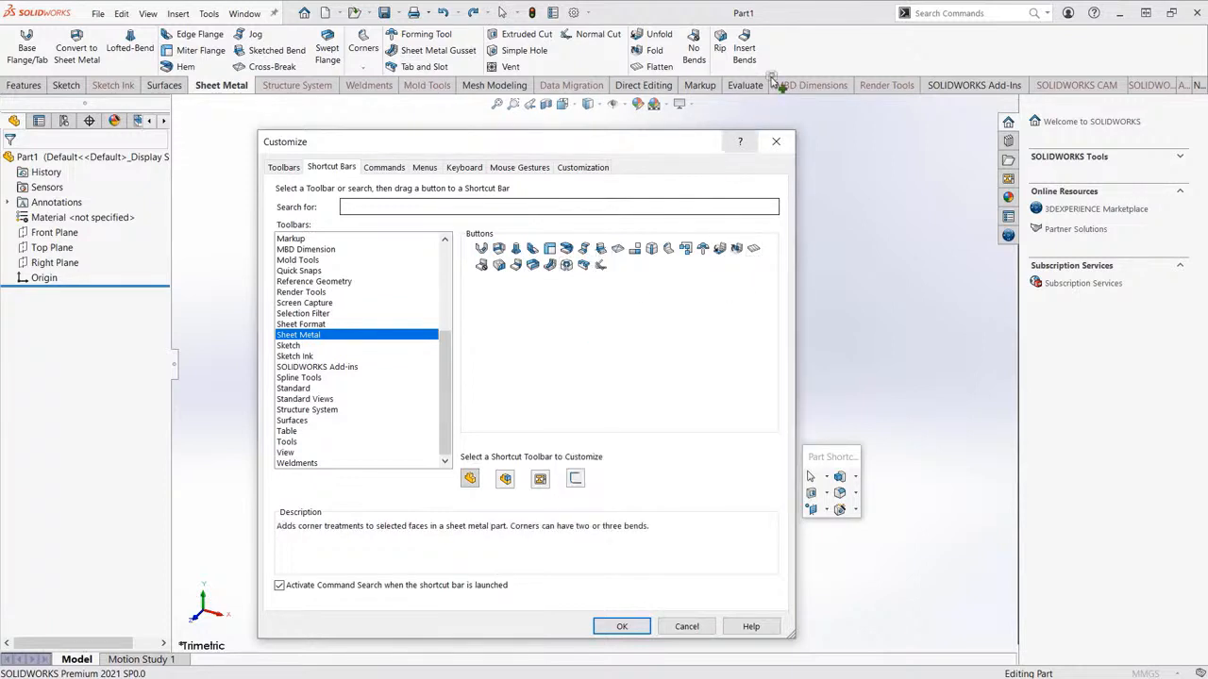
drag(773, 79, 779, 52)
drag(782, 55, 787, 63)
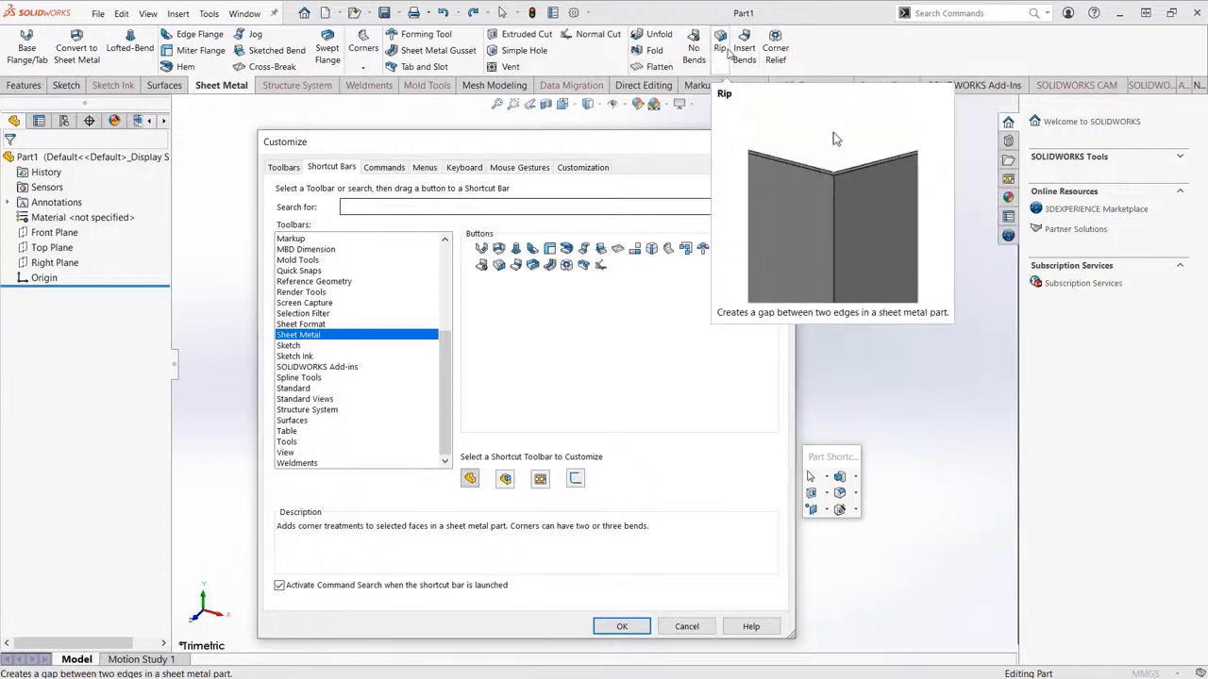
Try to delete the Corner Relief command from the Sheet Metal CommandManager set.
drag(779, 58, 827, 59)
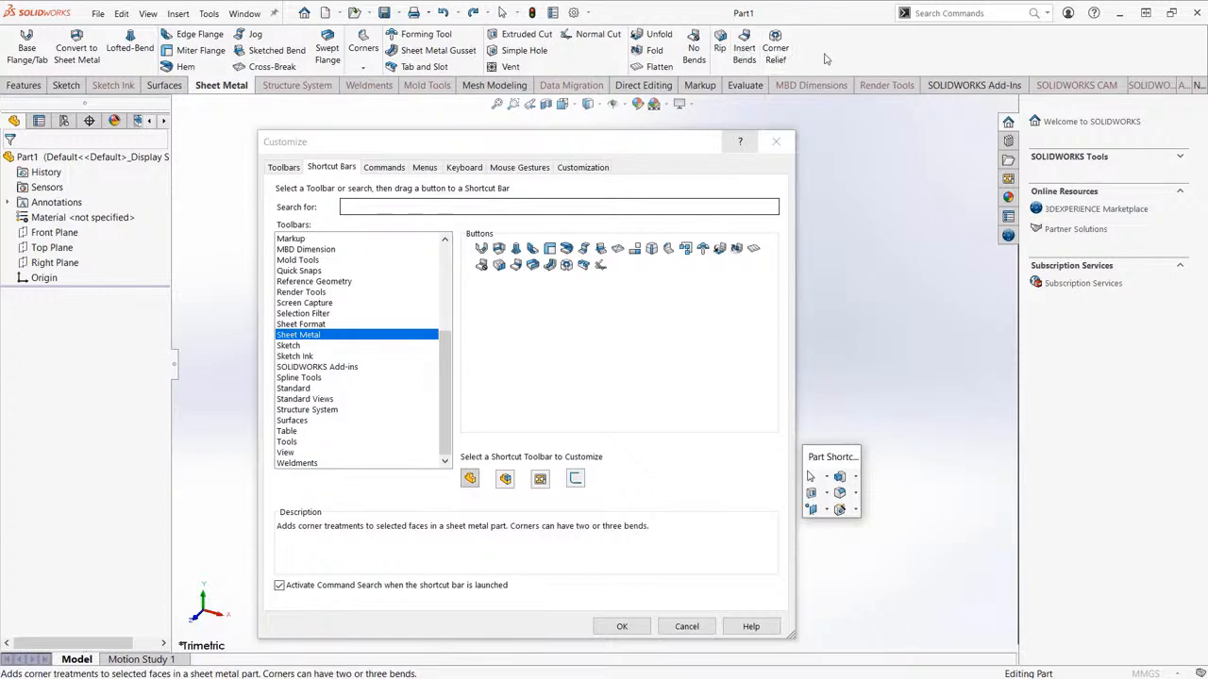
right_click(777, 49)
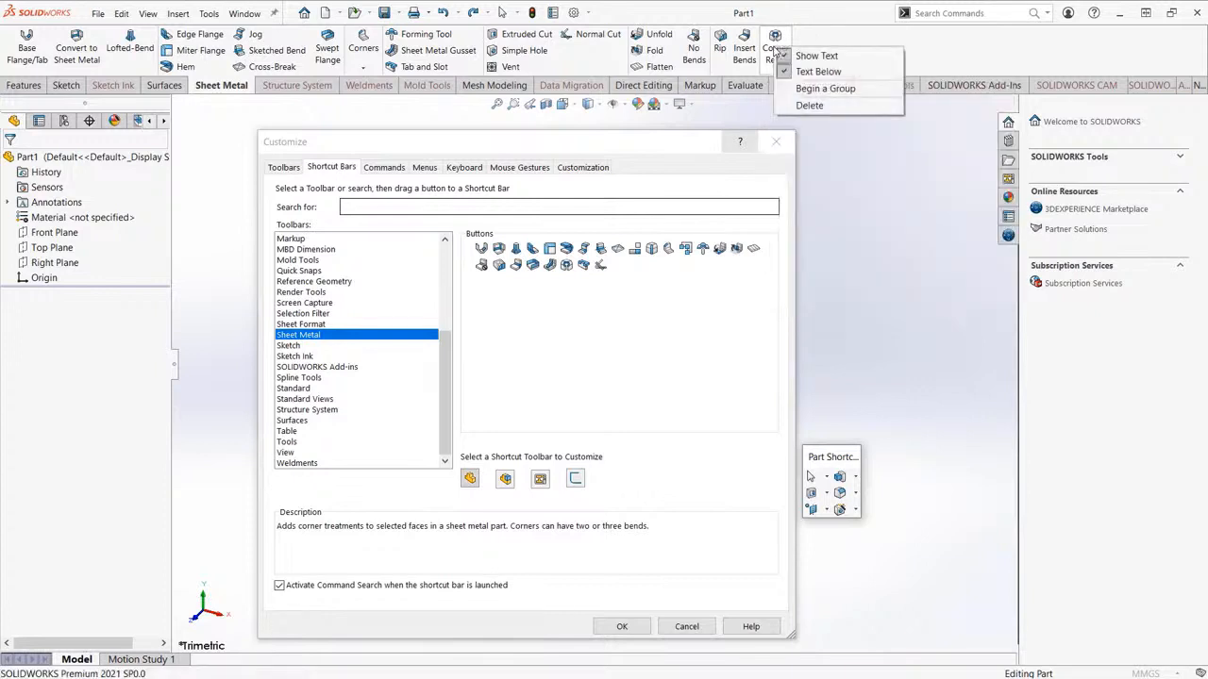
click(807, 104)
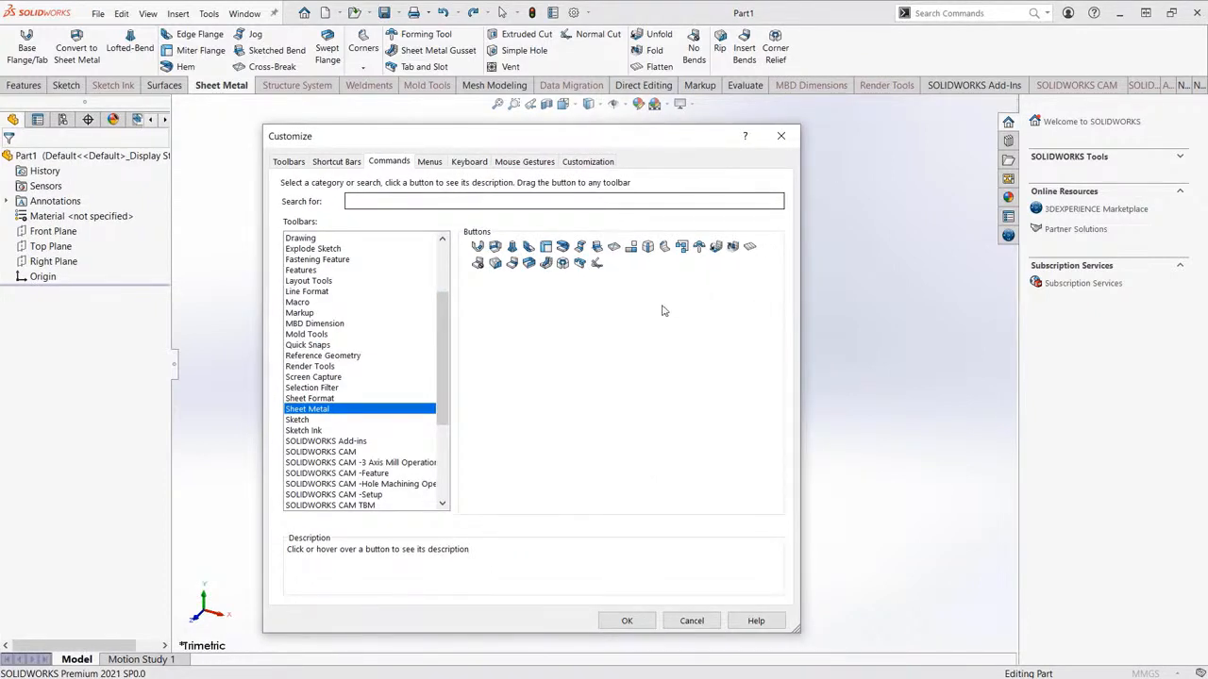
Add the Centerline command below Line in the Sketch CommandManager set, and delete it from there again.
click(300, 420)
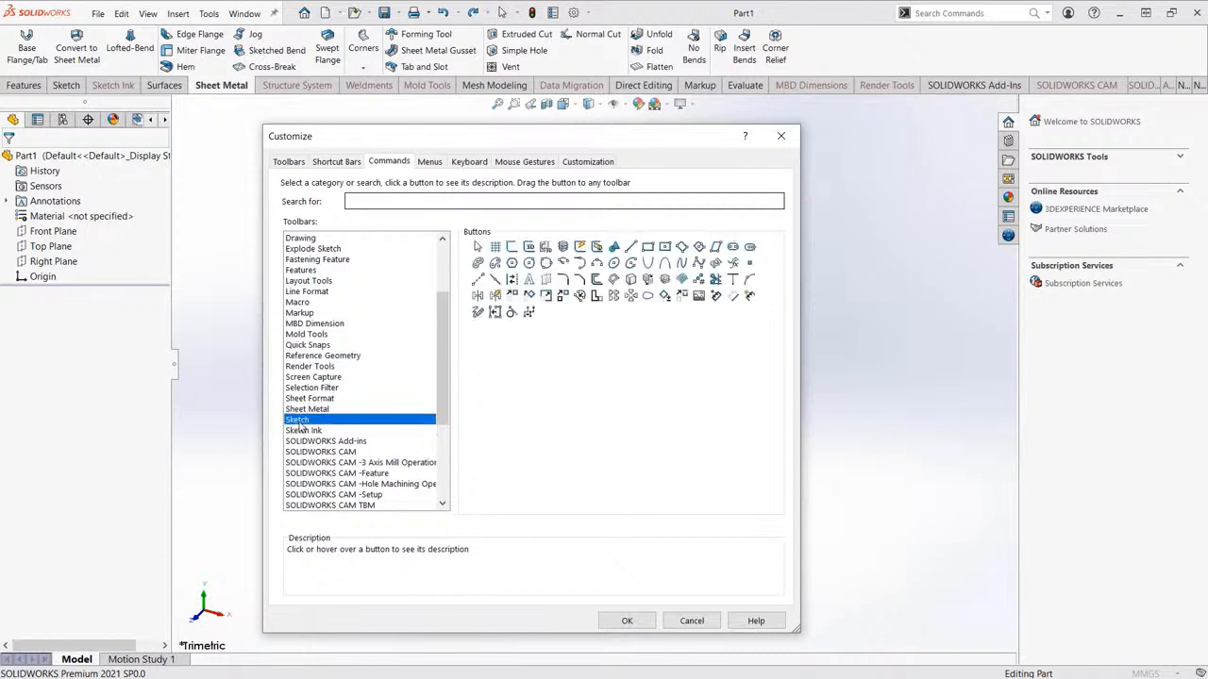
click(66, 86)
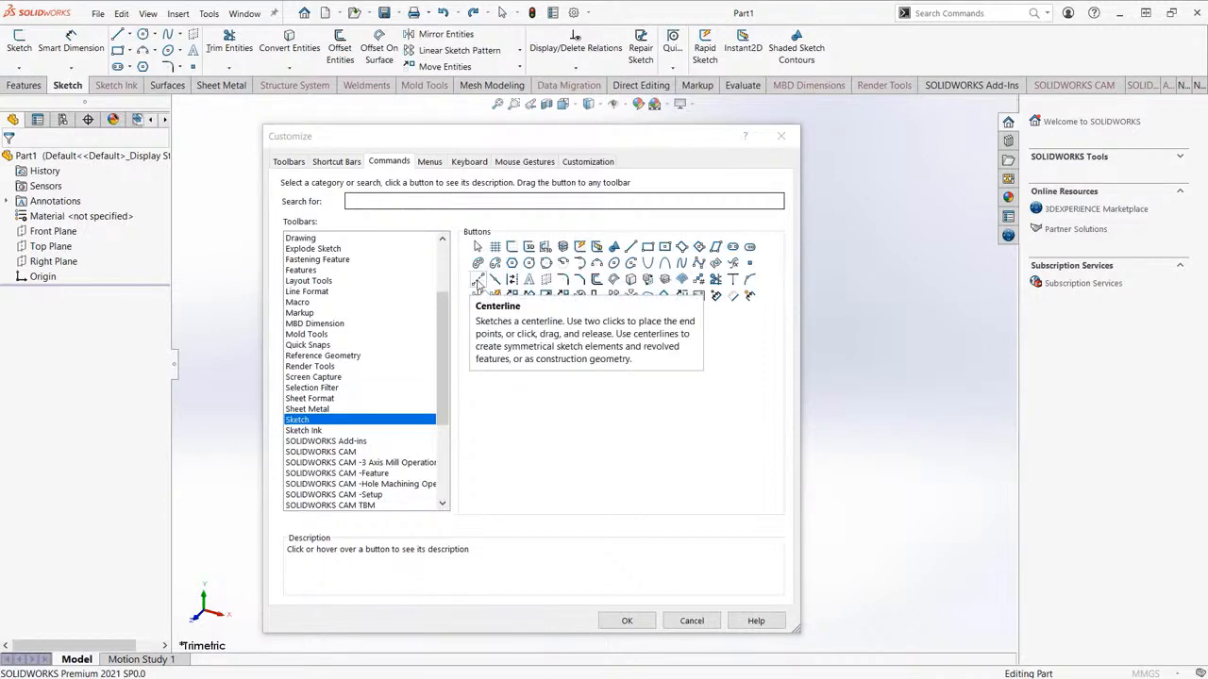
mouse_move(478, 285)
mouse_down()
mouse_move(426, 269)
mouse_move(200, 132)
mouse_move(127, 55)
mouse_up()
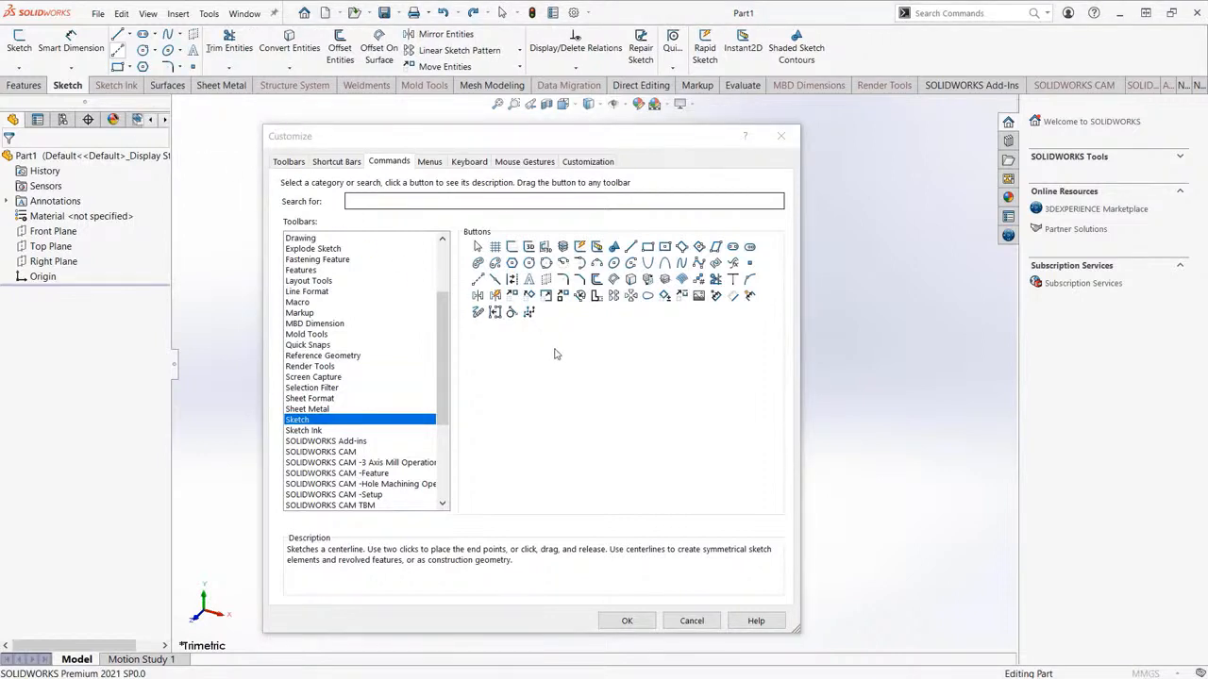
right_click(120, 50)
click(169, 117)
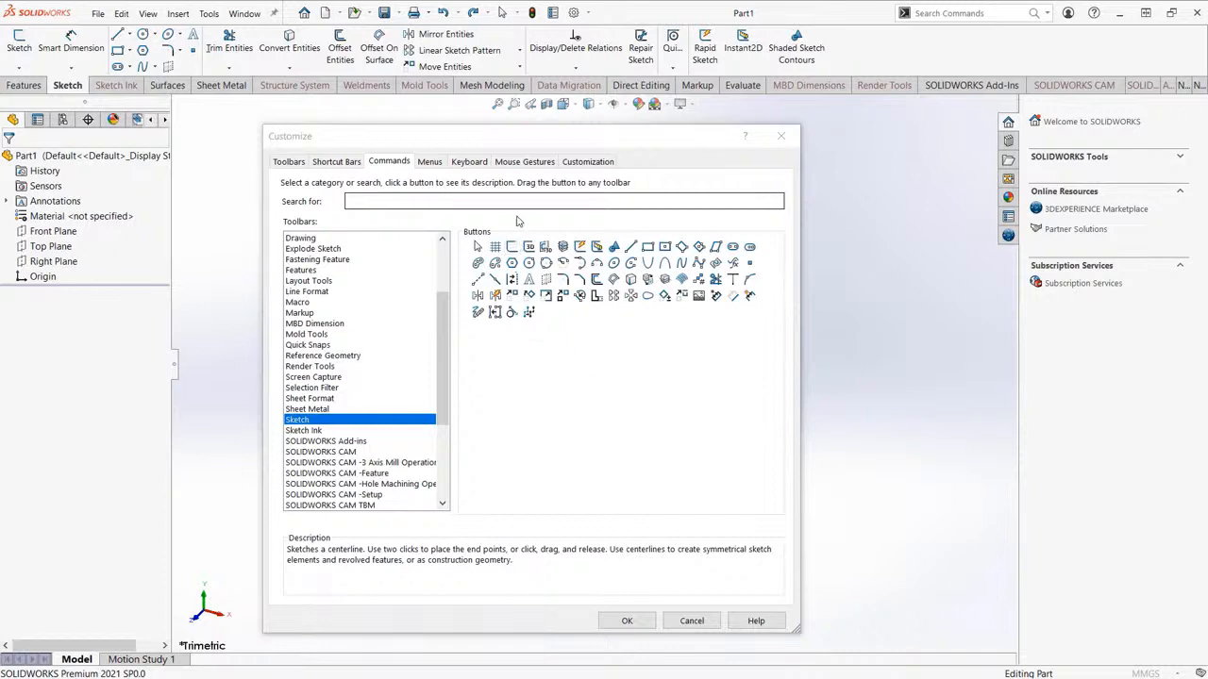
Find the commands matching "flange" and assign Base Flange to the left mouse gesture of the Part guide.
click(525, 165)
click(525, 163)
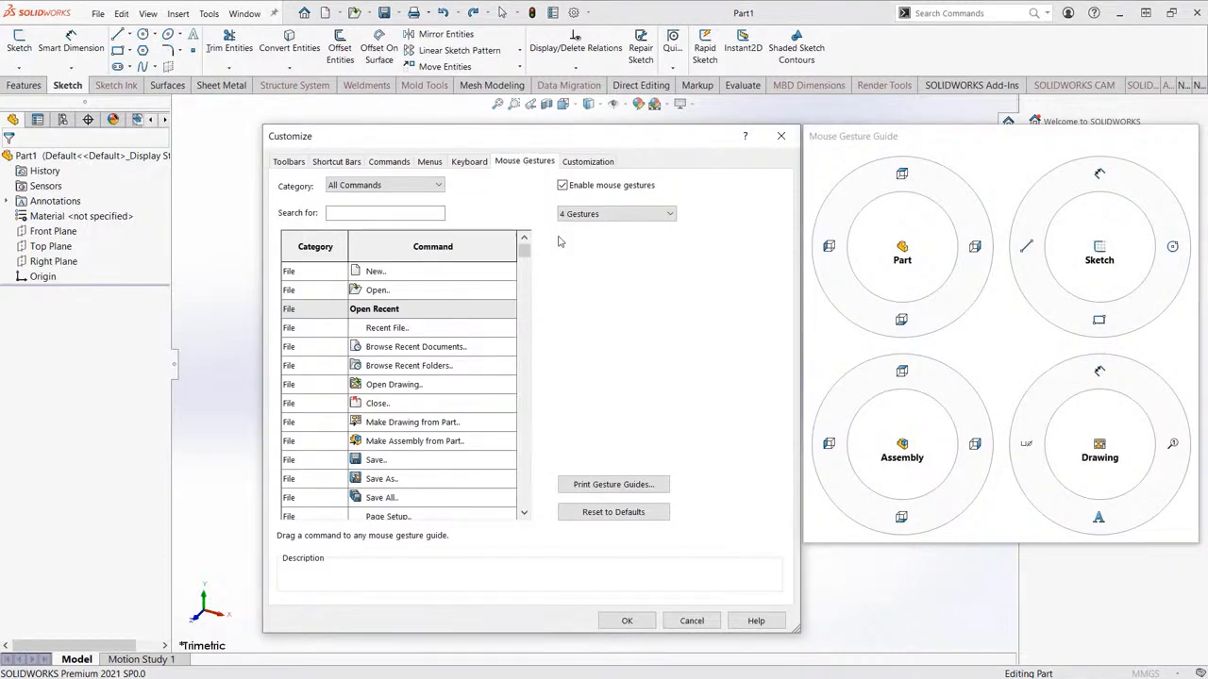
click(368, 213)
text(fla)
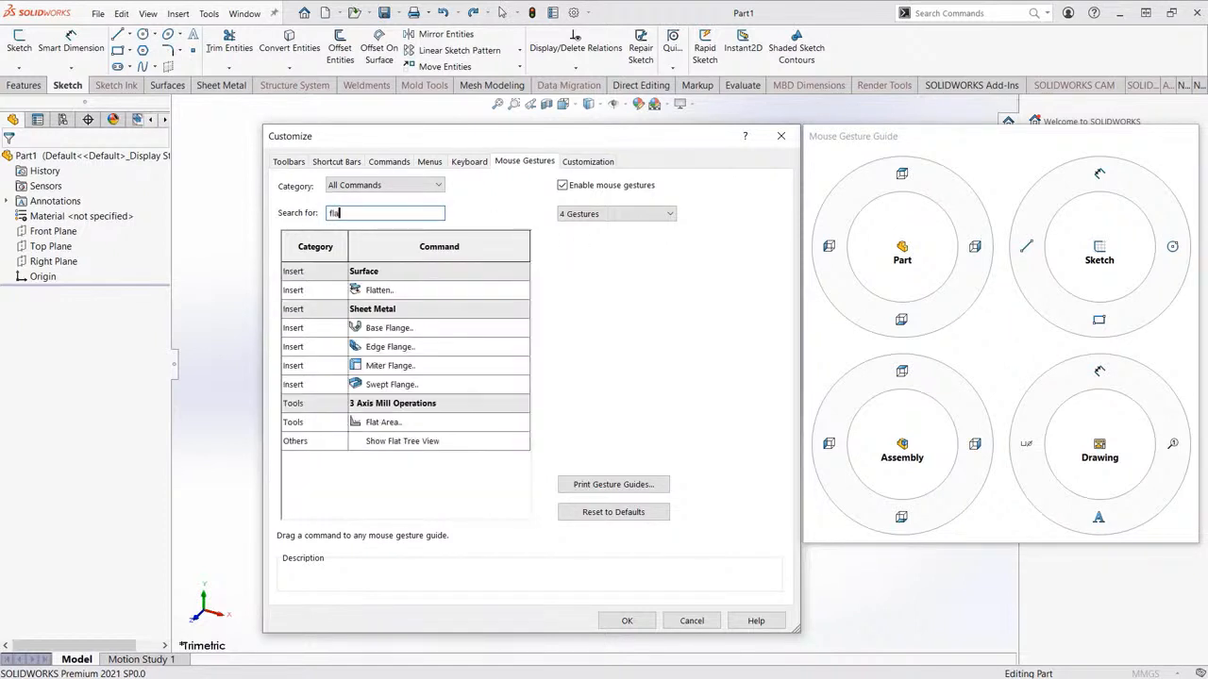
text(nge)
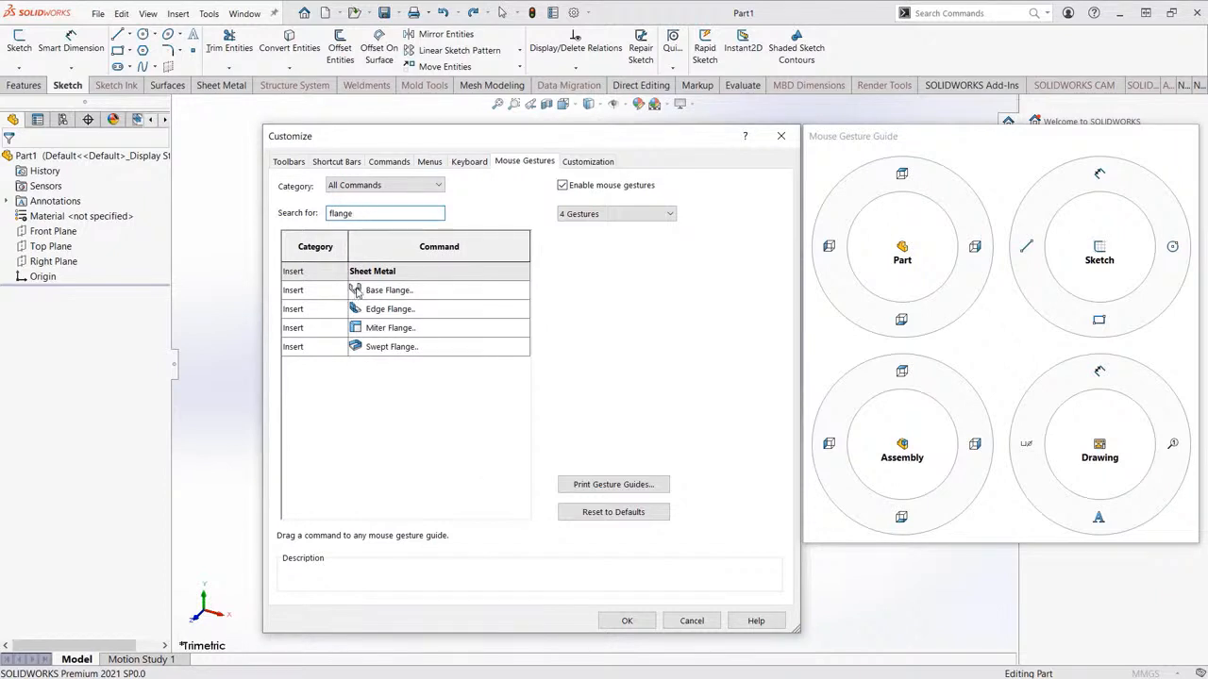
drag(355, 293, 830, 247)
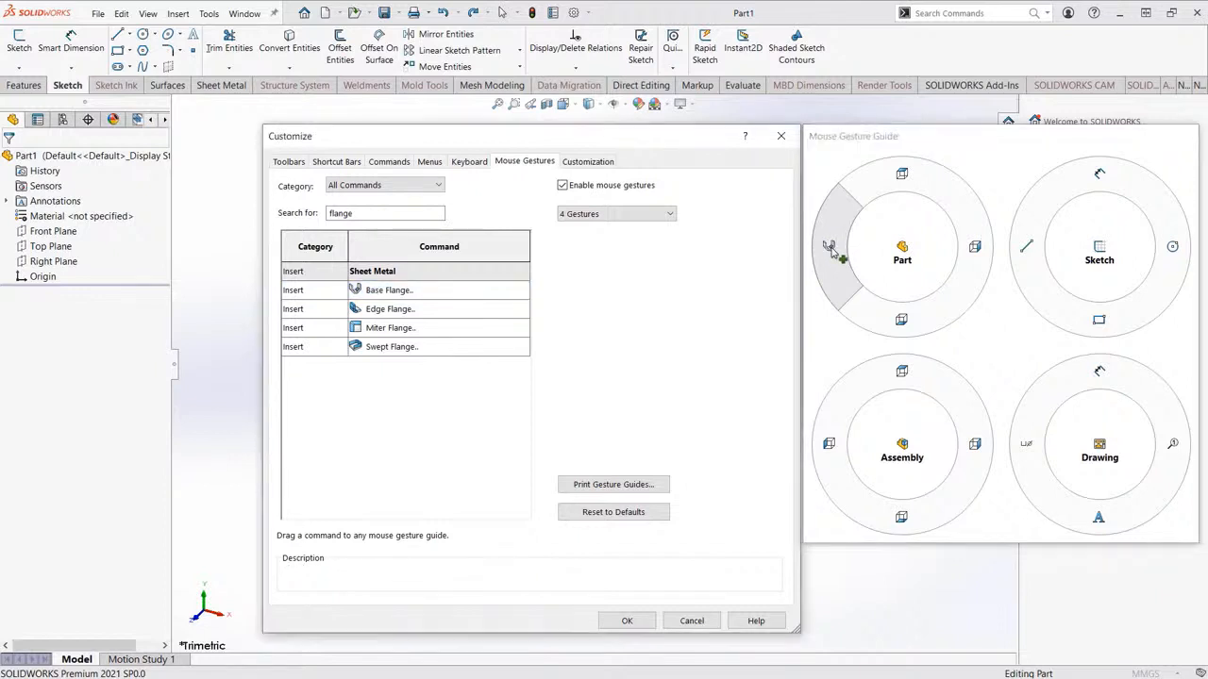
Switch the mouse gesture guides to 12 gestures and return them to 4 gestures.
click(622, 220)
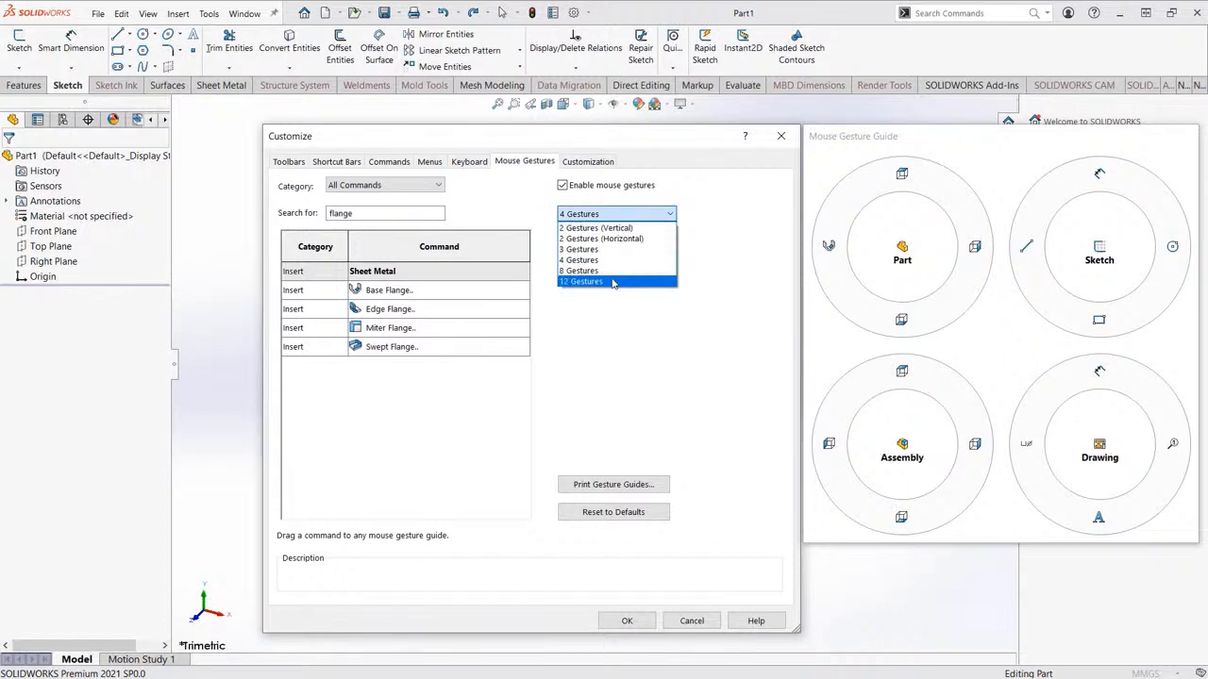
click(613, 281)
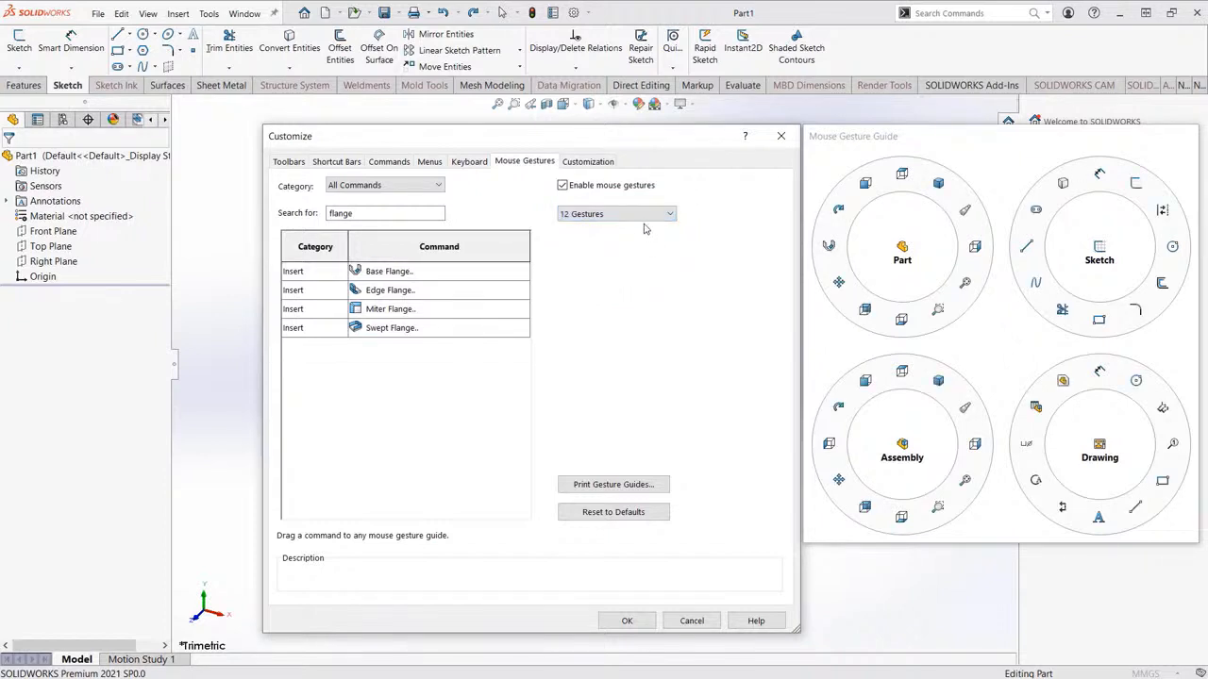
click(645, 215)
click(618, 259)
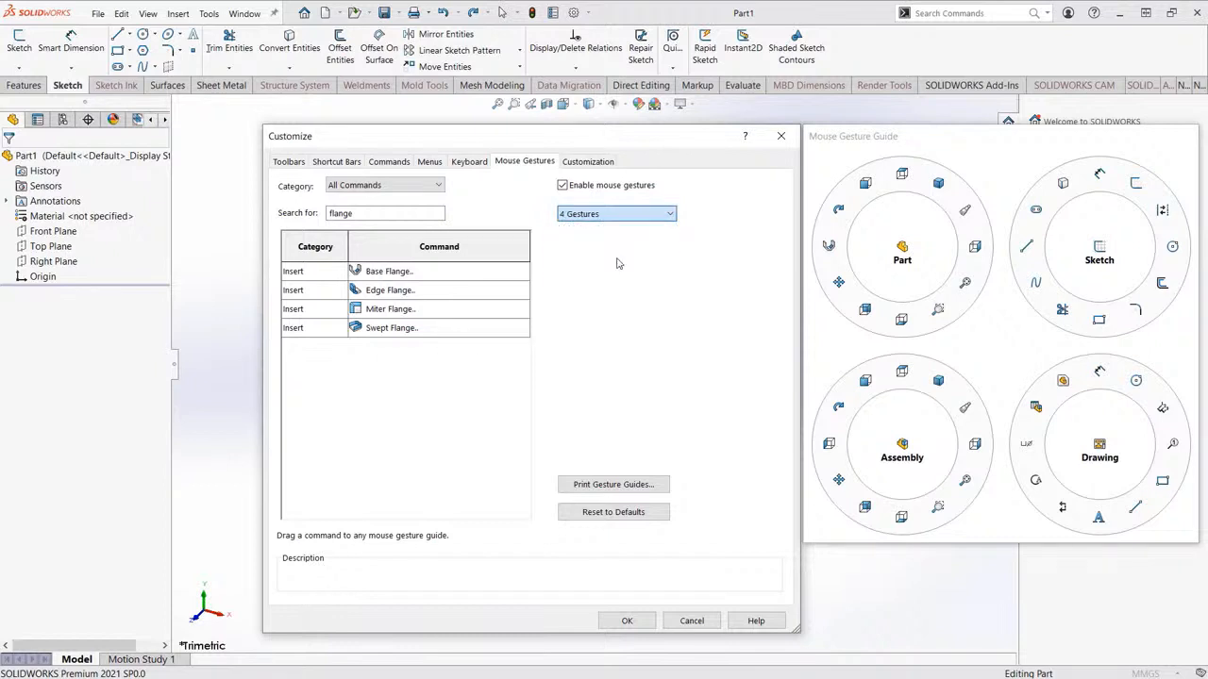
Find the keyboard commands matching "normal", assign SpaceBar to Normal To in place of View Orientation, and cancel the customization.
click(469, 162)
click(387, 227)
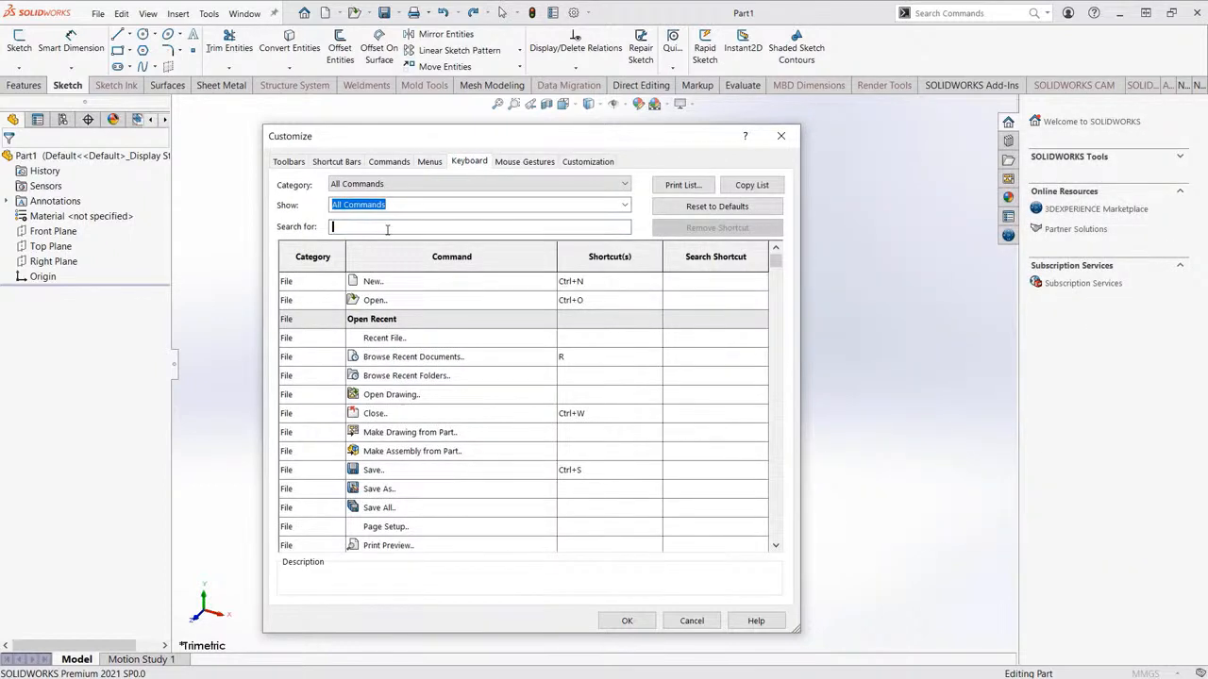
text(norm)
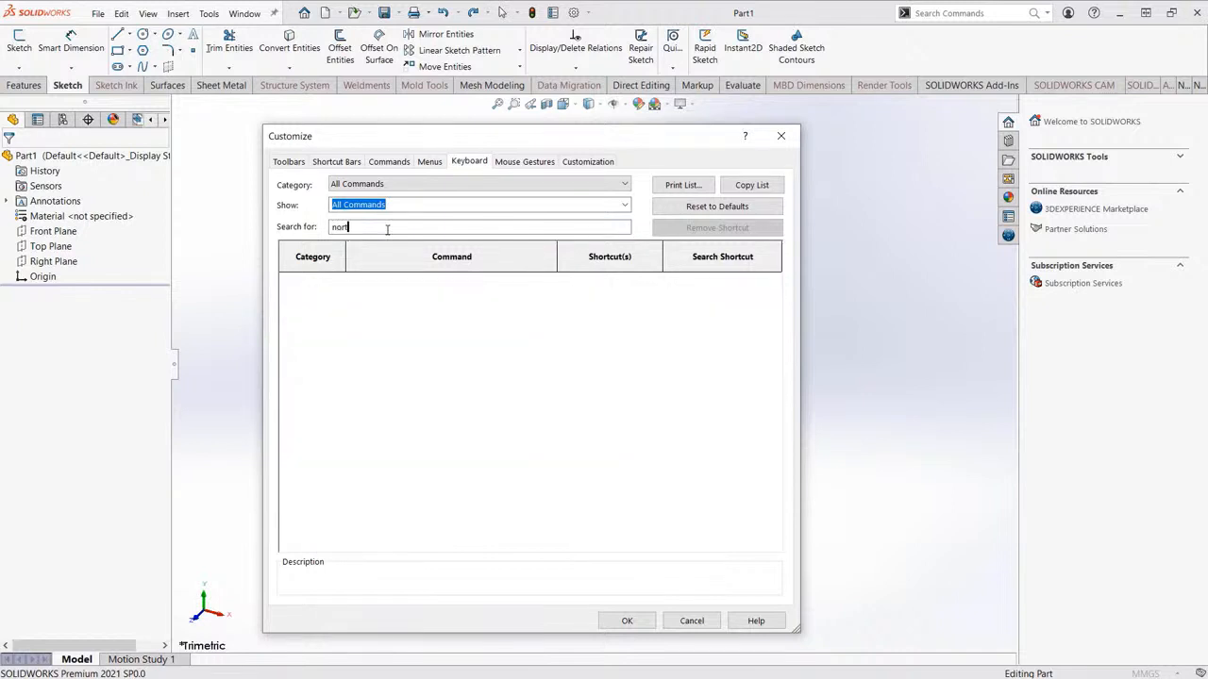
text(al)
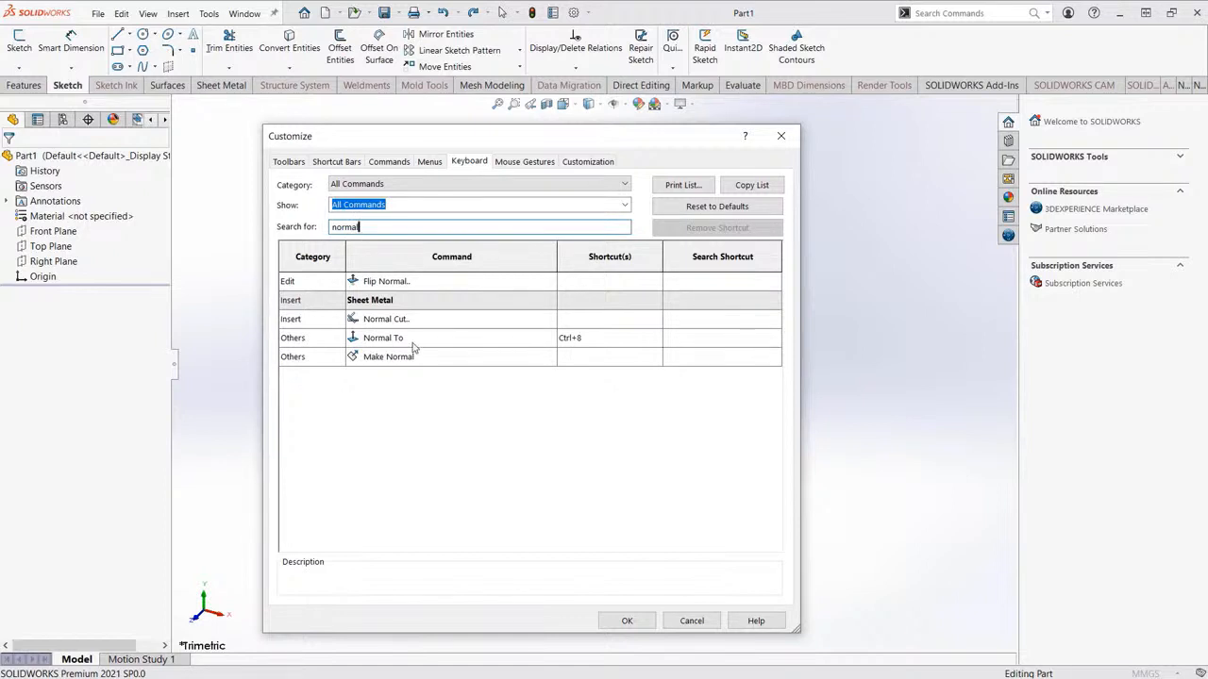
click(614, 337)
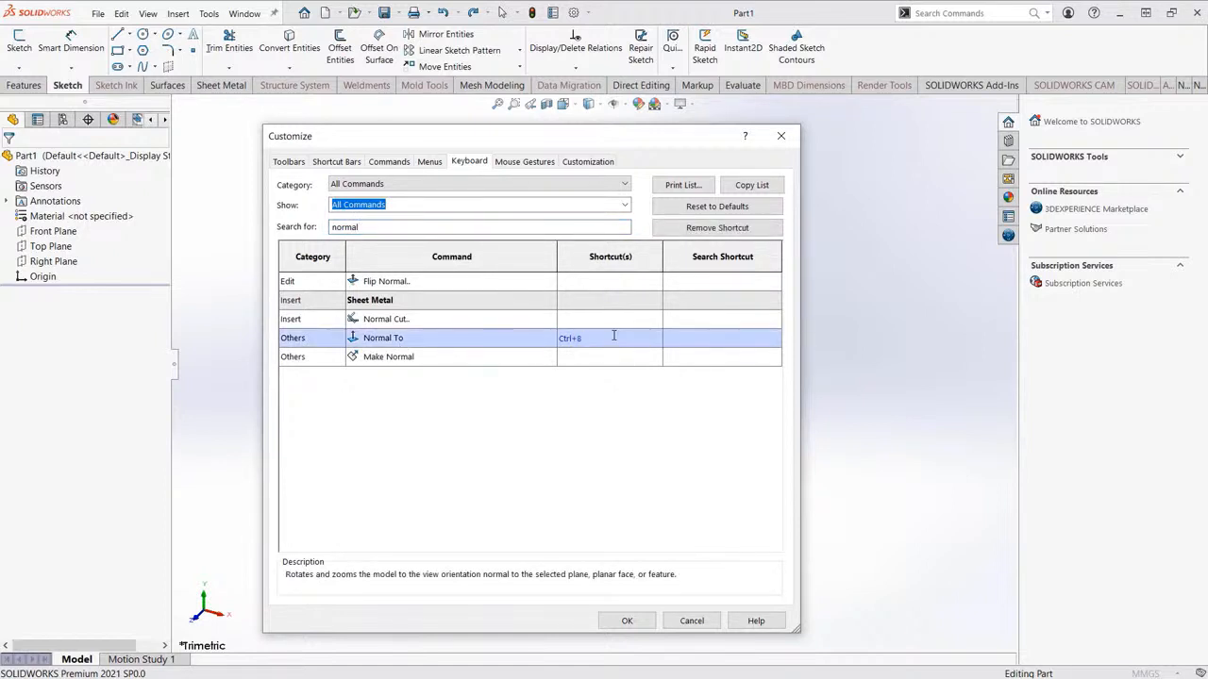
key(space)
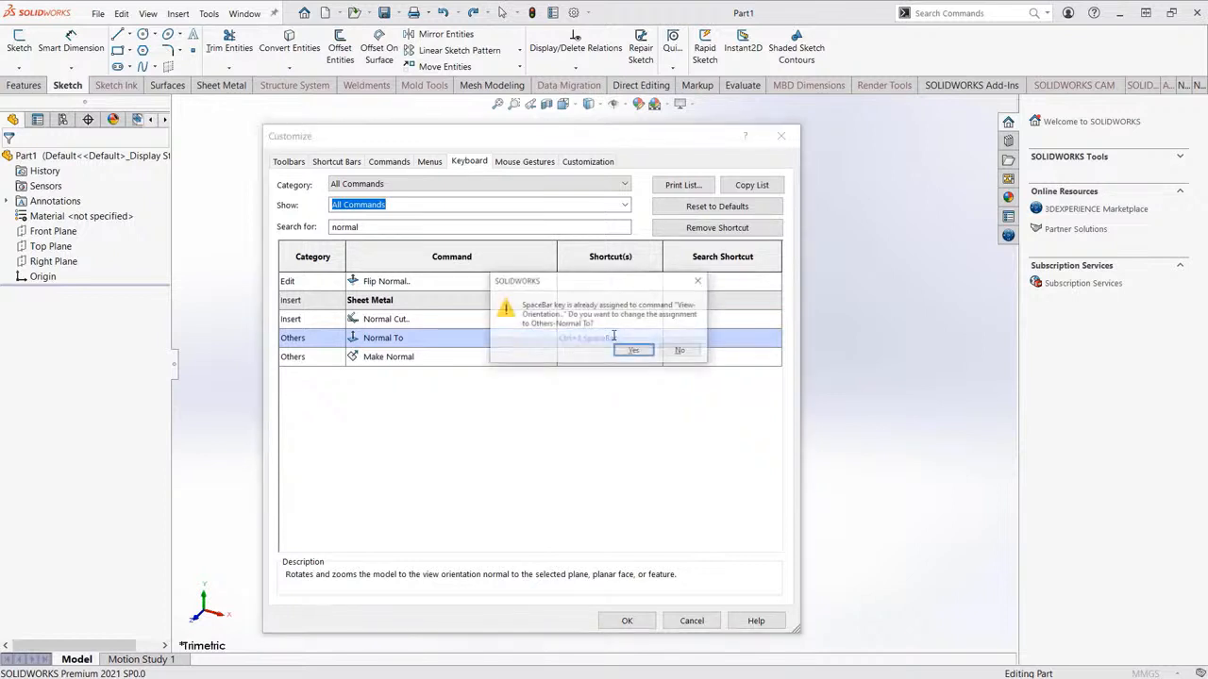
drag(614, 276, 553, 393)
click(574, 469)
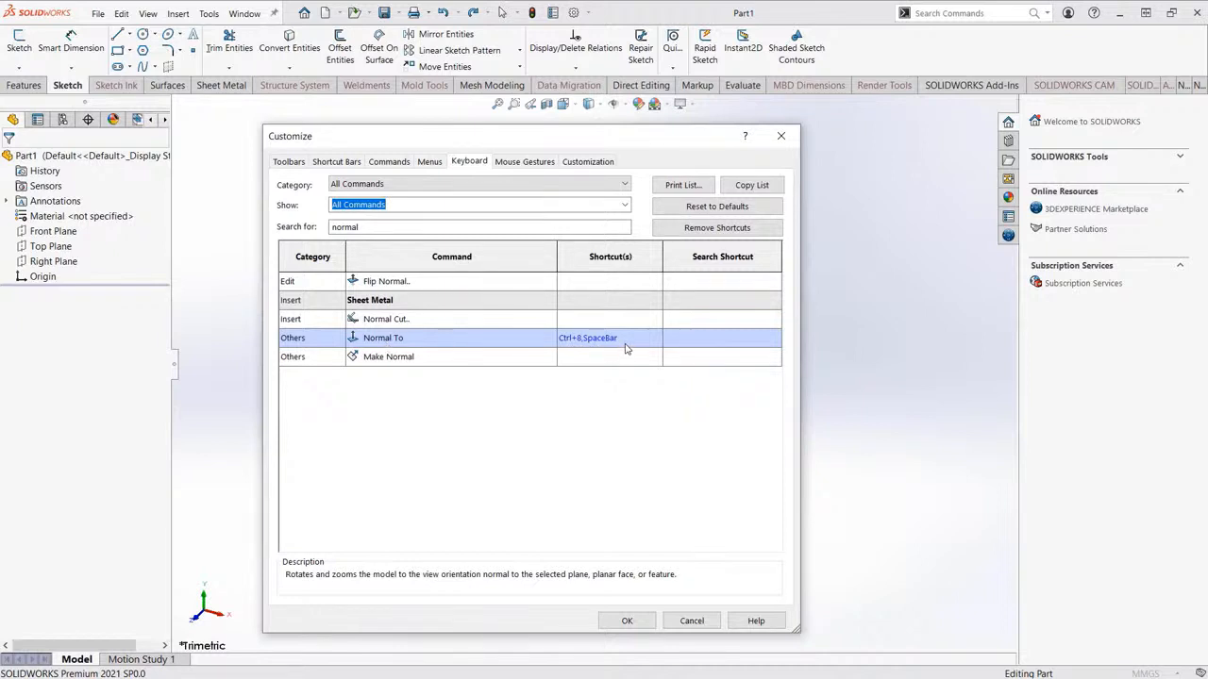
click(691, 620)
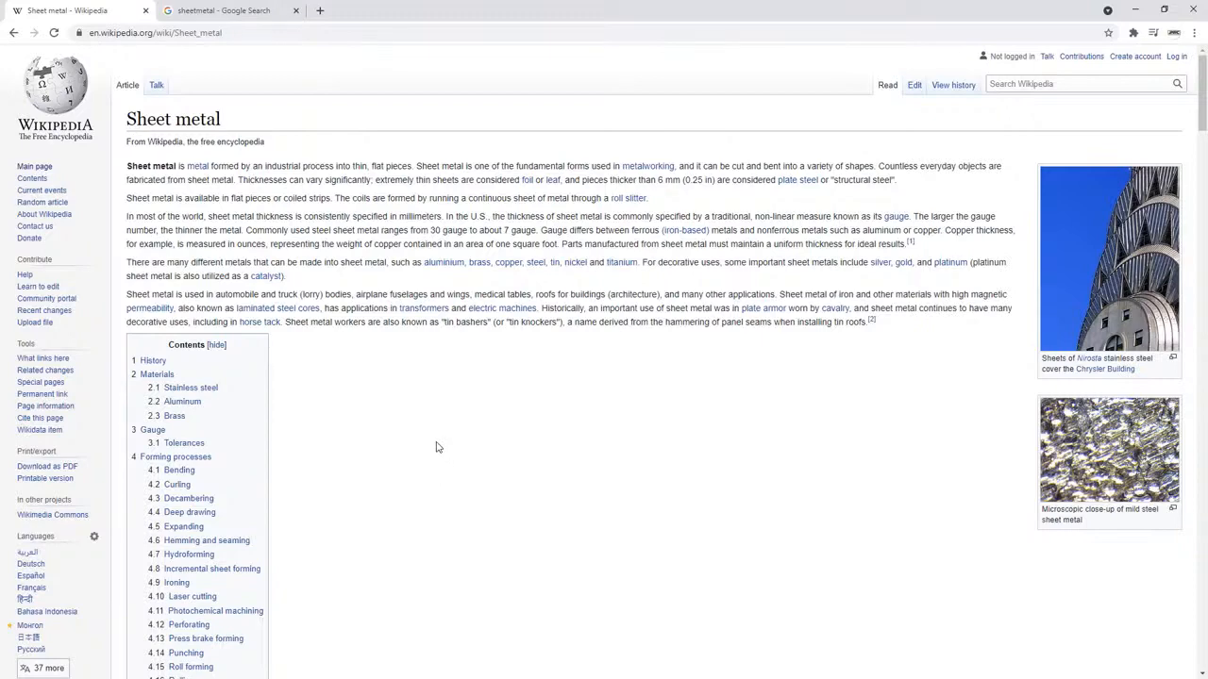
Look through the "sheetmetal" image search results in the browser and return to SOLIDWORKS.
click(245, 10)
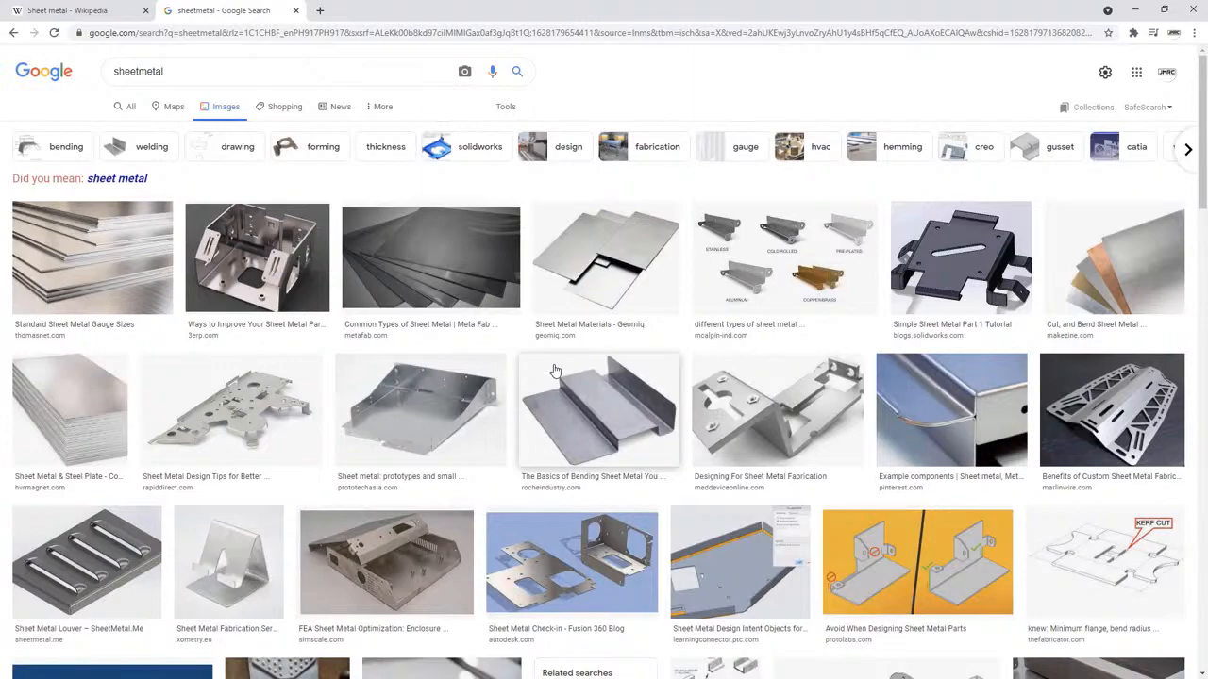
scroll(555, 371, down, 5)
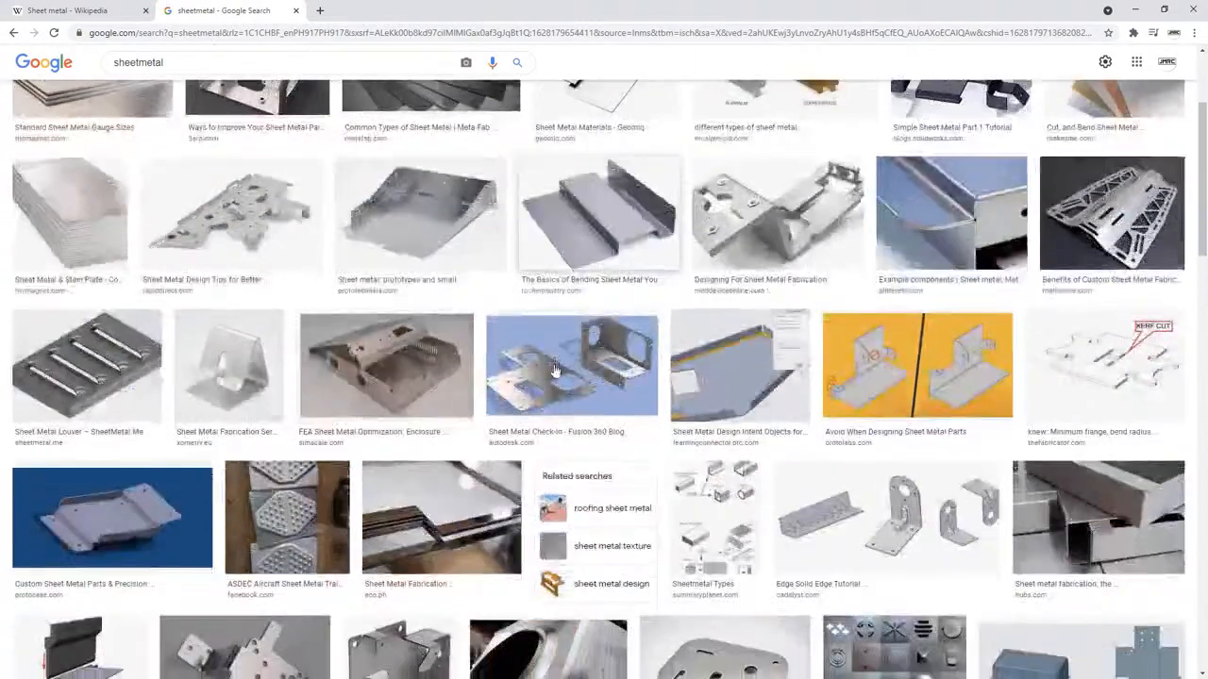
scroll(555, 371, up, 5)
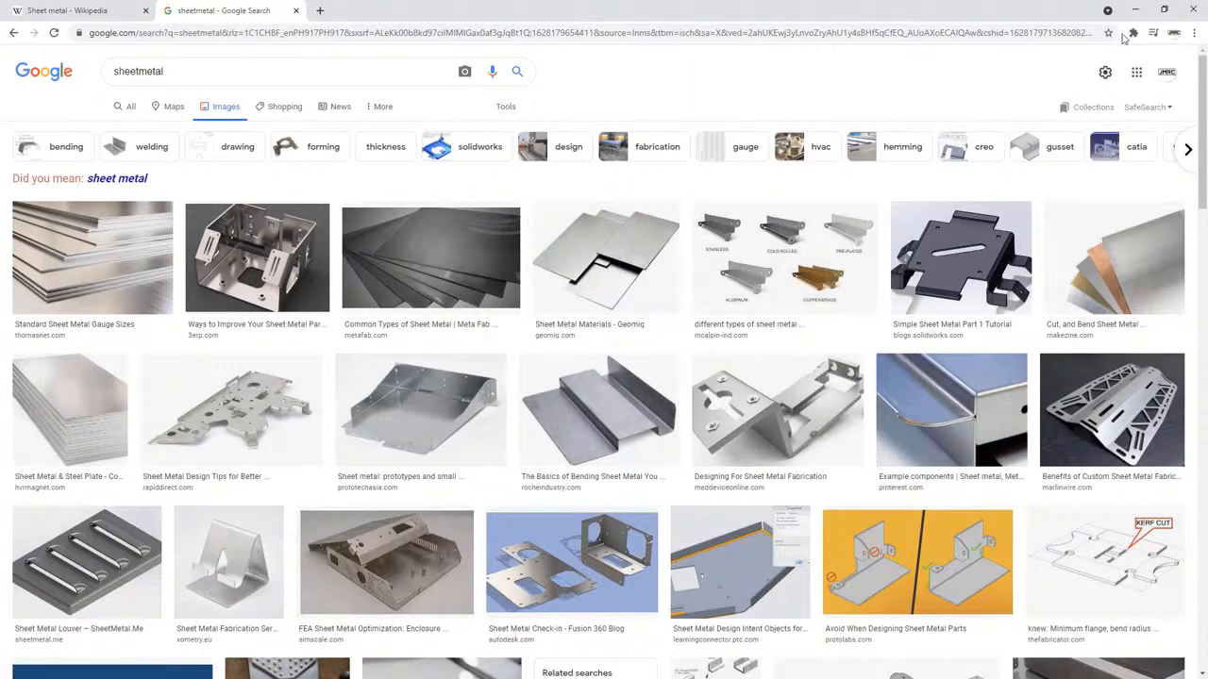
click(1140, 9)
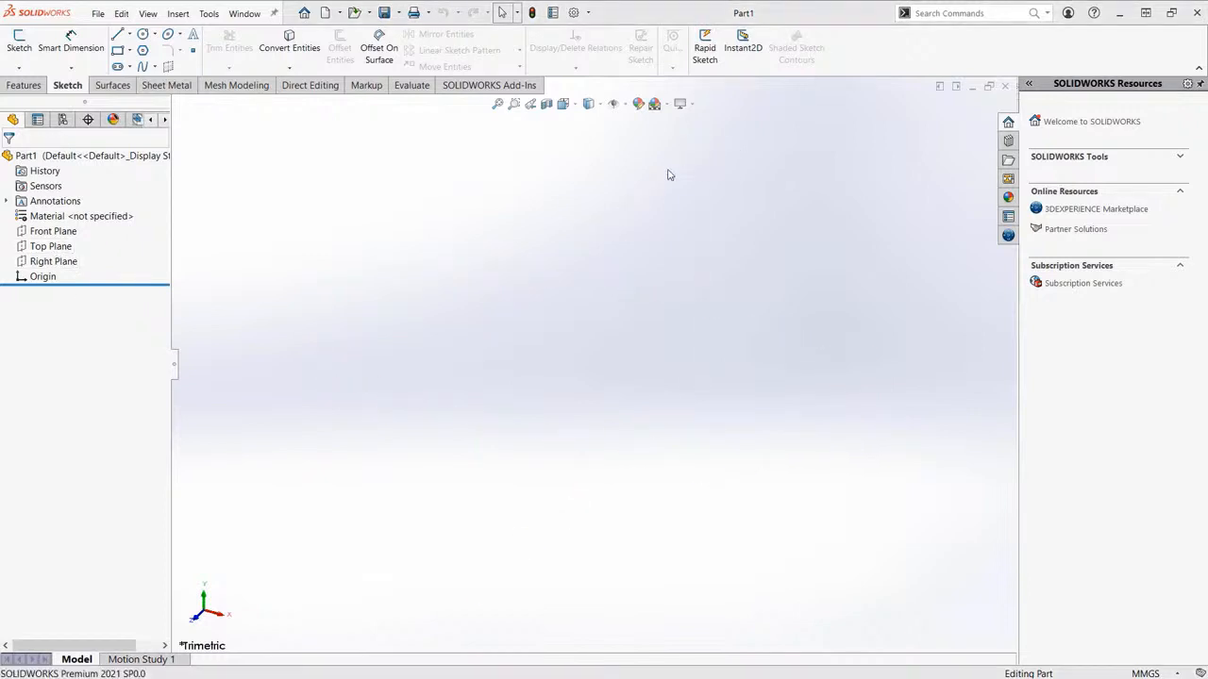
Sketch a corner rectangle about 103 by 69 mm on the Top Plane, starting at the origin, and exit the sketch.
click(51, 247)
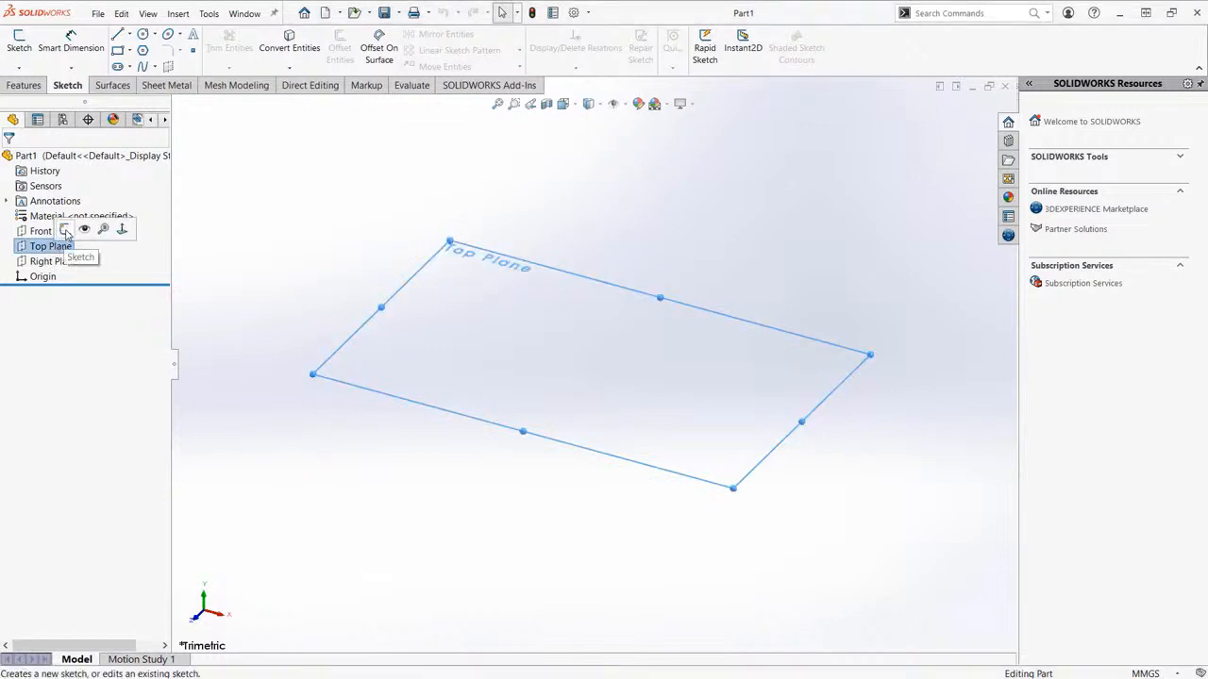
click(66, 233)
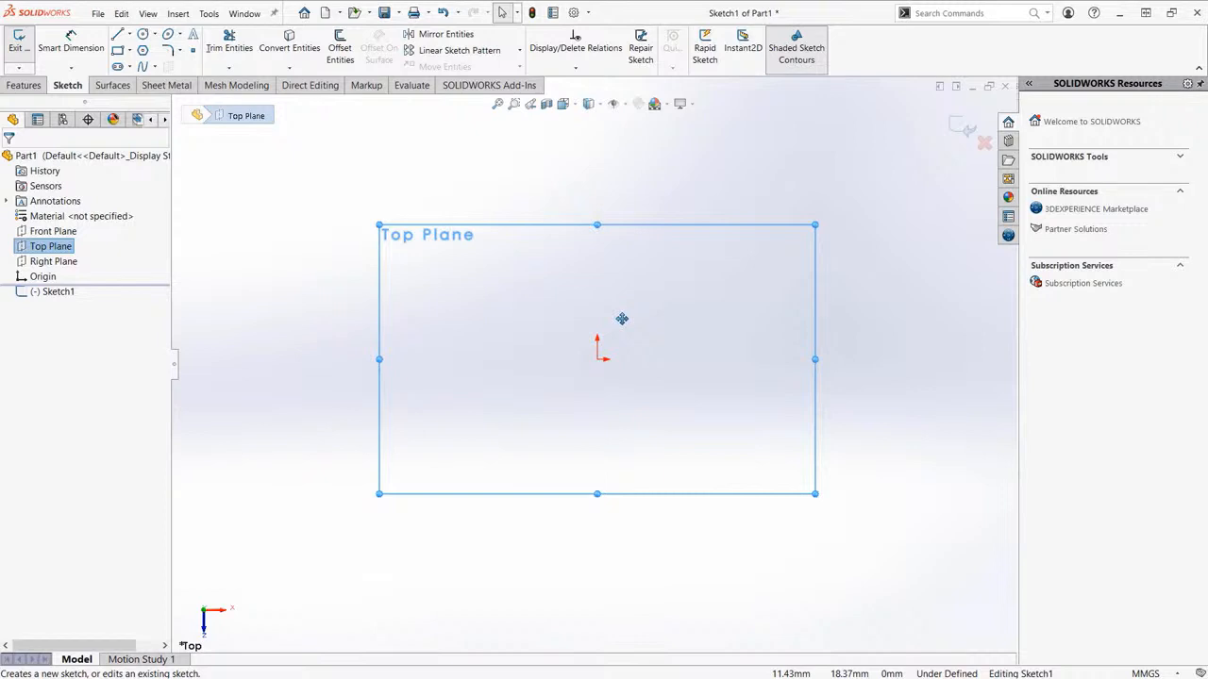
click(499, 171)
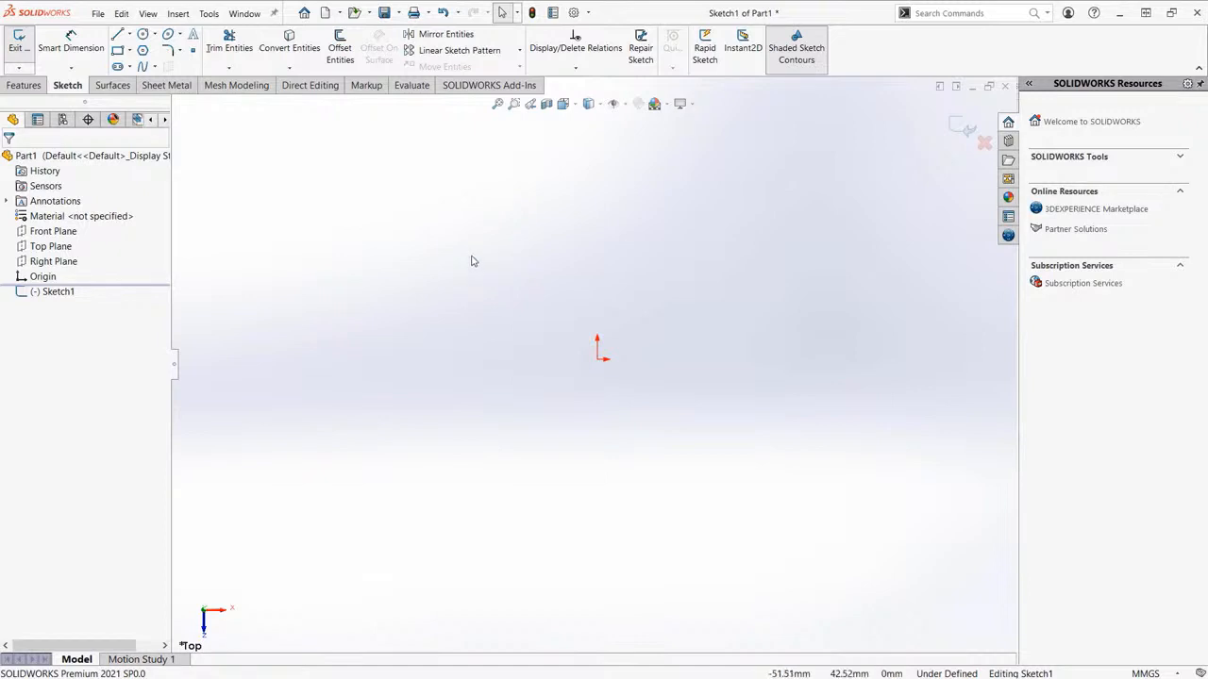
key(s)
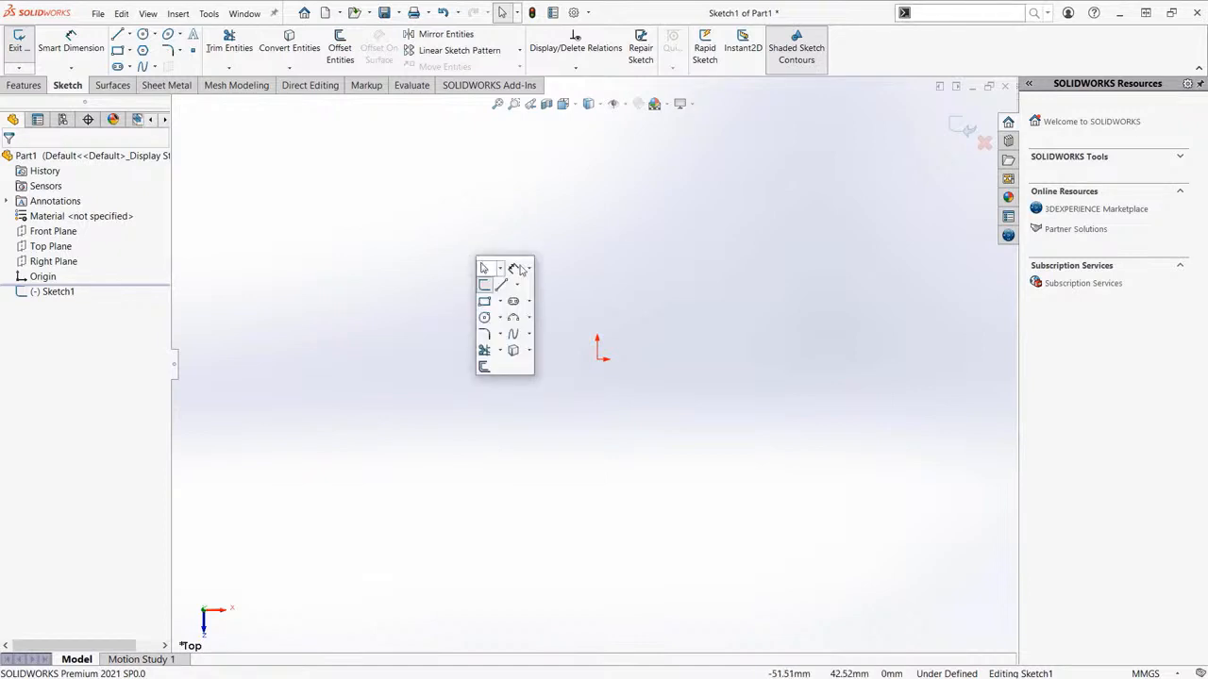
click(484, 307)
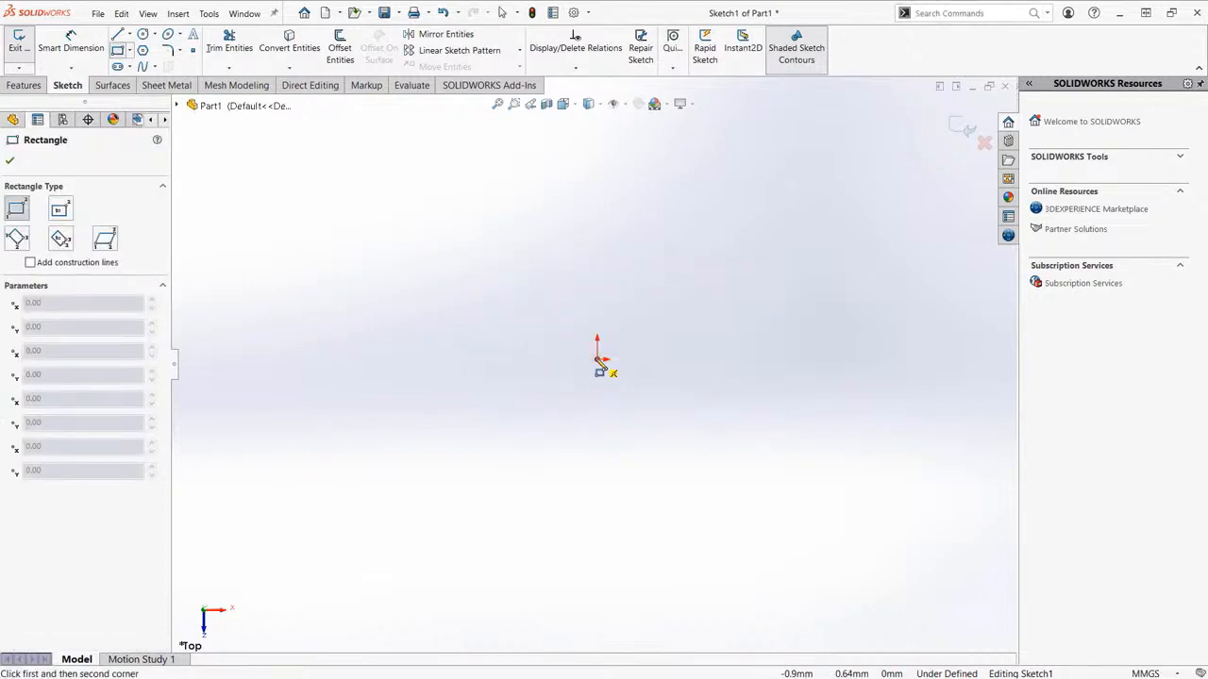
click(597, 360)
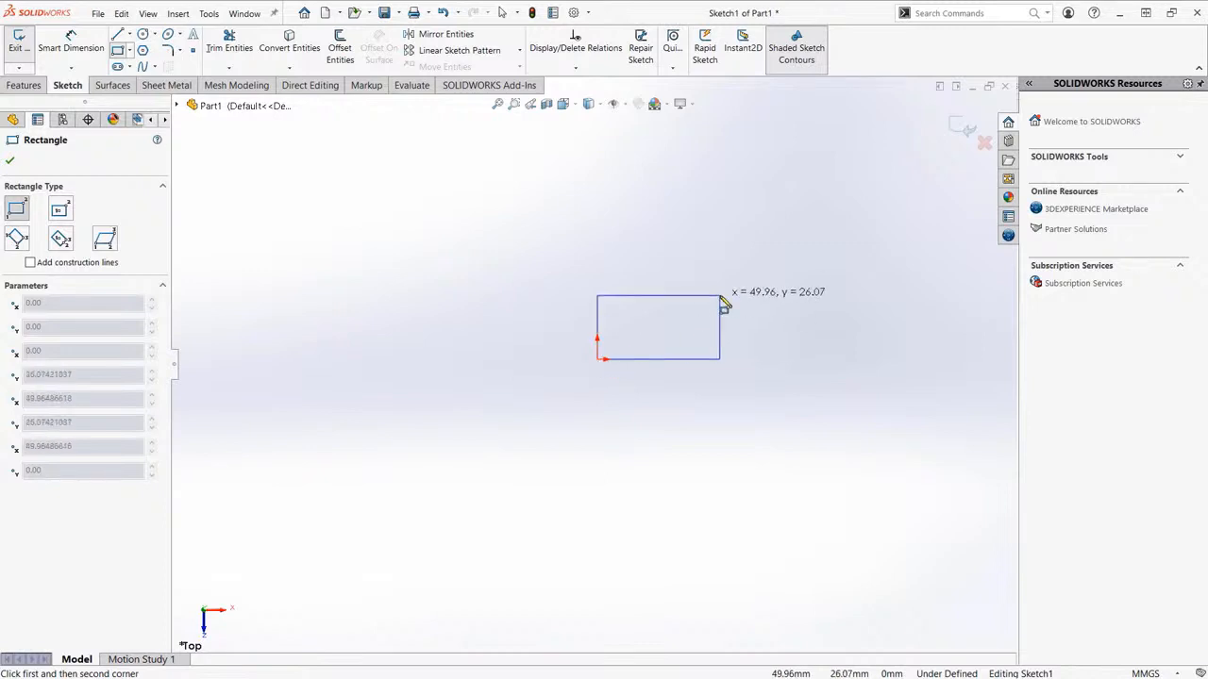
click(850, 190)
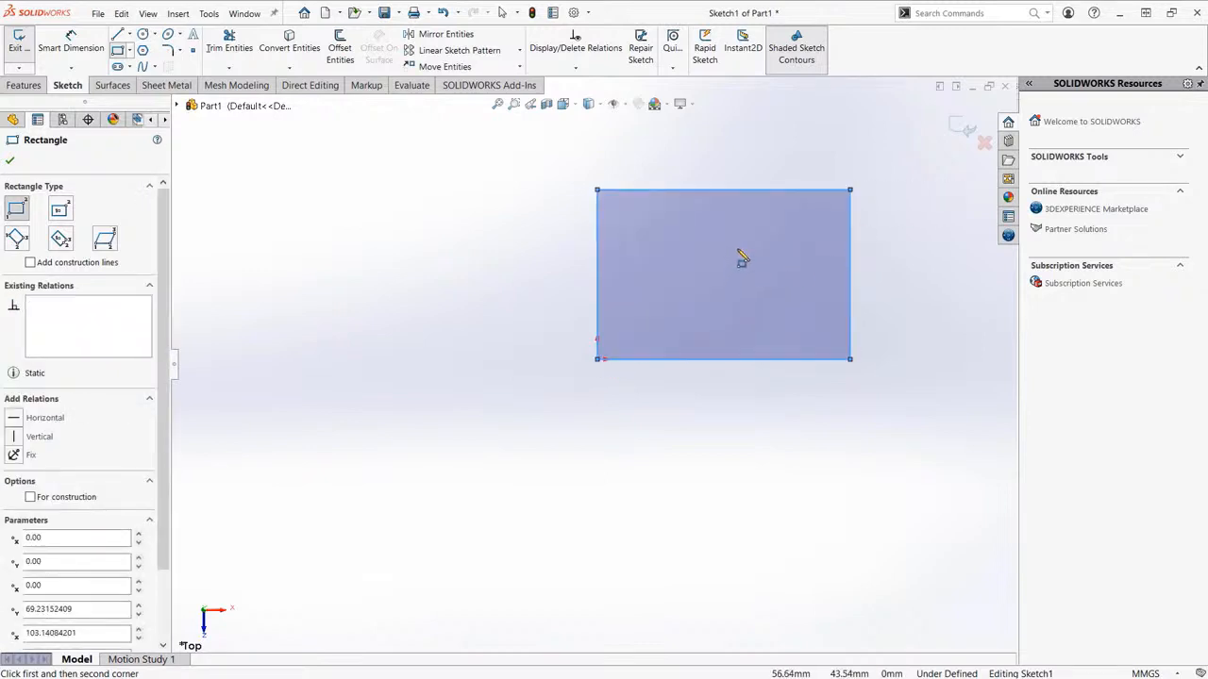
ctrl+middle_drag(741, 261, 644, 329)
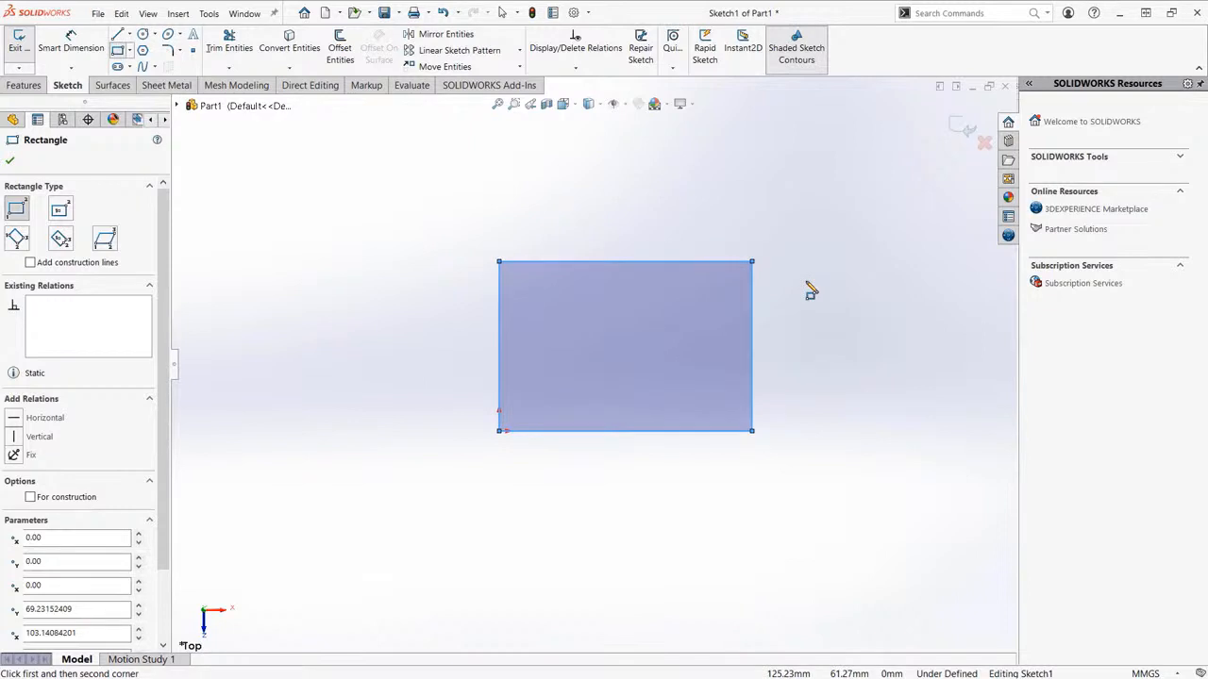
key(Escape)
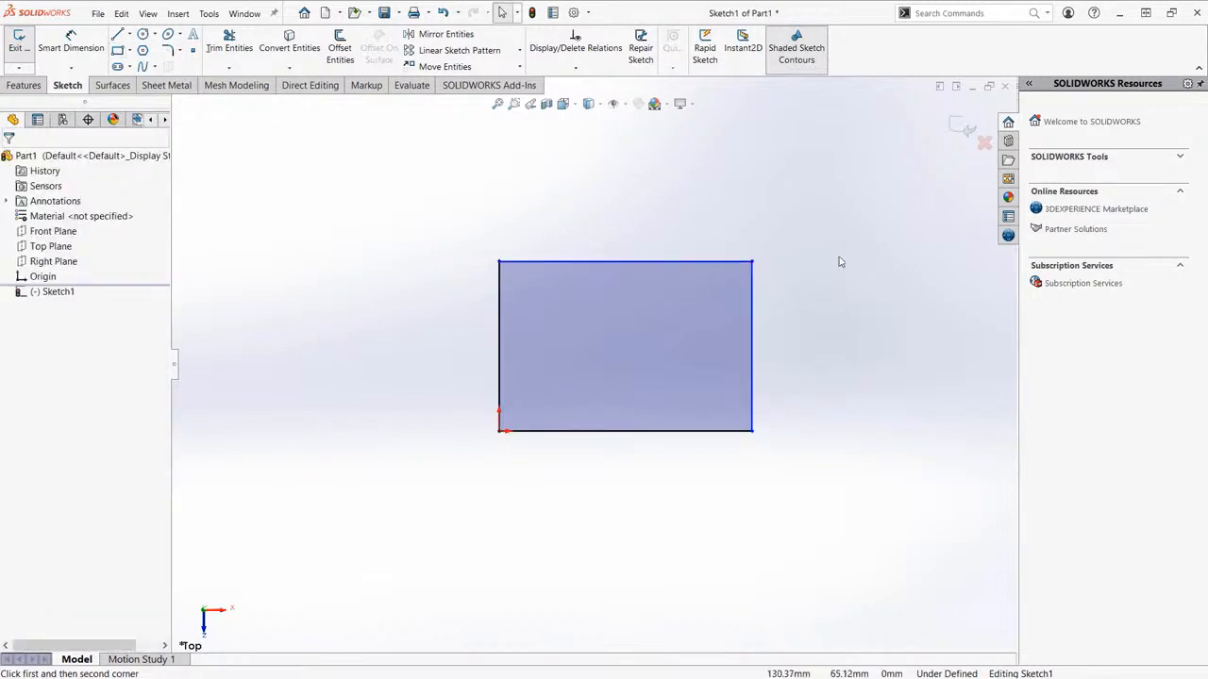
click(965, 134)
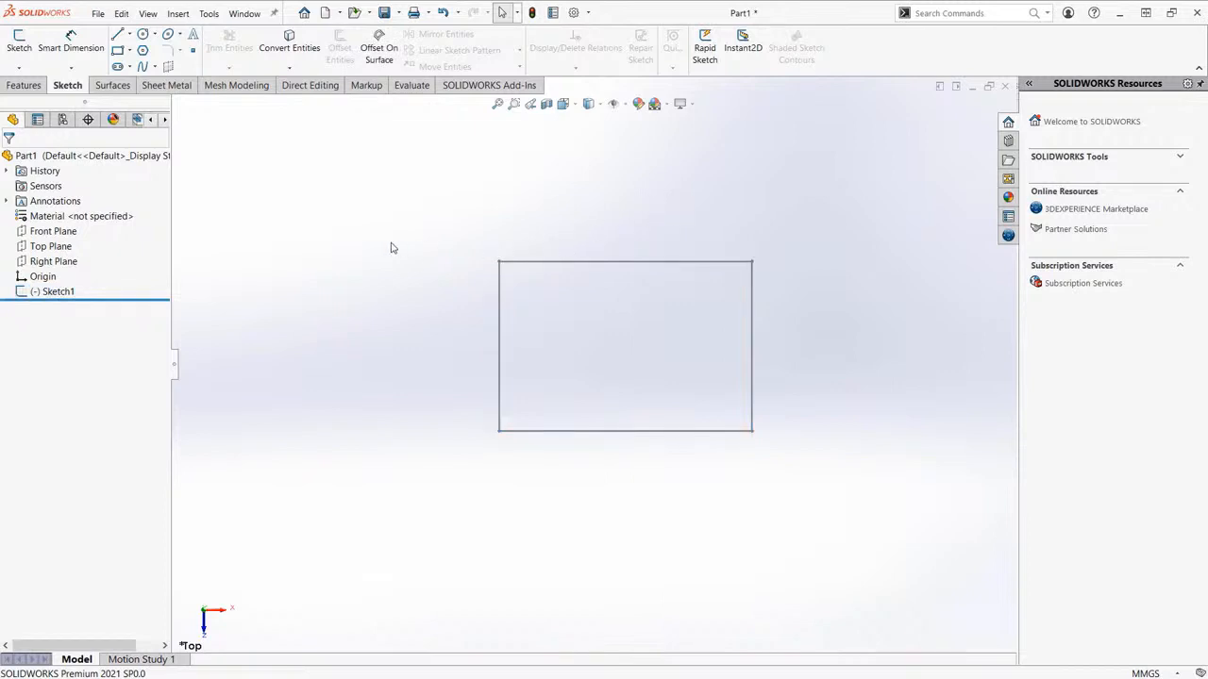
Start a sheet metal Base Flange from the rectangle sketch and set its thickness to 1 mm.
click(171, 85)
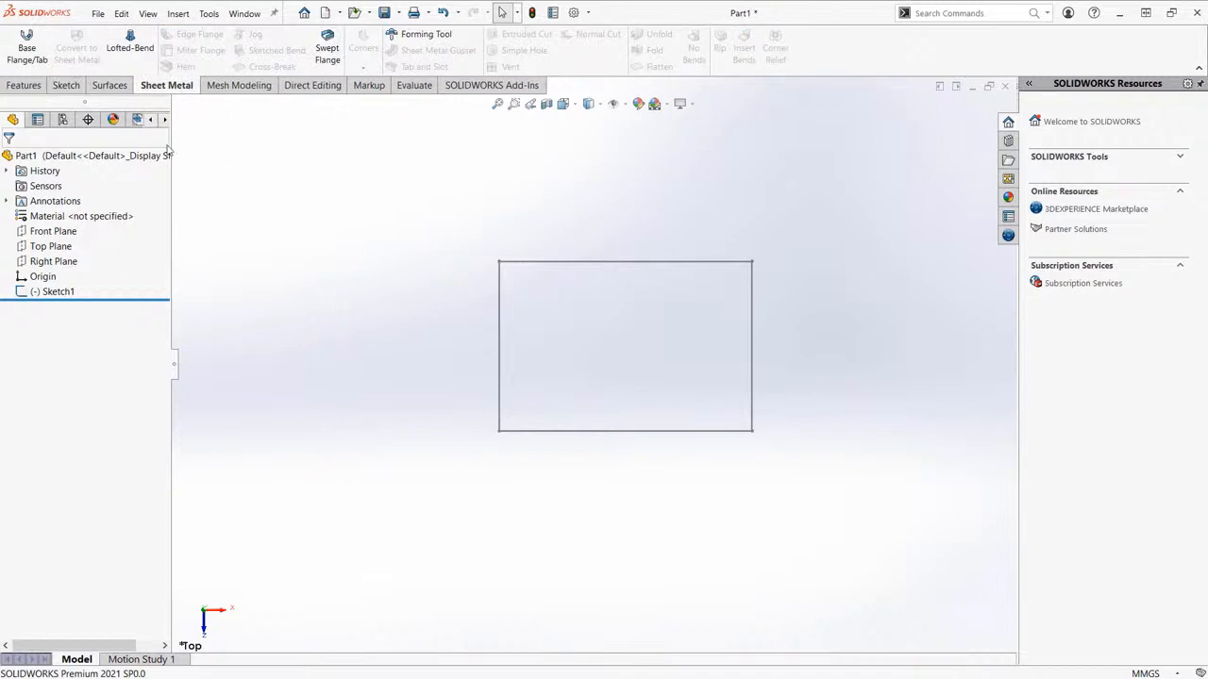
click(28, 54)
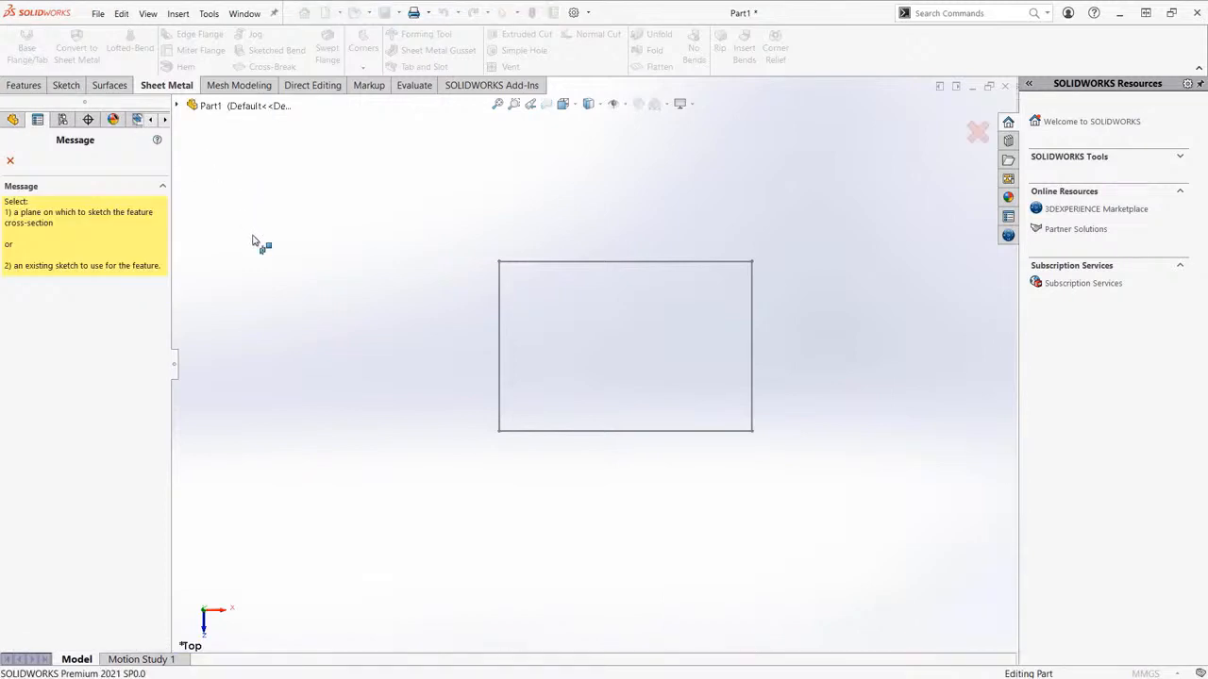
click(176, 106)
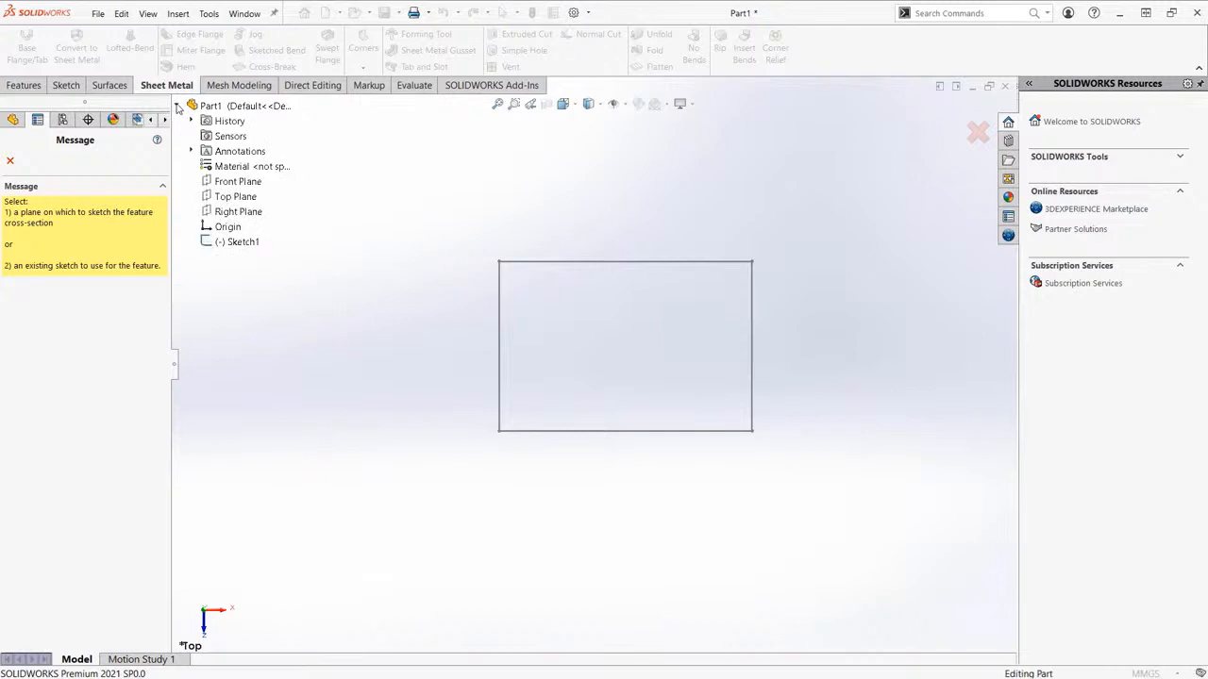
click(240, 245)
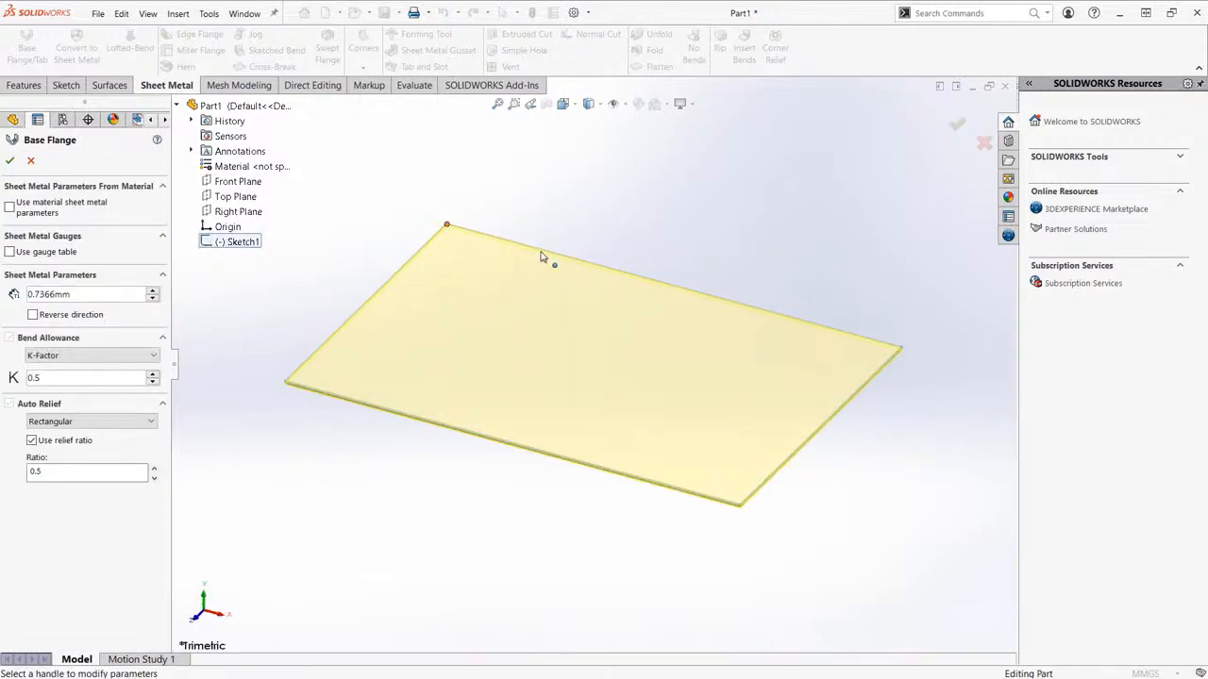
ctrl+middle_drag(550, 253, 608, 252)
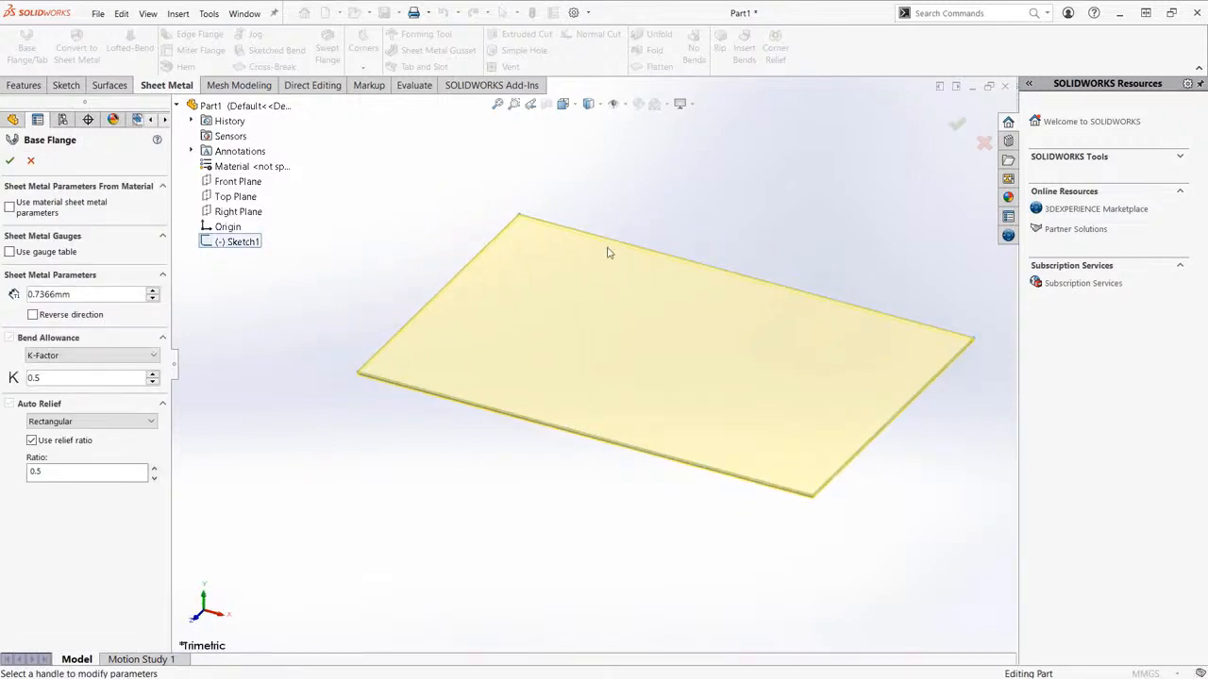
double_click(76, 294)
text(1)
key(Return)
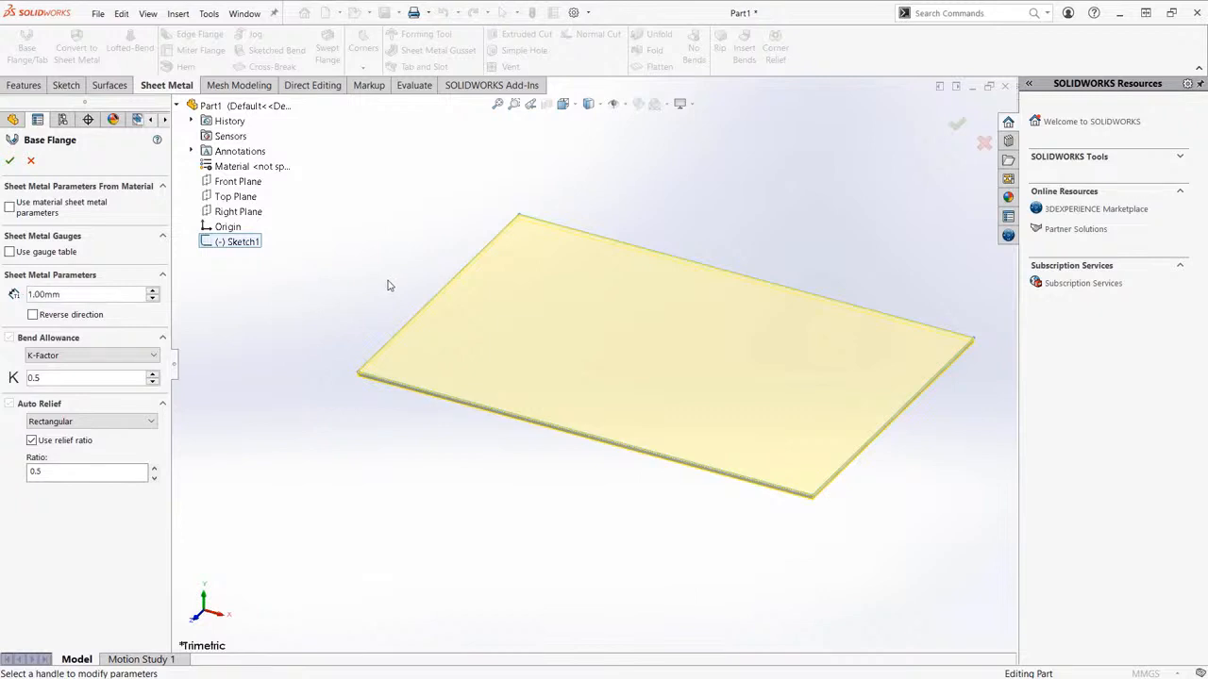
Review the bend allowance and auto relief types, keep K-Factor and Rectangular, and create the base flange.
click(95, 363)
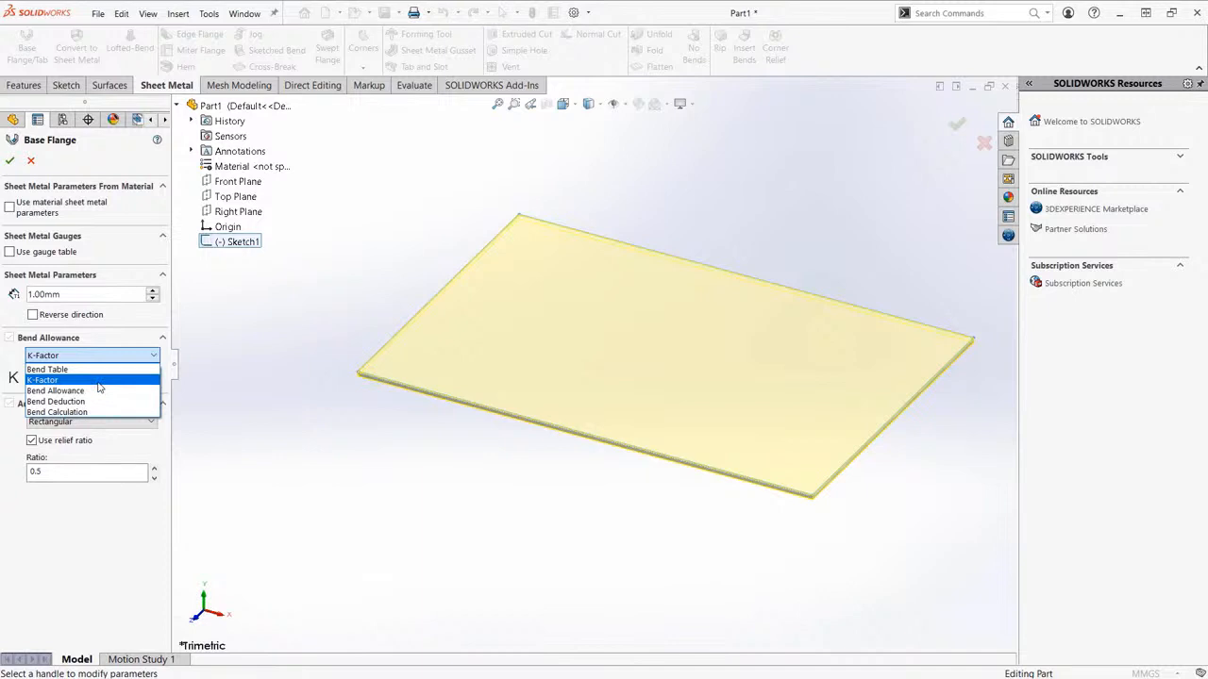
click(98, 381)
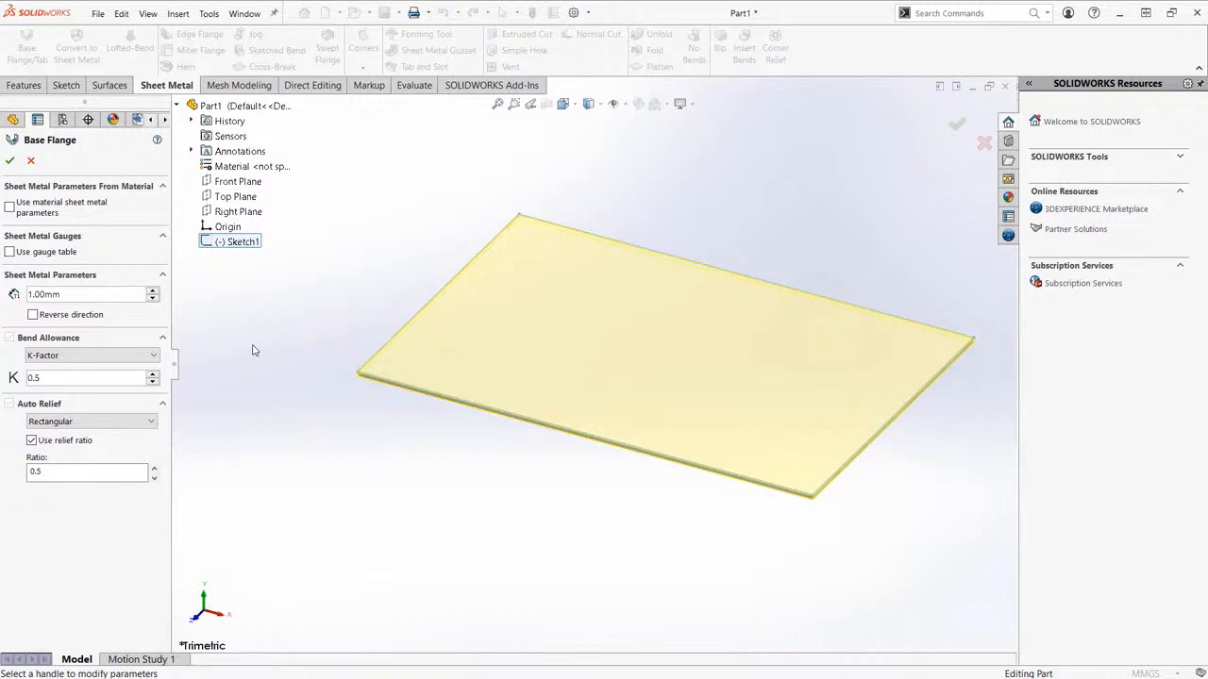
click(109, 364)
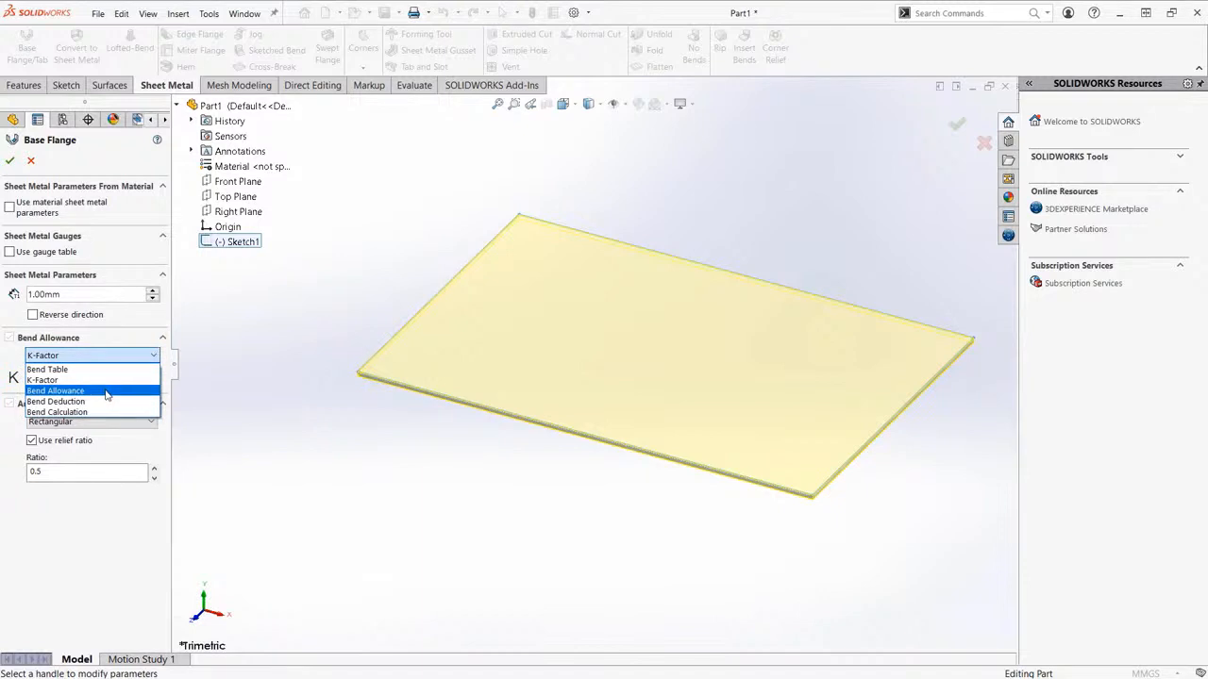
click(240, 355)
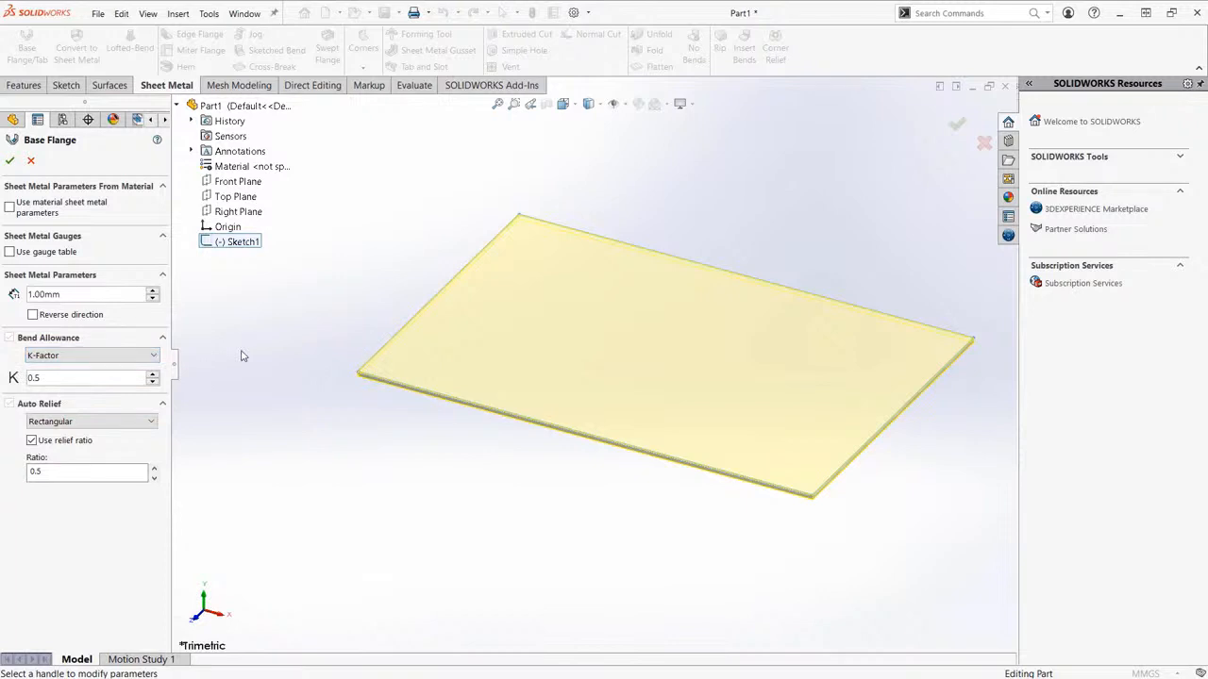
click(106, 426)
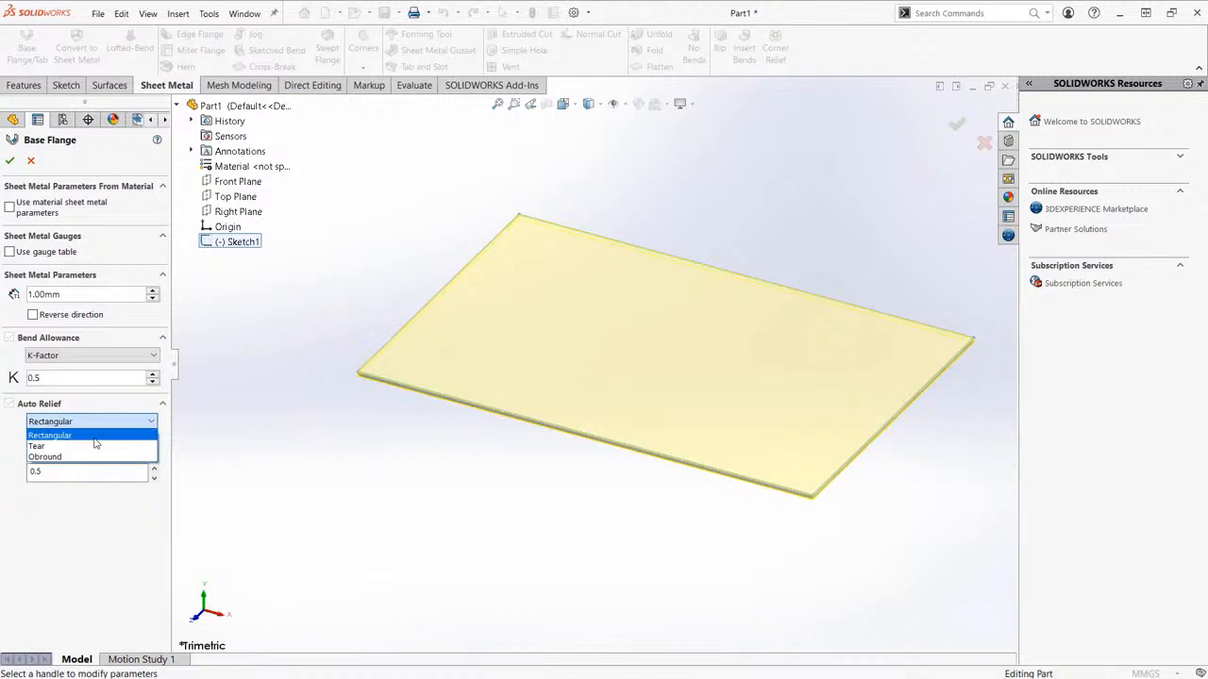
click(93, 437)
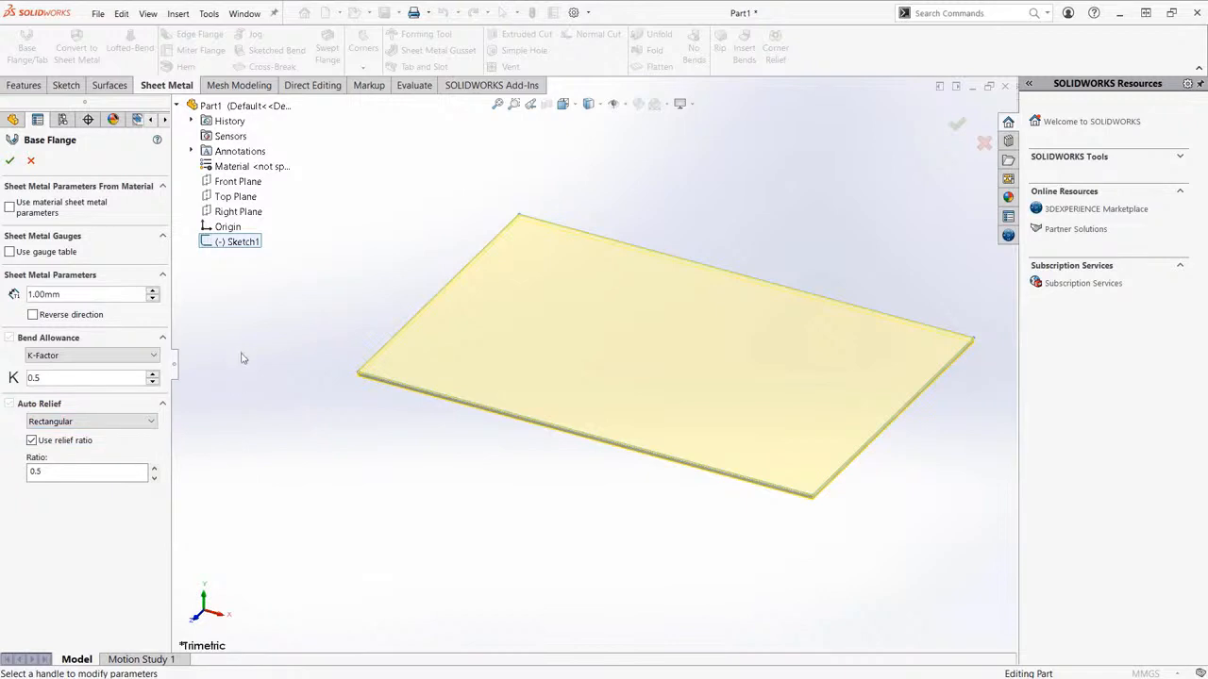
click(10, 160)
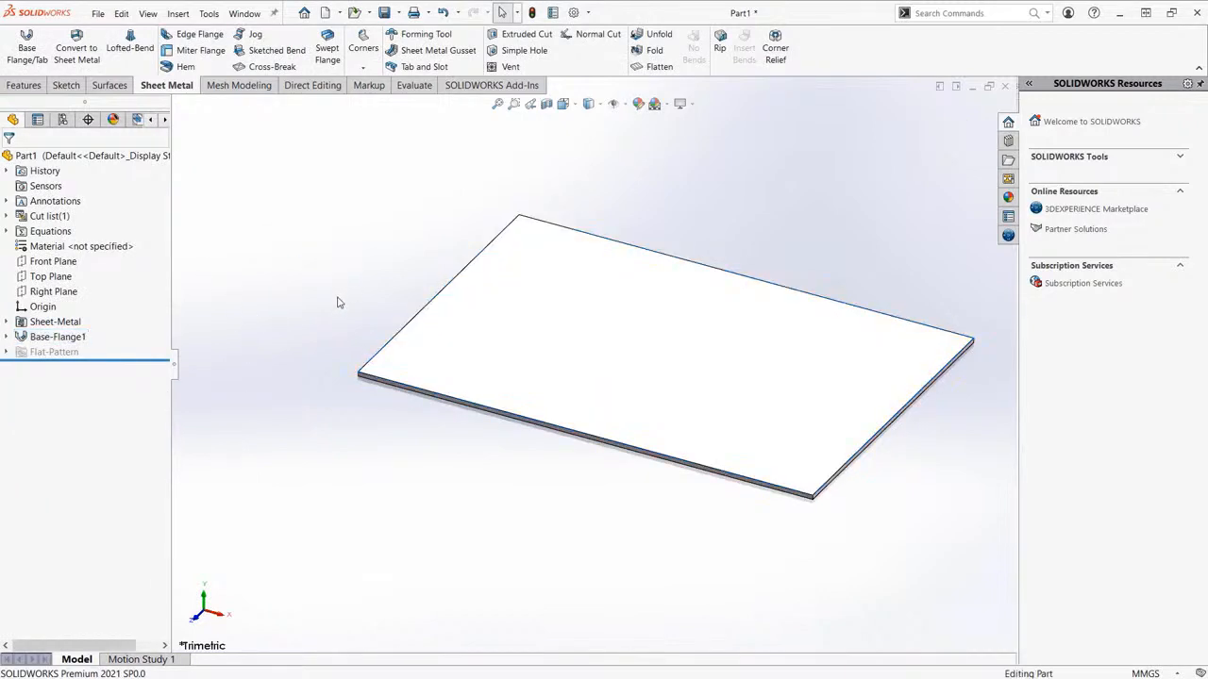
middle_drag(338, 302, 528, 341)
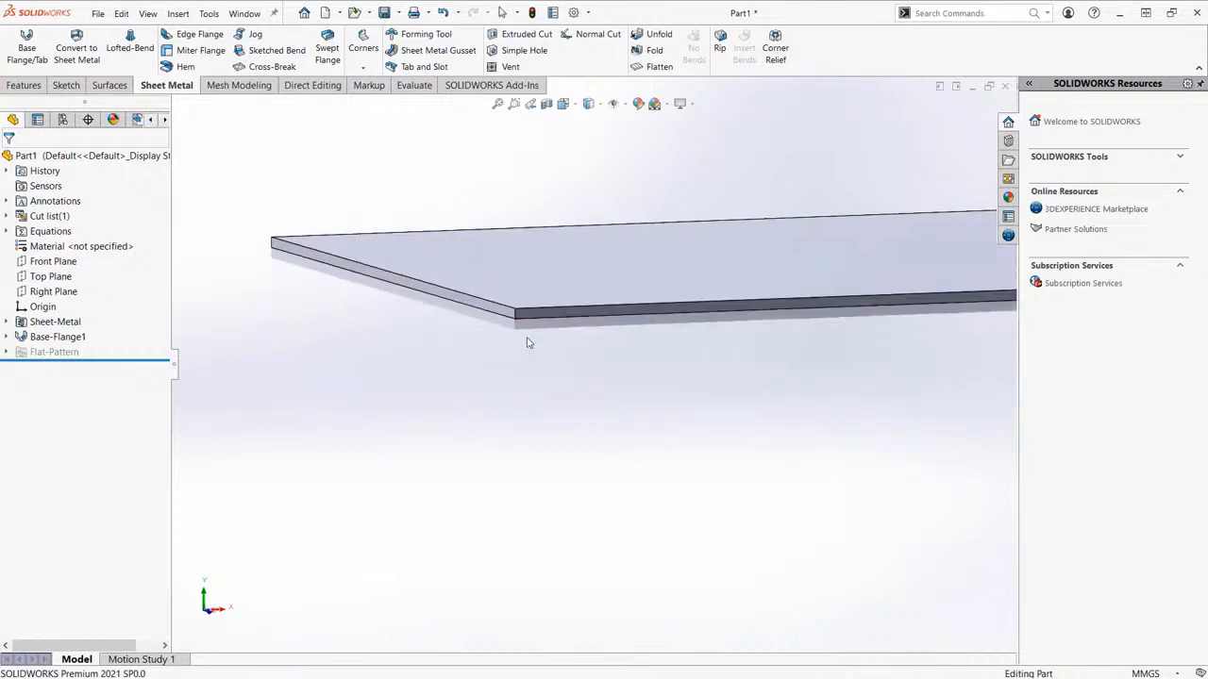
Check the base flange's thickness by measuring the short vertical edge at its corner, and return to the isometric view.
scroll(533, 320, down, 5)
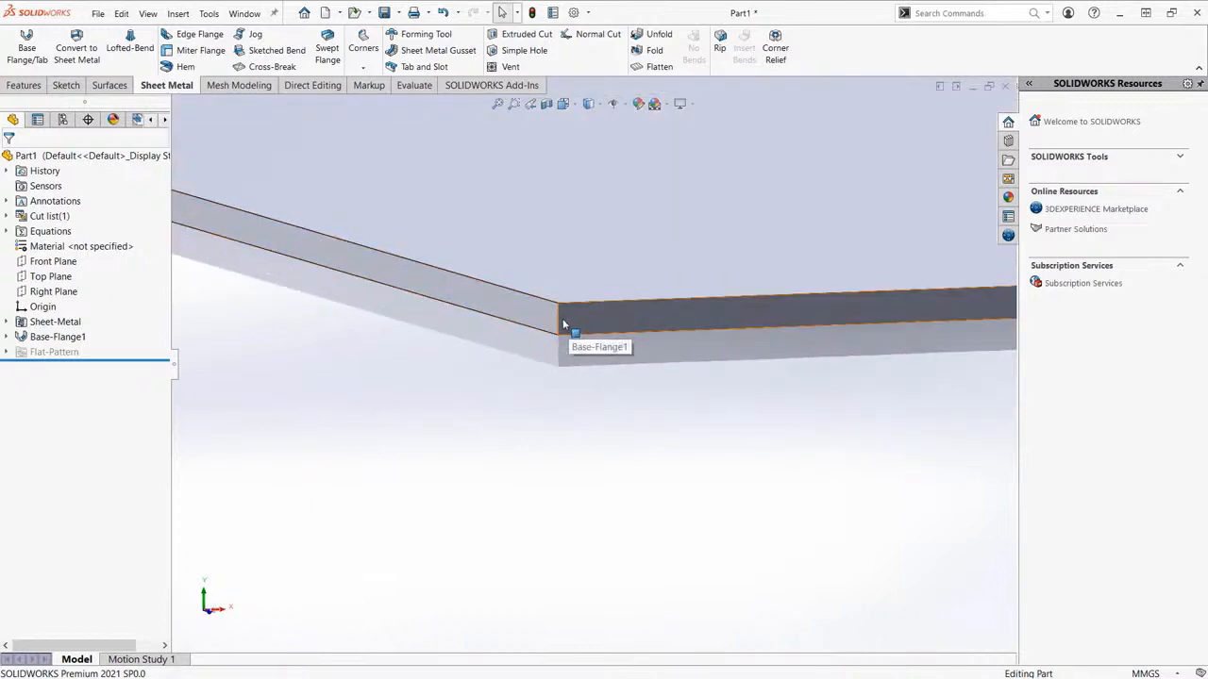
scroll(565, 320, down, 2)
click(565, 317)
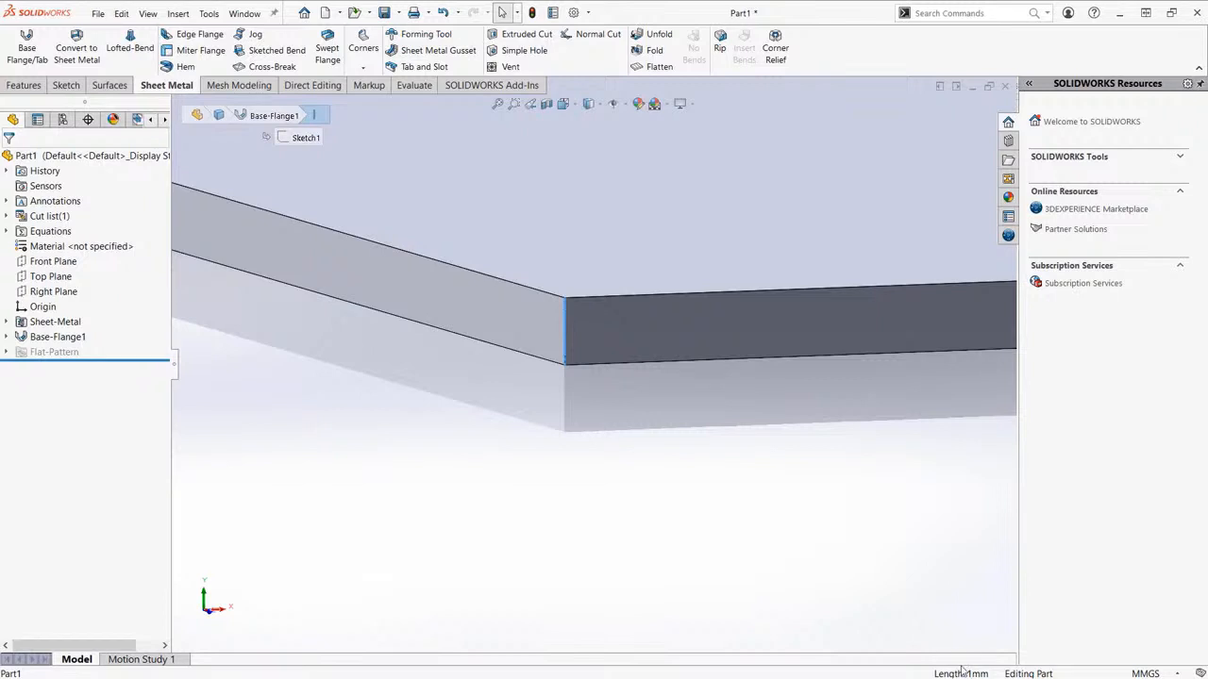
scroll(717, 491, up, 5)
middle_drag(686, 463, 651, 397)
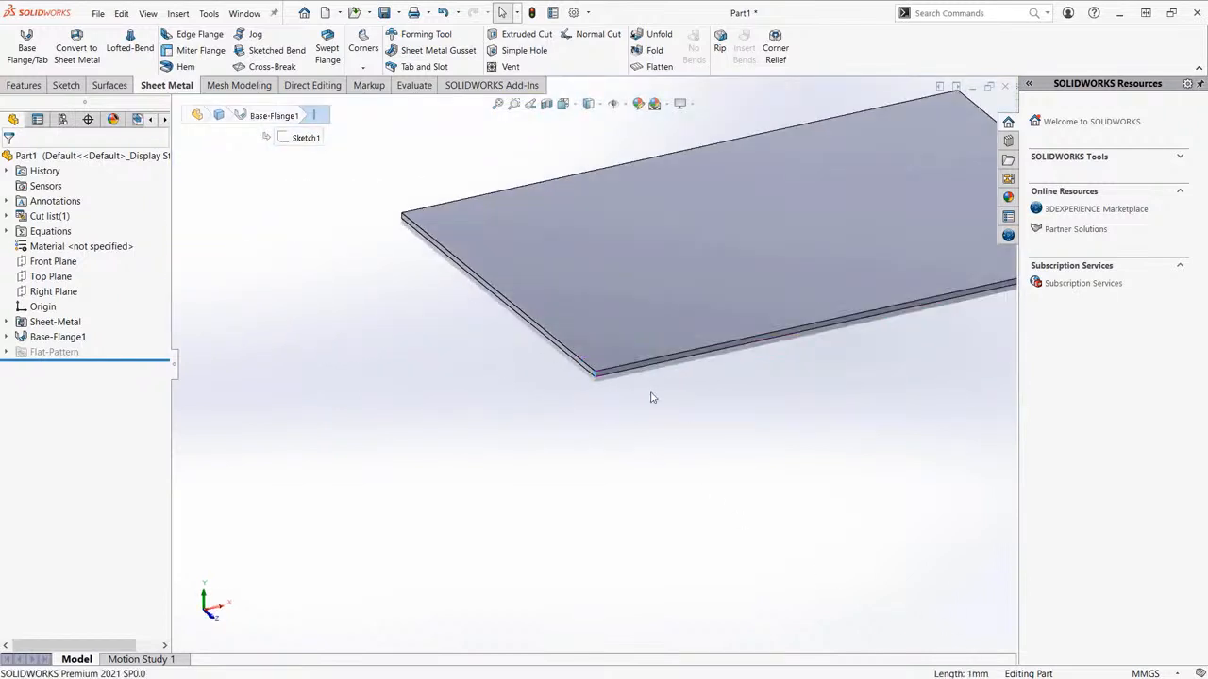
key(ctrl+7)
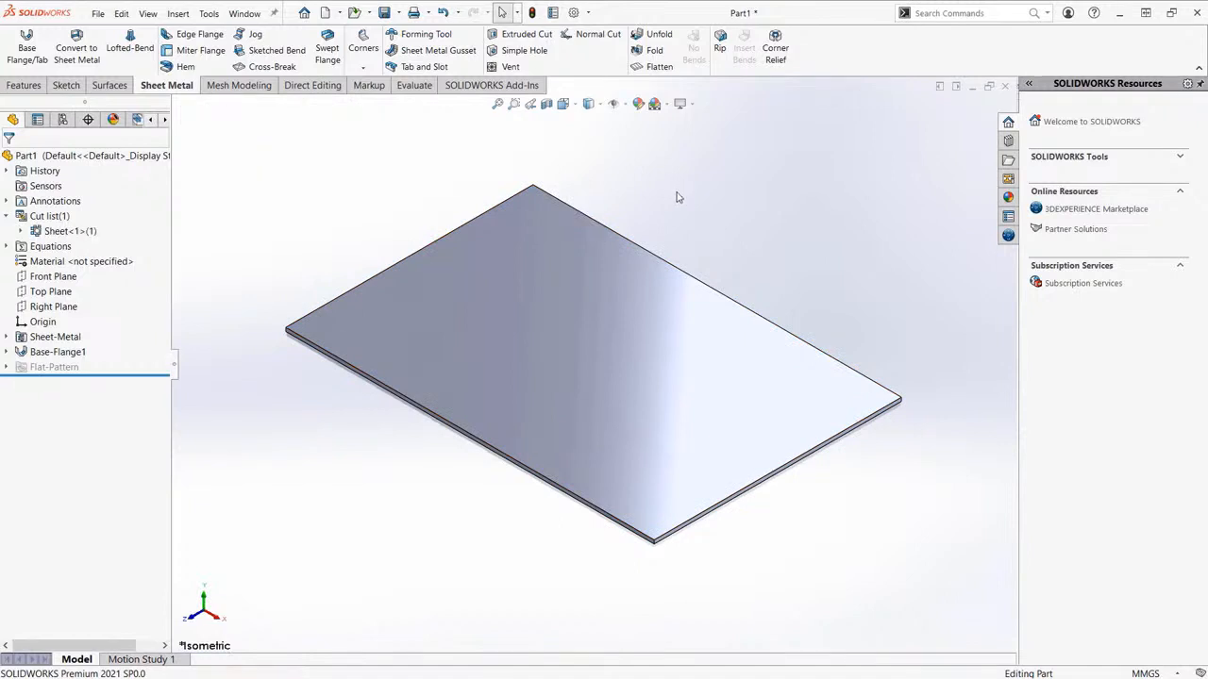
Inspect the flat base flange and highlight the sketch it was built from in the feature tree.
scroll(653, 277, down, 5)
scroll(663, 273, up, 5)
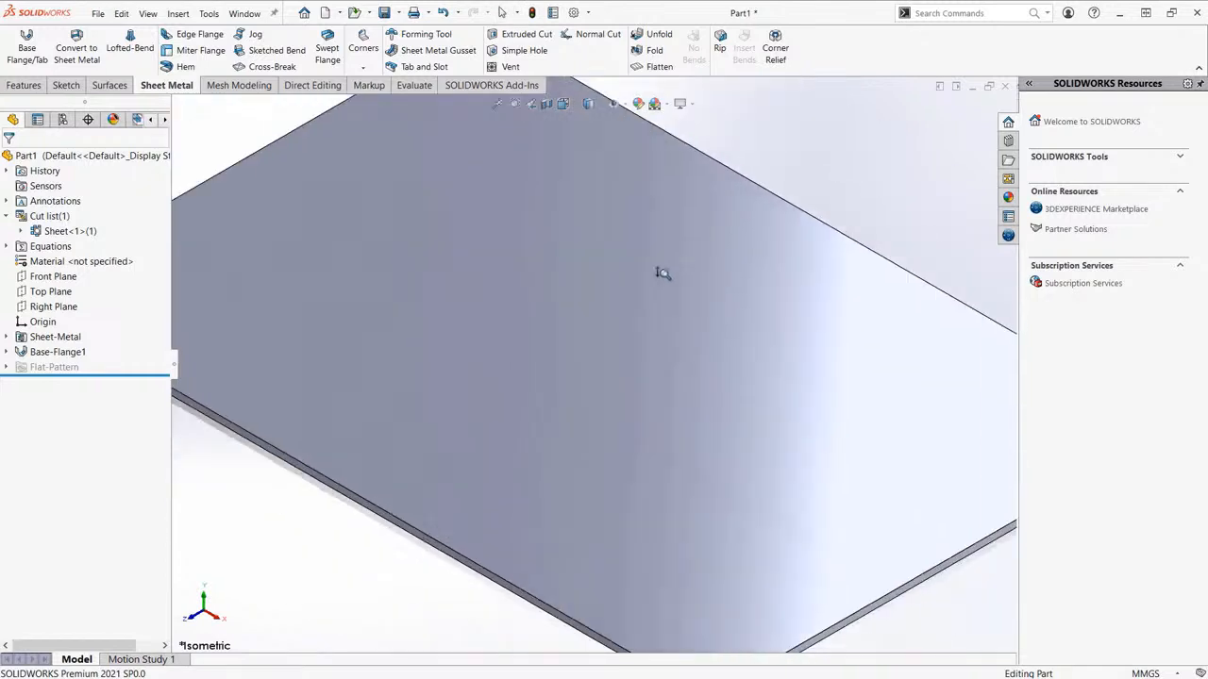
mouse_move(703, 232)
middle_down()
mouse_move(730, 180)
mouse_move(717, 229)
middle_up()
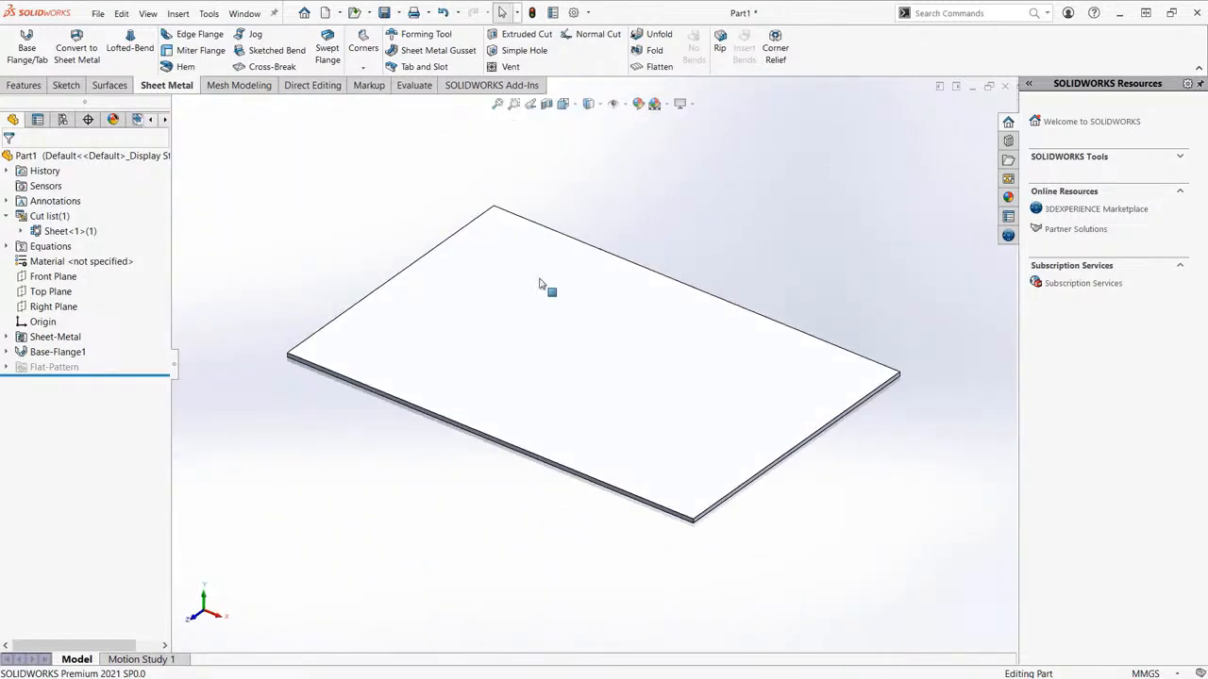
click(8, 352)
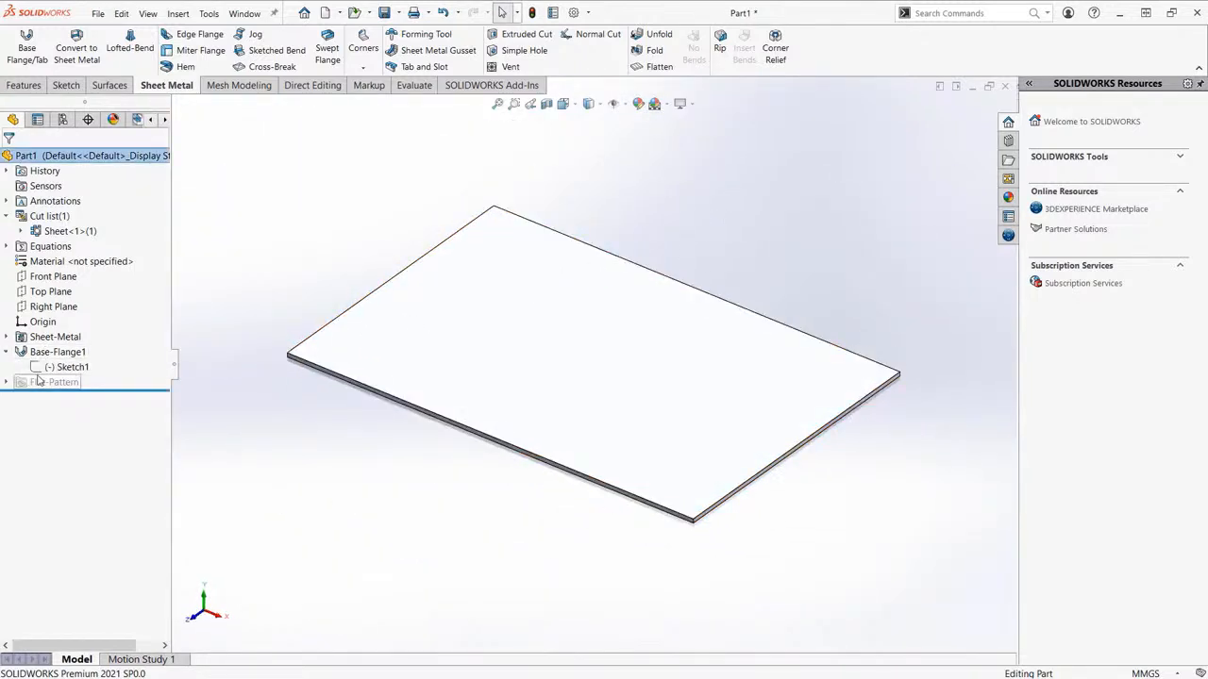
click(68, 367)
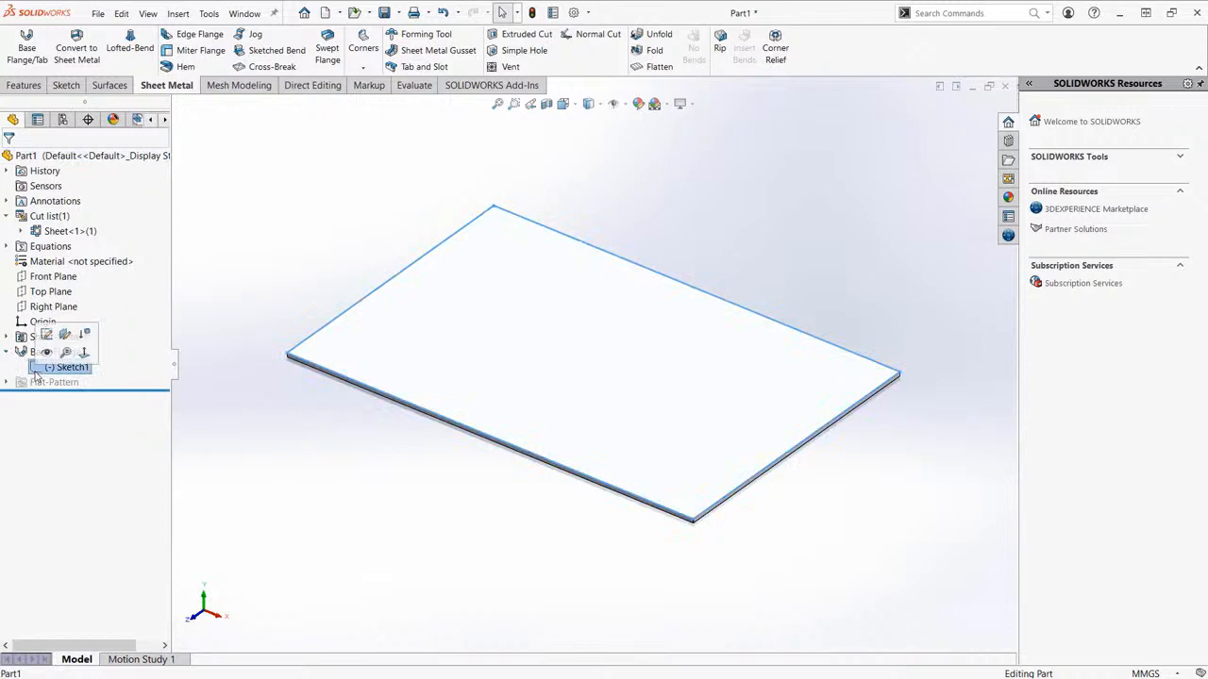
mouse_move(241, 297)
middle_down()
mouse_move(242, 319)
mouse_move(241, 305)
mouse_move(310, 289)
middle_up()
click(242, 305)
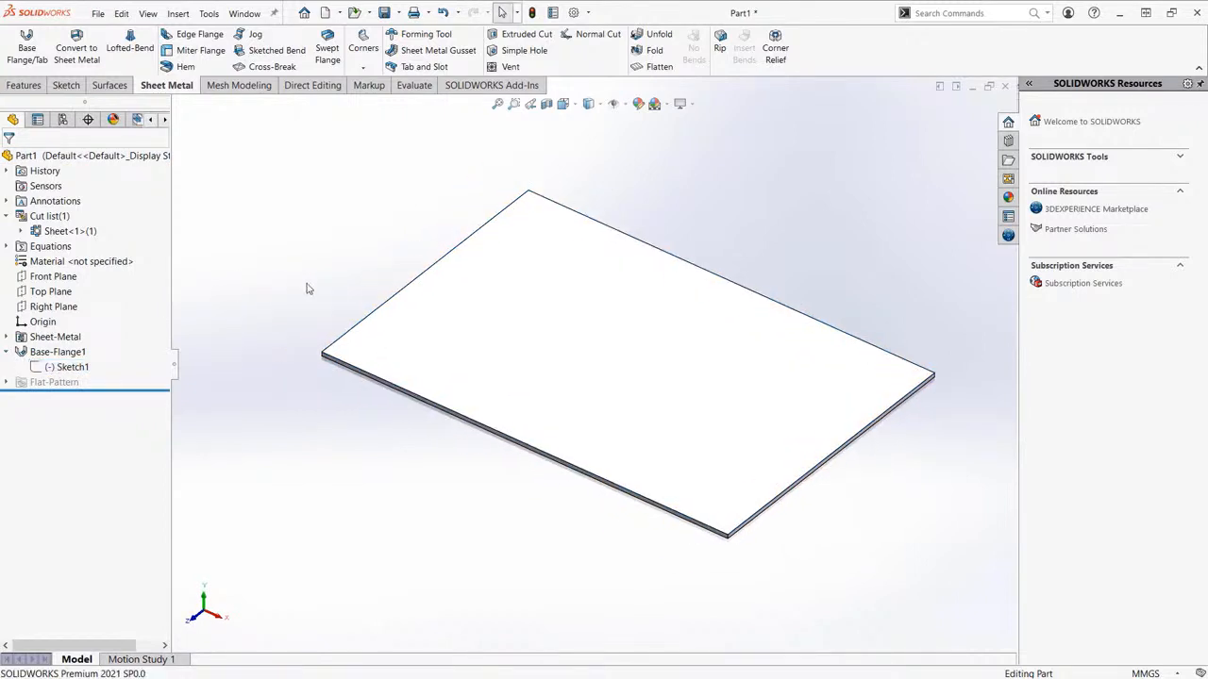
Delete the flat rectangular base flange feature from the part.
click(26, 356)
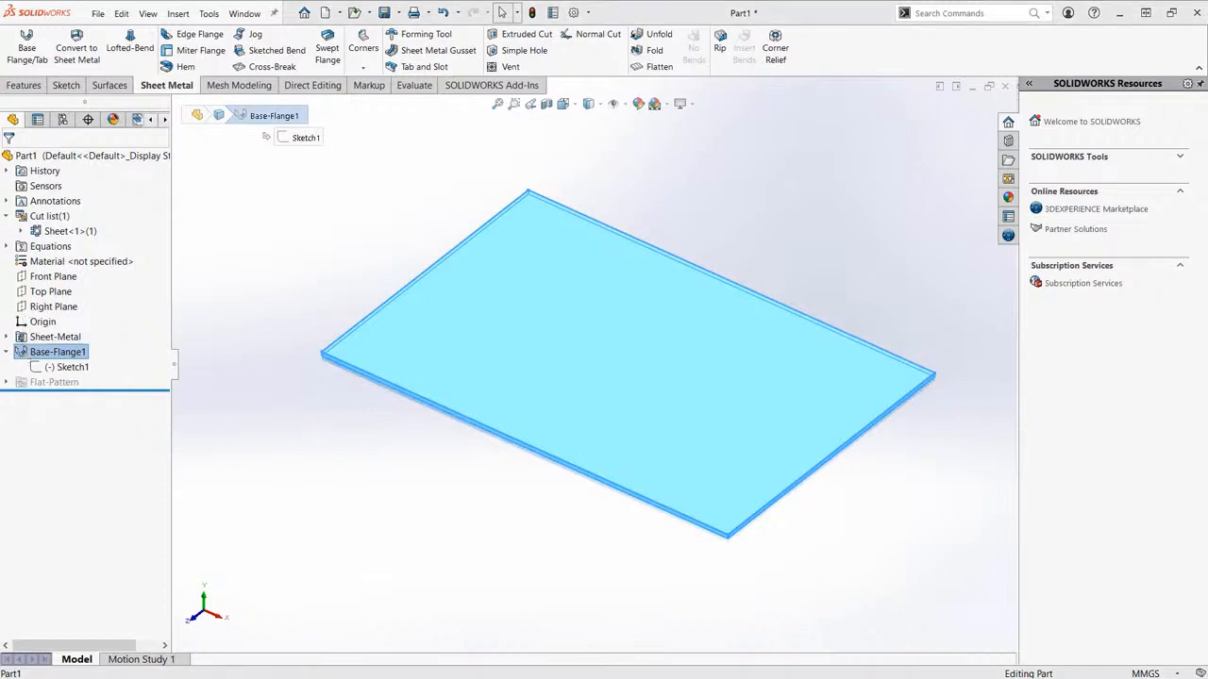
key(Delete)
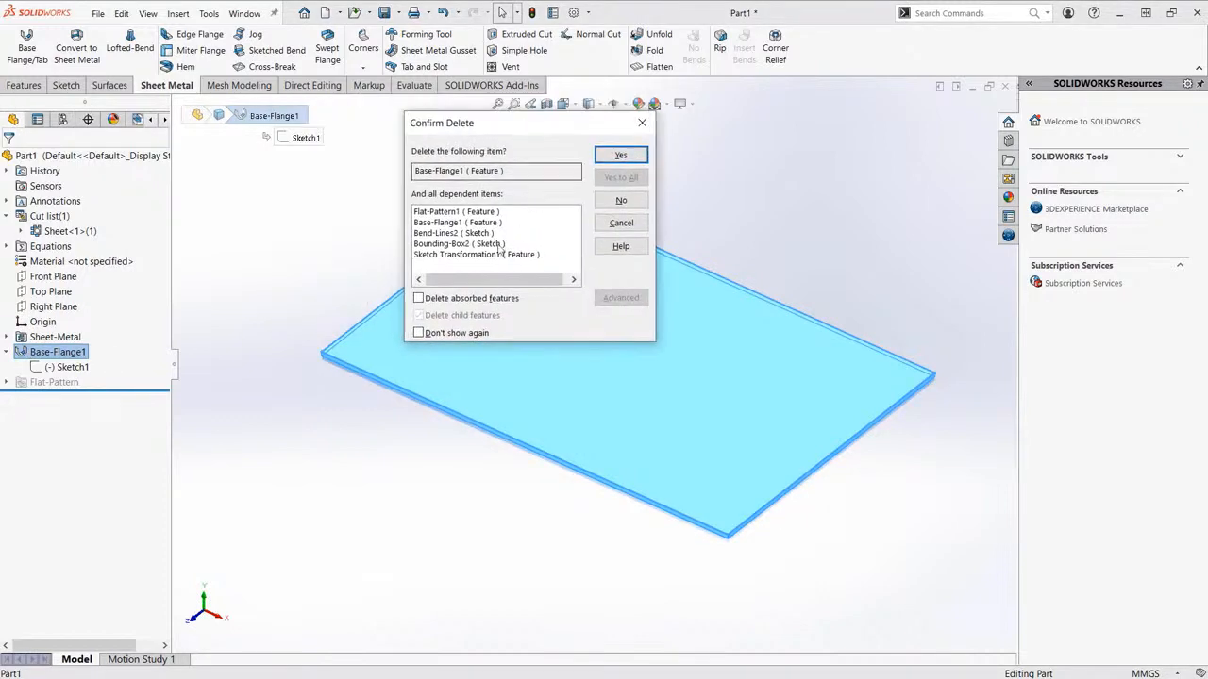
click(428, 300)
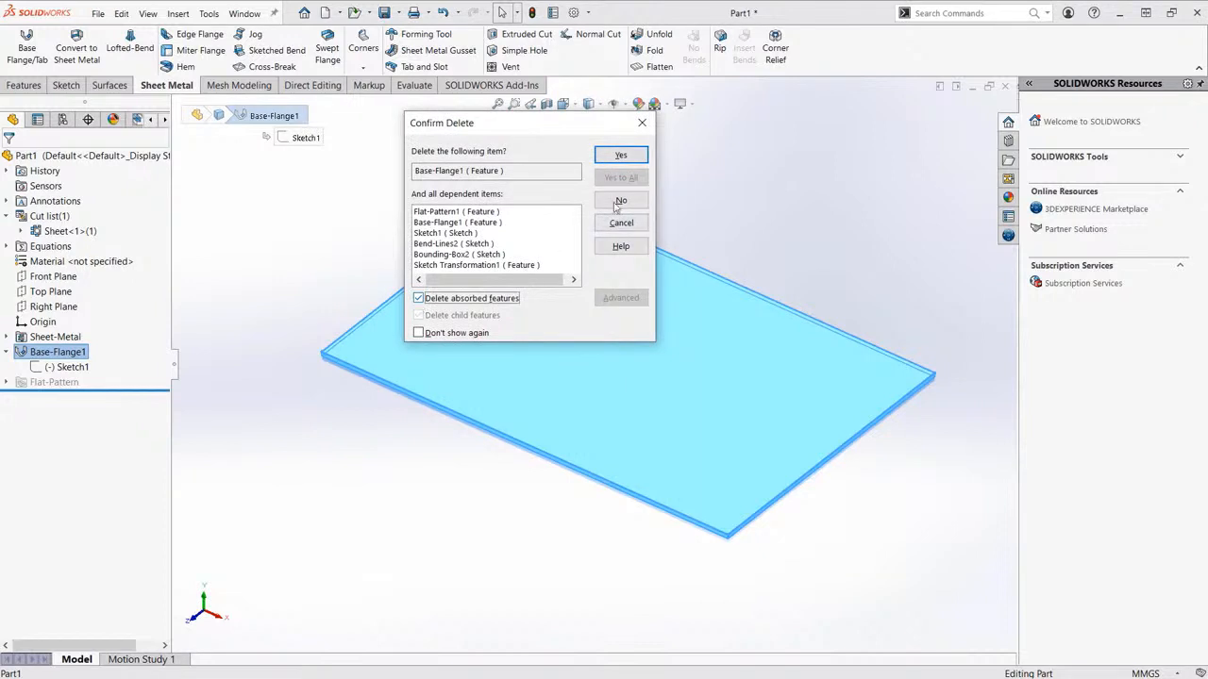
click(623, 158)
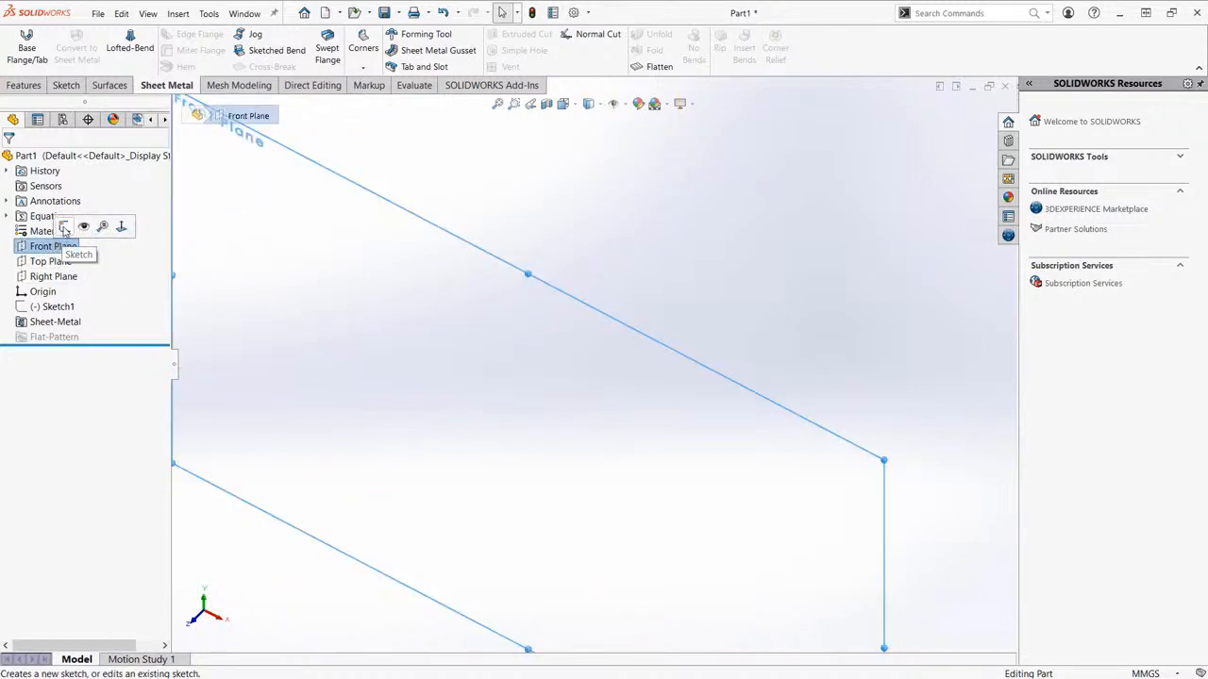
Sketch an open three-line profile on the Front Plane: up from the origin, about 68 mm horizontally to the right, and back down.
click(64, 227)
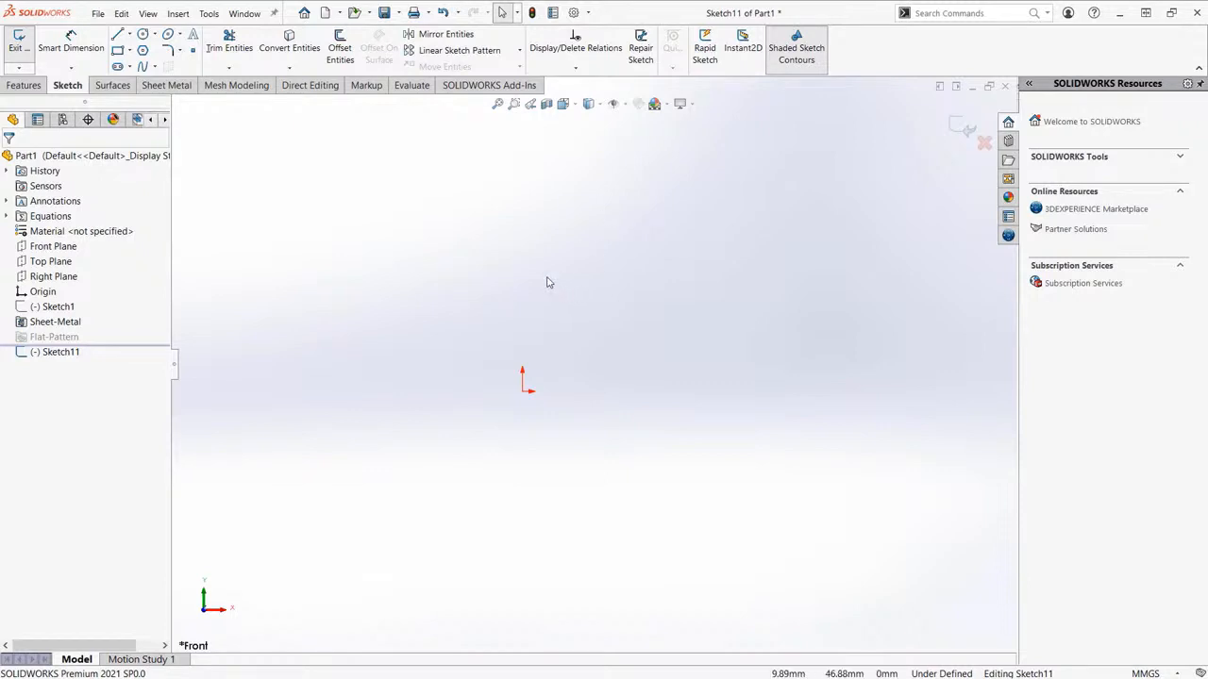
key(l)
click(522, 382)
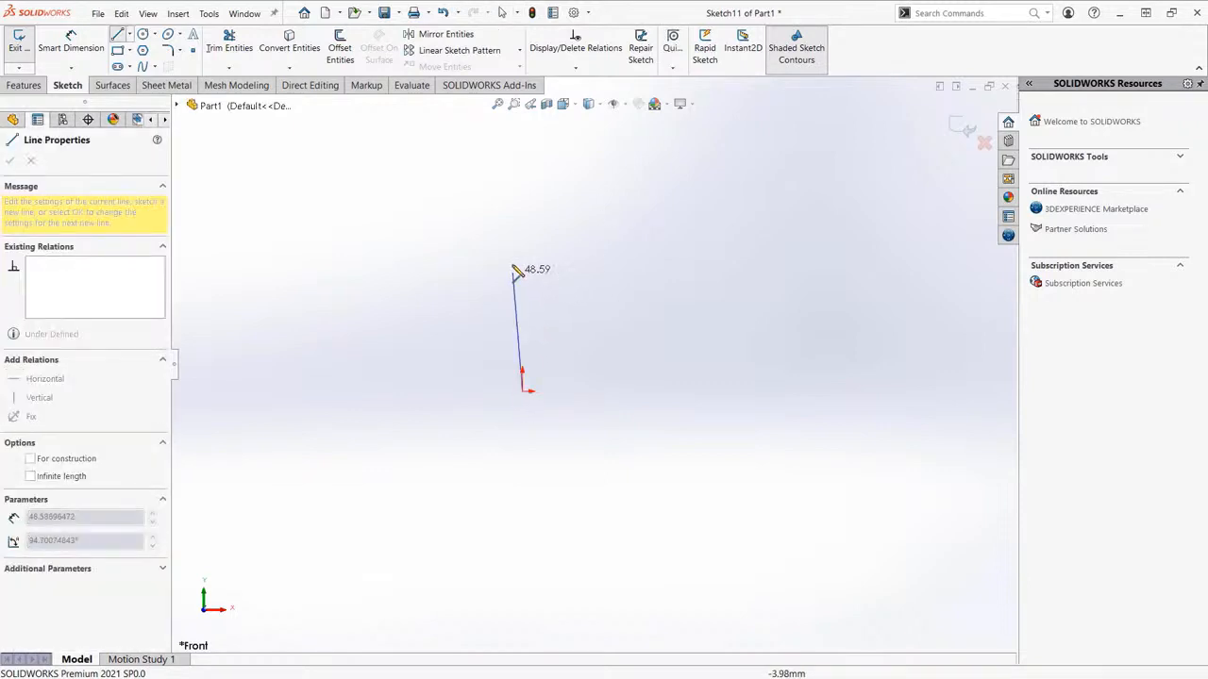
click(522, 231)
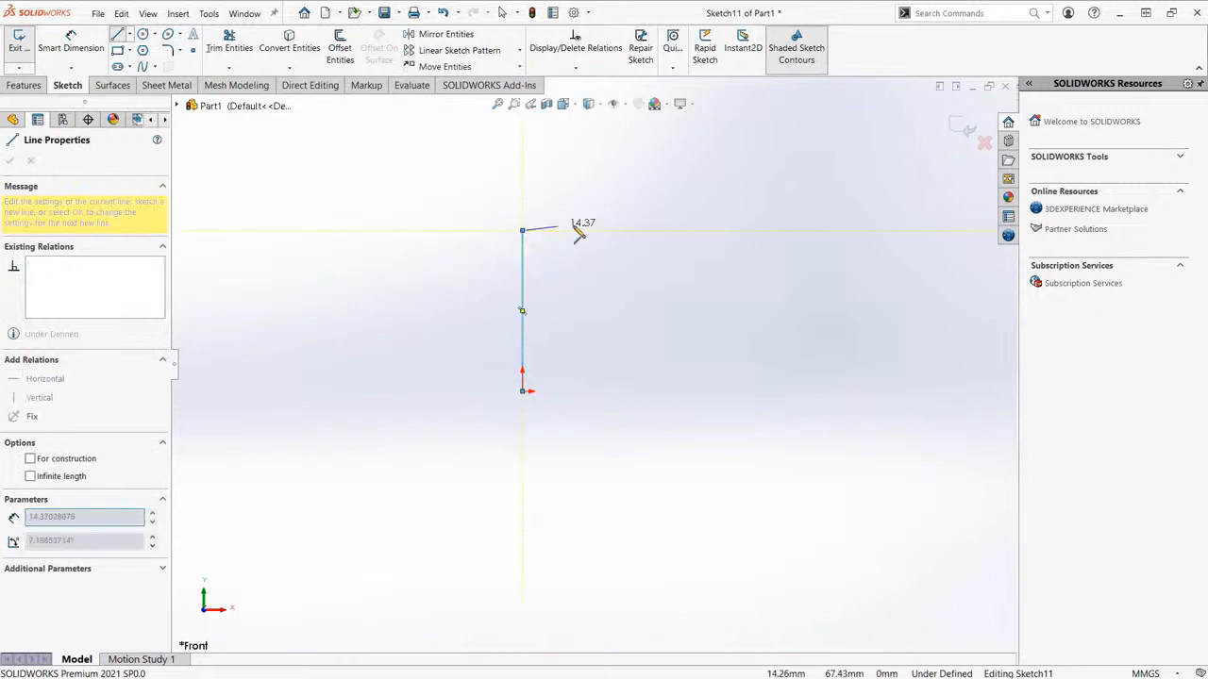
click(690, 231)
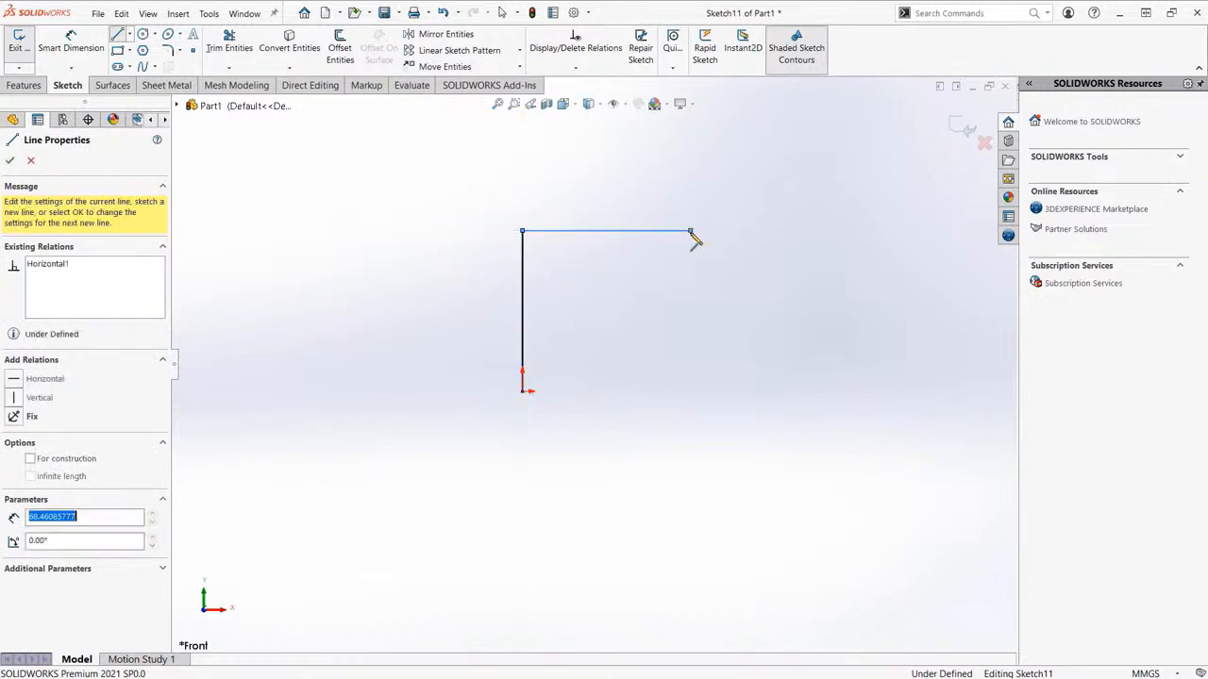
click(689, 310)
key(Escape)
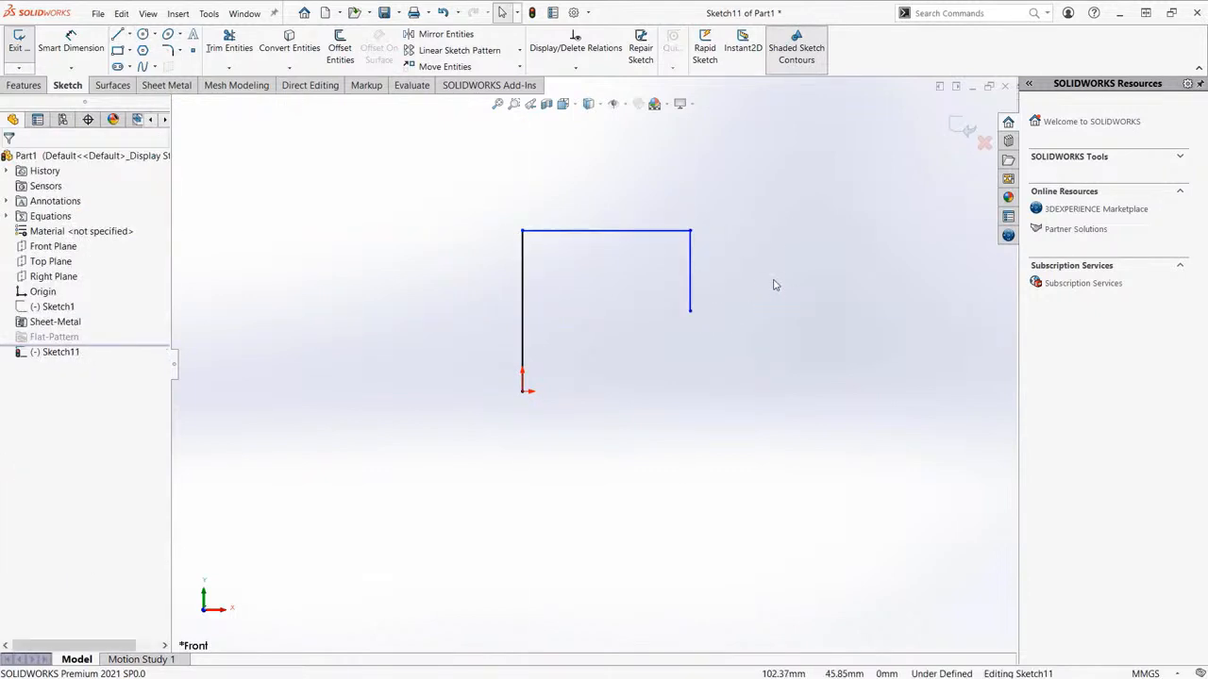
click(962, 127)
Create a base flange from the open profile, stretching its depth freehand in the preview and keeping the default 1 mm thickness.
middle_drag(687, 207, 527, 188)
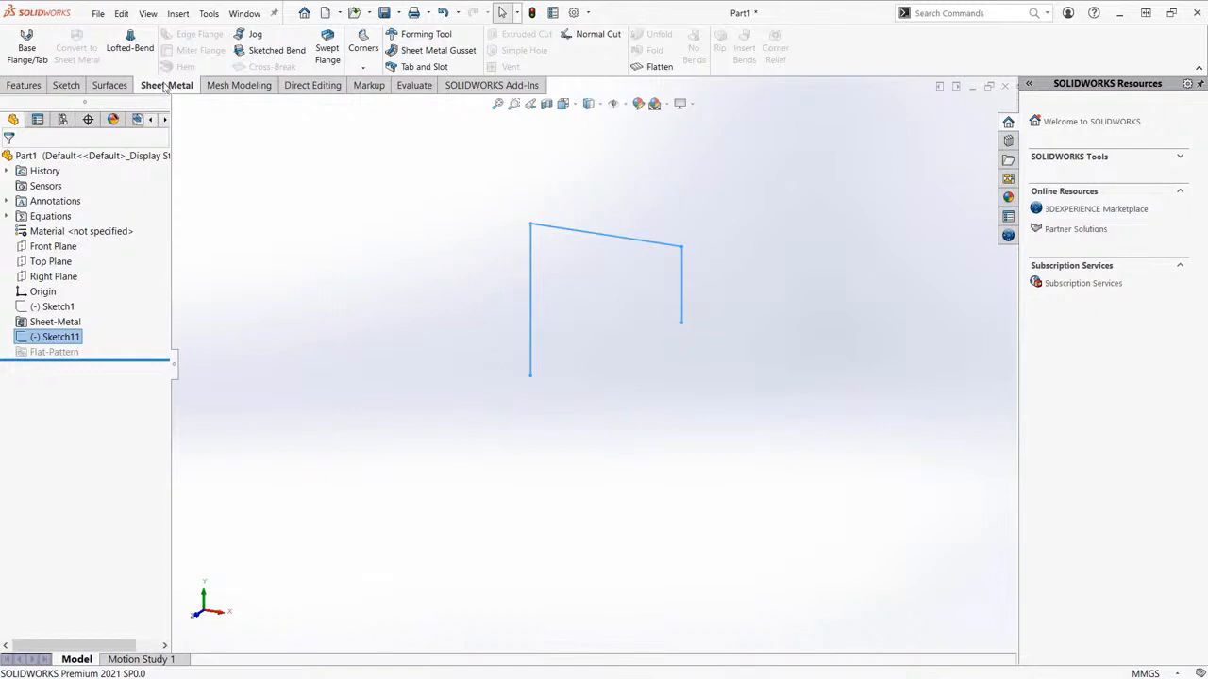
click(27, 54)
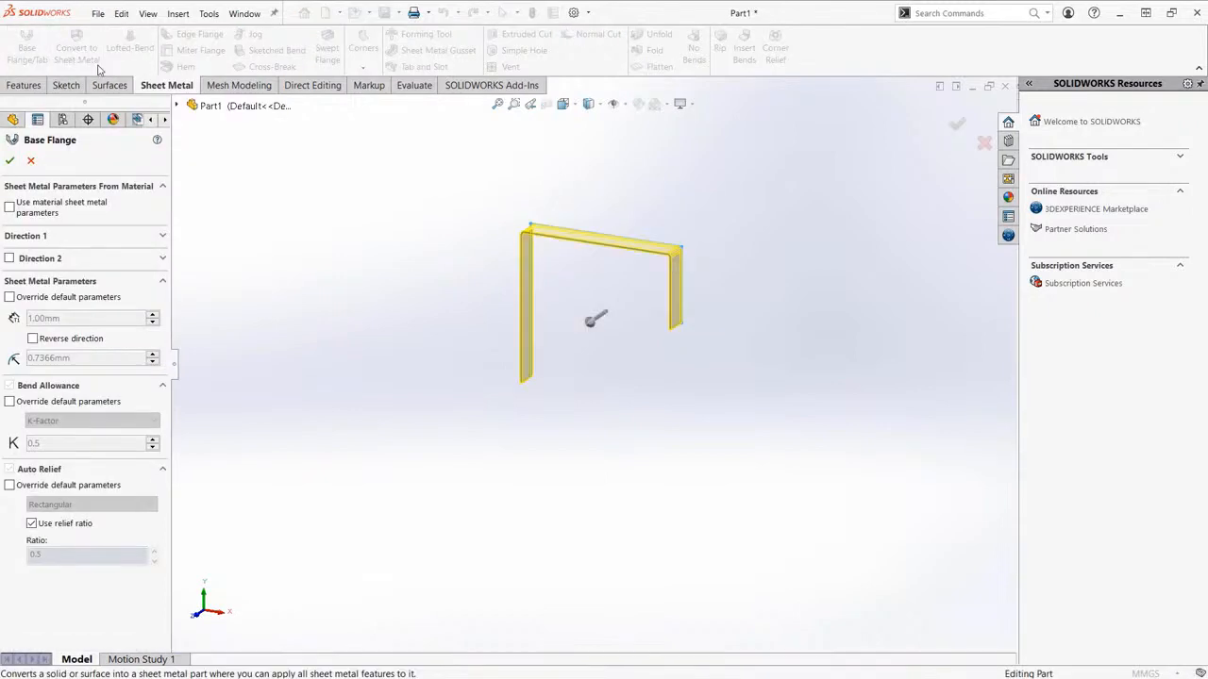
scroll(604, 338, down, 2)
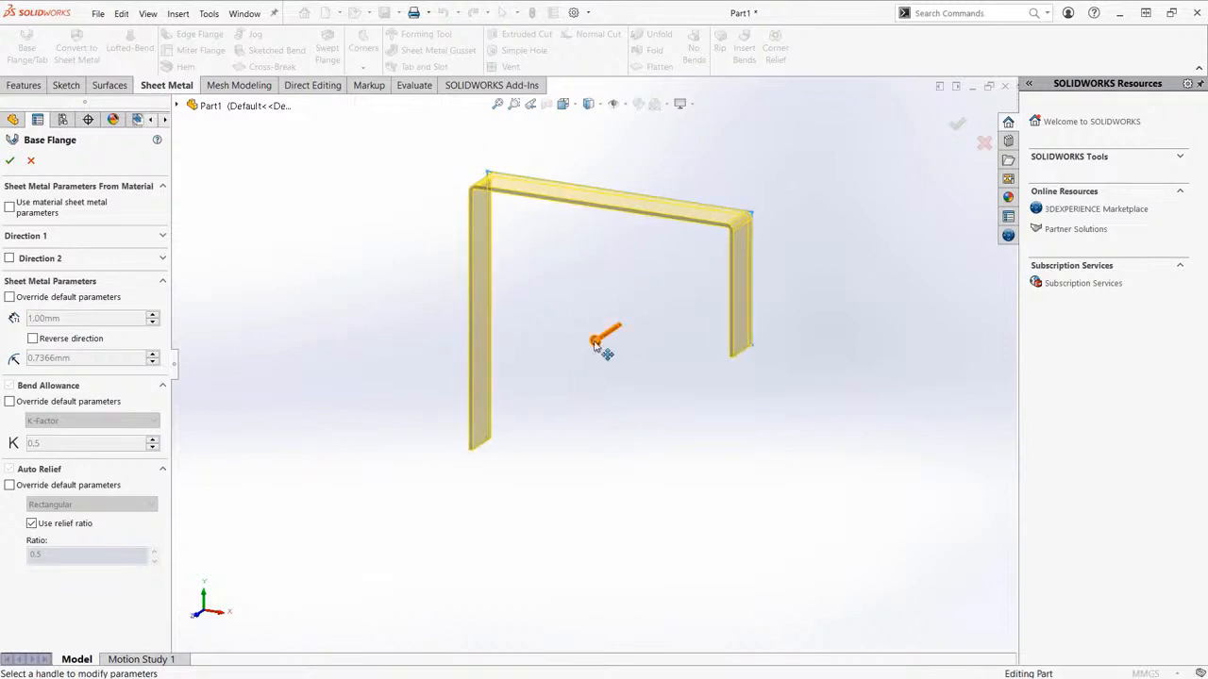
mouse_move(595, 346)
middle_down()
mouse_move(528, 387)
mouse_move(579, 346)
mouse_move(594, 363)
mouse_move(584, 385)
mouse_move(506, 369)
mouse_move(595, 372)
mouse_move(539, 390)
middle_up()
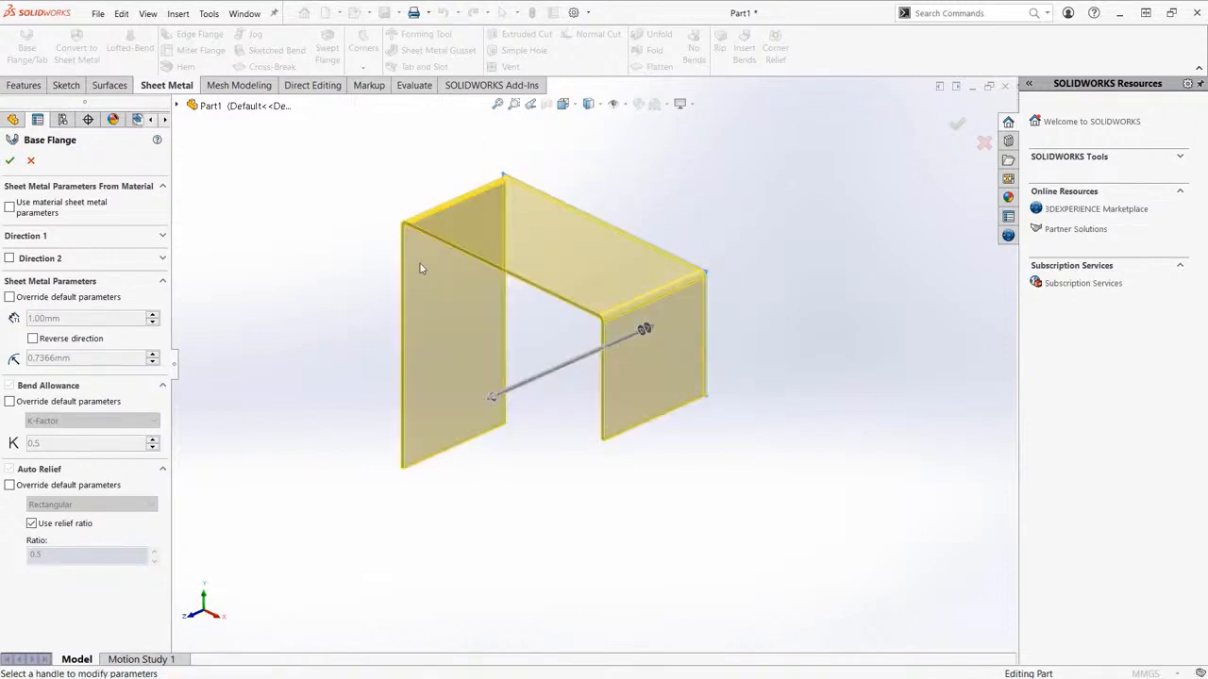
ctrl+middle_drag(352, 235, 373, 231)
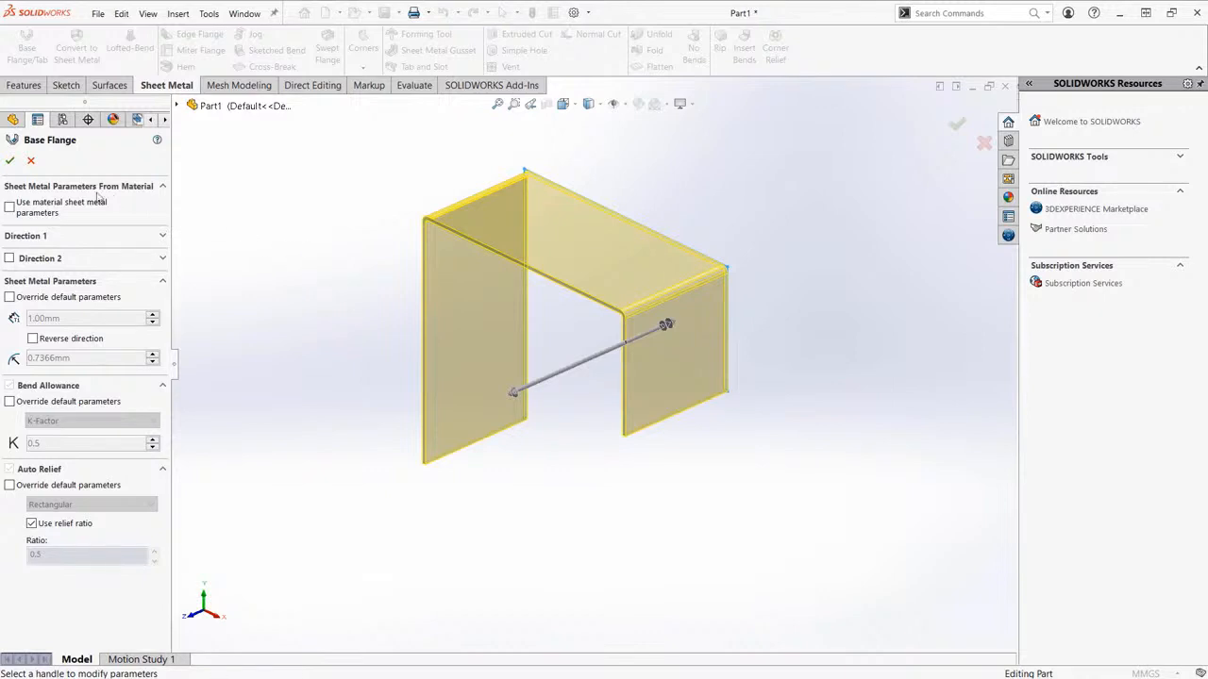
click(10, 162)
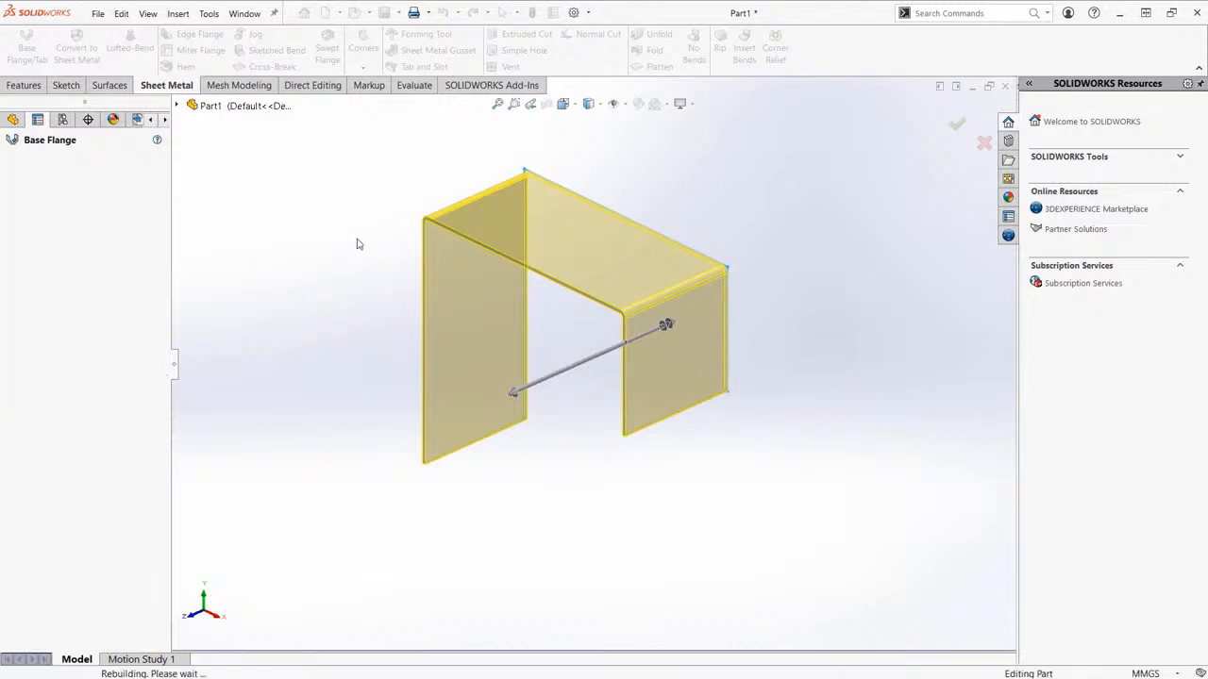
middle_drag(358, 243, 722, 258)
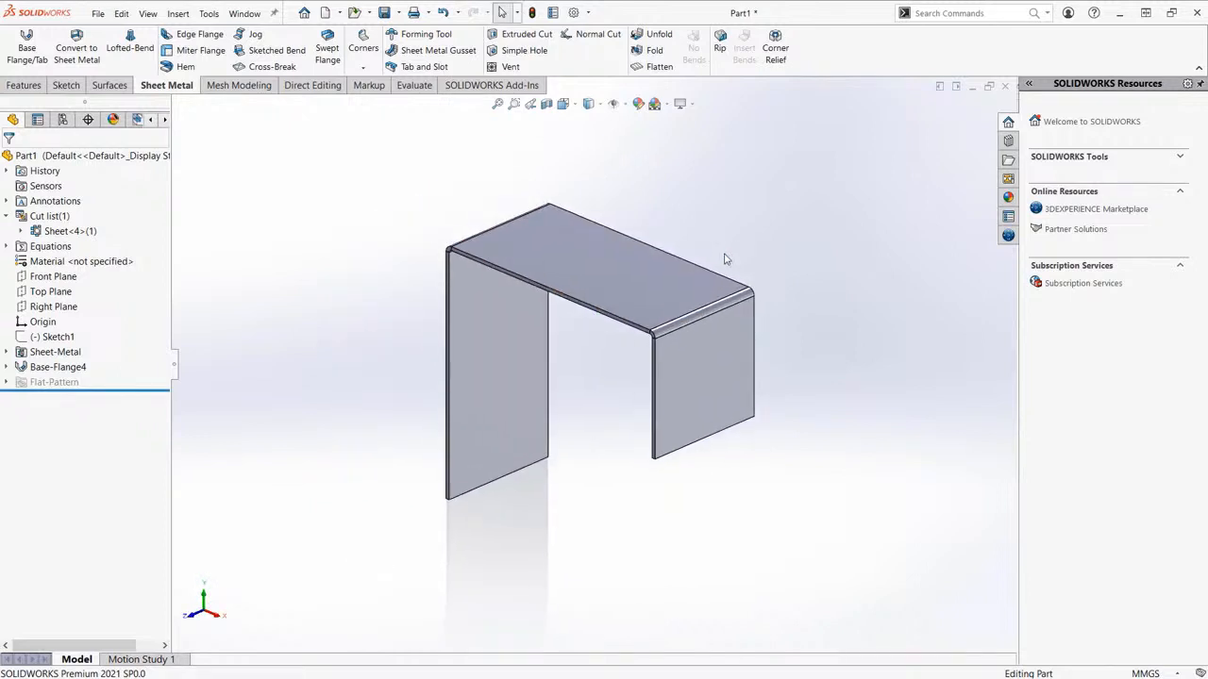
middle_drag(728, 272, 742, 223)
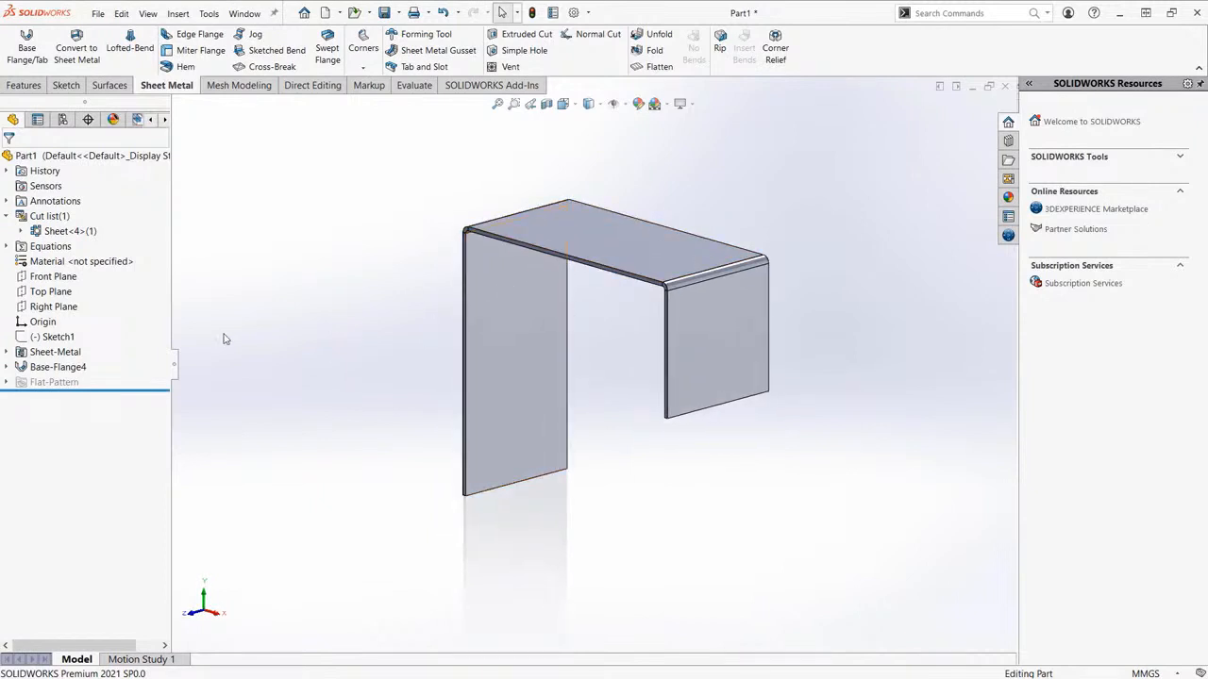
Extend the flange's profile sketch with four connected lines: about 46 mm right, down, about 34 mm left and down, and rebuild the part.
click(6, 368)
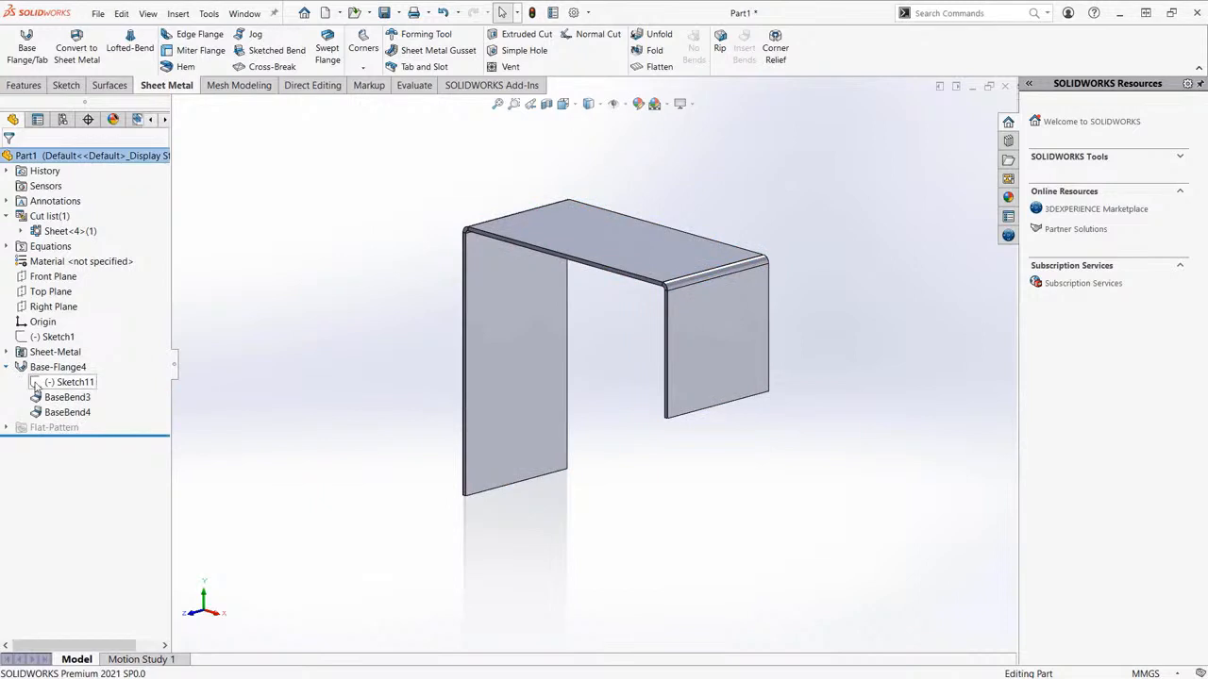
click(36, 384)
click(46, 347)
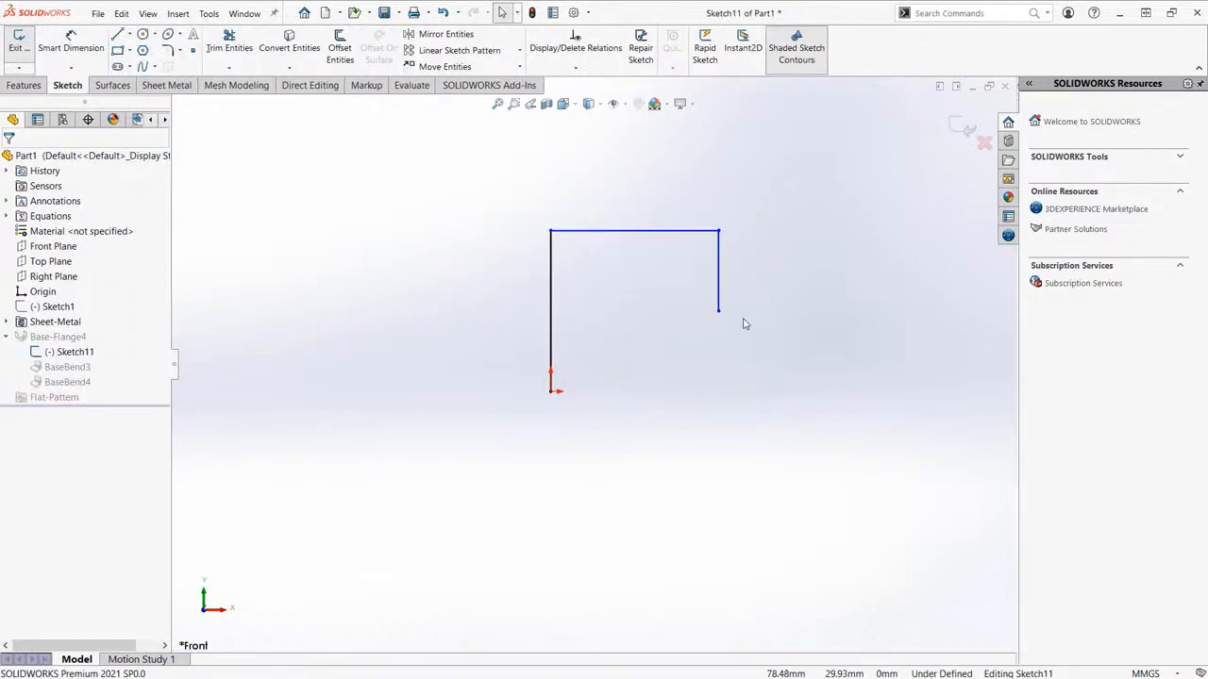
key(l)
drag(719, 310, 830, 310)
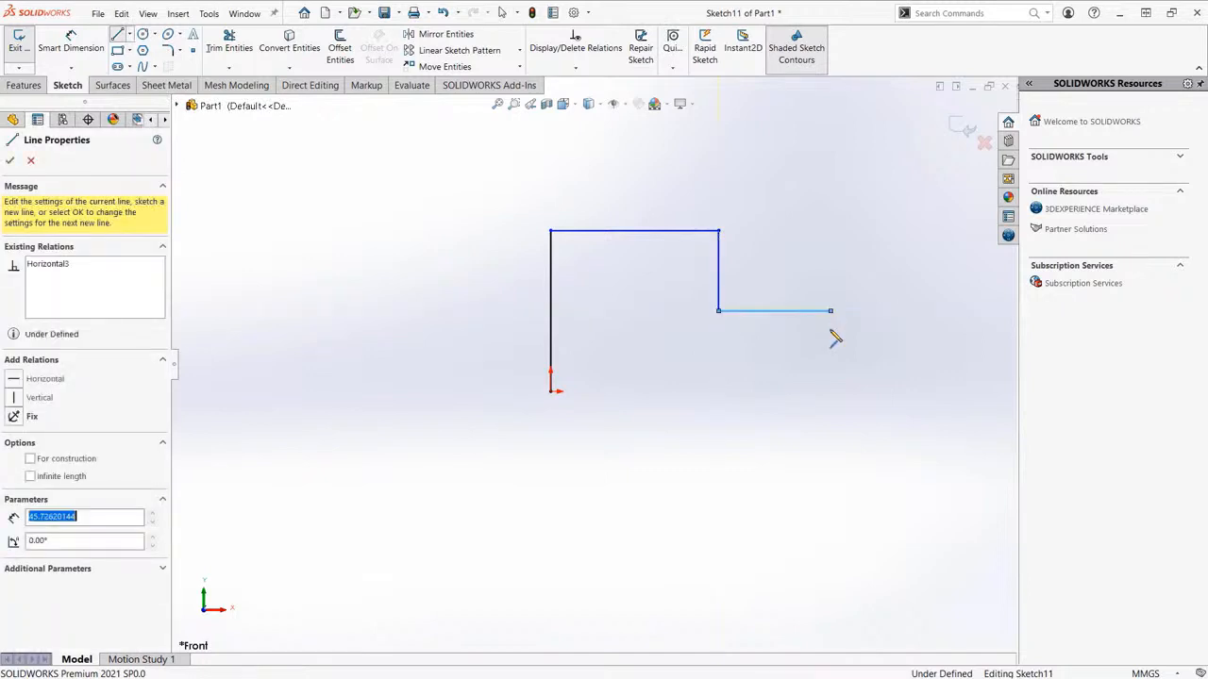
click(830, 310)
click(830, 405)
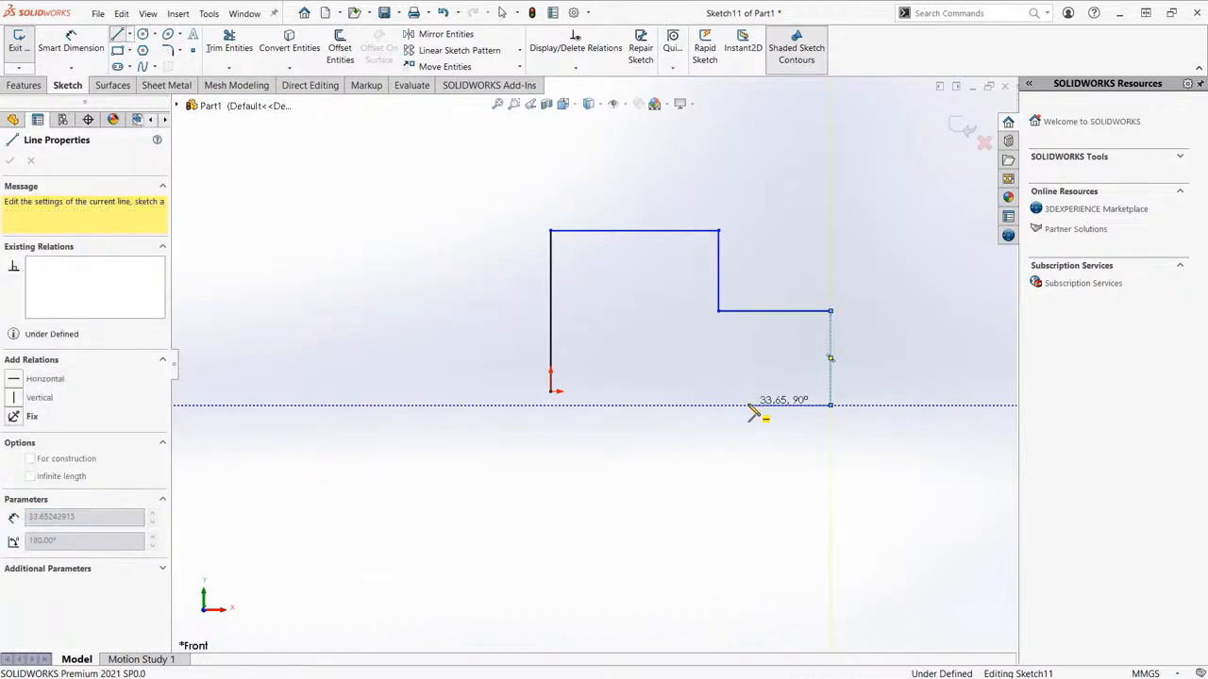
click(747, 405)
click(747, 469)
key(Escape)
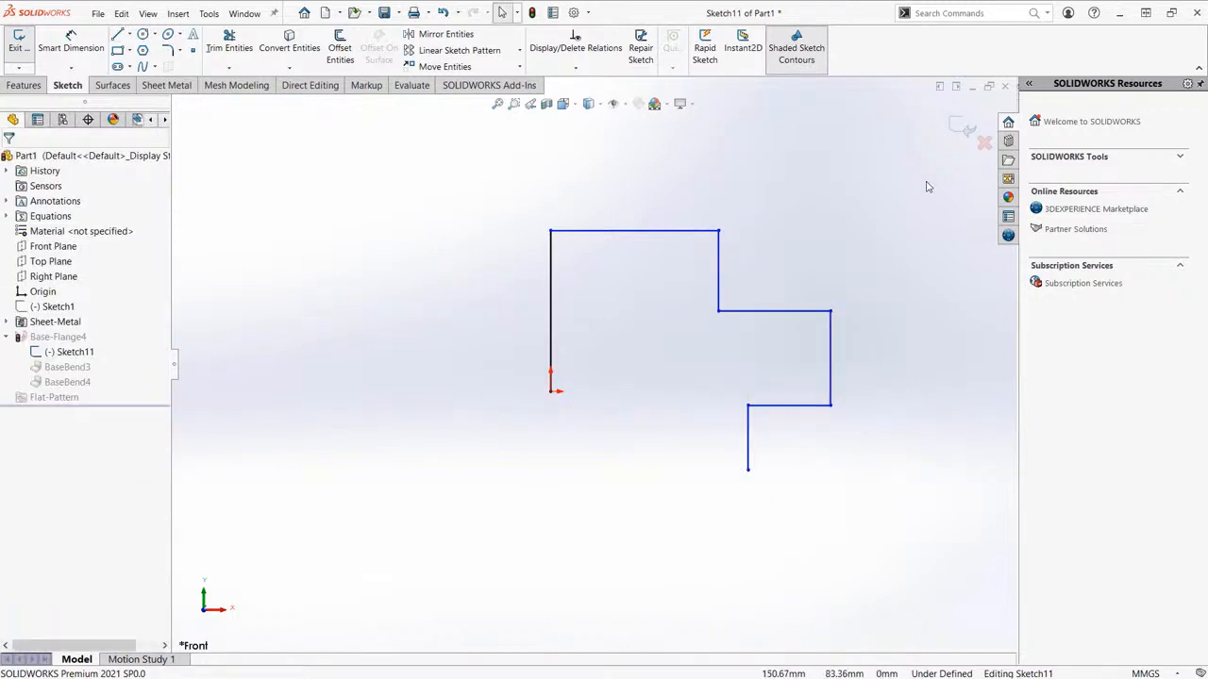
click(962, 128)
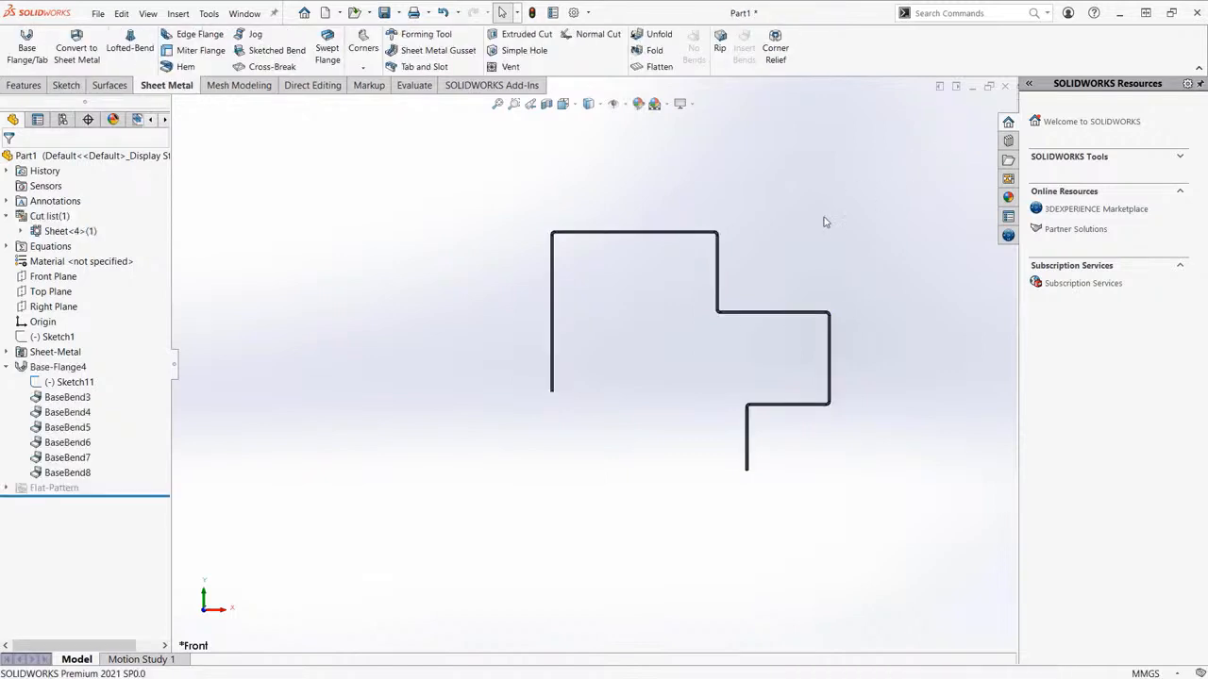
Examine the extended stepped flange in isometric view and select its profile sketch in the feature tree.
scroll(723, 368, down, 3)
middle_drag(790, 266, 780, 323)
ctrl+middle_drag(779, 323, 795, 300)
scroll(792, 300, down, 1)
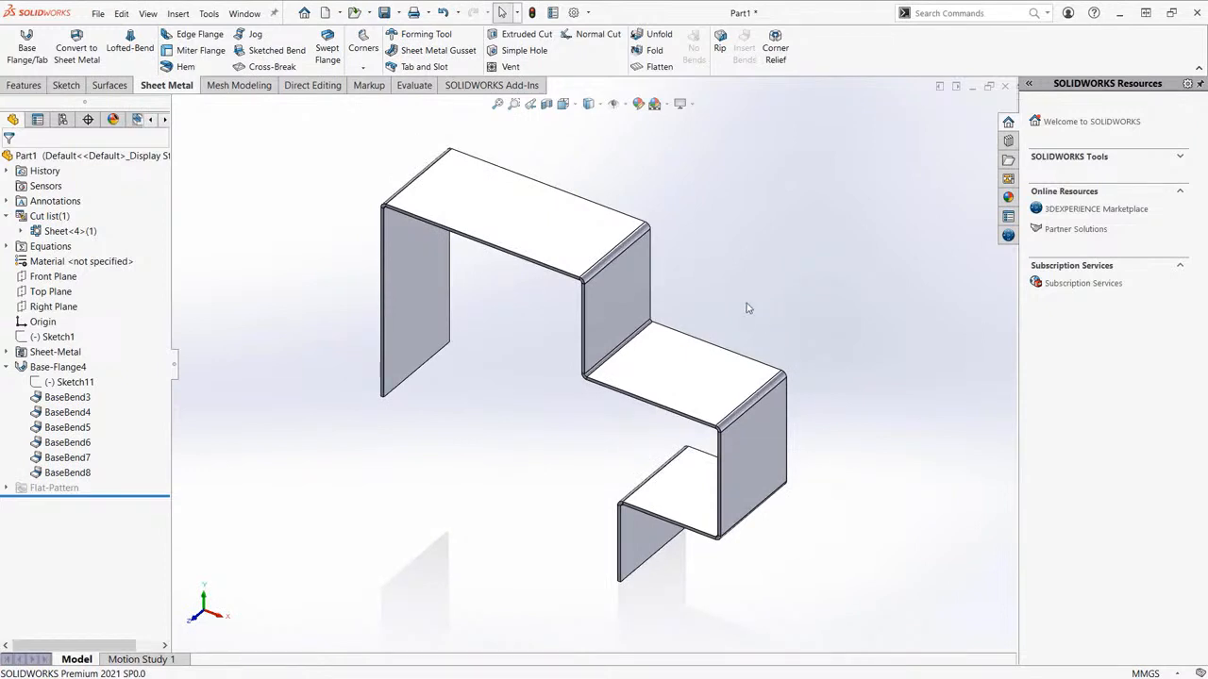
key(ctrl+7)
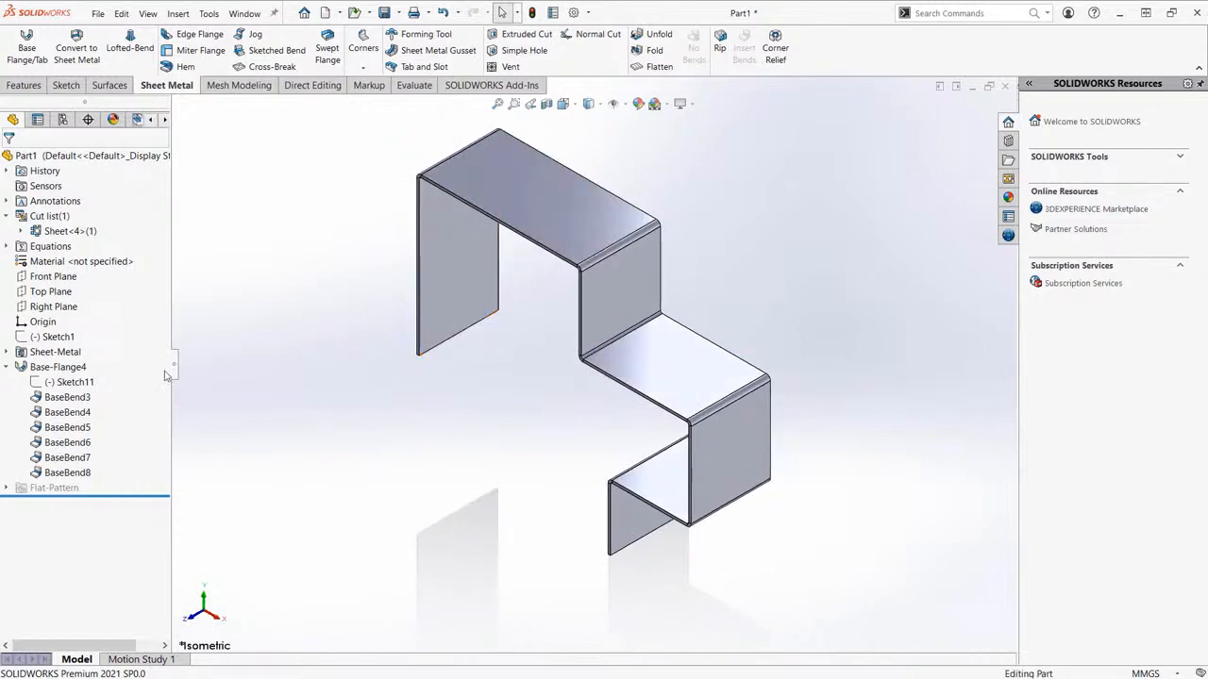
click(37, 387)
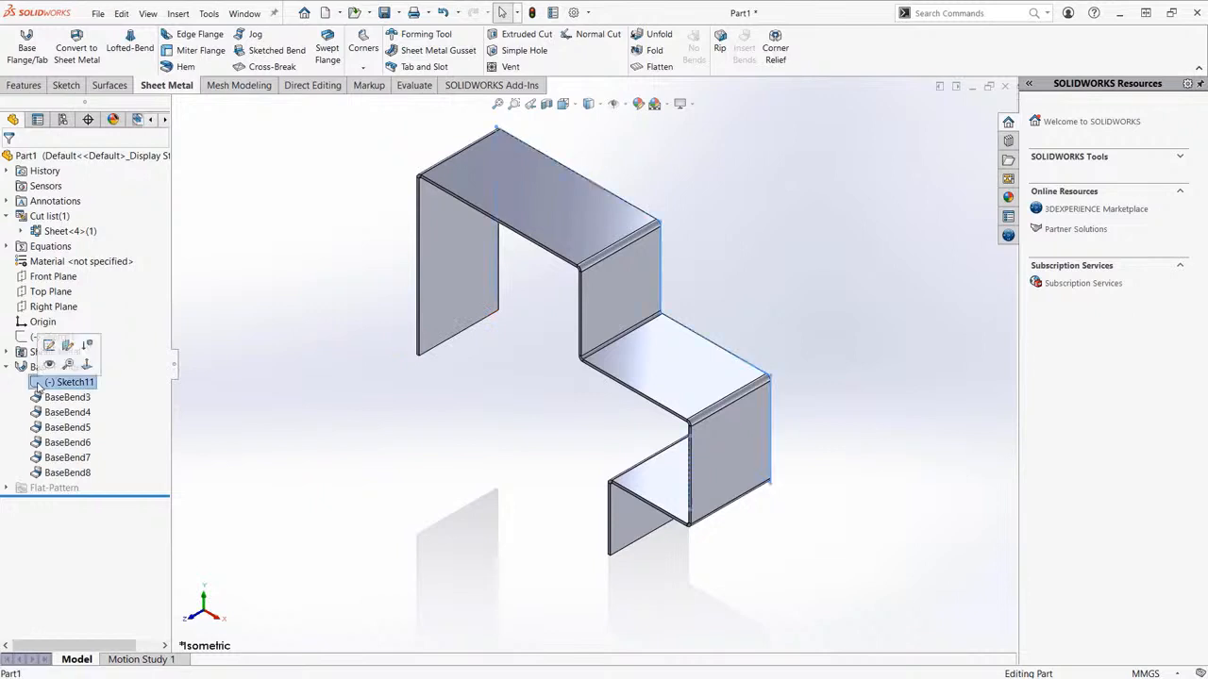
Edit the flange's profile sketch, trim away the four added lines so only the three-line profile remains, and rebuild the part.
click(49, 345)
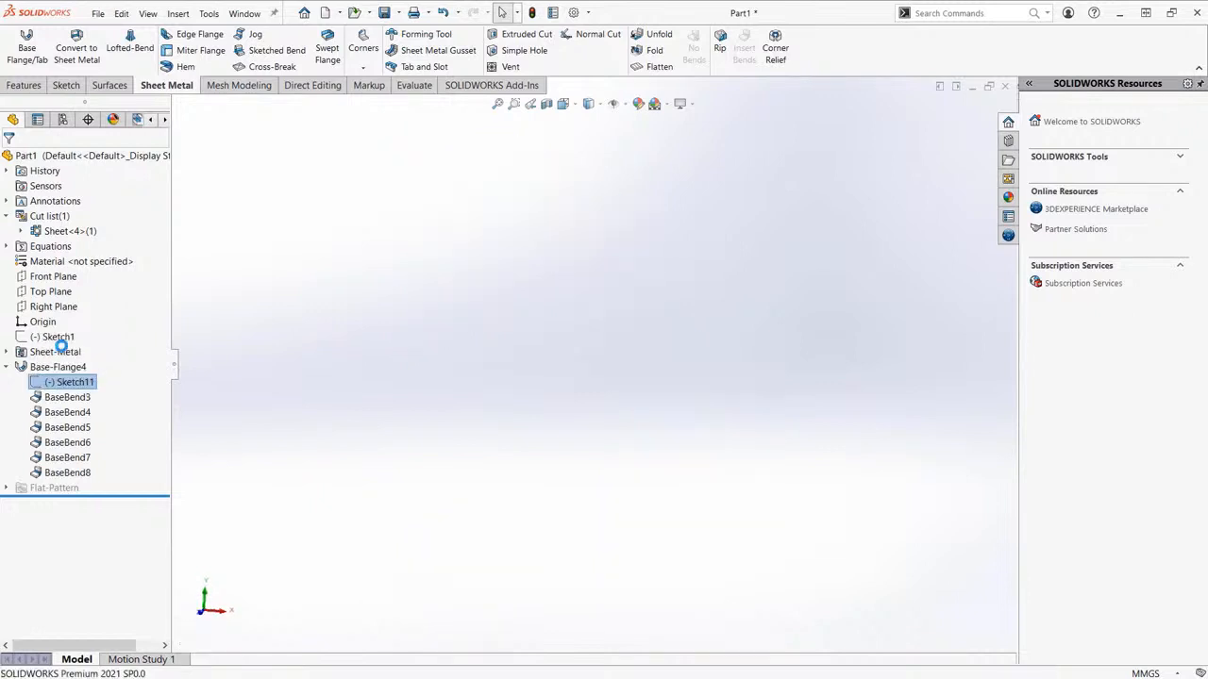
ctrl+middle_drag(742, 369, 624, 392)
scroll(677, 325, down, 1)
ctrl+middle_drag(685, 311, 661, 323)
key(s)
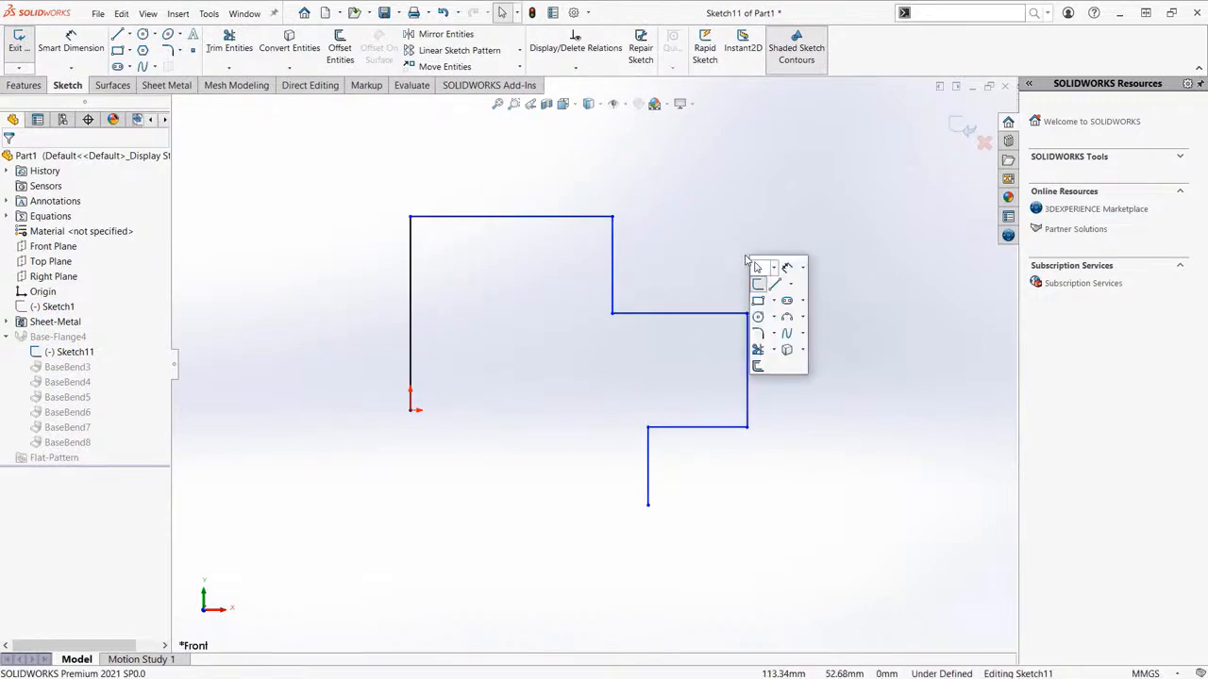
click(758, 351)
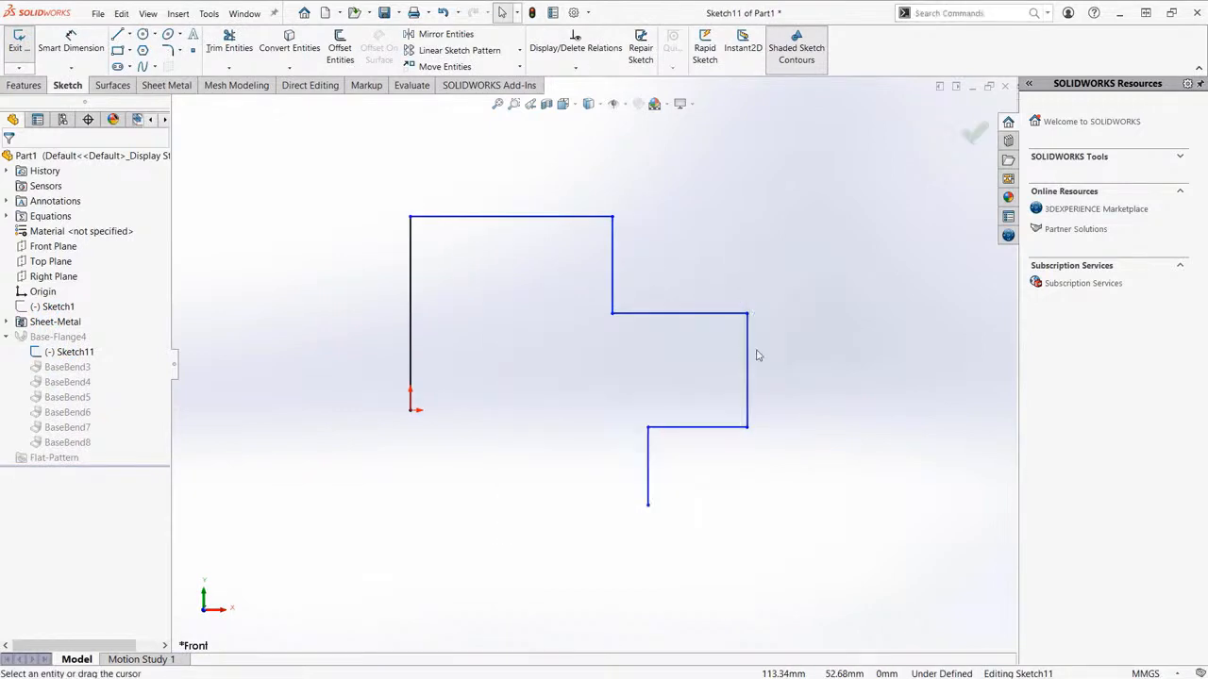
mouse_move(762, 480)
mouse_down()
mouse_move(644, 455)
mouse_move(780, 360)
mouse_move(720, 268)
mouse_up()
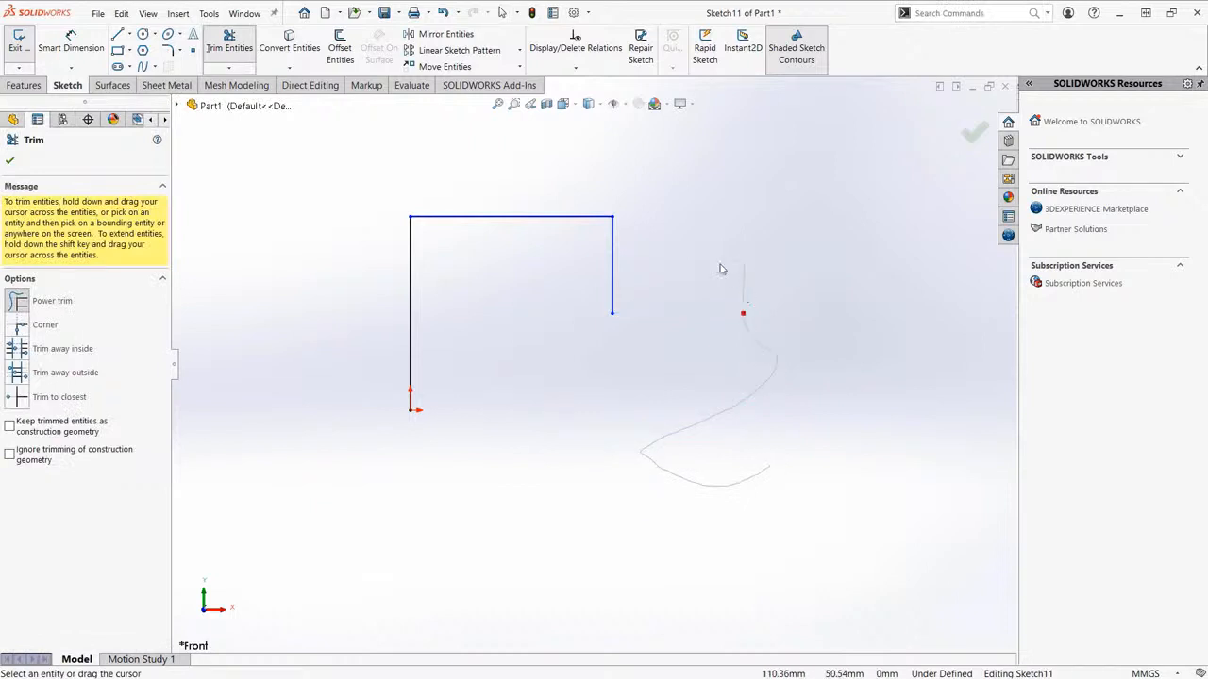
click(975, 134)
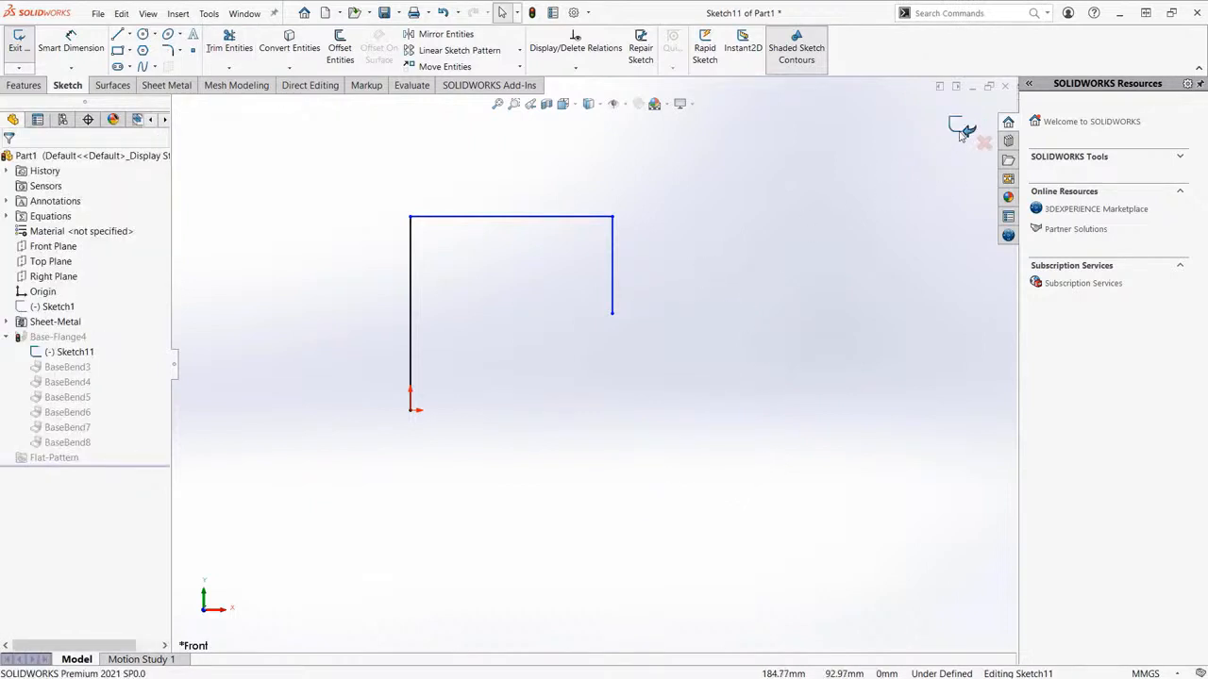
click(963, 134)
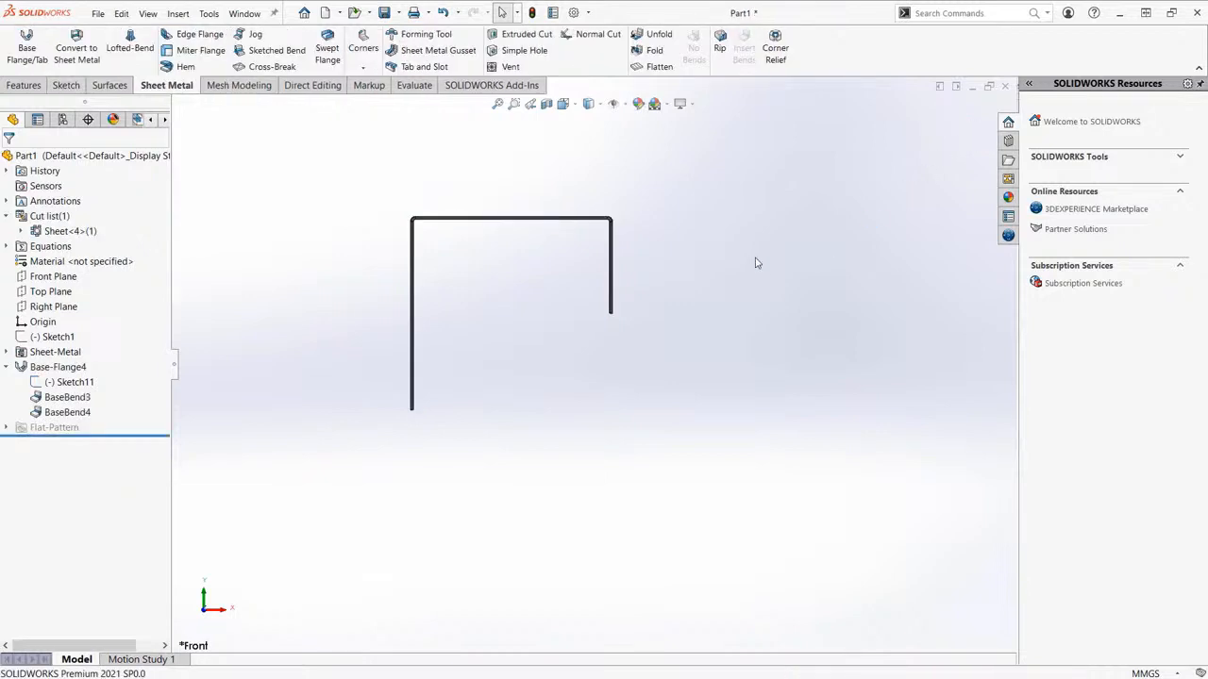
key(ctrl+7)
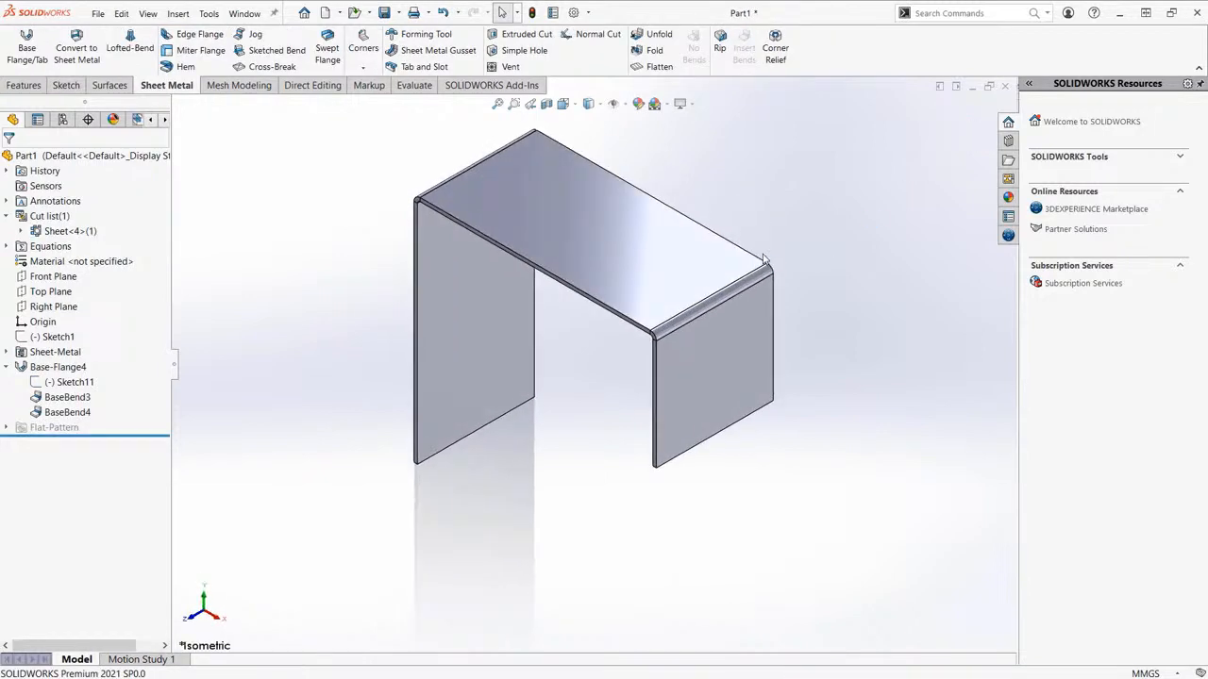
ctrl+middle_drag(769, 218, 763, 224)
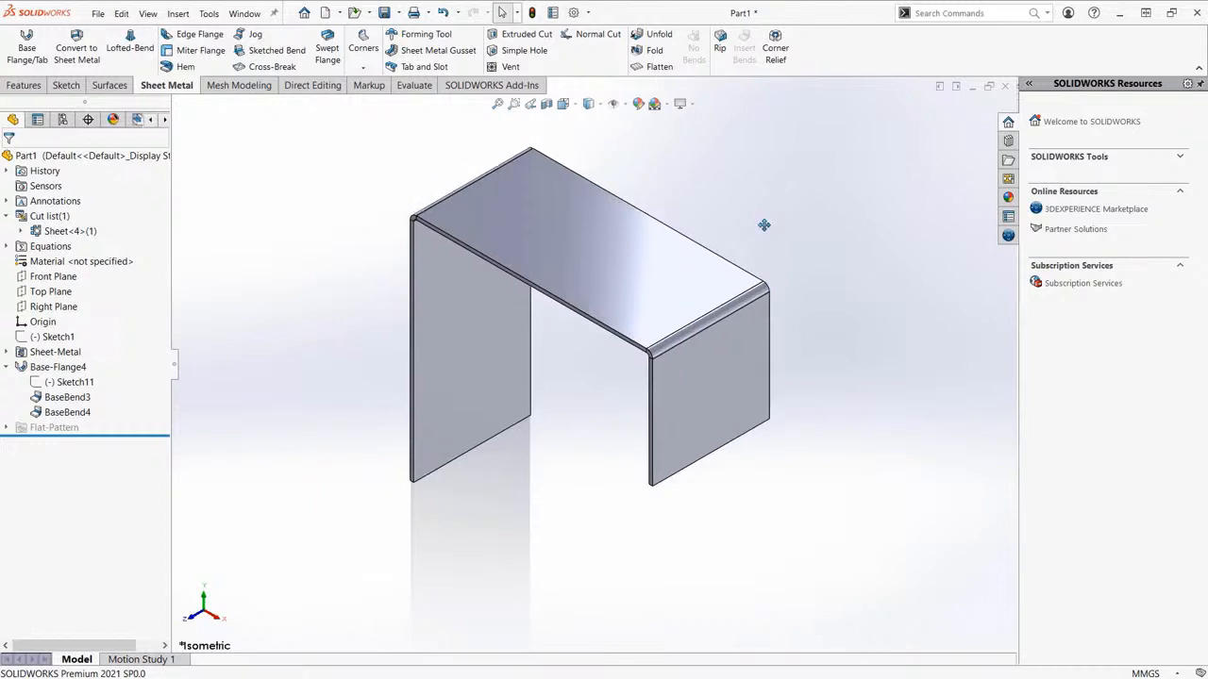
Sketch a closed profile about 39 mm wide with a rectangular notch in its outer side, based on the flange top face's long edge.
click(606, 240)
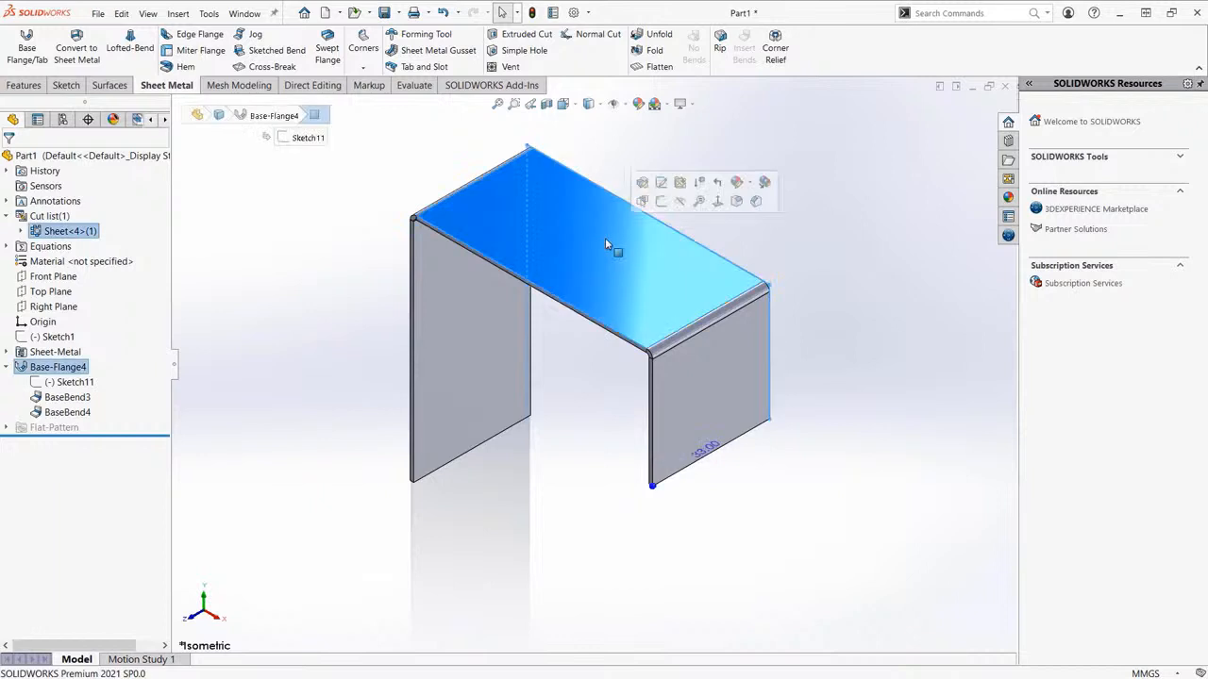
click(661, 202)
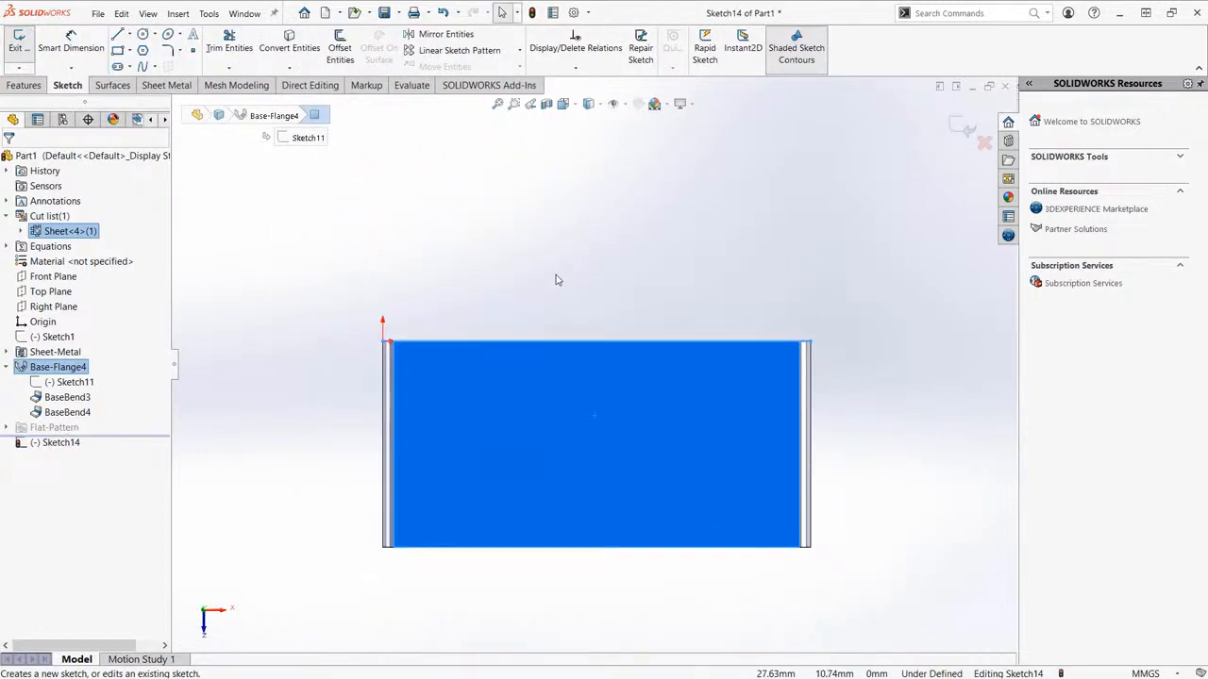
key(l)
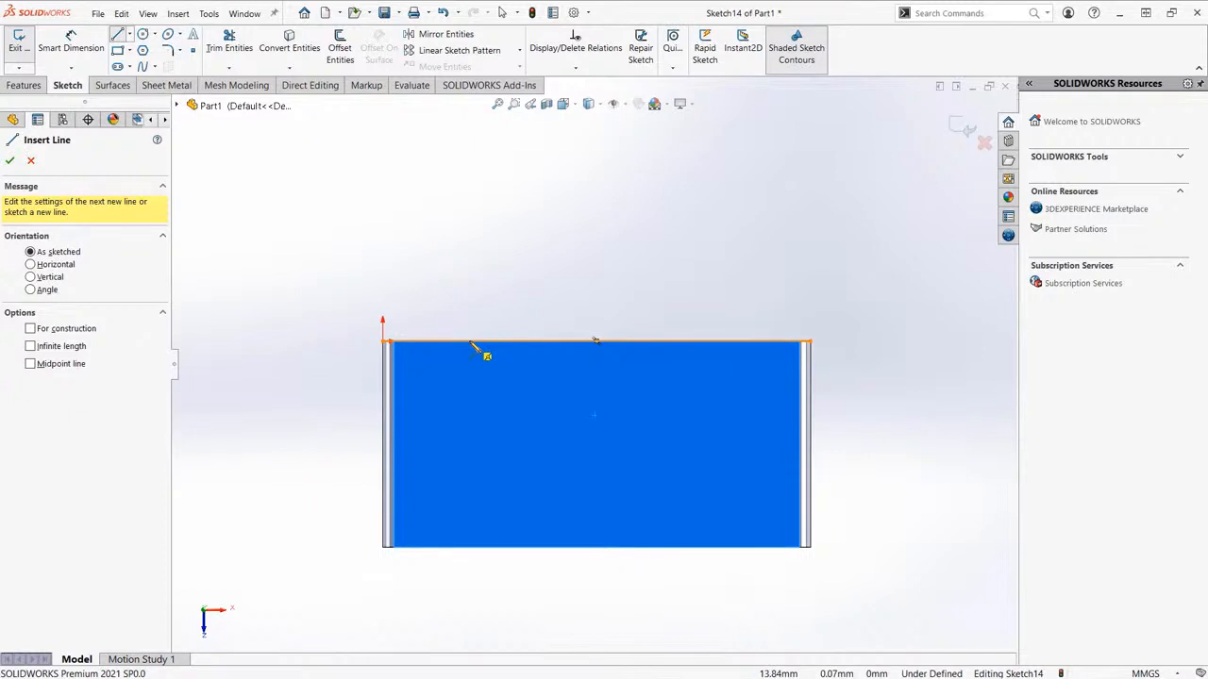
click(469, 341)
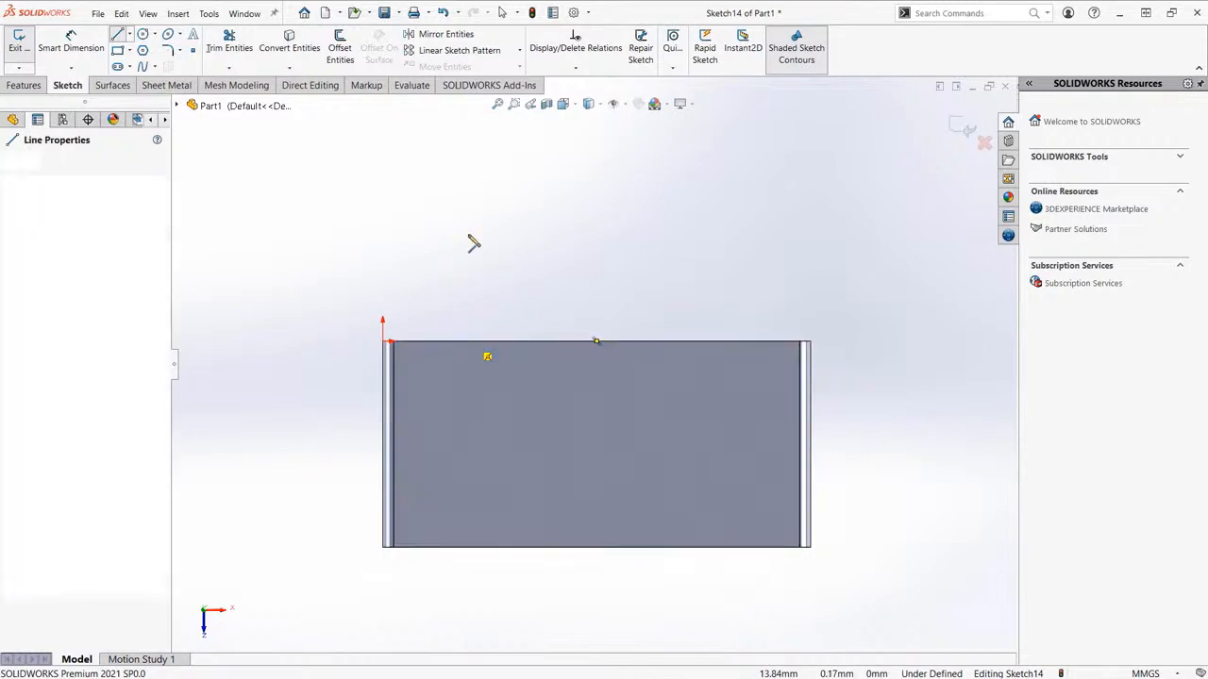
click(470, 161)
click(562, 161)
click(561, 237)
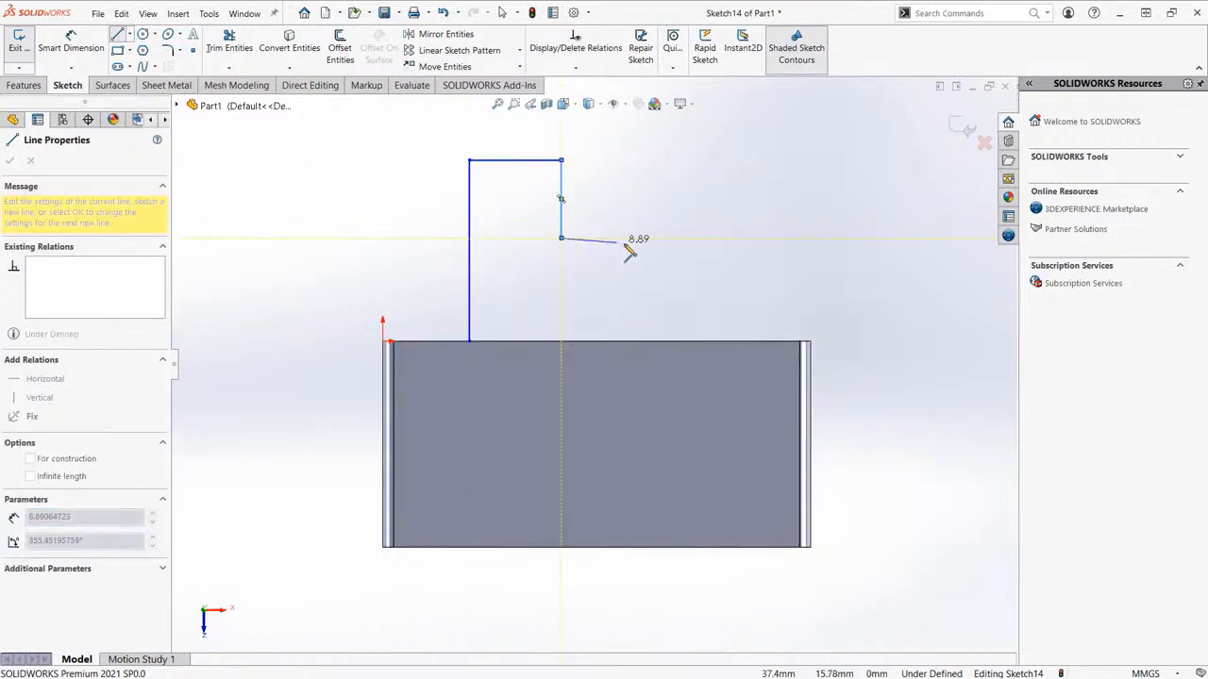
click(639, 237)
click(638, 165)
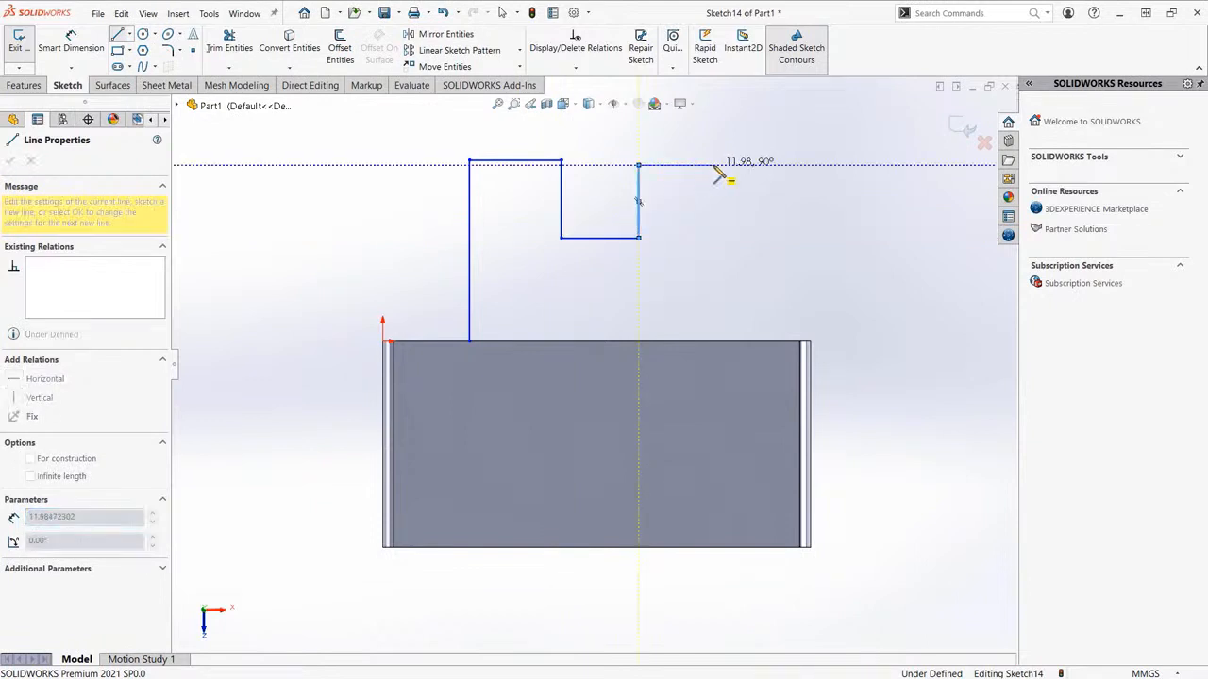
click(713, 165)
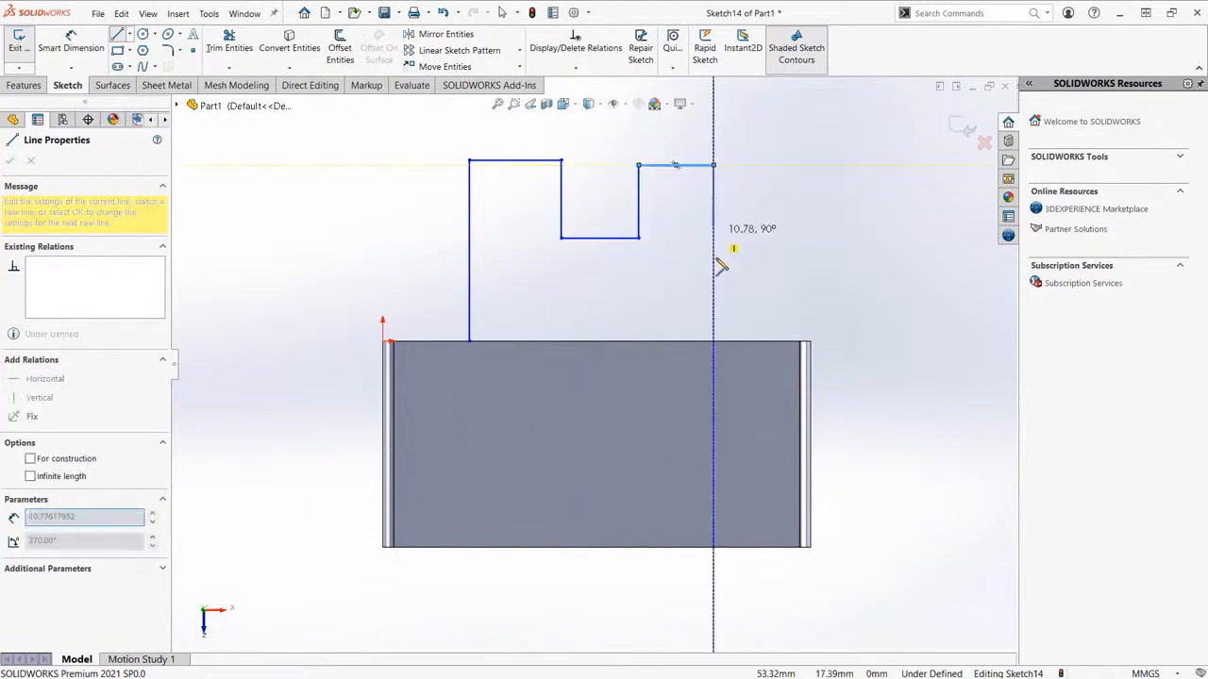
click(713, 343)
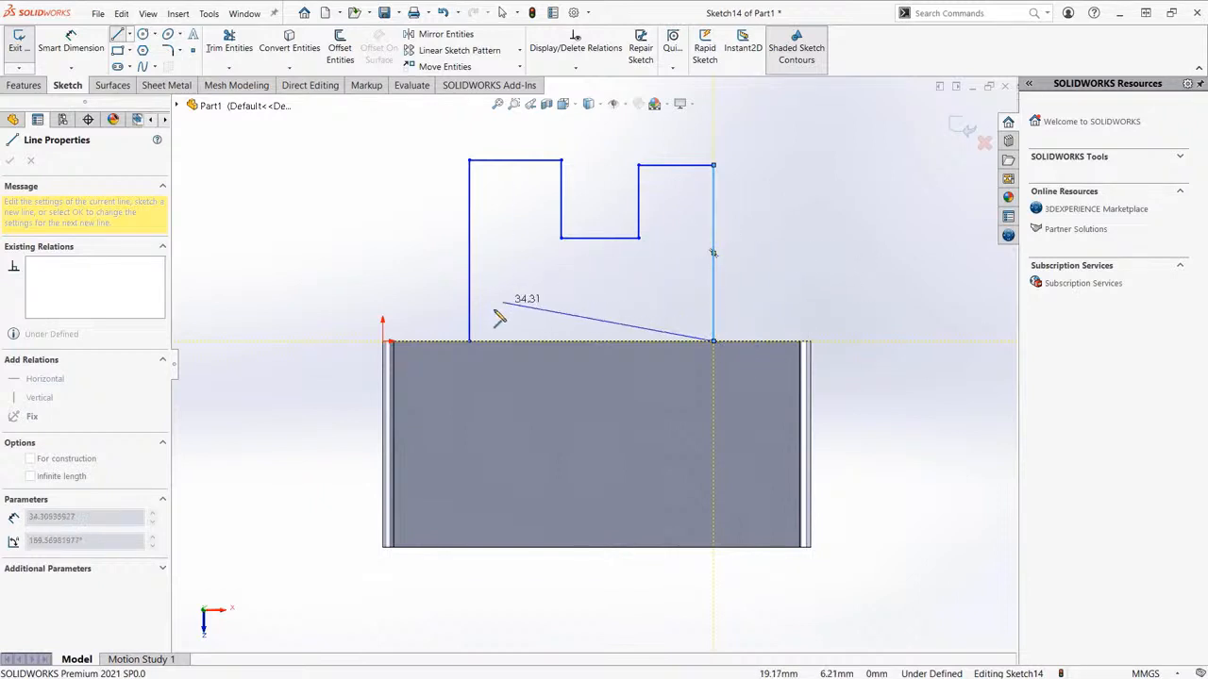
click(469, 342)
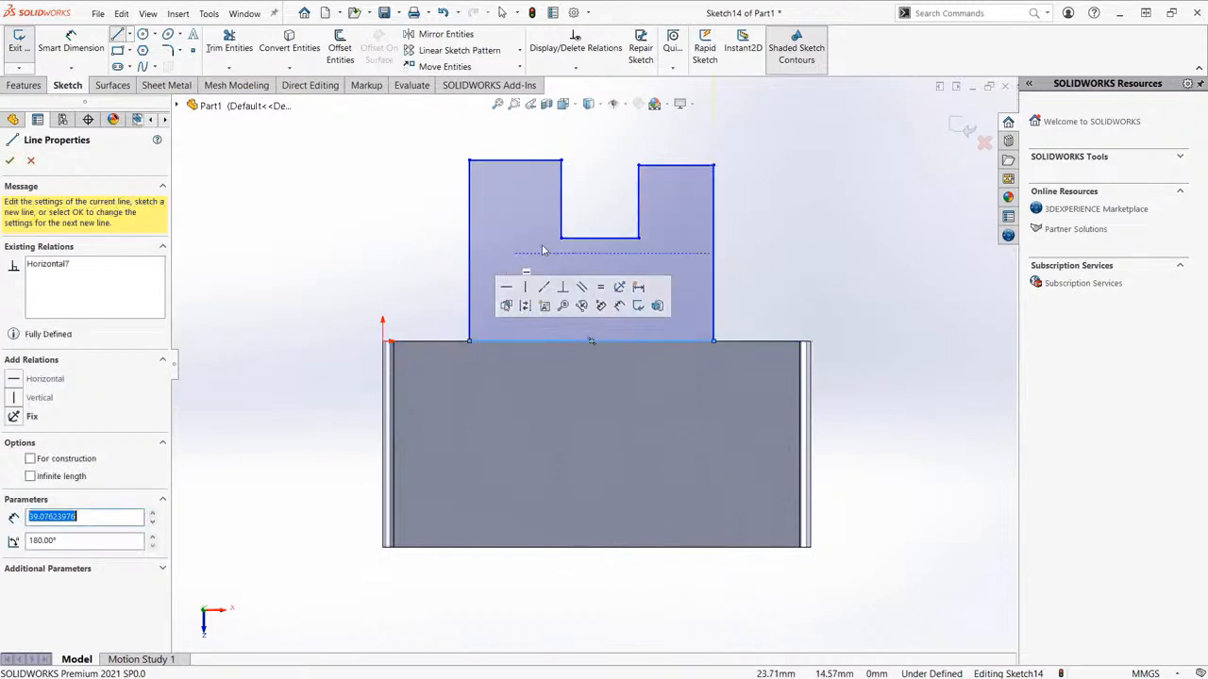
key(Escape)
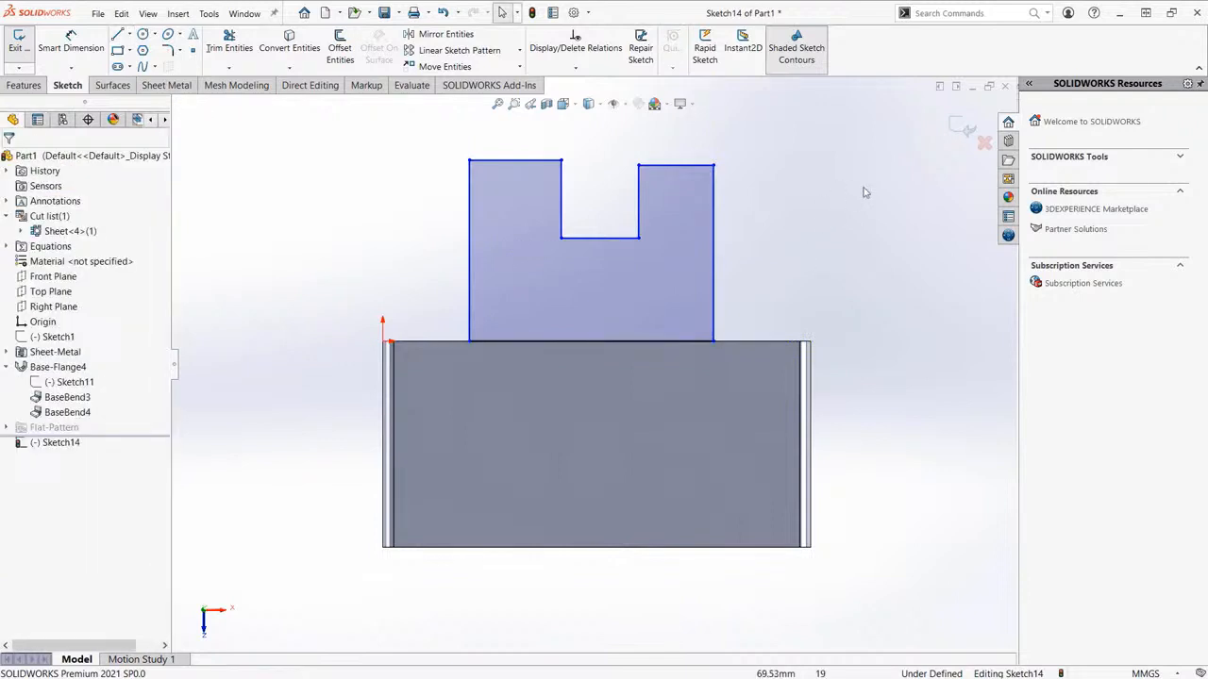
click(962, 127)
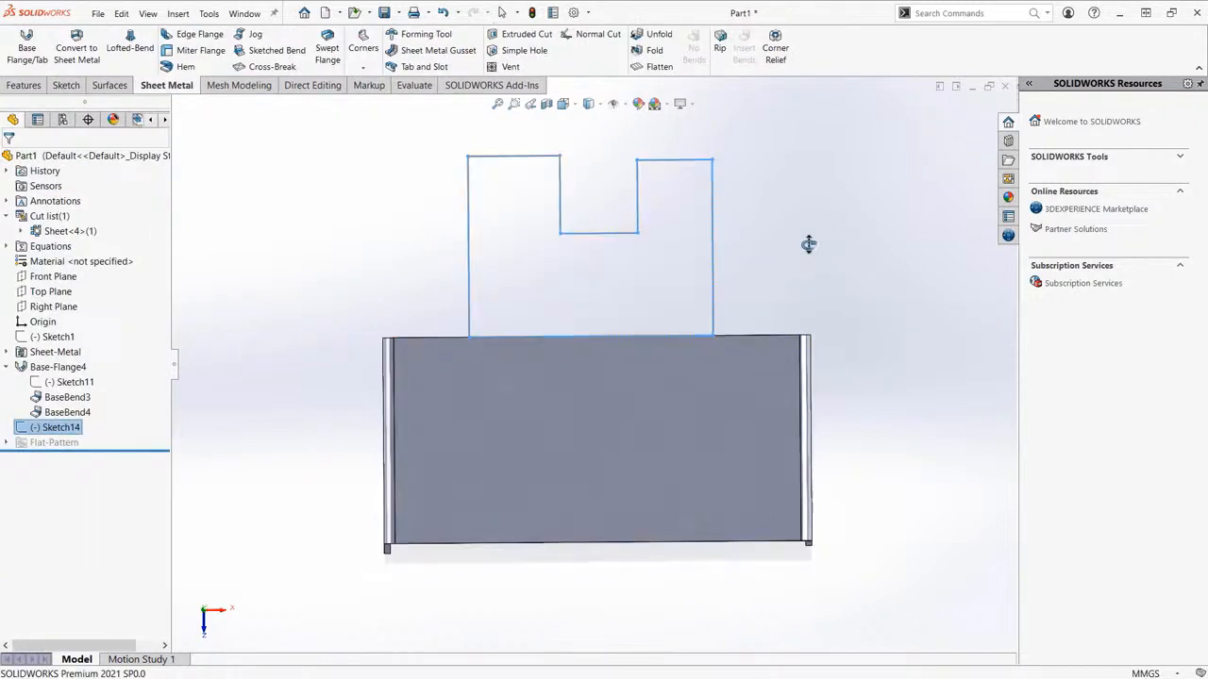
Create a Base Flange/Tab from the notched profile, keeping Merge result on and the direction unreversed.
mouse_move(809, 244)
middle_down()
mouse_move(713, 238)
mouse_move(688, 161)
mouse_move(599, 144)
mouse_move(619, 156)
middle_up()
ctrl+middle_drag(619, 155, 618, 247)
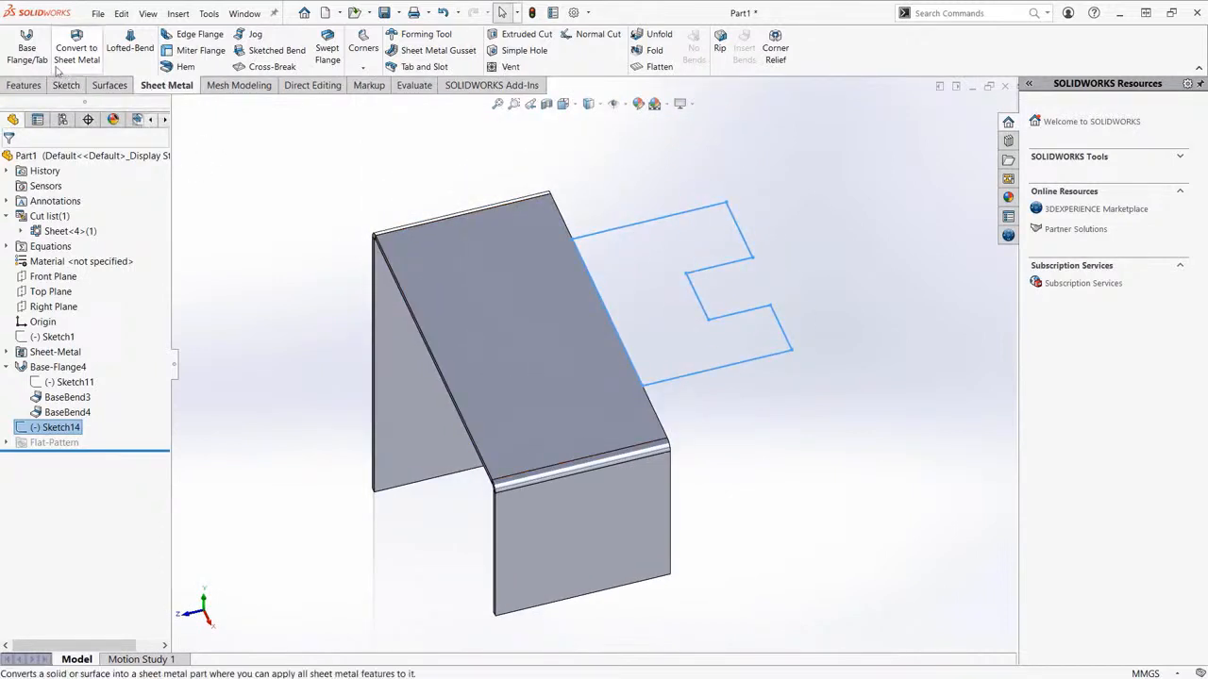
click(26, 54)
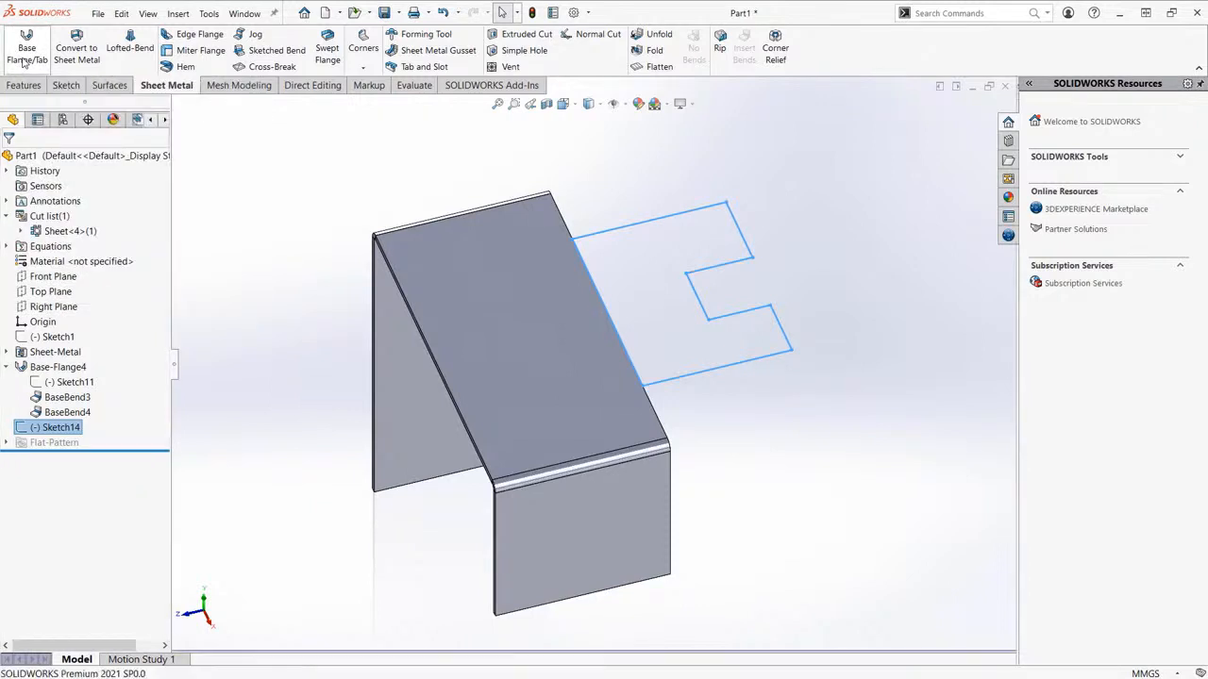
middle_drag(794, 419, 771, 402)
middle_drag(753, 444, 721, 412)
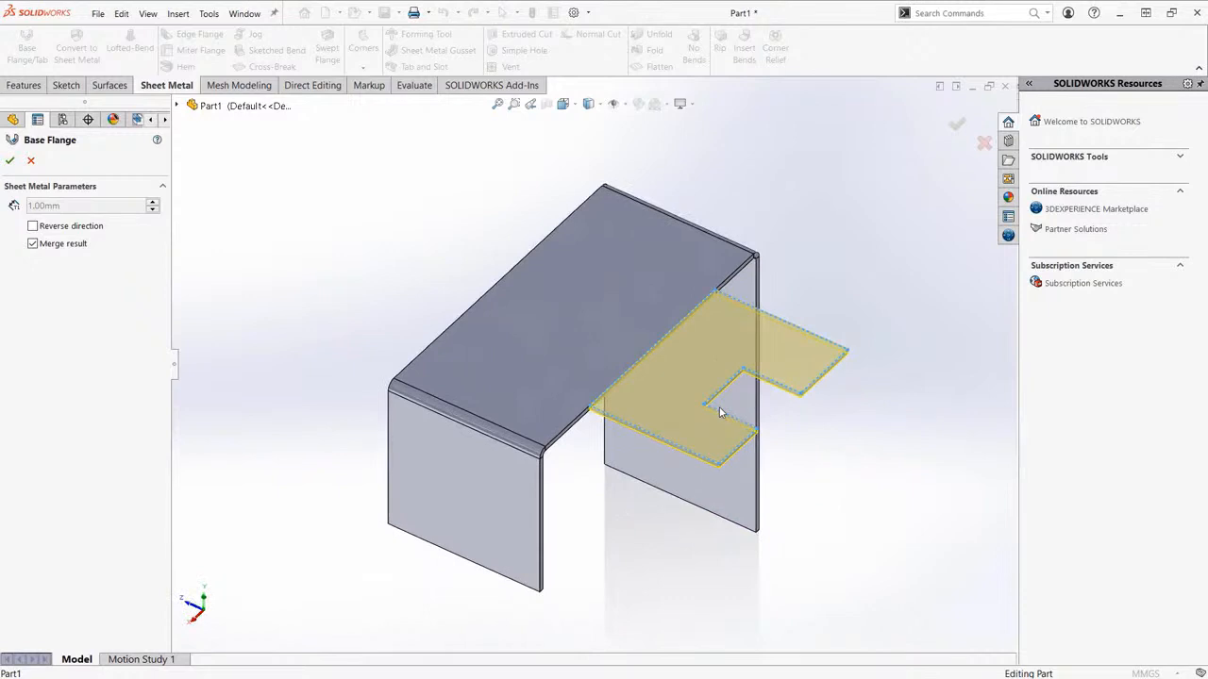
middle_drag(733, 443, 721, 401)
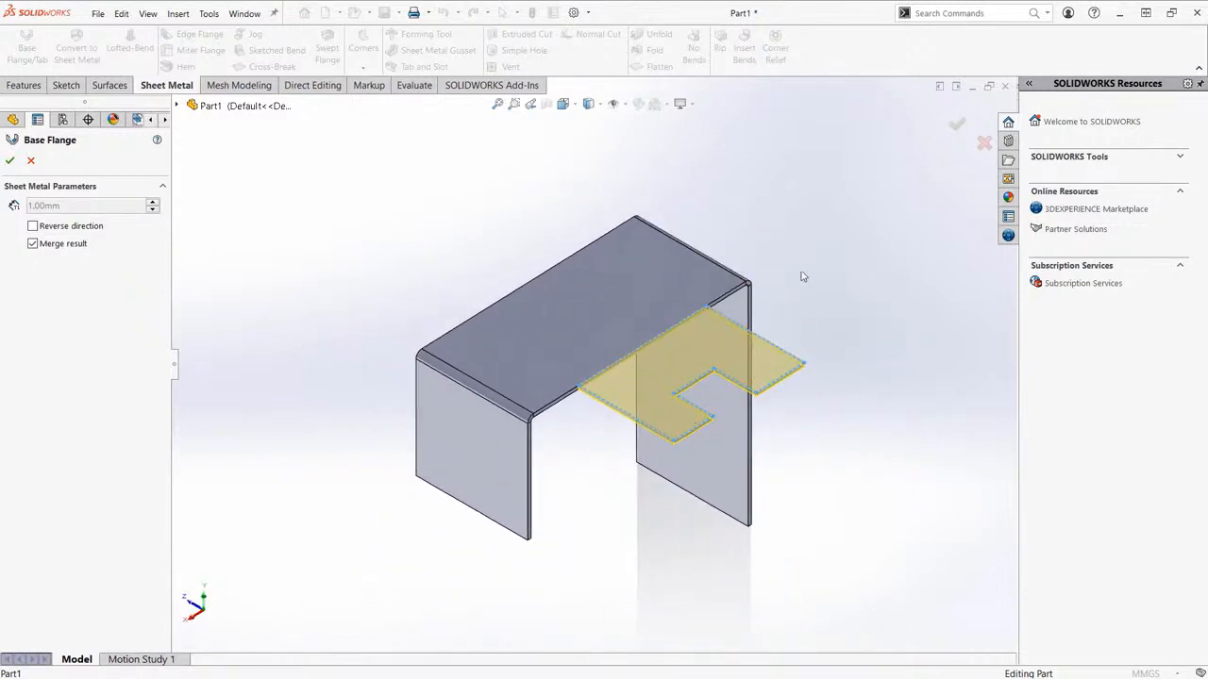
click(957, 129)
Sketch a closed round-ended tab profile on the shorter leg's outer face, about 19 mm straight sides and 16.5 mm wide at the leg's free side edge.
middle_drag(811, 354, 541, 361)
scroll(827, 344, down, 3)
scroll(835, 335, up, 5)
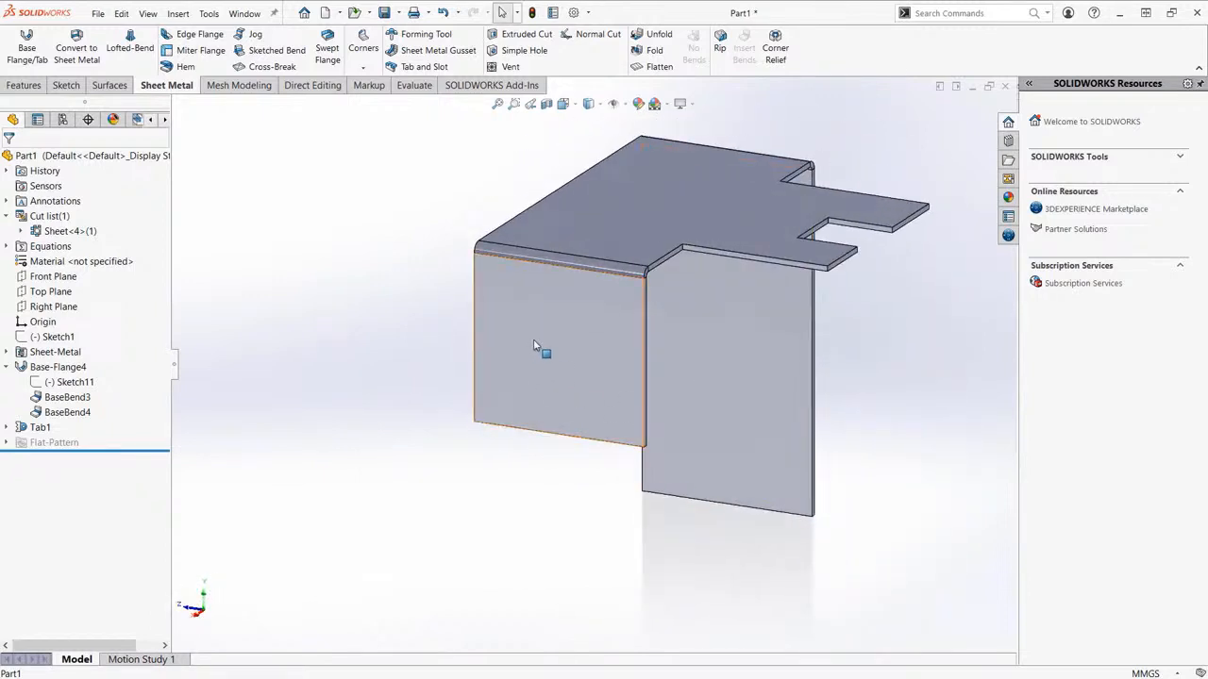
click(527, 342)
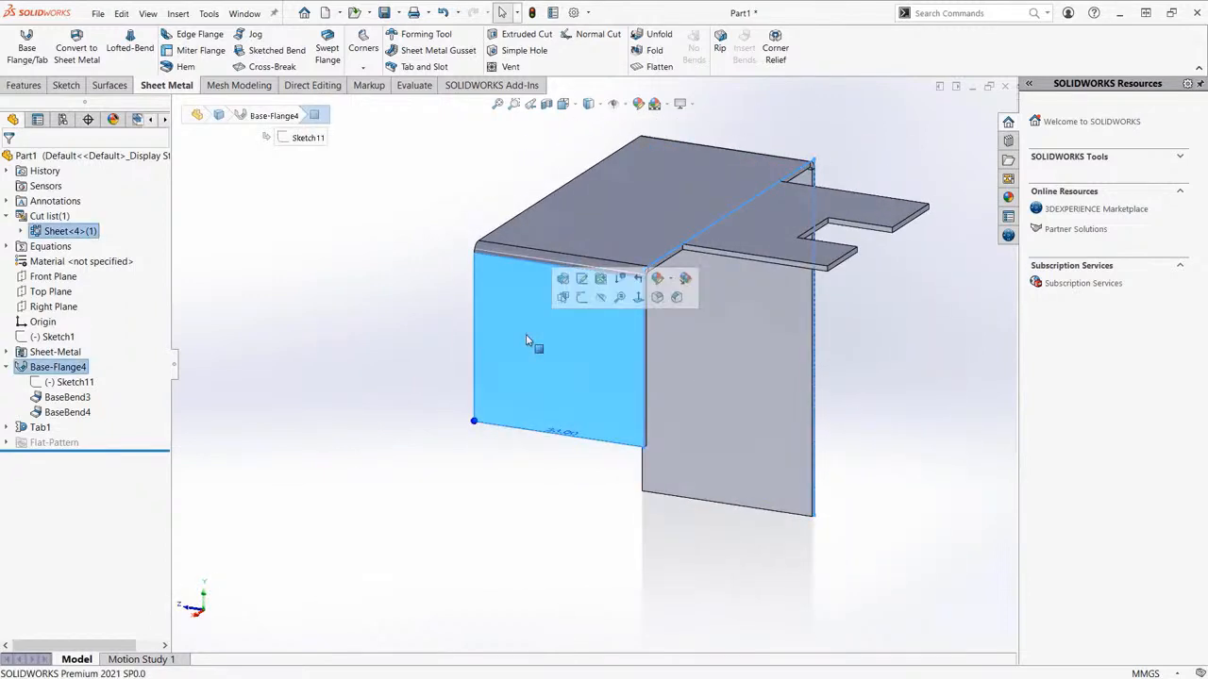
click(582, 299)
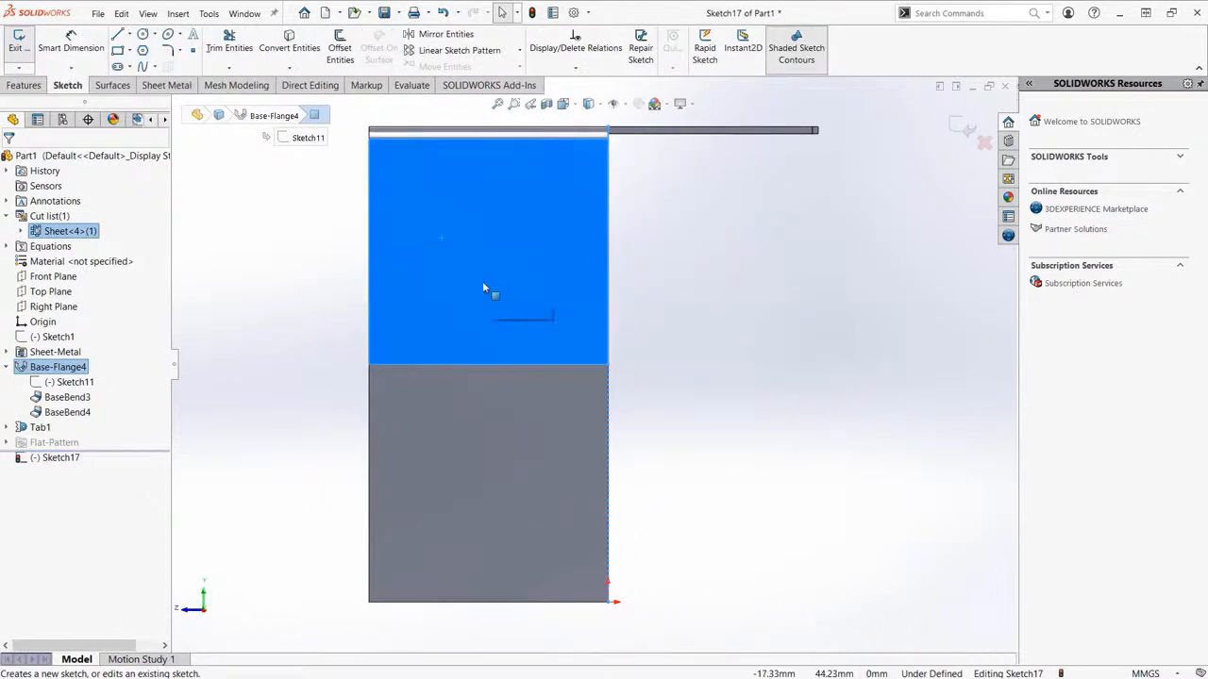
ctrl+middle_drag(483, 287, 677, 400)
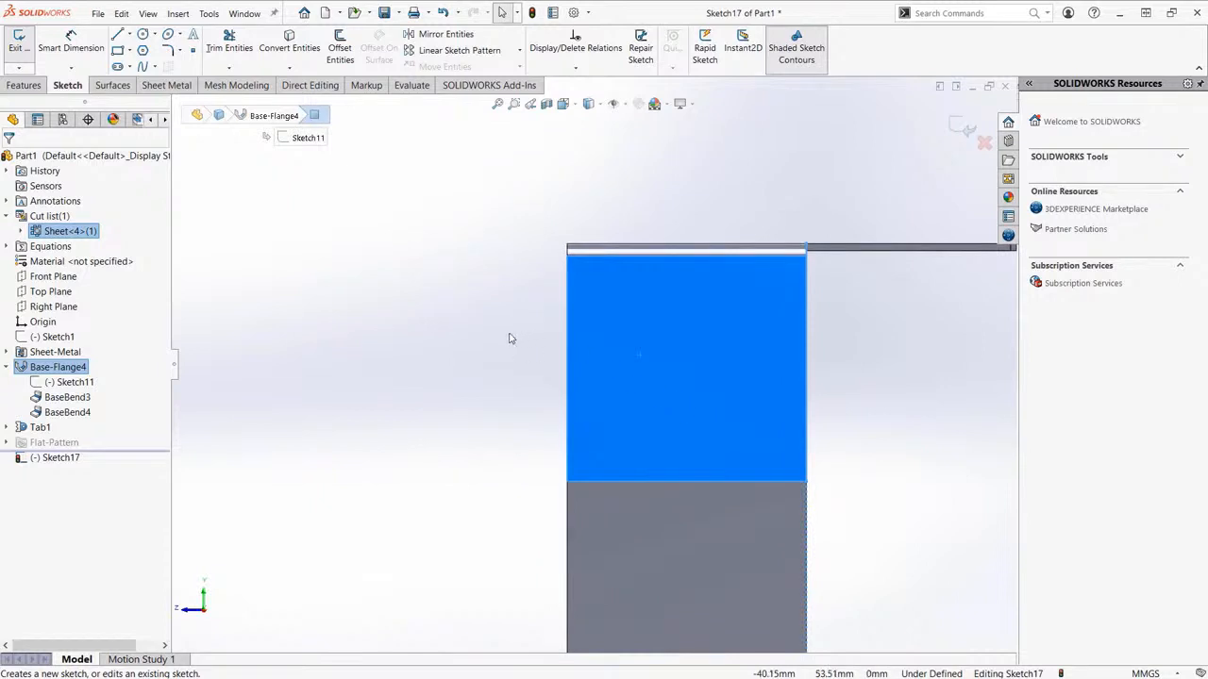
key(l)
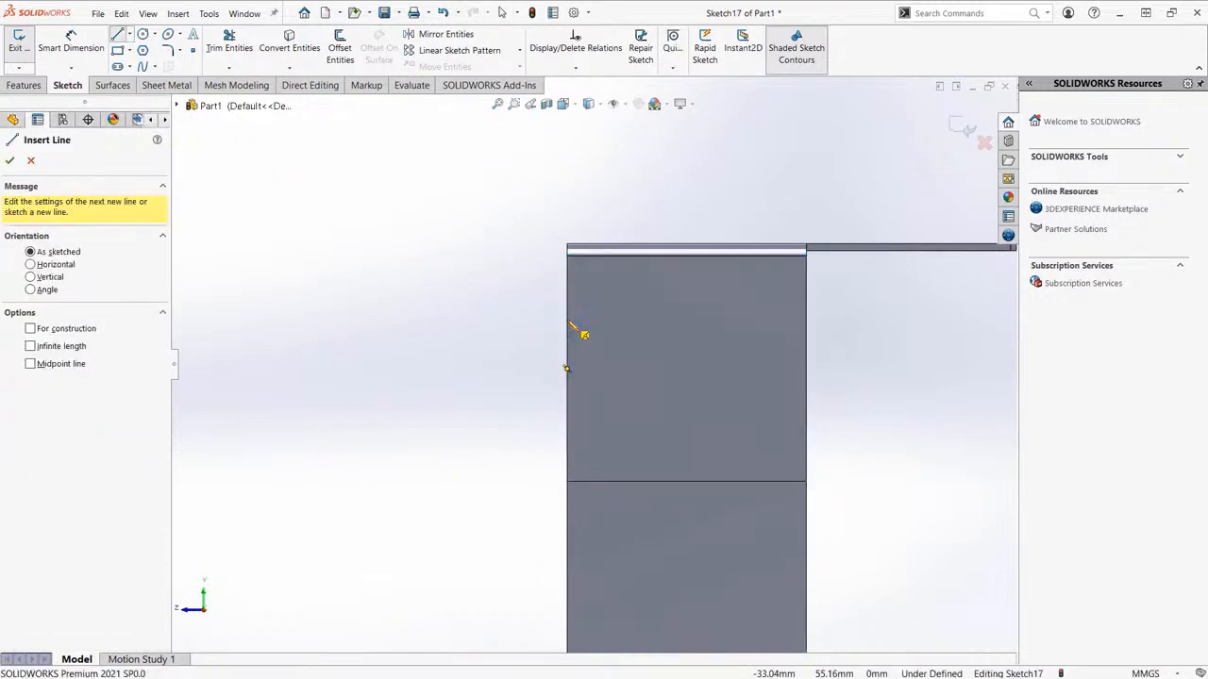
click(566, 318)
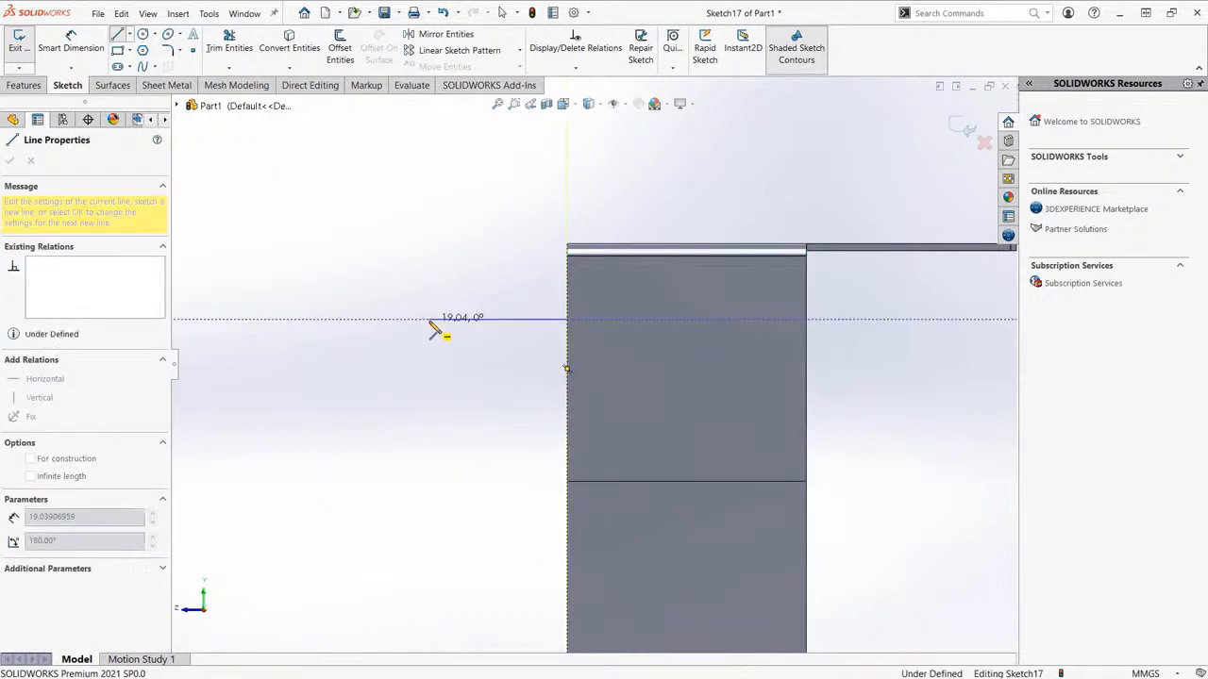
click(430, 319)
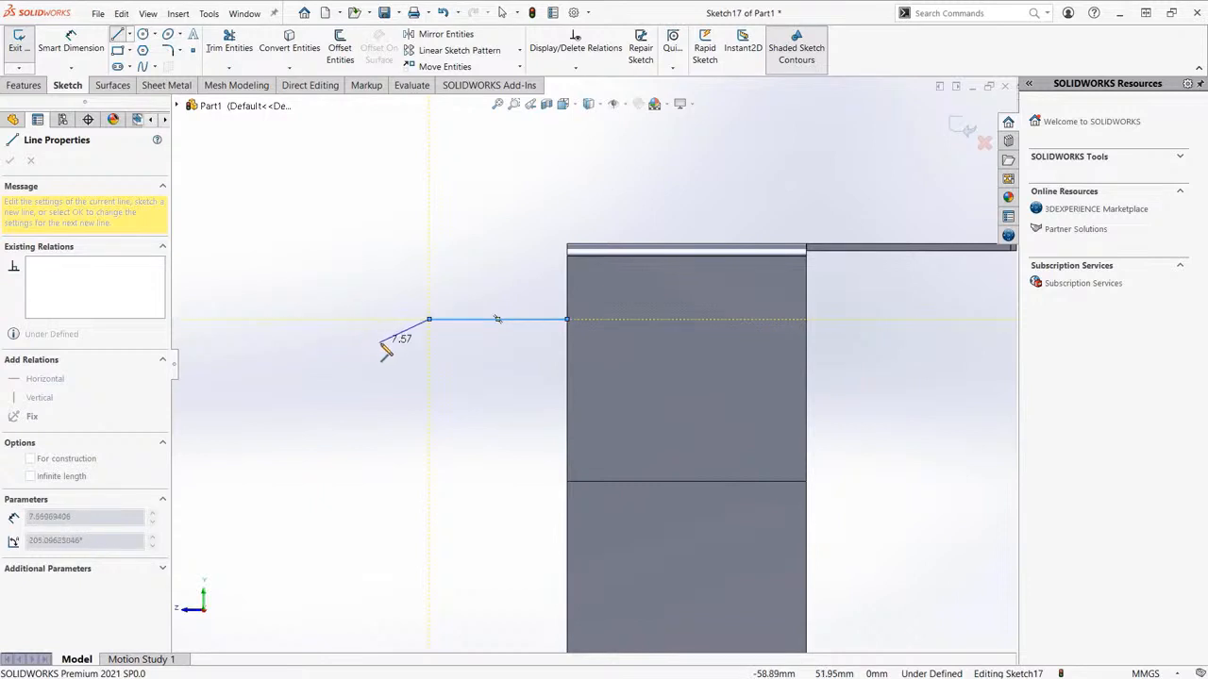
click(429, 321)
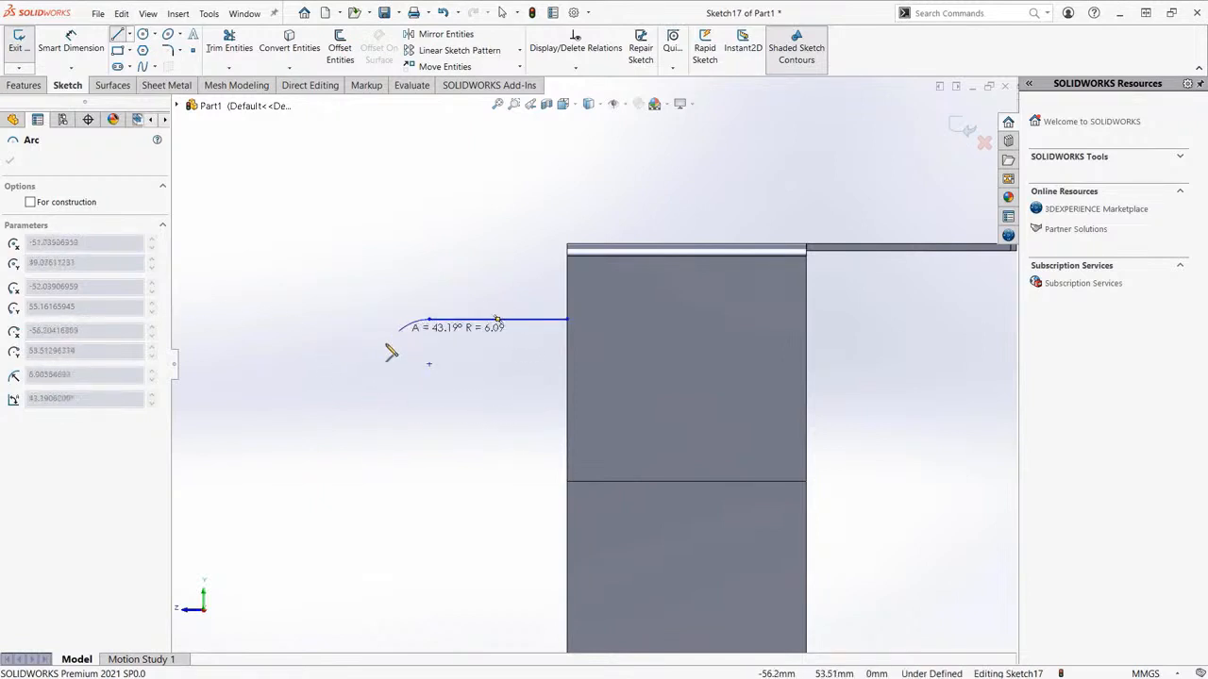
click(430, 439)
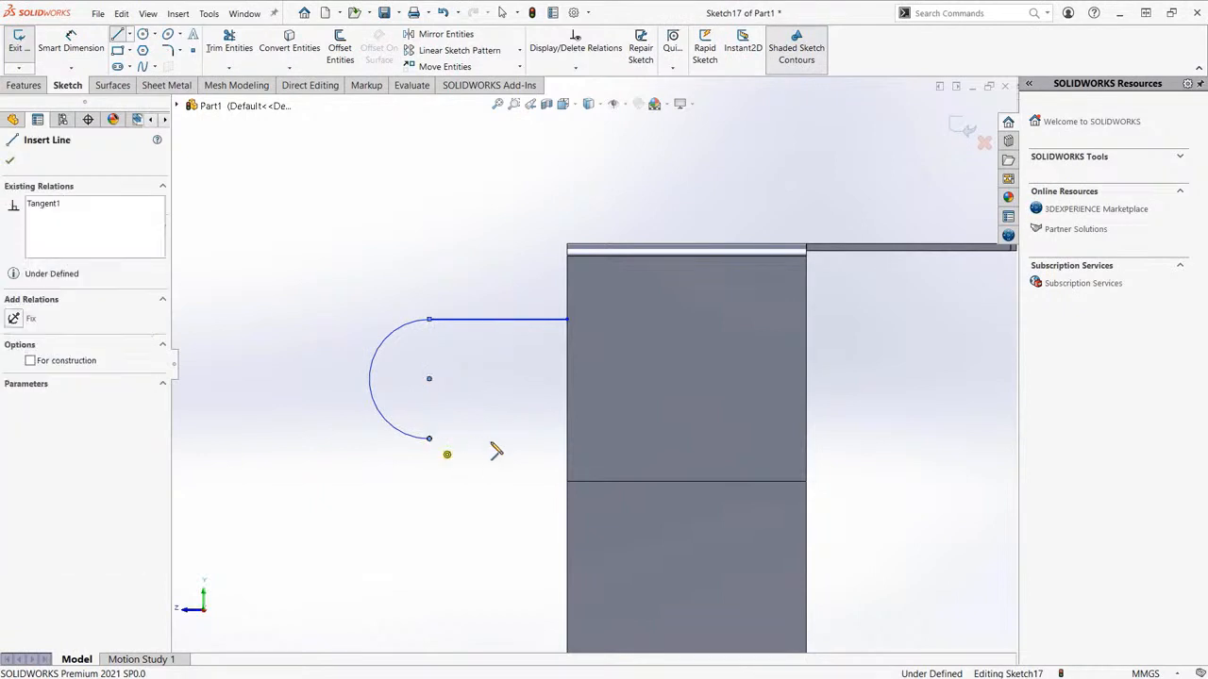
click(567, 439)
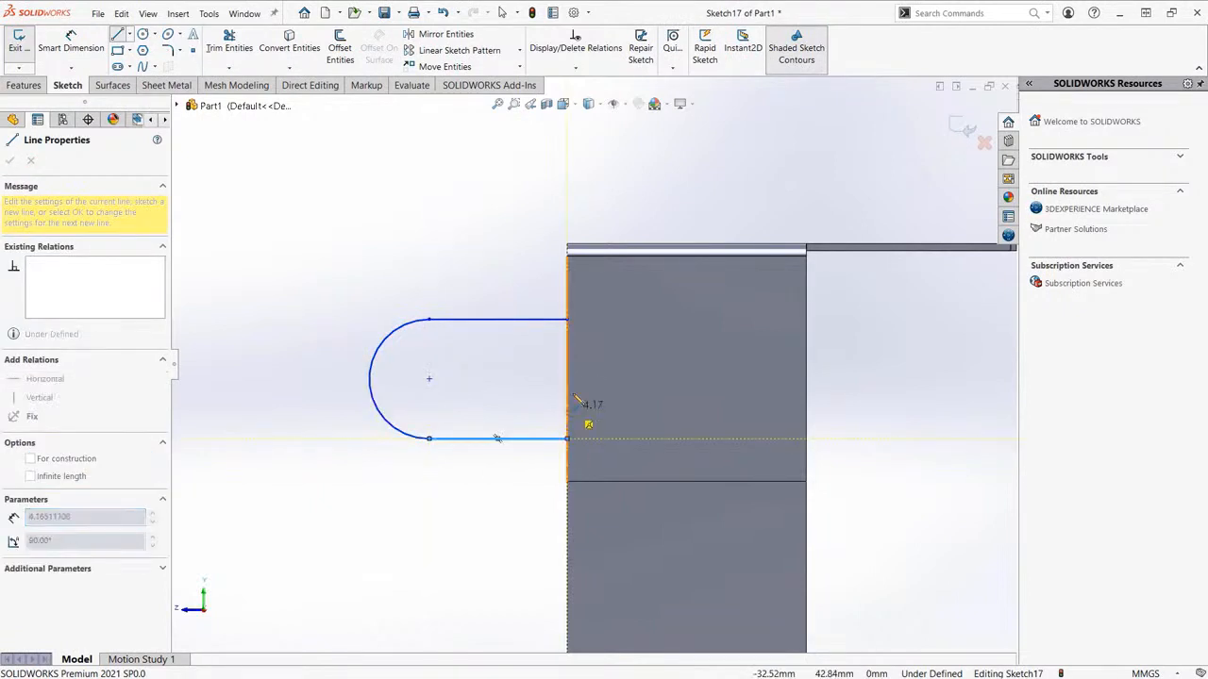
click(567, 320)
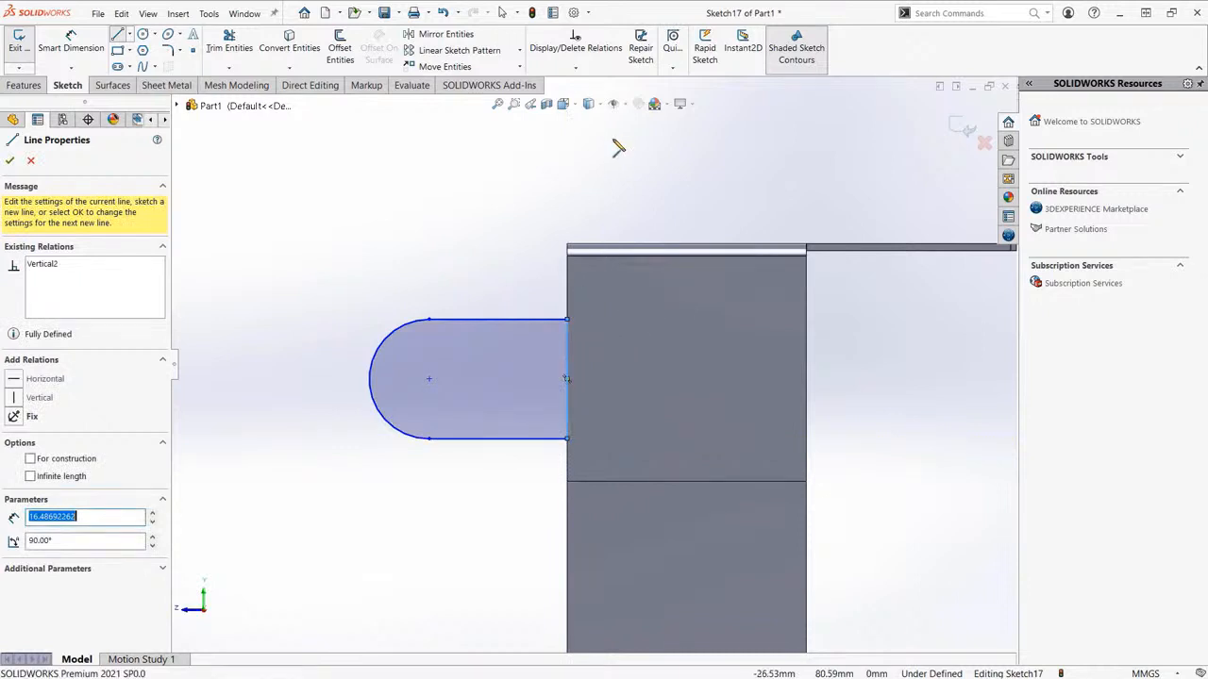
key(Escape)
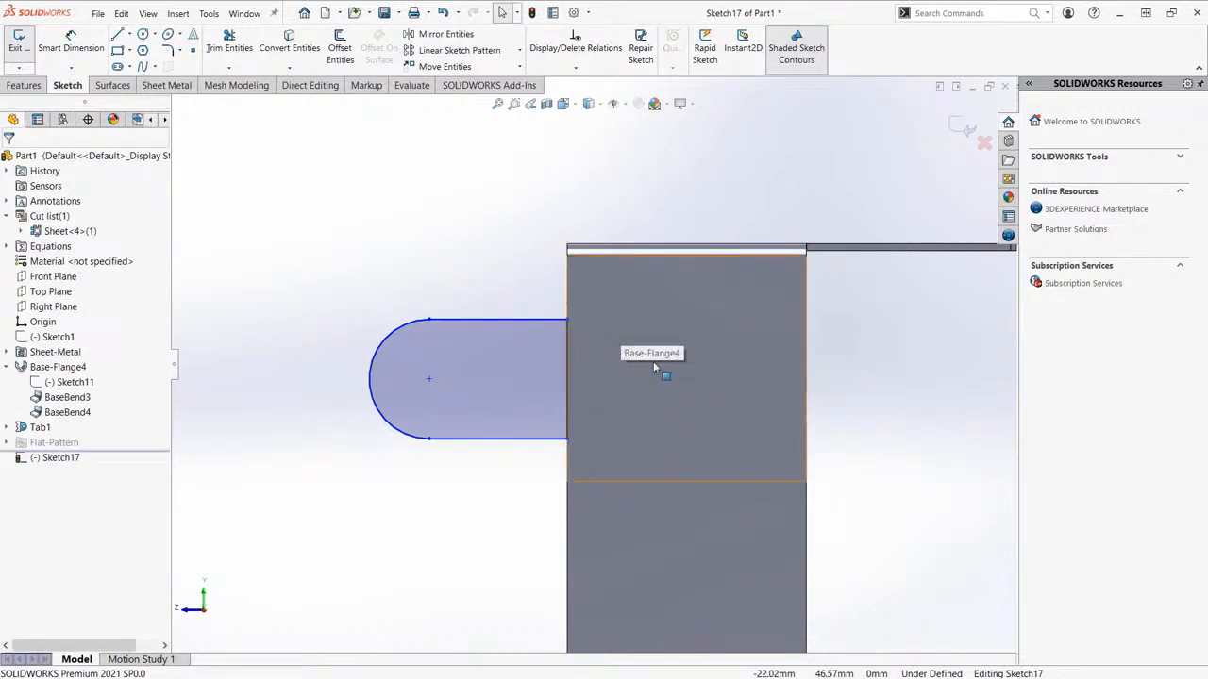
Exit the round-ended profile sketch and create a Base Flange/Tab from it, keeping Merge result on and the direction unreversed.
scroll(656, 349, down, 3)
scroll(656, 344, up, 3)
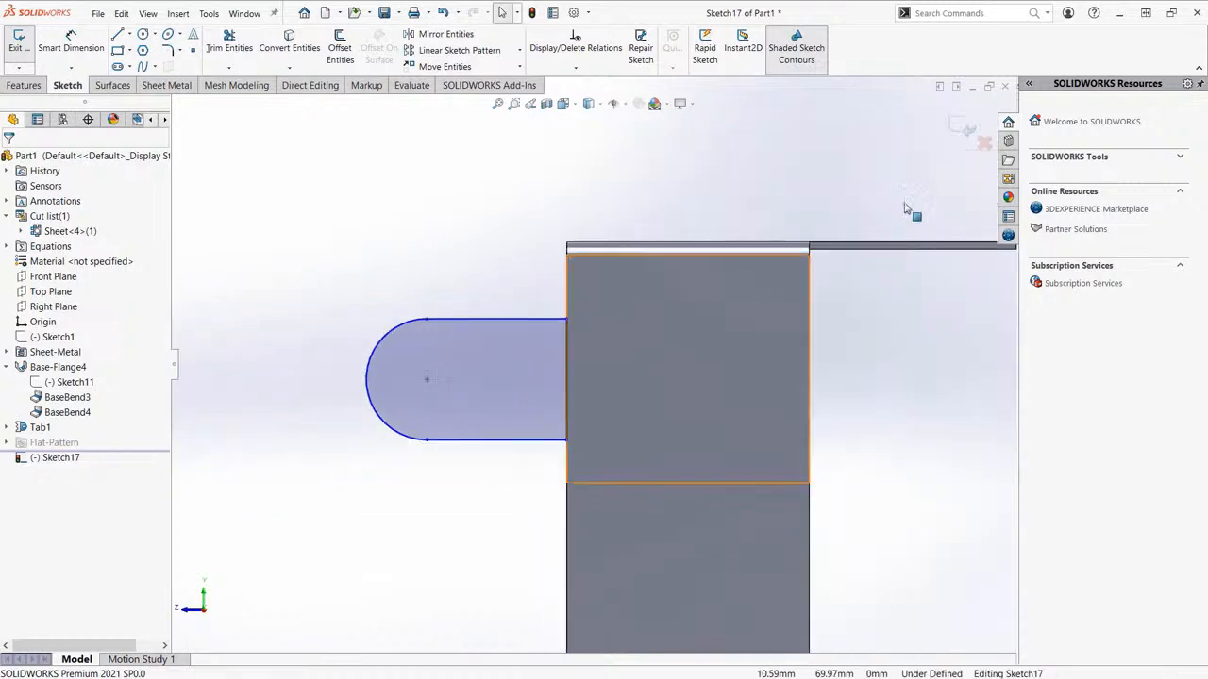
click(964, 132)
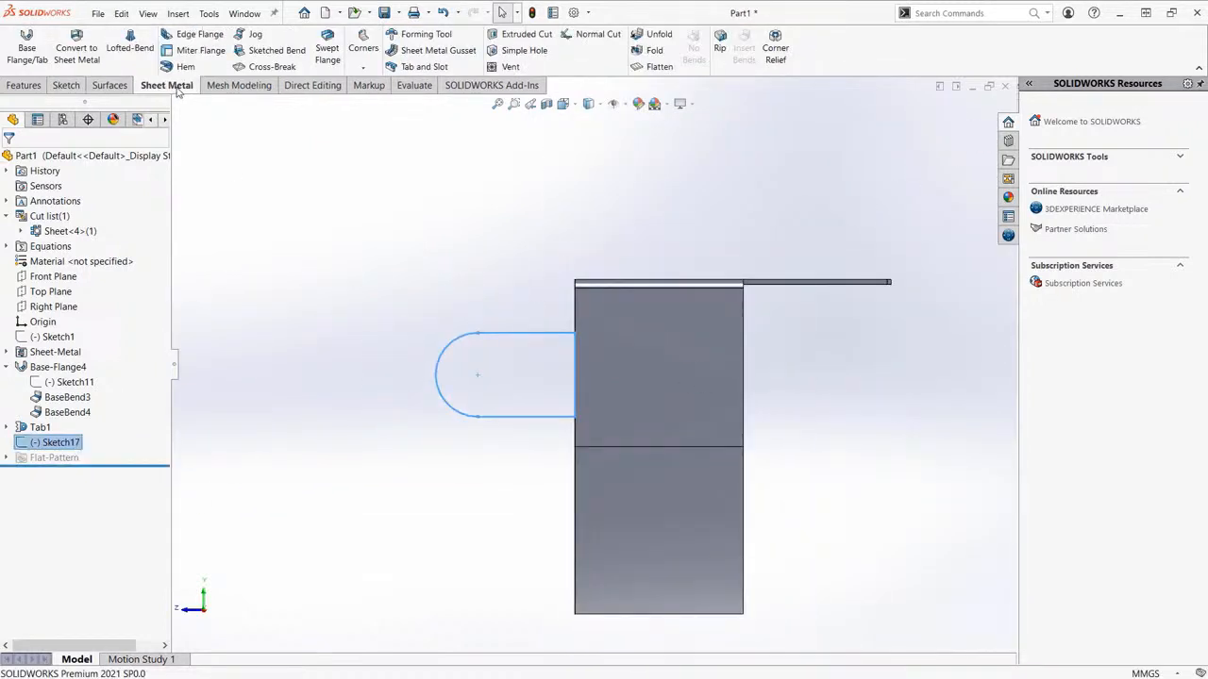
click(28, 54)
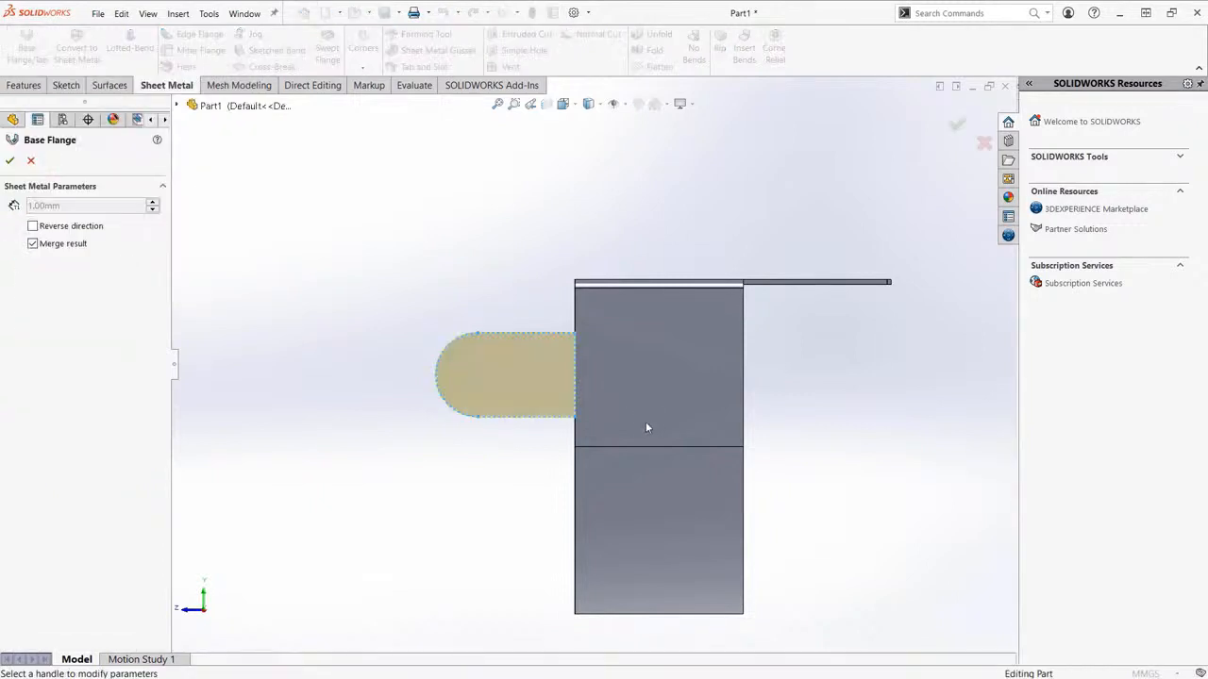
mouse_move(647, 426)
middle_down()
mouse_move(626, 334)
mouse_move(716, 247)
mouse_move(673, 418)
mouse_move(696, 463)
mouse_move(658, 495)
middle_up()
scroll(668, 474, down, 3)
scroll(705, 406, up, 3)
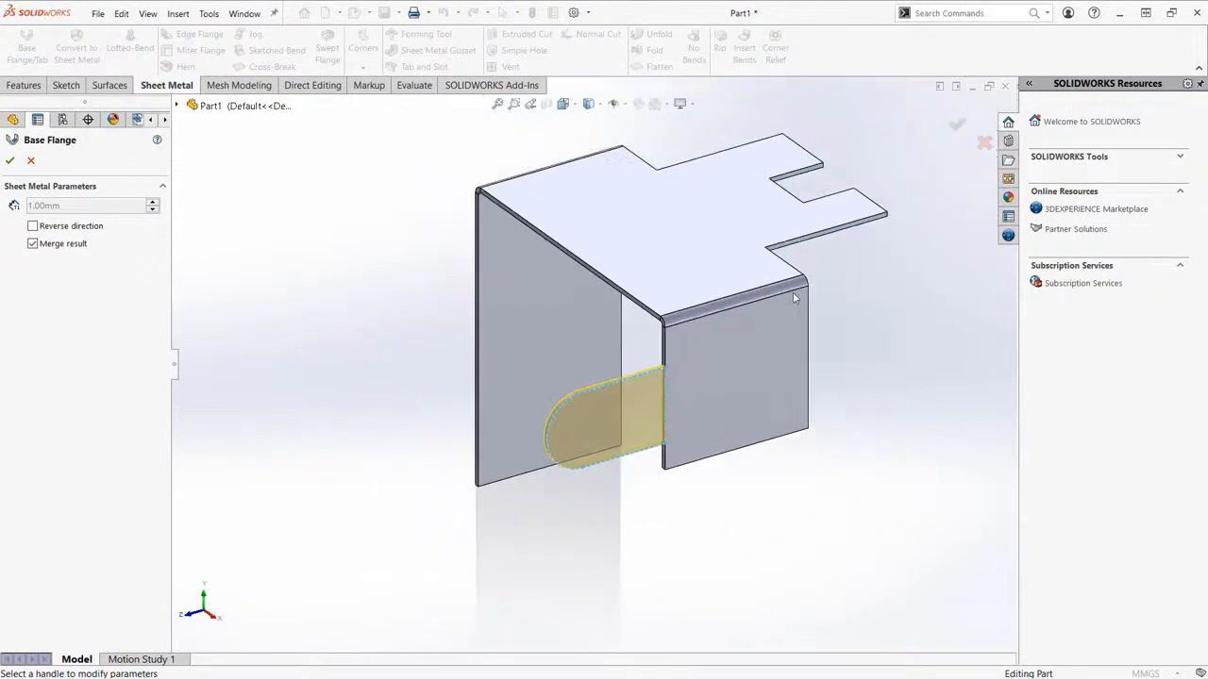
click(958, 132)
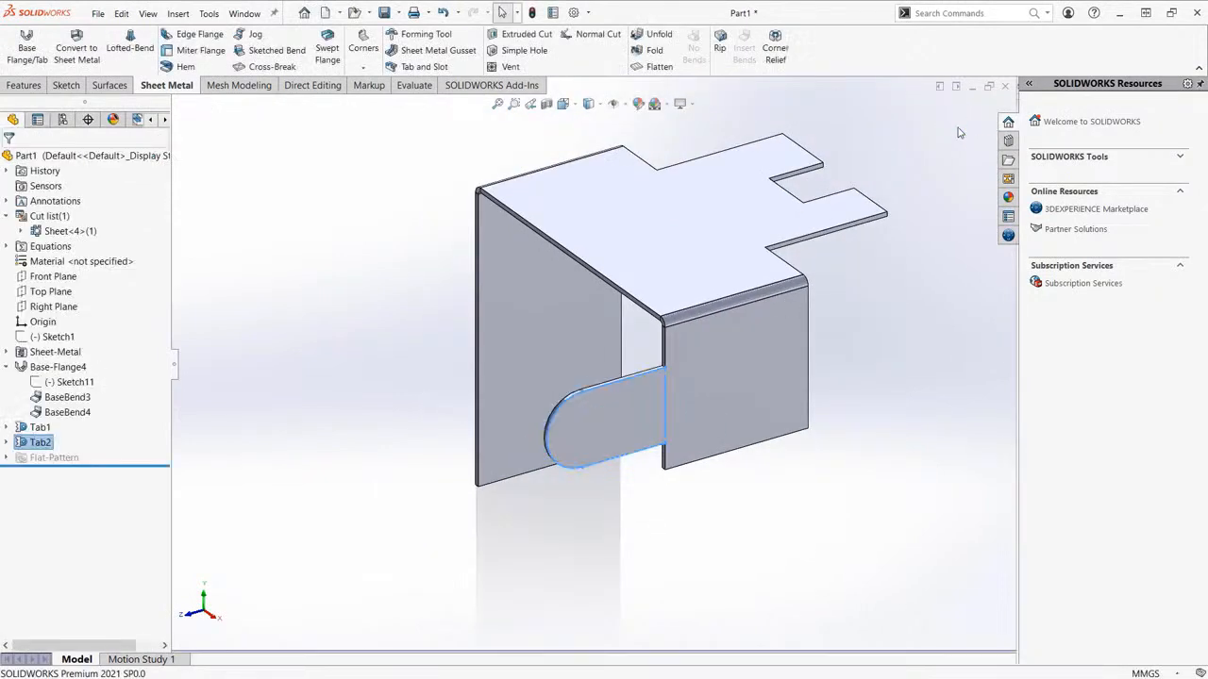
scroll(723, 385, down, 2)
click(302, 360)
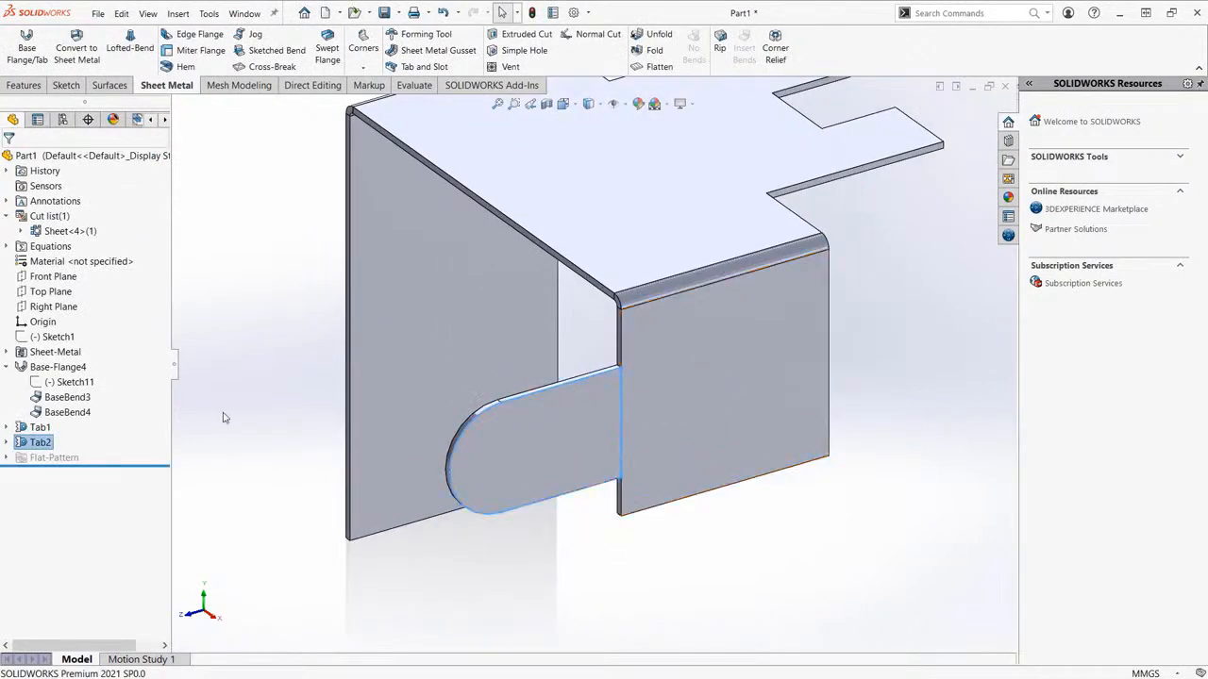
Edit the round-ended tab's sketch, move its upper attachment corner up the leg's side edge to a Y position of about 59.3 mm, and rebuild.
click(7, 443)
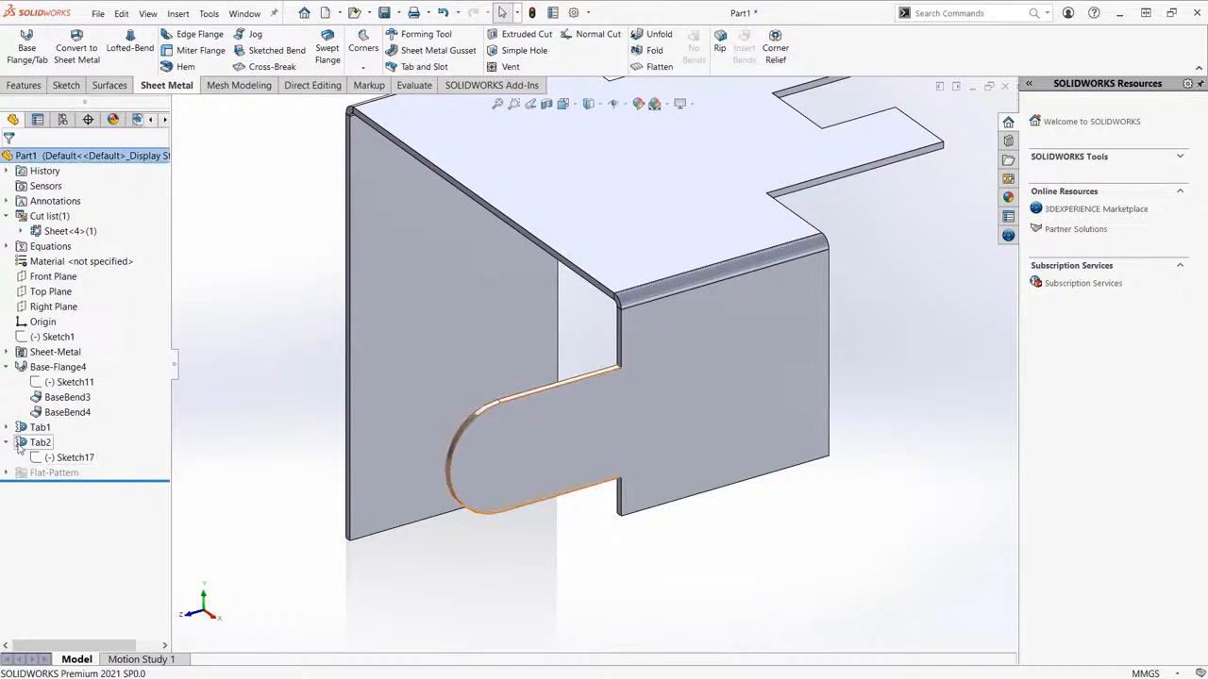
click(63, 457)
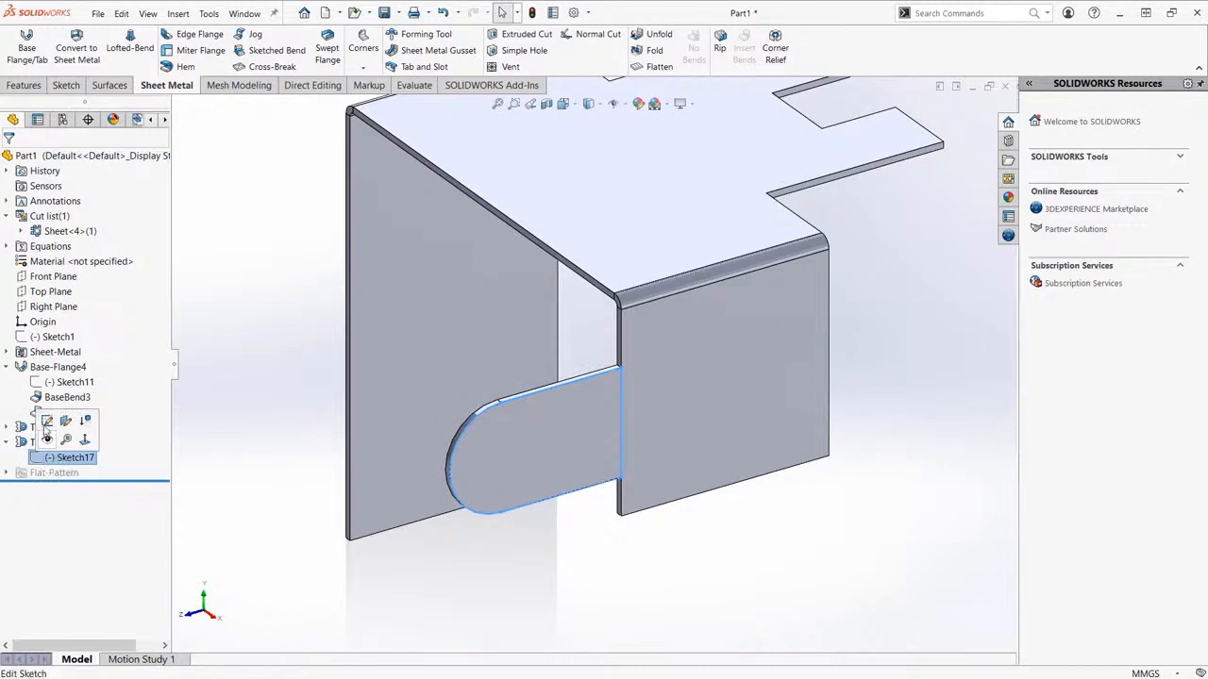
click(49, 420)
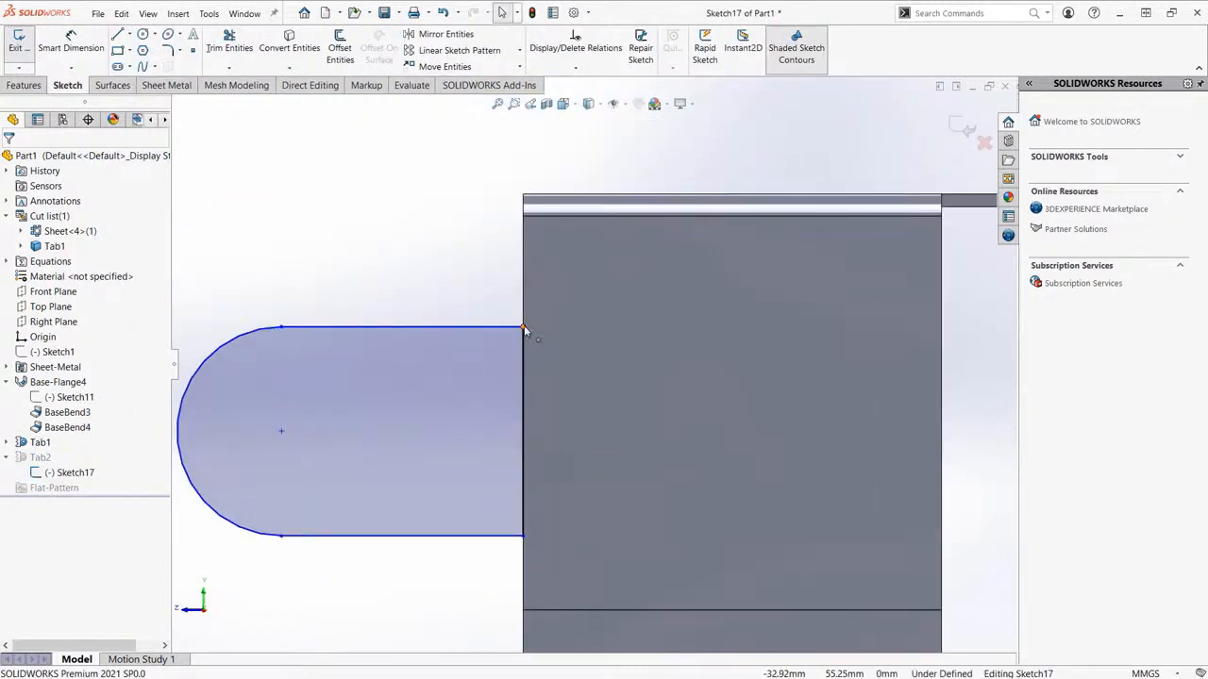
mouse_move(524, 332)
mouse_down()
mouse_move(521, 200)
mouse_move(524, 256)
mouse_move(533, 233)
mouse_move(538, 254)
mouse_move(525, 274)
mouse_up()
scroll(547, 421, up, 2)
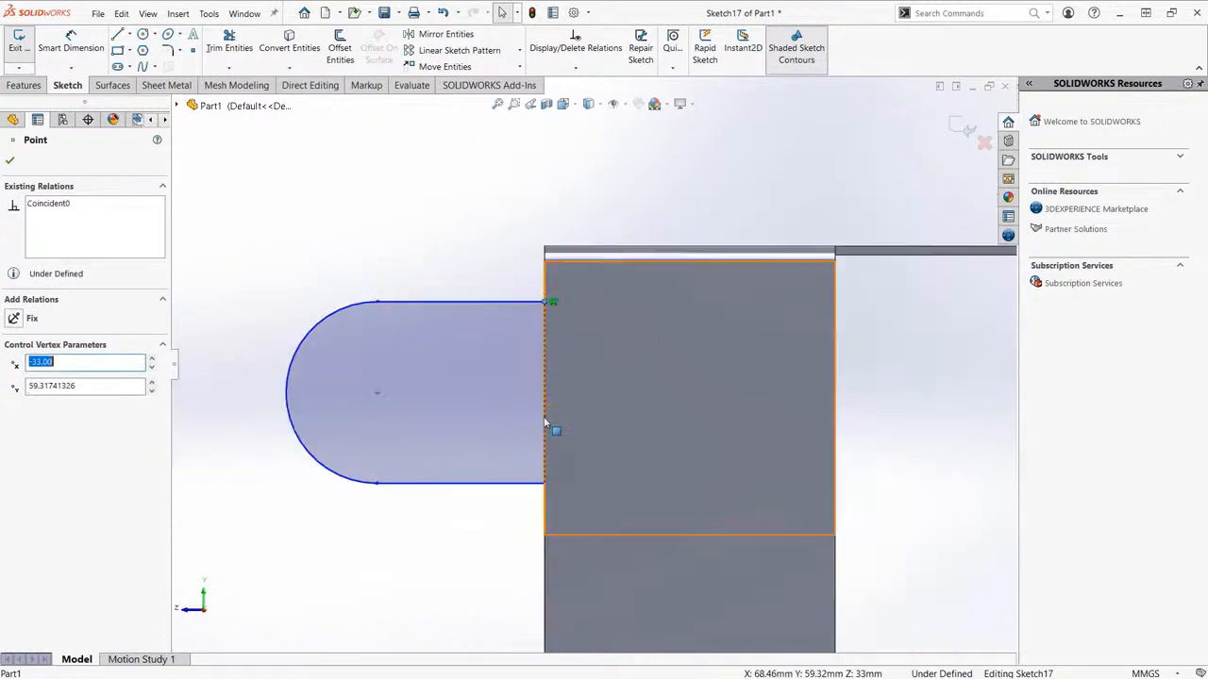
middle_drag(557, 455, 611, 523)
scroll(549, 302, down, 5)
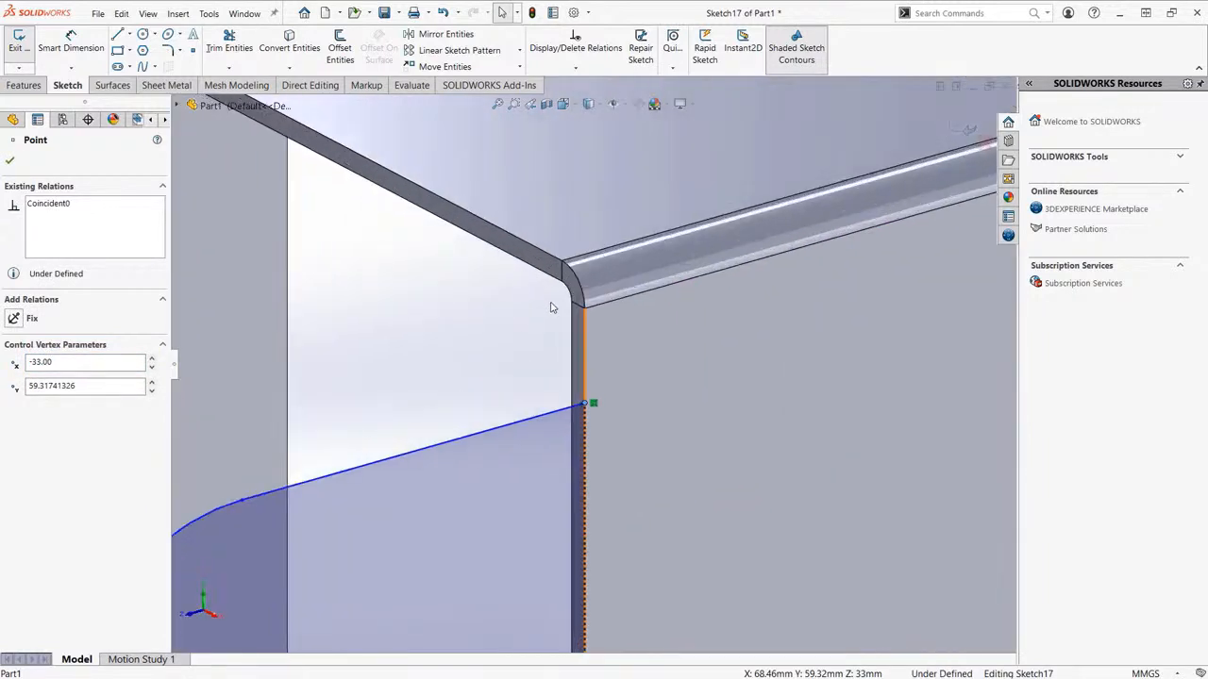
scroll(600, 378, up, 2)
scroll(602, 353, up, 2)
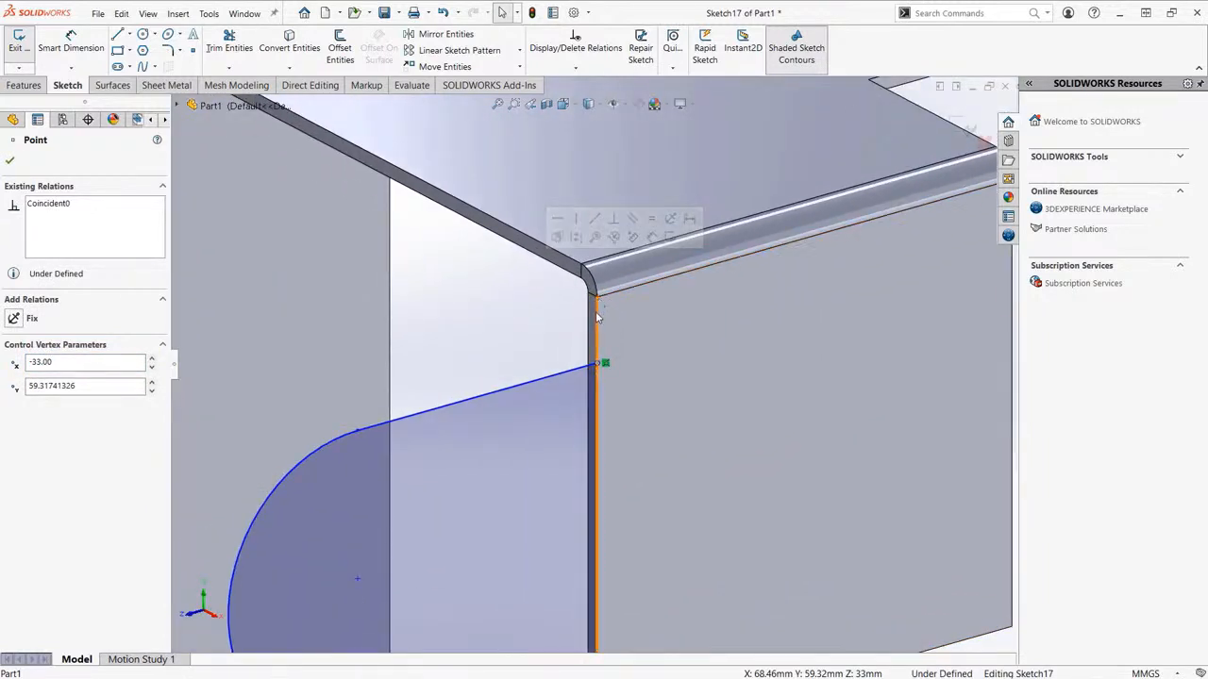
scroll(612, 396, up, 2)
scroll(611, 392, up, 2)
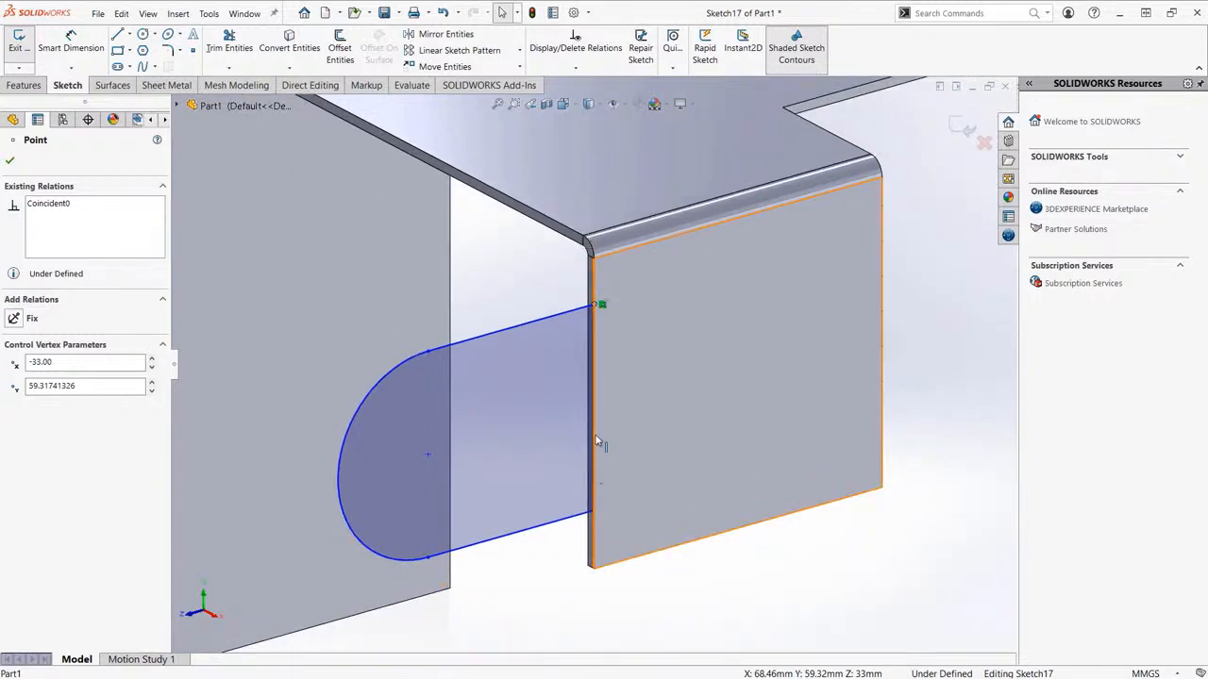
scroll(577, 381, up, 2)
click(963, 127)
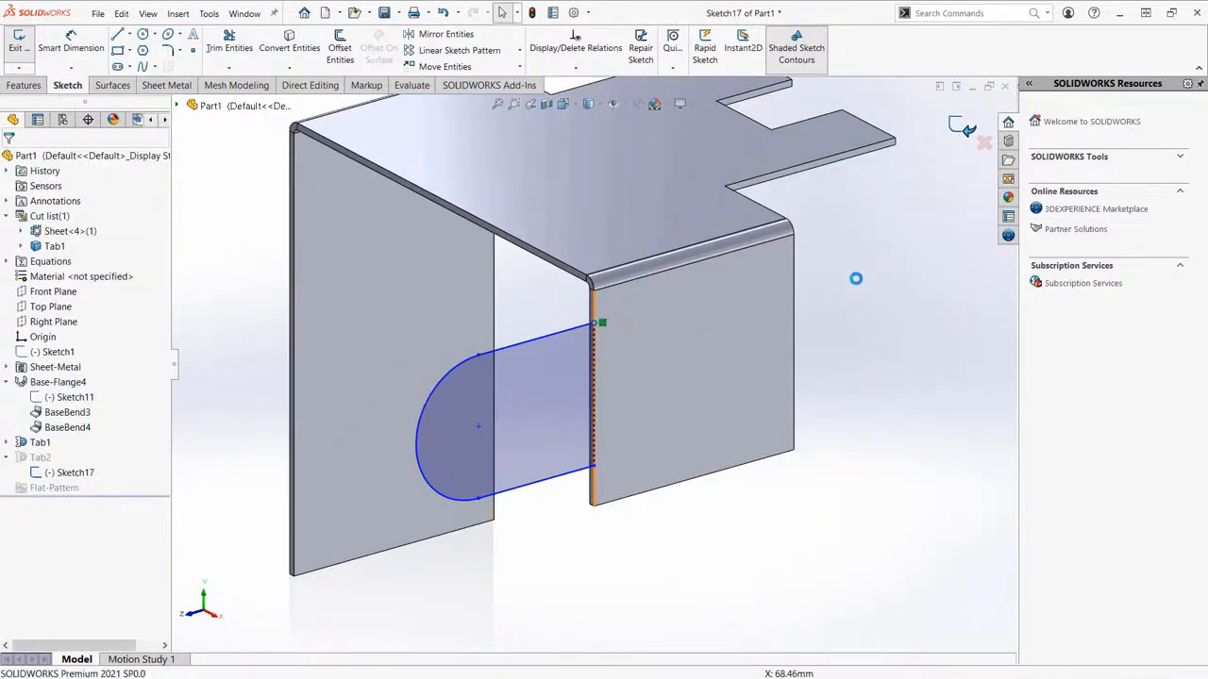
scroll(854, 302, down, 2)
key(ctrl+7)
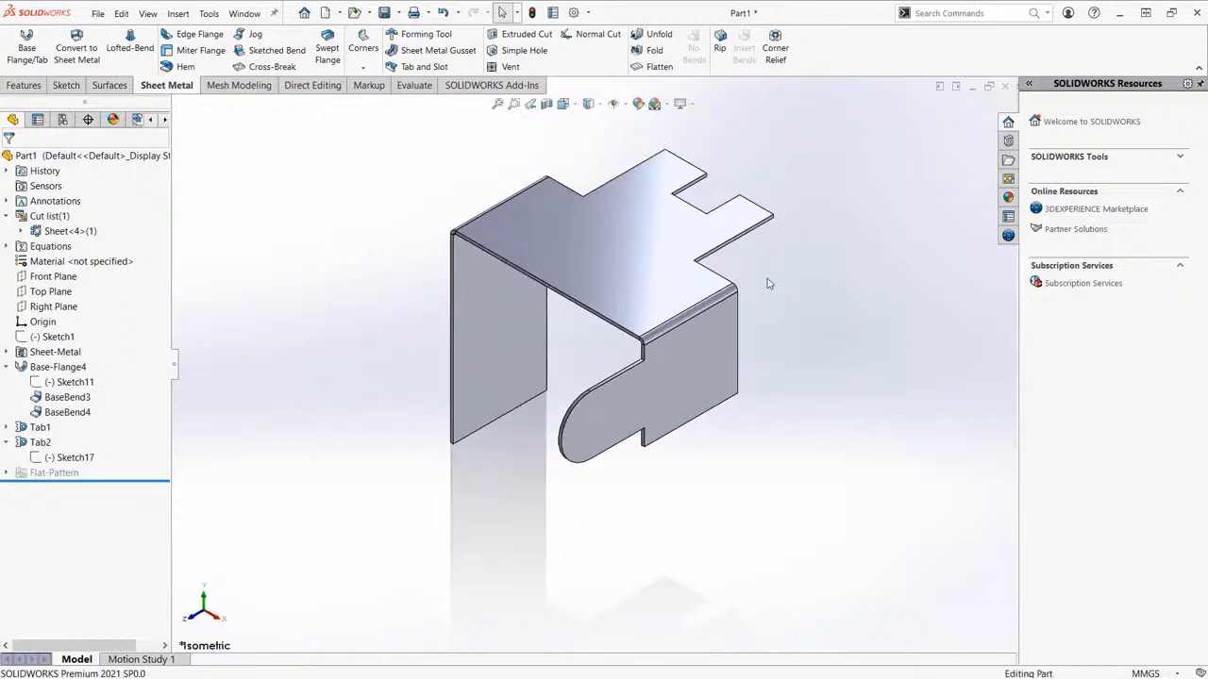
scroll(613, 264, down, 2)
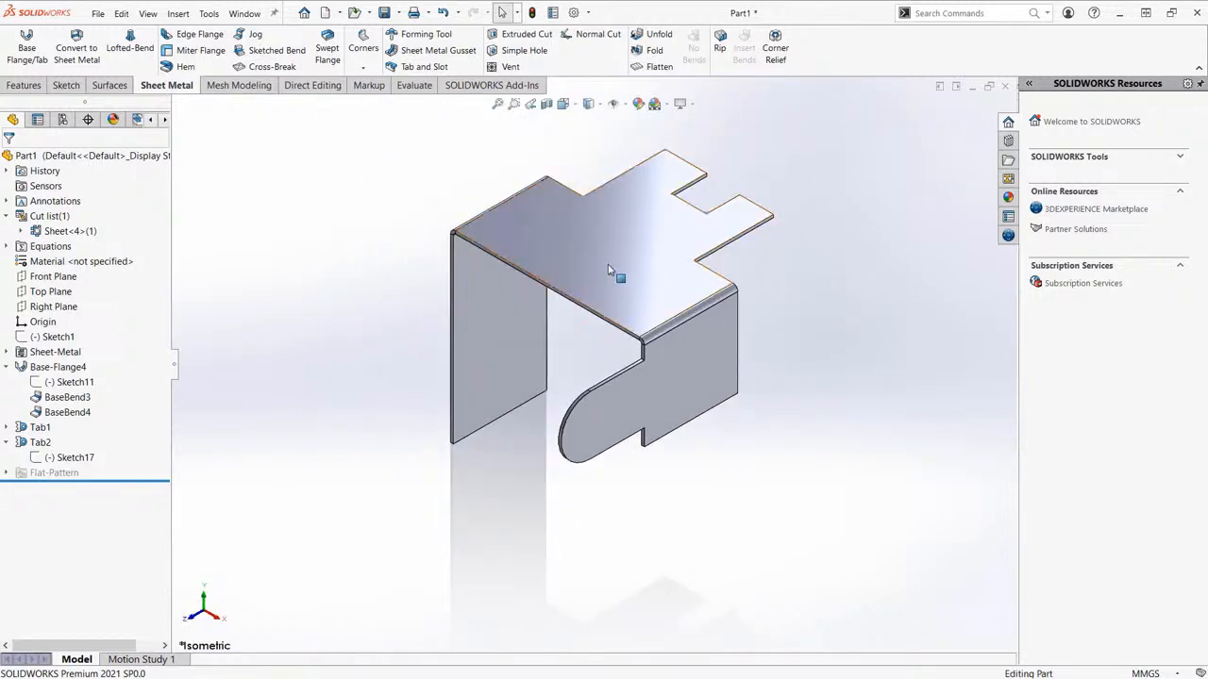
Sketch a horizontal straight slot on the shorter leg's outer face, reaching into the tab, about 22.3 mm between centres and 9.1 mm wide.
click(697, 404)
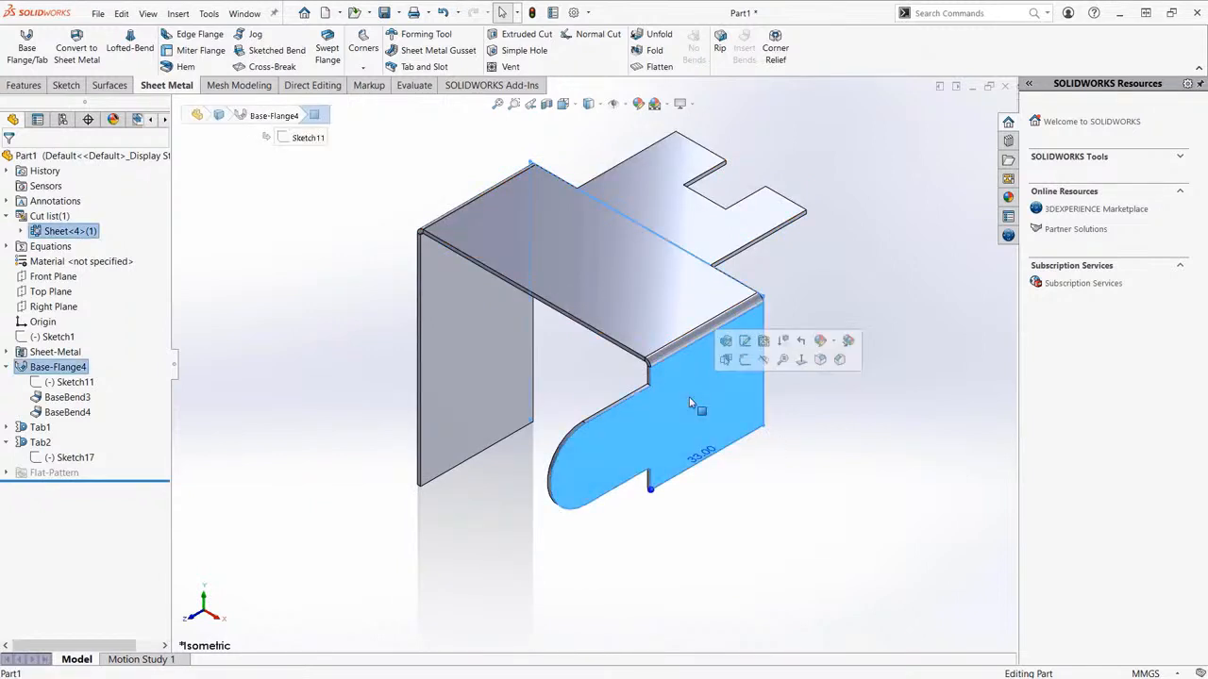
click(745, 364)
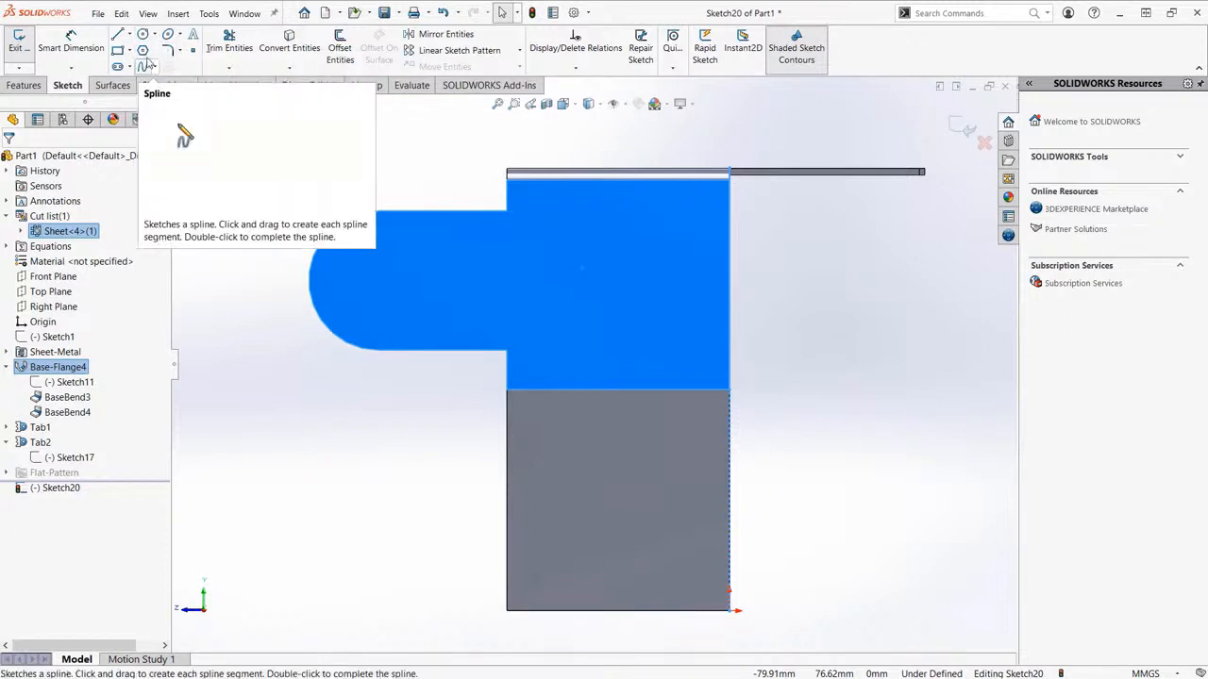
click(129, 52)
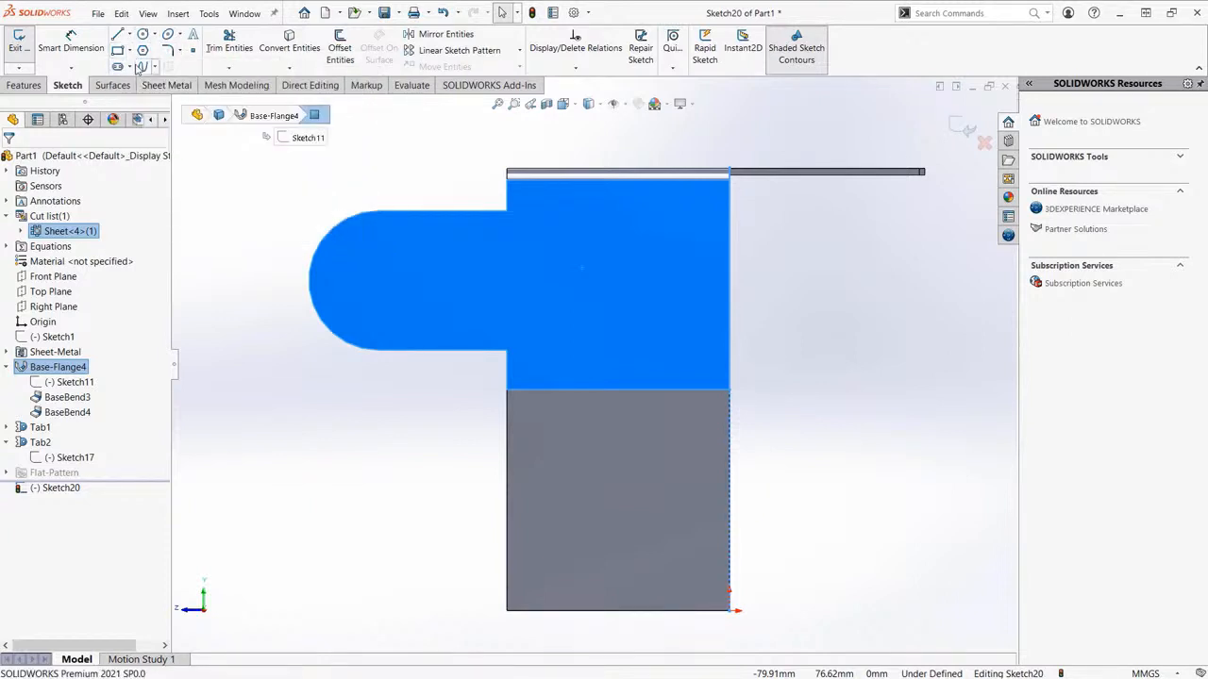
click(129, 67)
click(151, 83)
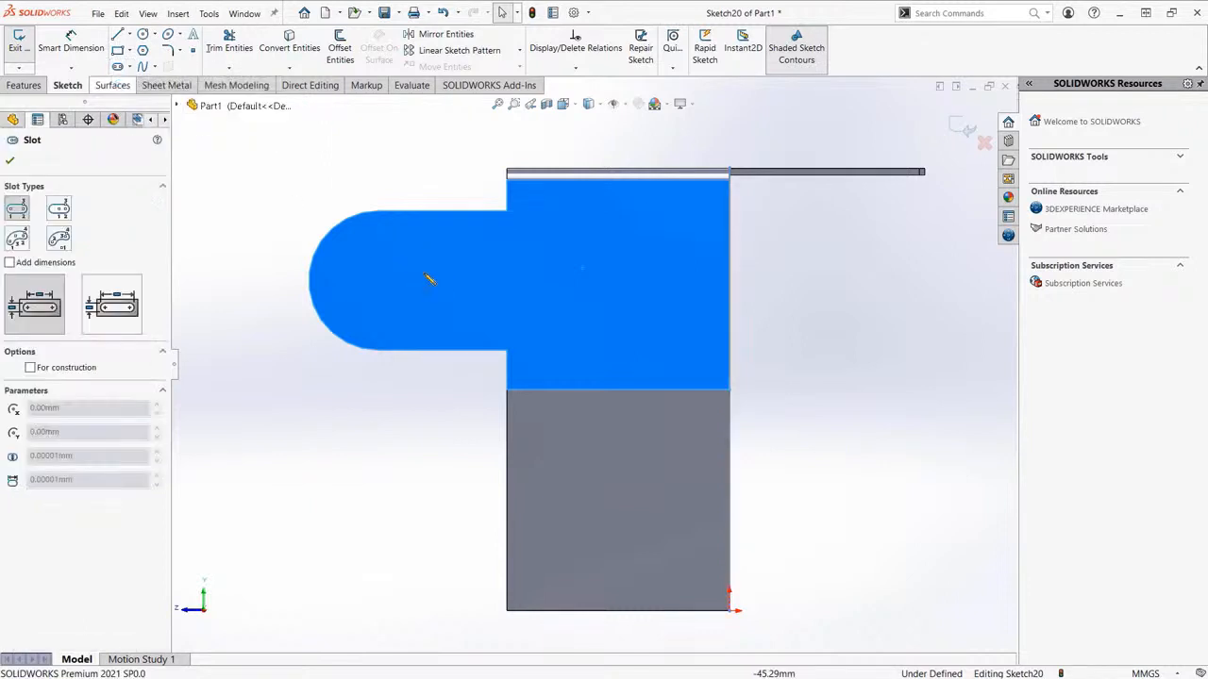
click(555, 273)
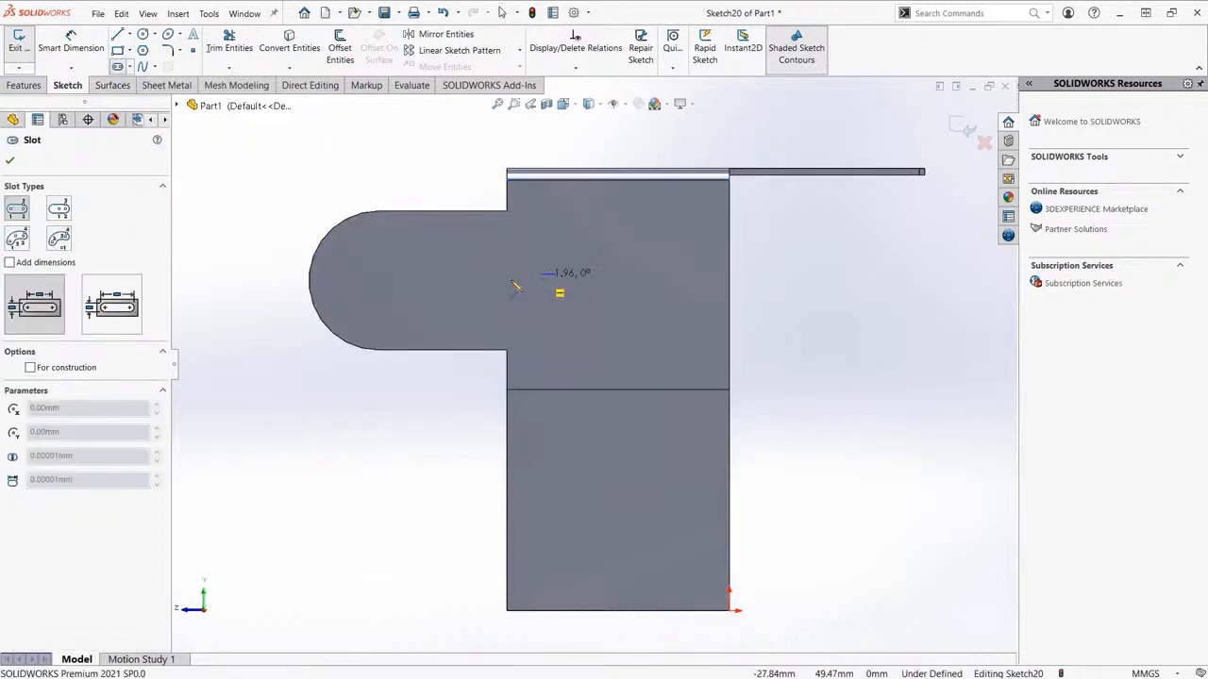
click(404, 273)
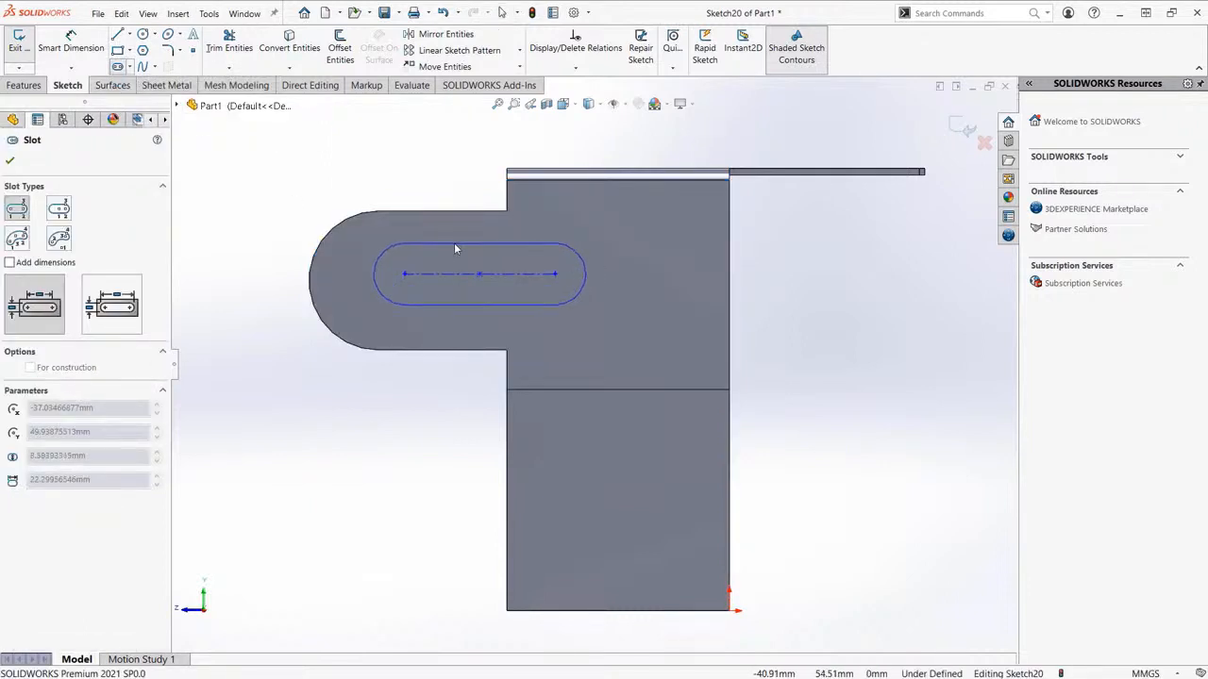
click(454, 242)
key(Escape)
ctrl+middle_drag(356, 195, 405, 202)
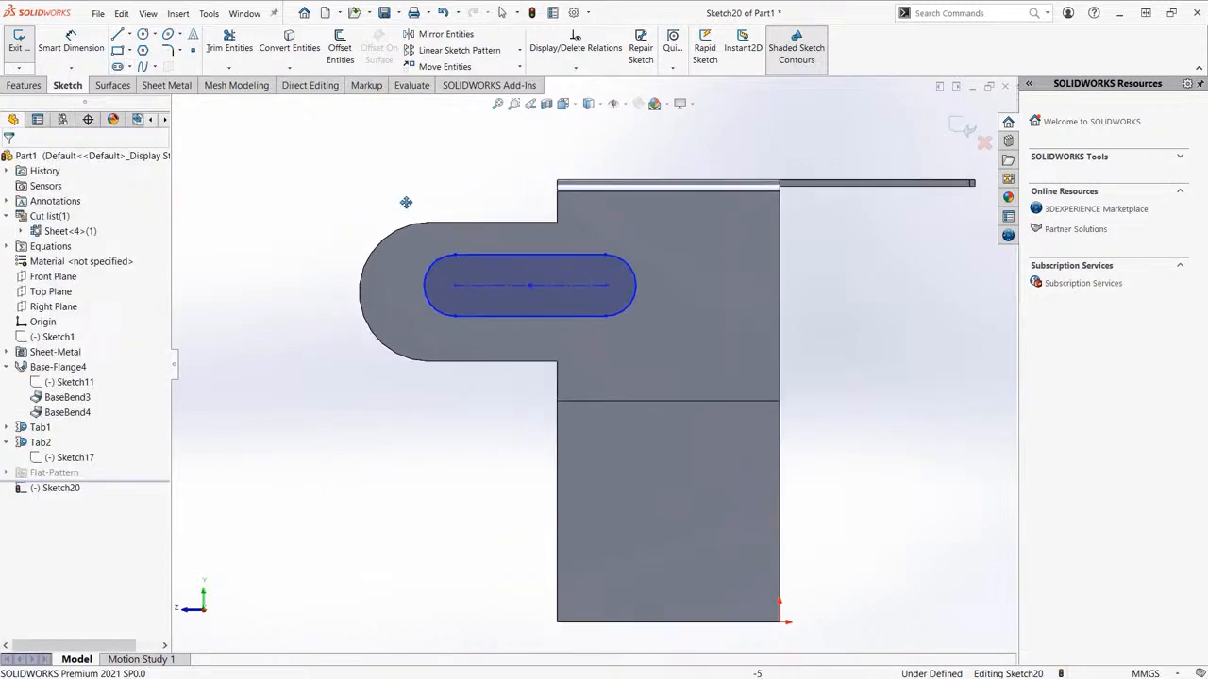
Make the slot's outer end arc concentric with the tab's rounded end and exit the sketch.
click(432, 266)
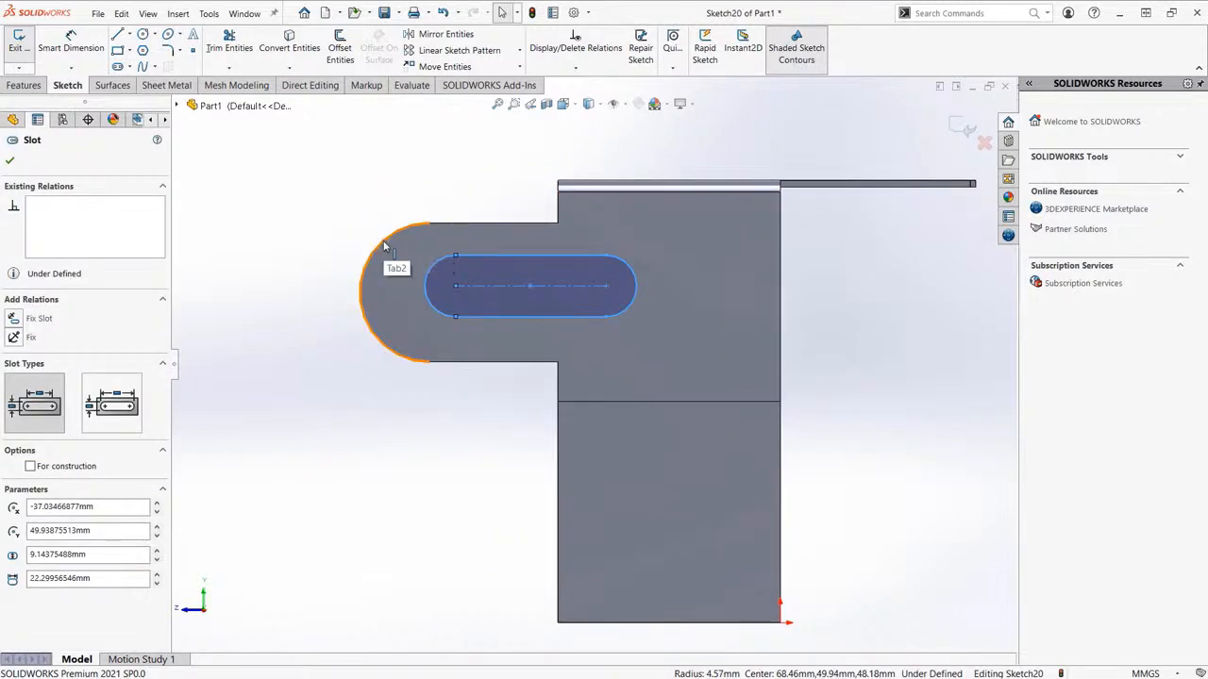
ctrl+click(384, 246)
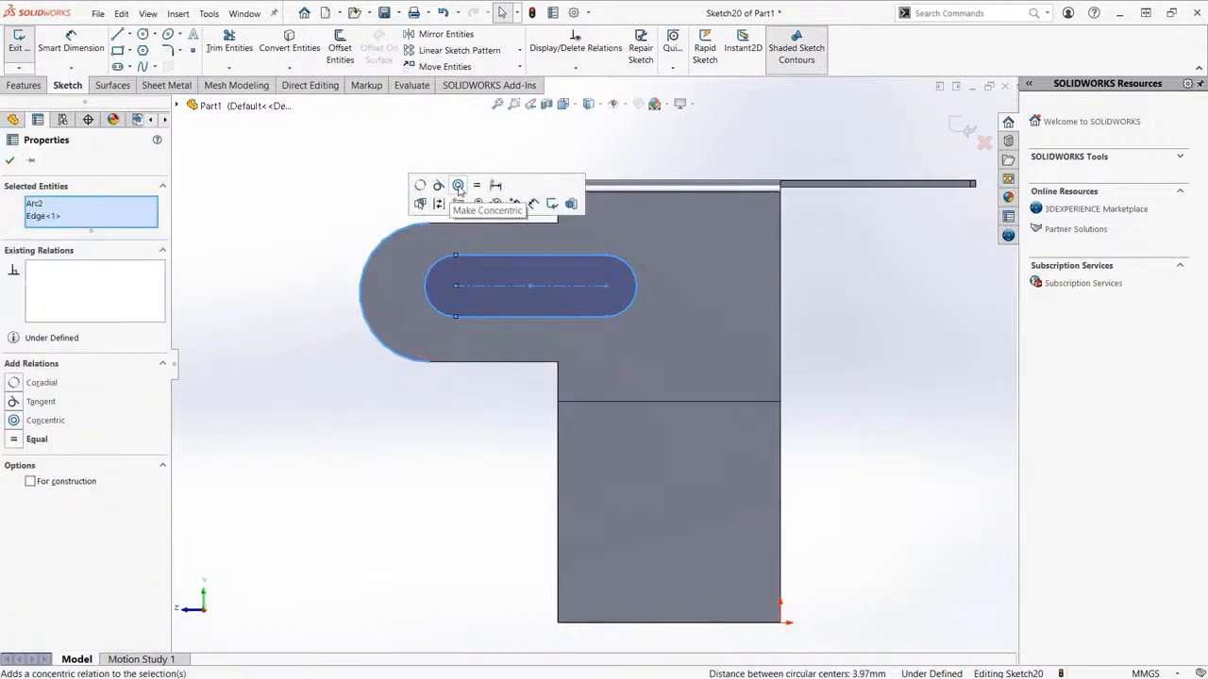
click(459, 188)
click(378, 168)
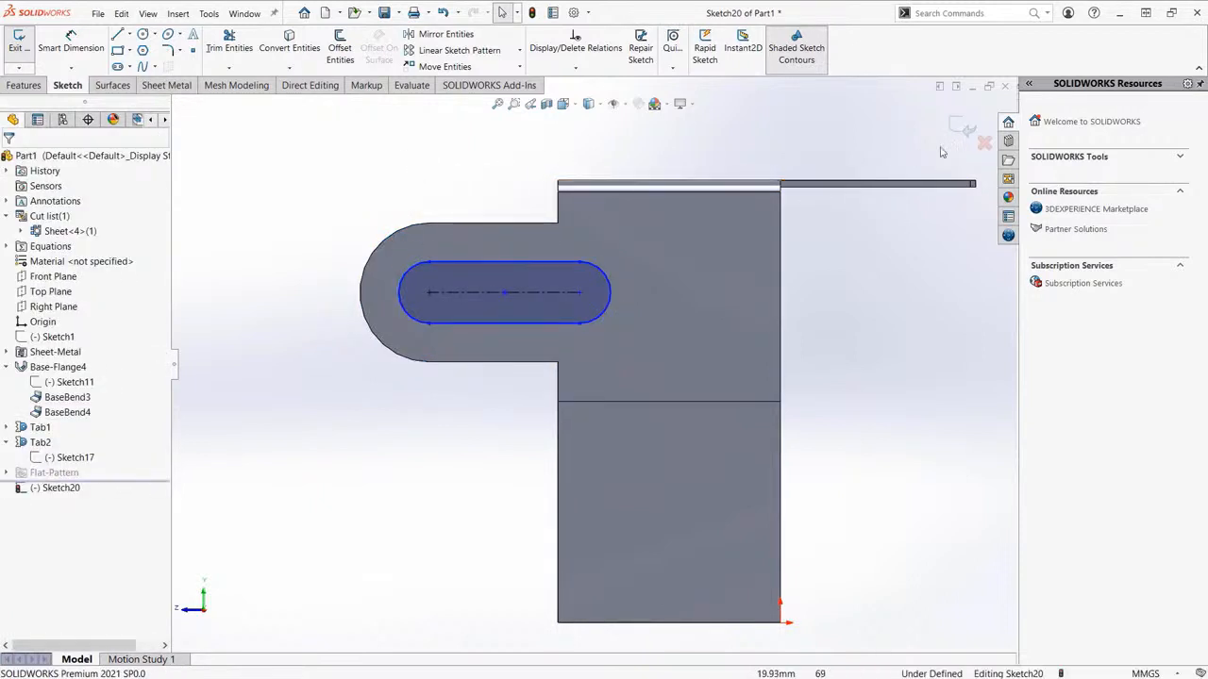
click(967, 130)
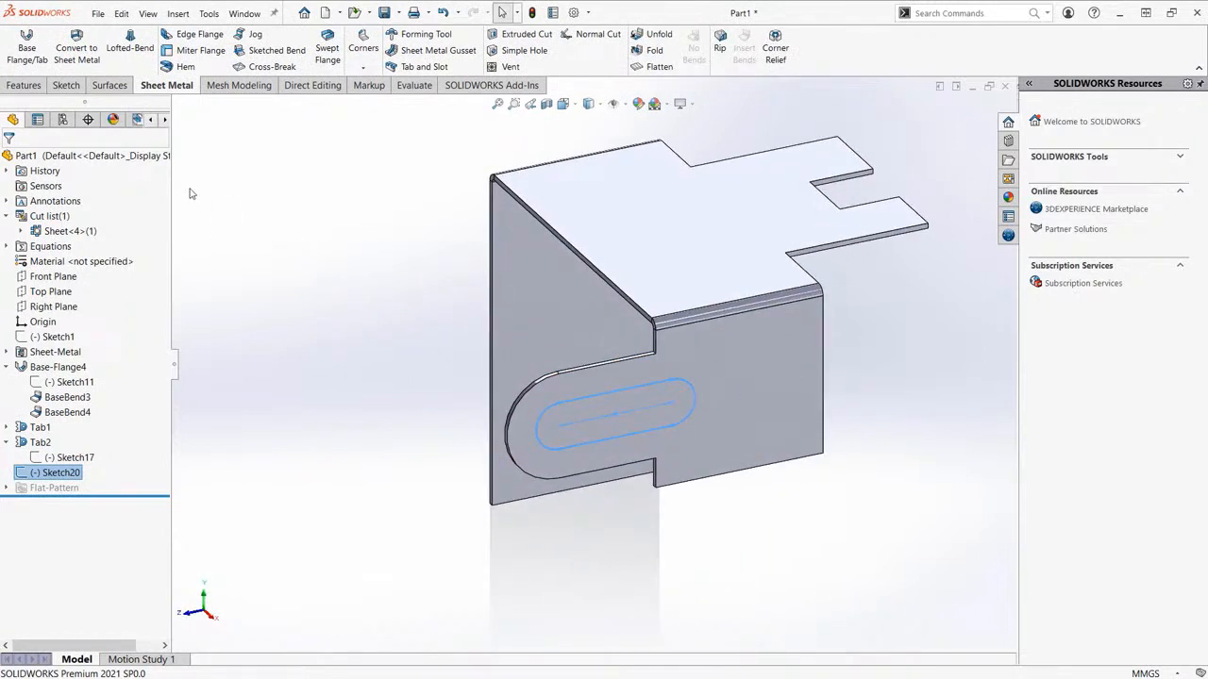
Start an Extruded Cut from the slot sketch and extend its blind depth to 84 mm through the opposite leg.
click(25, 86)
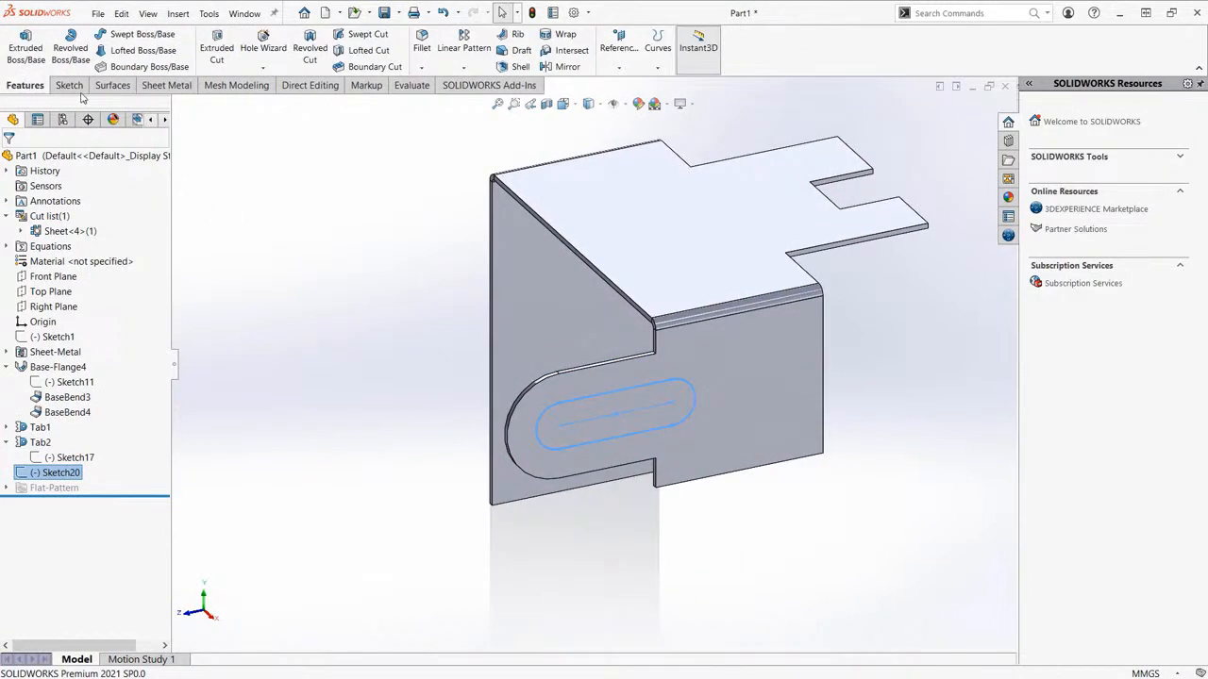
click(217, 59)
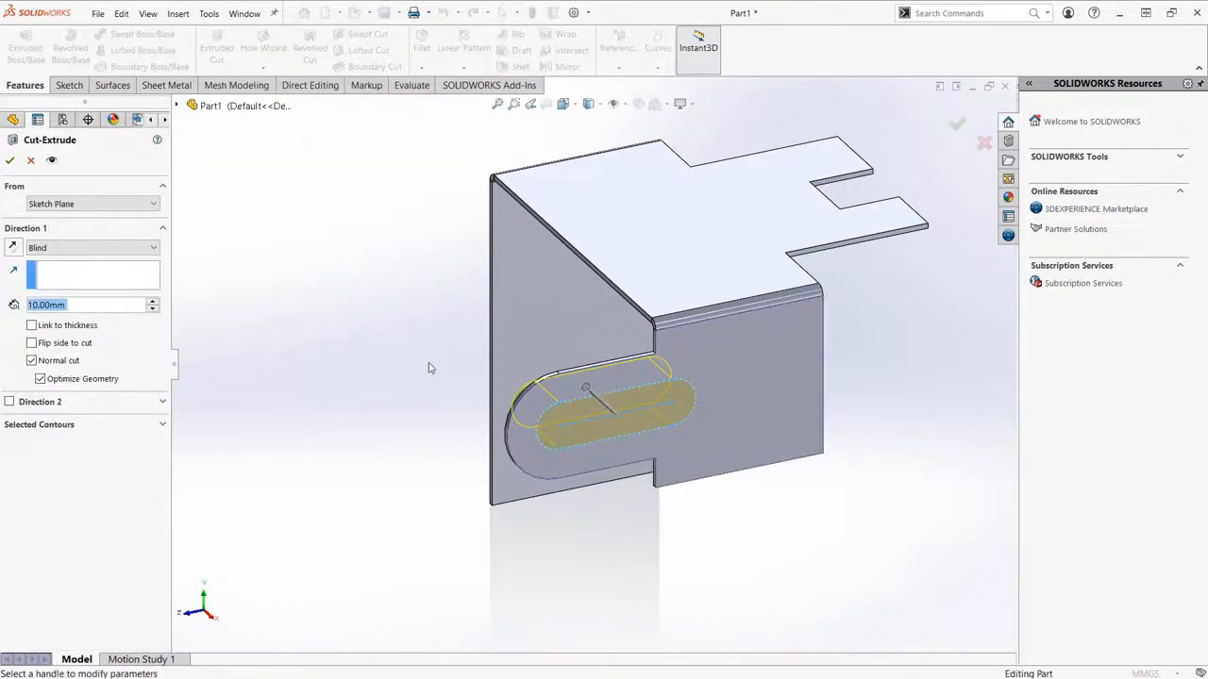
middle_drag(429, 368, 509, 397)
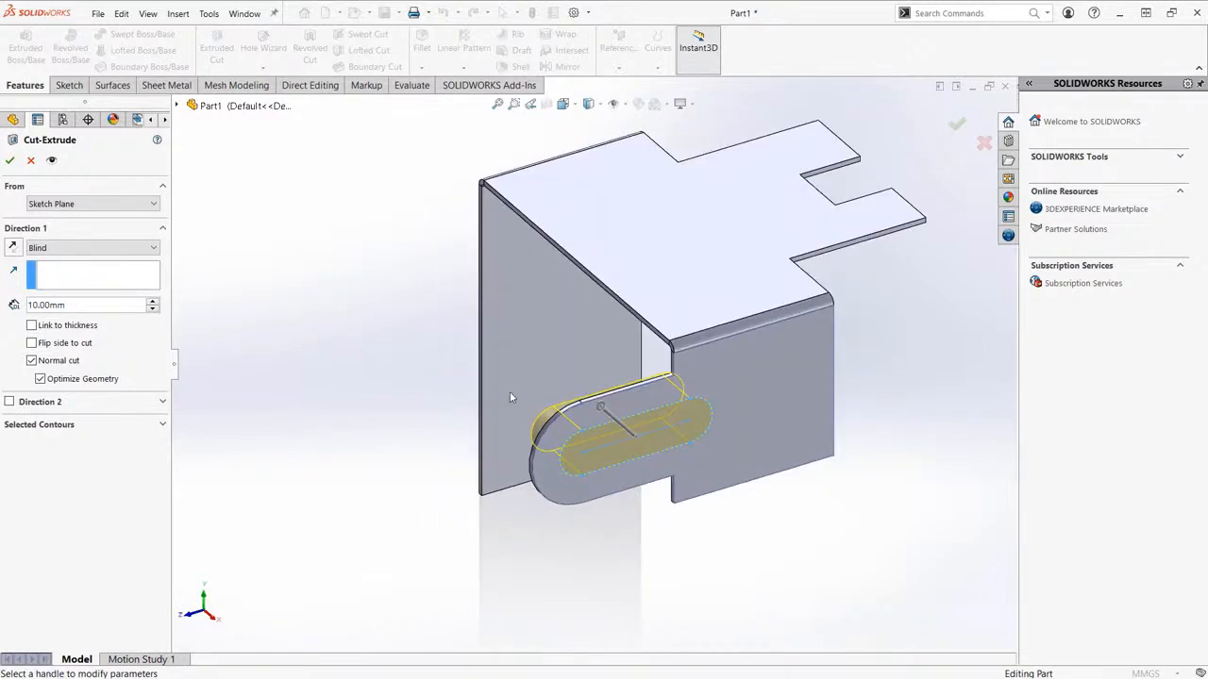
middle_drag(648, 433, 708, 415)
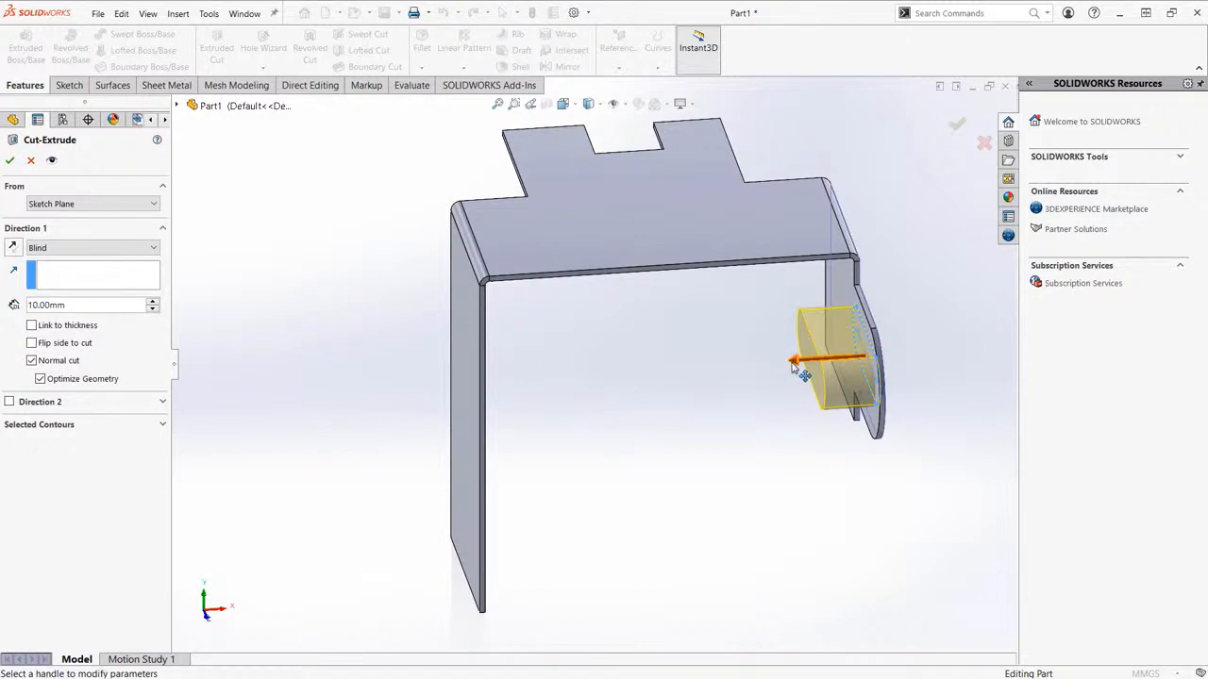
drag(793, 366, 423, 375)
middle_drag(424, 374, 505, 377)
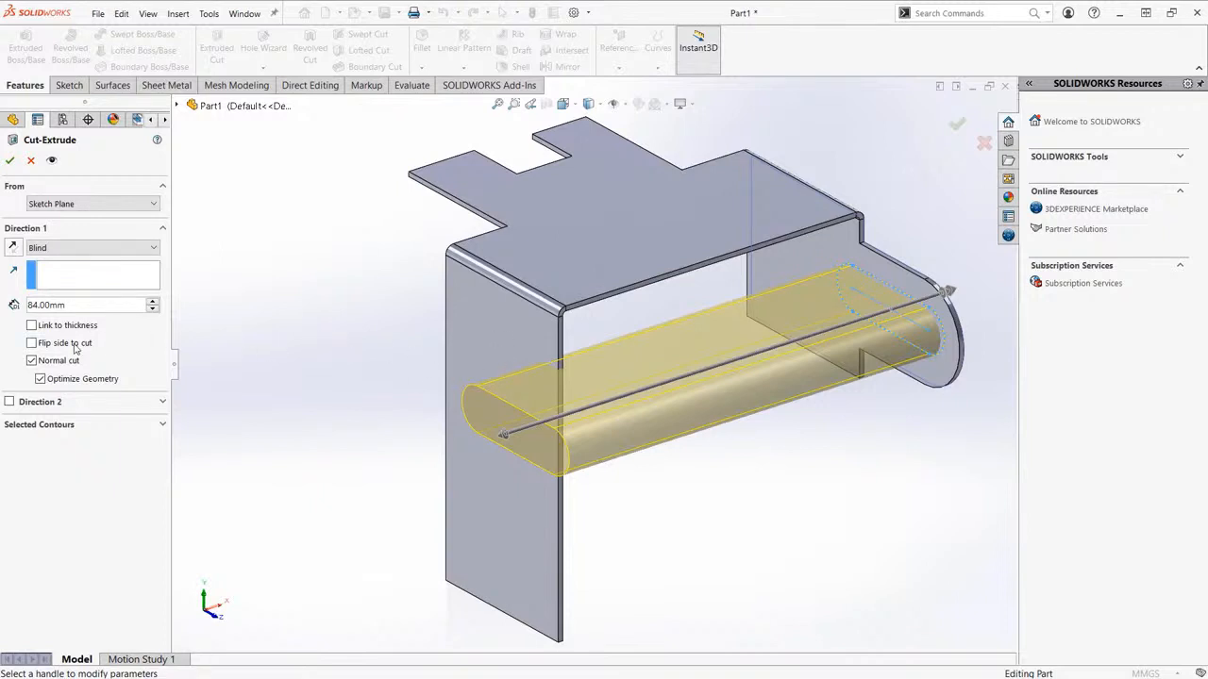
Link the slot cut's depth to the sheet thickness, keep Normal cut on, and complete the cut.
click(32, 326)
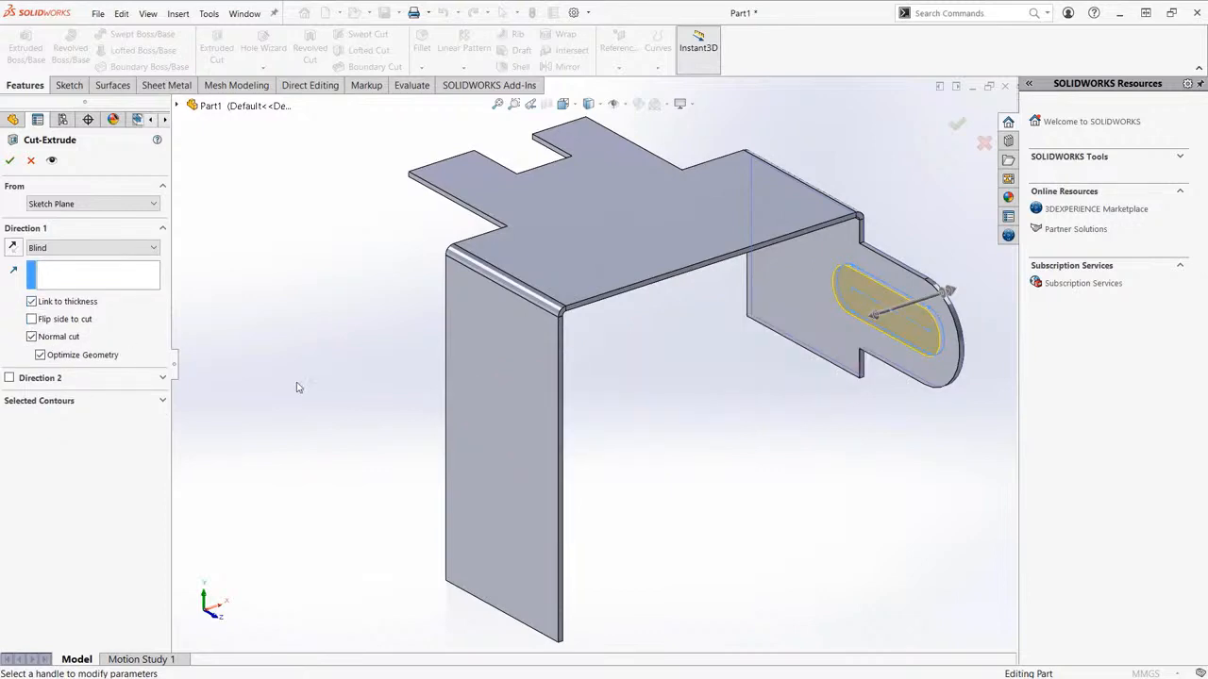
click(957, 123)
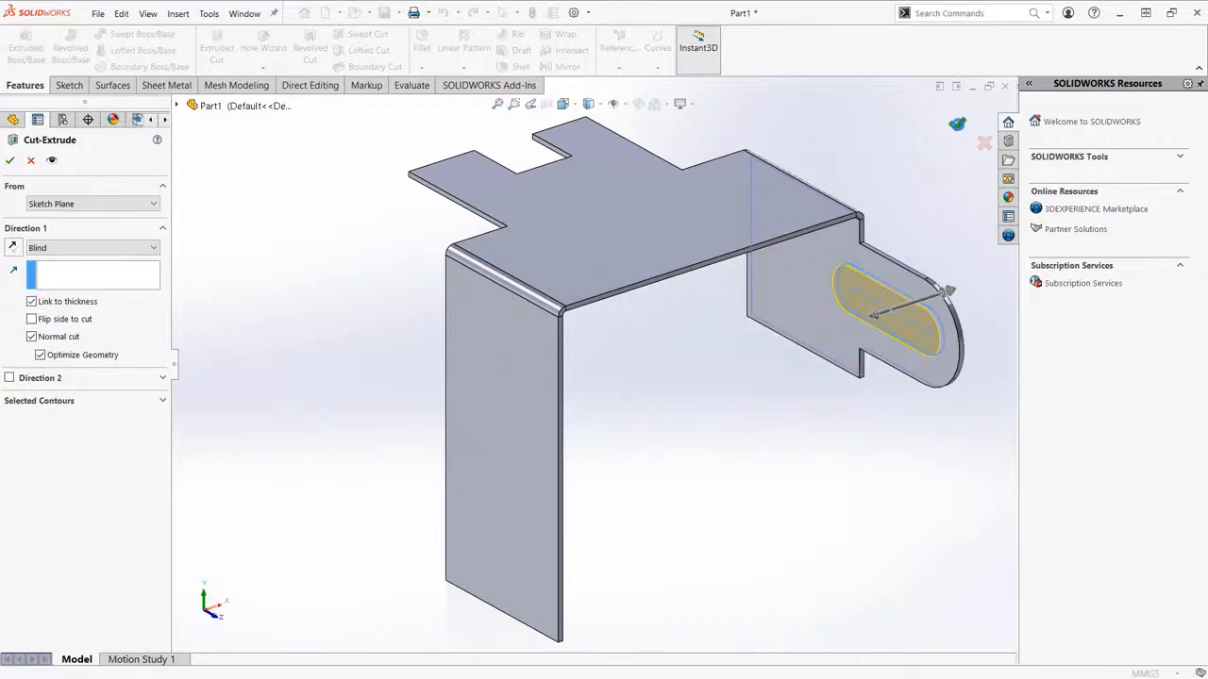
middle_drag(849, 396, 759, 460)
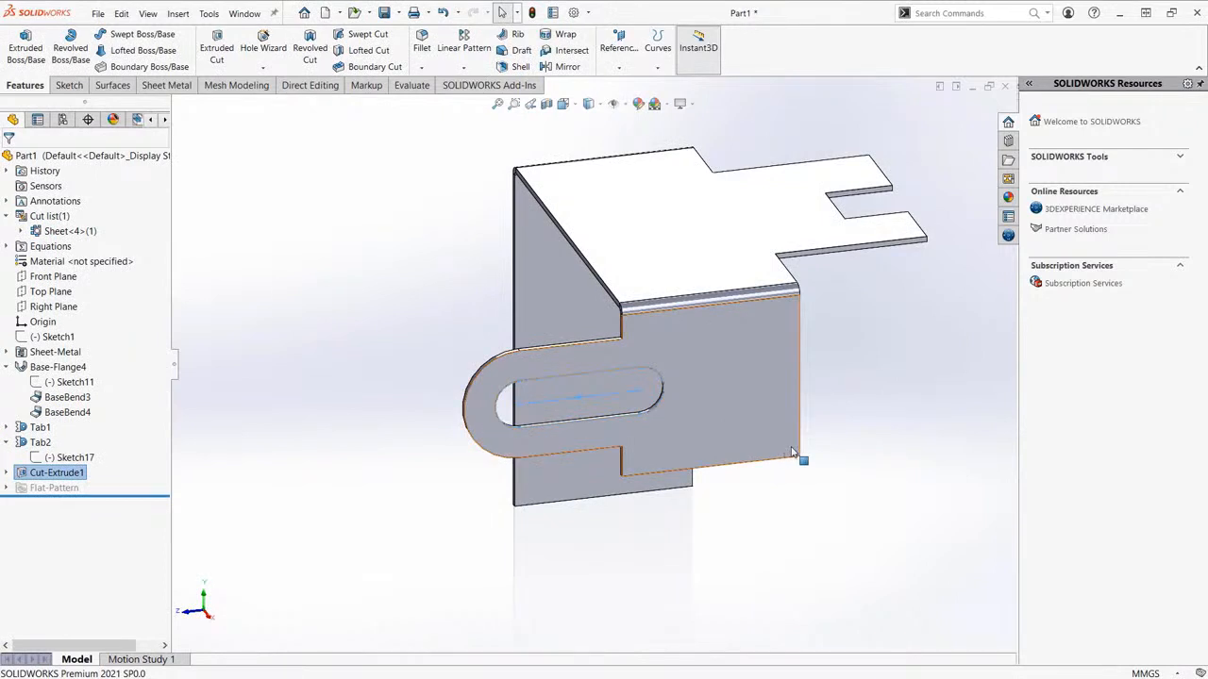
Start an Edge Flange on the lower outside edge of the longer leg.
middle_drag(834, 425, 857, 431)
click(833, 370)
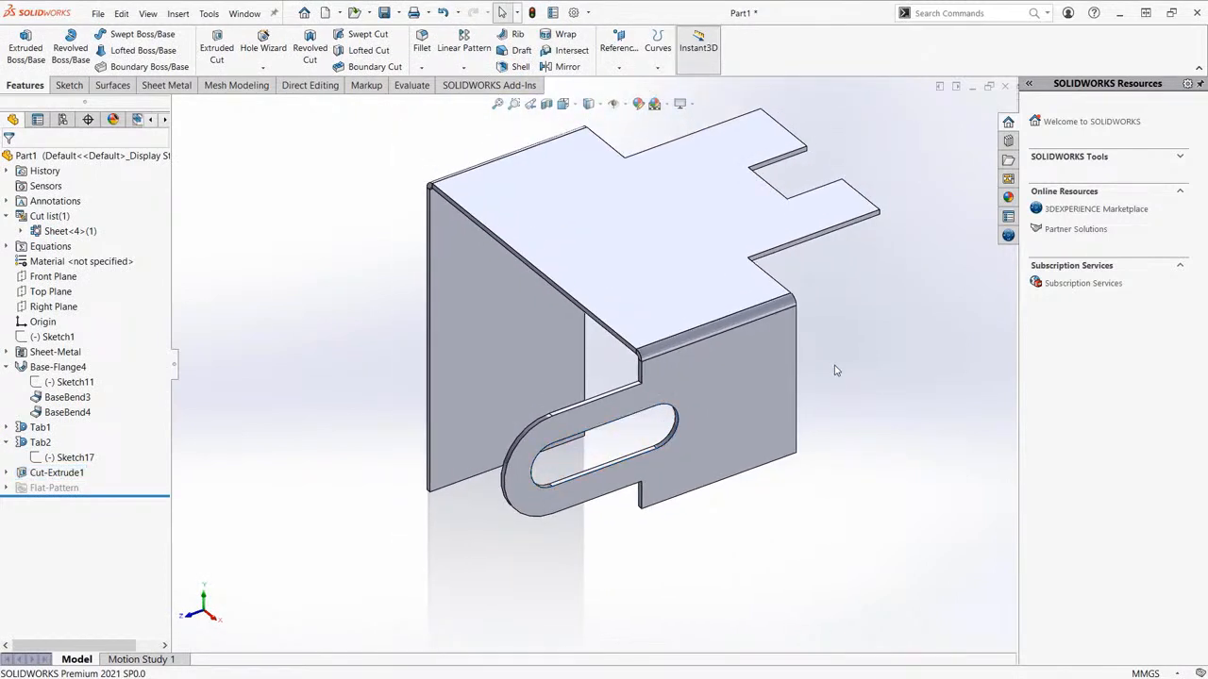
key(ctrl+7)
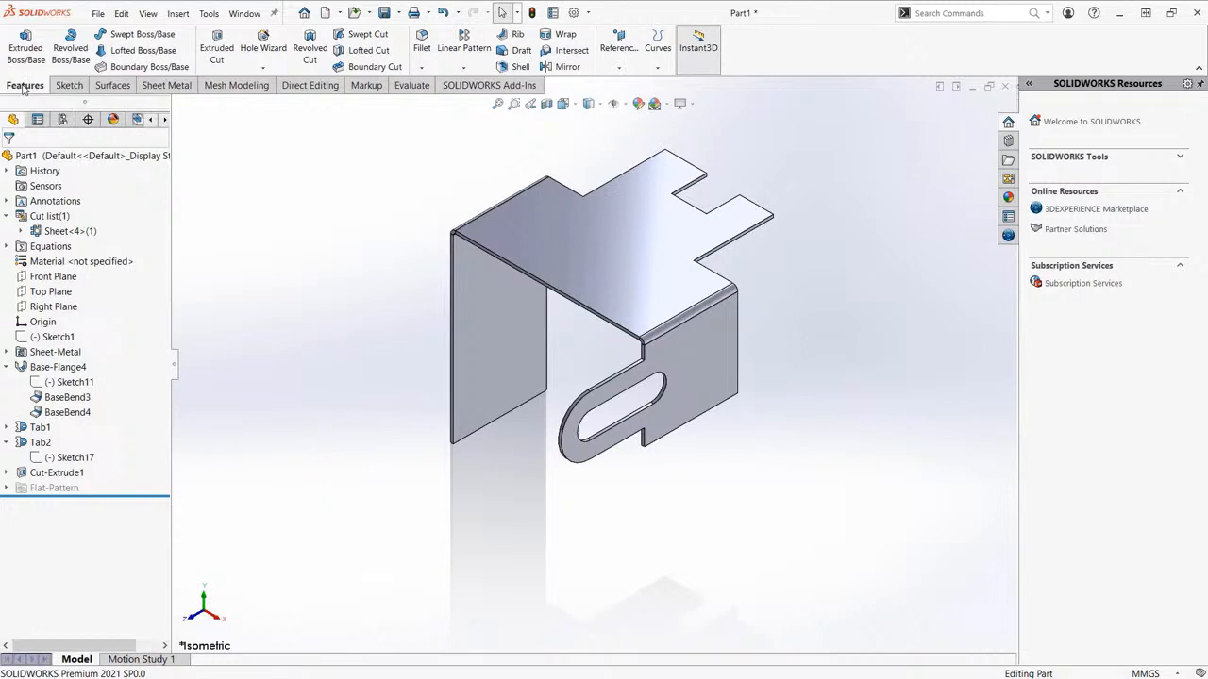
click(163, 87)
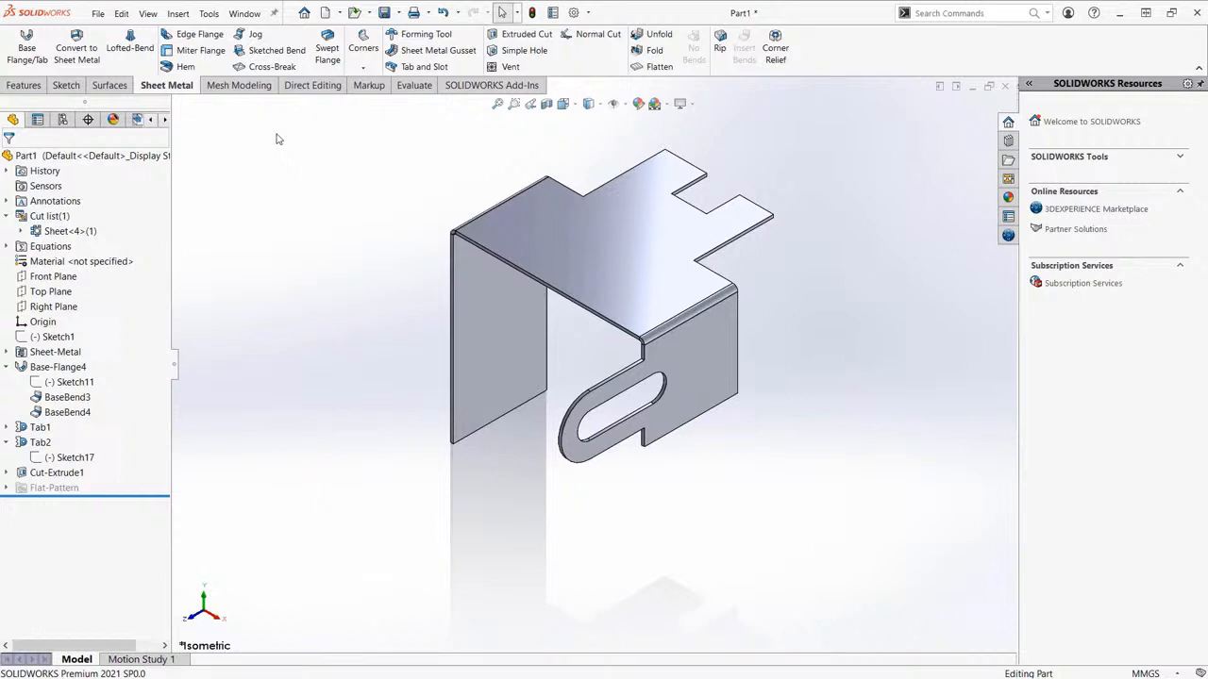
click(200, 37)
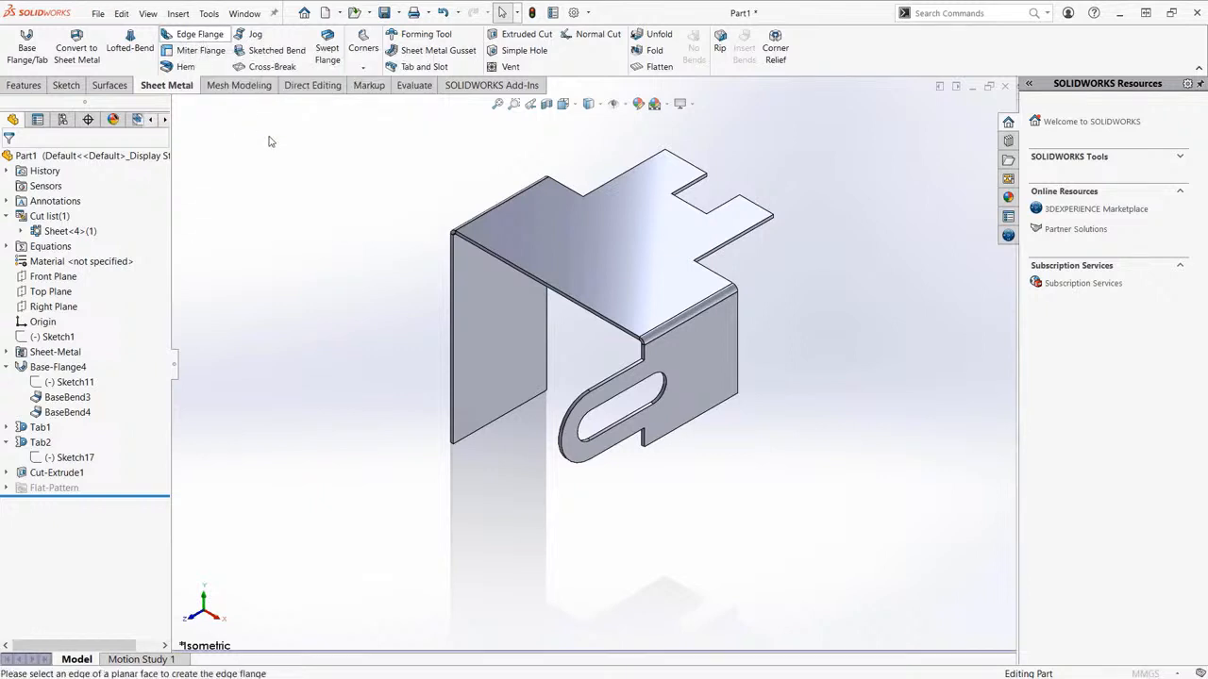
middle_drag(382, 321, 636, 331)
scroll(566, 460, down, 5)
scroll(566, 461, up, 5)
scroll(568, 472, down, 1)
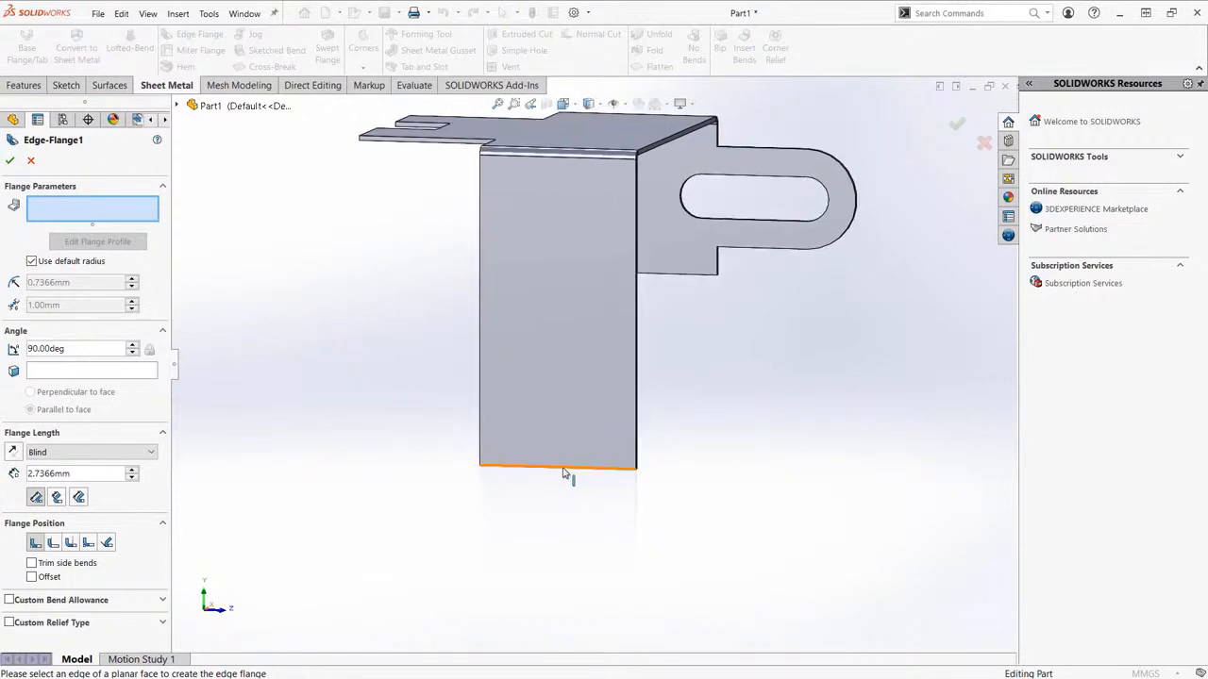
click(566, 469)
Place the edge flange pointing outward from the longer leg with a blind length of 12 mm.
middle_drag(566, 477, 480, 480)
scroll(450, 474, down, 5)
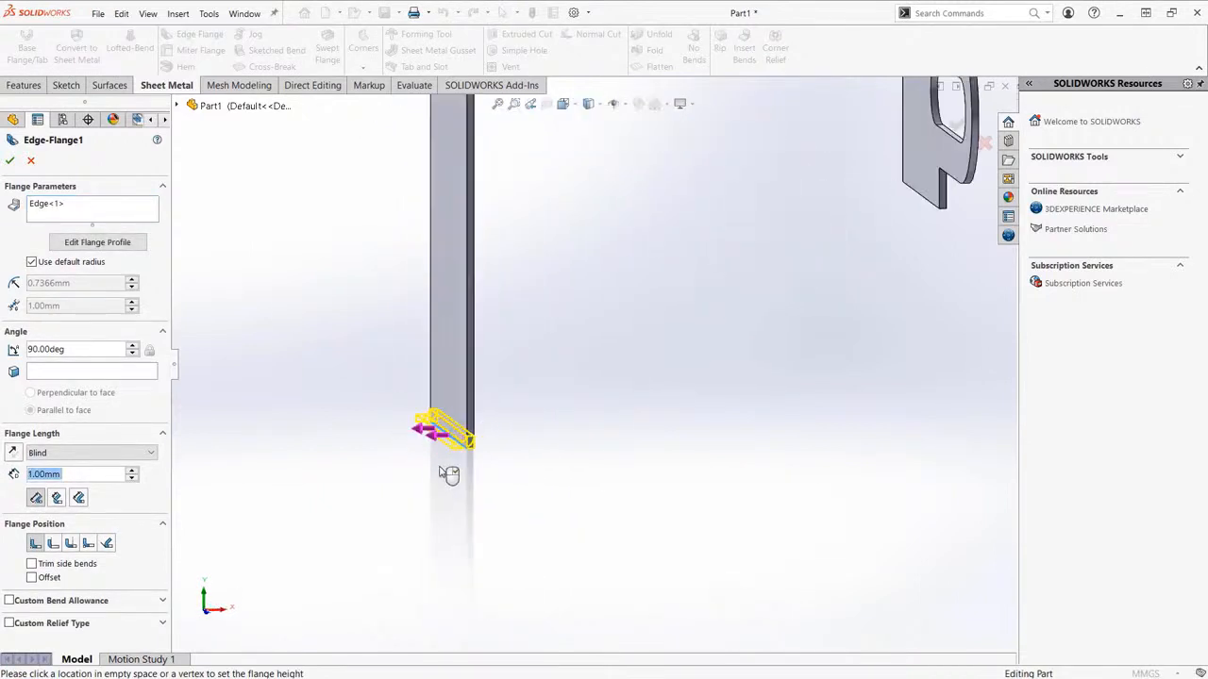
scroll(613, 413, down, 2)
ctrl+middle_drag(688, 415, 806, 468)
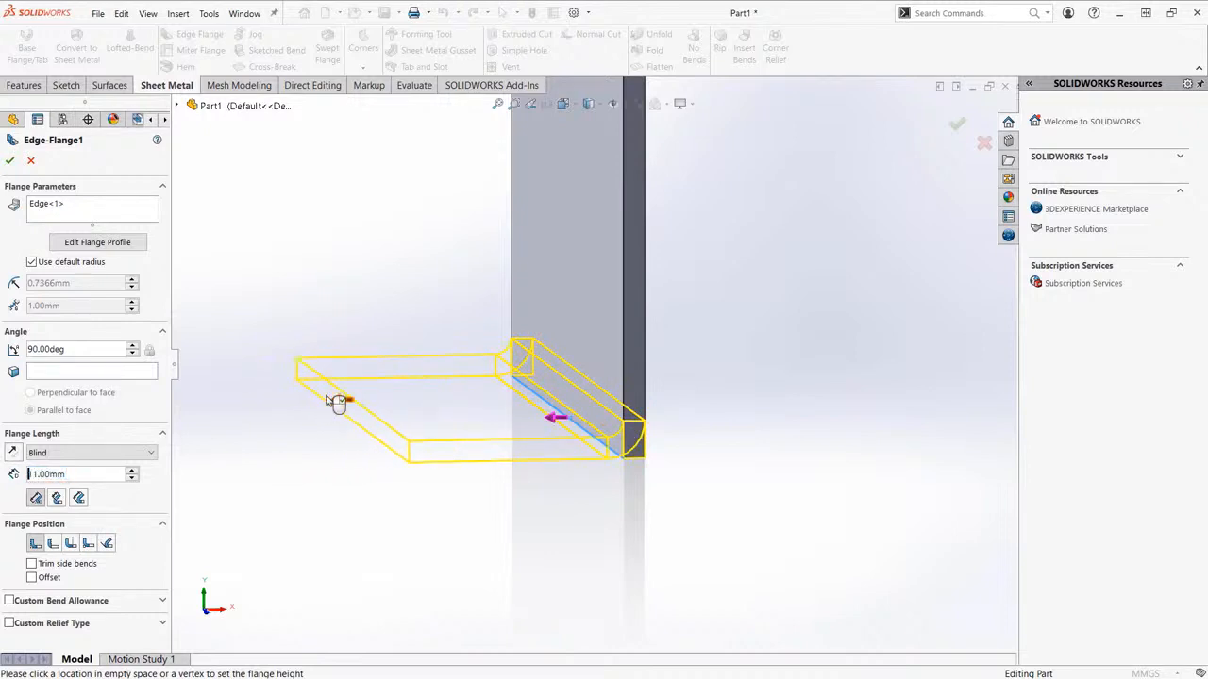
click(322, 402)
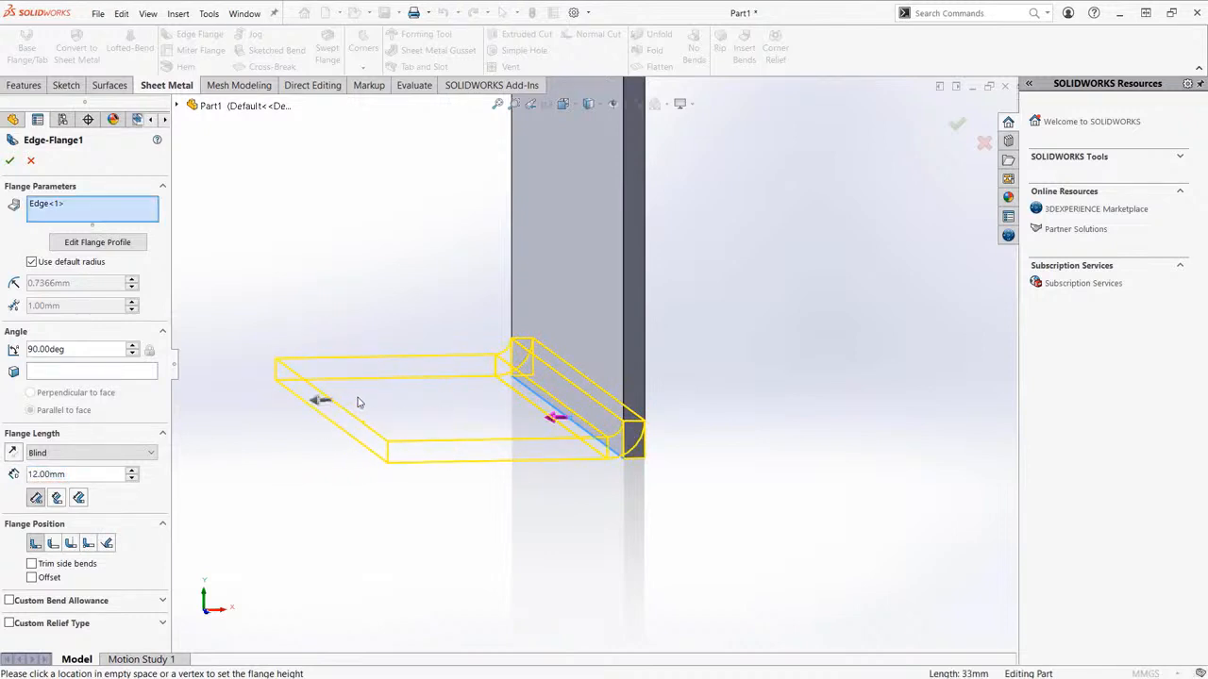
ctrl+middle_drag(395, 393, 508, 382)
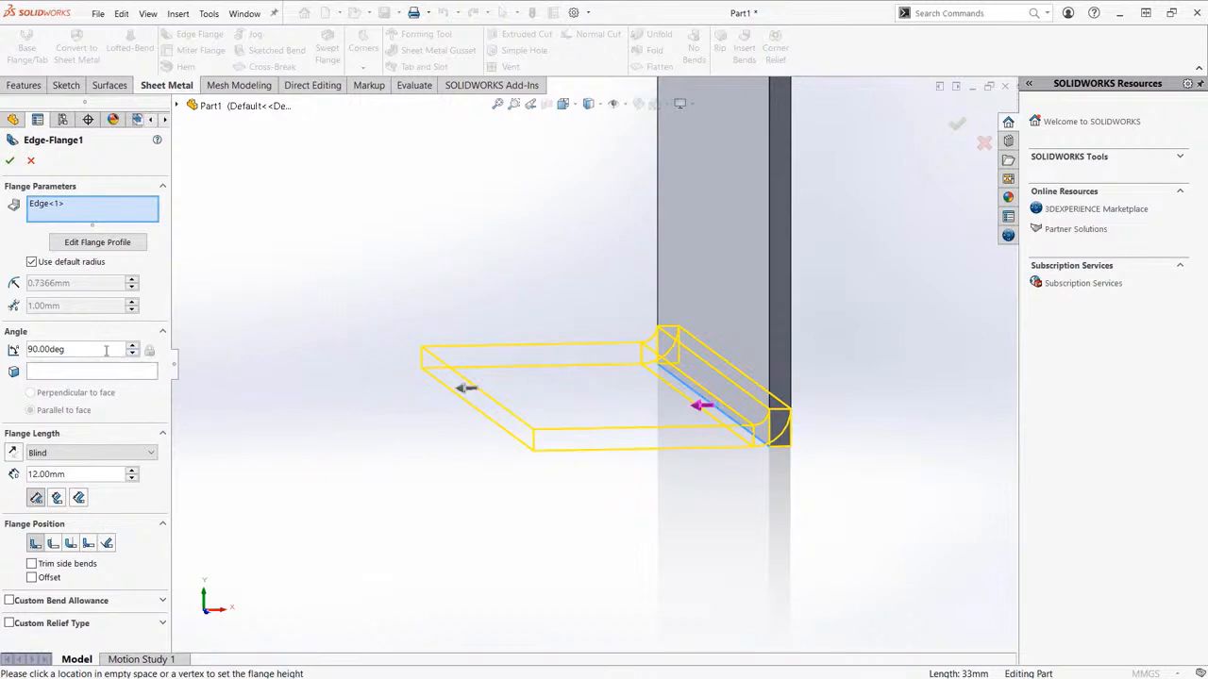
Try flange angles between 103 and 71 degrees and set the angle back to 90 degrees.
drag(106, 350, 27, 346)
click(133, 348)
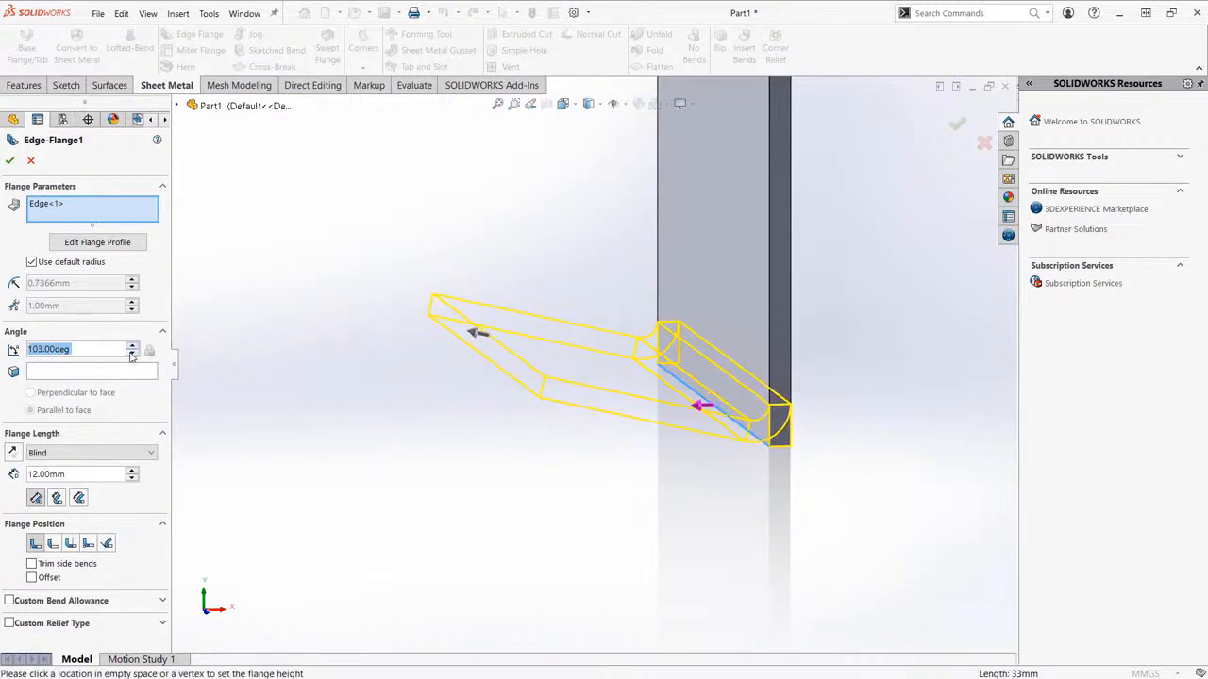
click(133, 356)
click(133, 356)
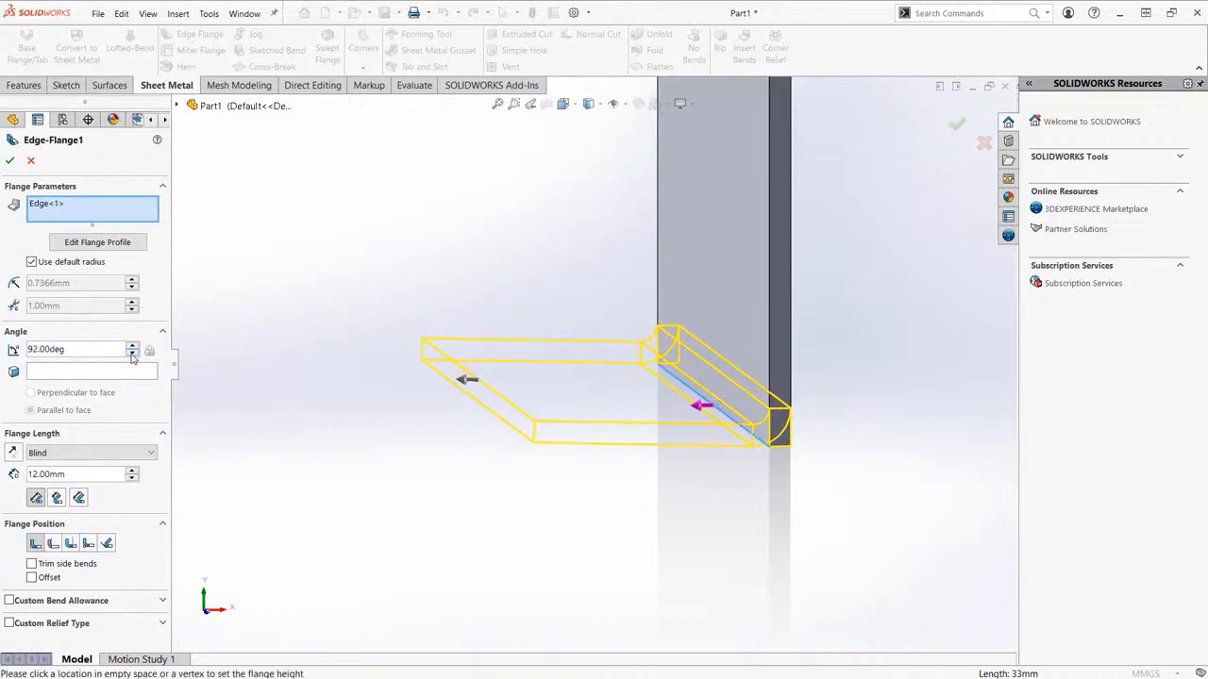
click(132, 355)
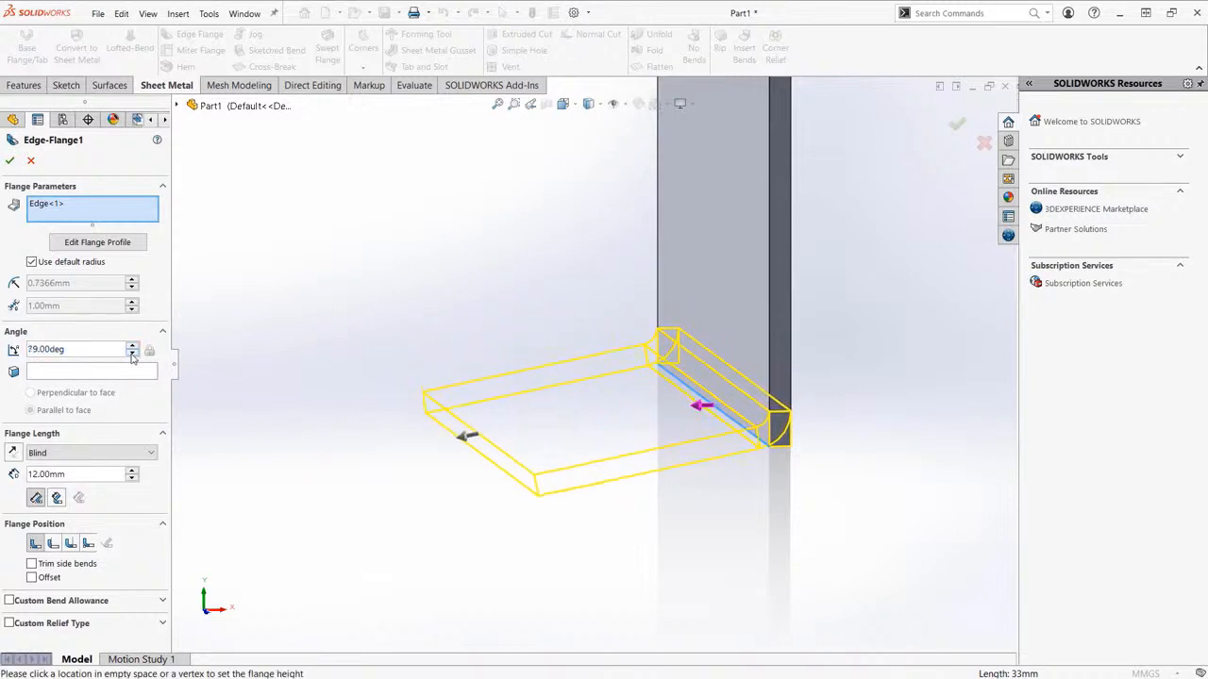
click(132, 355)
click(133, 354)
click(132, 354)
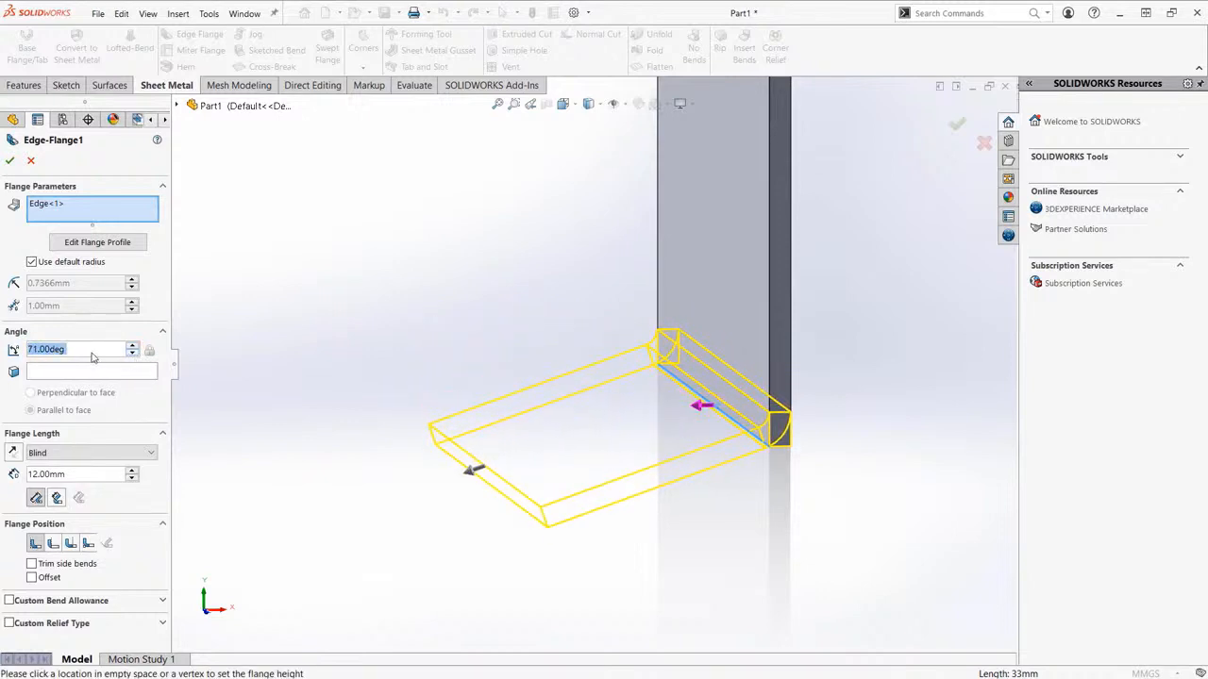
drag(95, 349, 25, 348)
text(90)
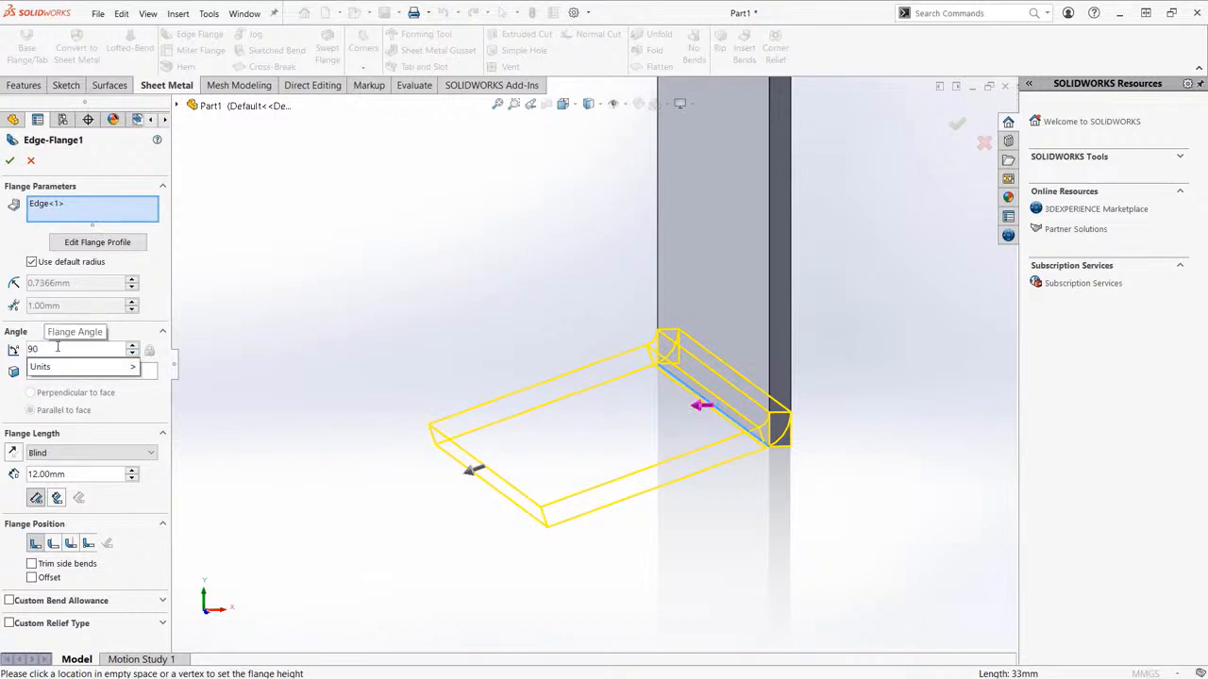
key(Return)
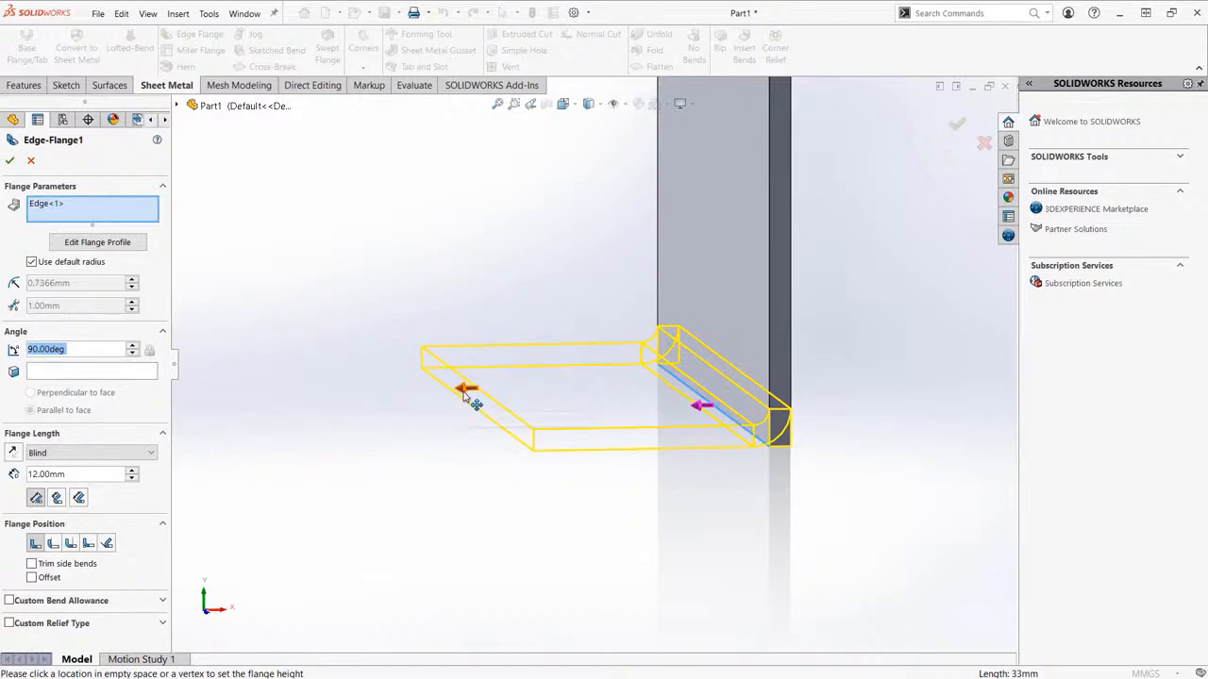
Set the edge flange's length to 5 mm.
click(92, 475)
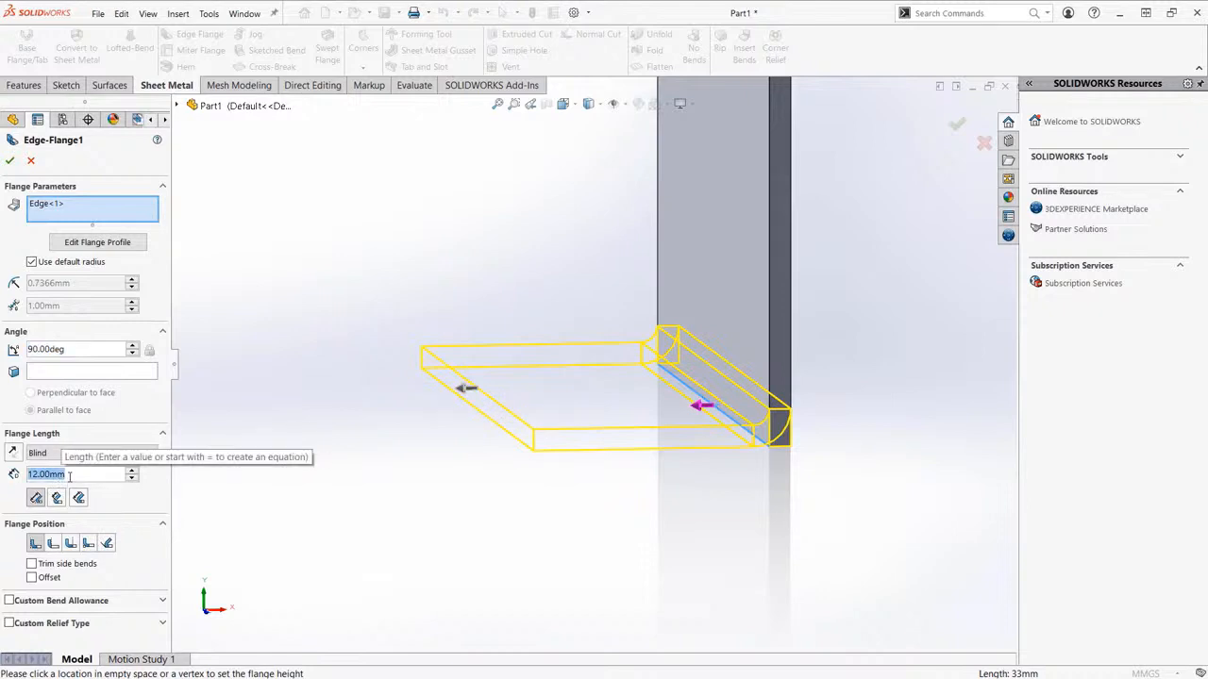
text(5)
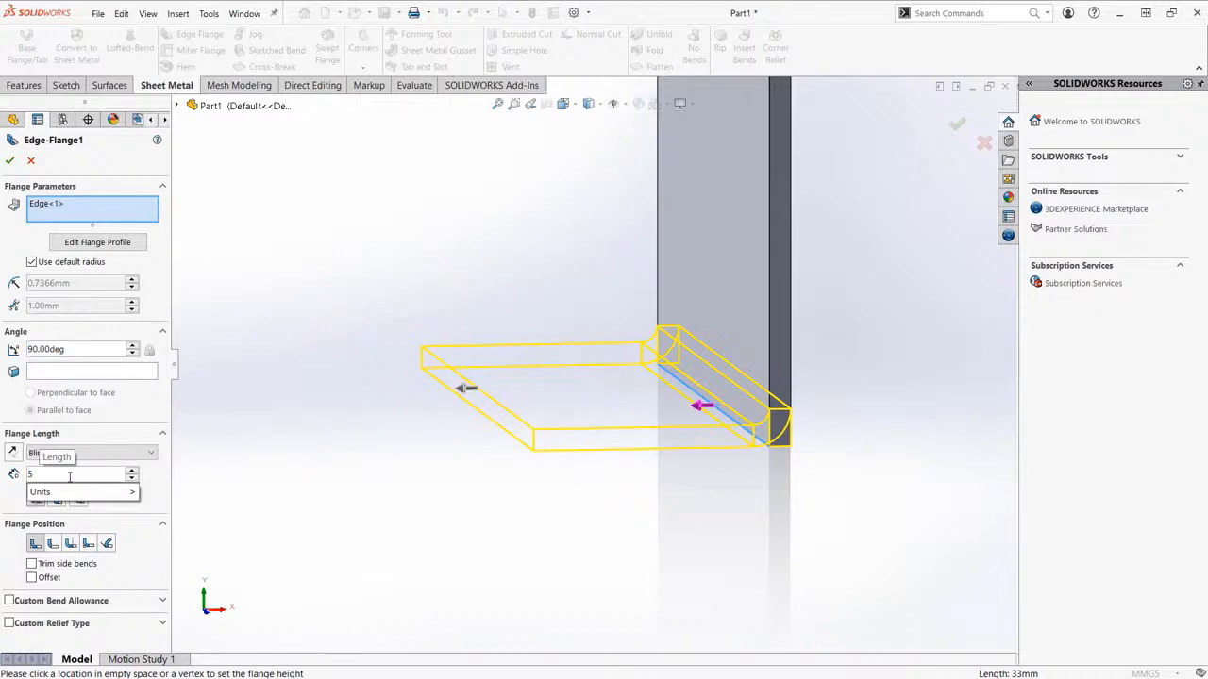
key(Return)
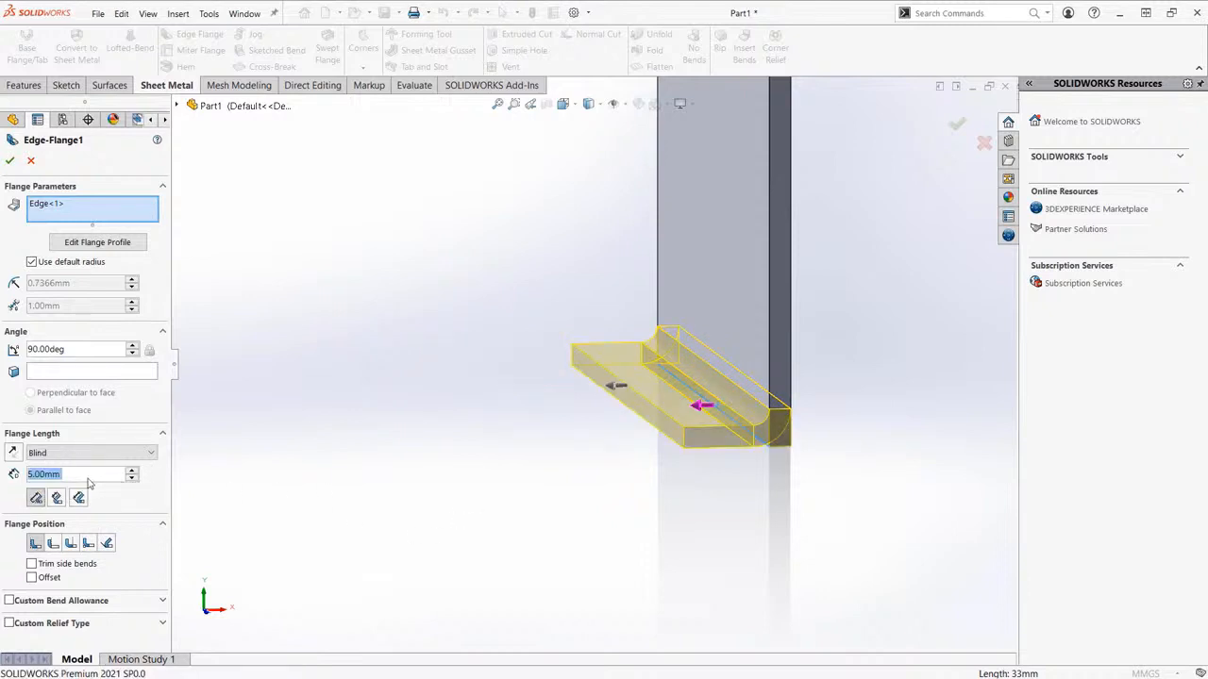
Set the edge flange's length to 10 mm.
click(89, 474)
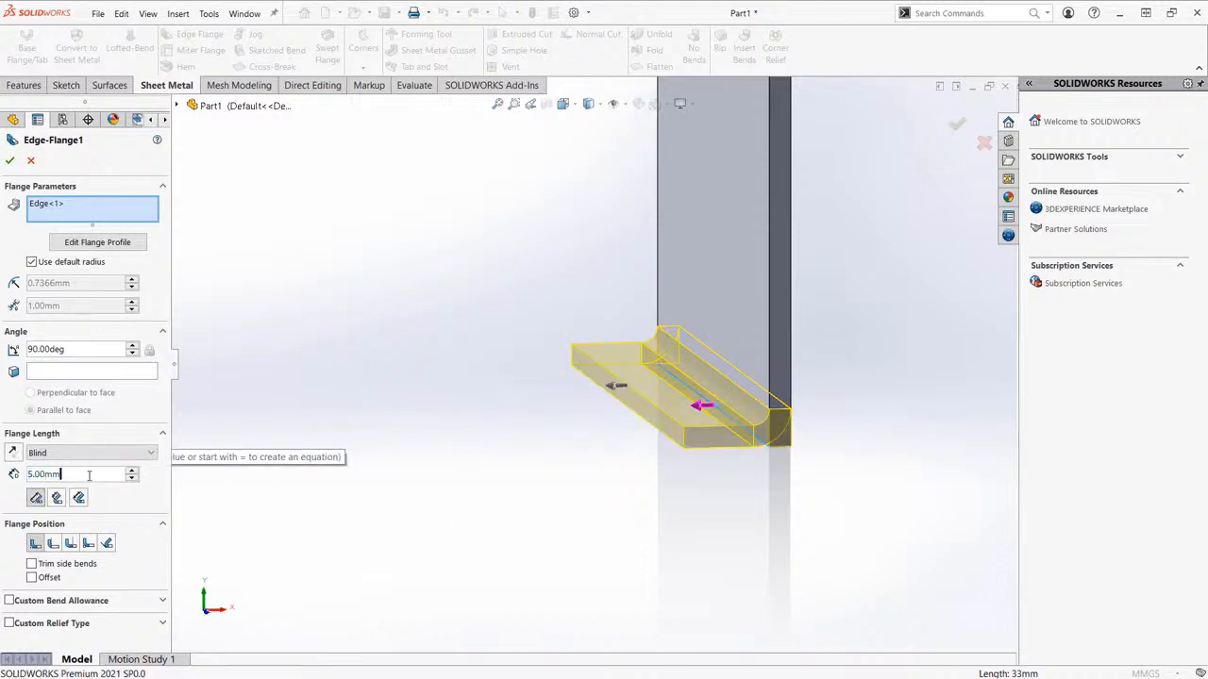
key(ctrl+a)
text(10)
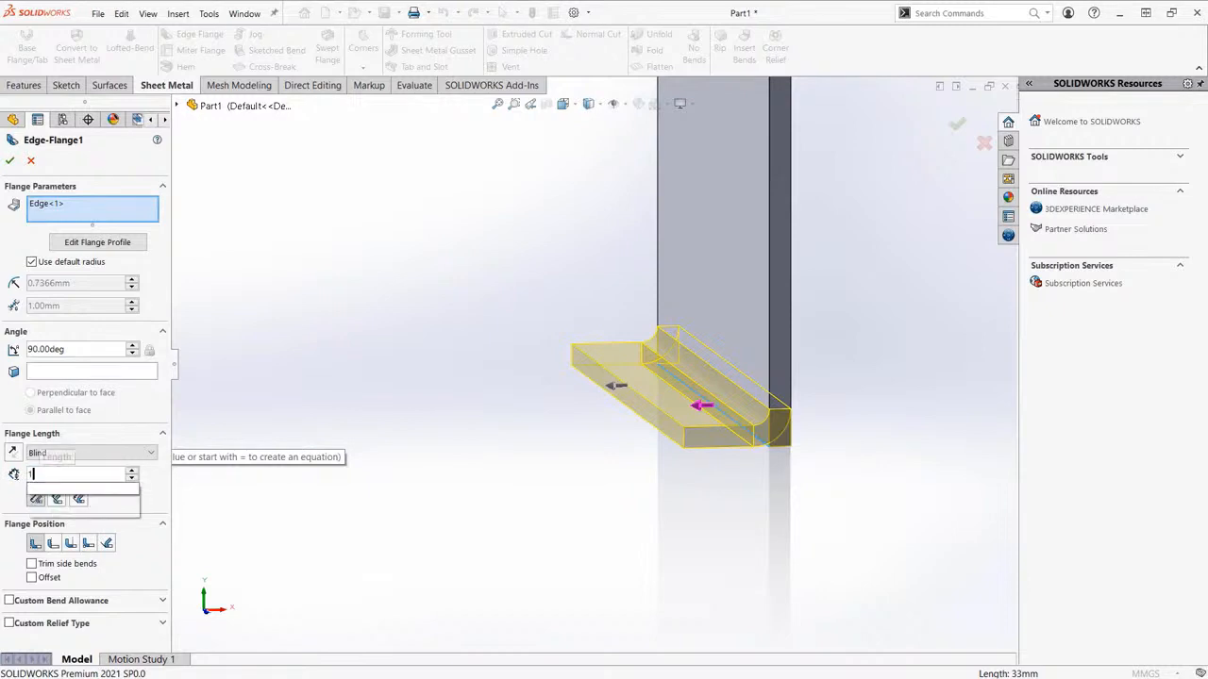
key(Return)
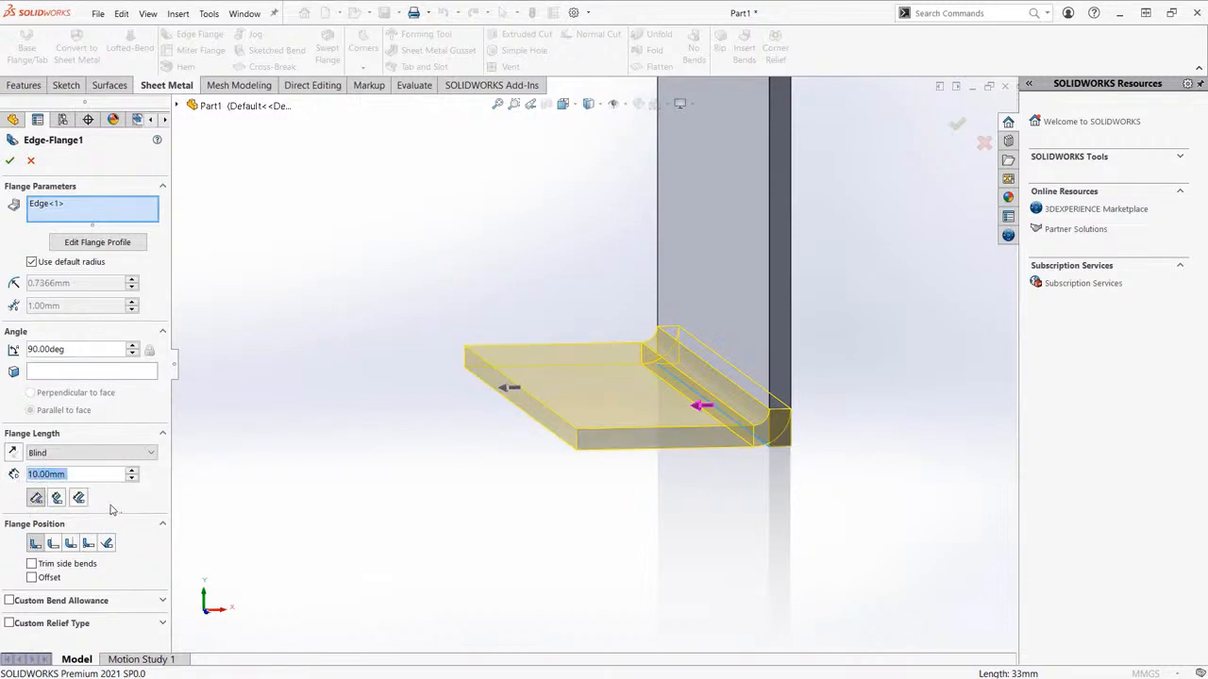
Try the Inner Virtual Sharp and Tangent Bend length references and return to Outer Virtual Sharp.
click(56, 498)
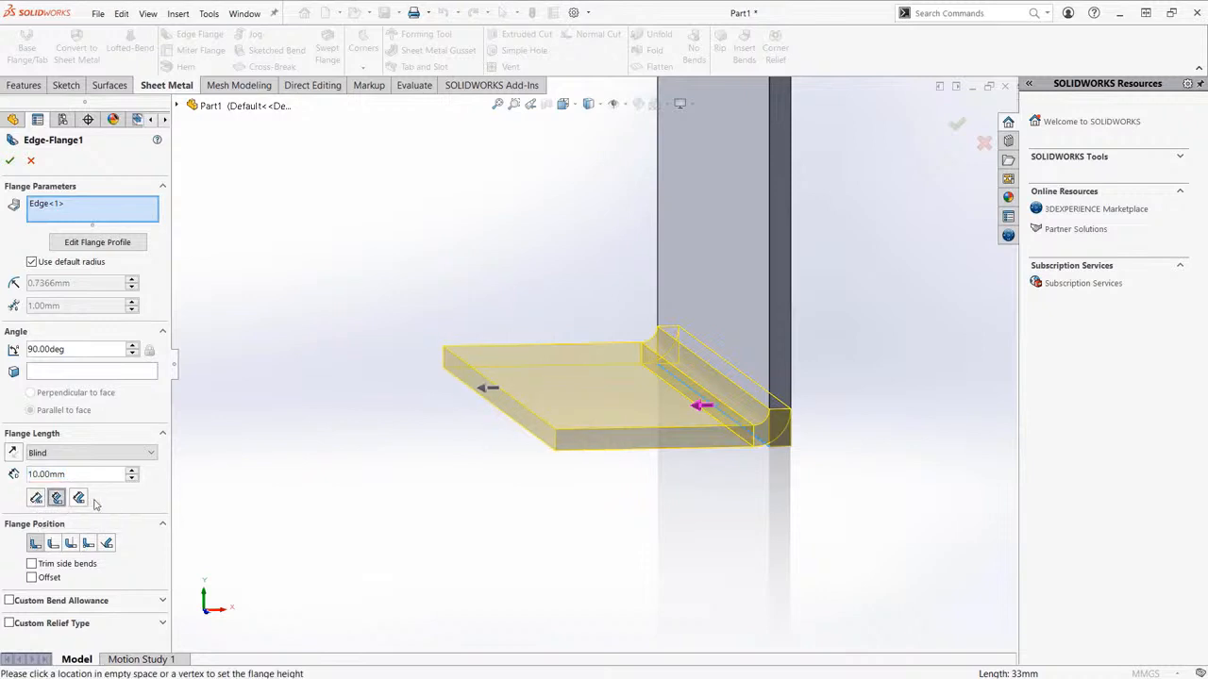
click(79, 498)
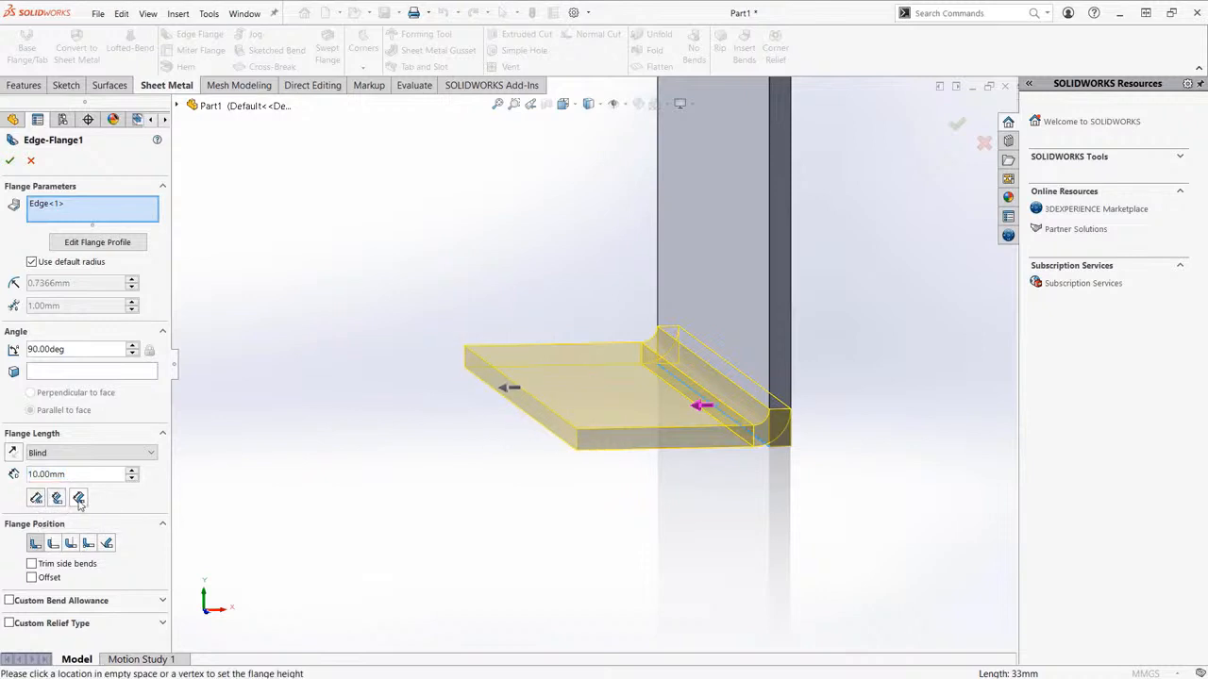
click(57, 500)
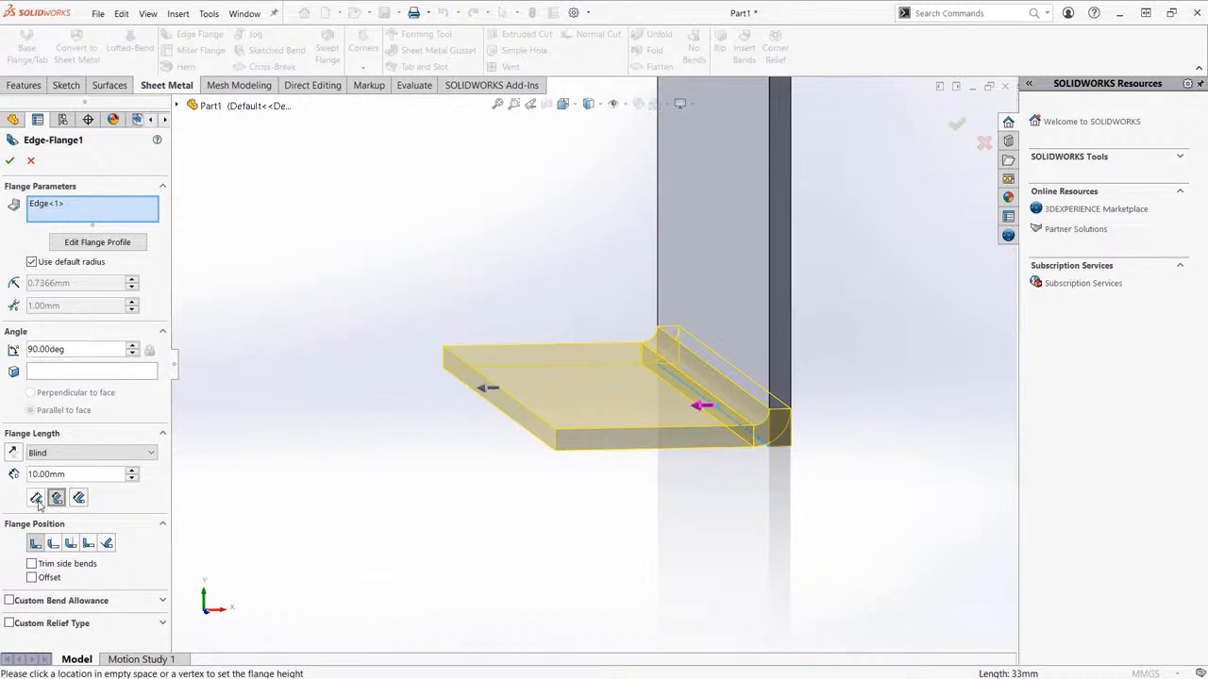
click(36, 499)
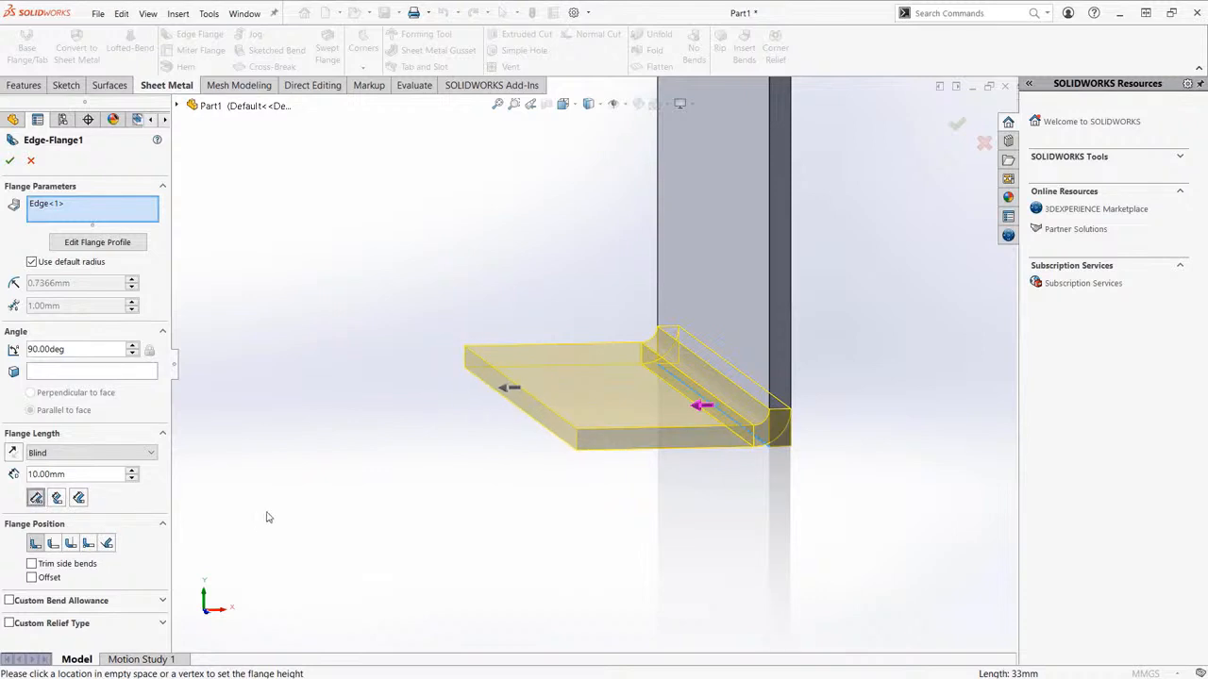
Try each alternative flange position, from Material Outside to Tangent to Bend, and return to Material Inside.
mouse_move(344, 502)
middle_down()
mouse_move(327, 482)
mouse_move(338, 493)
middle_up()
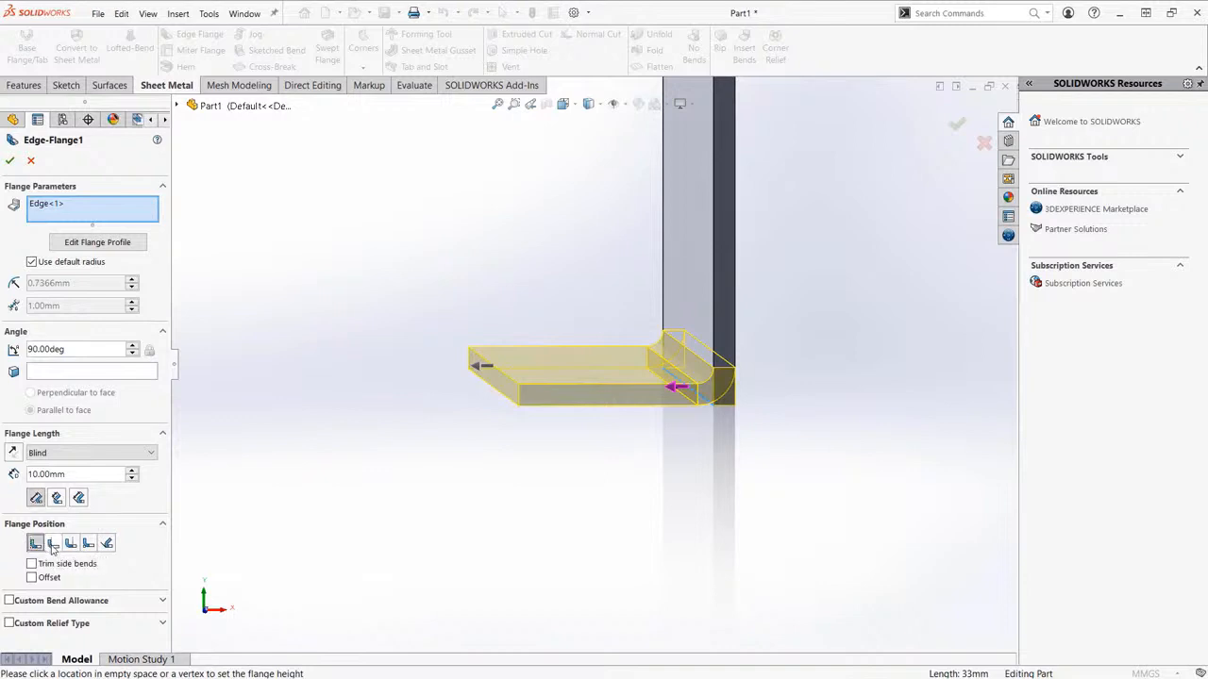
click(53, 546)
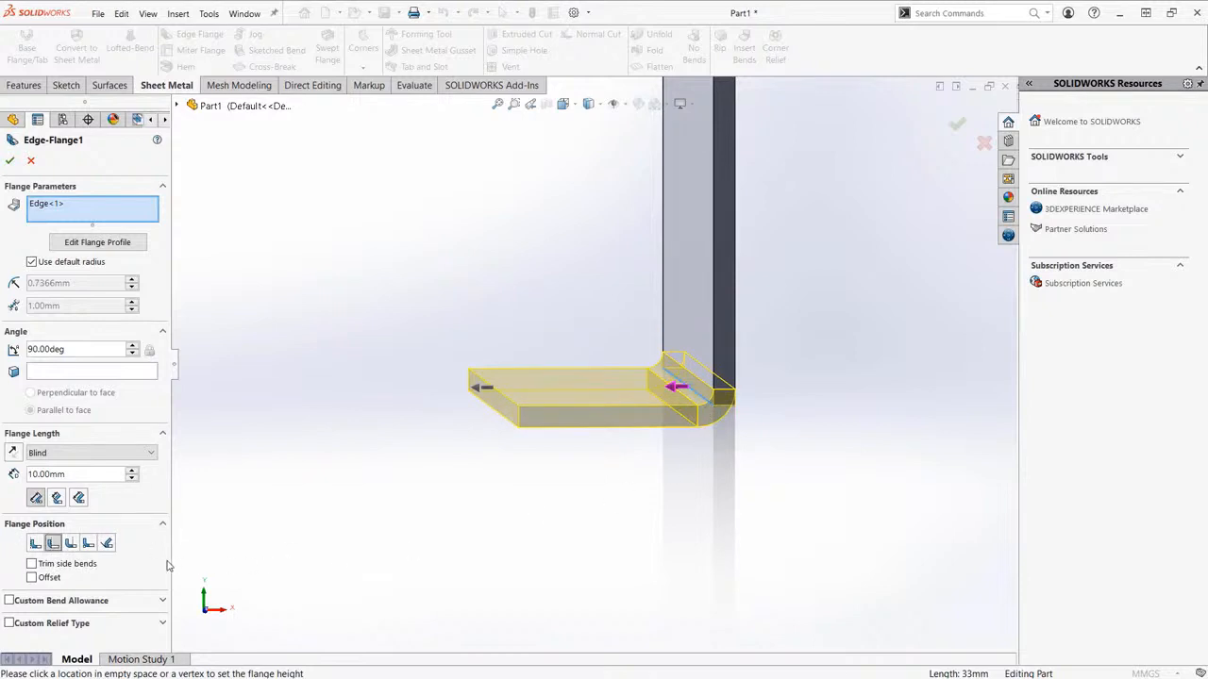
click(71, 544)
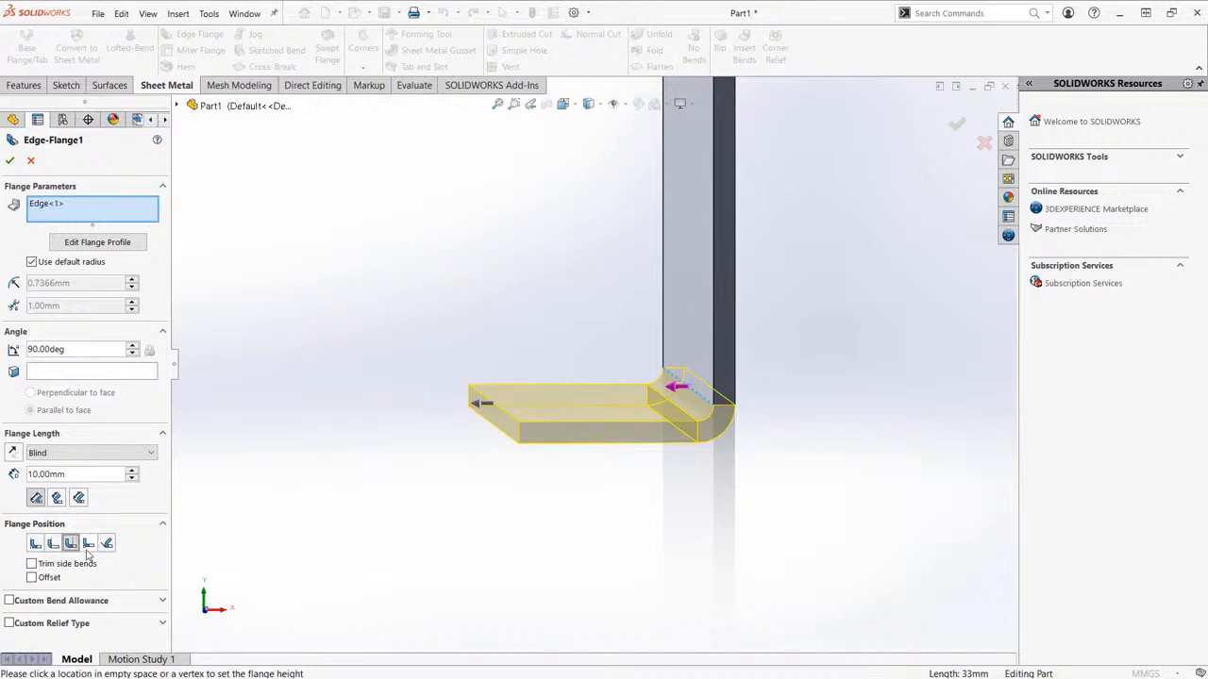
click(89, 545)
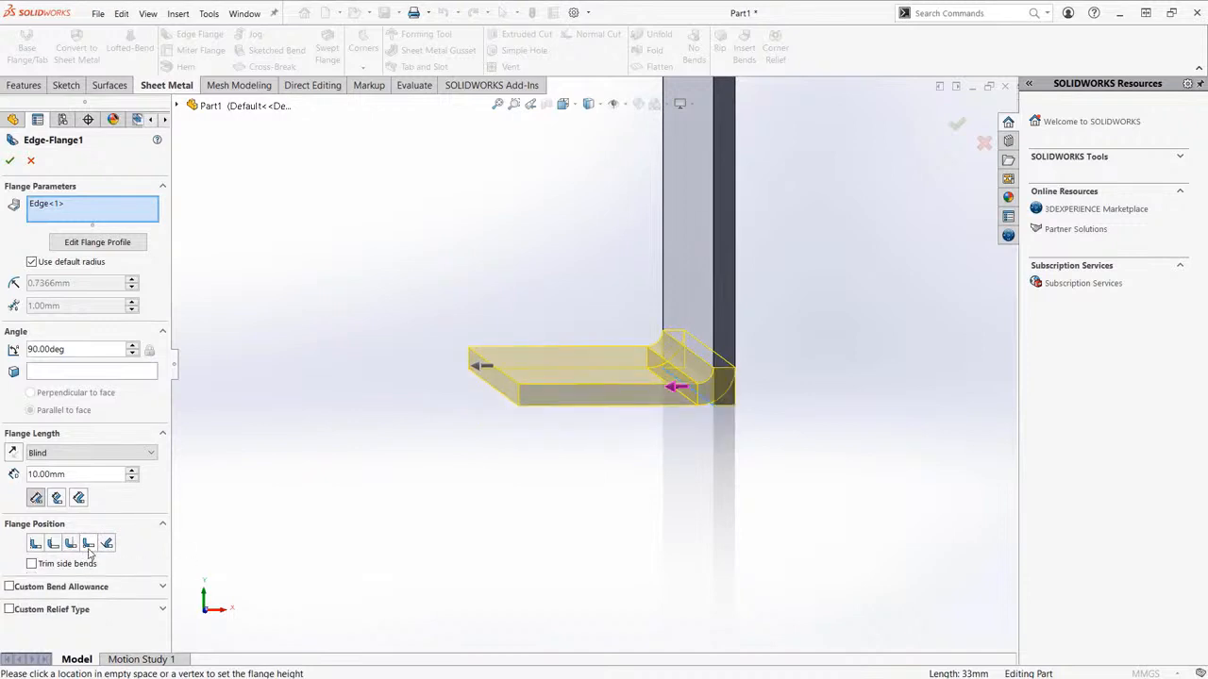
click(106, 544)
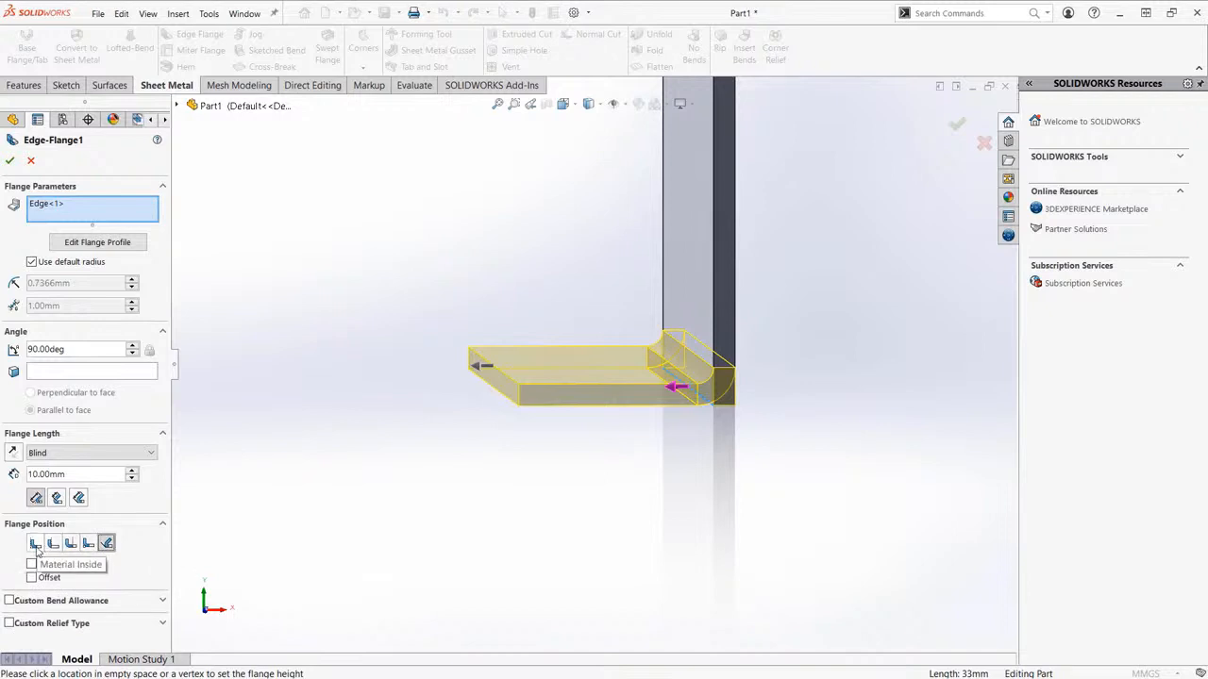
click(35, 547)
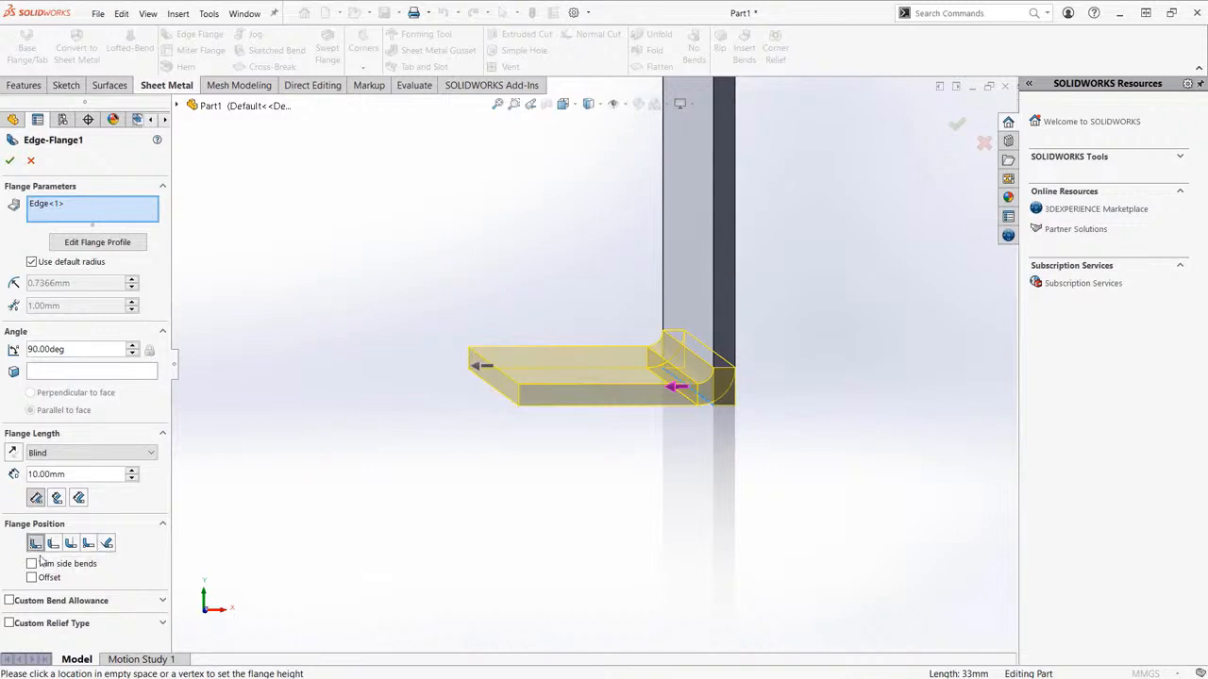
Try the Trim side bends option on the edge flange, turn it off again, and enable the flange position offset.
click(31, 564)
click(31, 564)
click(32, 578)
scroll(603, 444, up, 5)
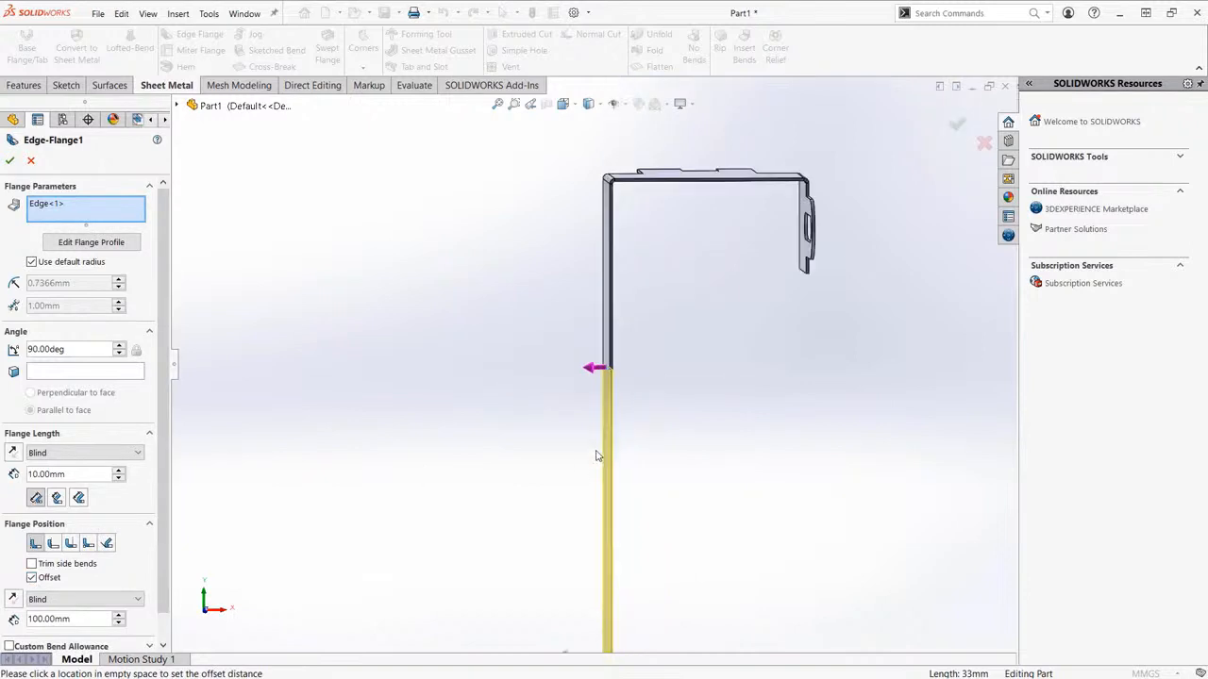
scroll(151, 578, down, 1)
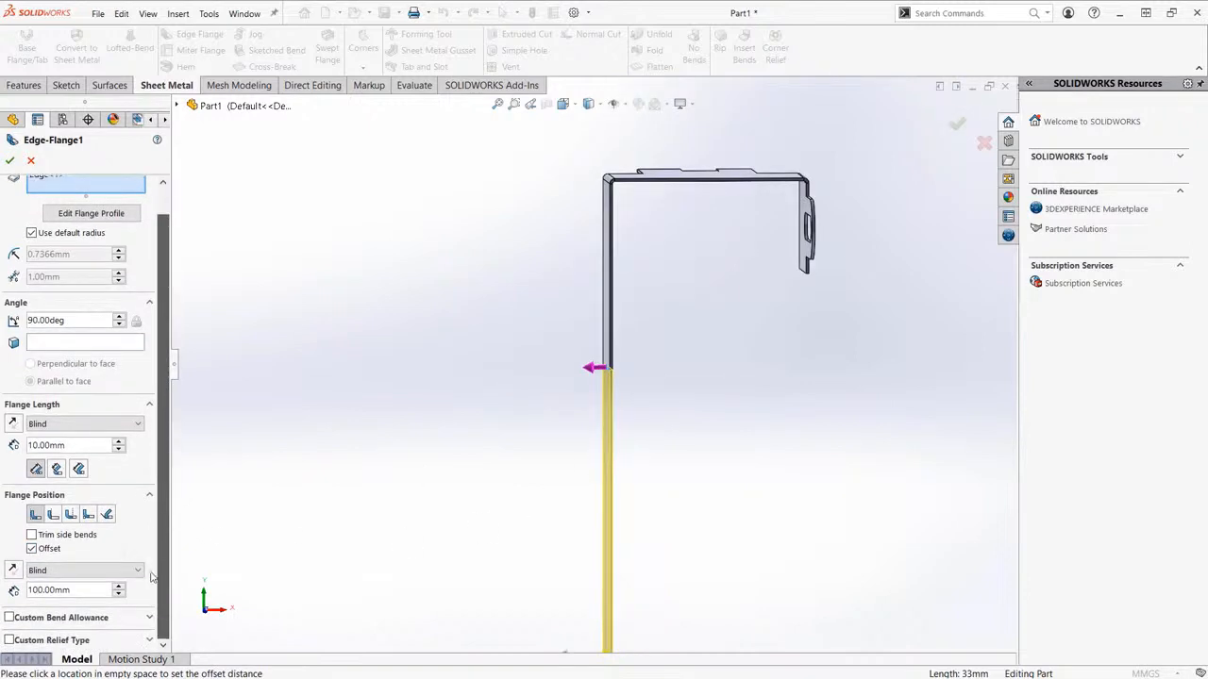
scroll(605, 442, up, 3)
scroll(597, 513, down, 3)
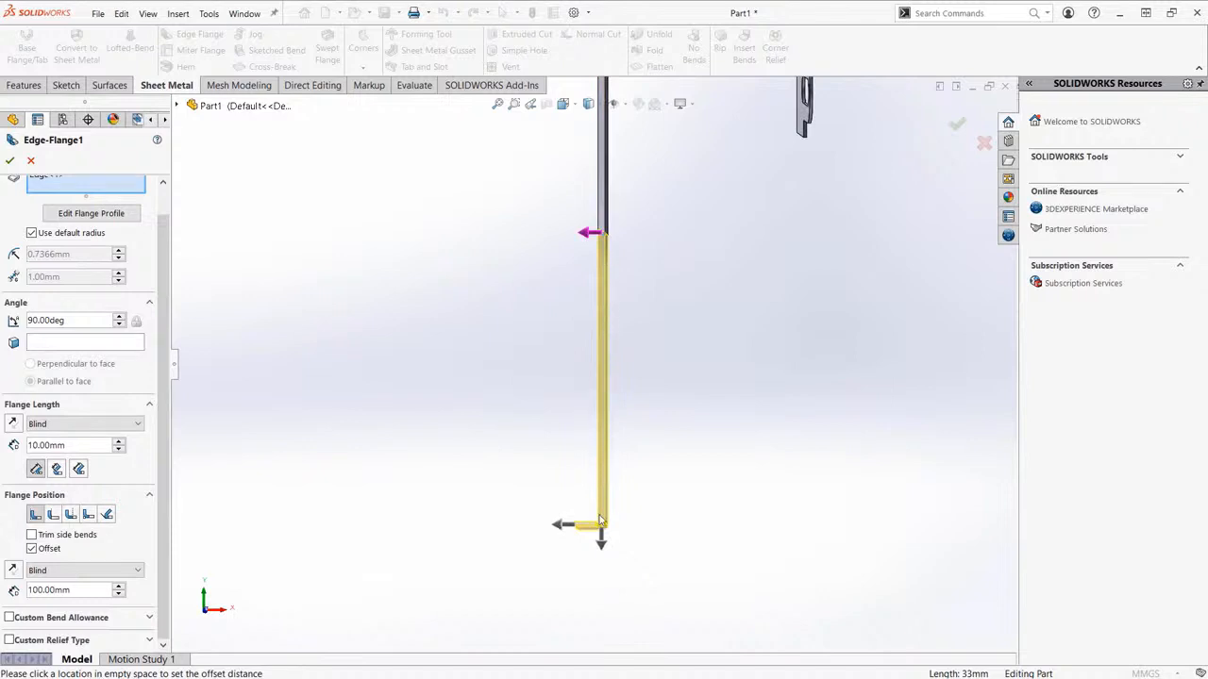
Try a 20 mm blind offset for the edge flange position and turn the offset off.
drag(85, 591, 12, 591)
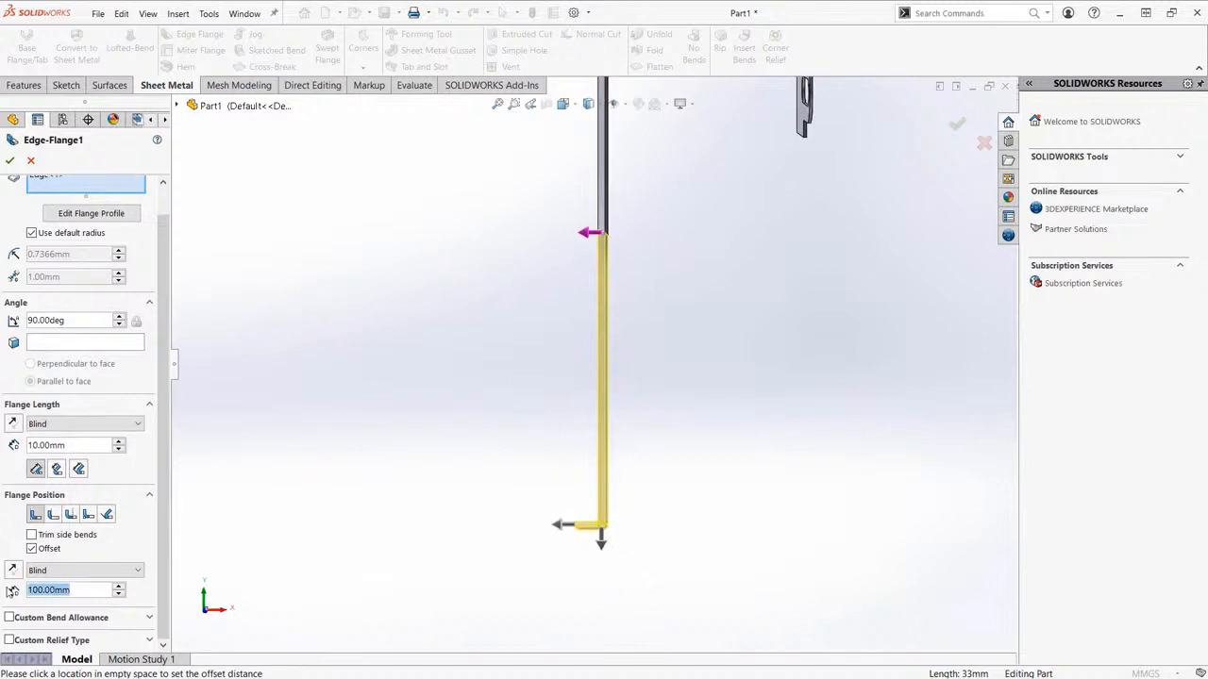
text(20)
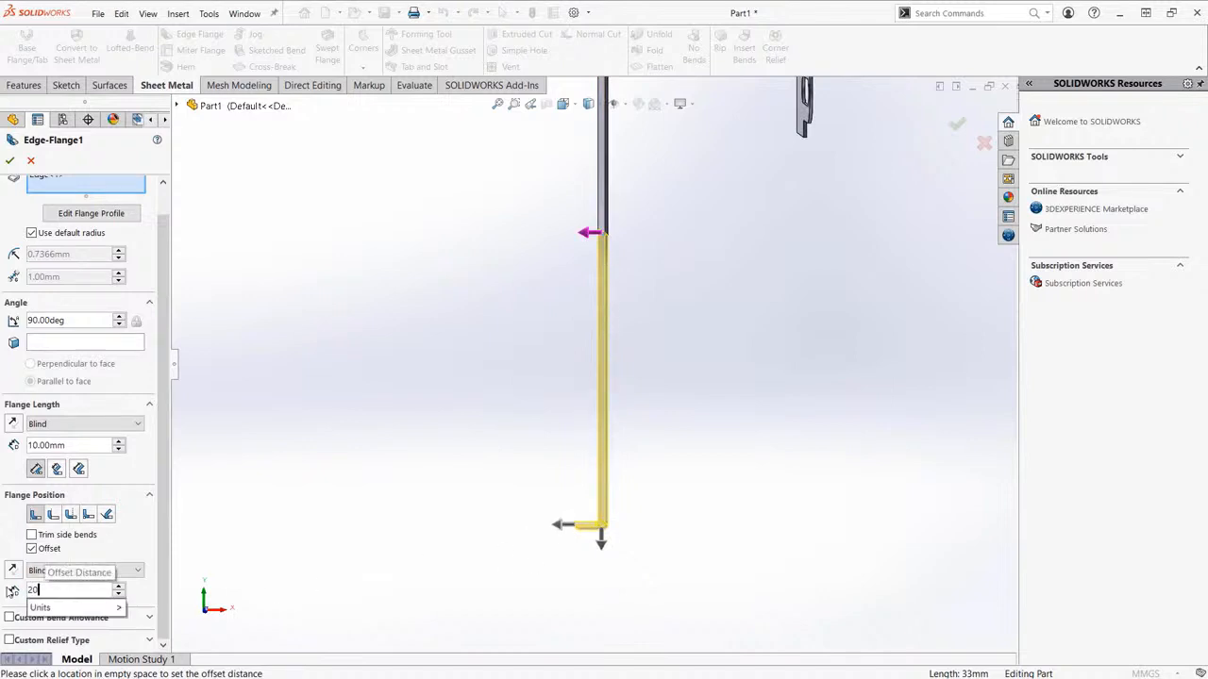
key(Return)
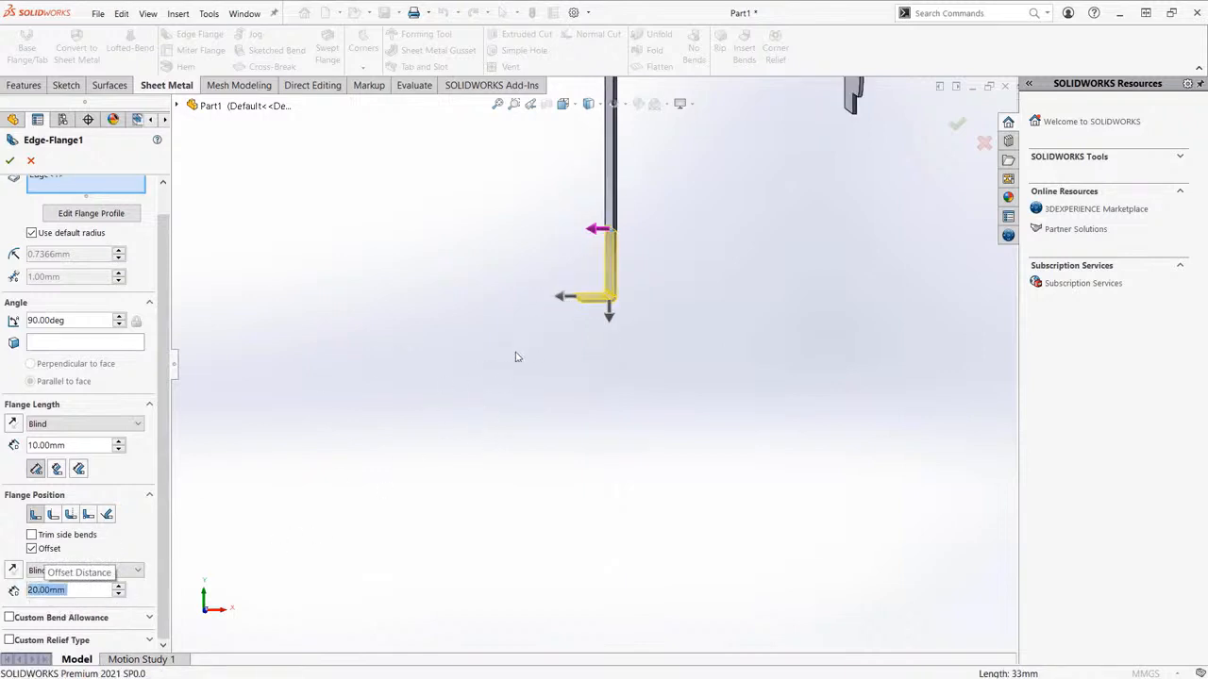
ctrl+middle_drag(518, 353, 488, 484)
click(32, 548)
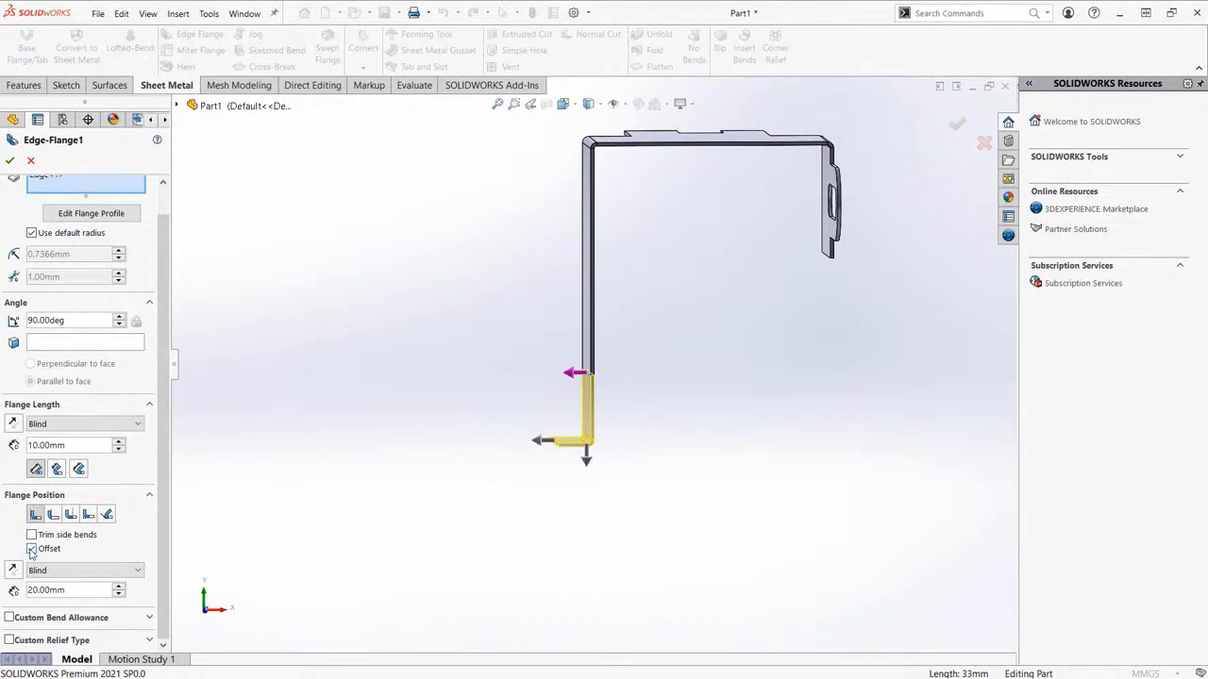
Add the two long vertical side edges of the hanging wall to the edge flange selection.
middle_drag(350, 463, 373, 390)
click(80, 215)
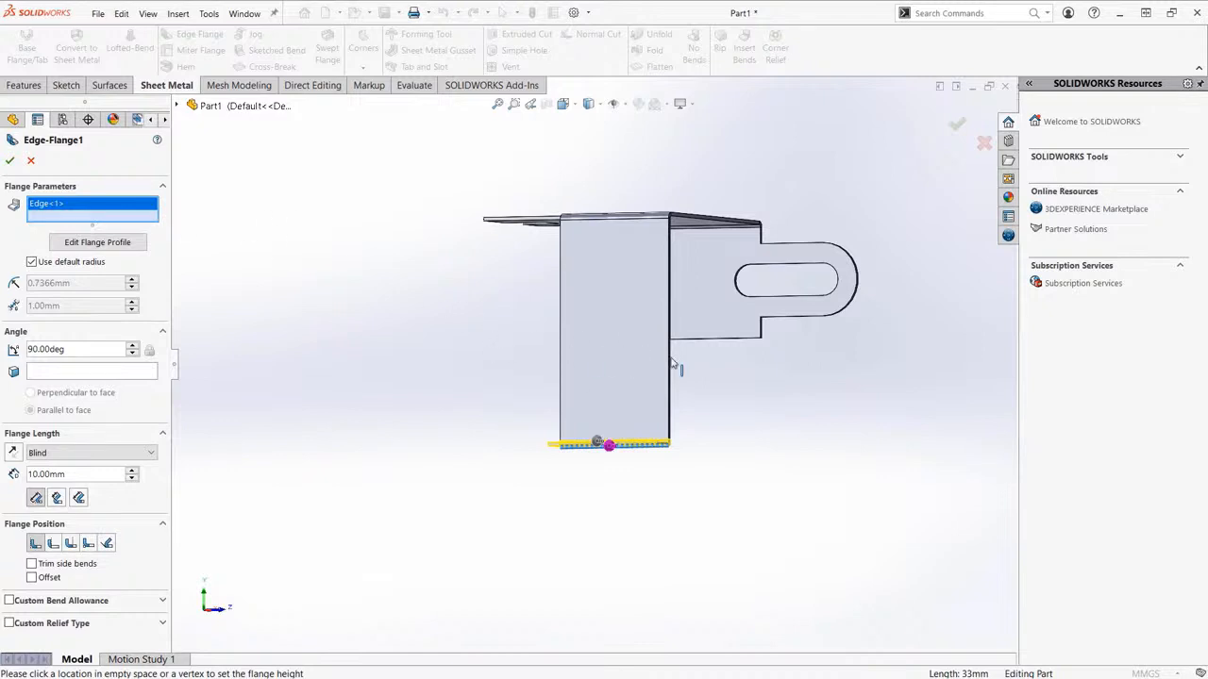
scroll(670, 361, down, 2)
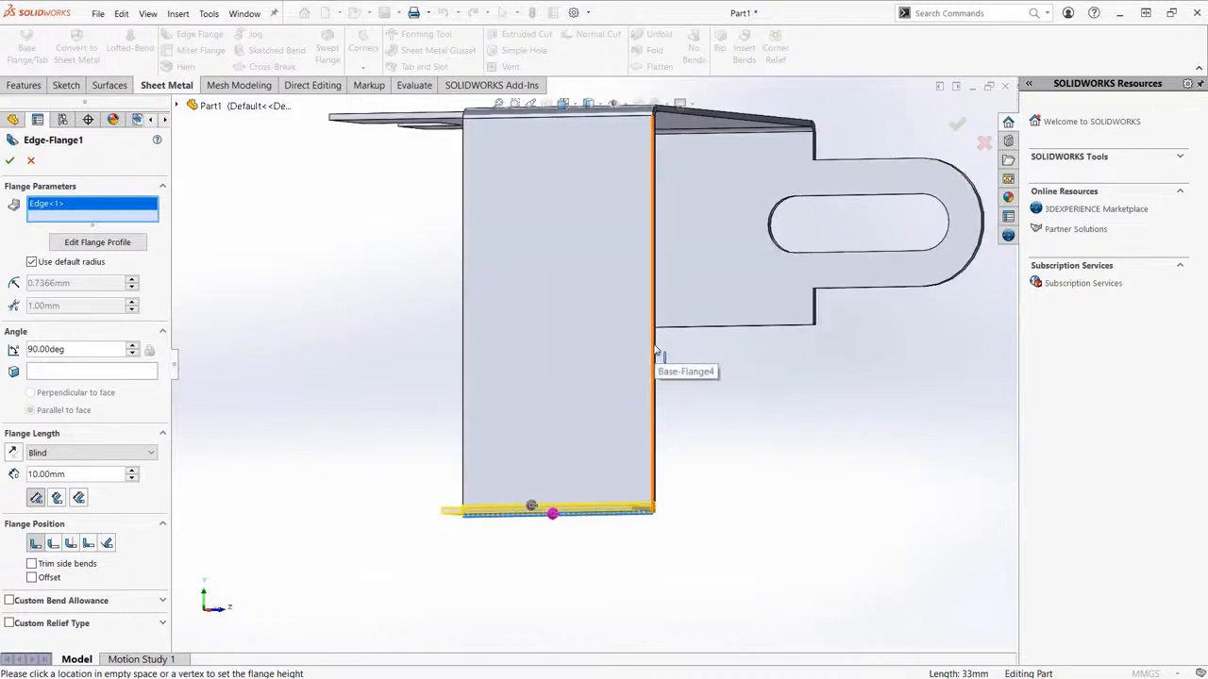
click(655, 351)
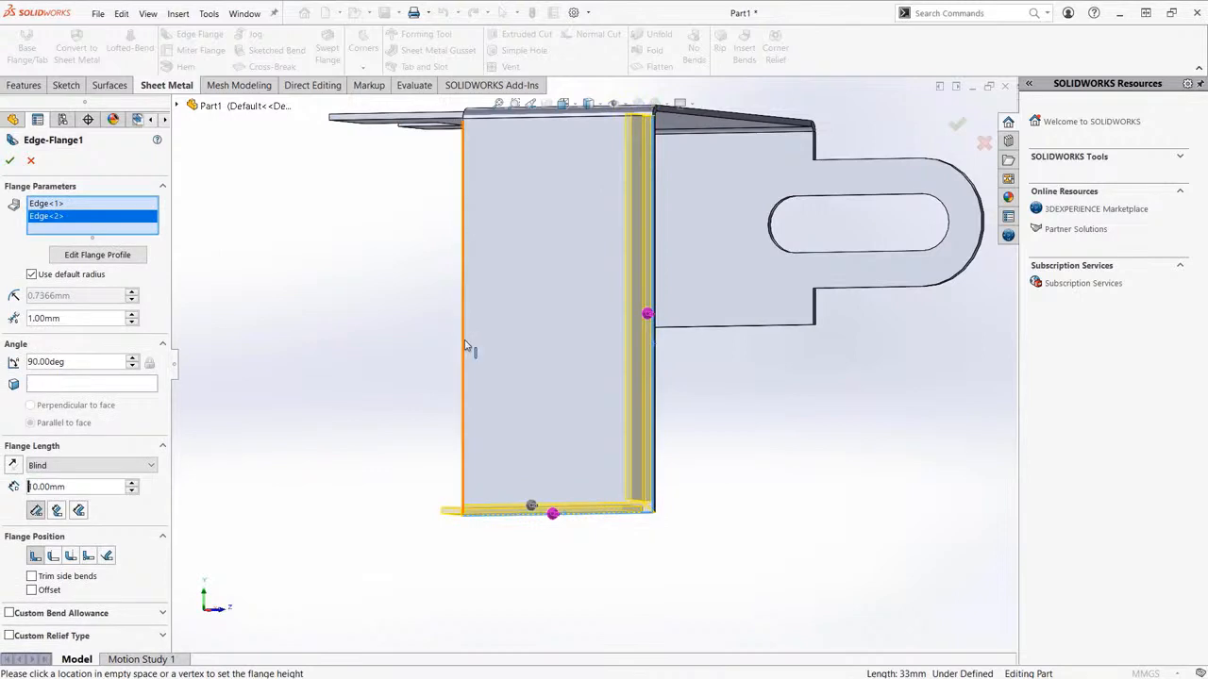
click(466, 349)
middle_drag(504, 366, 566, 406)
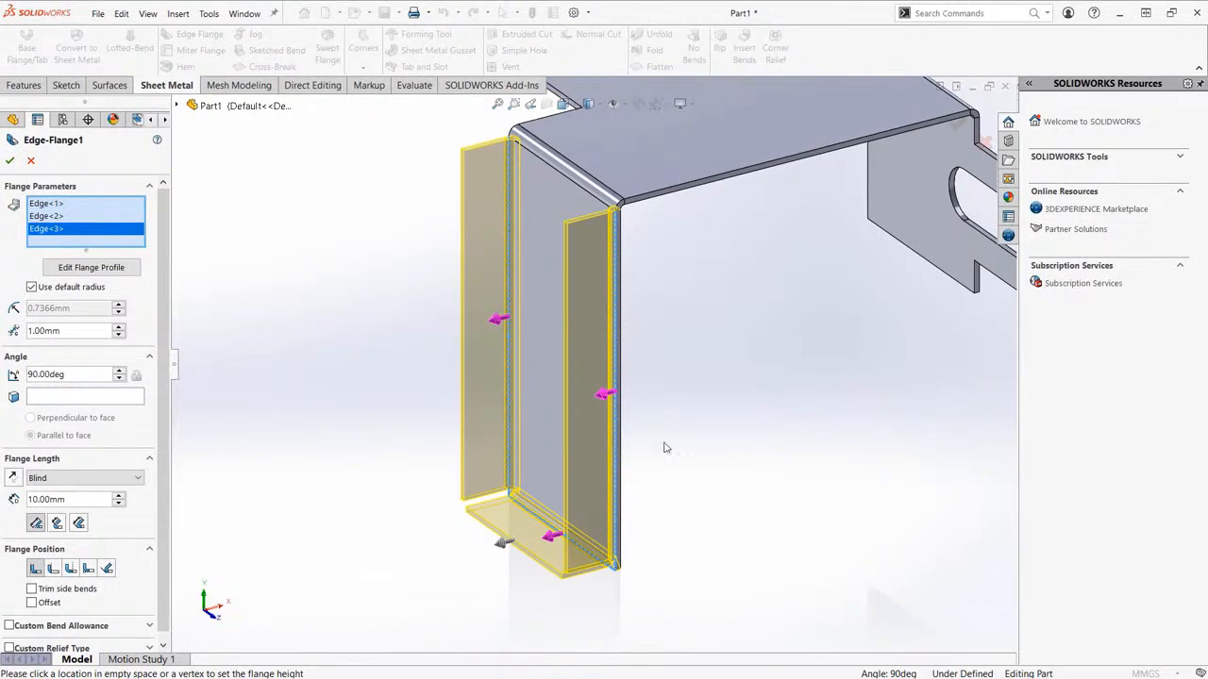
mouse_move(663, 447)
middle_down()
mouse_move(677, 337)
mouse_move(666, 423)
mouse_move(651, 426)
middle_up()
Review the custom bend allowance and custom relief type options, accept the edge flange and show the part in isometric view.
scroll(166, 519, down, 1)
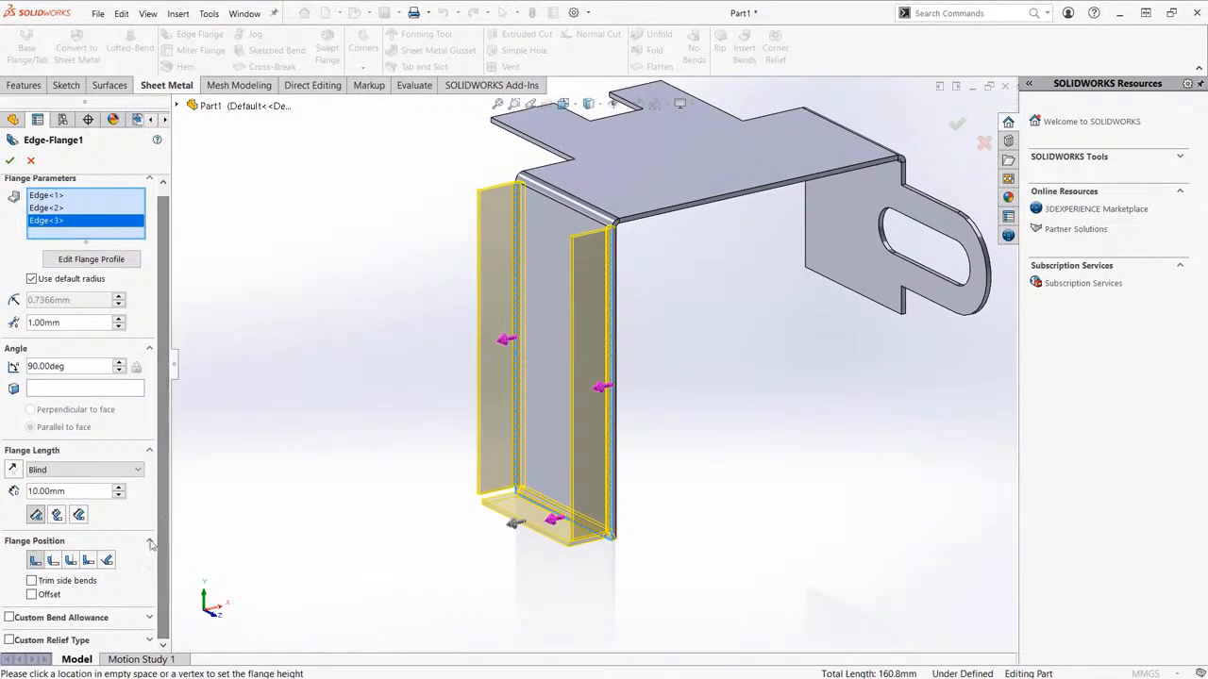
click(149, 619)
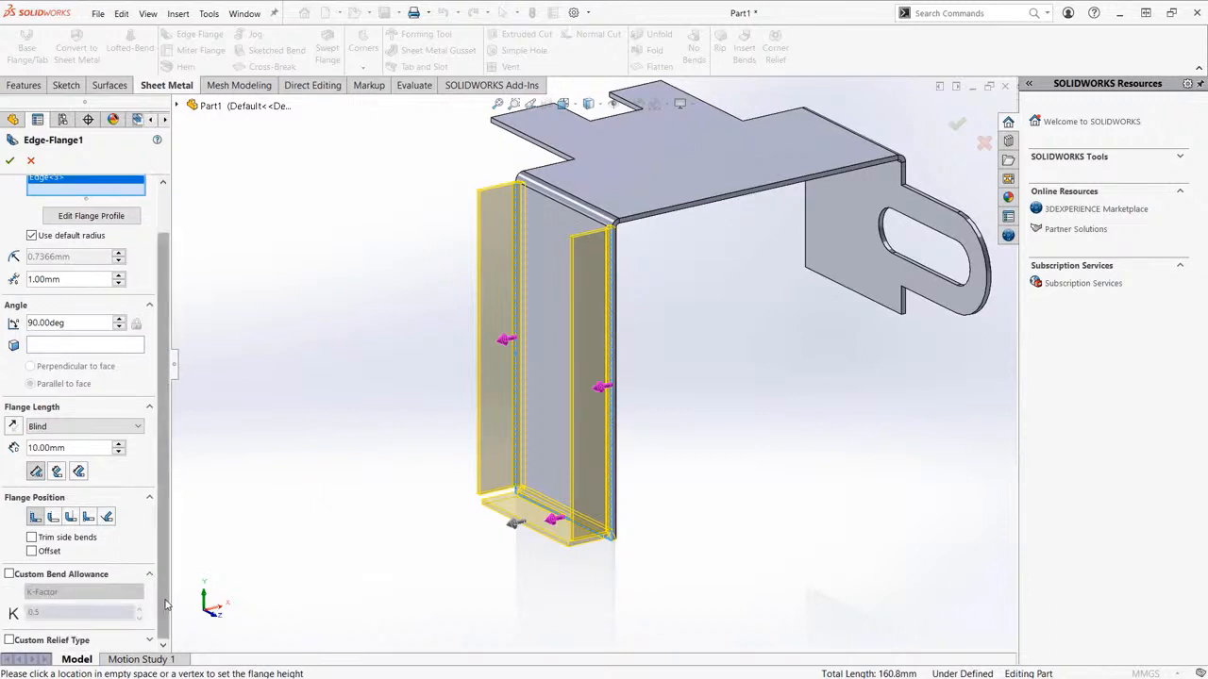
scroll(103, 600, down, 3)
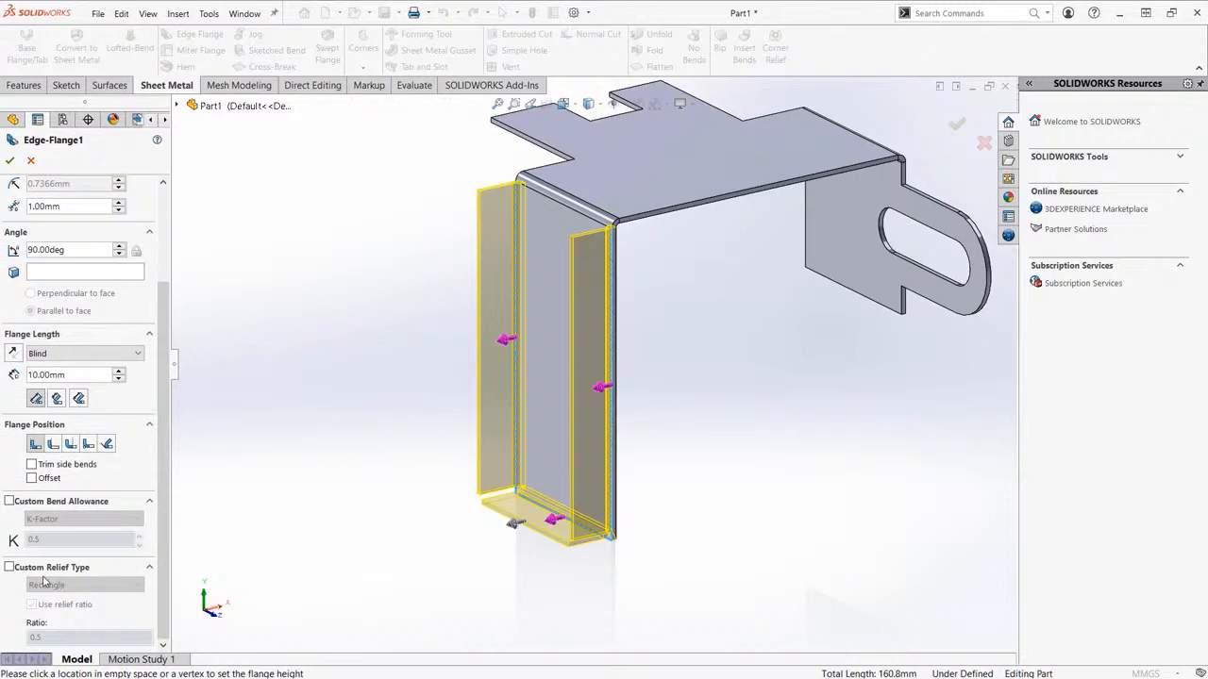
scroll(160, 536, up, 3)
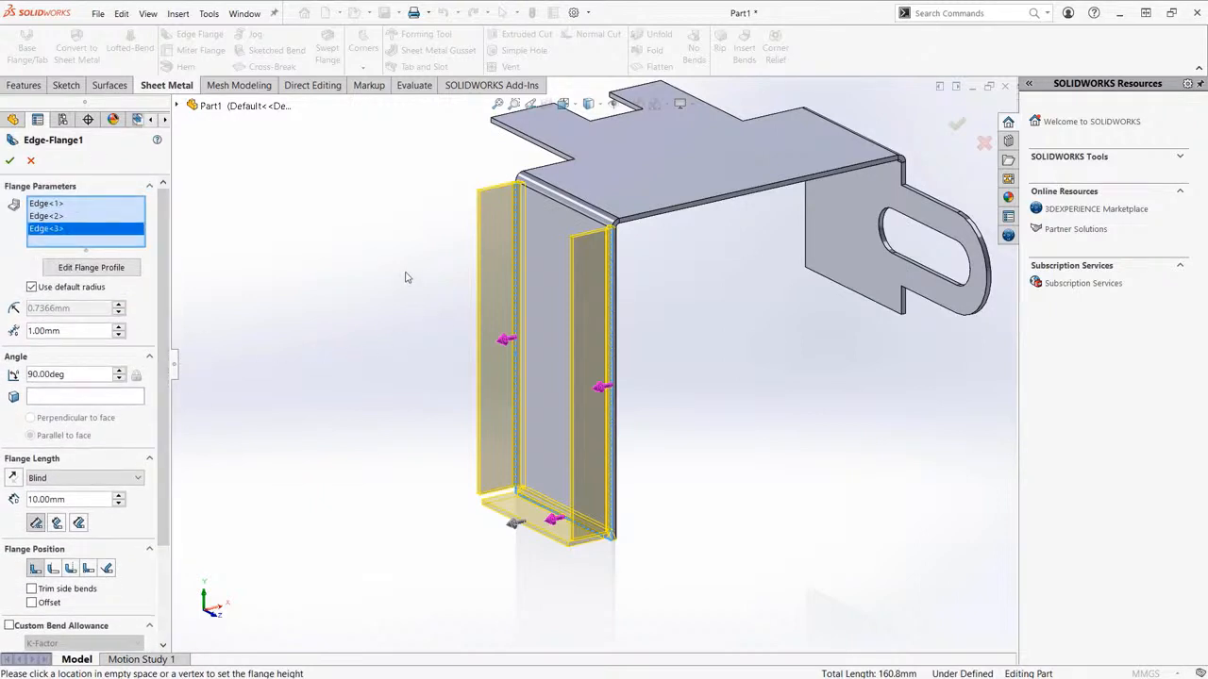
ctrl+middle_drag(401, 287, 351, 390)
click(956, 129)
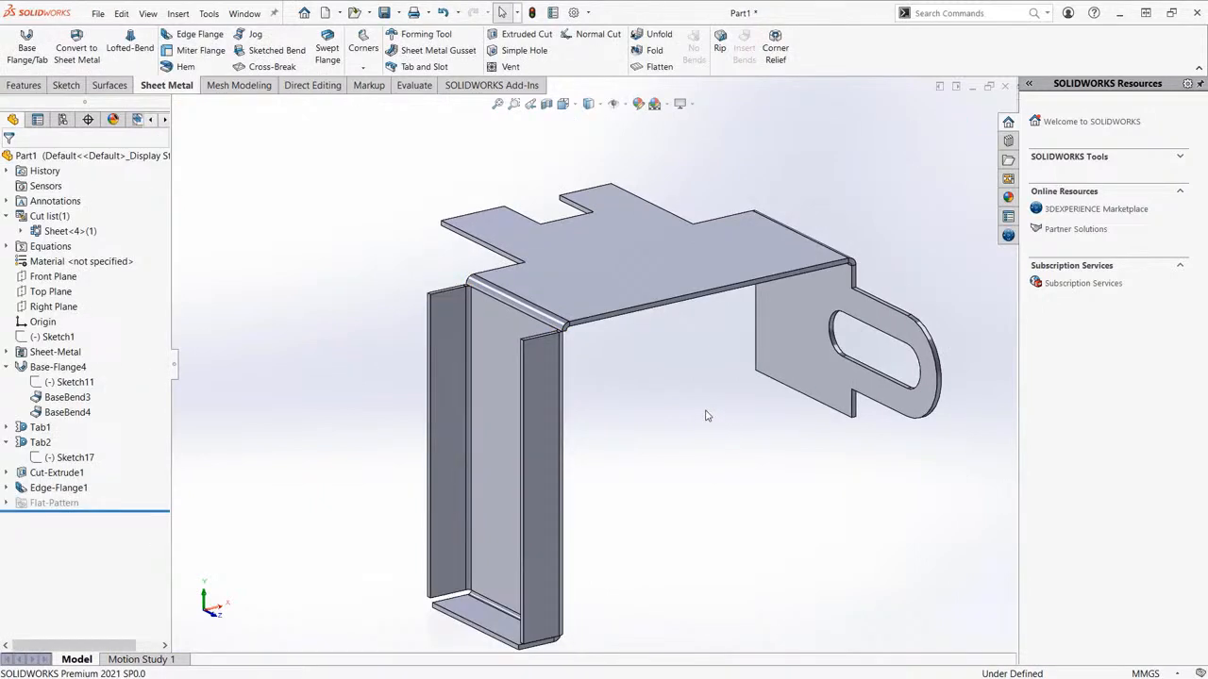
key(ctrl+7)
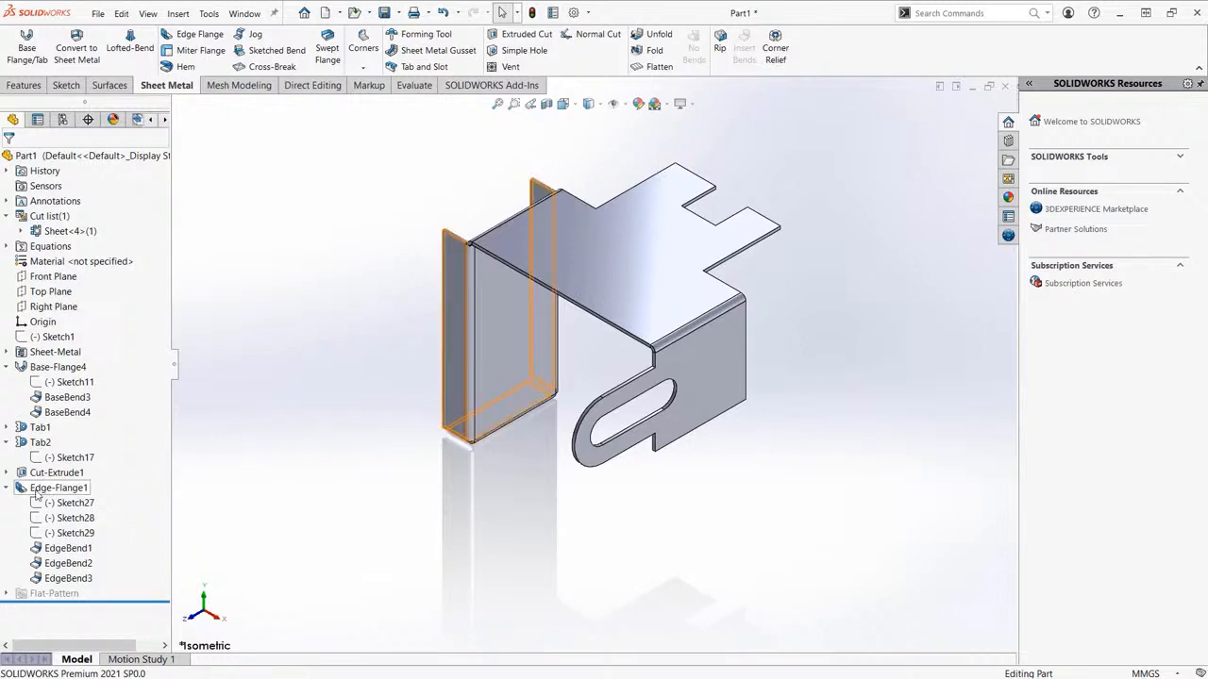
Reopen Edge-Flange1 for editing and remove Edge<2> and Edge<3>, leaving only the bottom edge selected.
click(40, 489)
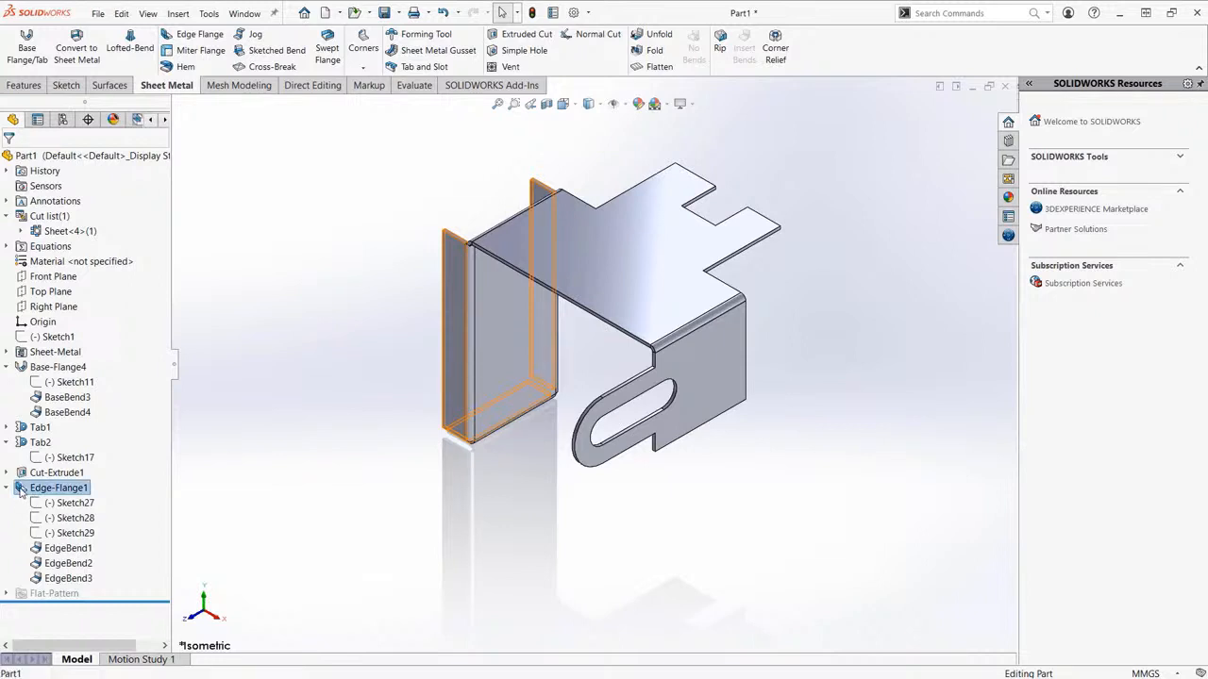
click(32, 452)
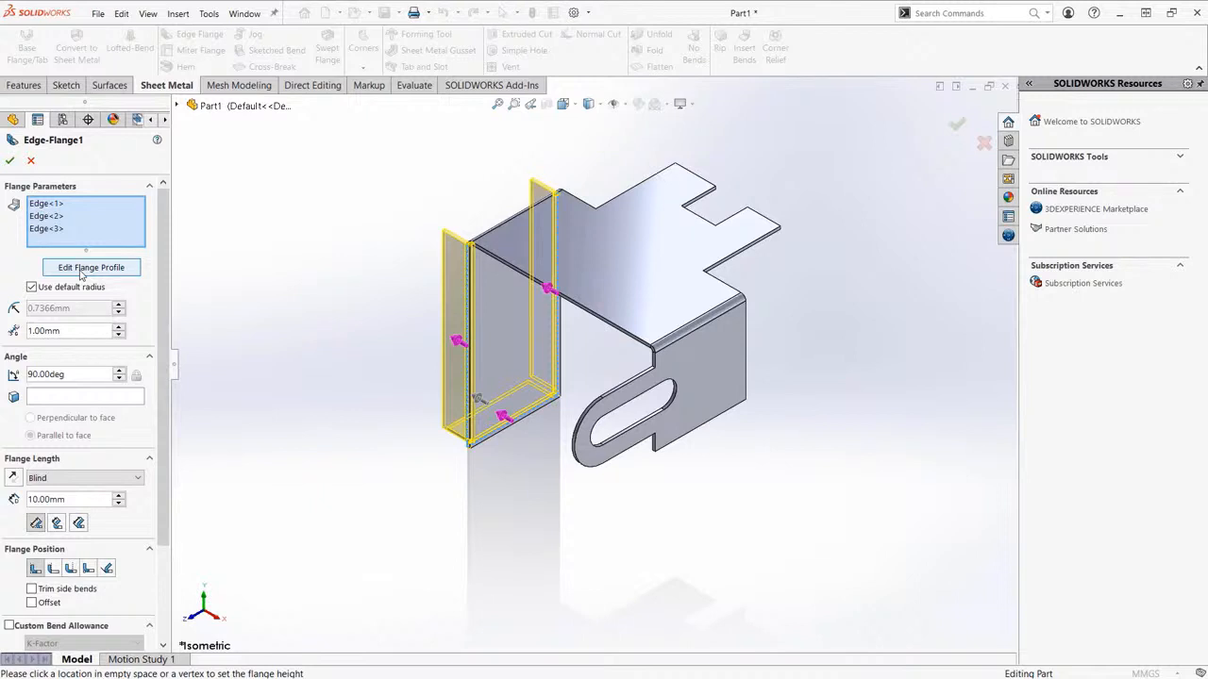
click(48, 218)
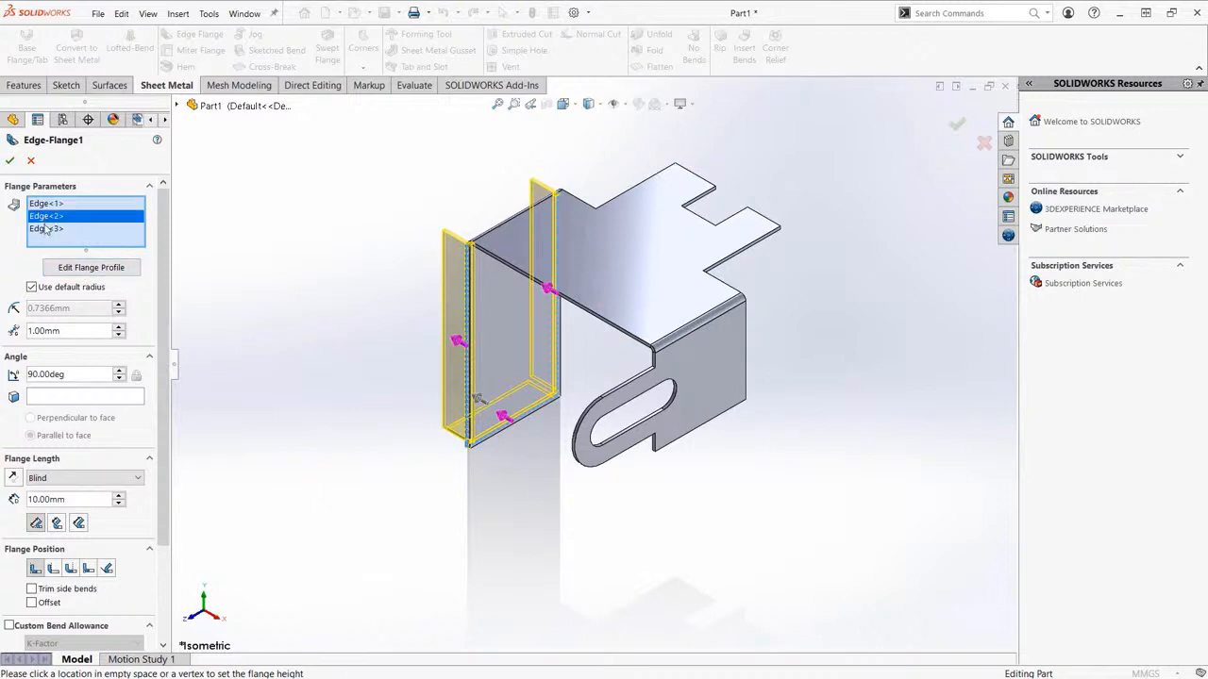
ctrl+click(45, 229)
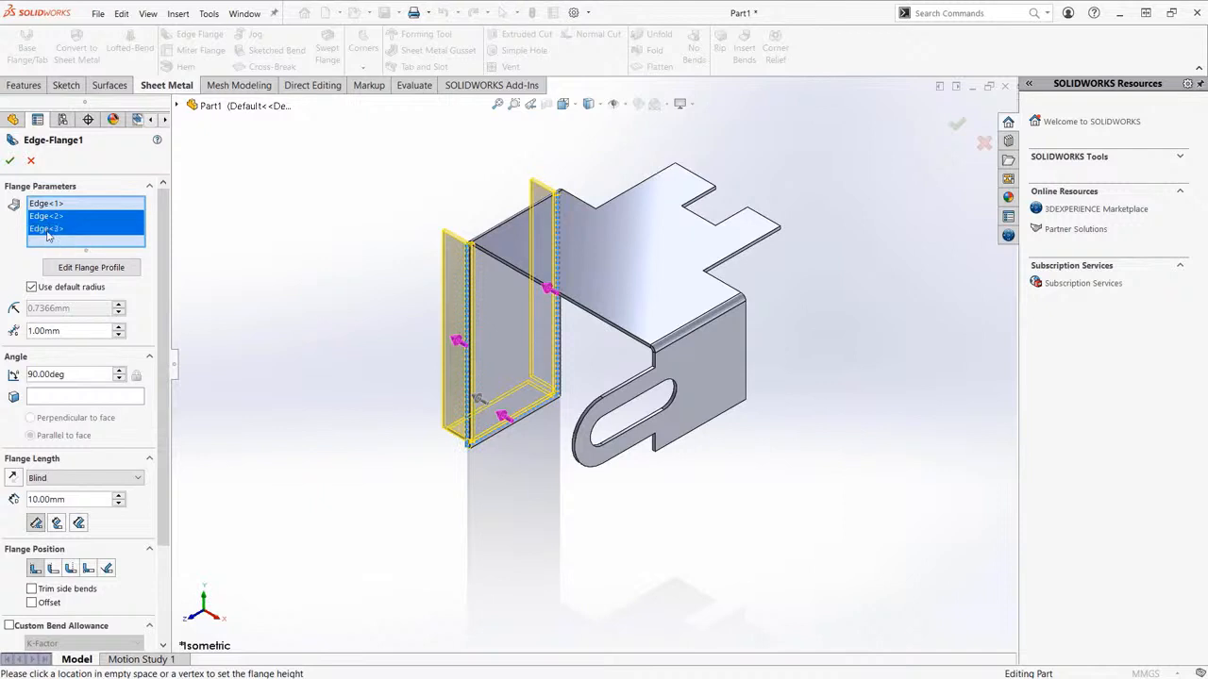
right_click(47, 232)
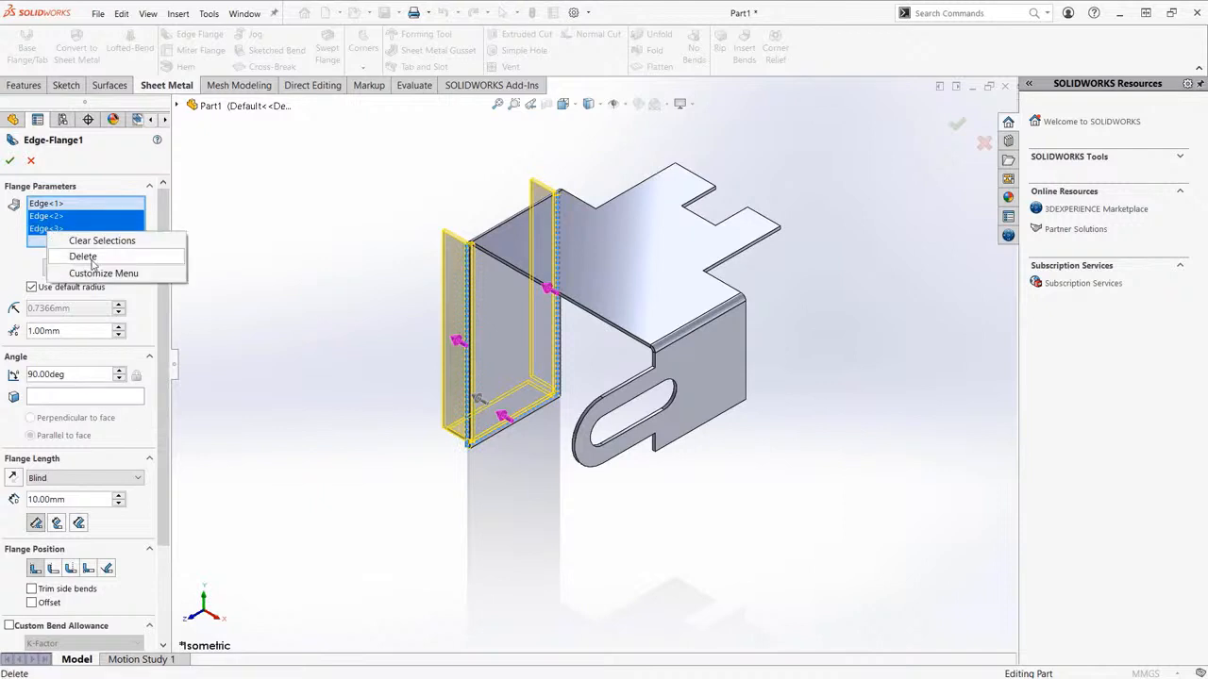
click(83, 256)
Open the profile sketch of the bottom edge flange for editing.
middle_drag(310, 375, 457, 381)
scroll(415, 437, down, 5)
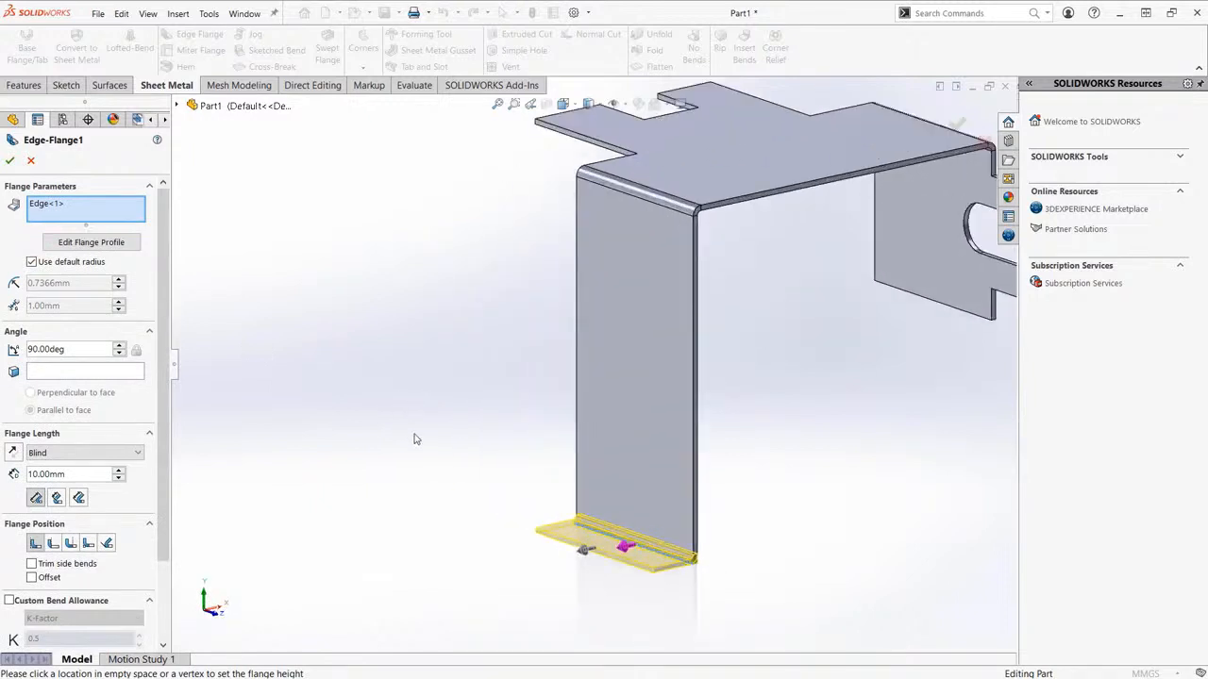
ctrl+middle_drag(547, 369, 517, 366)
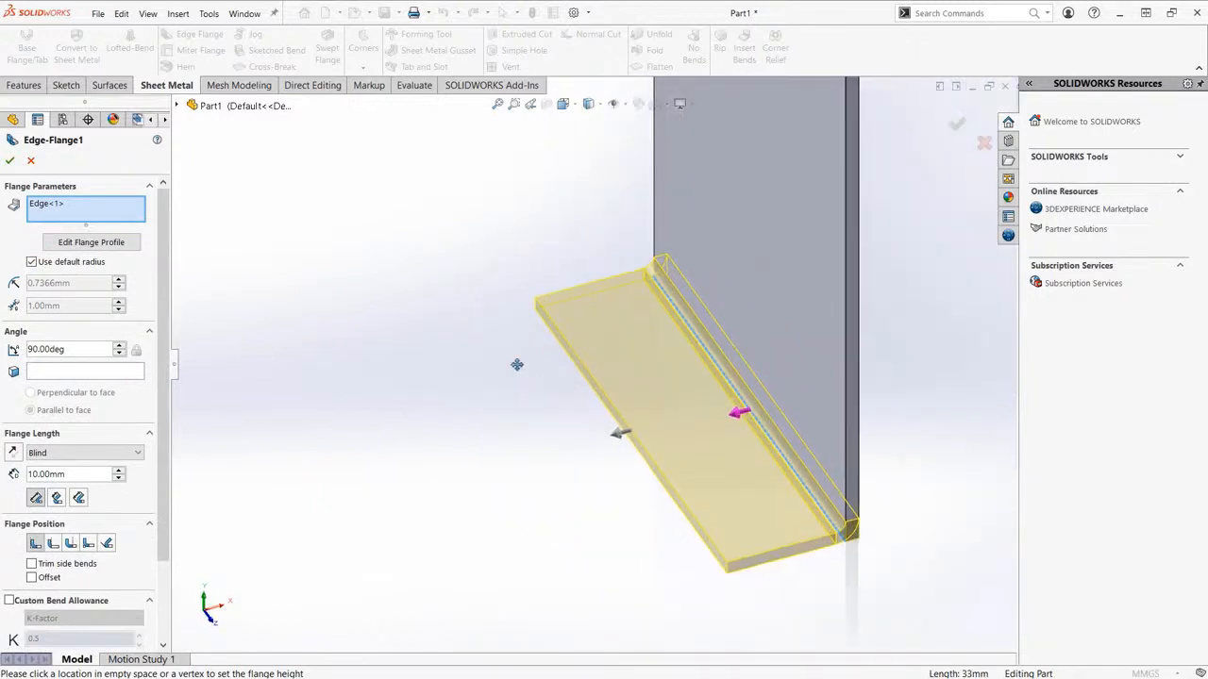
click(97, 247)
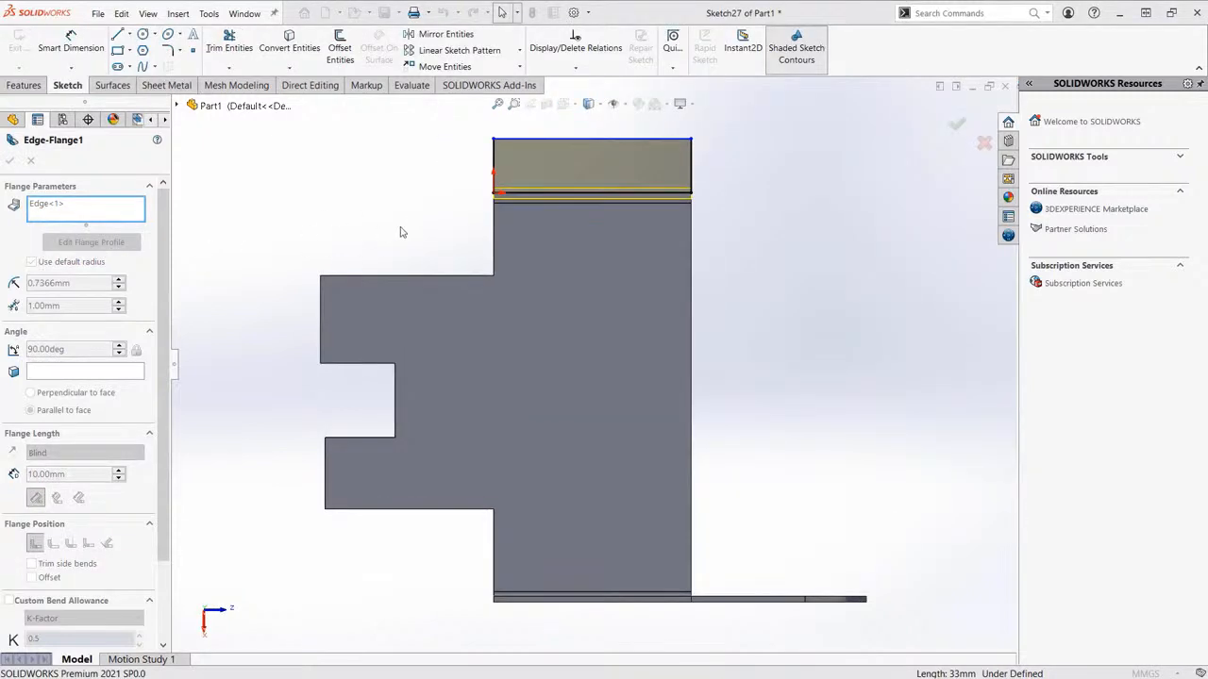
ctrl+middle_drag(448, 202, 443, 318)
scroll(551, 264, down, 3)
mouse_move(538, 262)
ctrl+middle_down()
mouse_move(562, 229)
mouse_move(574, 257)
ctrl+middle_up()
scroll(563, 227, up, 1)
scroll(575, 256, down, 2)
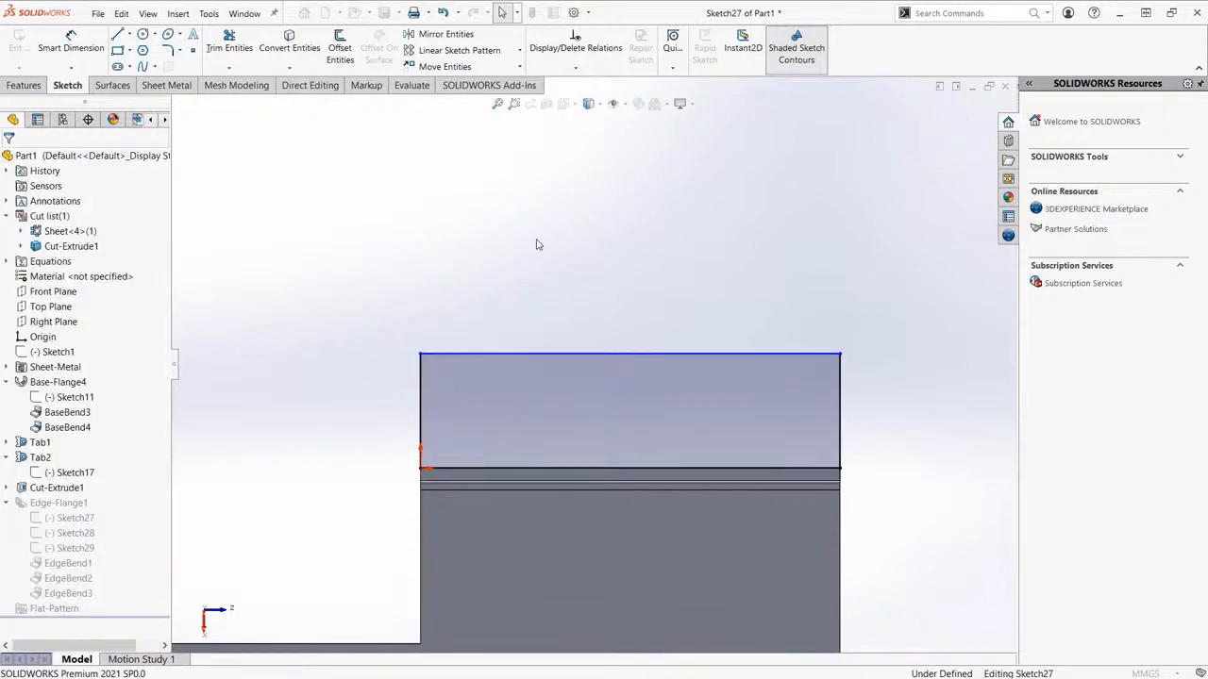
Sketch a hook-shaped line outline beyond the flange profile's outer edge, closing it at the corner with a vertical line about 7.8 mm long.
key(l)
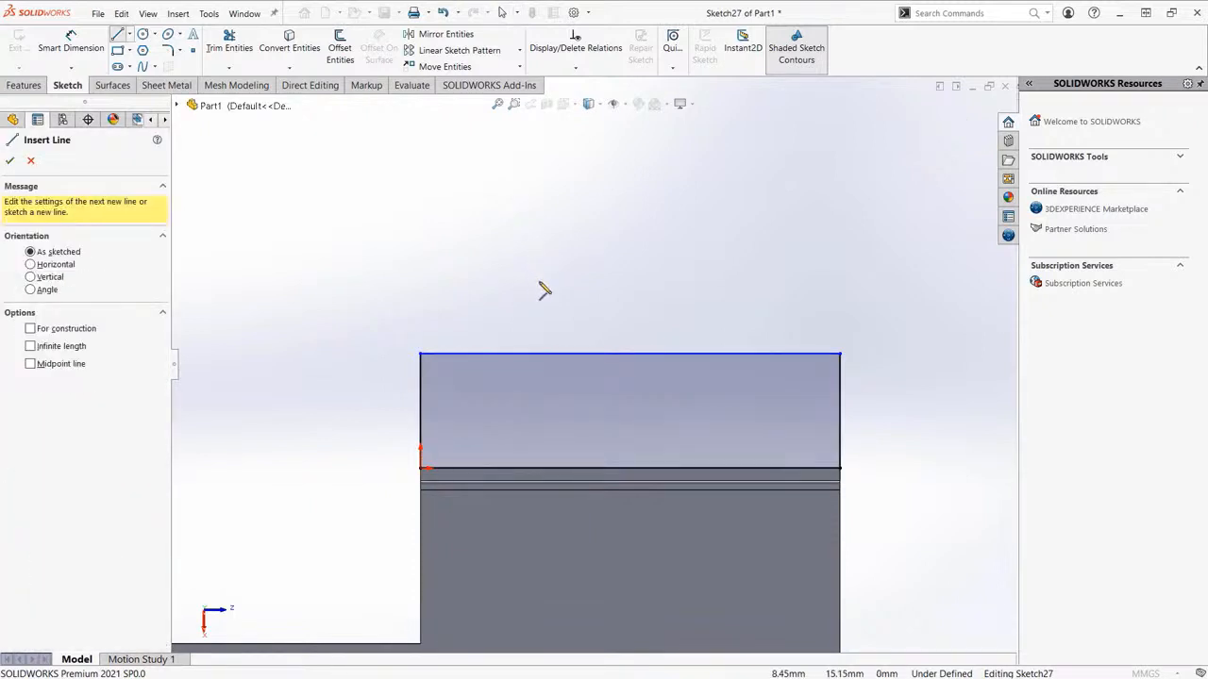
click(703, 354)
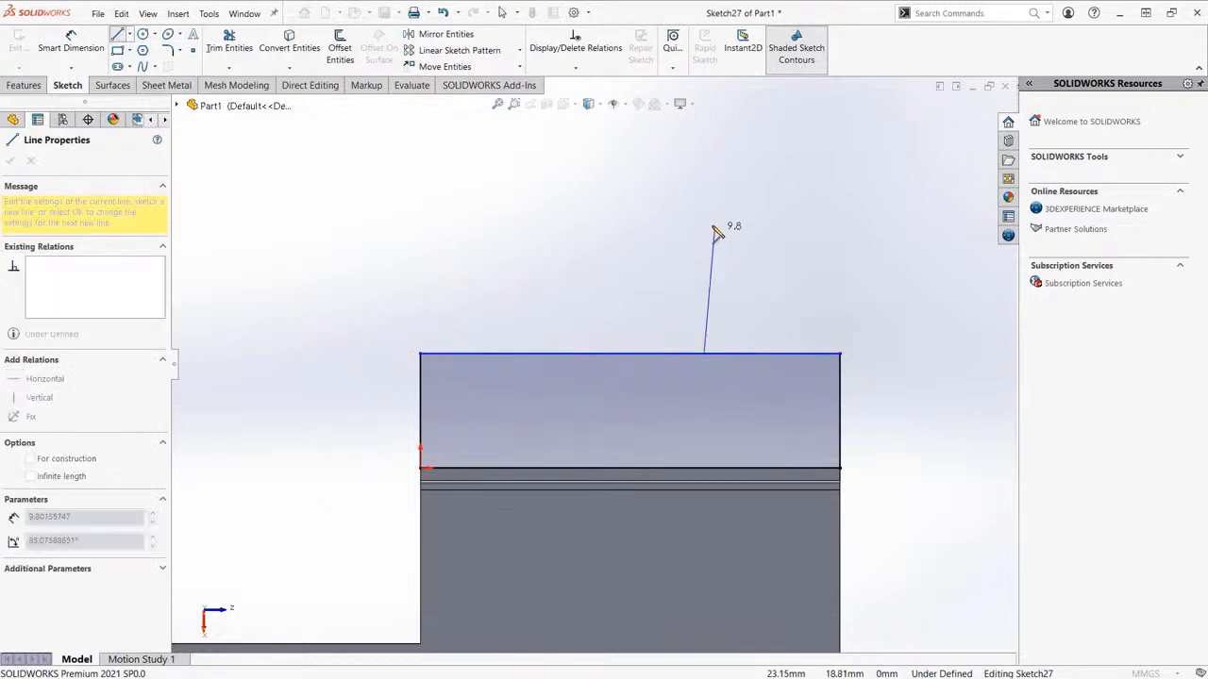
click(704, 183)
ctrl+middle_drag(941, 188, 862, 189)
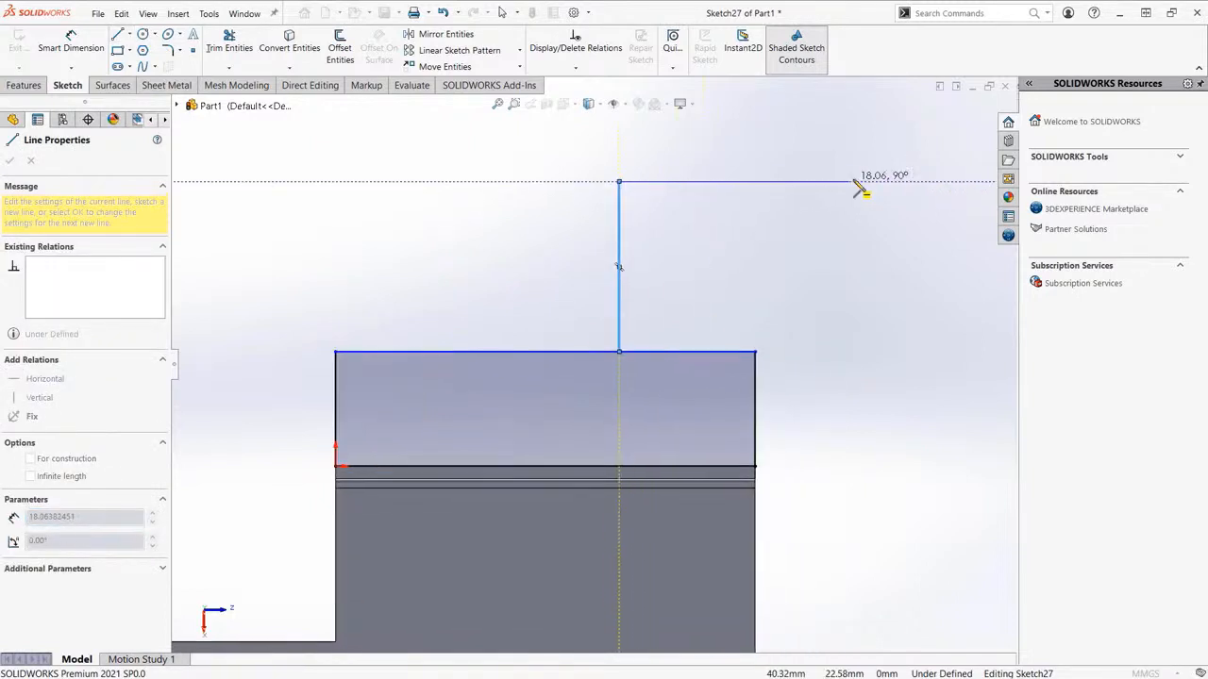
click(896, 183)
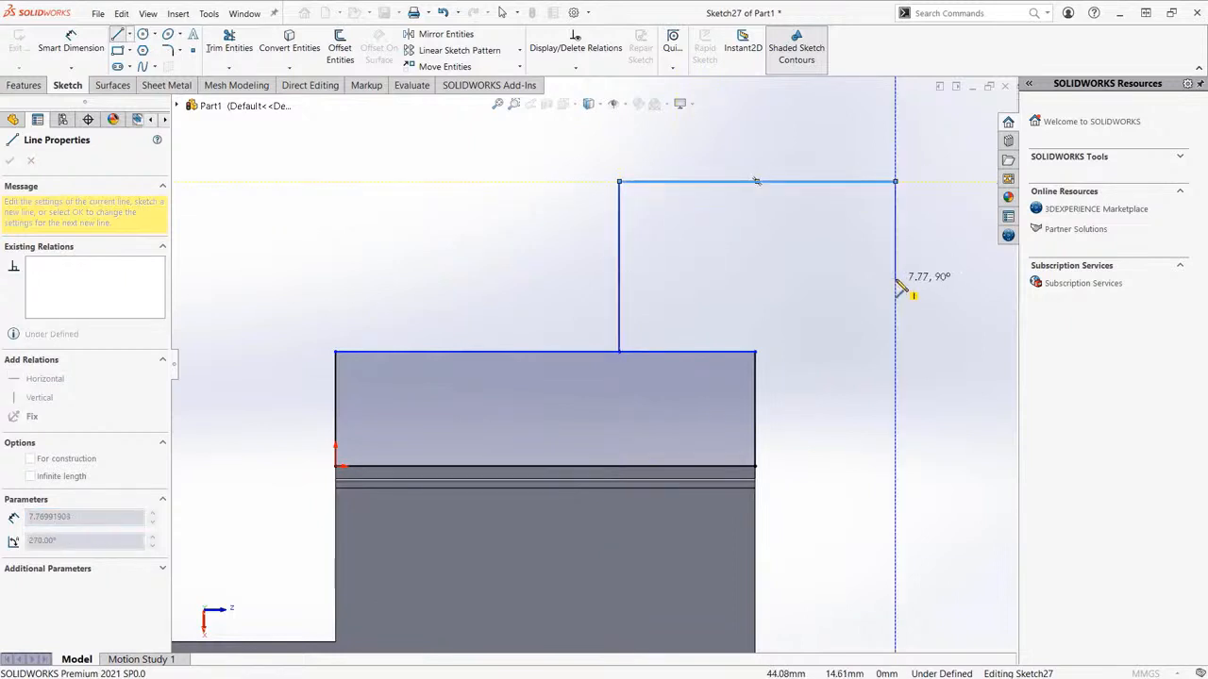
click(896, 251)
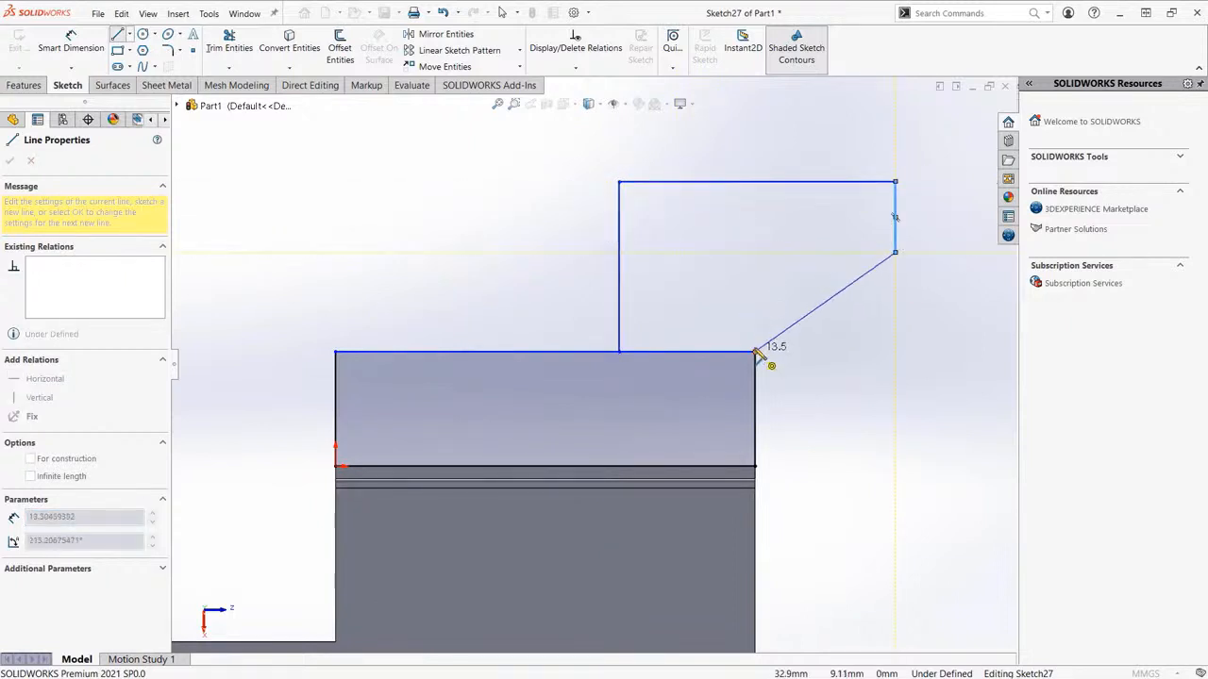
click(754, 252)
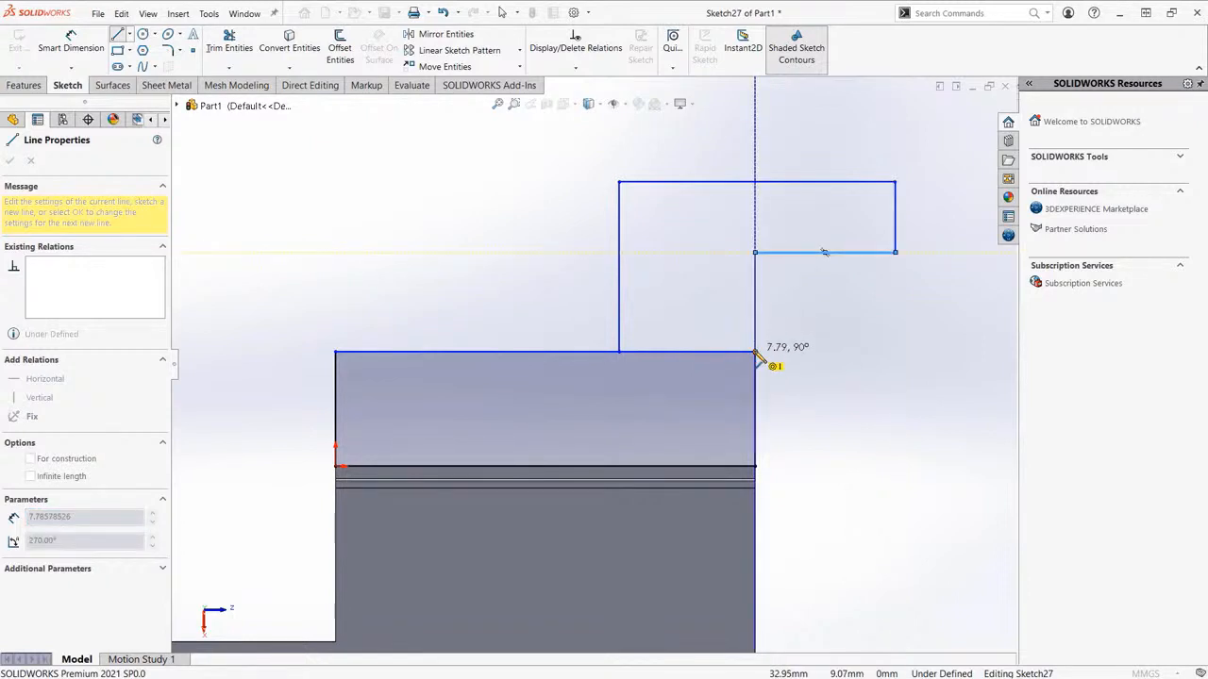
click(755, 352)
key(Escape)
ctrl+middle_drag(825, 340, 860, 337)
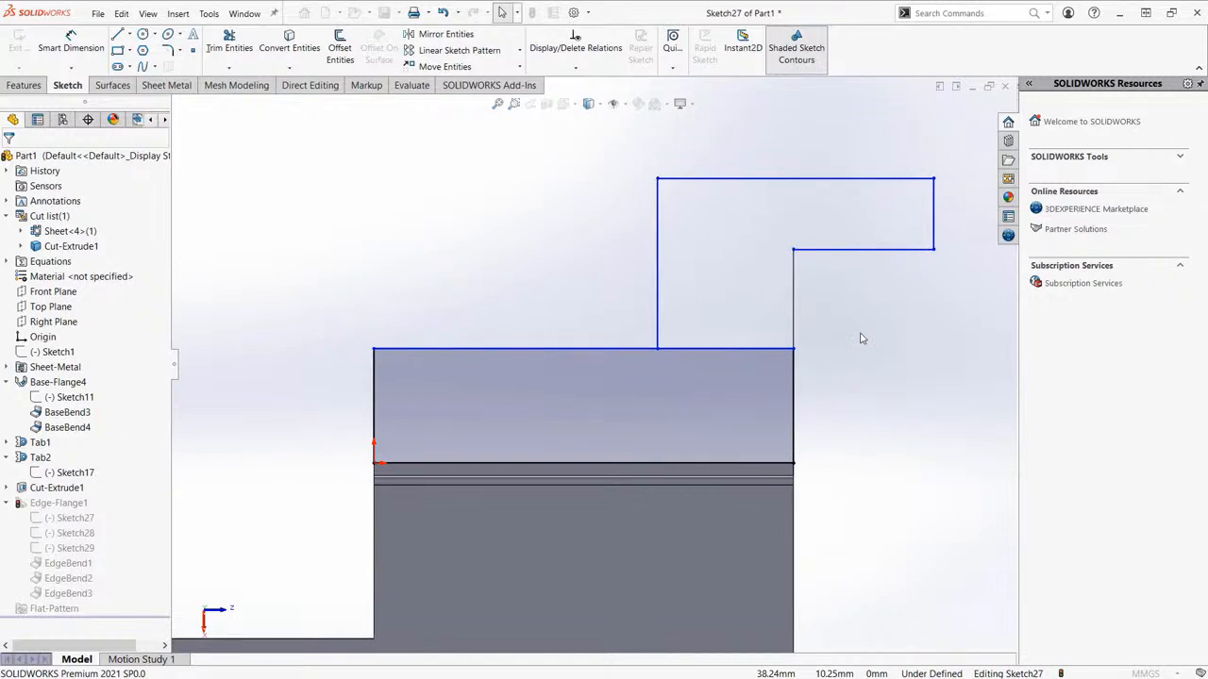
Power-trim the line segment separating the flange profile from the hook outline, merging them into one closed profile.
ctrl+middle_drag(860, 338, 811, 329)
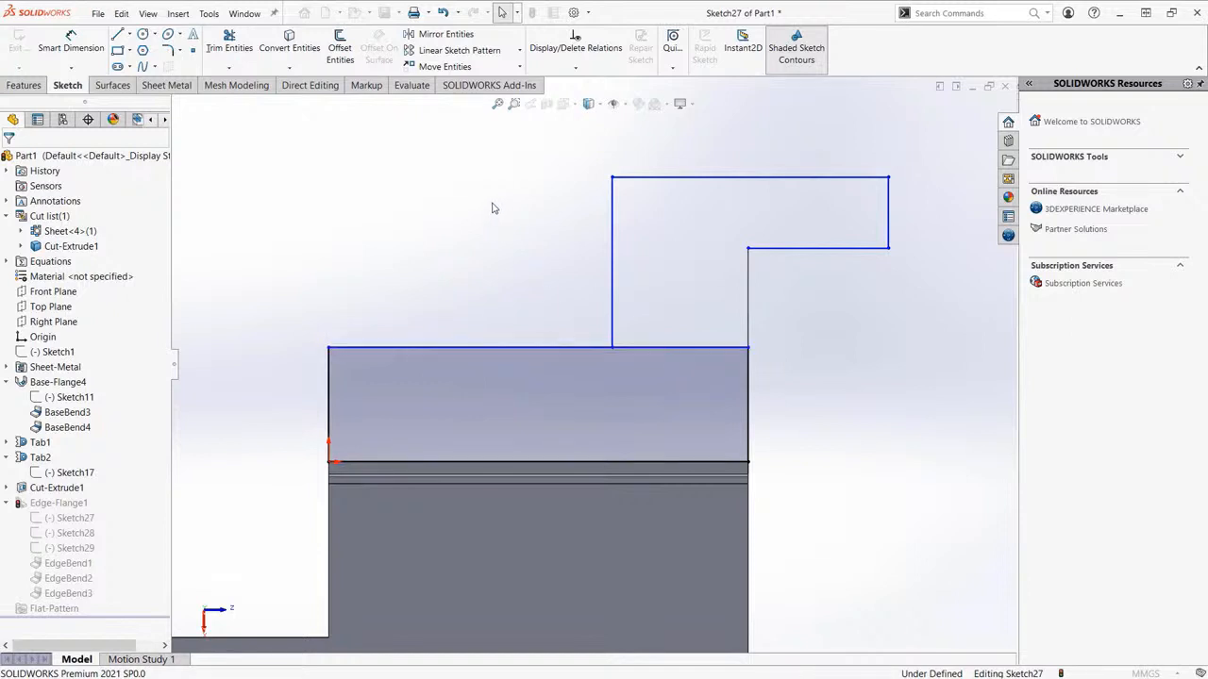
key(s)
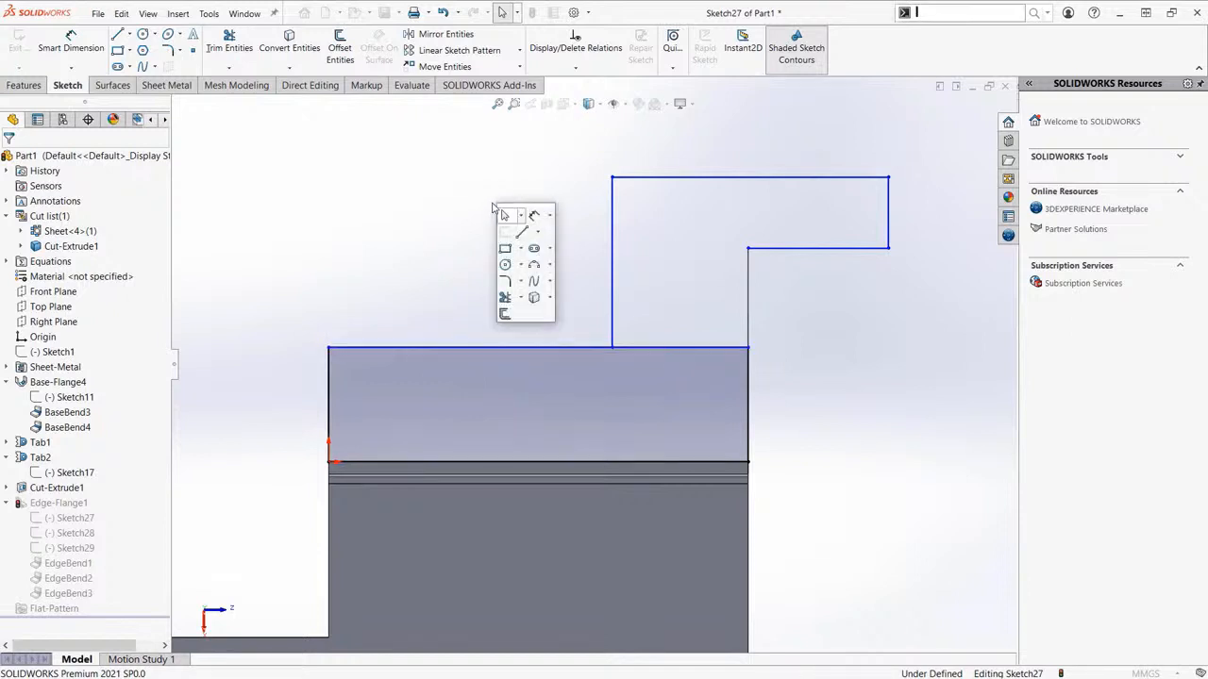
click(506, 299)
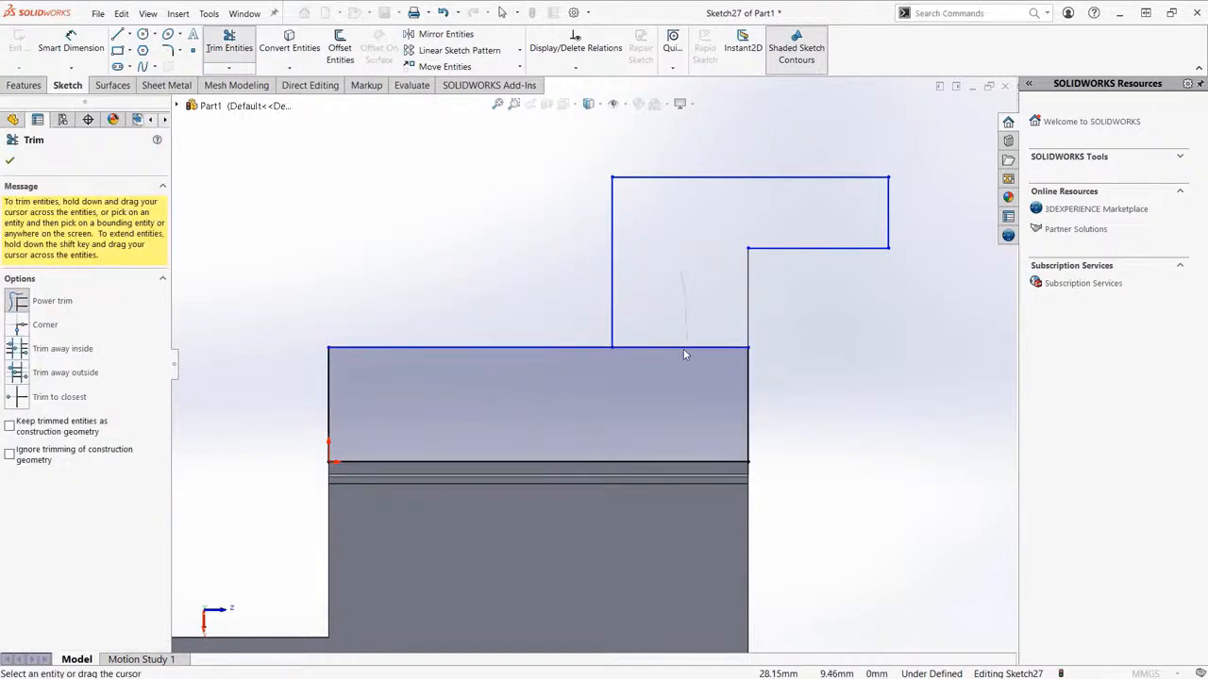
drag(683, 350, 671, 359)
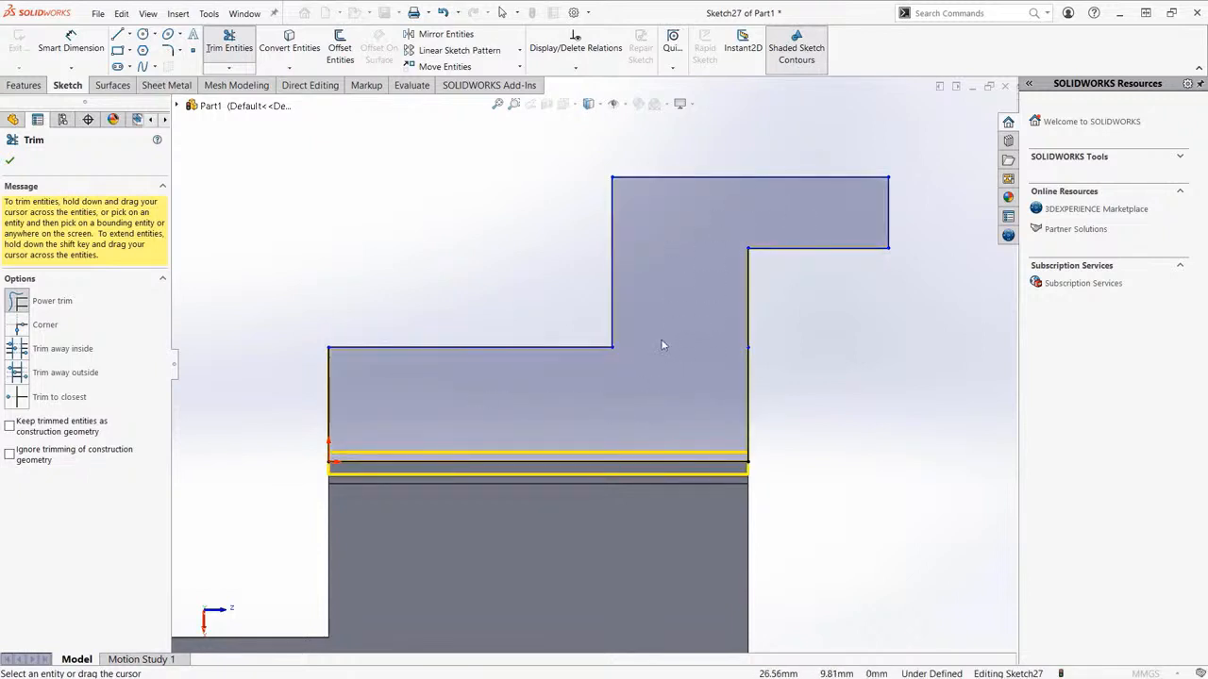
key(Escape)
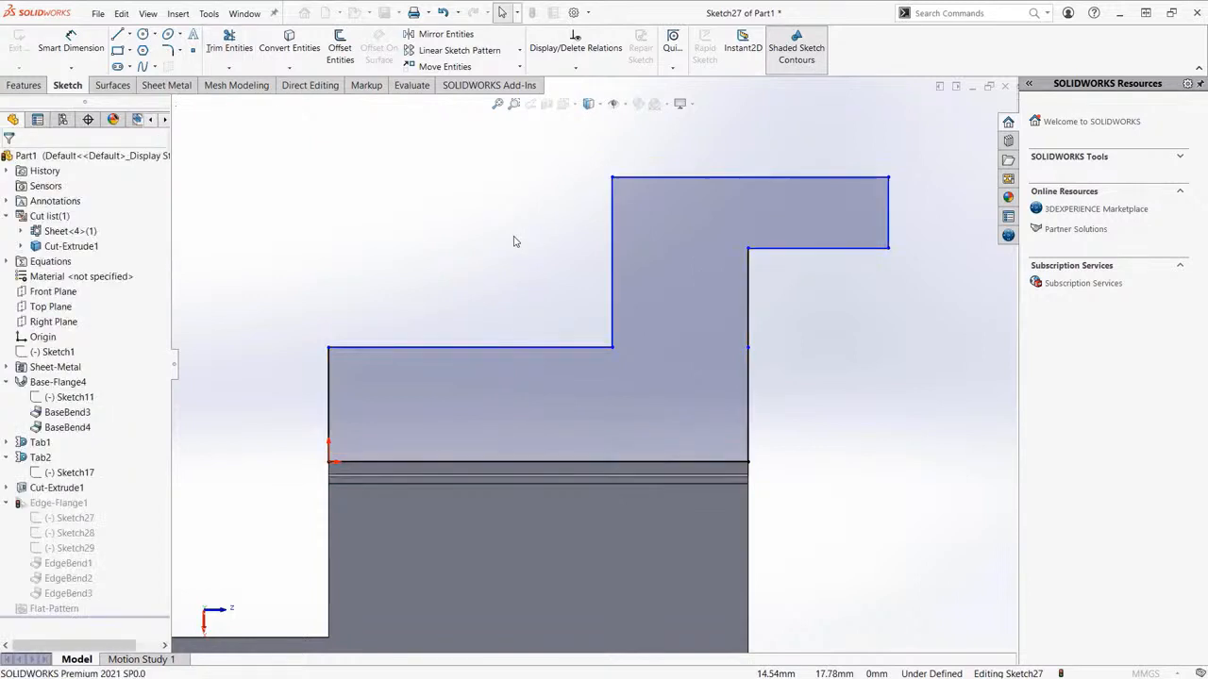
Finish the profile sketch to rebuild the edge flange with the hook shape and show the part in isometric view.
mouse_move(513, 241)
middle_down()
mouse_move(607, 385)
mouse_move(723, 330)
mouse_move(693, 321)
mouse_move(657, 417)
middle_up()
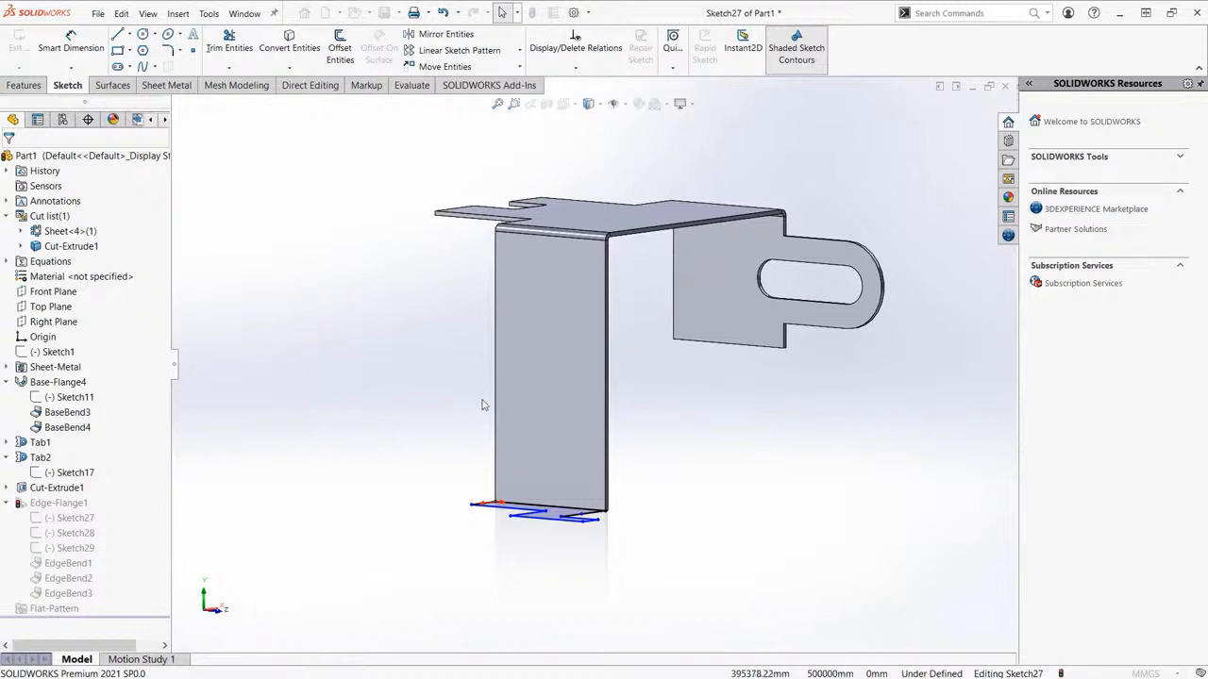
drag(1207, 203, 451, 231)
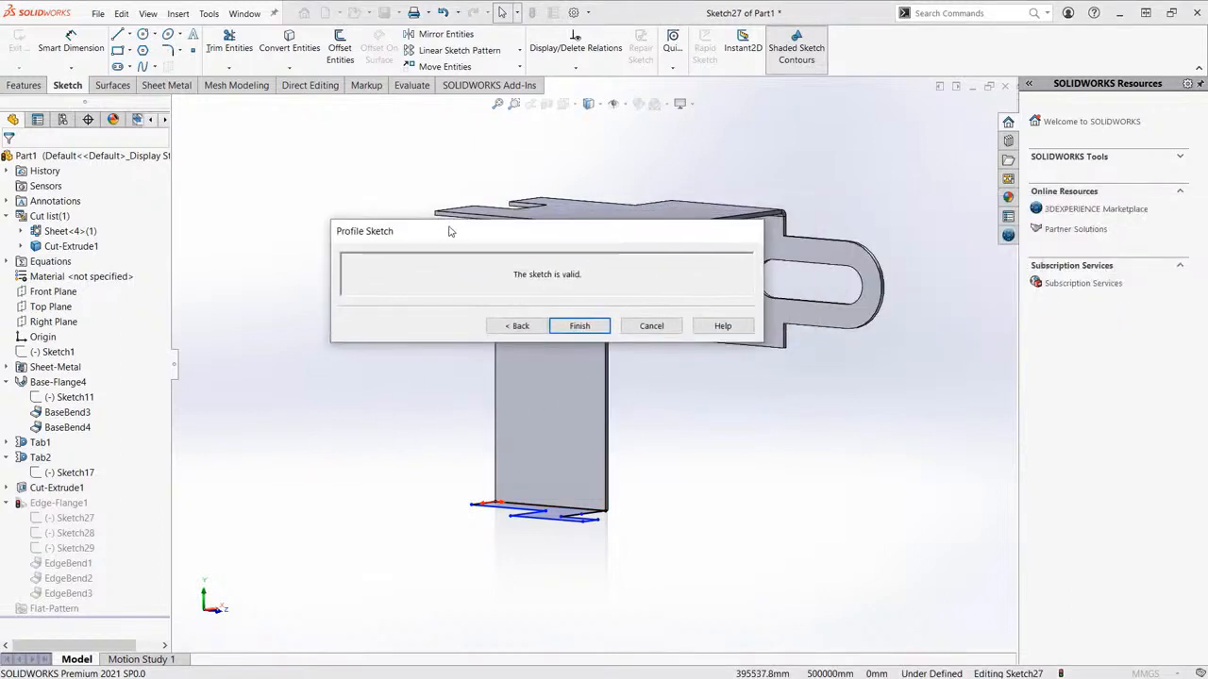
click(579, 328)
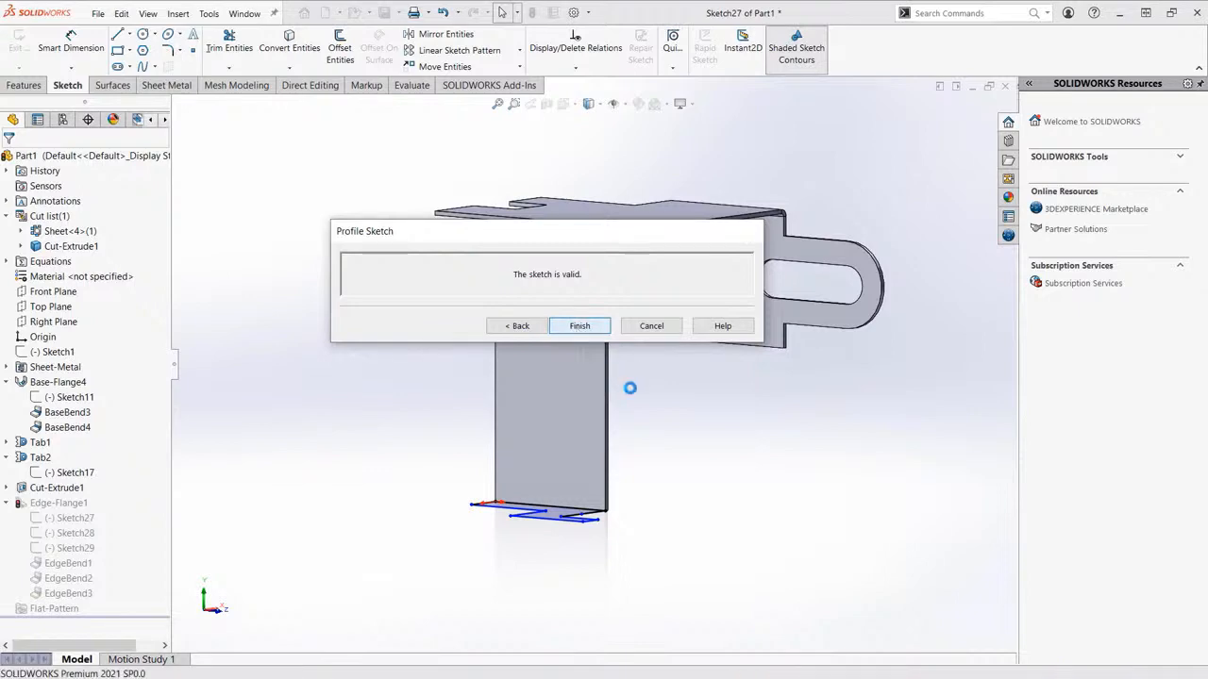
click(659, 511)
scroll(666, 483, down, 4)
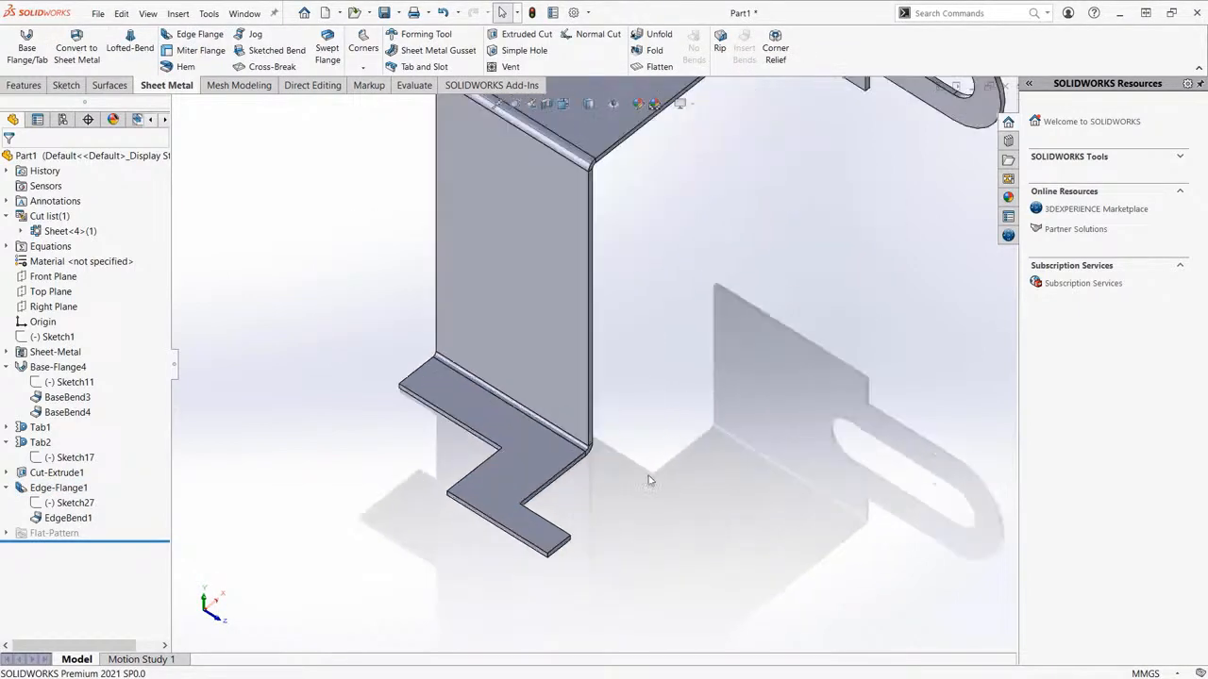
middle_drag(667, 482, 707, 465)
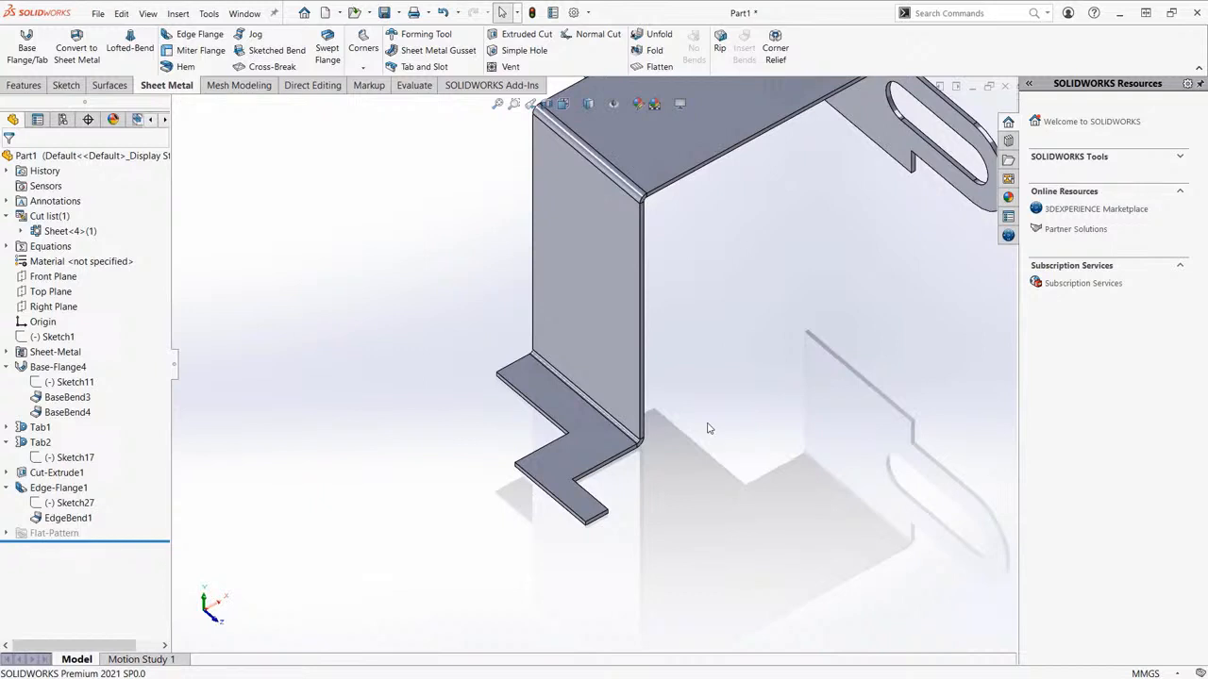
ctrl+middle_drag(709, 428, 671, 444)
key(ctrl+7)
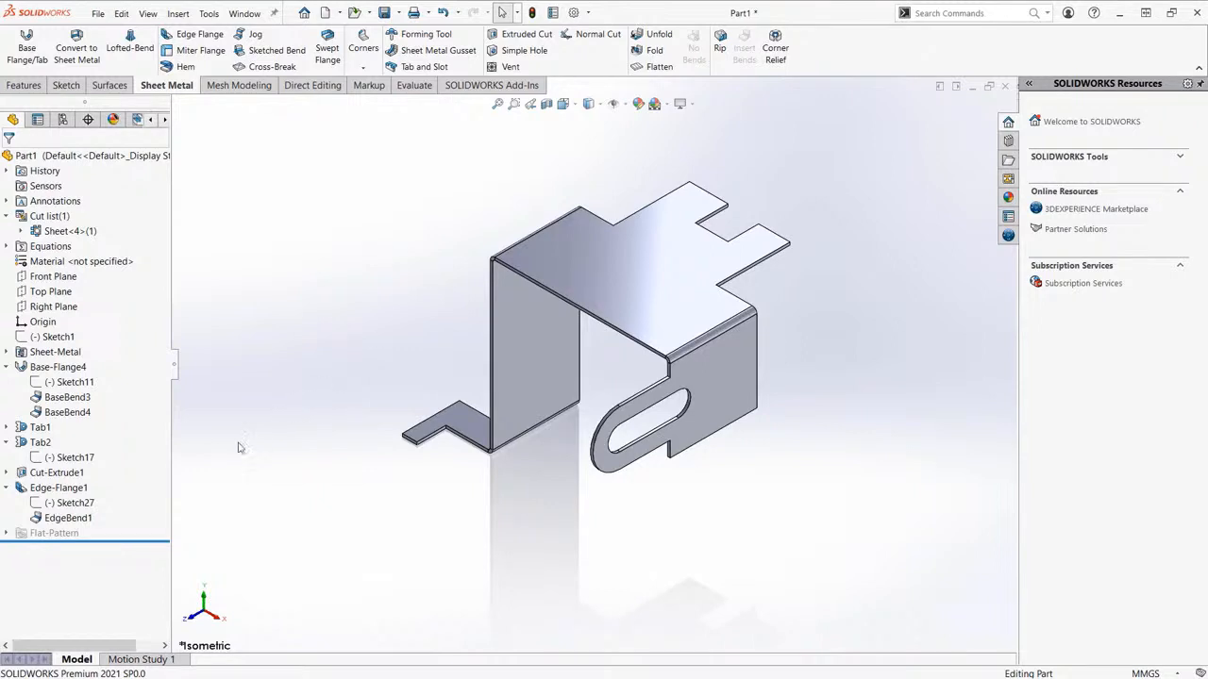
Edit the edge flange's profile sketch, add a circle of about 2.8 mm radius inside the hook's arm, and exit the sketch.
click(38, 505)
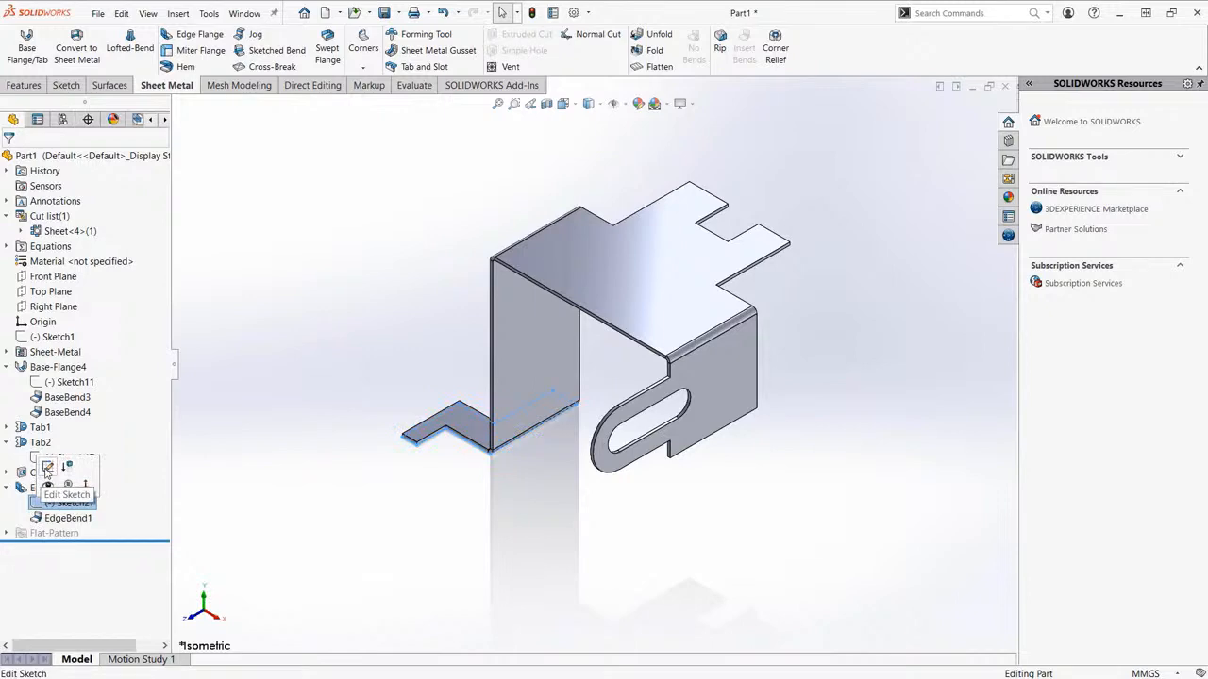
click(48, 468)
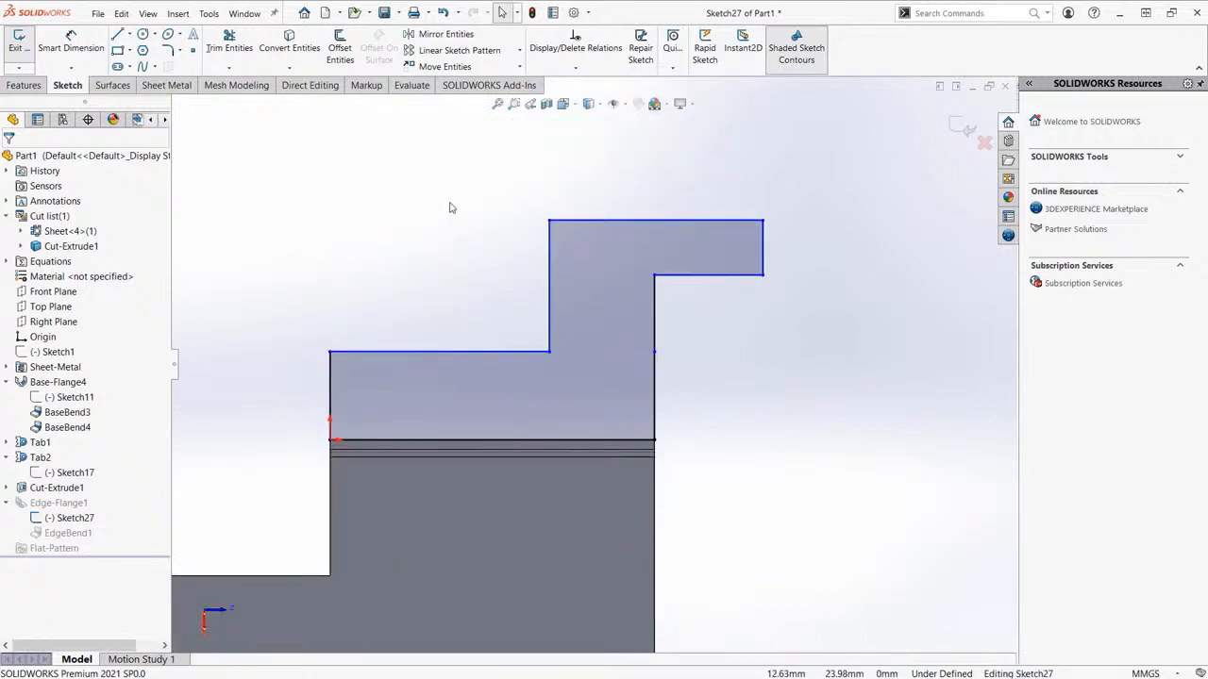
click(142, 34)
click(603, 285)
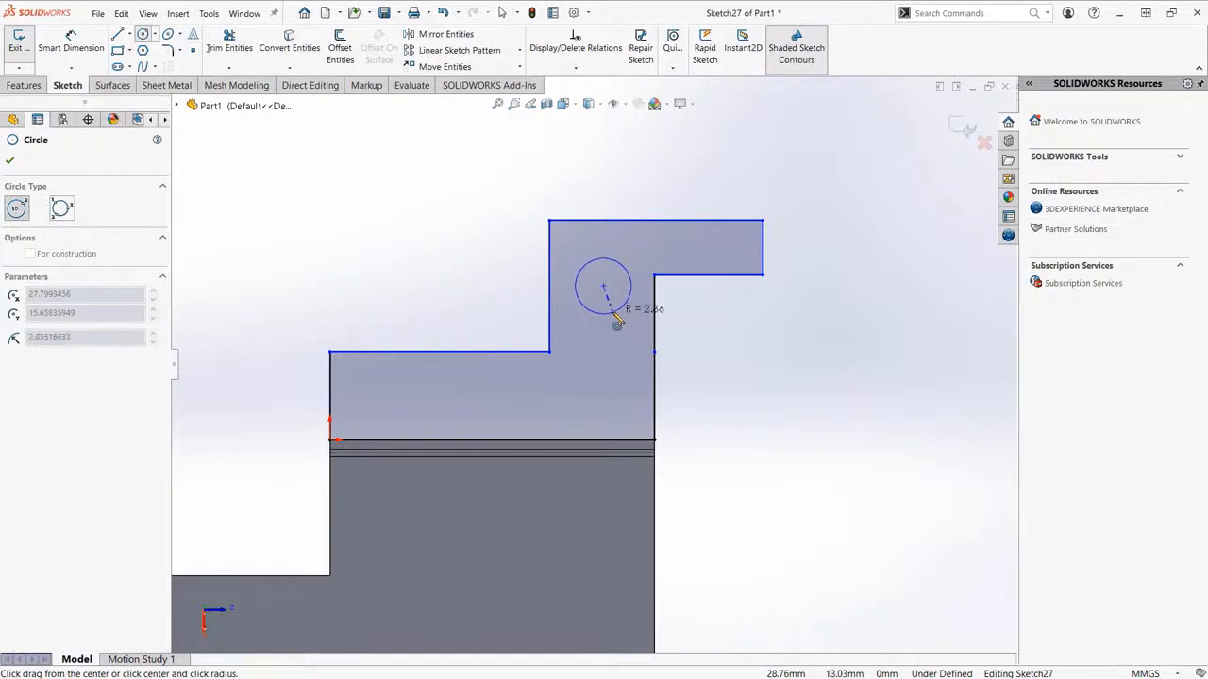
click(613, 316)
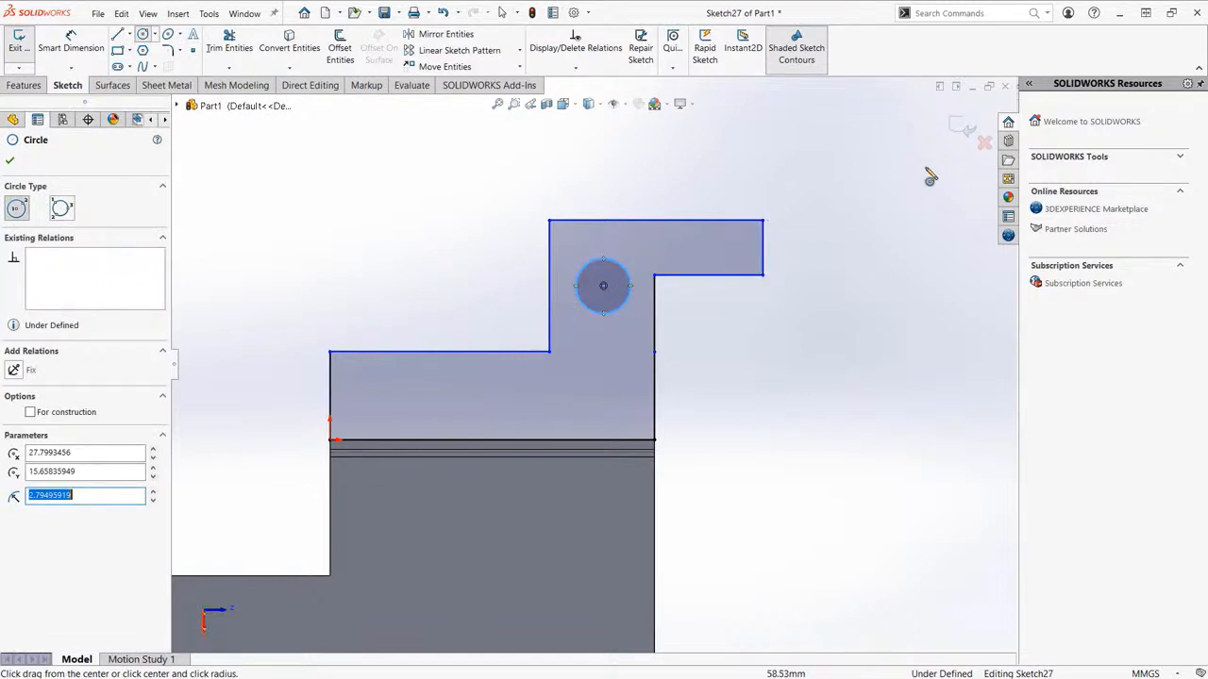
click(963, 133)
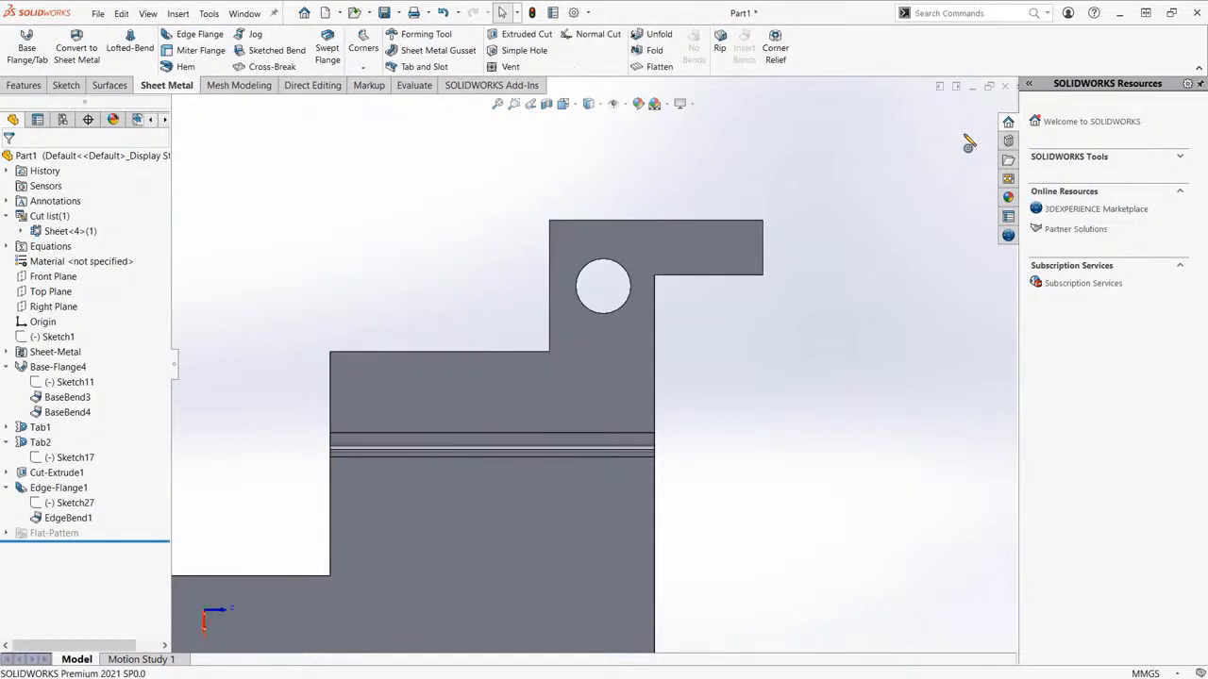
scroll(743, 301, up, 2)
middle_drag(696, 378, 663, 450)
scroll(663, 450, up, 4)
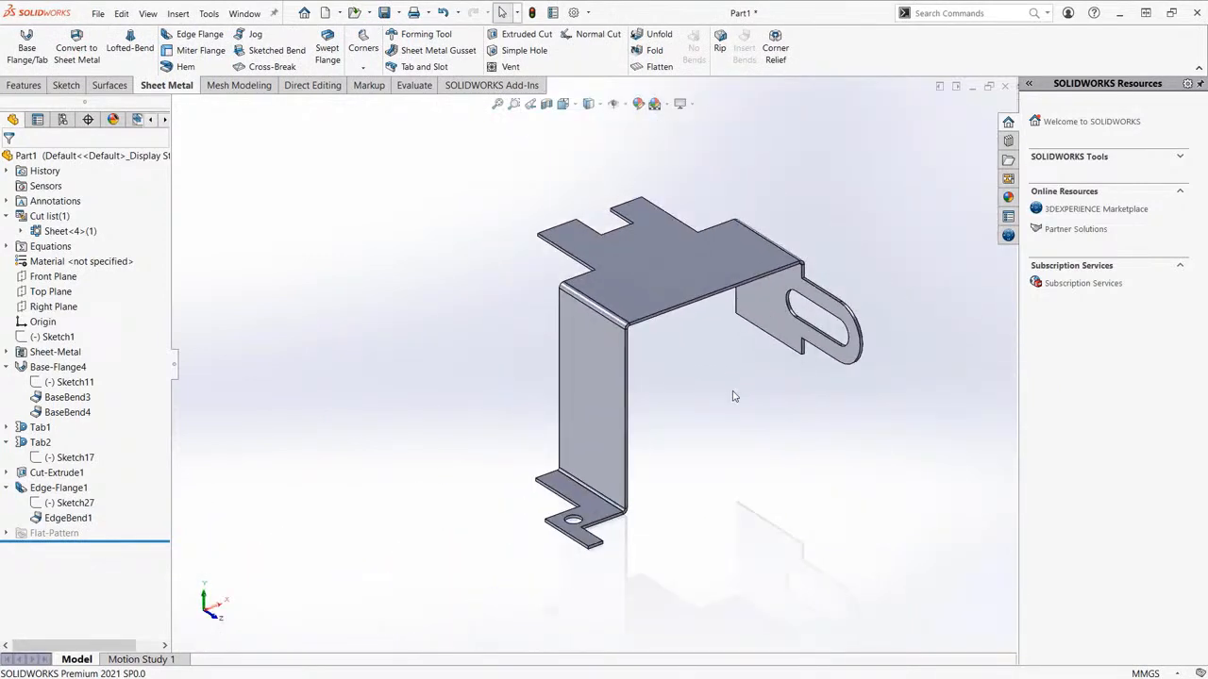
key(ctrl+7)
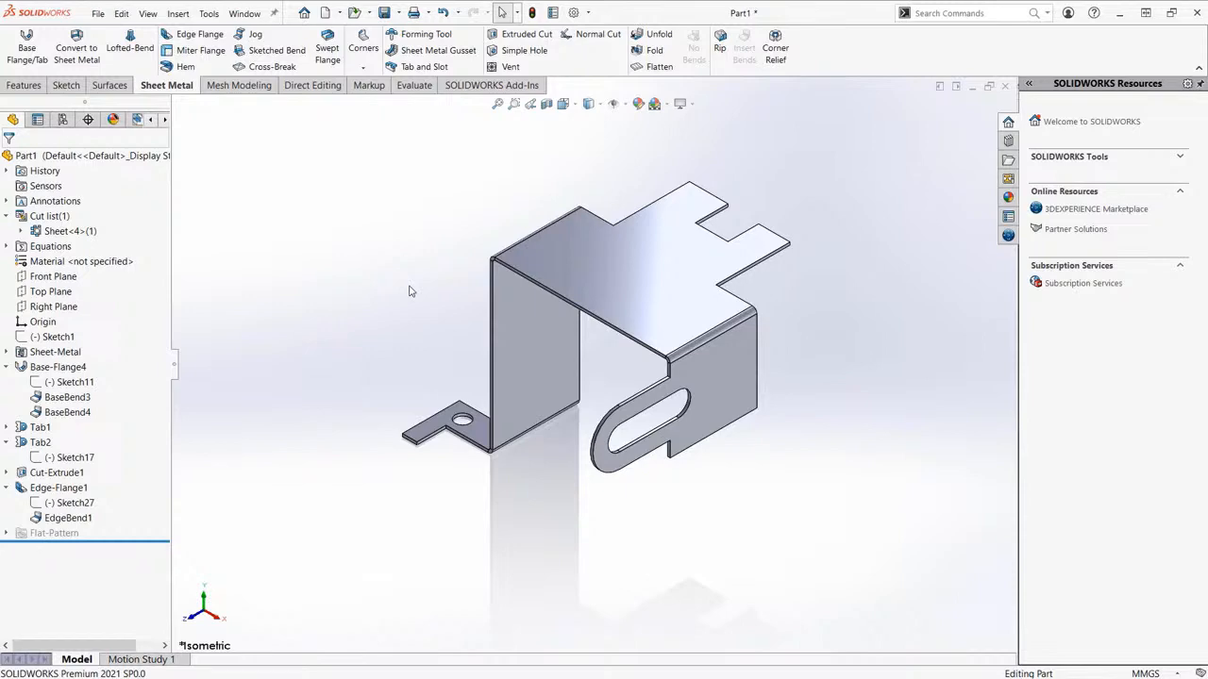
Save the part as 01 in the ForLivestream folder and fit it in the view.
key(ctrl+s)
key(Return)
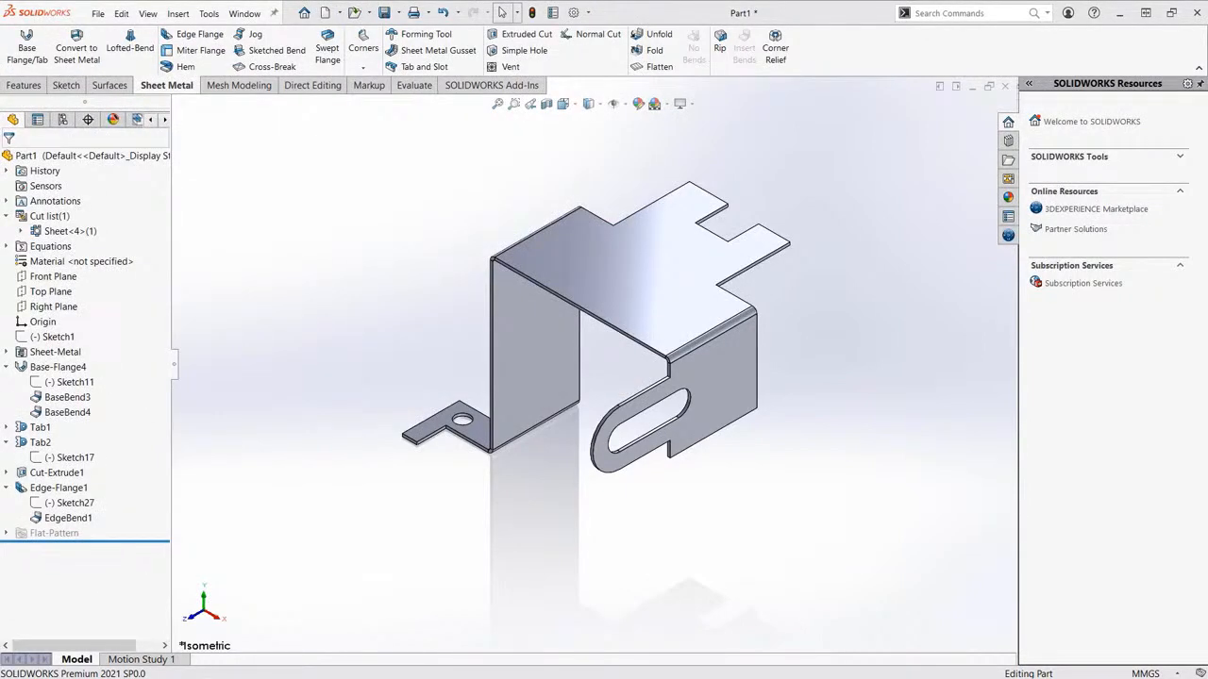
key(ctrl+s)
text(01)
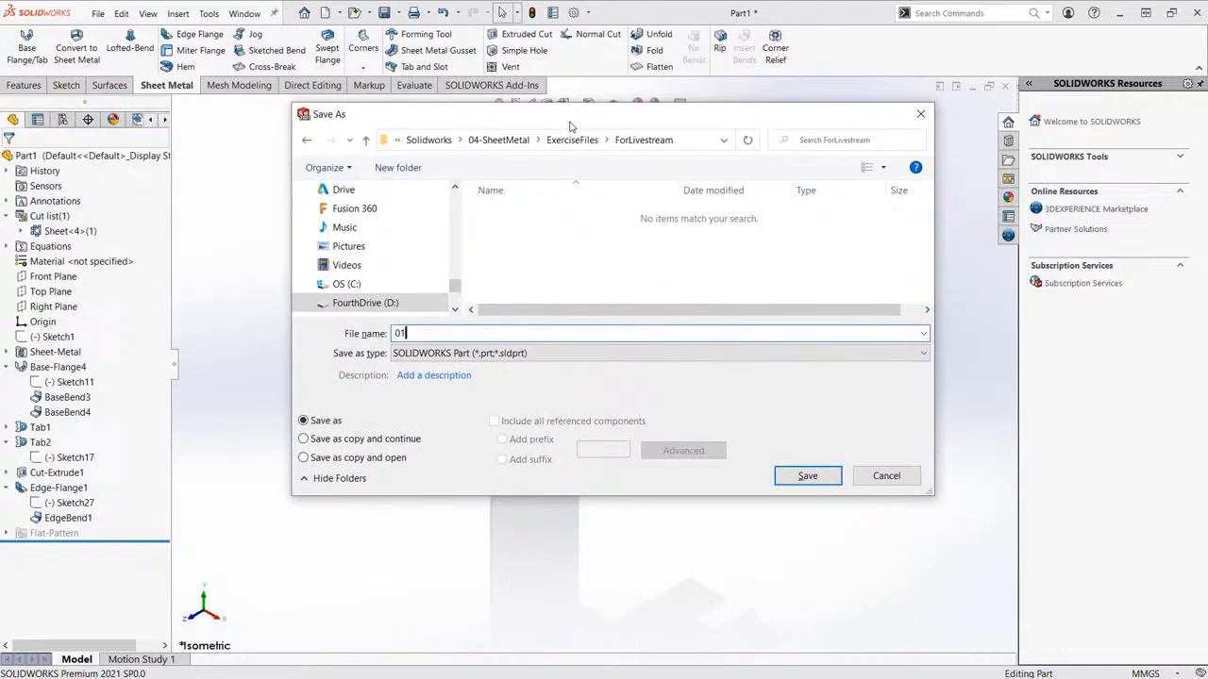
key(Return)
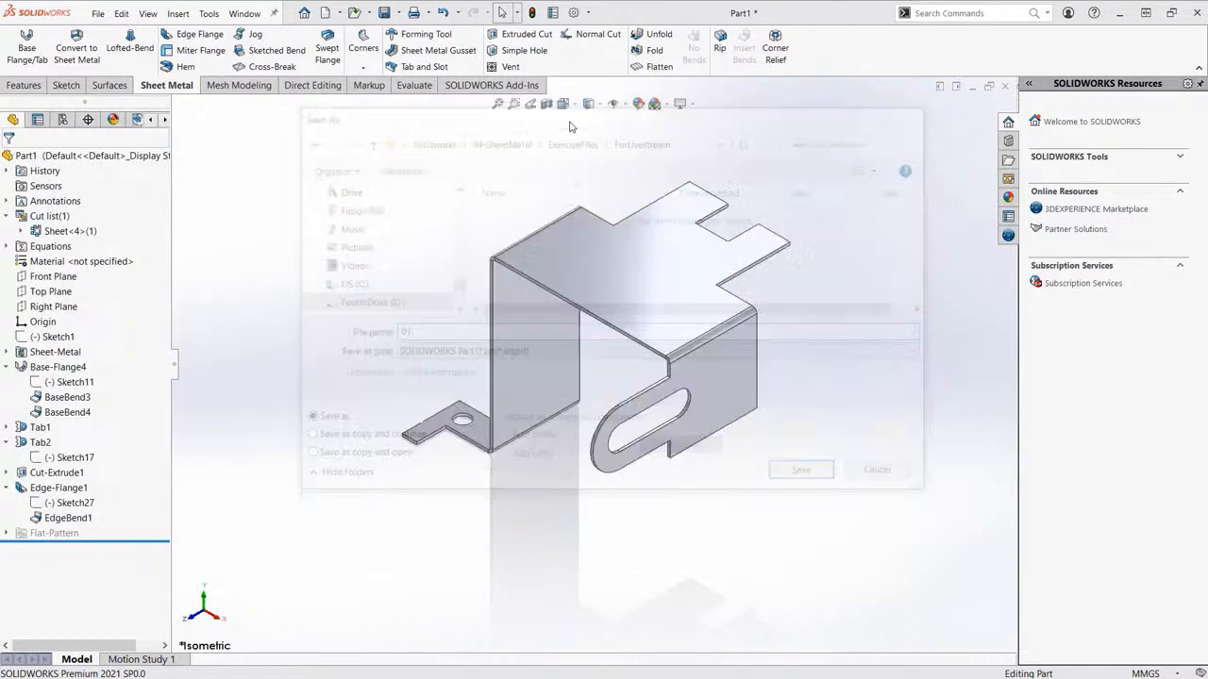
key(f)
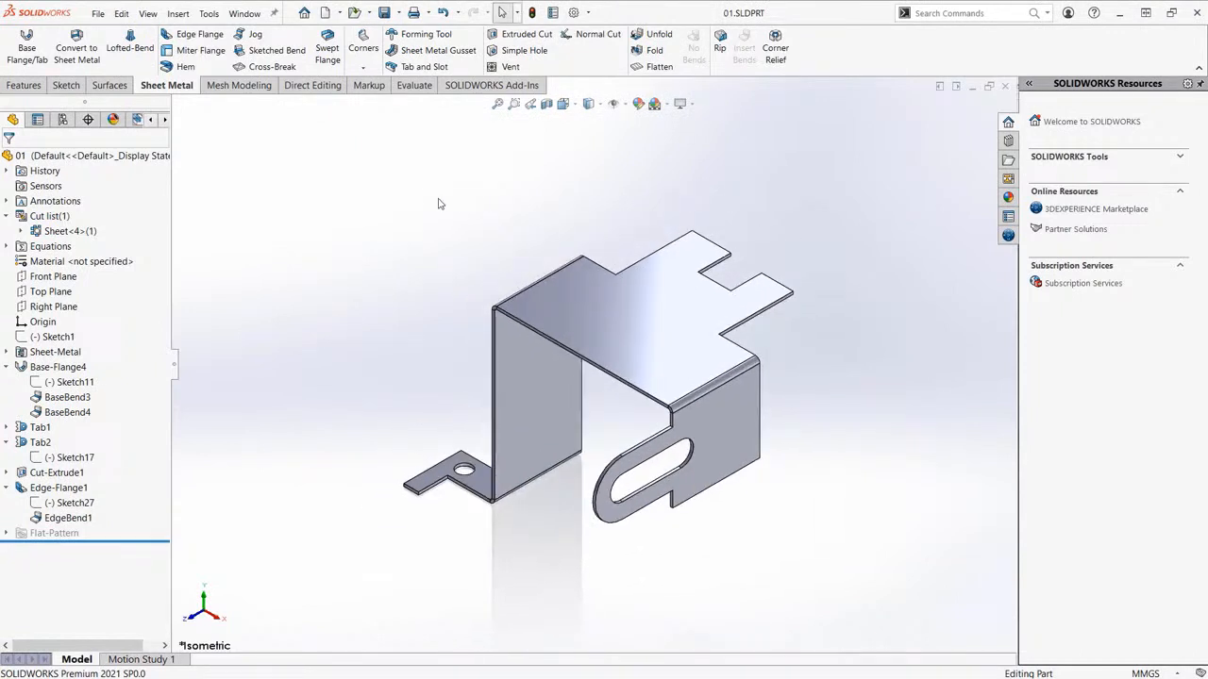
Create a new part document and start a sketch on the Top Plane.
click(325, 13)
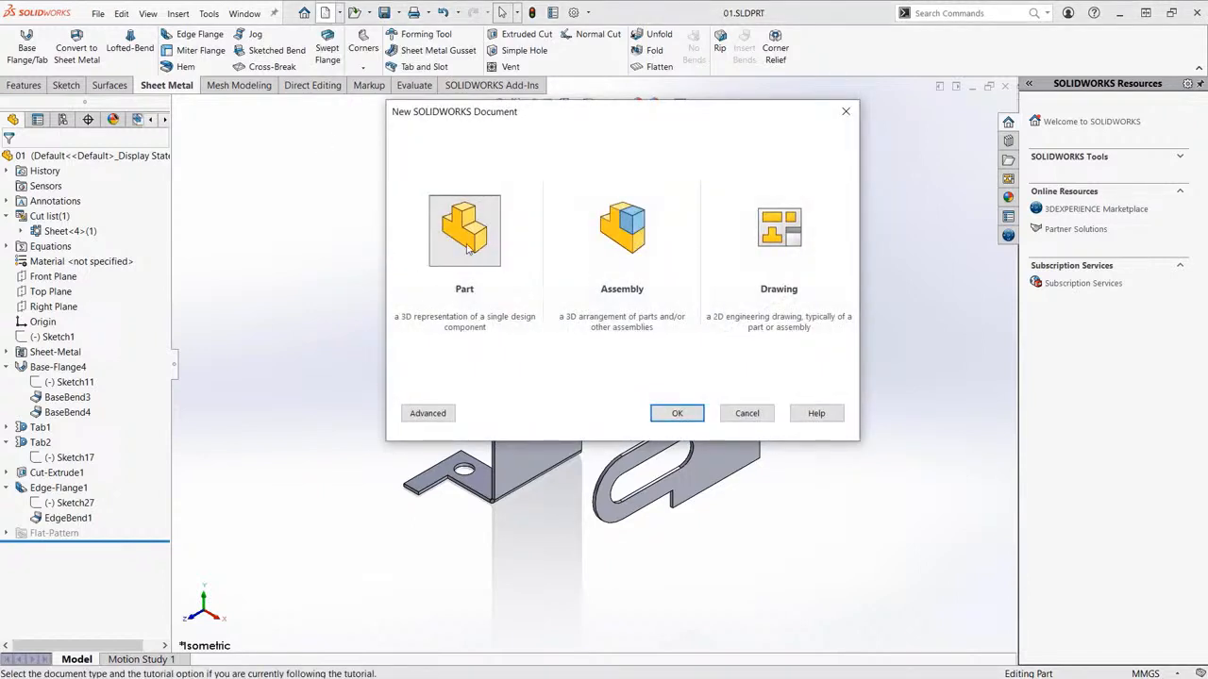
double_click(464, 232)
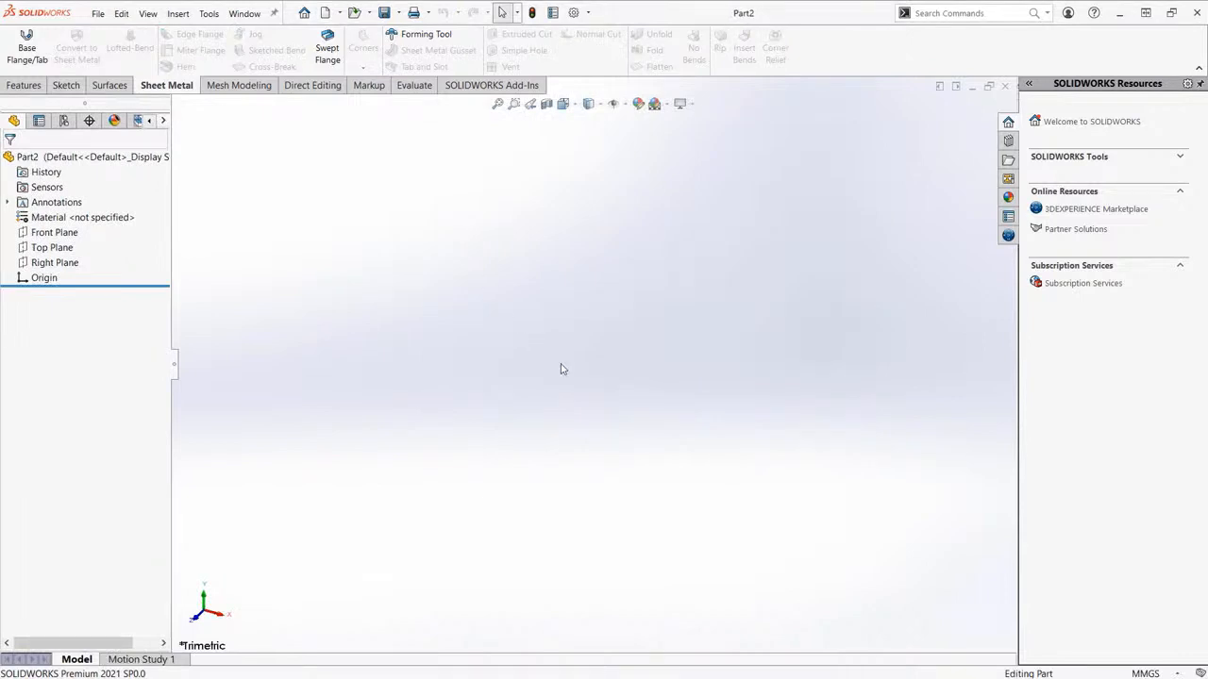
click(33, 249)
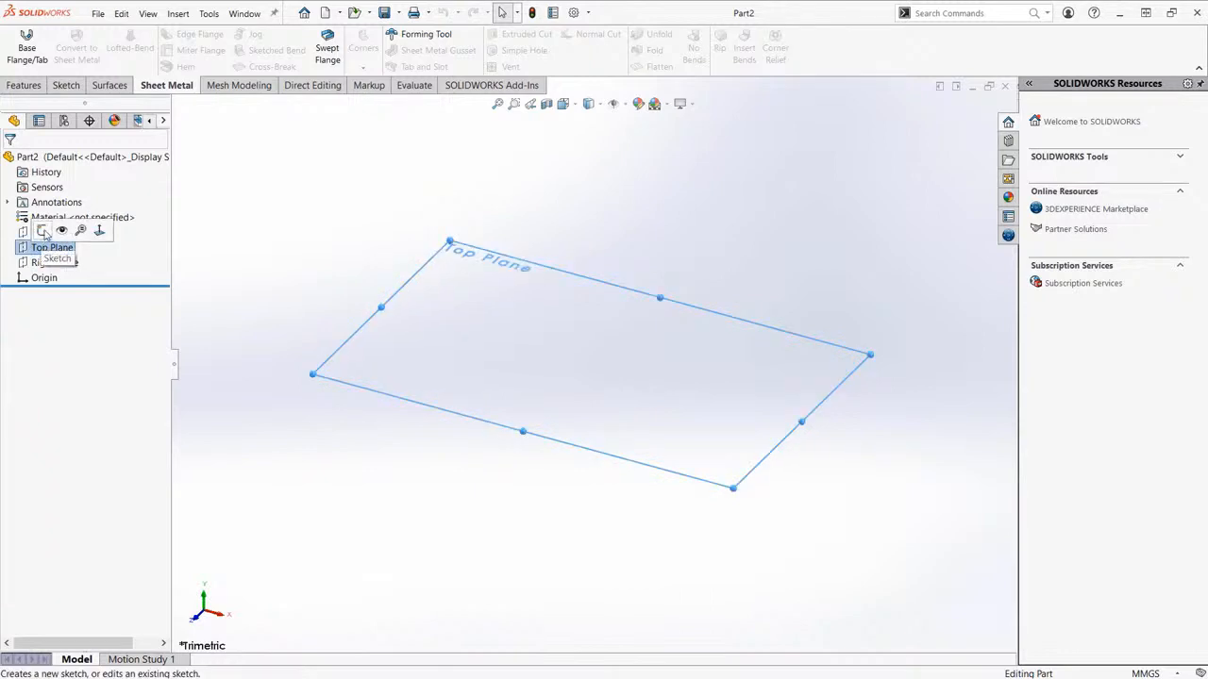
click(44, 234)
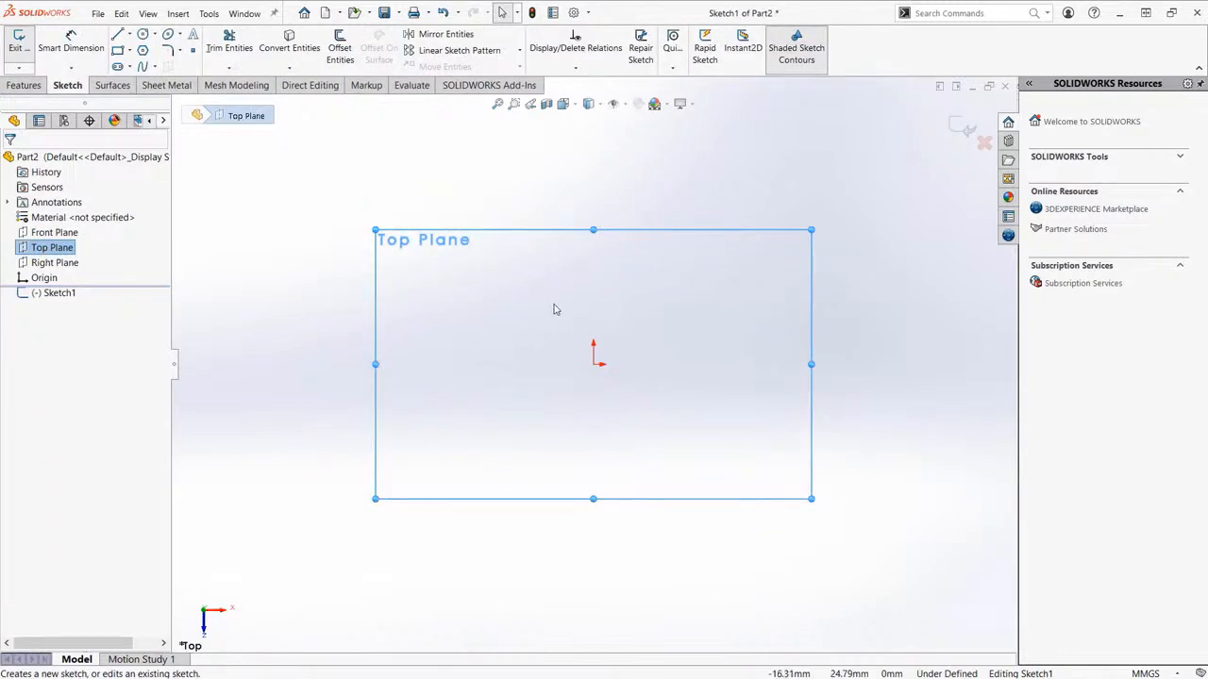
Sketch a center rectangle about 98 mm wide and 89 mm high, centred on the origin.
key(s)
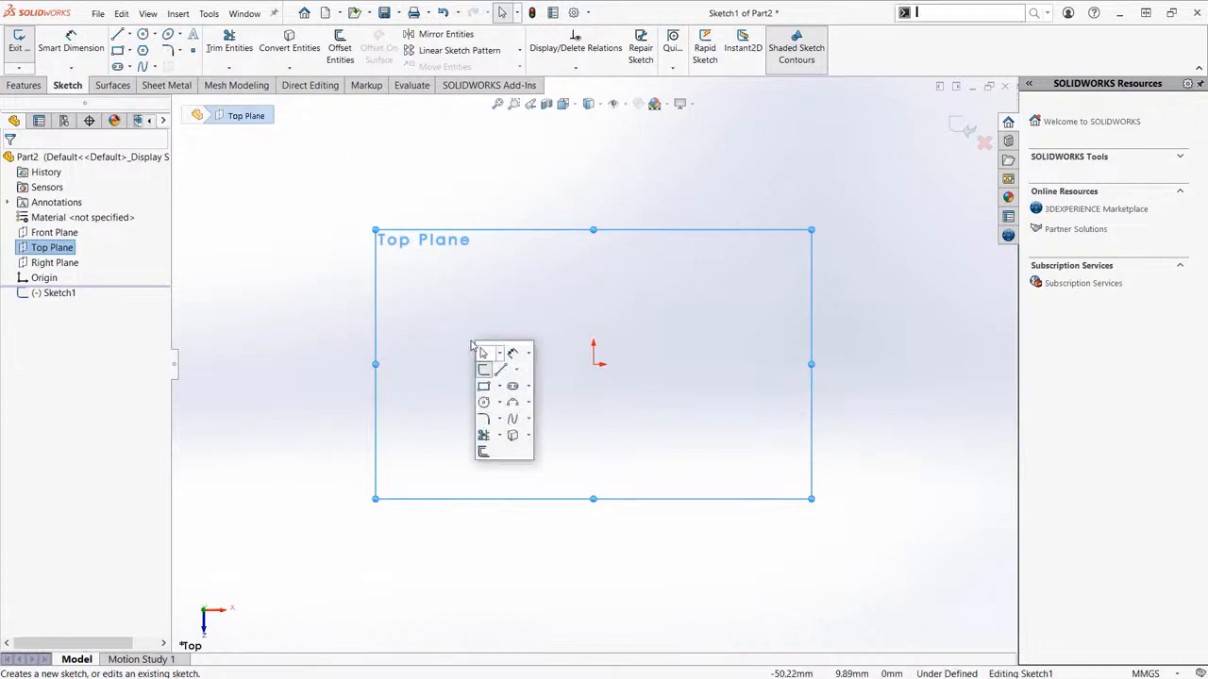
click(499, 387)
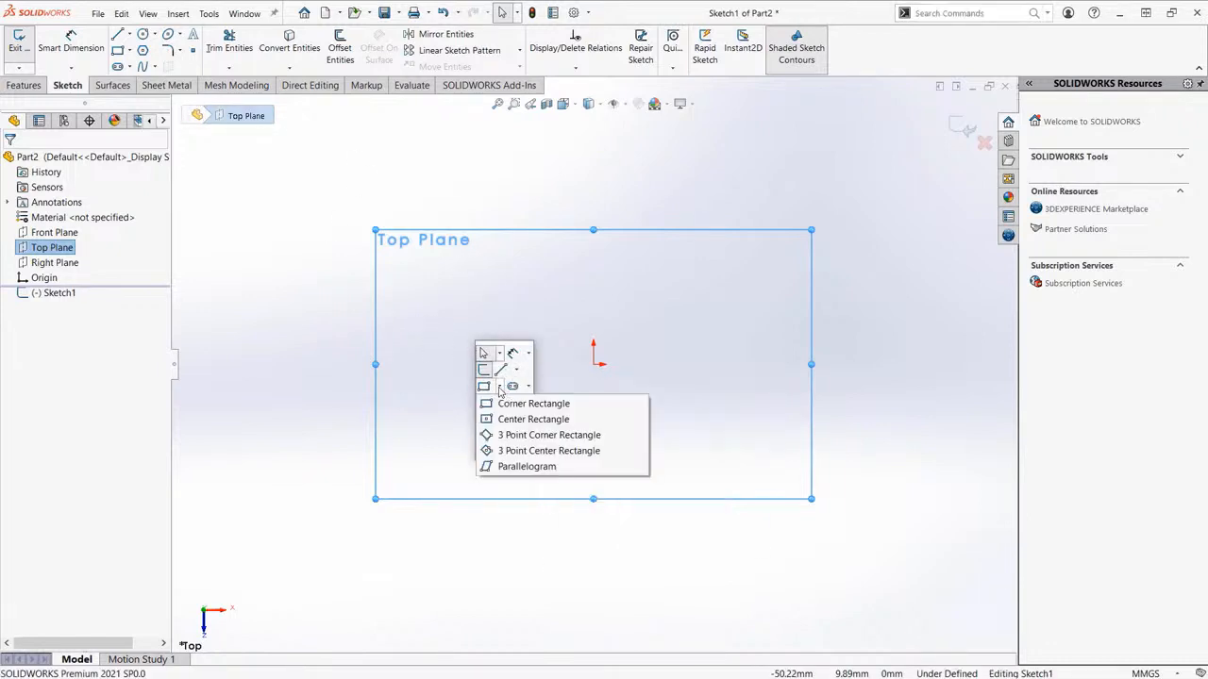
click(539, 421)
click(594, 364)
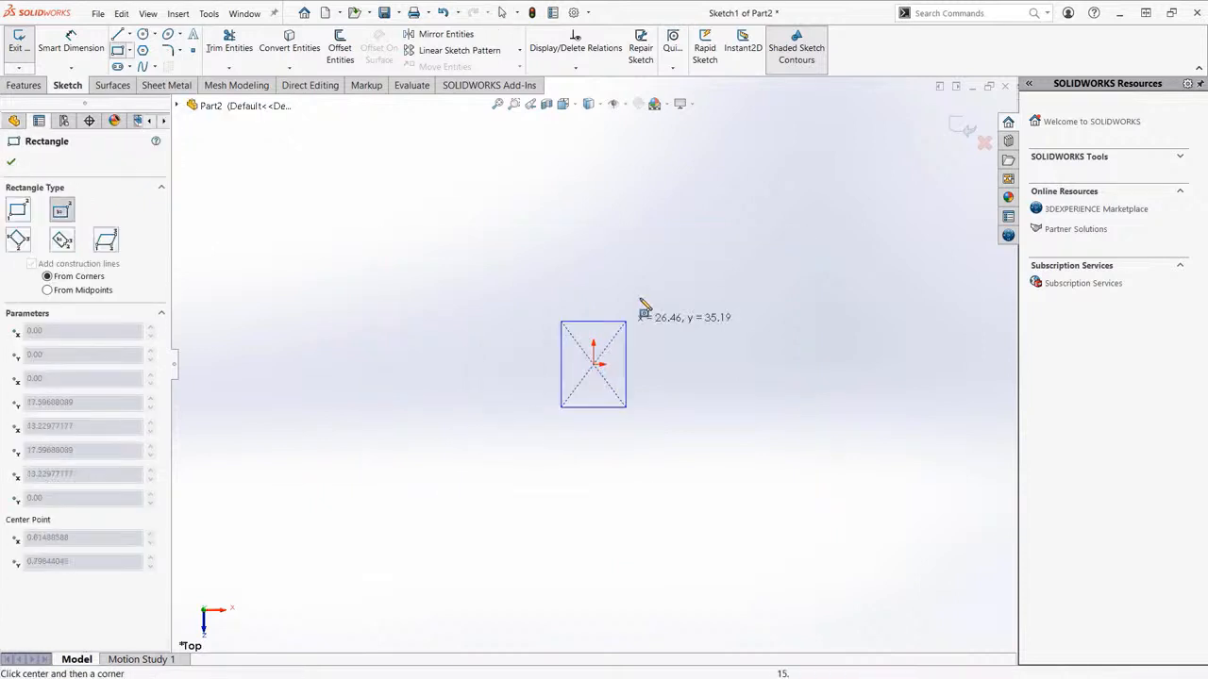
click(713, 256)
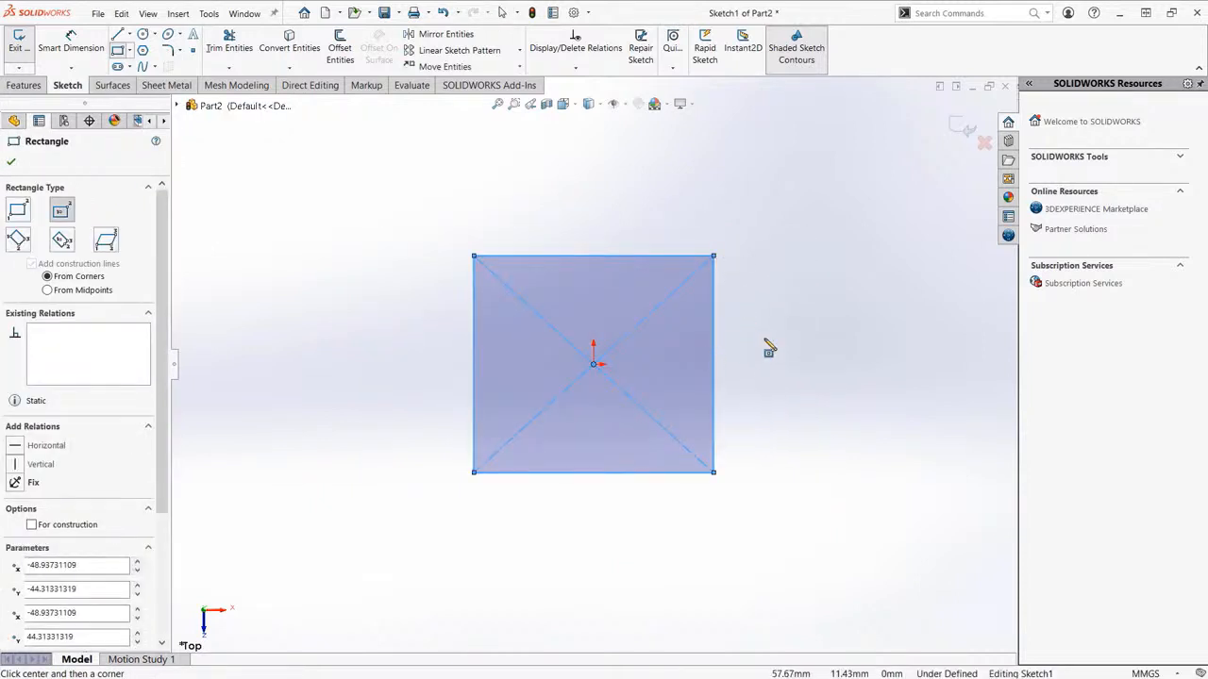
key(Escape)
Dimension the rectangle's top edge and set its width to 50 mm.
key(s)
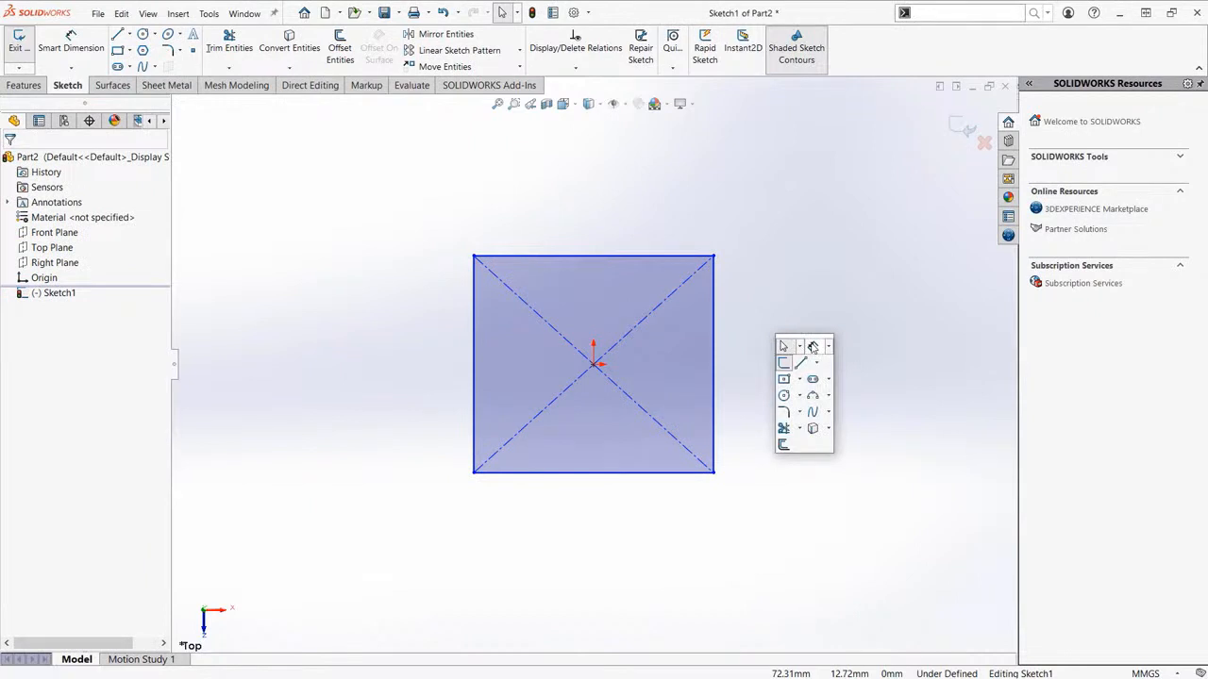
click(814, 350)
click(604, 262)
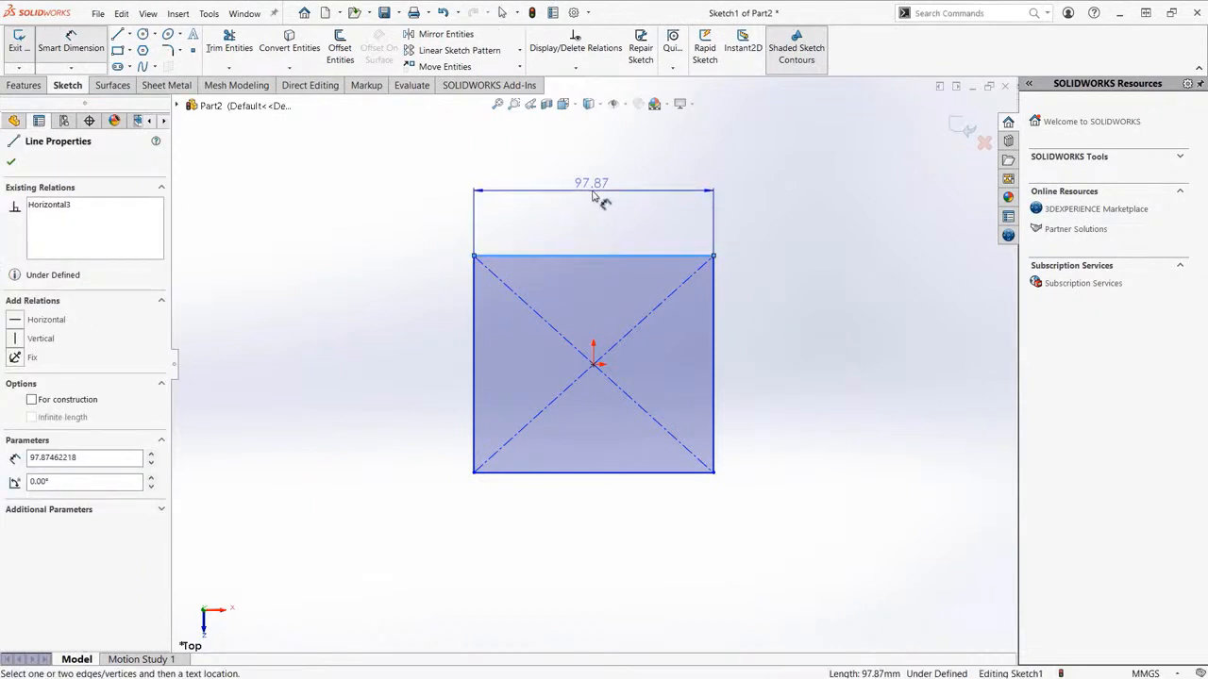
click(595, 195)
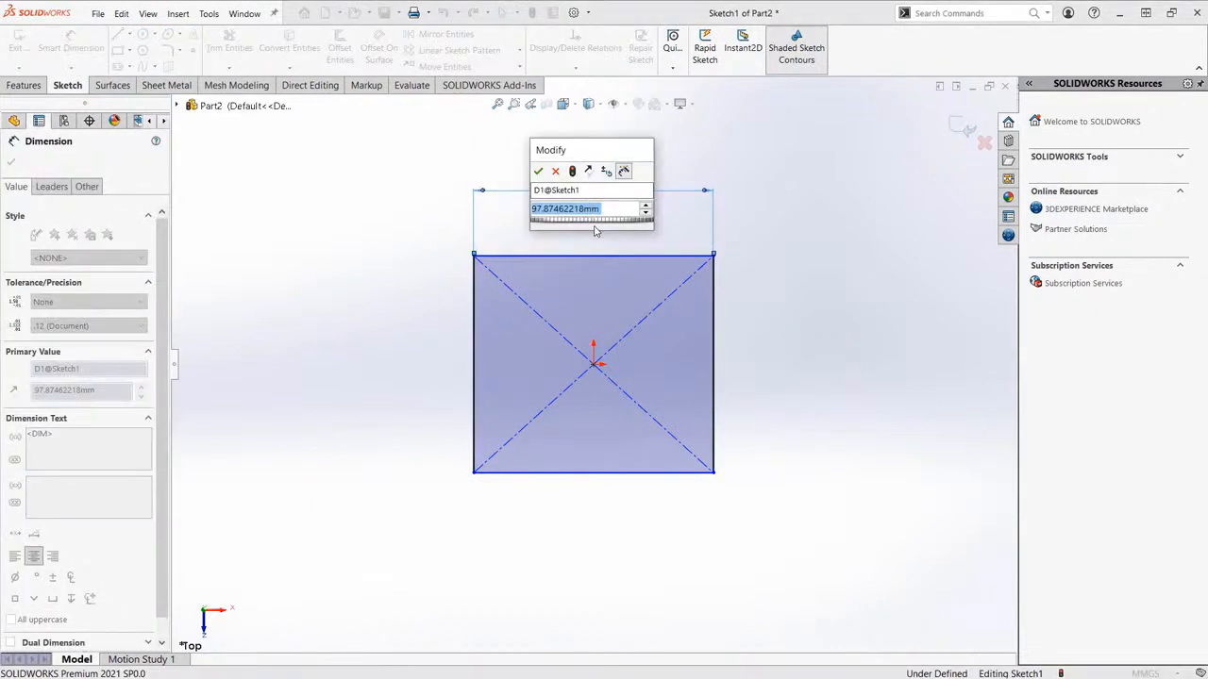
text(50)
key(Return)
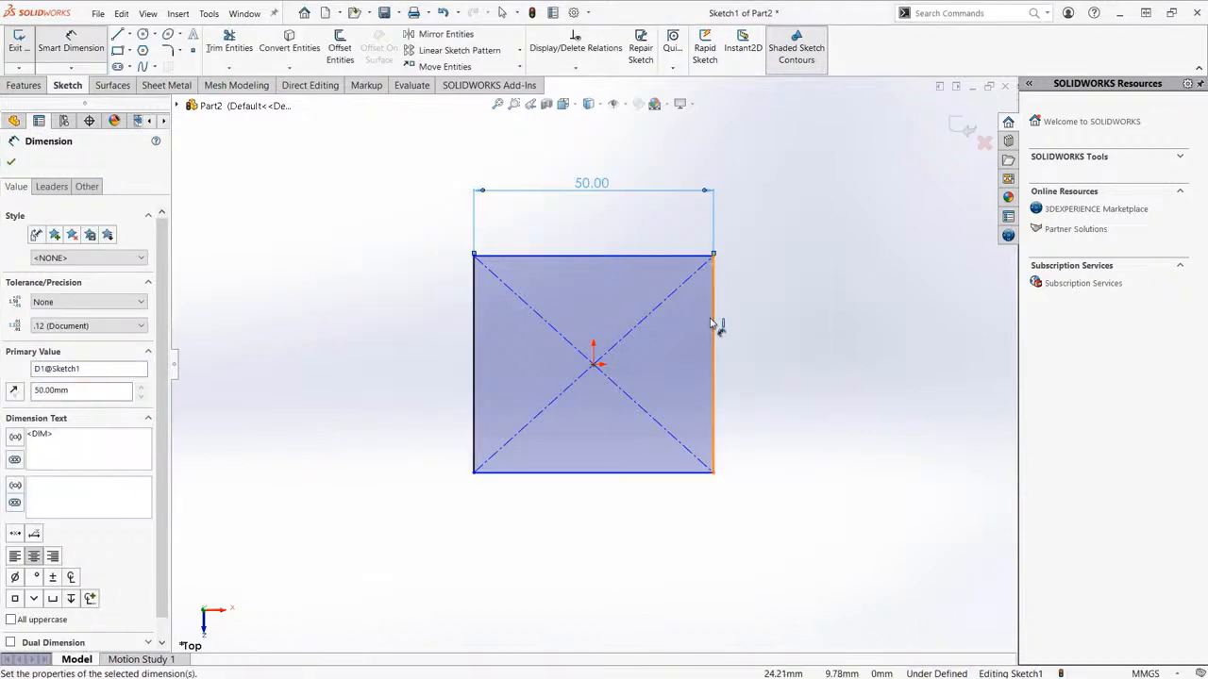
Add an equal relation between the rectangle's upper horizontal side and its adjacent vertical side to make it square.
click(704, 305)
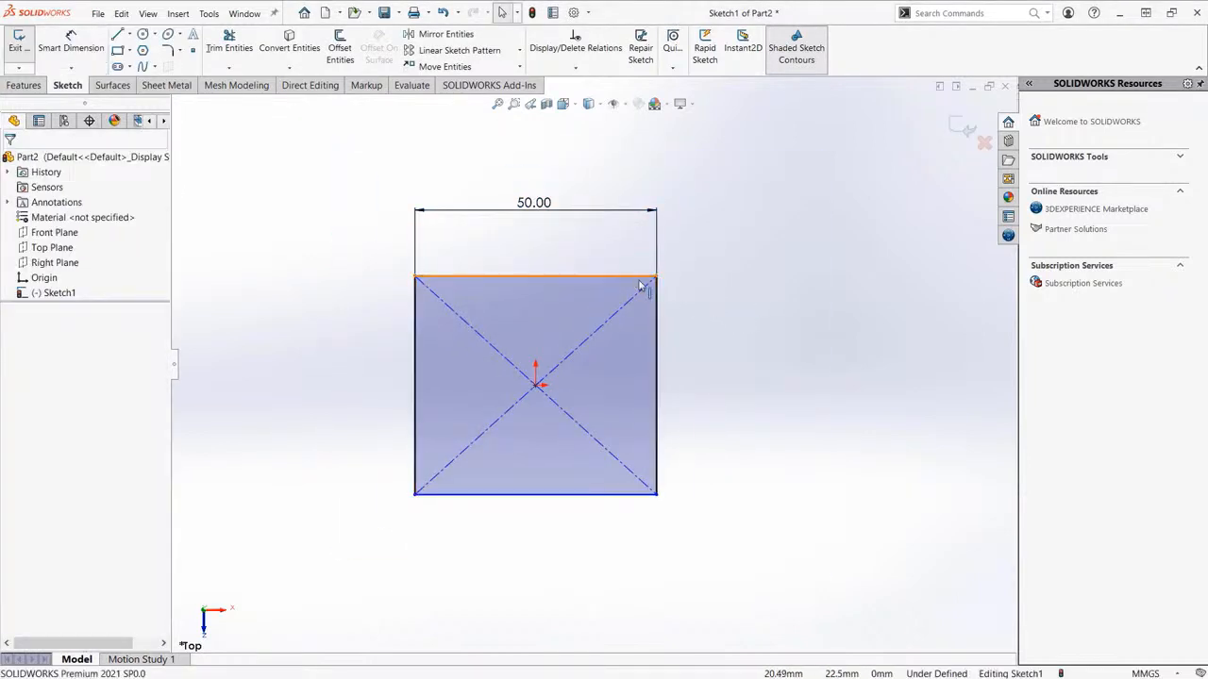
click(639, 276)
click(695, 315)
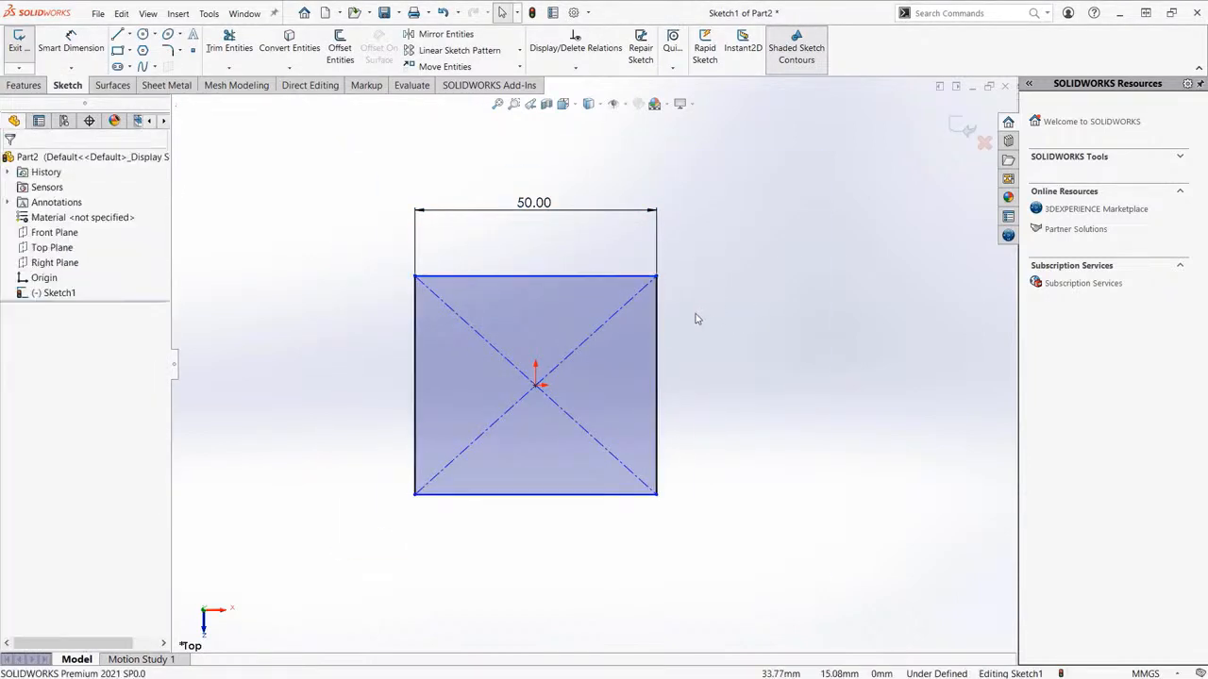
click(606, 278)
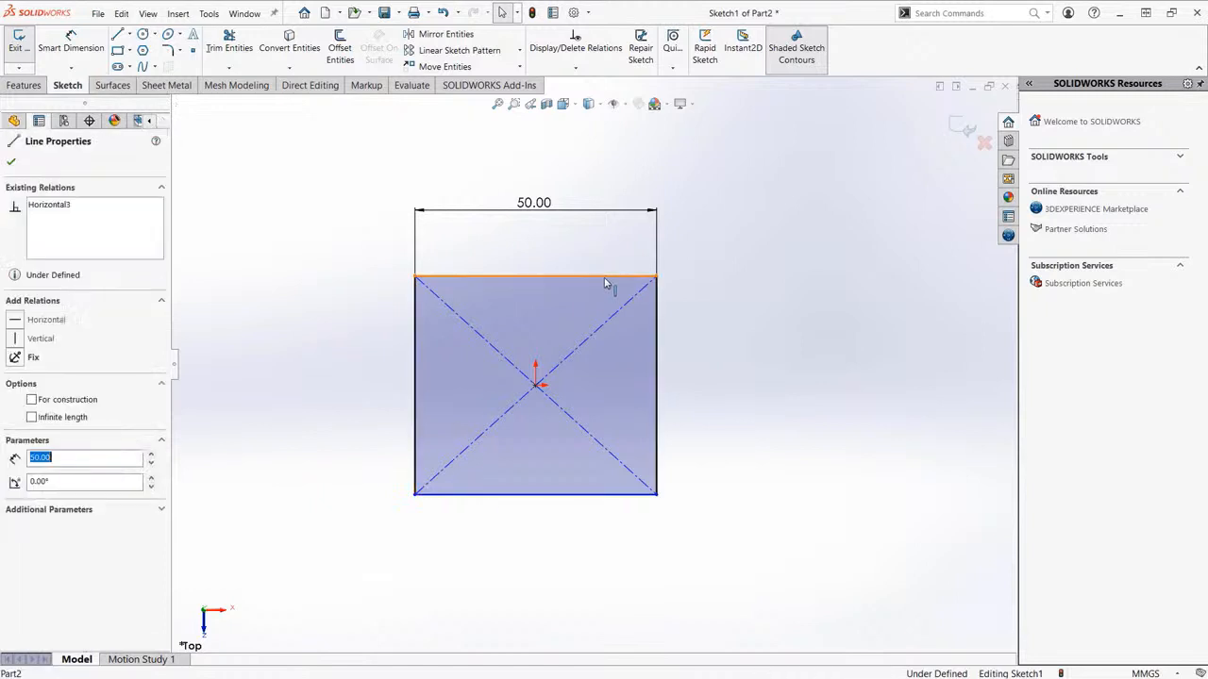
ctrl+click(657, 349)
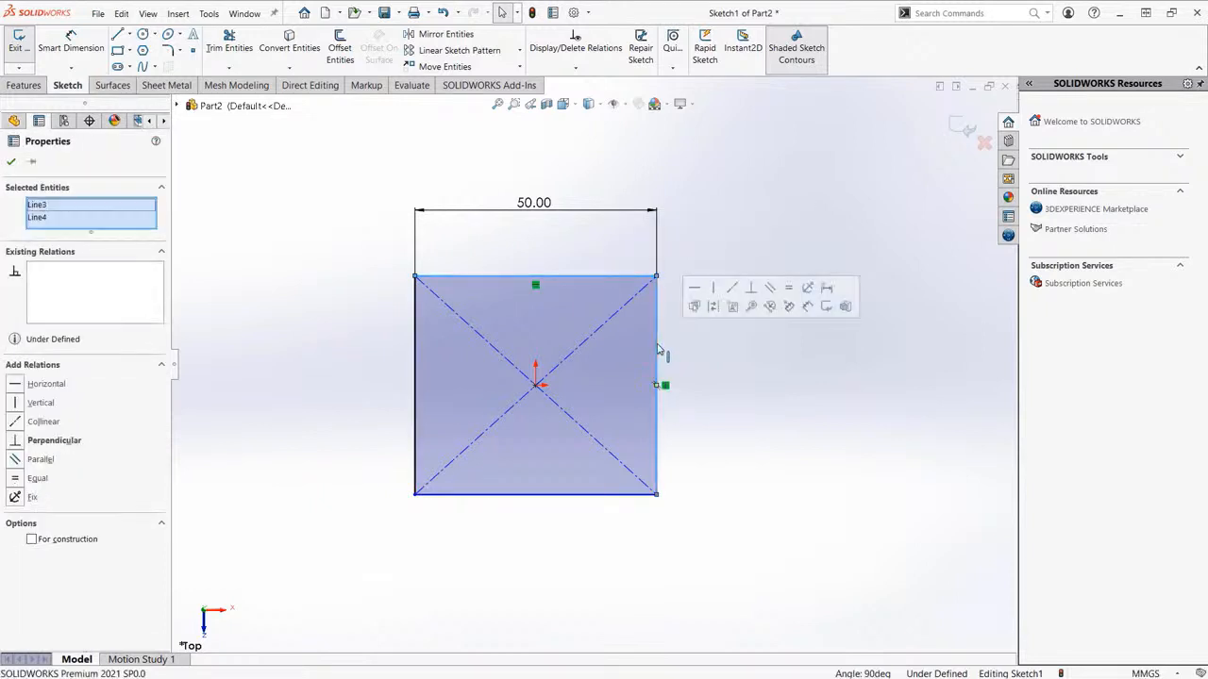
click(788, 288)
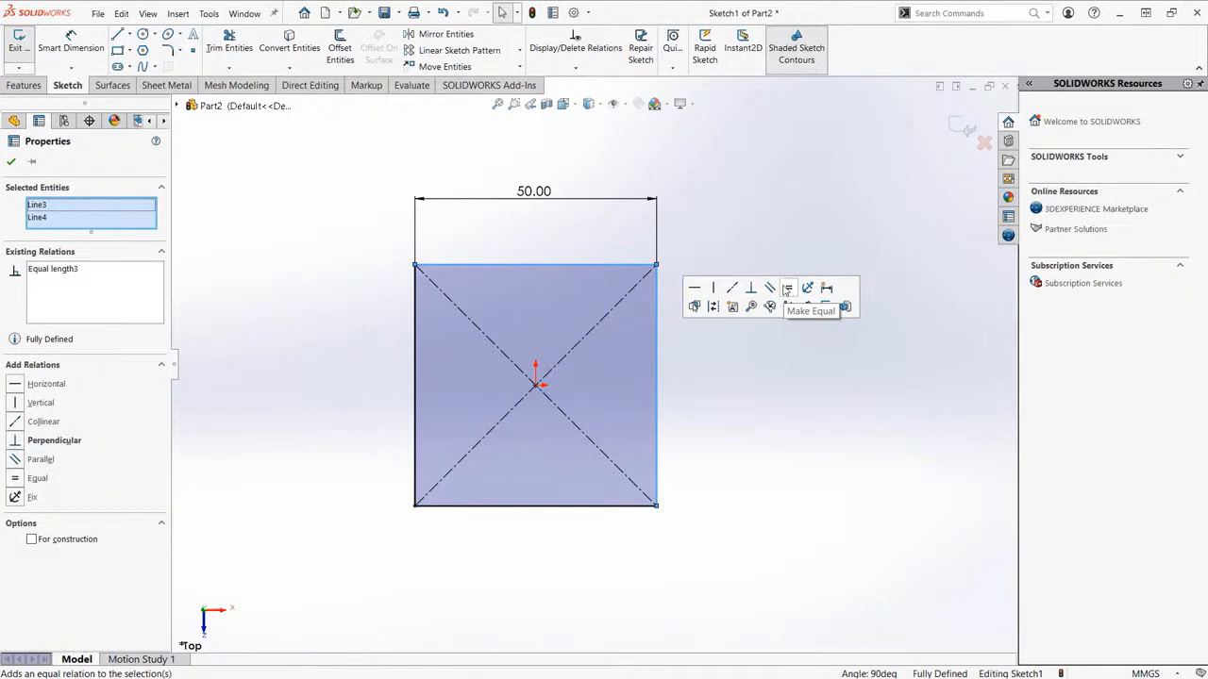
click(708, 331)
ctrl+middle_drag(735, 334, 763, 335)
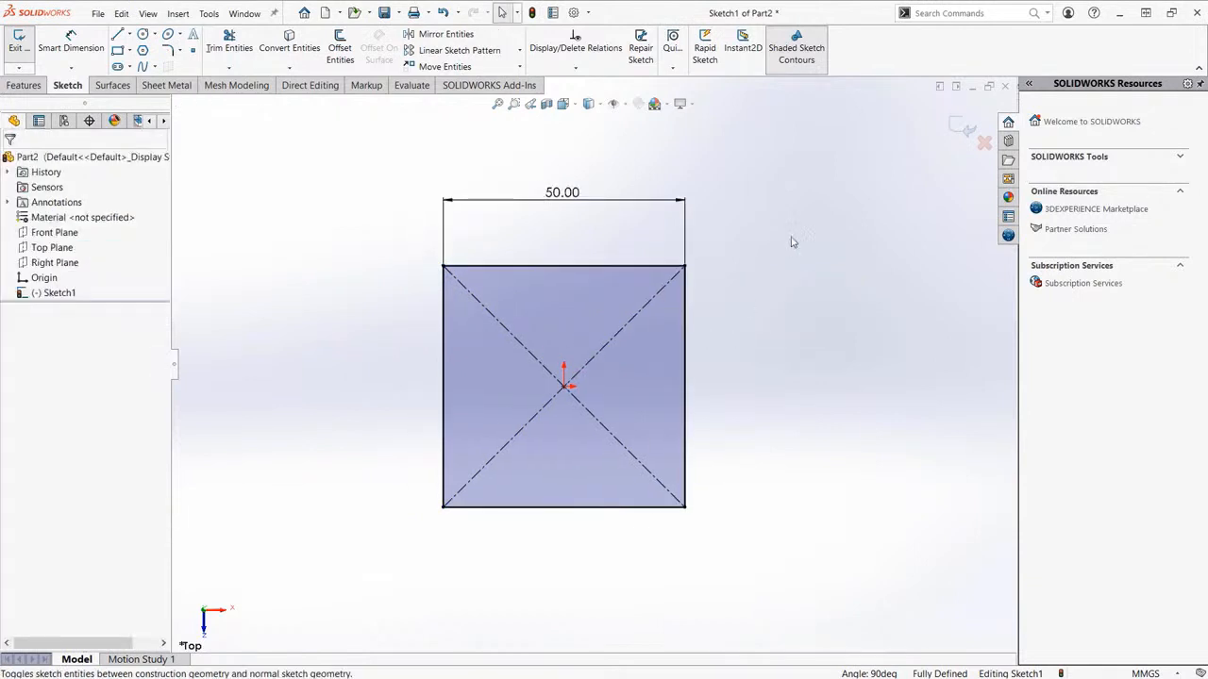
Create a 1 mm thick base flange from the square sketch and show the part in isometric view.
click(959, 128)
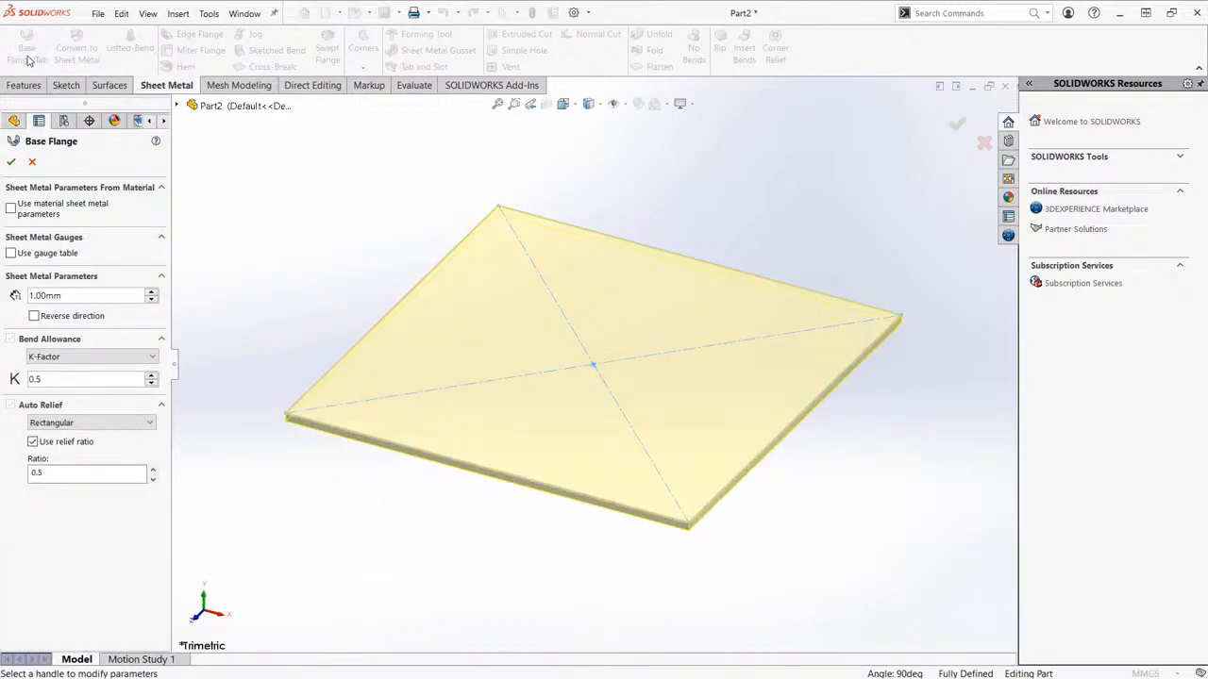
double_click(57, 295)
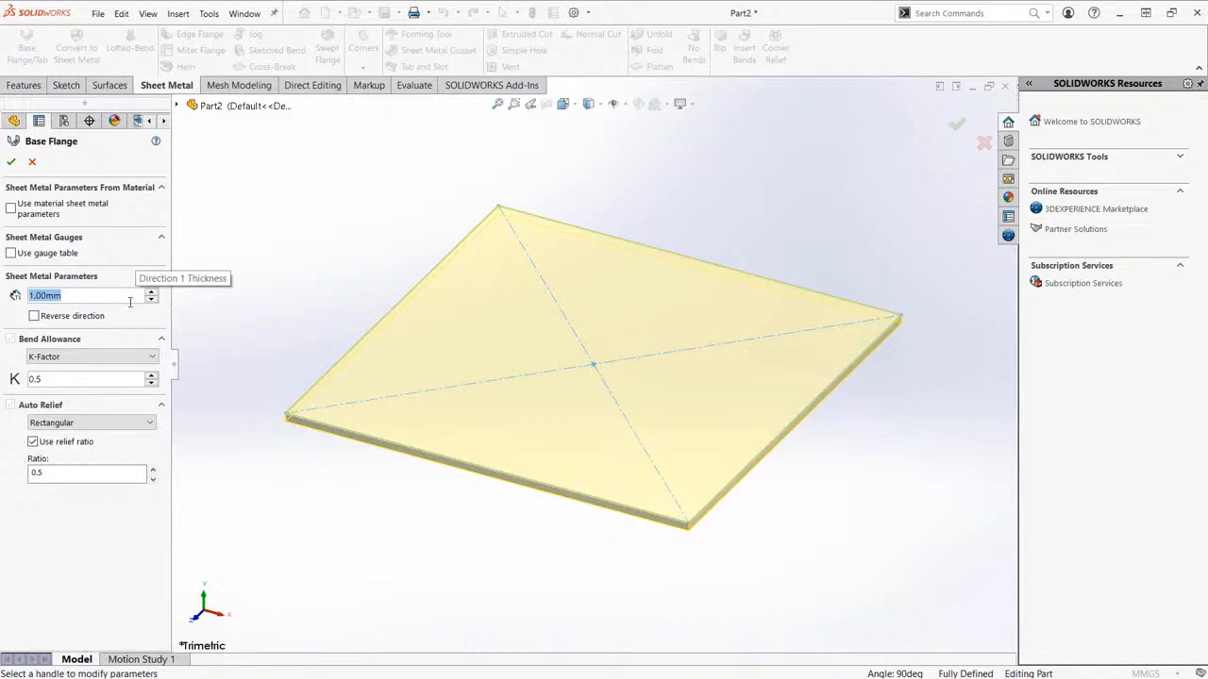
click(131, 302)
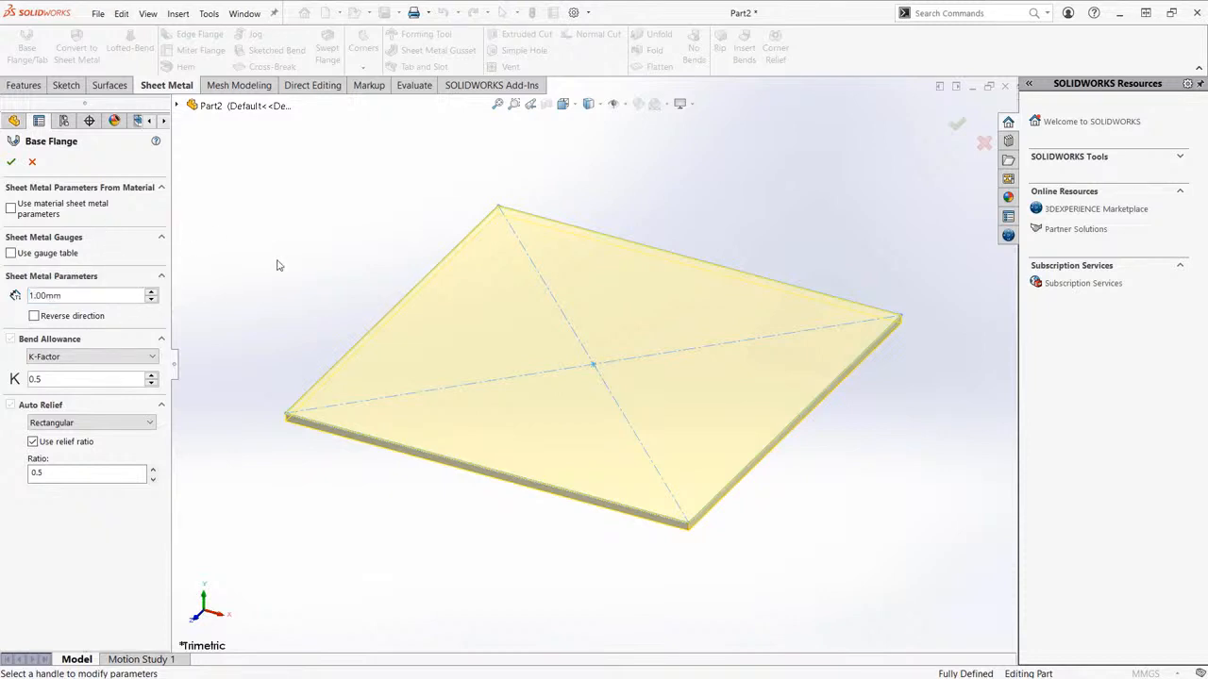
key(Return)
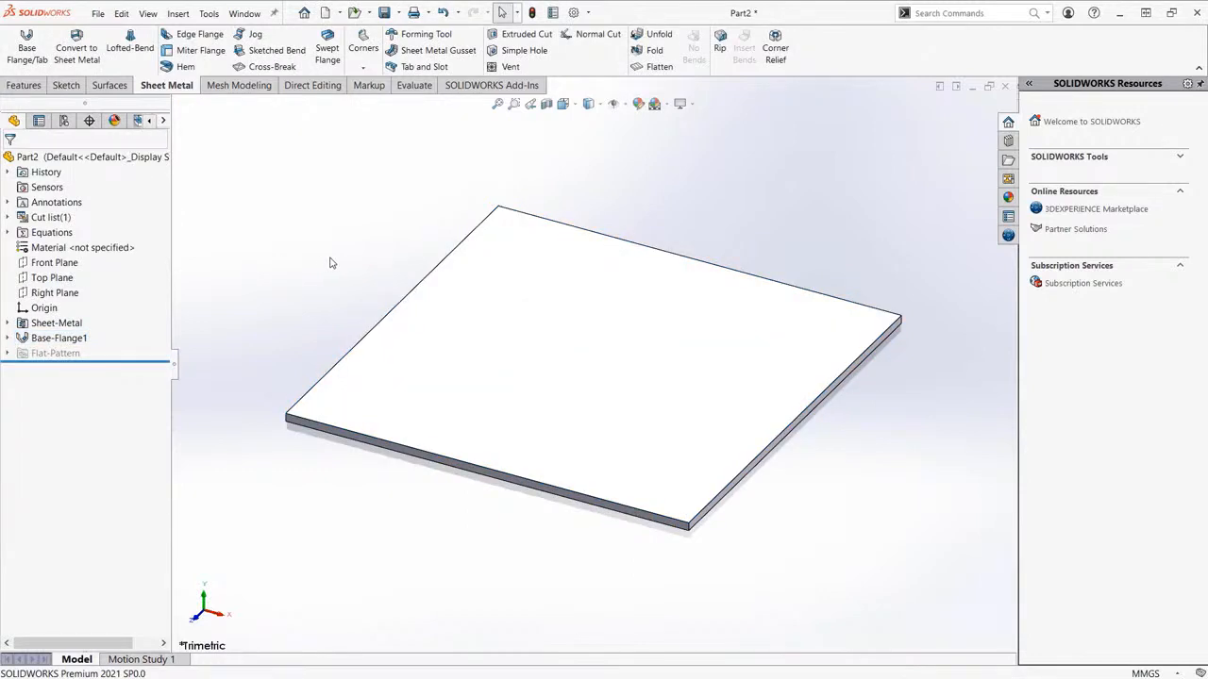
key(ctrl+7)
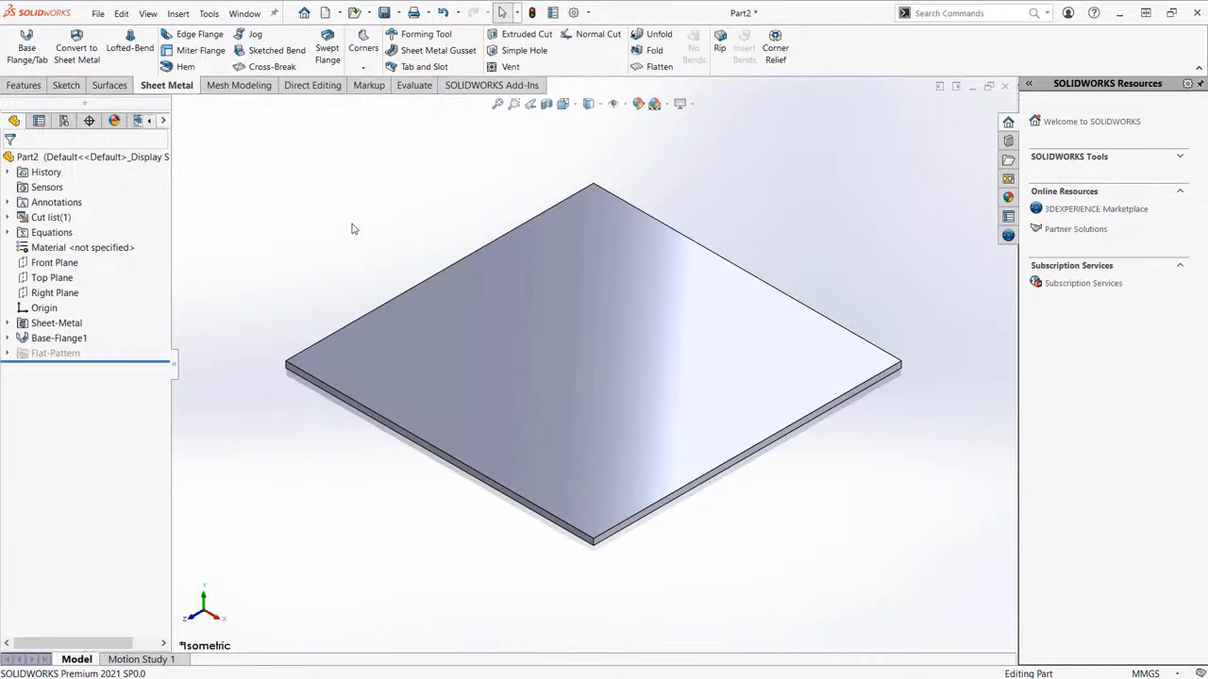
Start a Miter Flange at the plate edge and sketch an L-shaped profile, about 8.5 mm up and 4.2 mm inward from the corner.
click(199, 55)
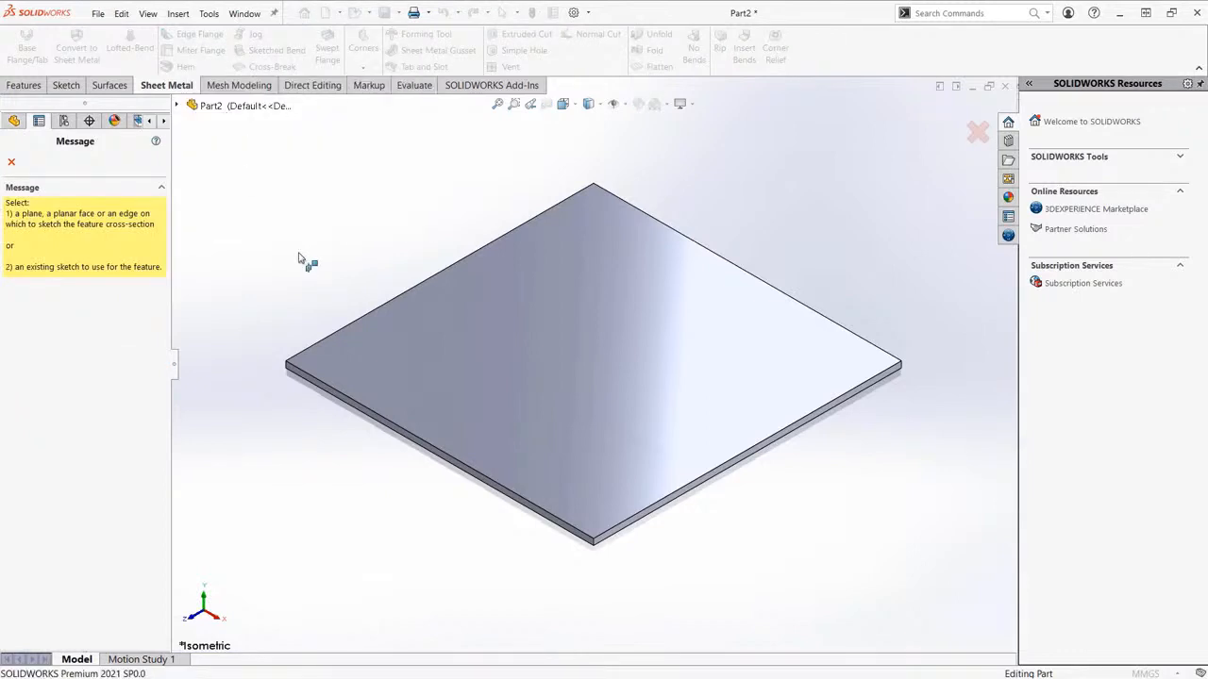
click(360, 324)
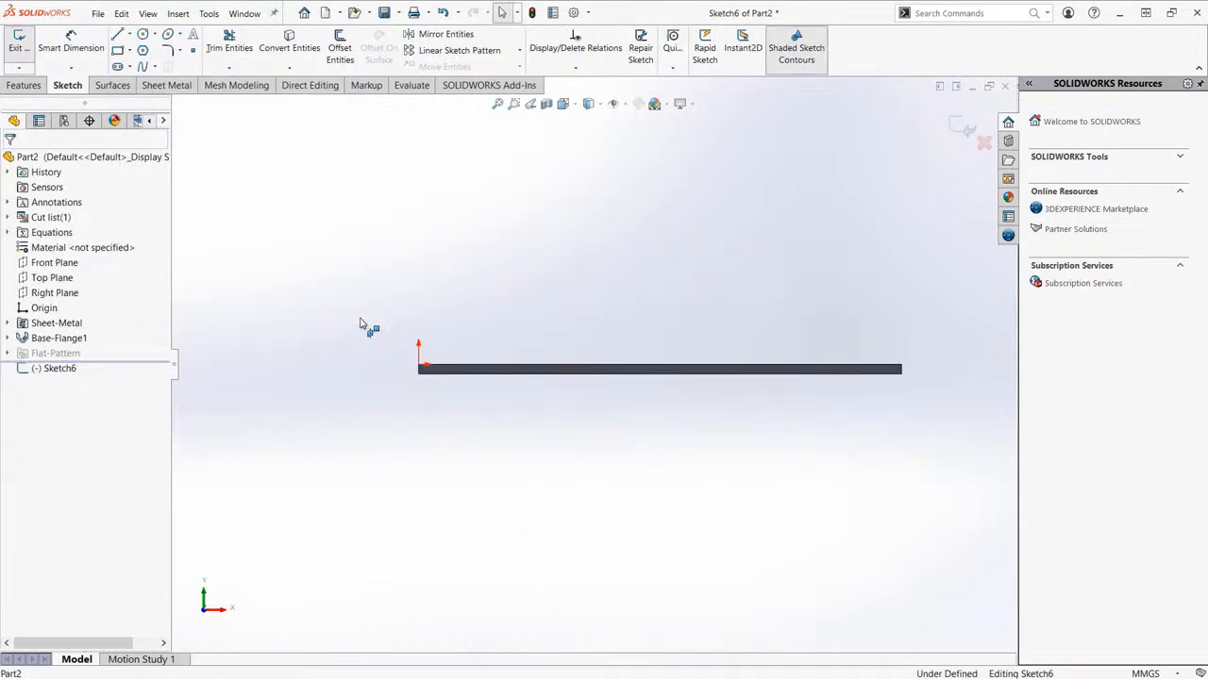
scroll(360, 324, down, 3)
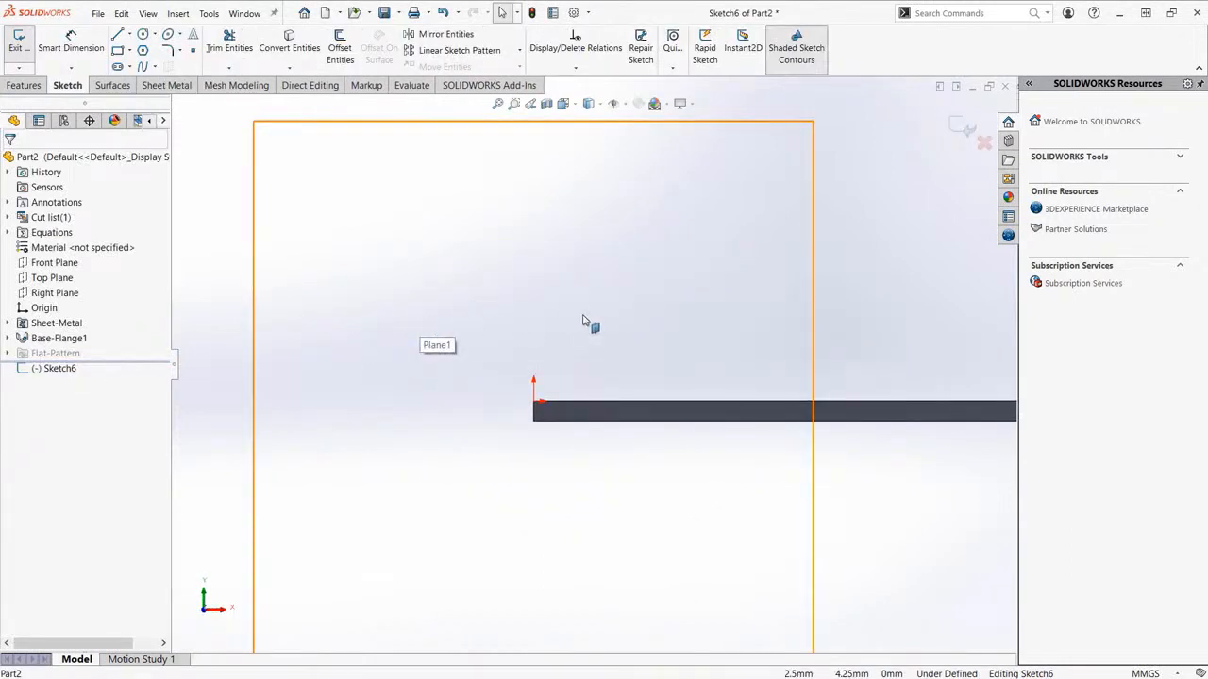
key(l)
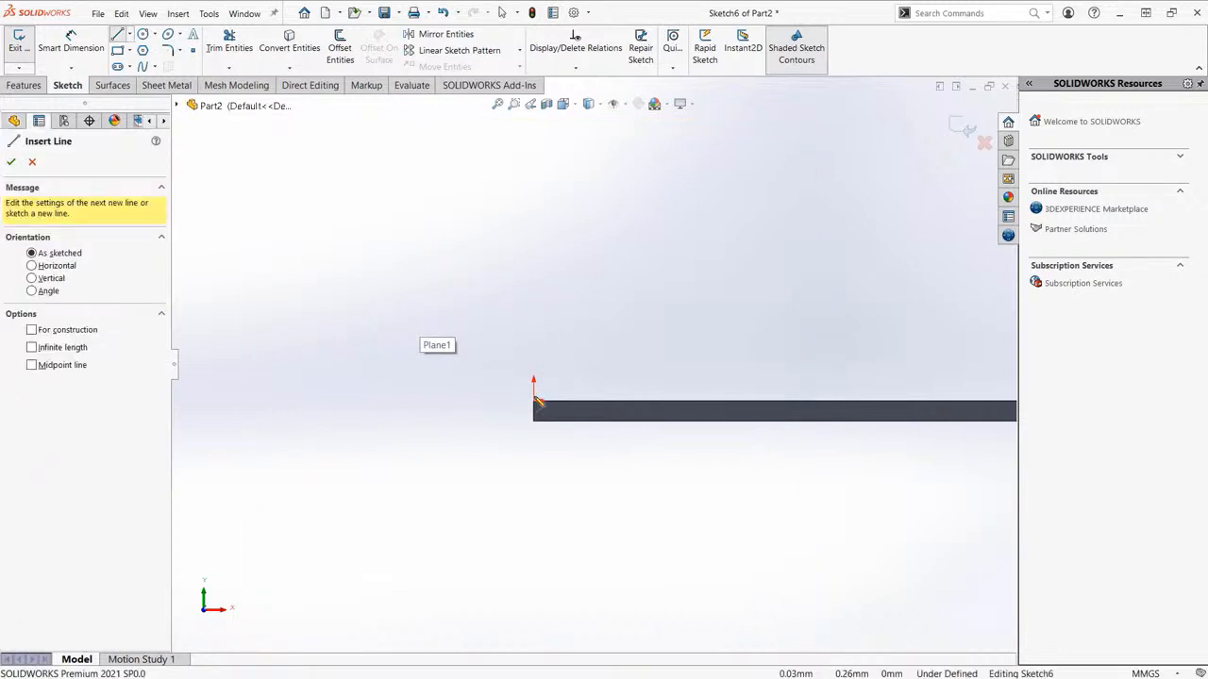
click(534, 402)
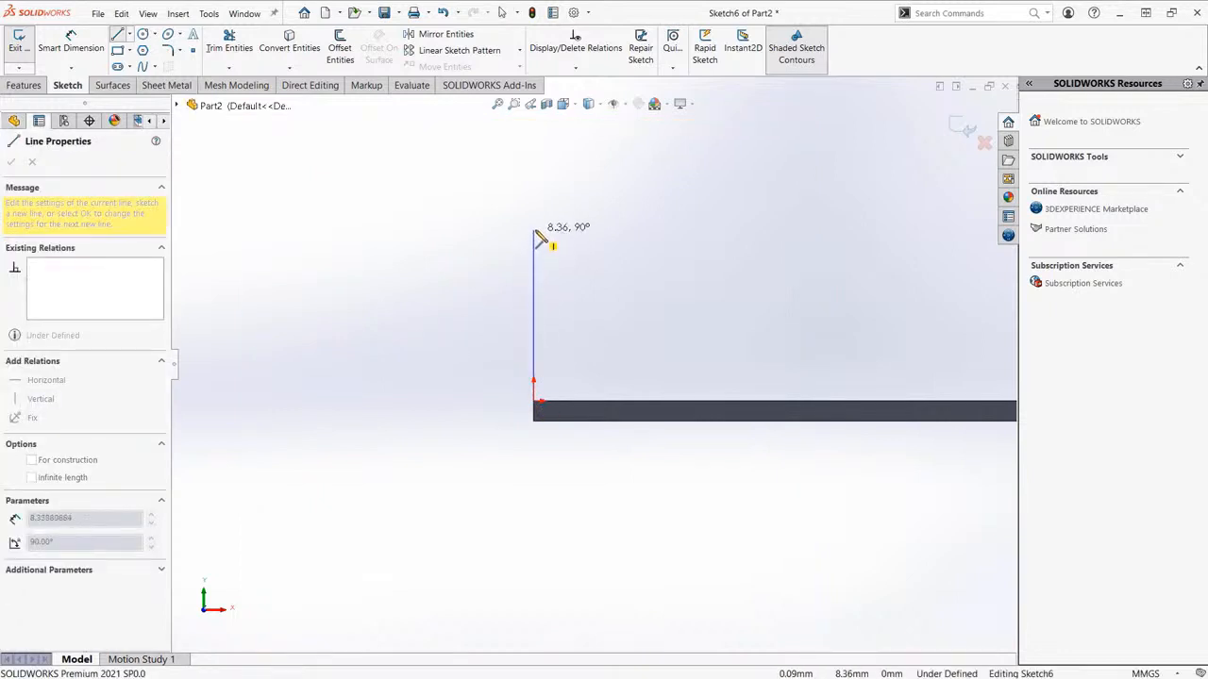
click(533, 226)
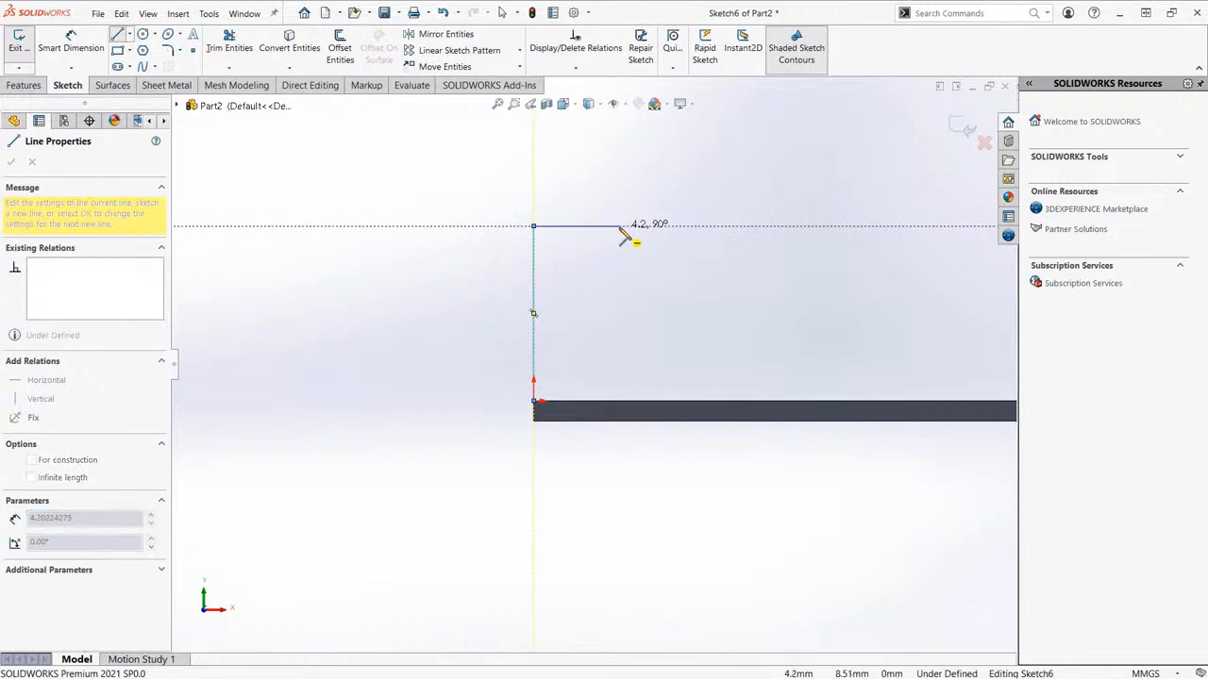
click(619, 231)
key(Escape)
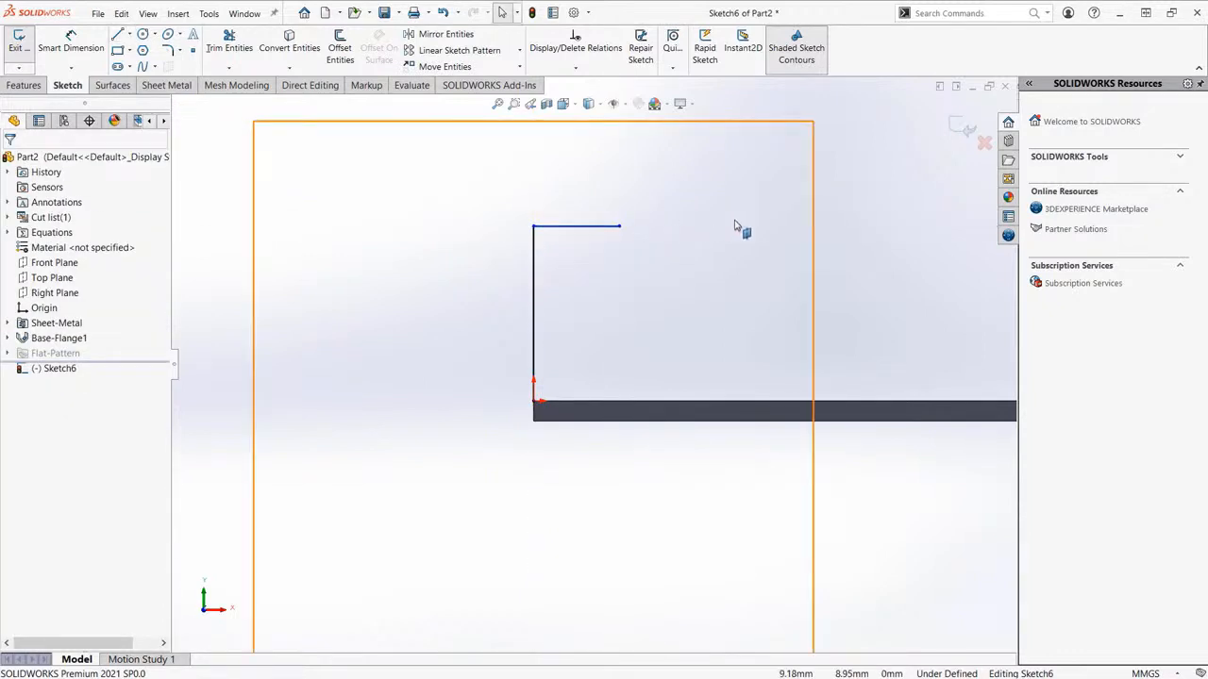
click(968, 128)
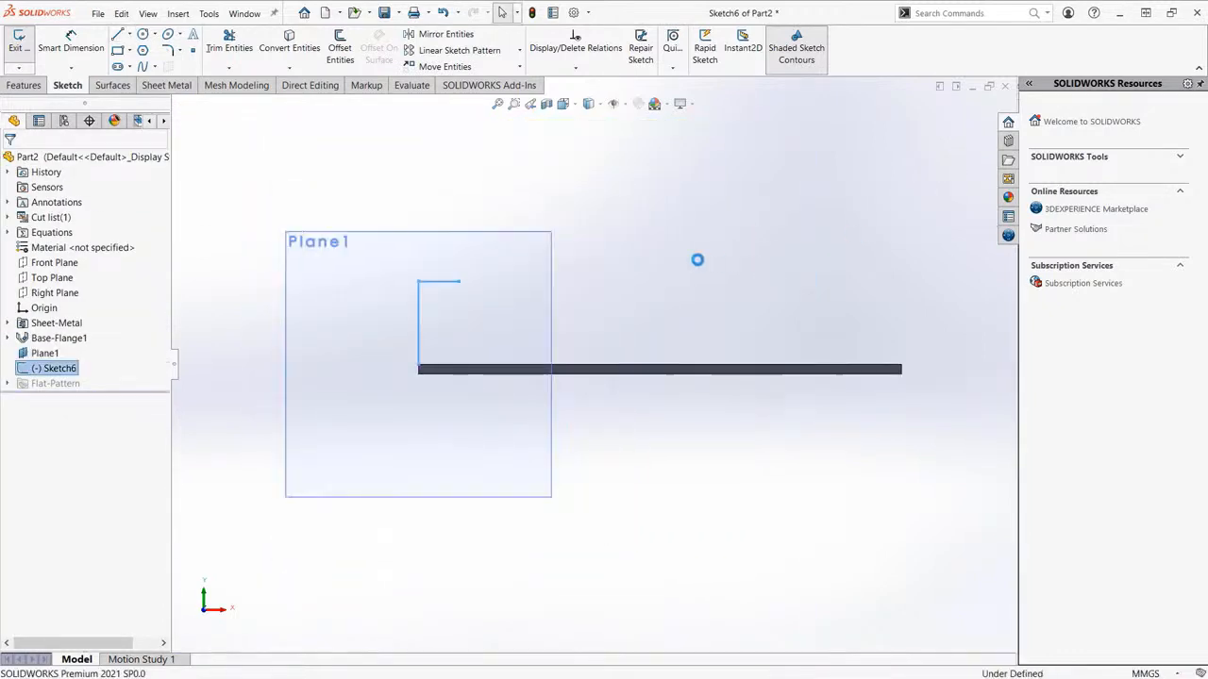
Delete the profile sketch entry from the miter flange selection, leaving only the edge.
middle_drag(650, 320, 652, 303)
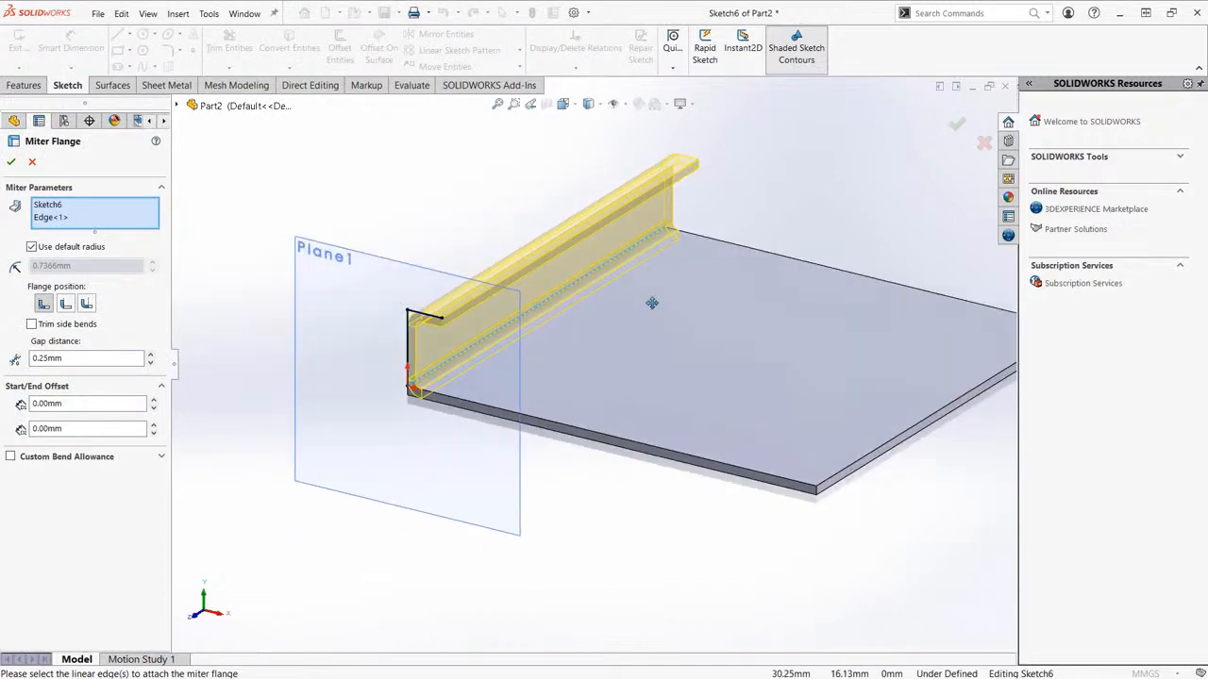
scroll(426, 321, down, 3)
scroll(457, 312, up, 2)
ctrl+middle_drag(505, 303, 444, 330)
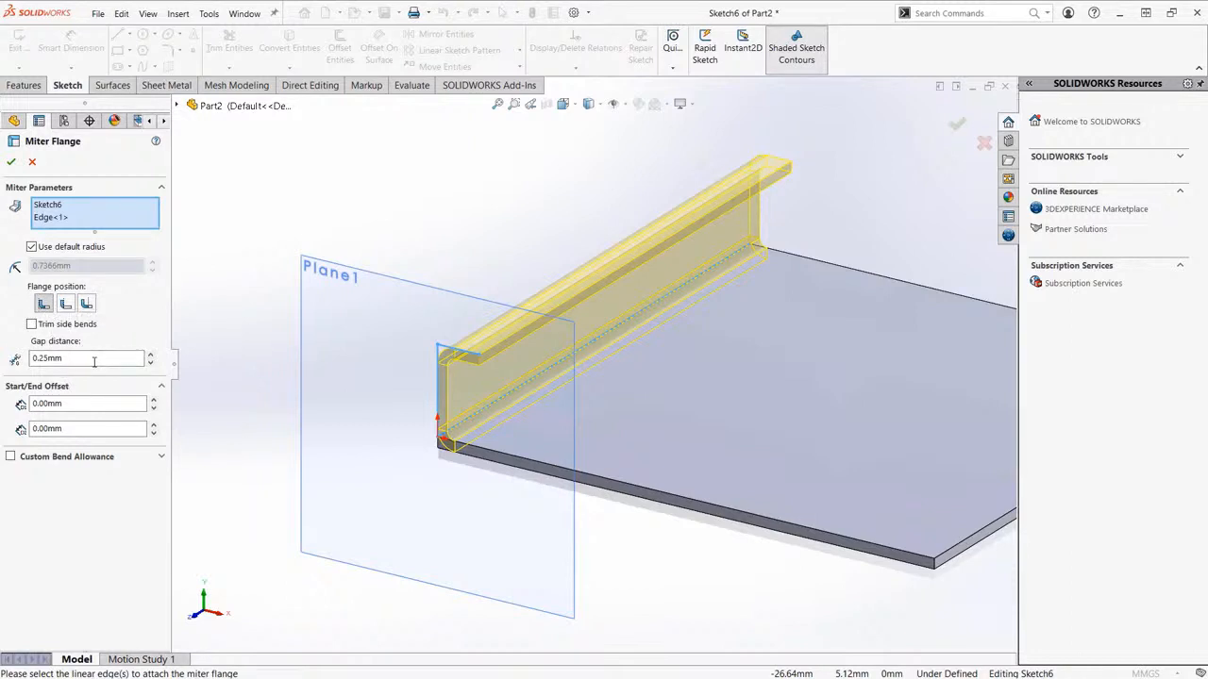
key(Up)
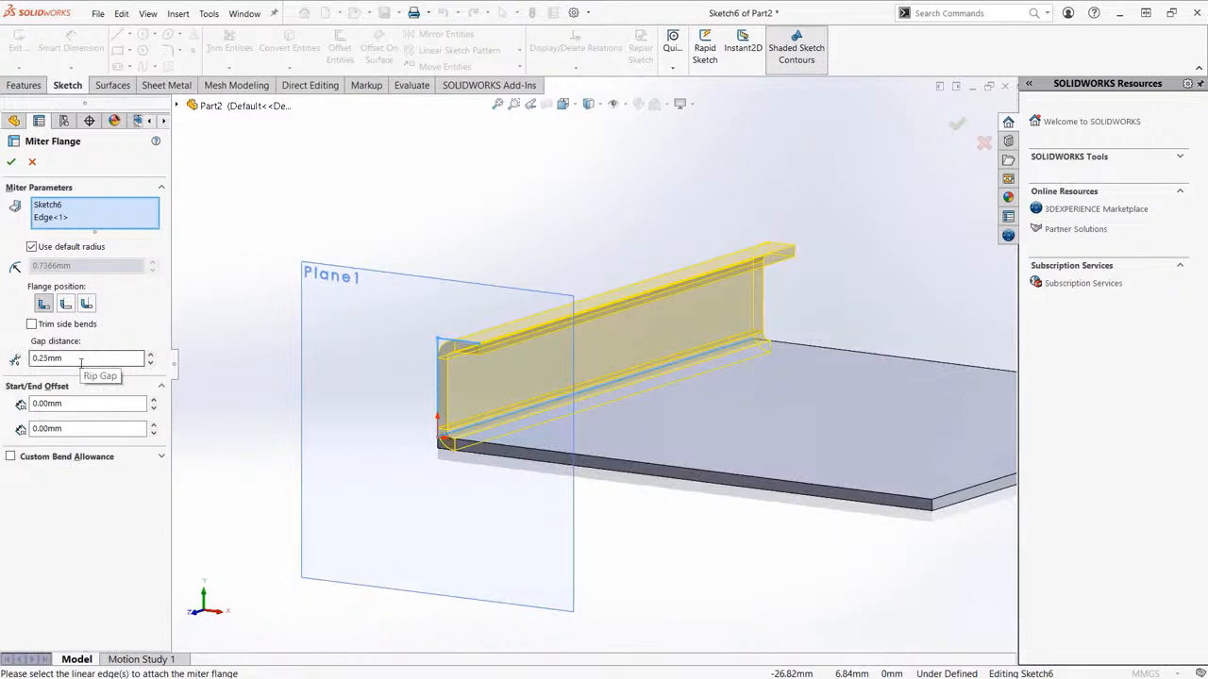
mouse_move(605, 421)
middle_down()
mouse_move(628, 563)
mouse_move(607, 414)
middle_up()
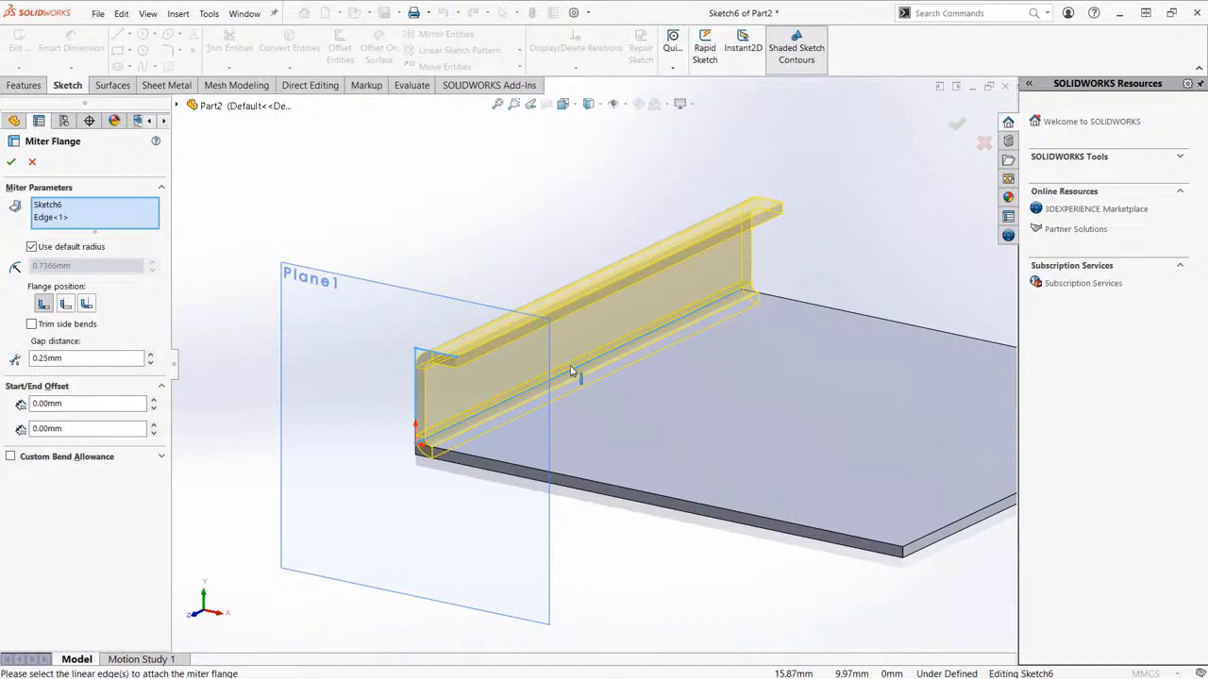
click(53, 206)
right_click(53, 208)
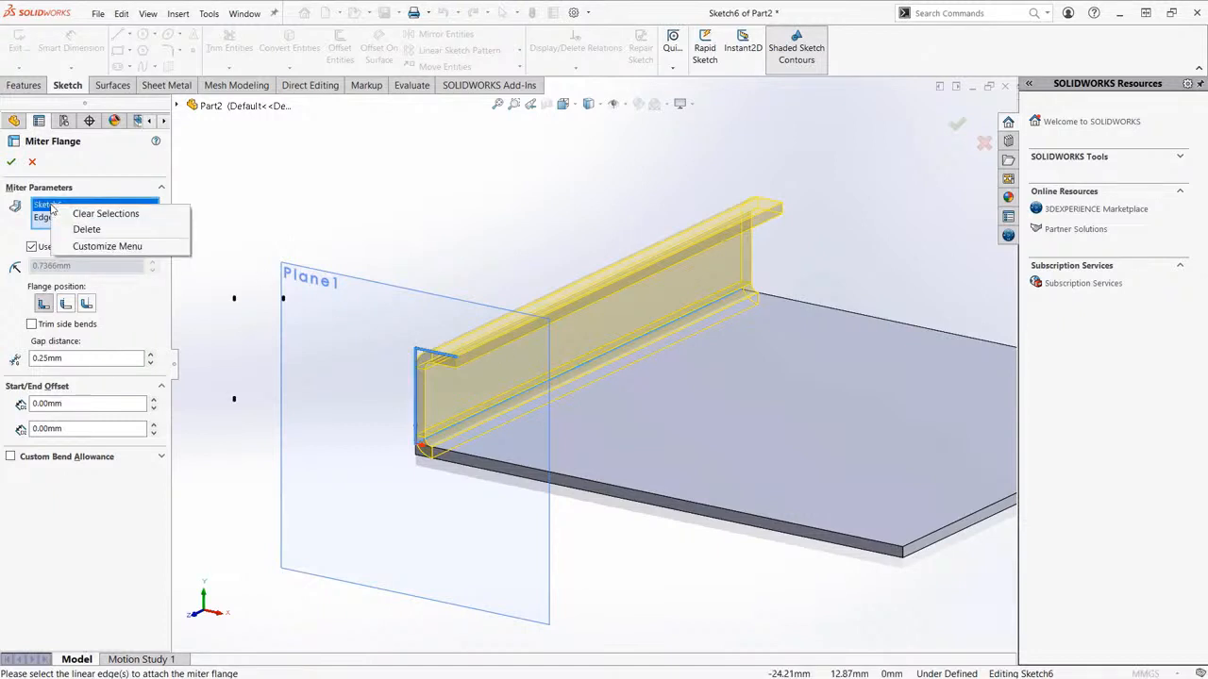
click(83, 231)
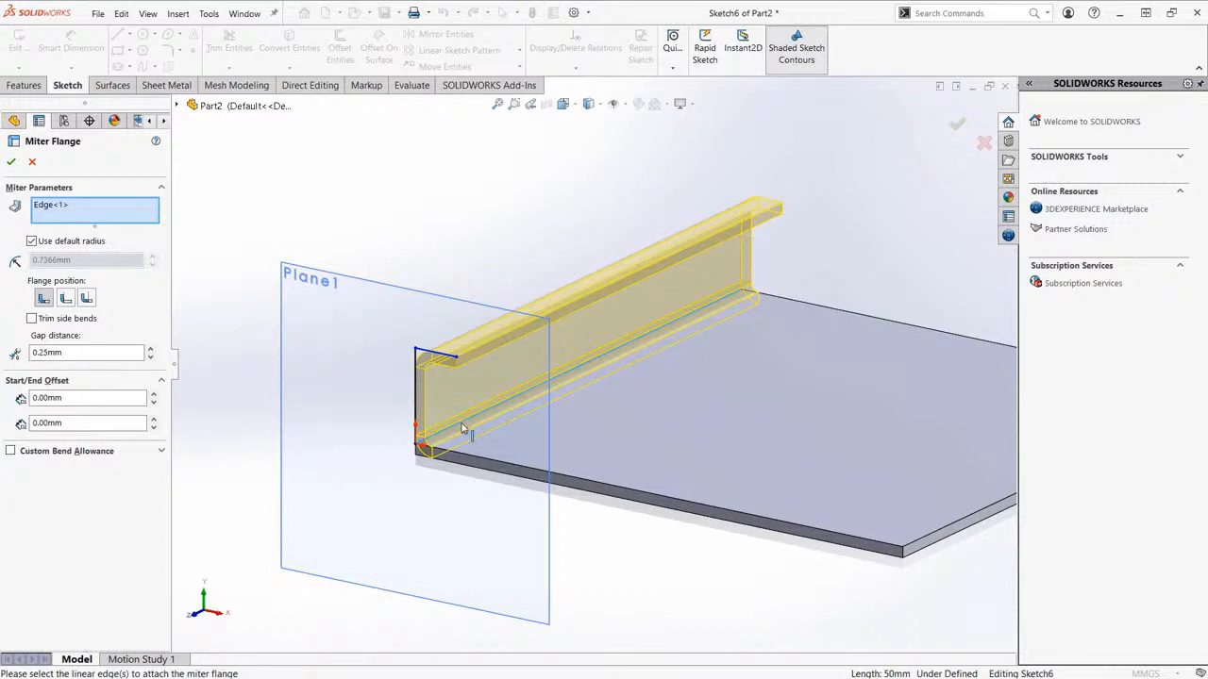
Add the plate's three remaining upper edges to the miter flange so that it runs around all four sides.
scroll(577, 480, up, 3)
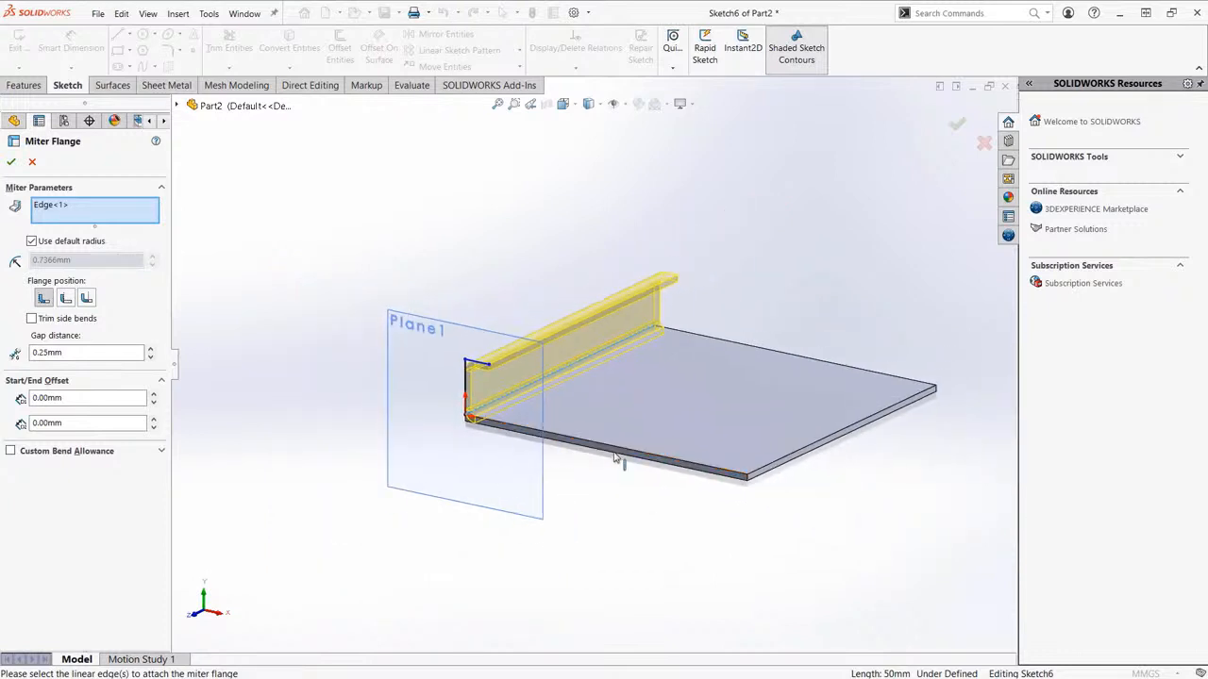
click(618, 457)
scroll(636, 387, down, 3)
scroll(637, 387, up, 5)
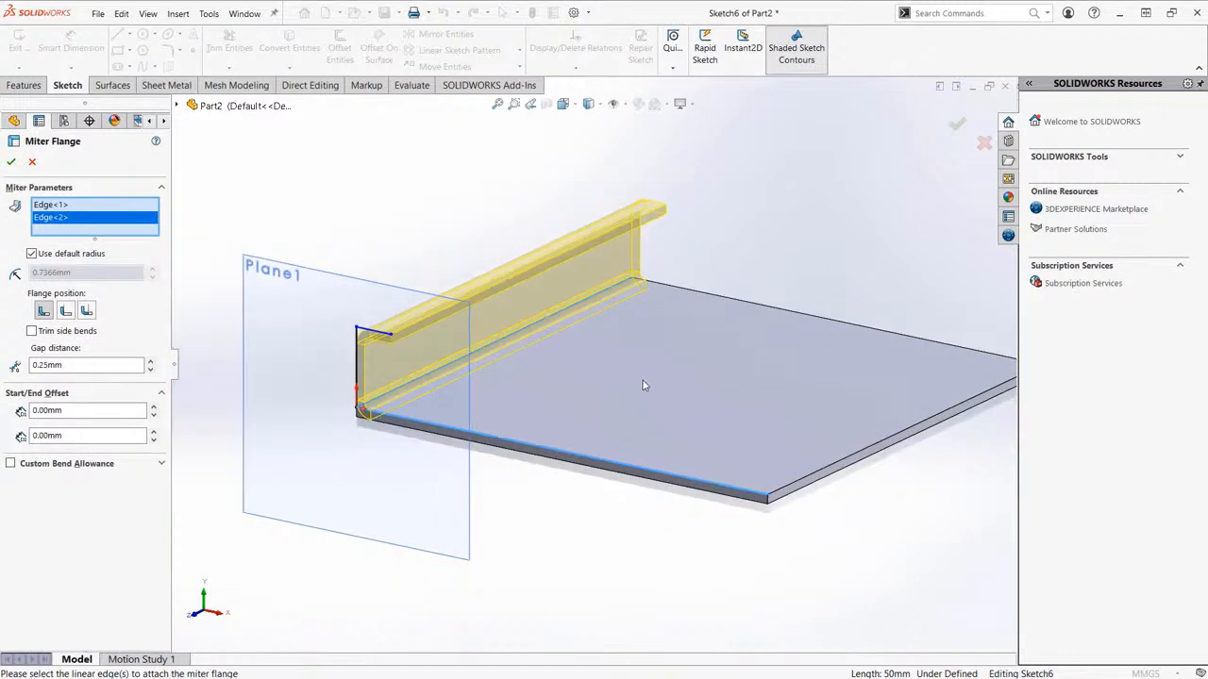
middle_drag(582, 422, 500, 466)
scroll(557, 337, down, 2)
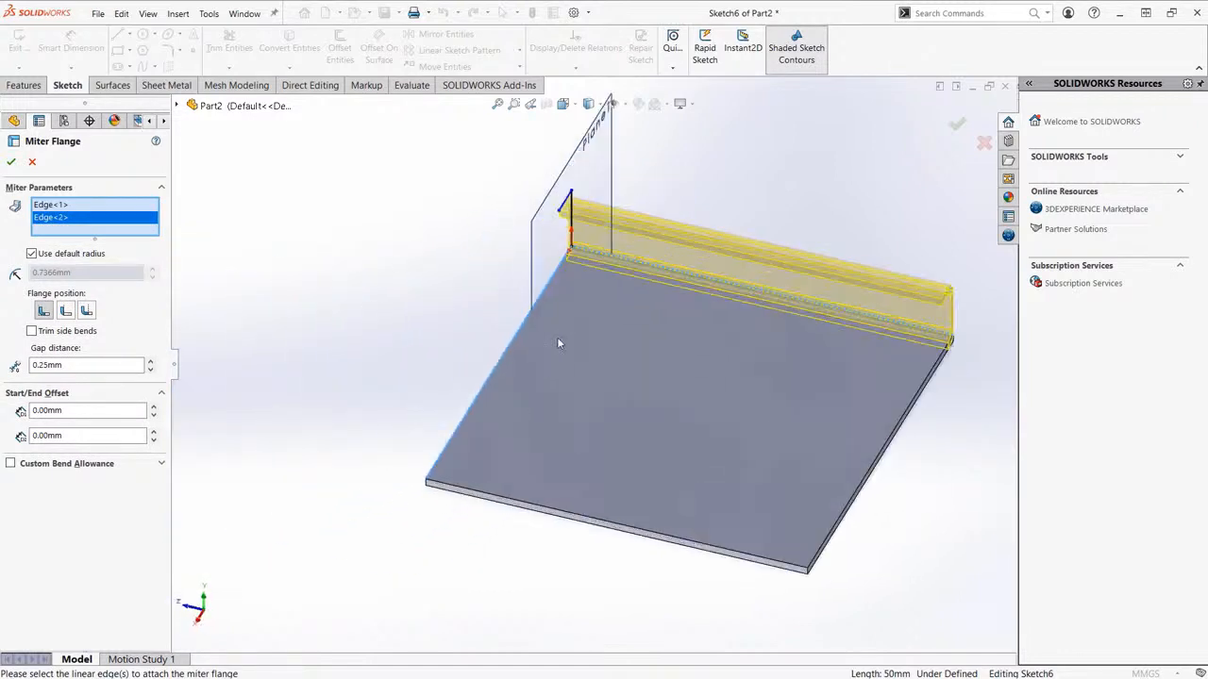
click(538, 510)
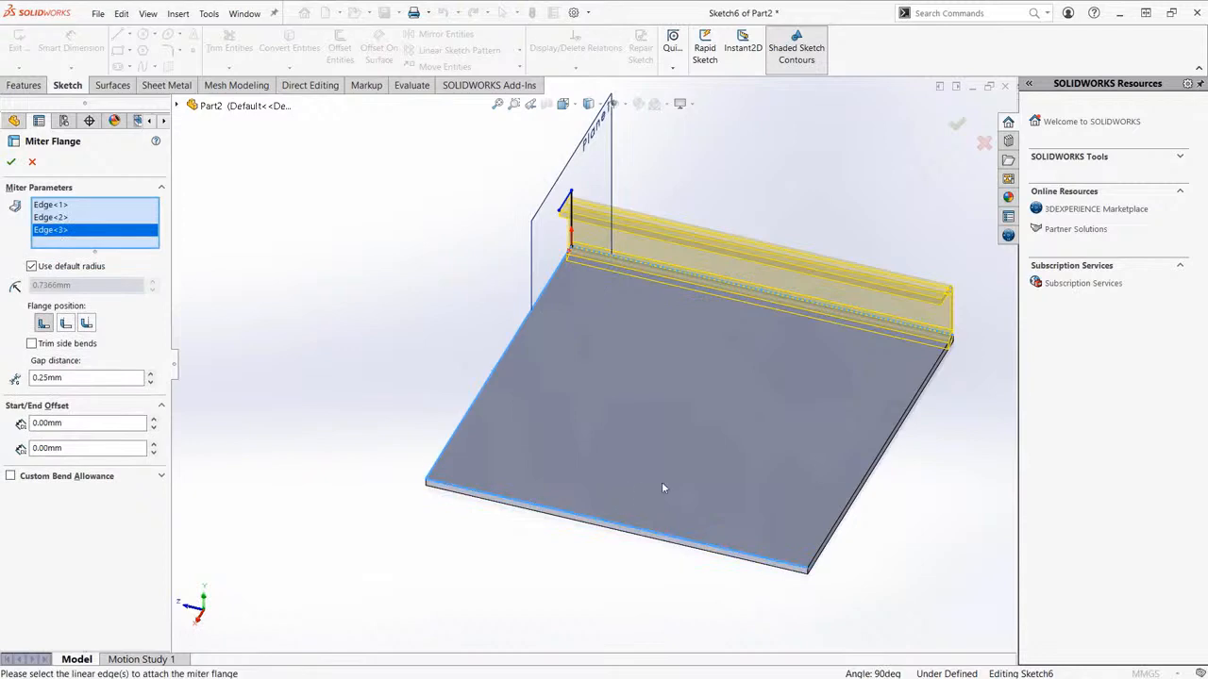
click(896, 442)
Examine the mitered corner gap and the flange preview around the whole plate.
middle_drag(693, 412, 628, 475)
scroll(652, 385, down, 2)
scroll(674, 160, down, 4)
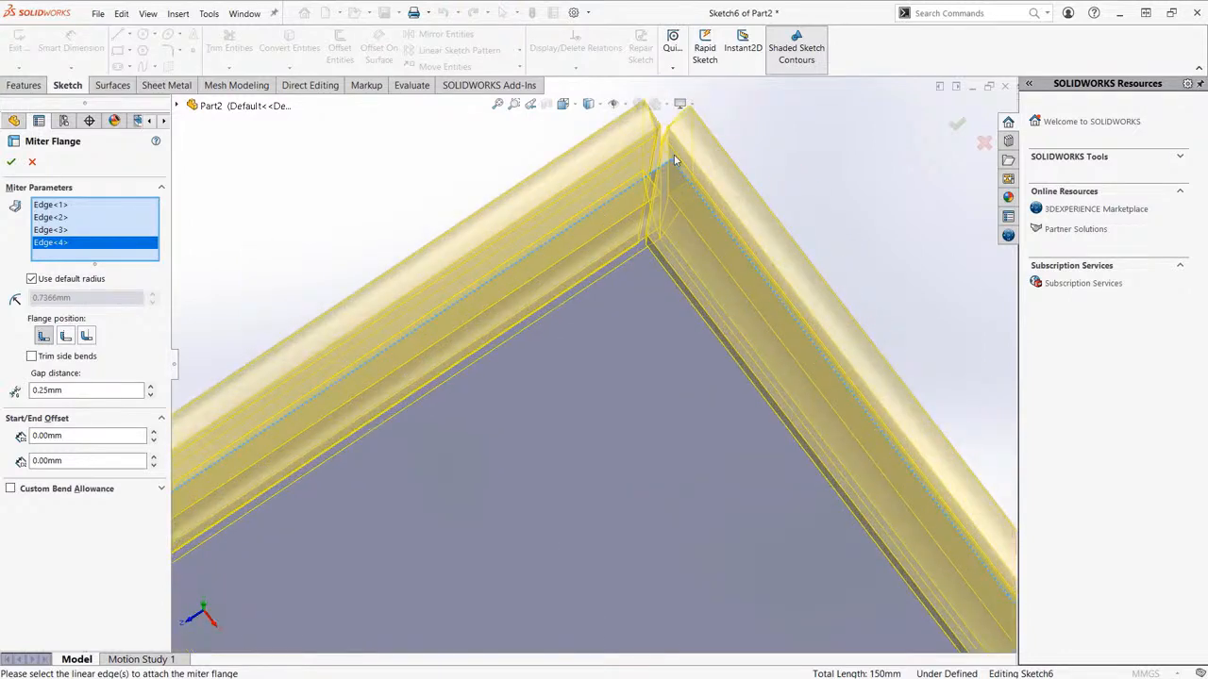
scroll(674, 161, down, 1)
scroll(615, 250, up, 5)
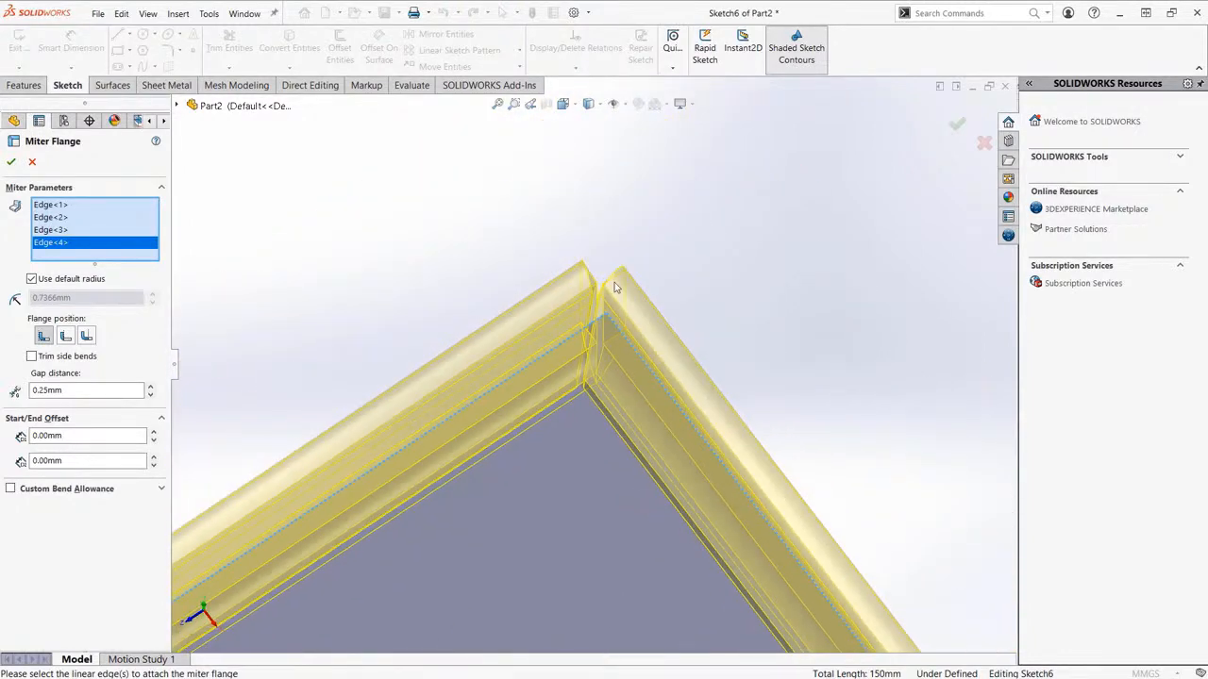
scroll(614, 283, up, 5)
scroll(590, 367, down, 1)
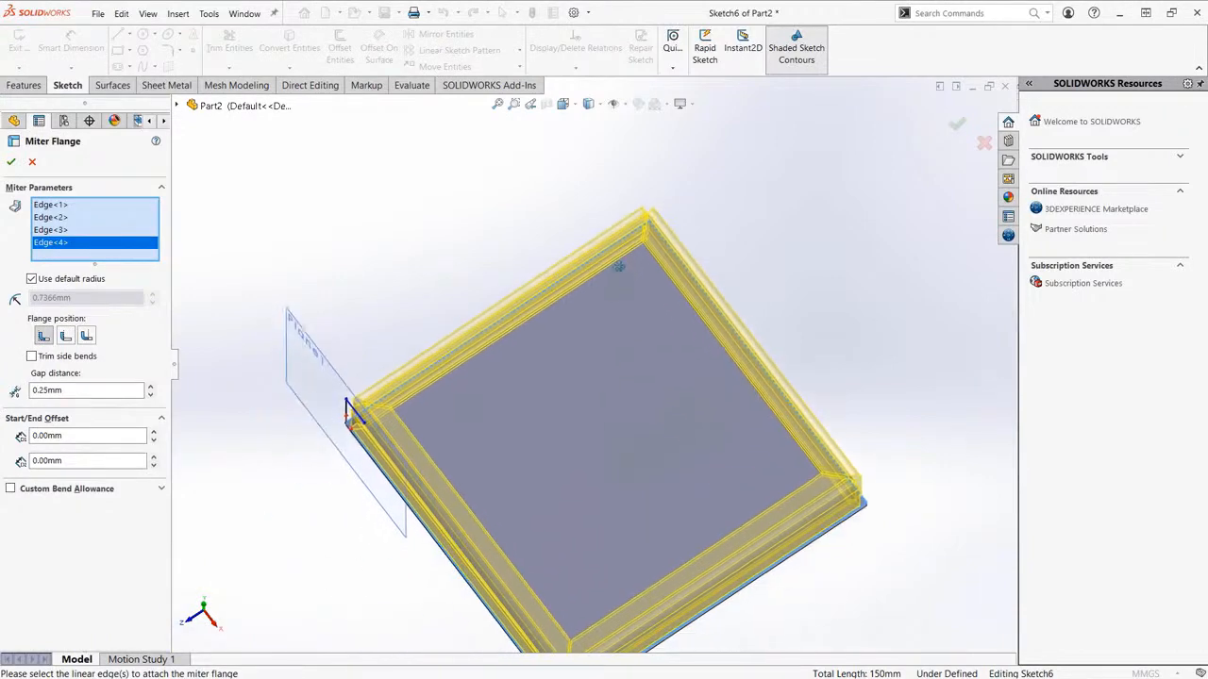
middle_drag(618, 266, 648, 306)
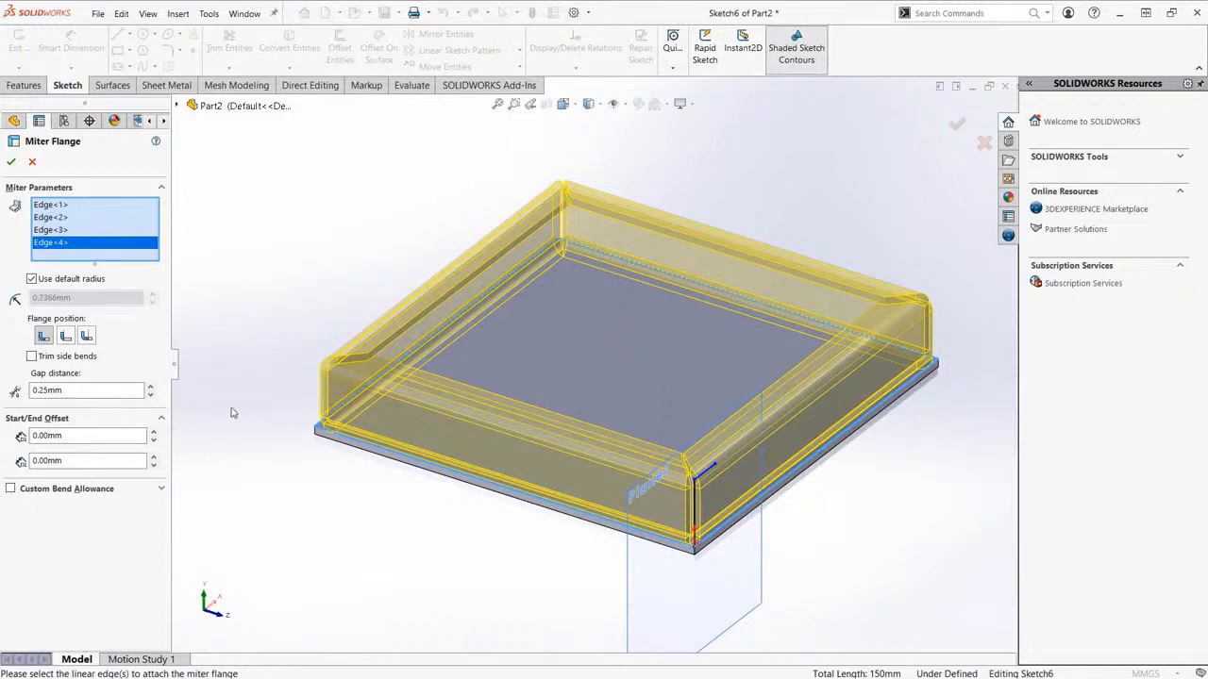
Set both the start and end offsets of the miter flange to 5 mm.
double_click(85, 435)
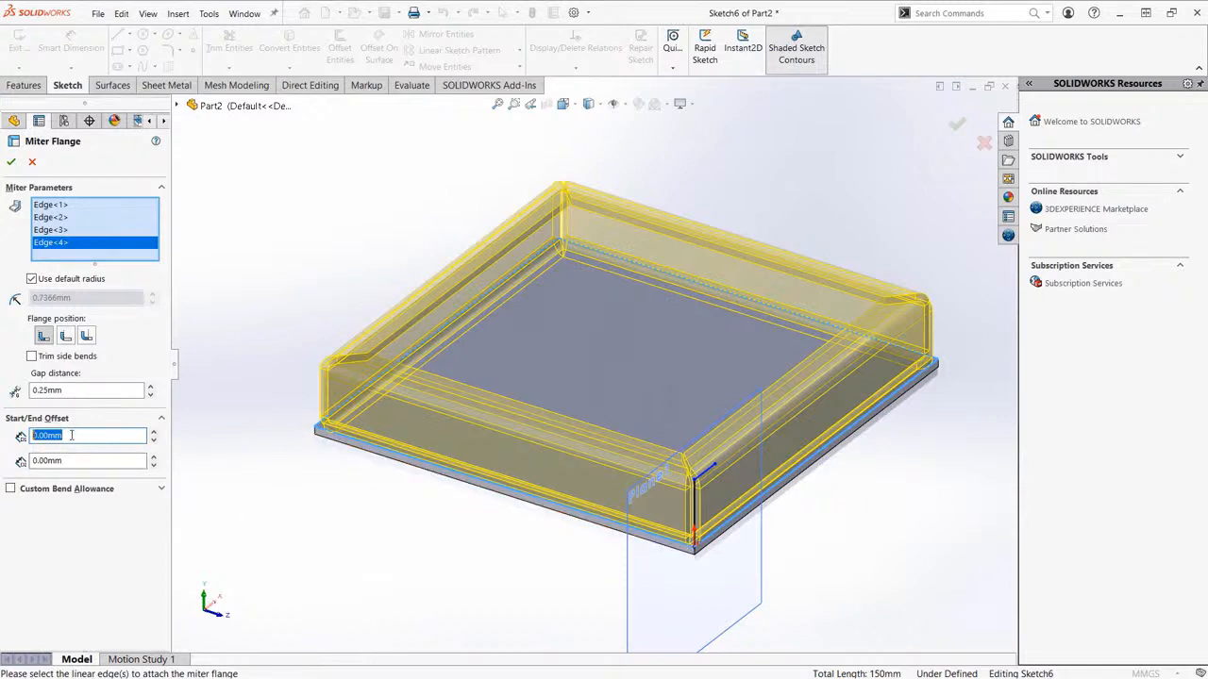
text(5)
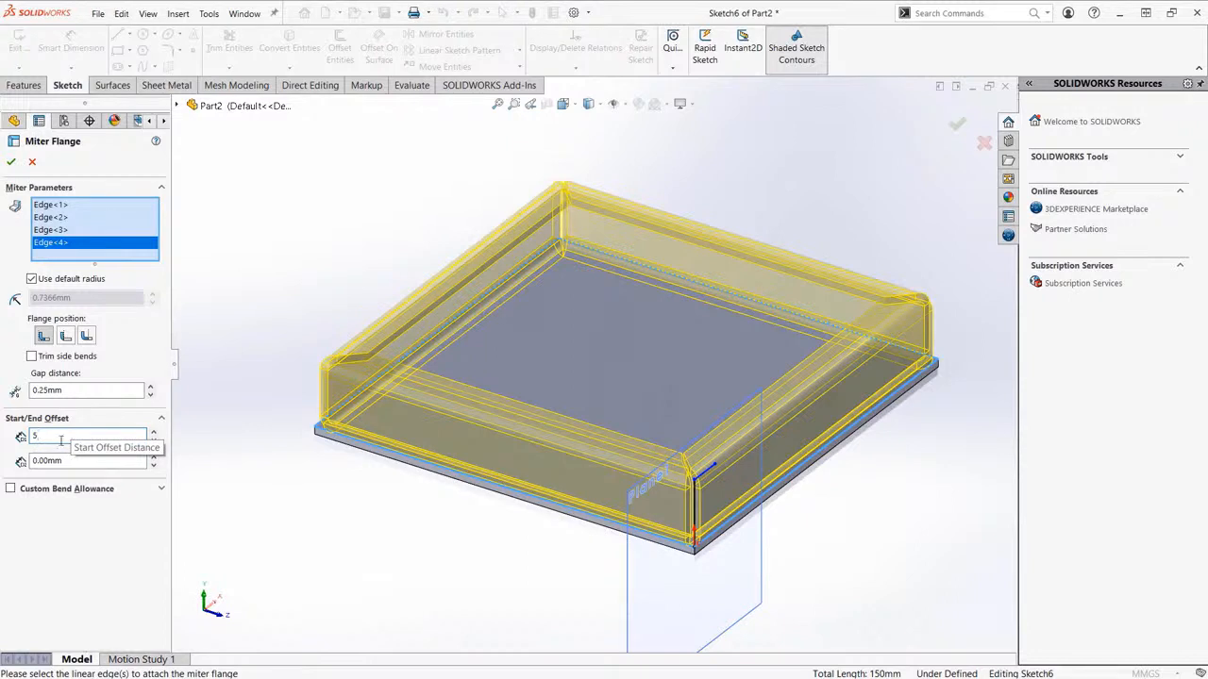
key(Tab)
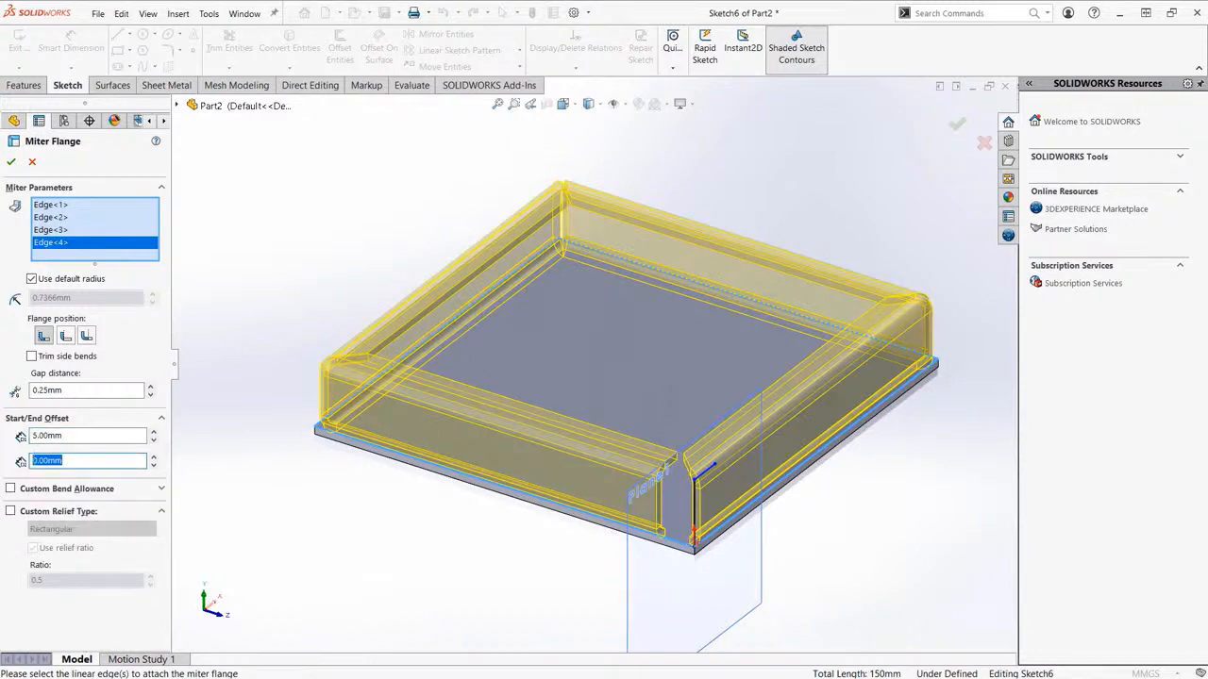
text(5)
key(Tab)
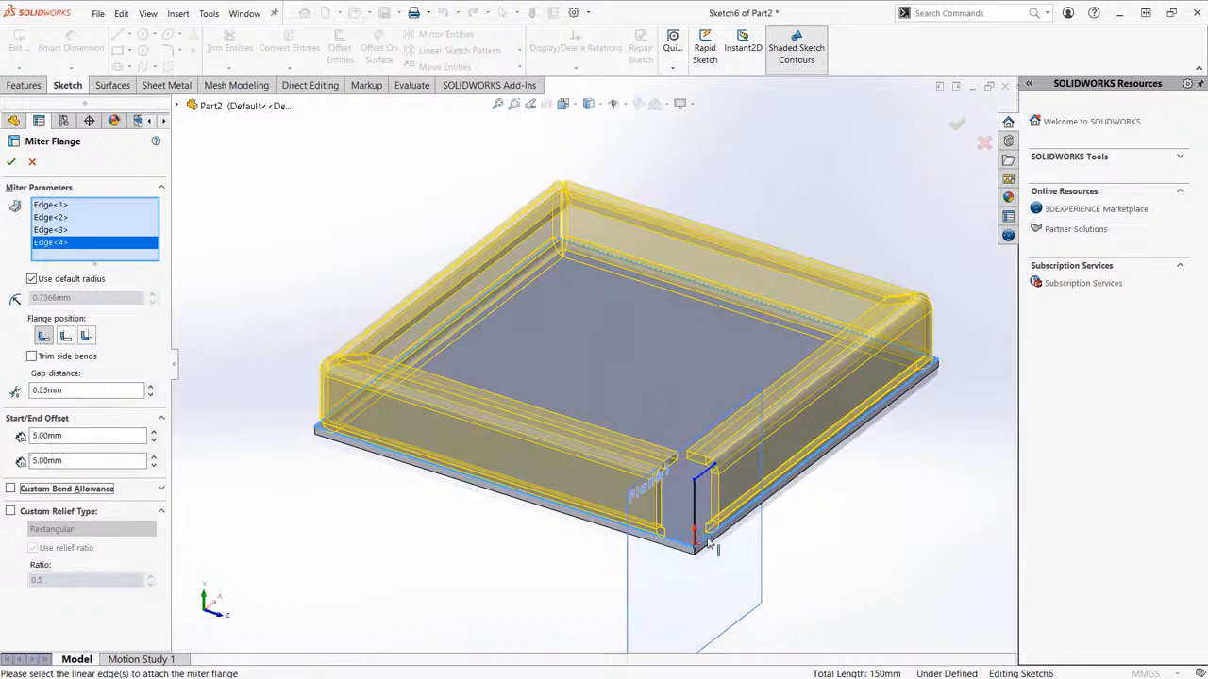
Set the miter flange's gap distance to 2 mm.
middle_drag(696, 553, 703, 603)
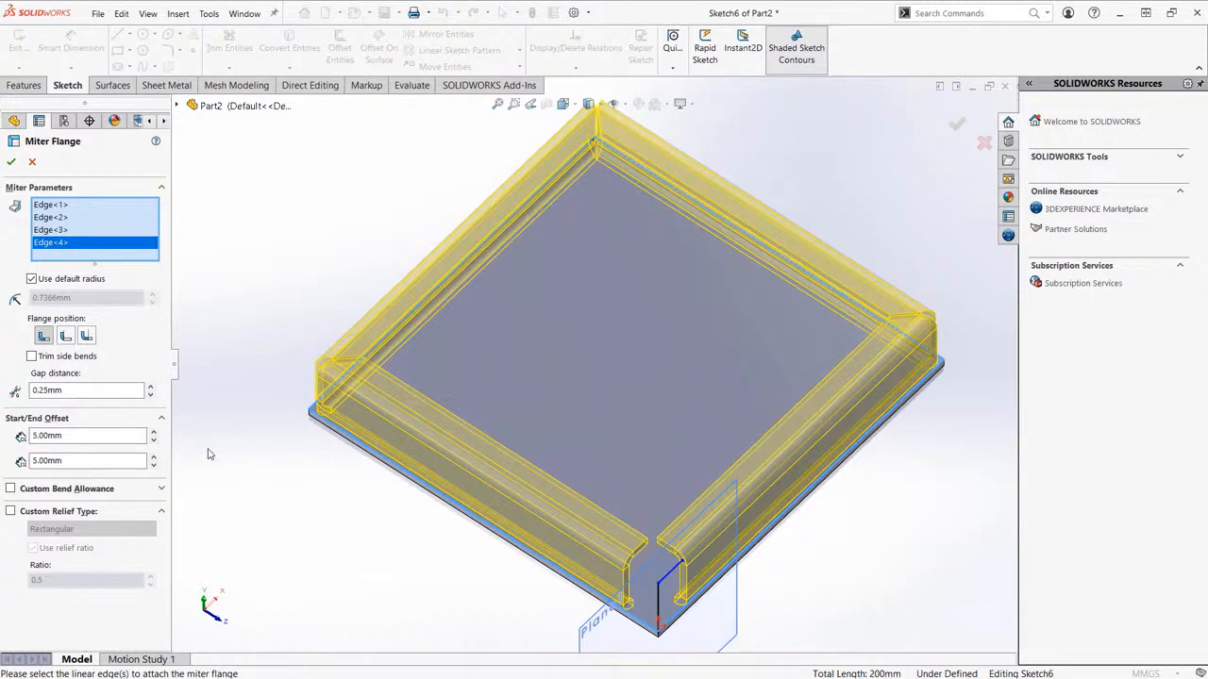
scroll(216, 429, down, 3)
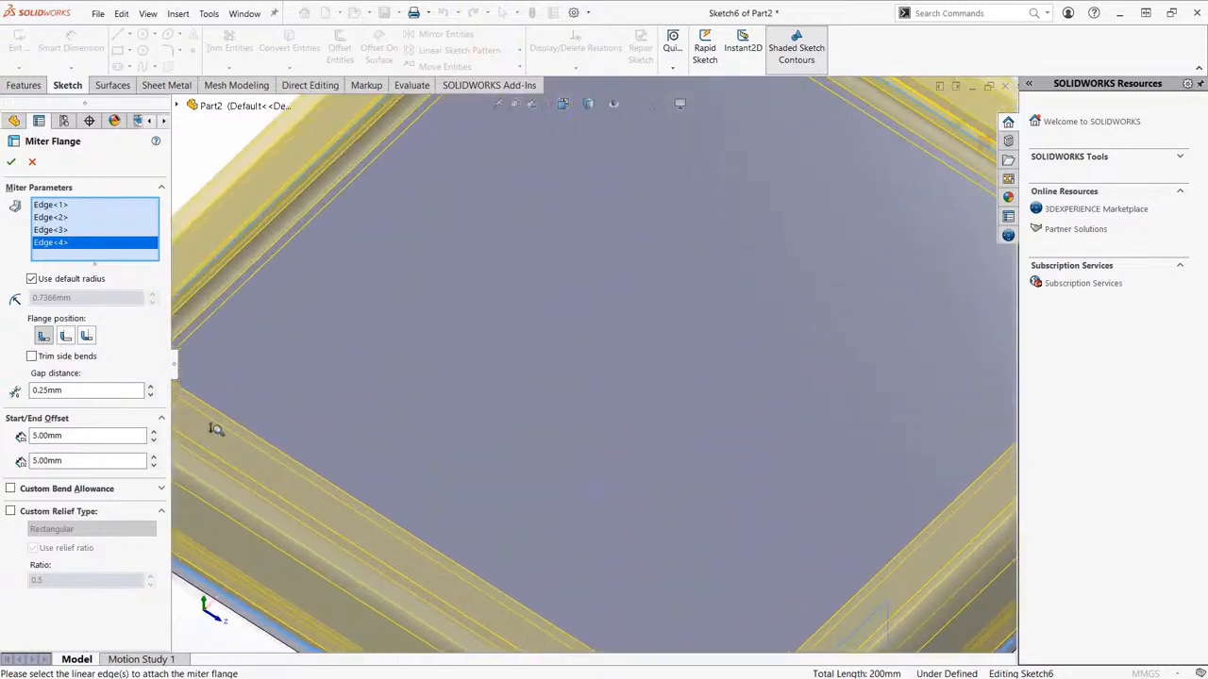
scroll(227, 440, up, 4)
middle_drag(267, 481, 280, 447)
scroll(257, 419, up, 1)
scroll(291, 424, down, 2)
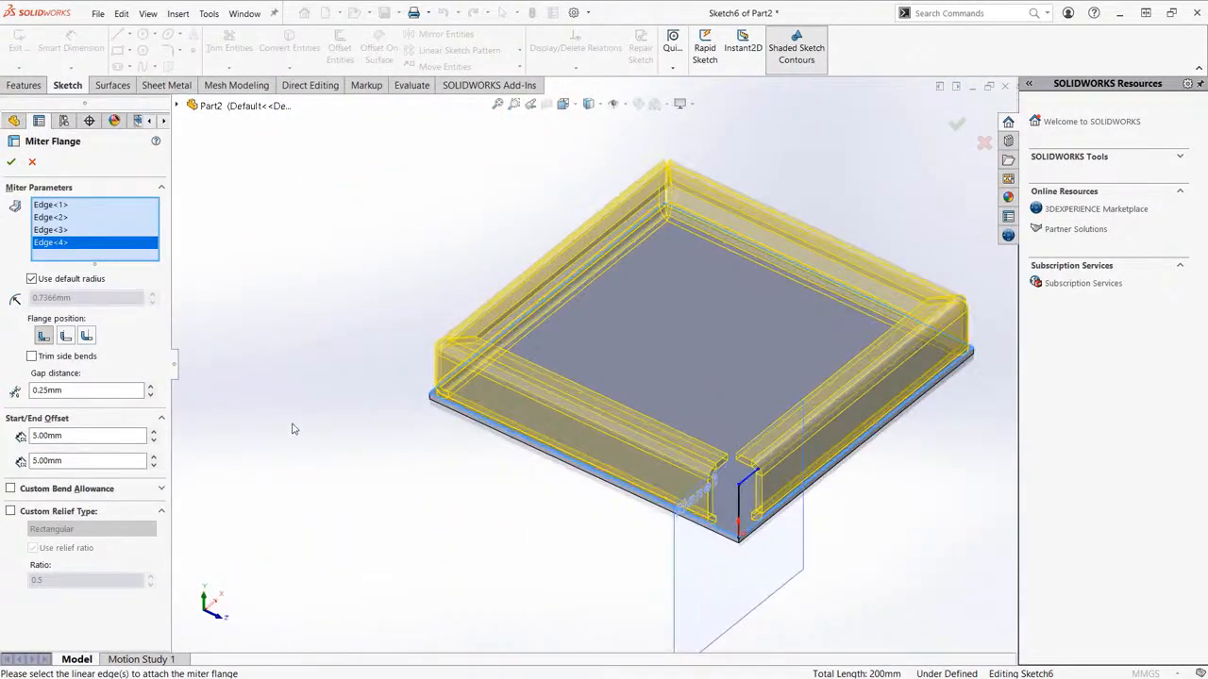
ctrl+middle_drag(327, 408, 255, 417)
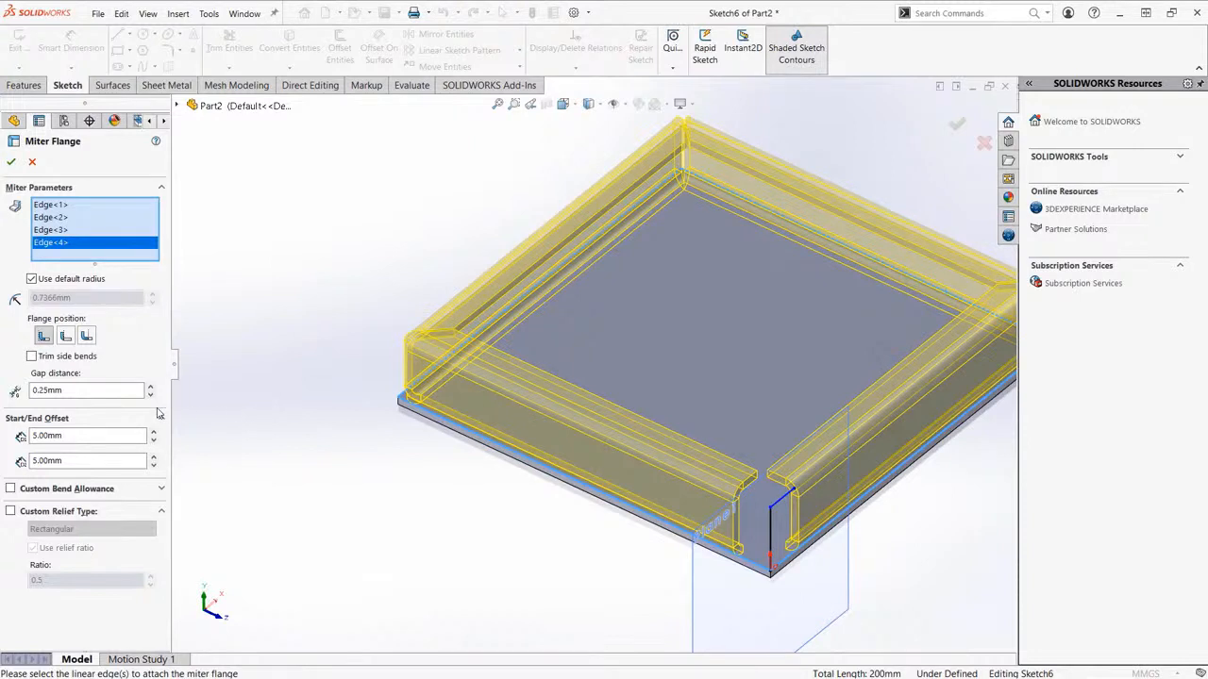
double_click(58, 390)
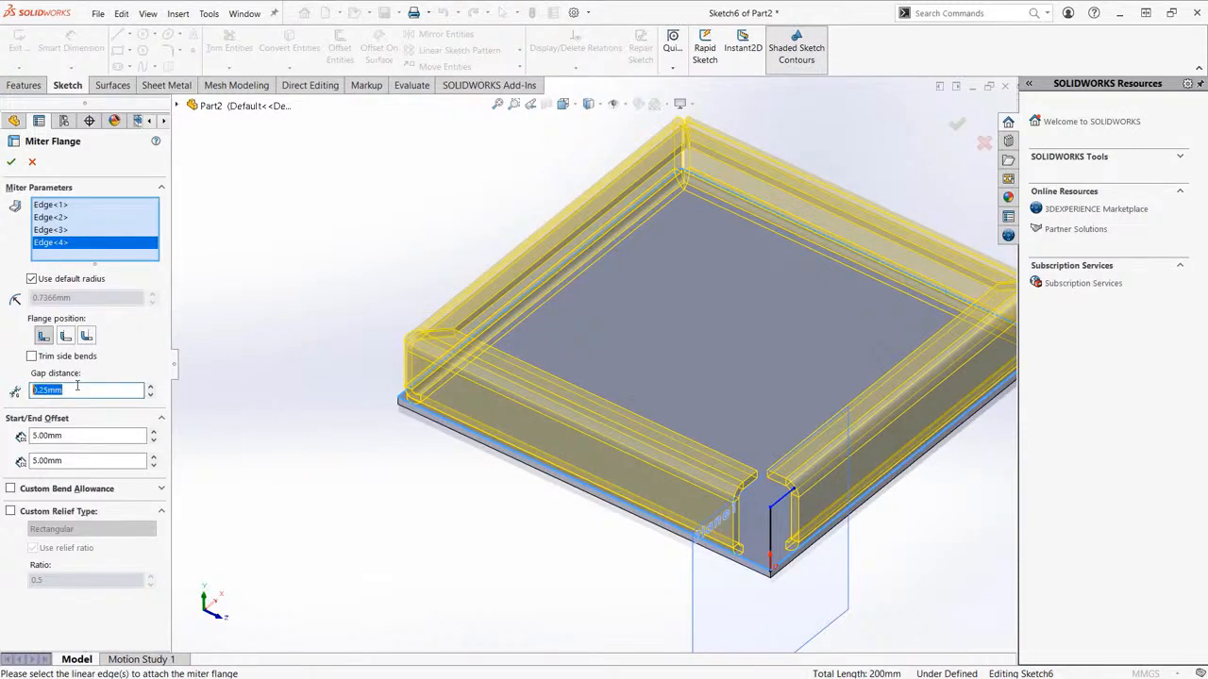
text(2)
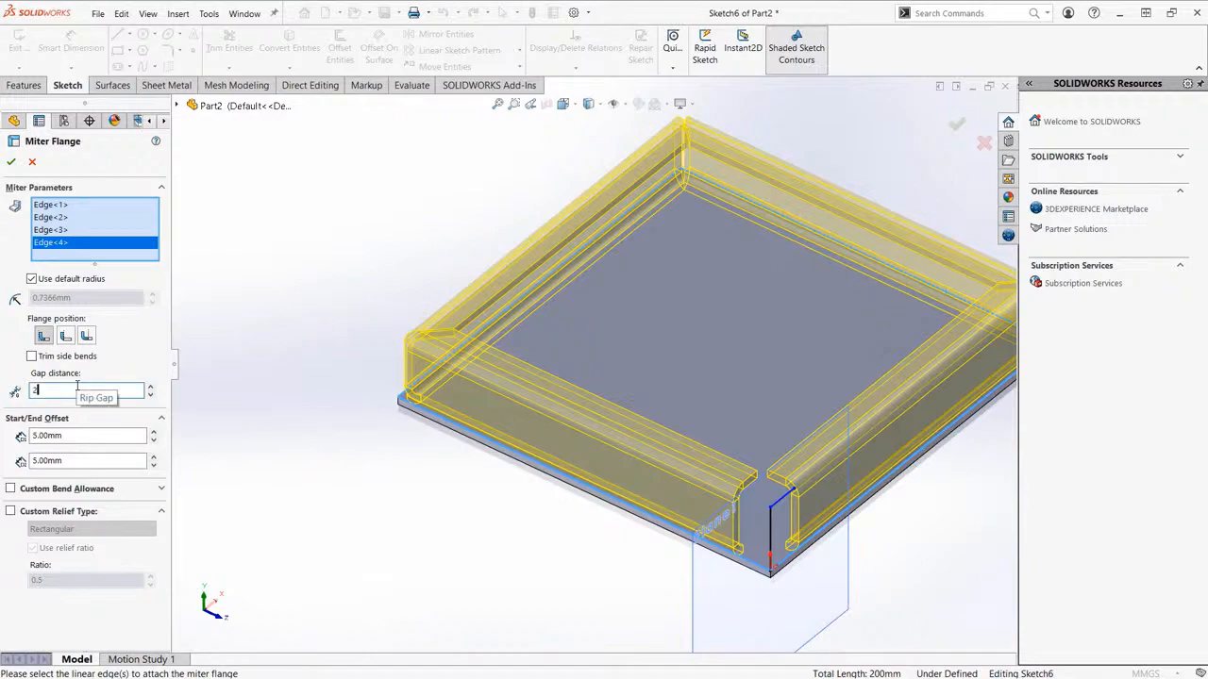
key(Return)
middle_drag(512, 345, 459, 354)
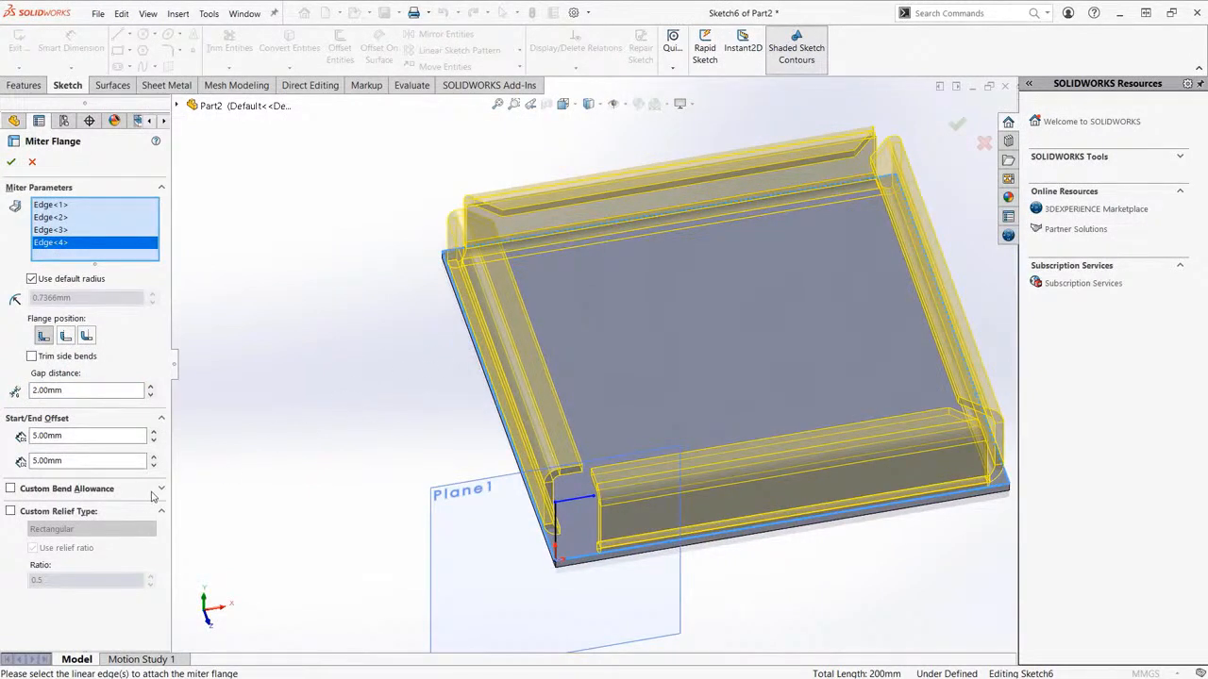
Expand the custom bend allowance settings, accept the miter flange and show the part in isometric view.
click(154, 495)
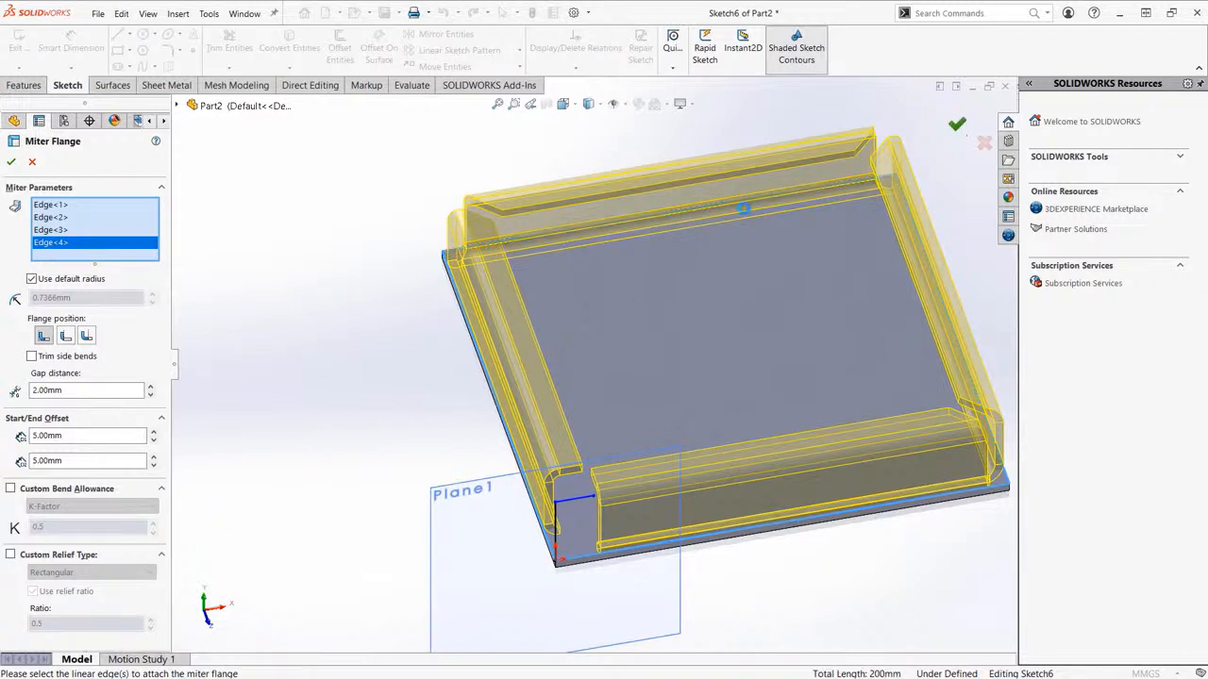
key(Return)
middle_drag(393, 320, 457, 373)
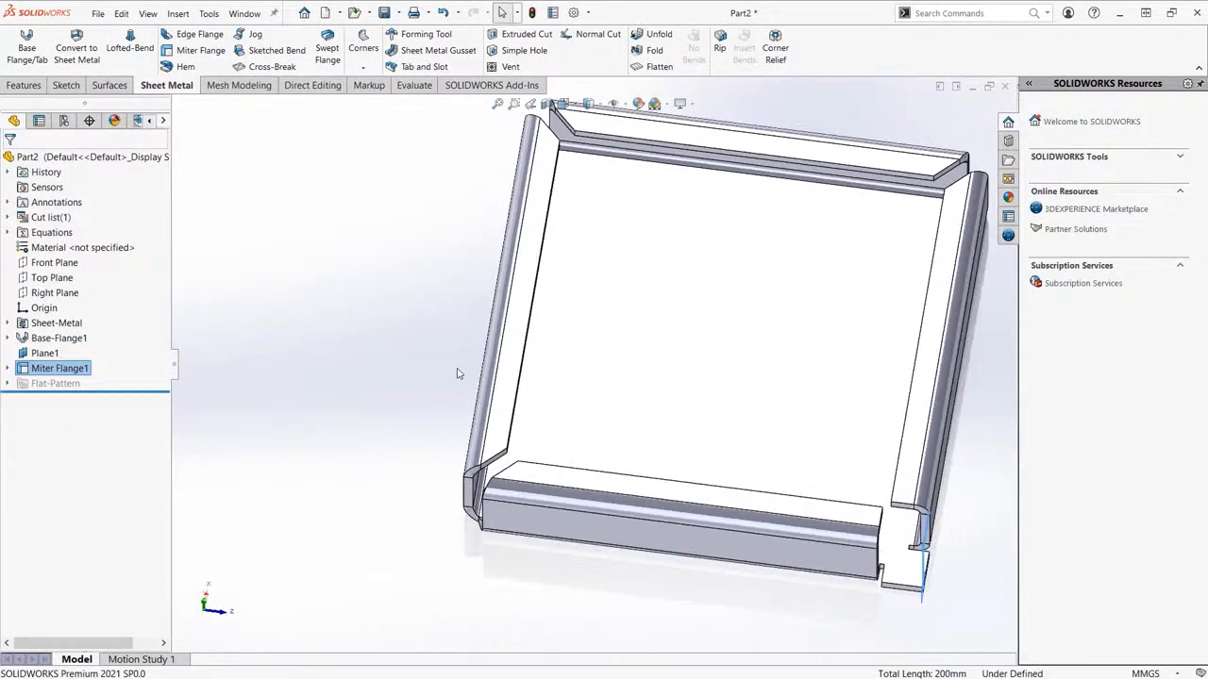
key(ctrl+7)
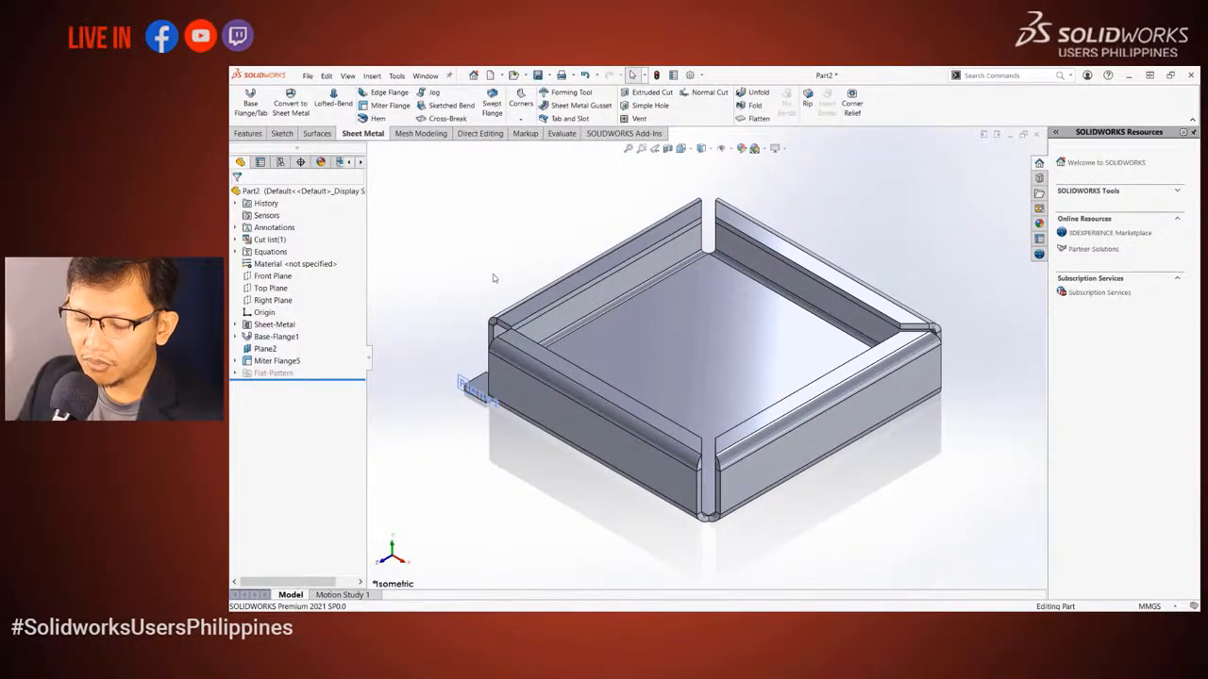
Save the part as 02 in the ForLivestream folder and close it.
key(ctrl+s)
key(Escape)
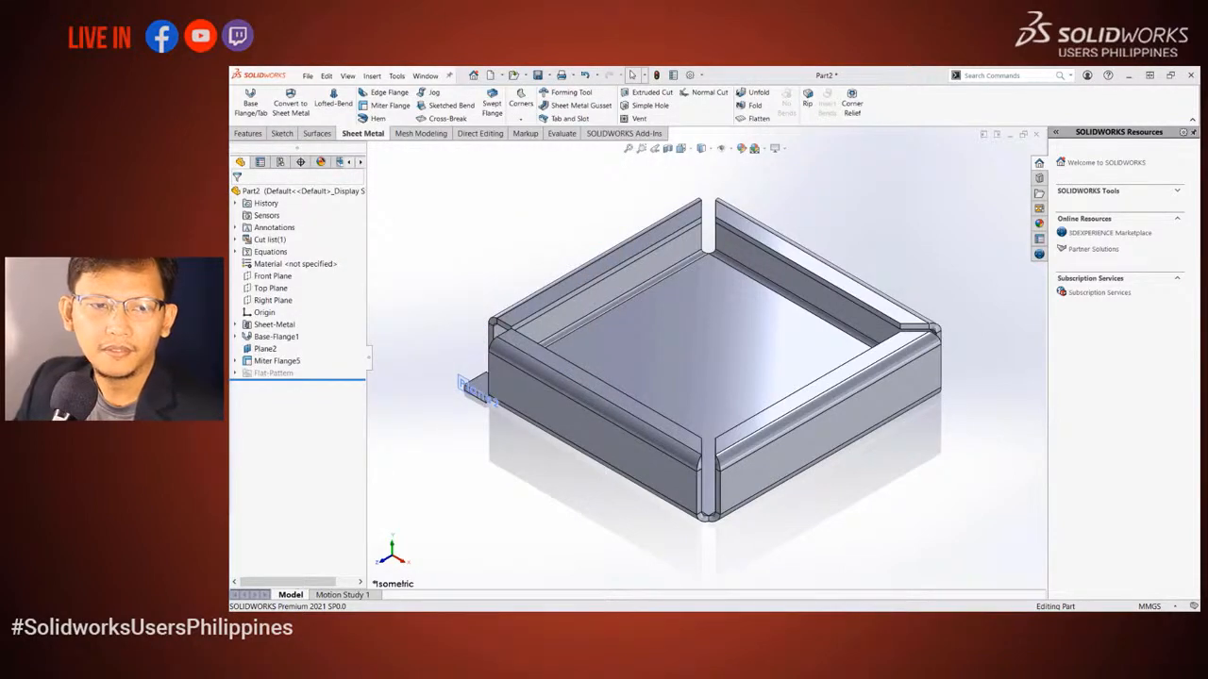
key(ctrl+s)
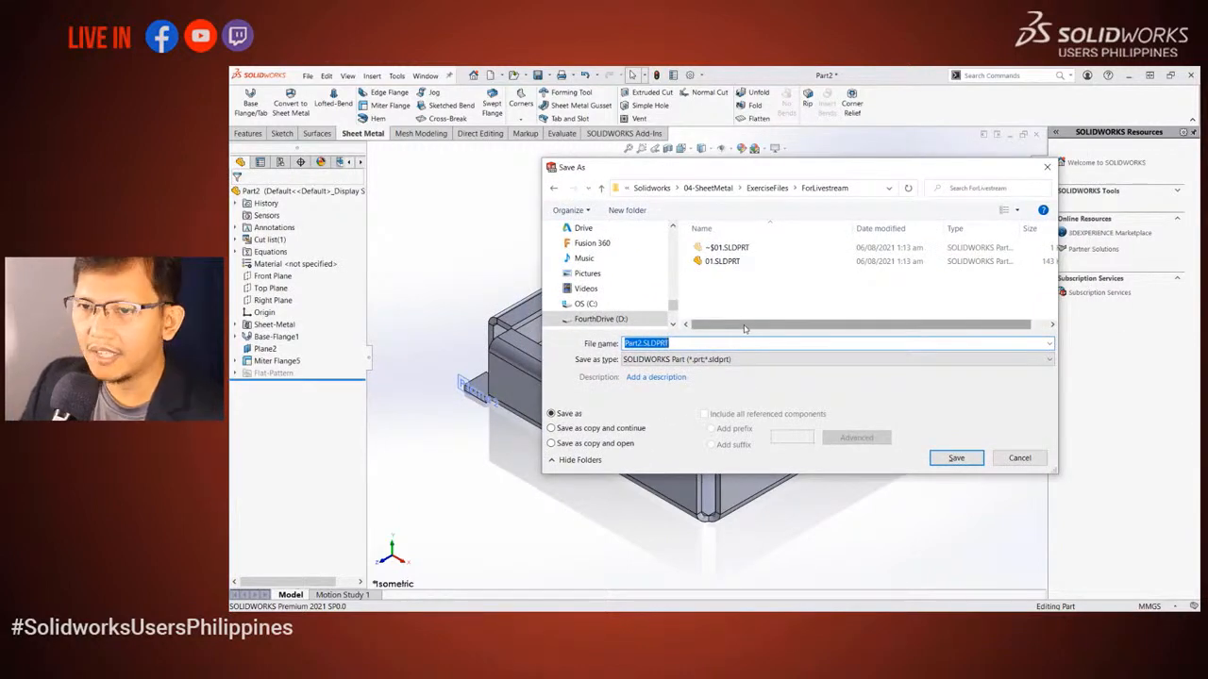
text(02)
key(Return)
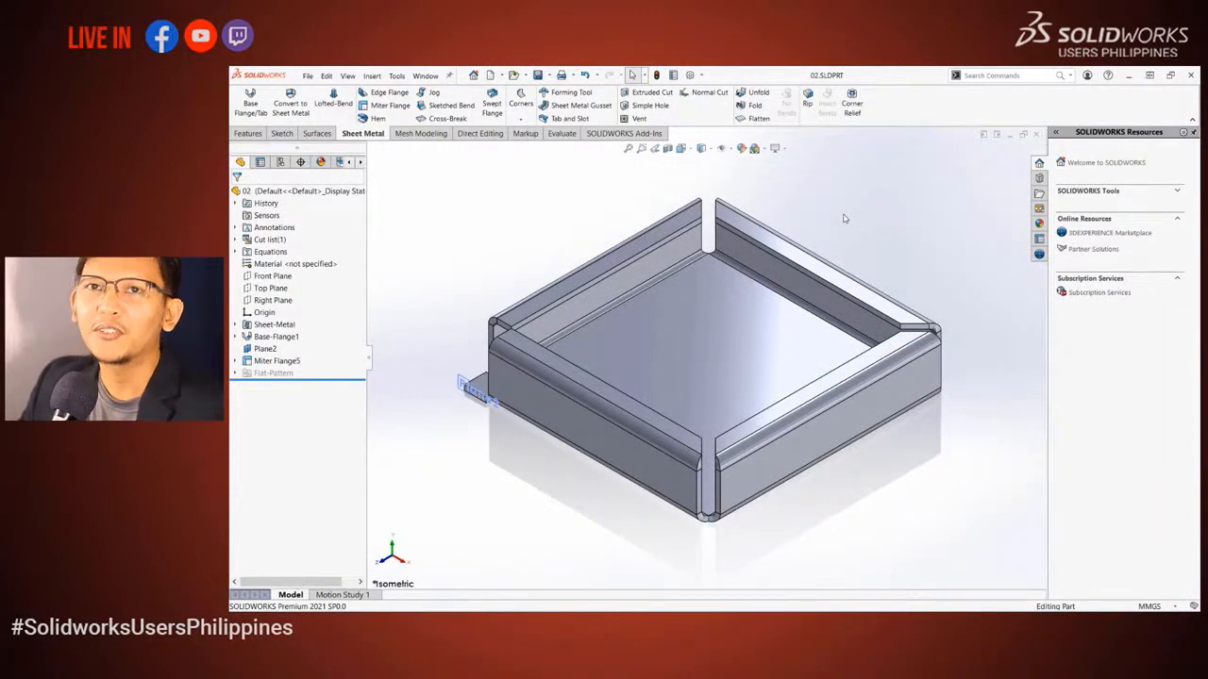
key(ctrl+w)
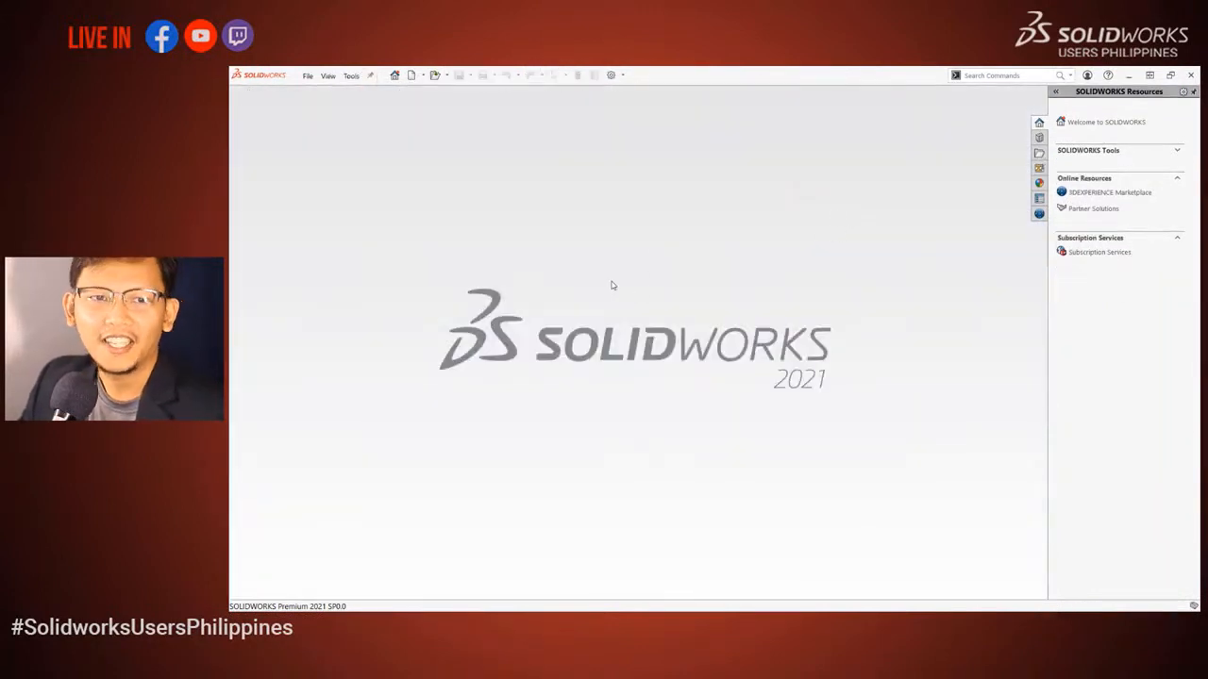
Create a new part document and start a sketch on the Top Plane.
click(411, 75)
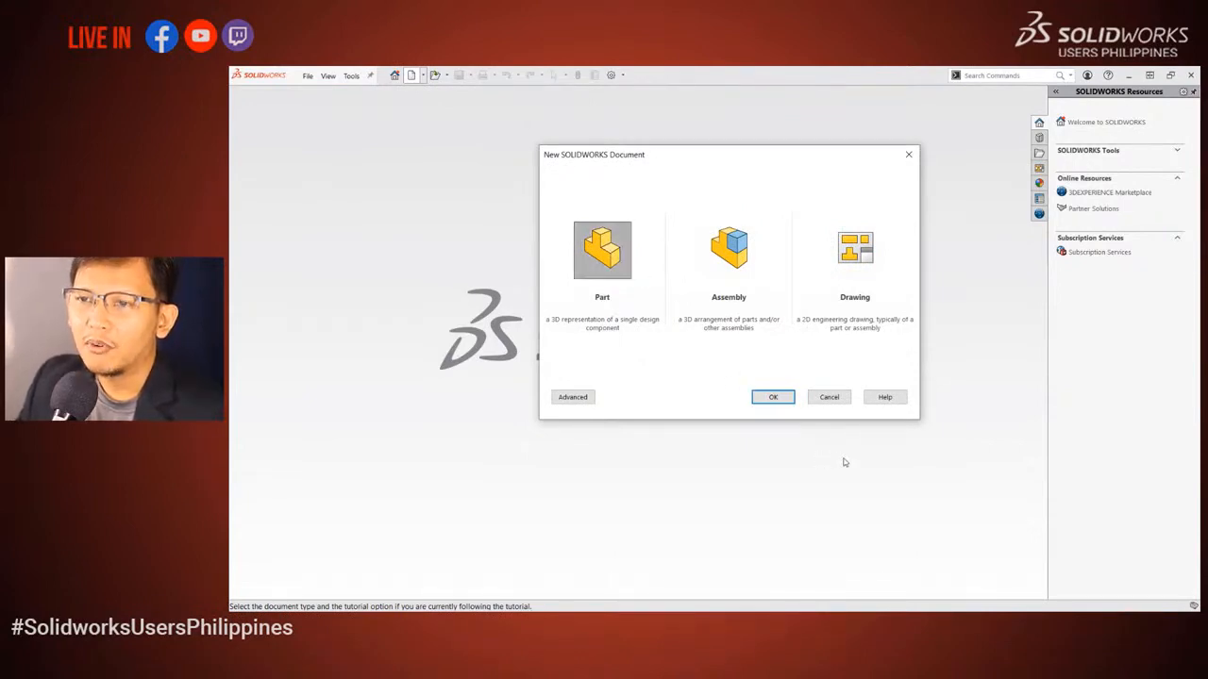
click(772, 396)
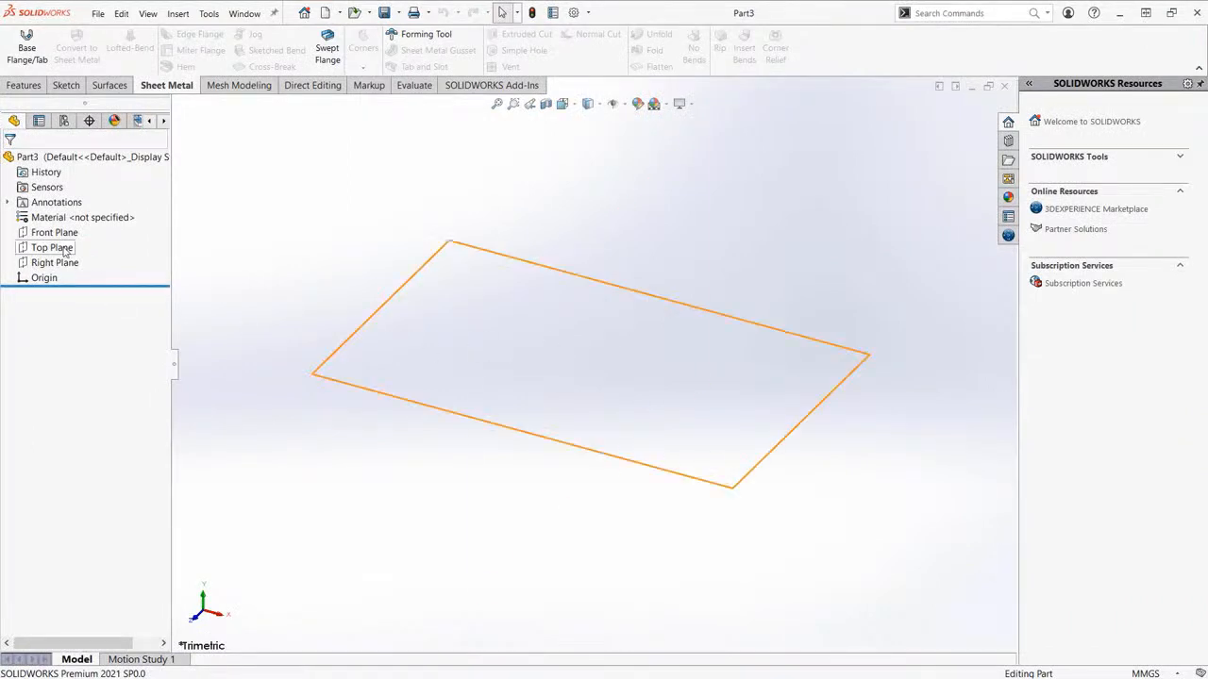
click(25, 255)
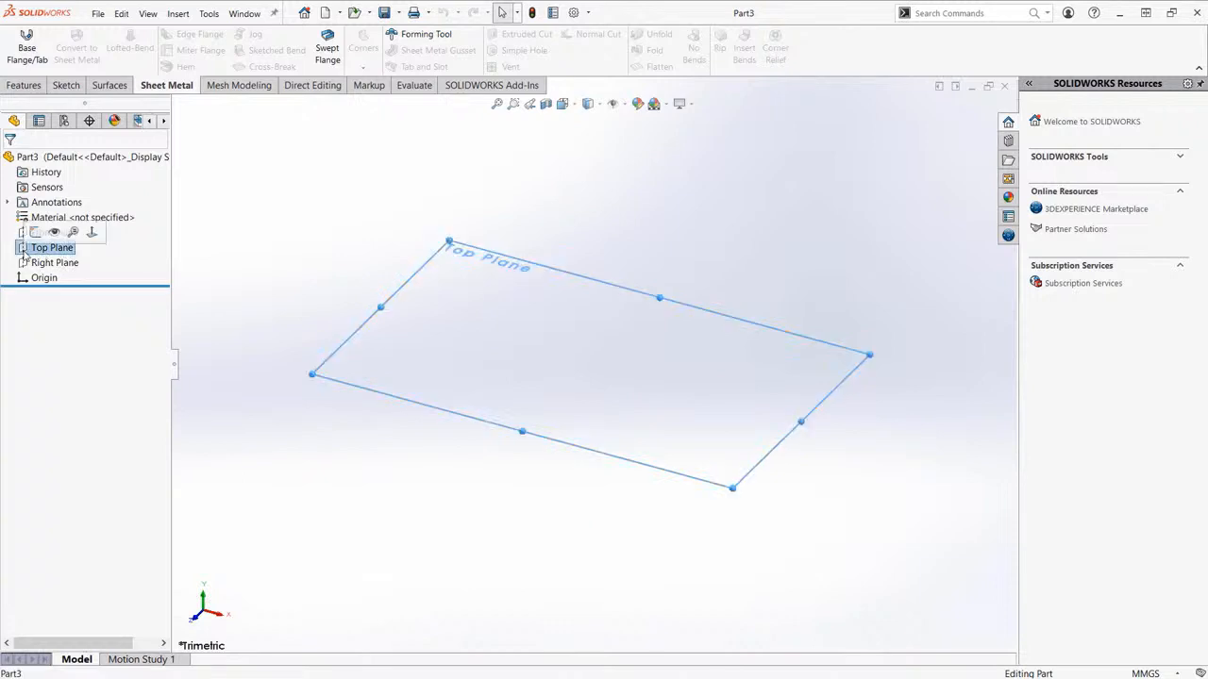
click(36, 233)
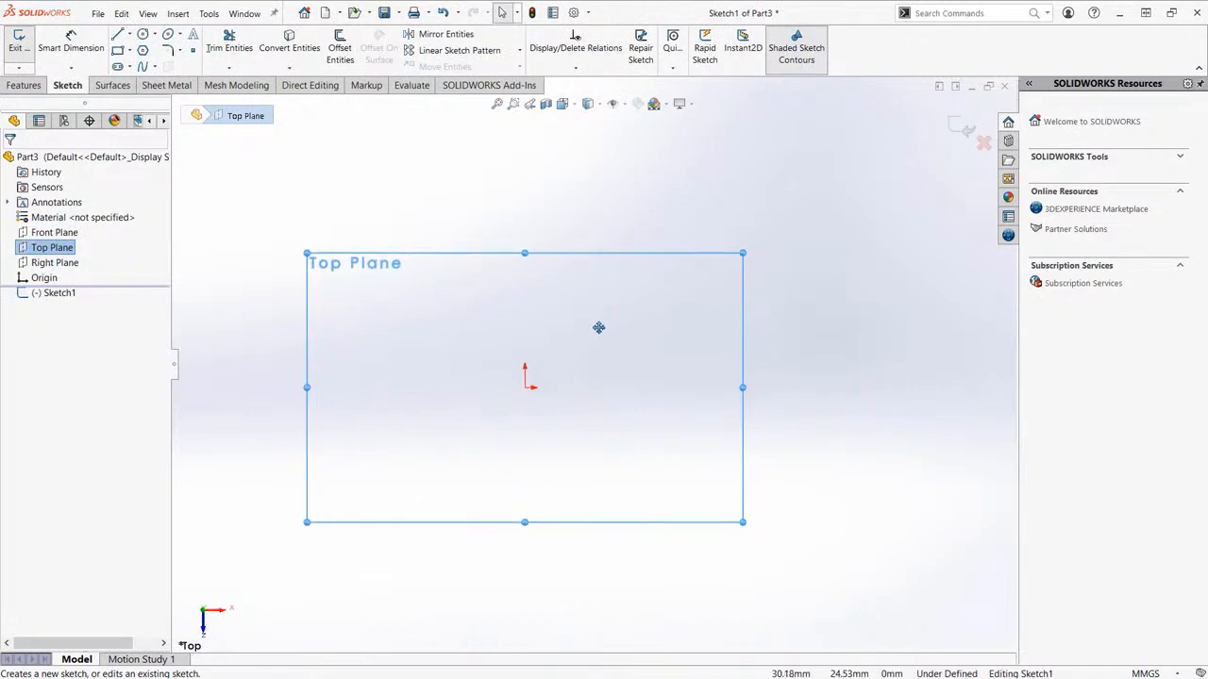
Sketch a corner rectangle from the origin up and to the right, about 96 mm wide and 80 mm high.
key(s)
click(628, 375)
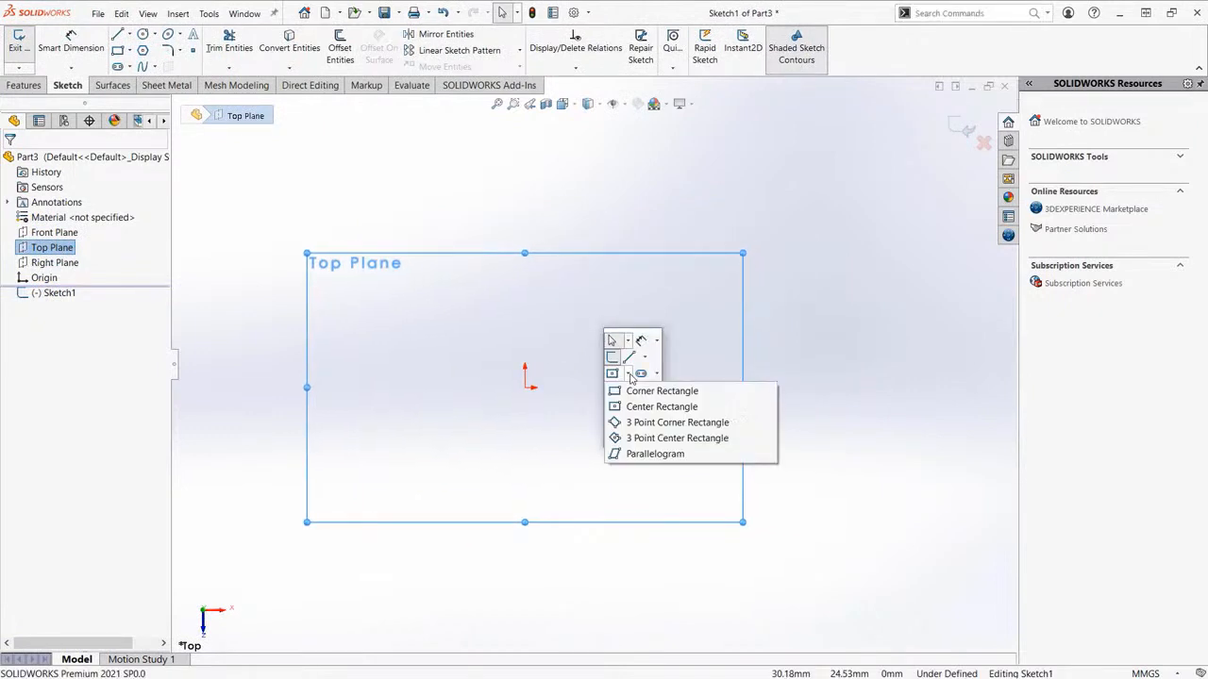
click(657, 390)
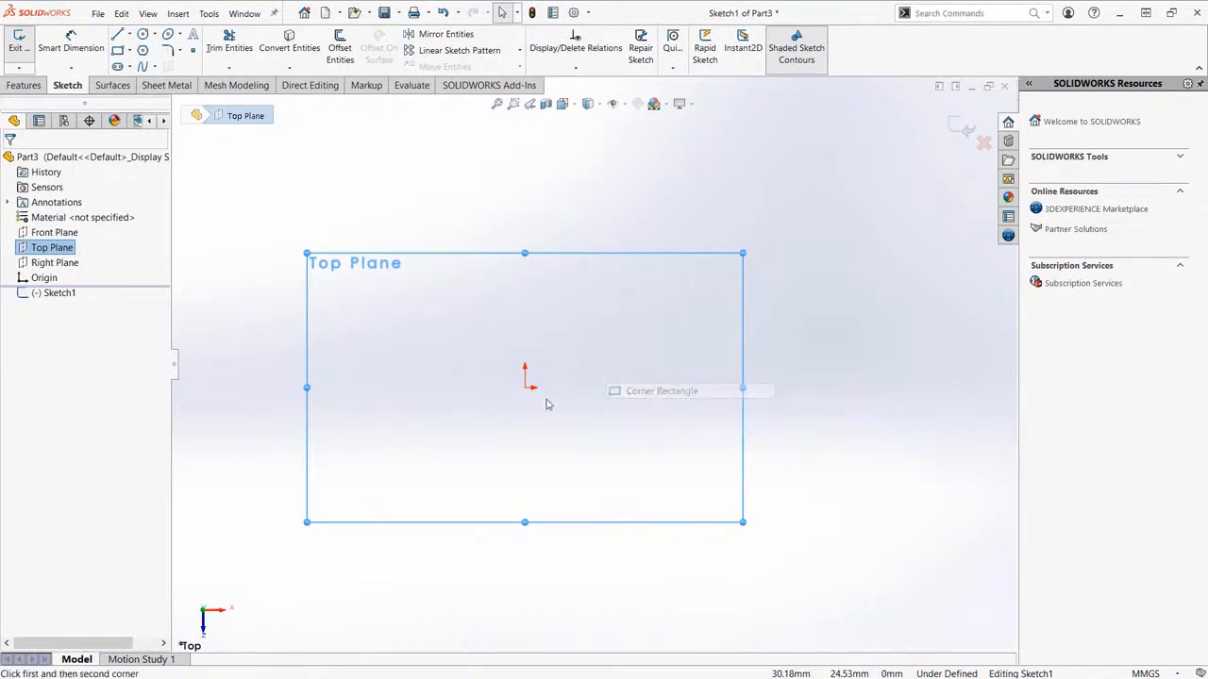
click(525, 387)
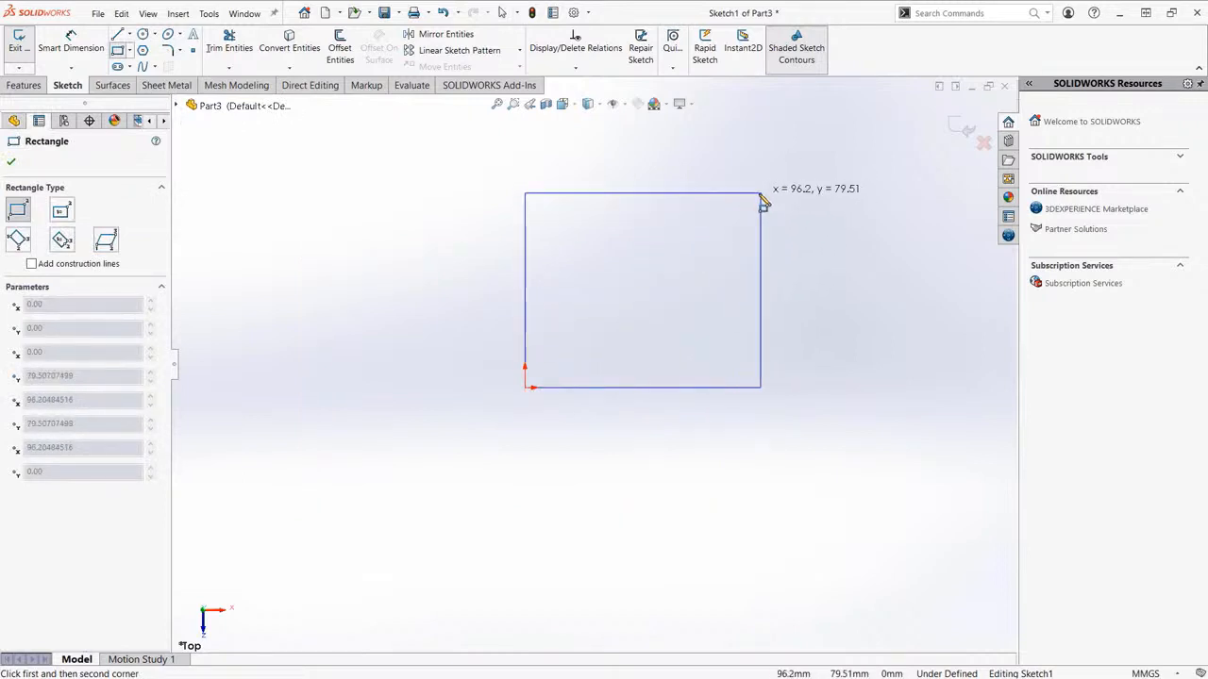
click(757, 193)
key(Escape)
Power-trim the rectangle's upper and right sides, keeping the two lines that meet at the origin.
key(s)
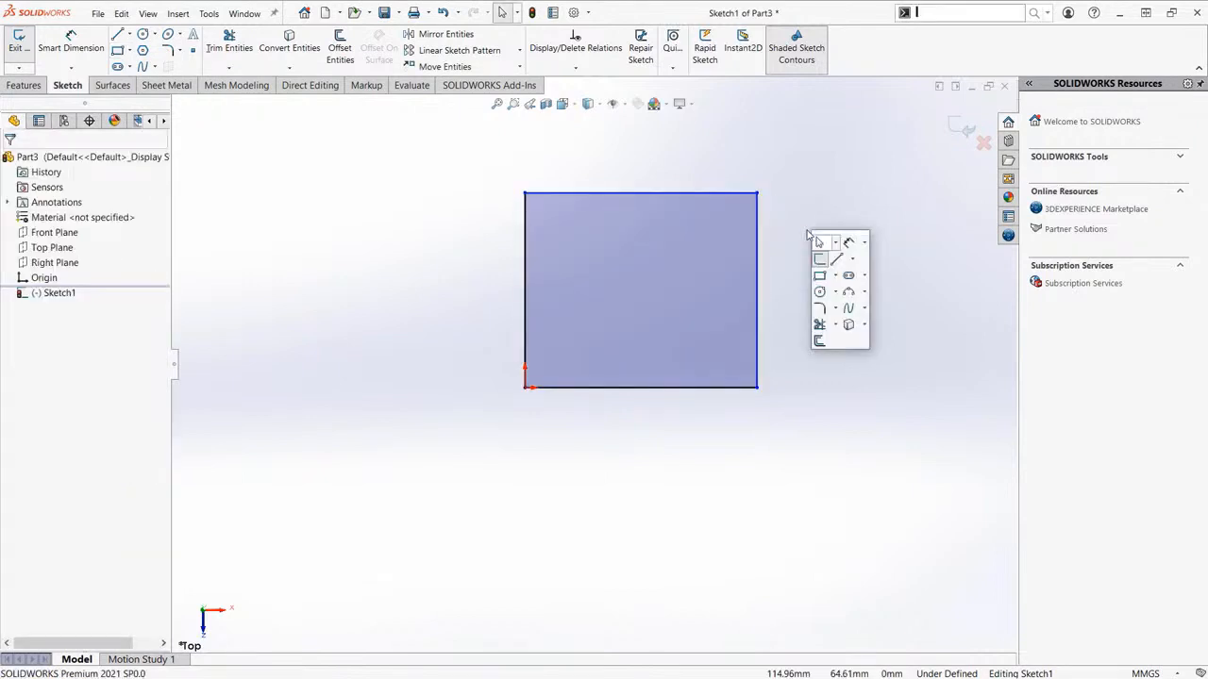
click(819, 329)
mouse_move(717, 162)
mouse_down()
mouse_move(679, 191)
mouse_move(676, 242)
mouse_up()
drag(751, 272, 786, 286)
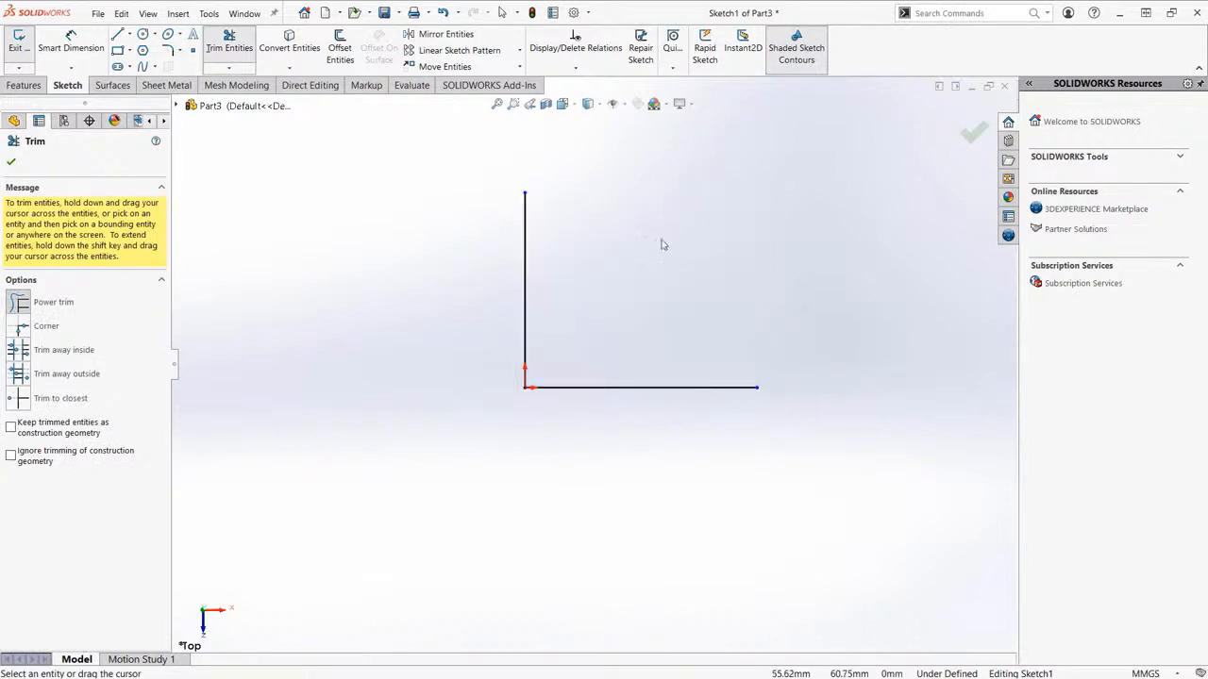
ctrl+middle_drag(683, 232, 658, 274)
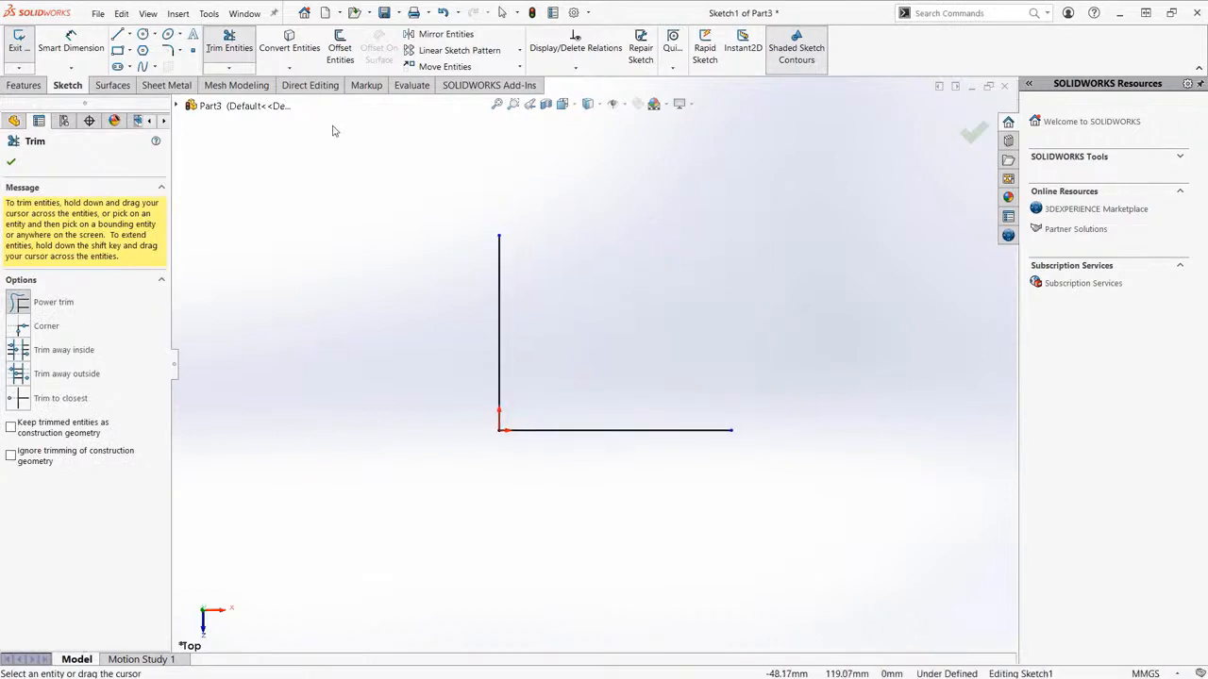
Draw a 3-point arc joining the free ends of the two lines, spanning about 90° with a radius of about 87 mm.
key(s)
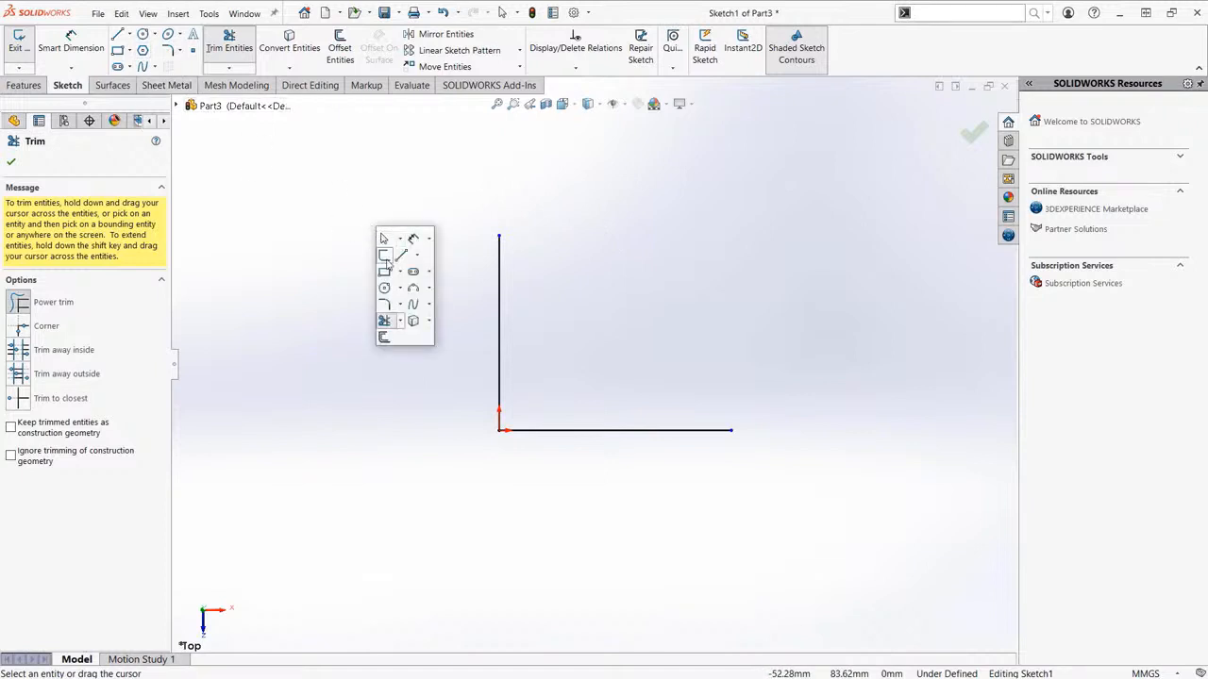
click(413, 288)
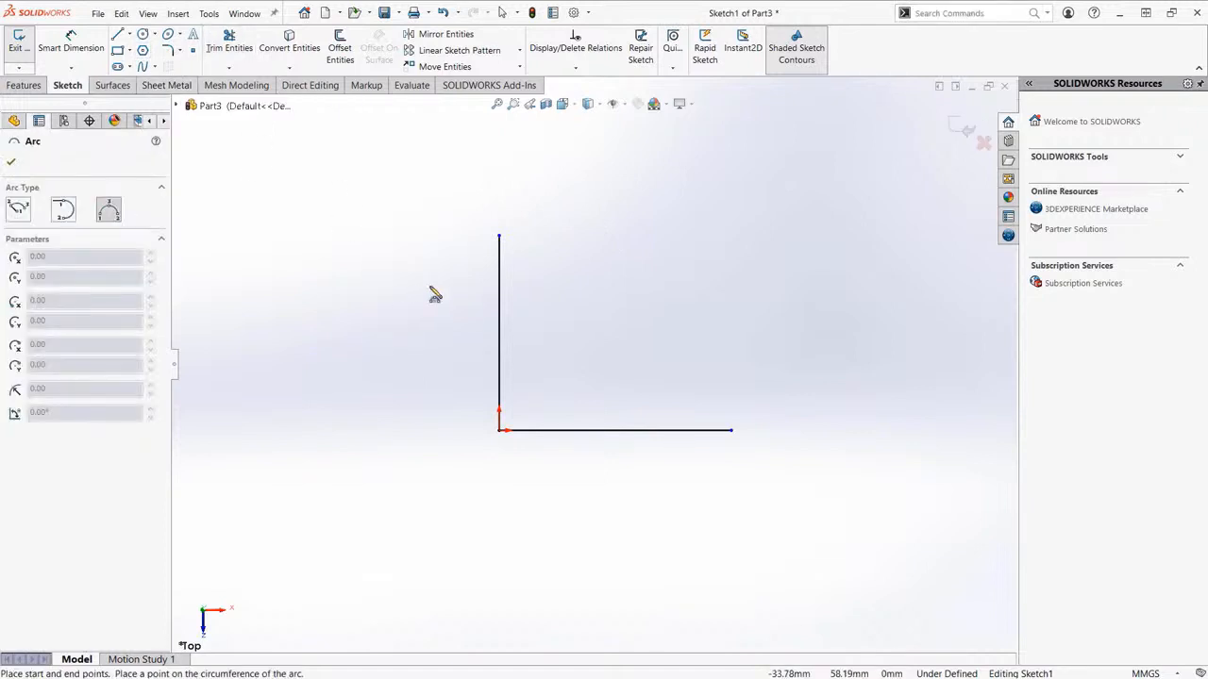
click(499, 236)
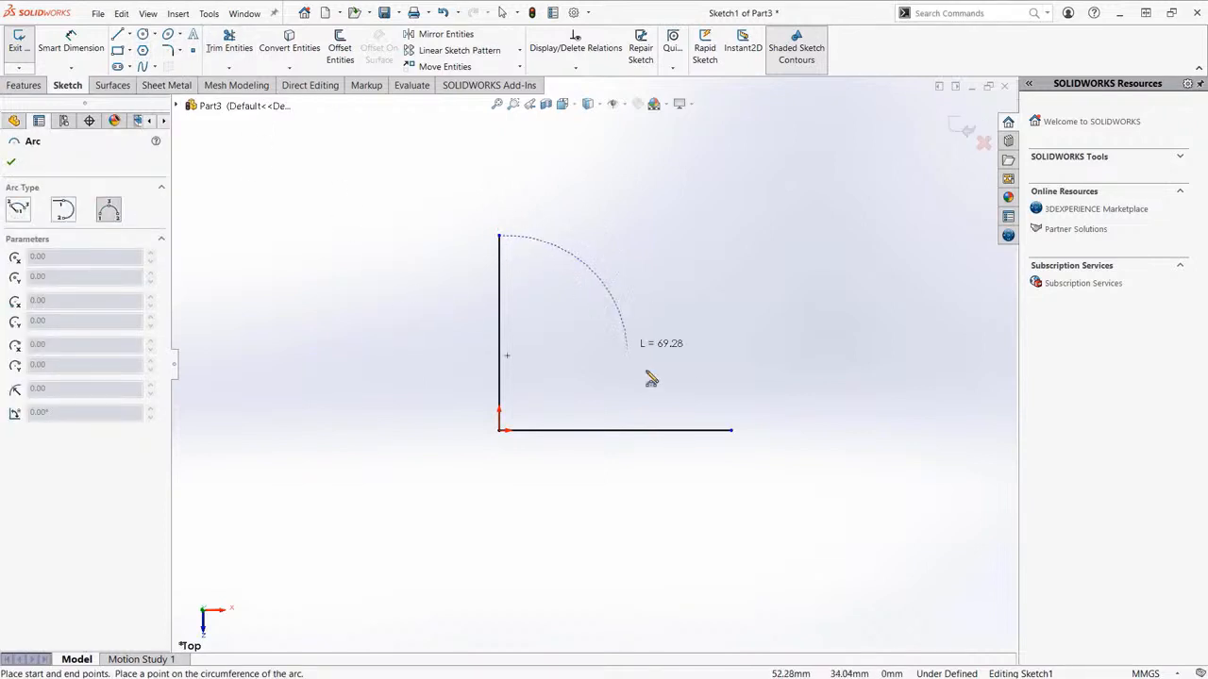
click(731, 429)
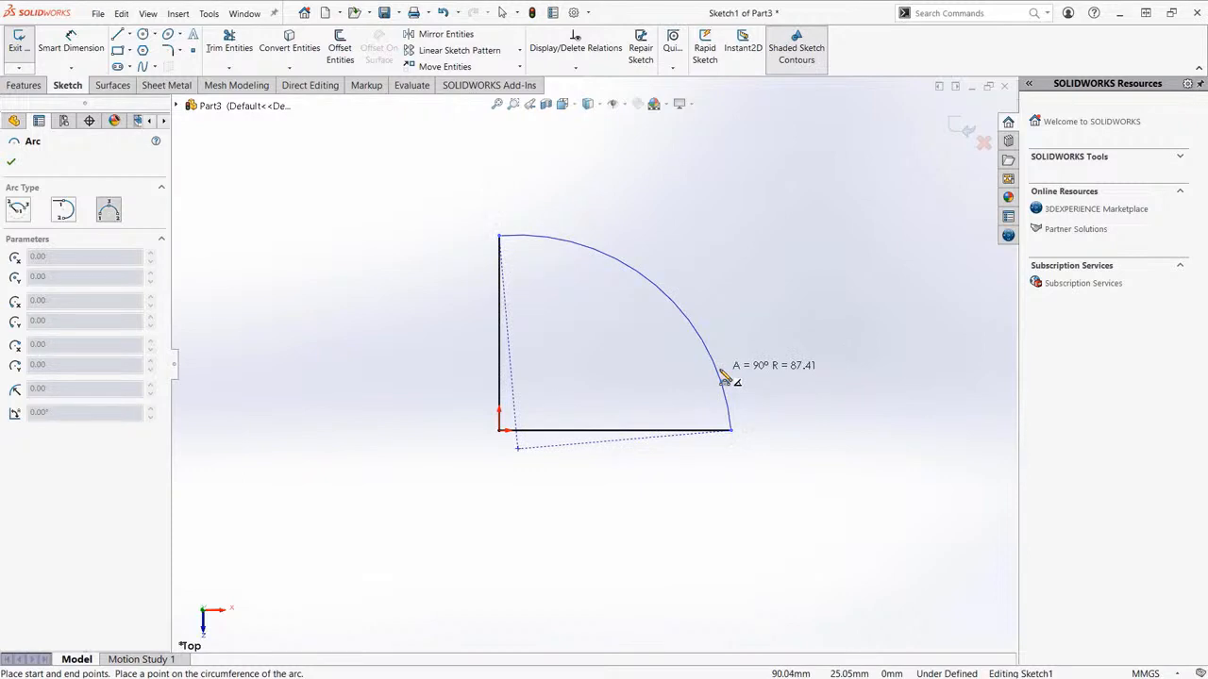
click(725, 381)
key(Escape)
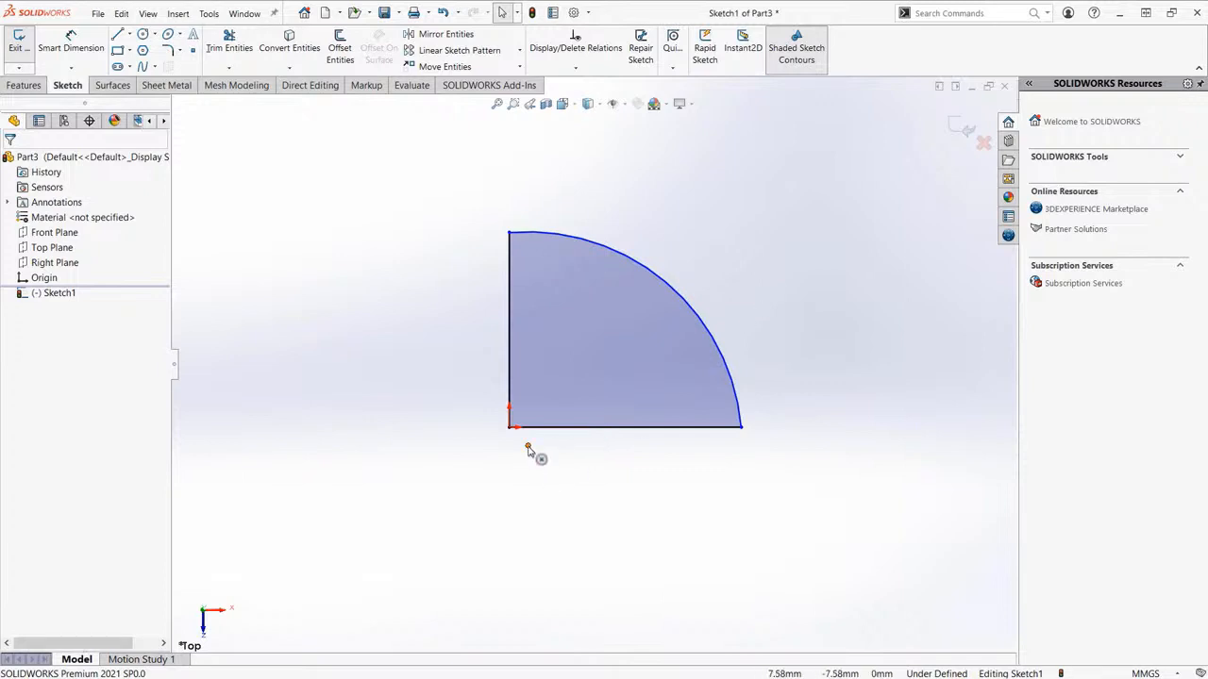
Move the arc's centre point toward the origin and make it coincident with the origin.
click(527, 446)
drag(526, 453, 509, 452)
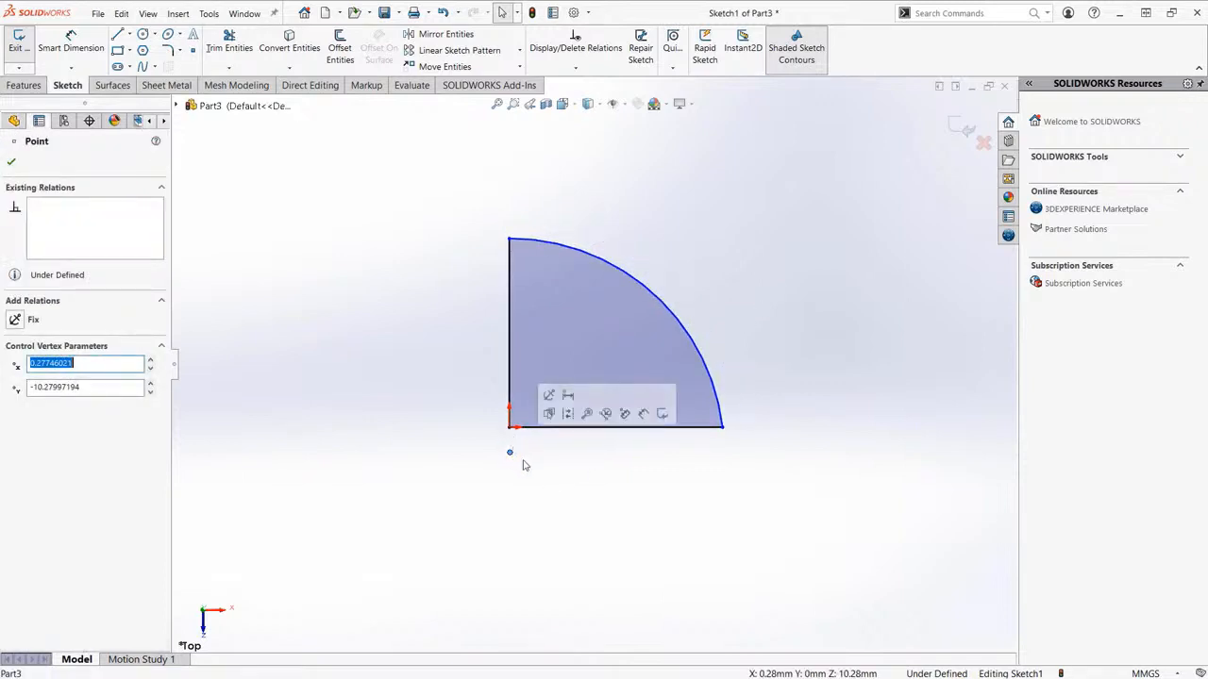
click(530, 470)
click(510, 453)
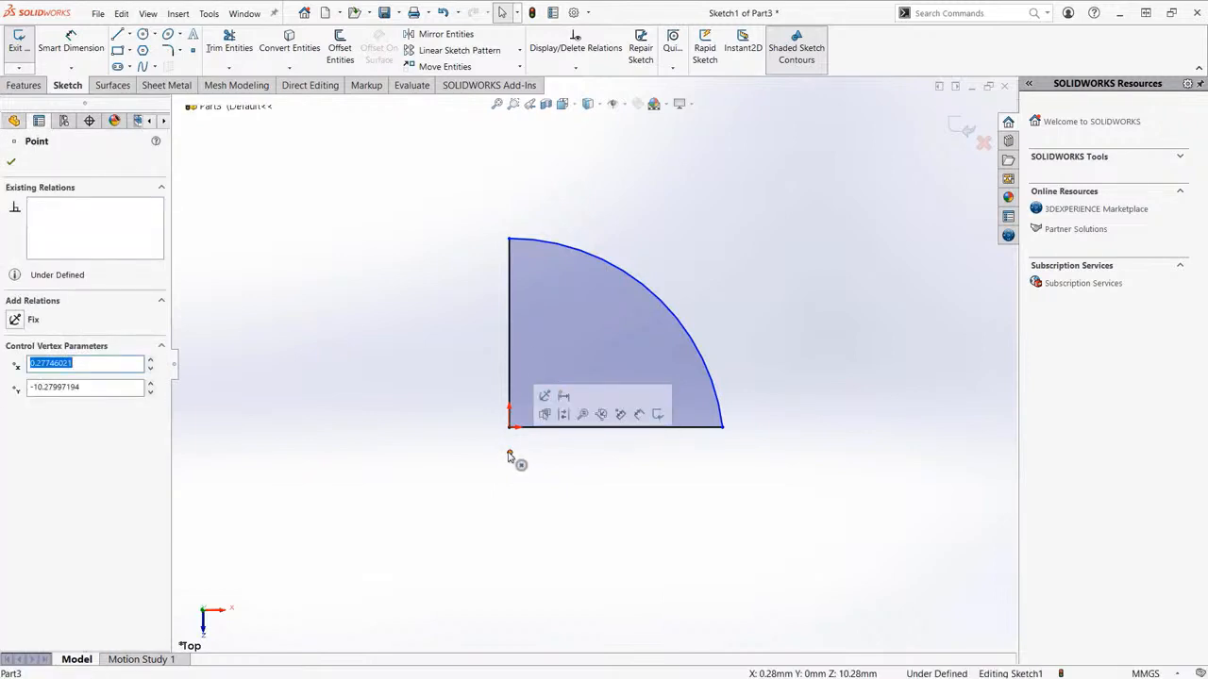
ctrl+click(510, 429)
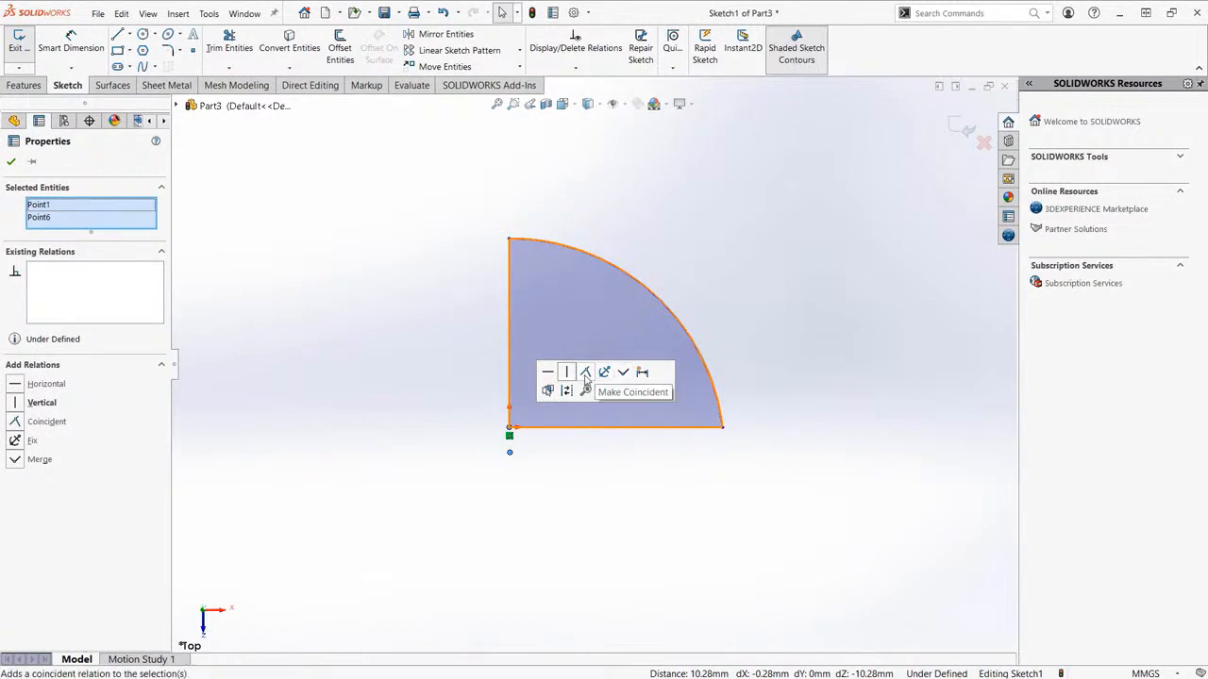
click(585, 373)
click(723, 305)
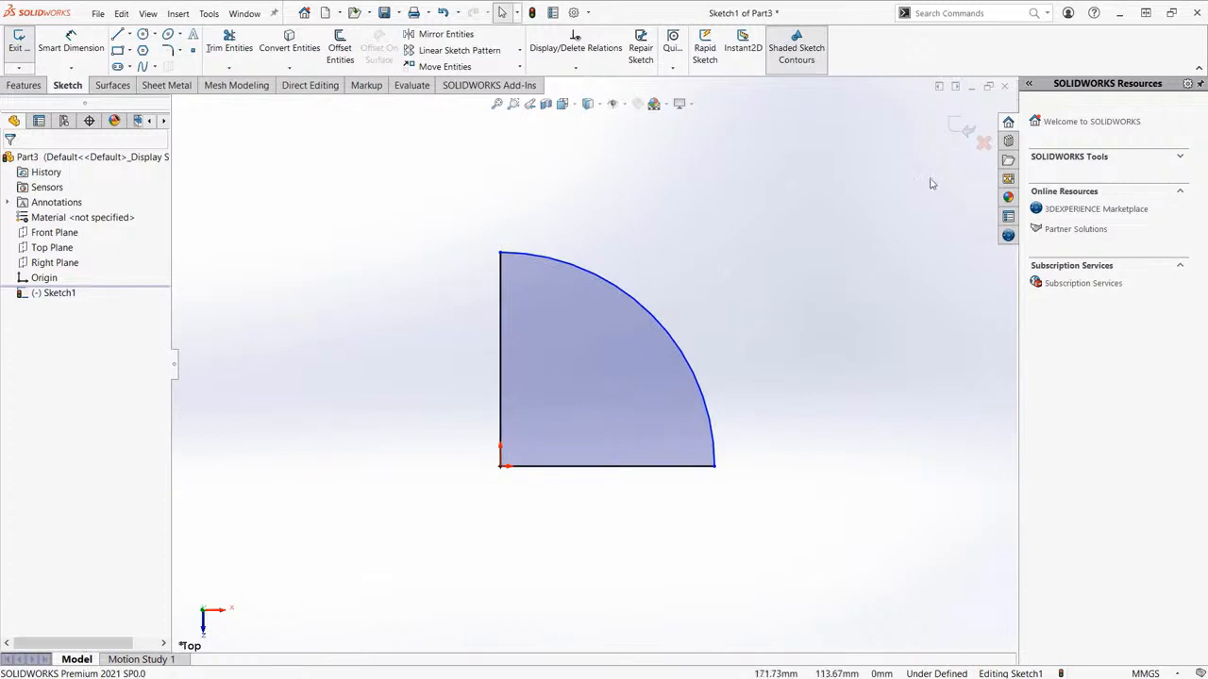
Exit the quarter-circle sketch and turn it into a base flange 1.00 mm thick.
click(966, 132)
key(ctrl+7)
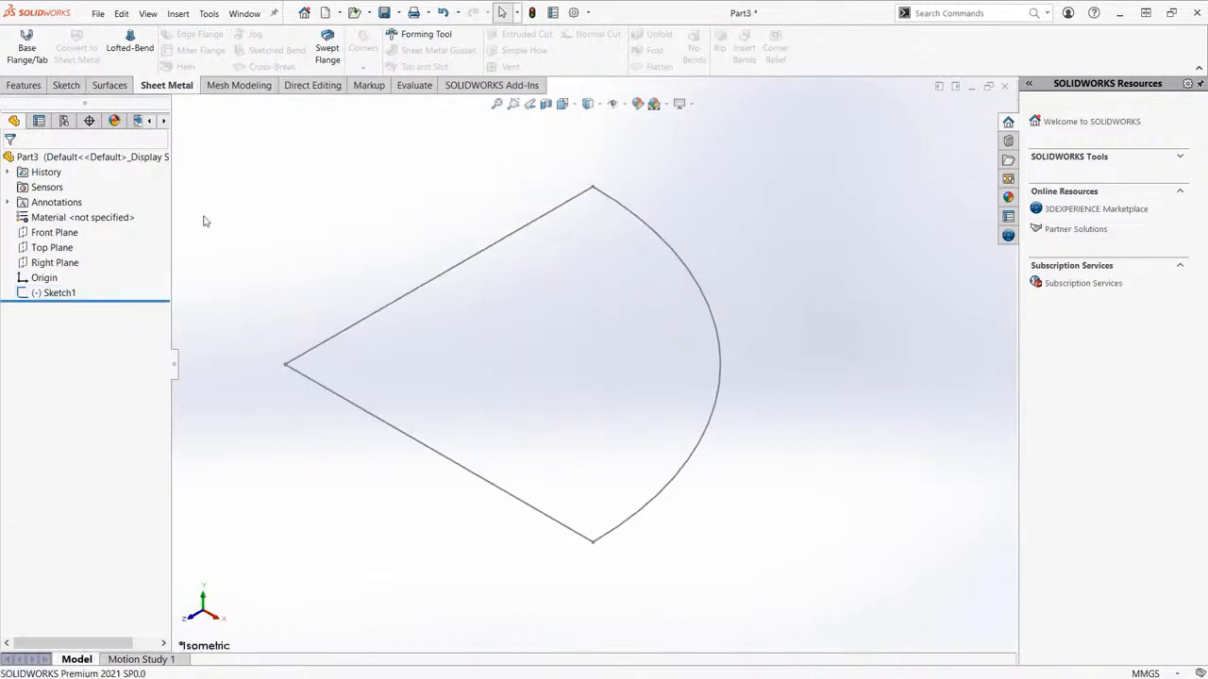
click(27, 53)
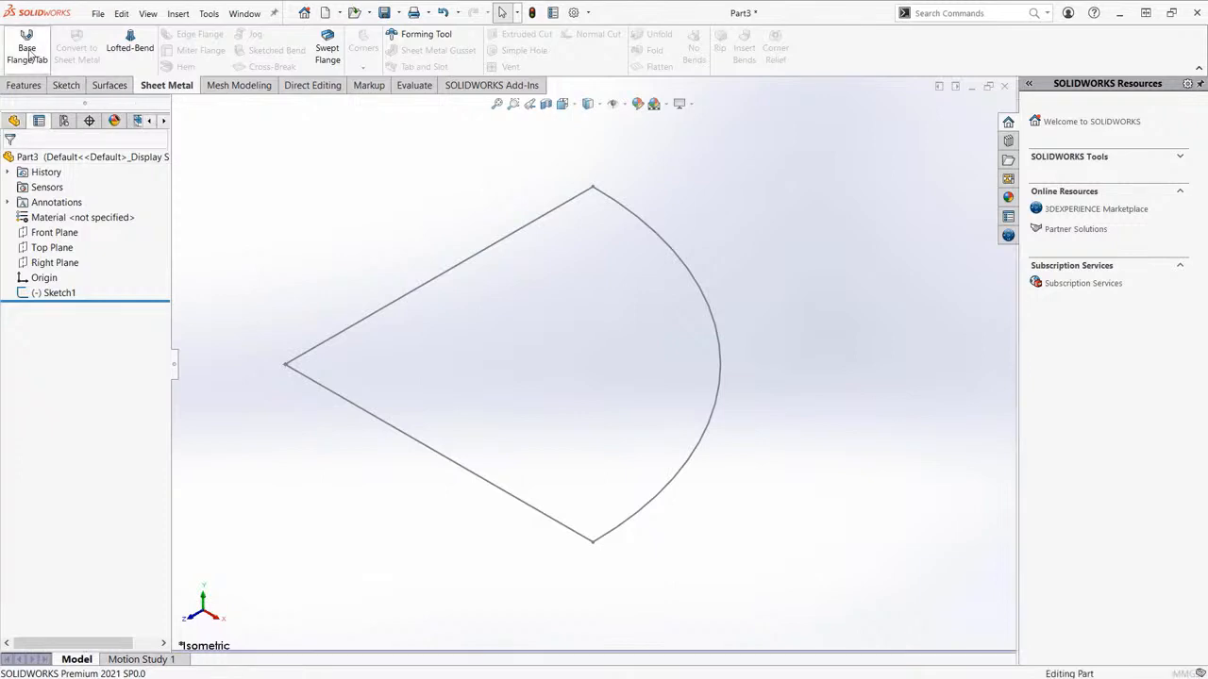
click(391, 305)
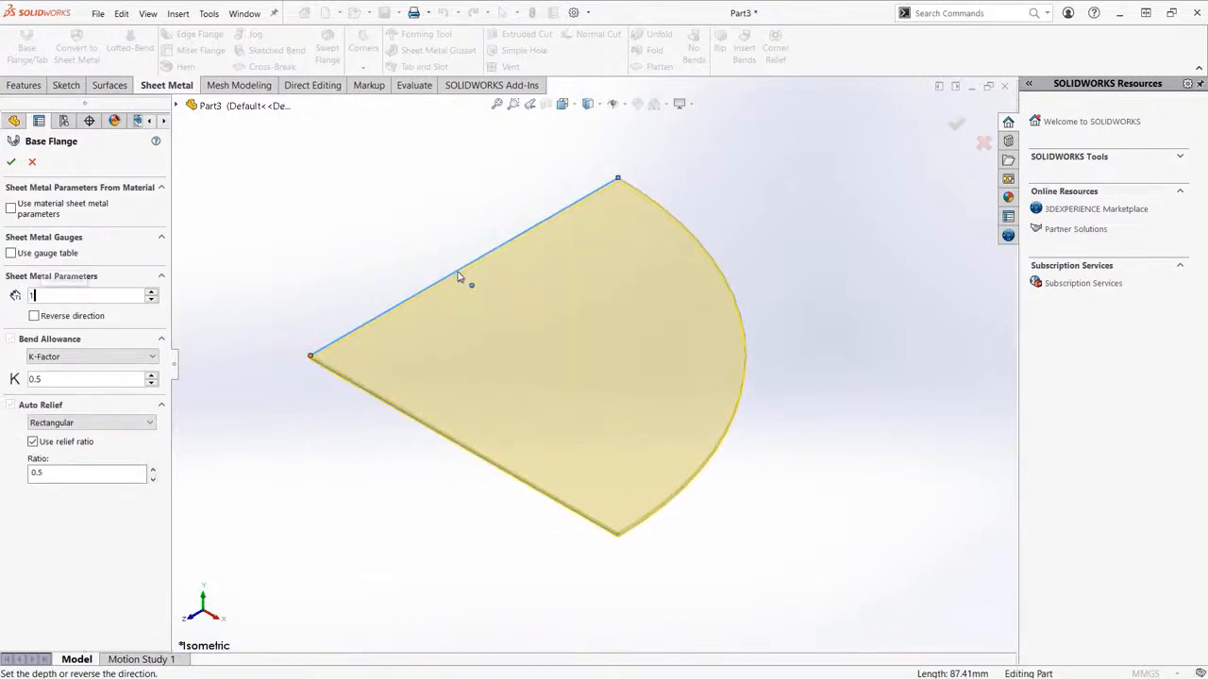
right_click(421, 238)
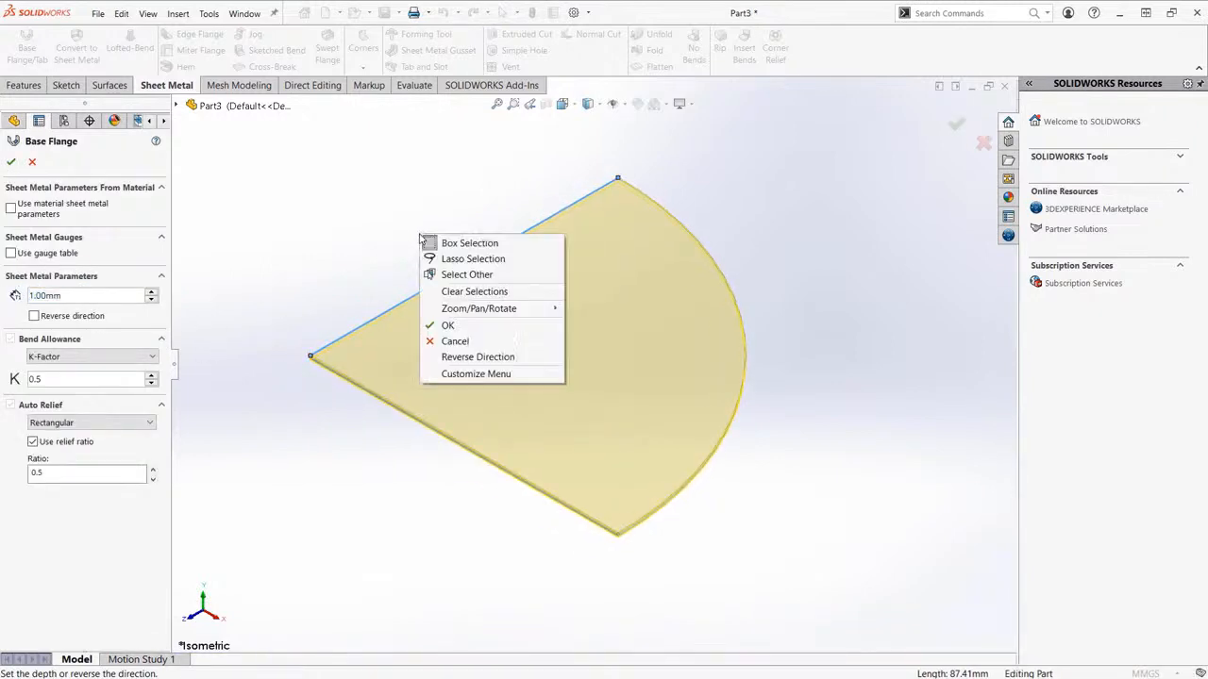
click(443, 325)
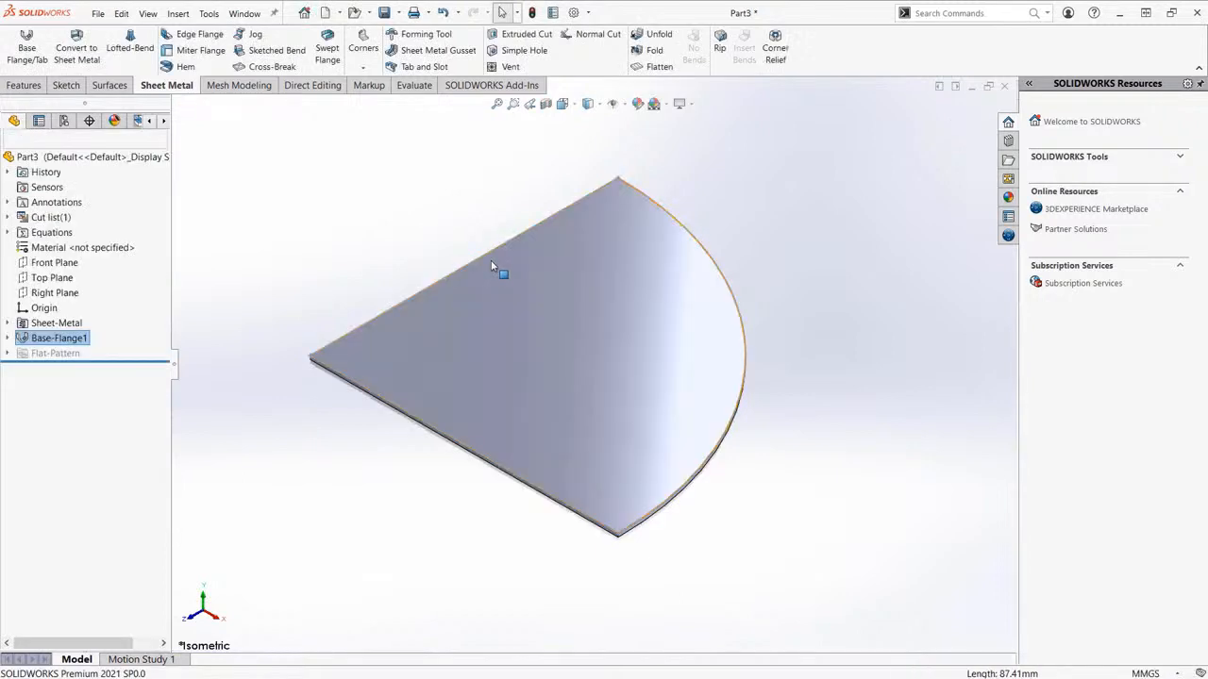
Start a sketch on the thin side face of the base flange, along its front straight edge.
scroll(404, 364, down, 5)
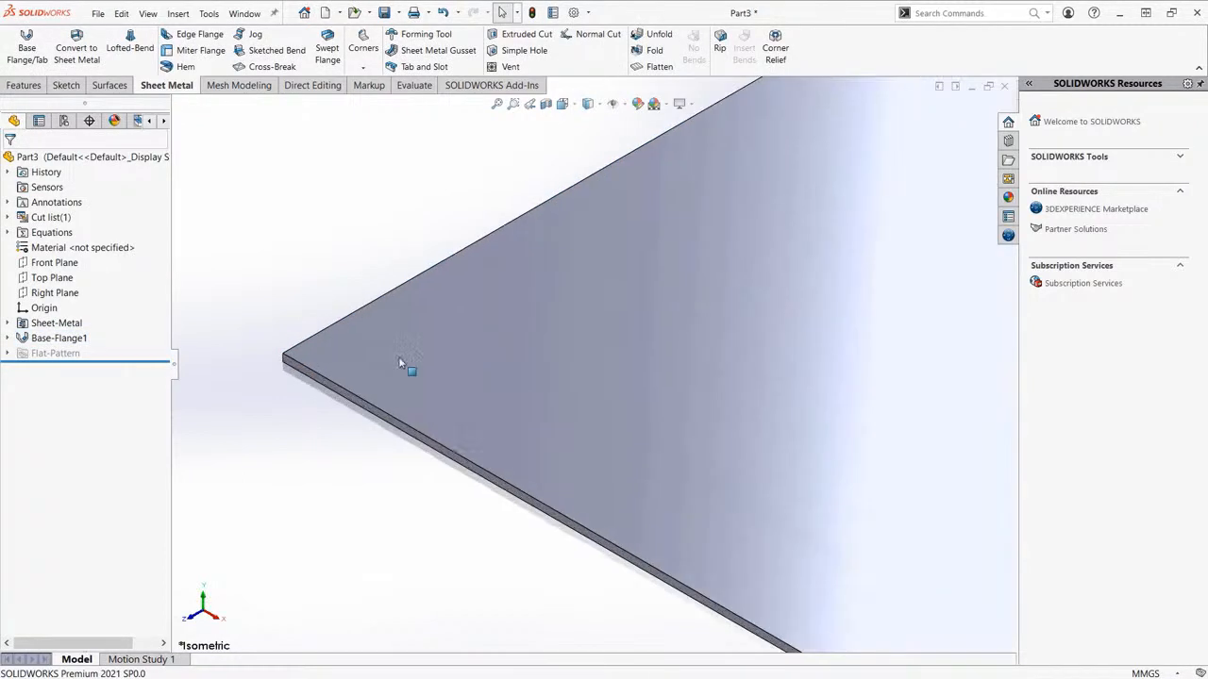
scroll(424, 334, up, 3)
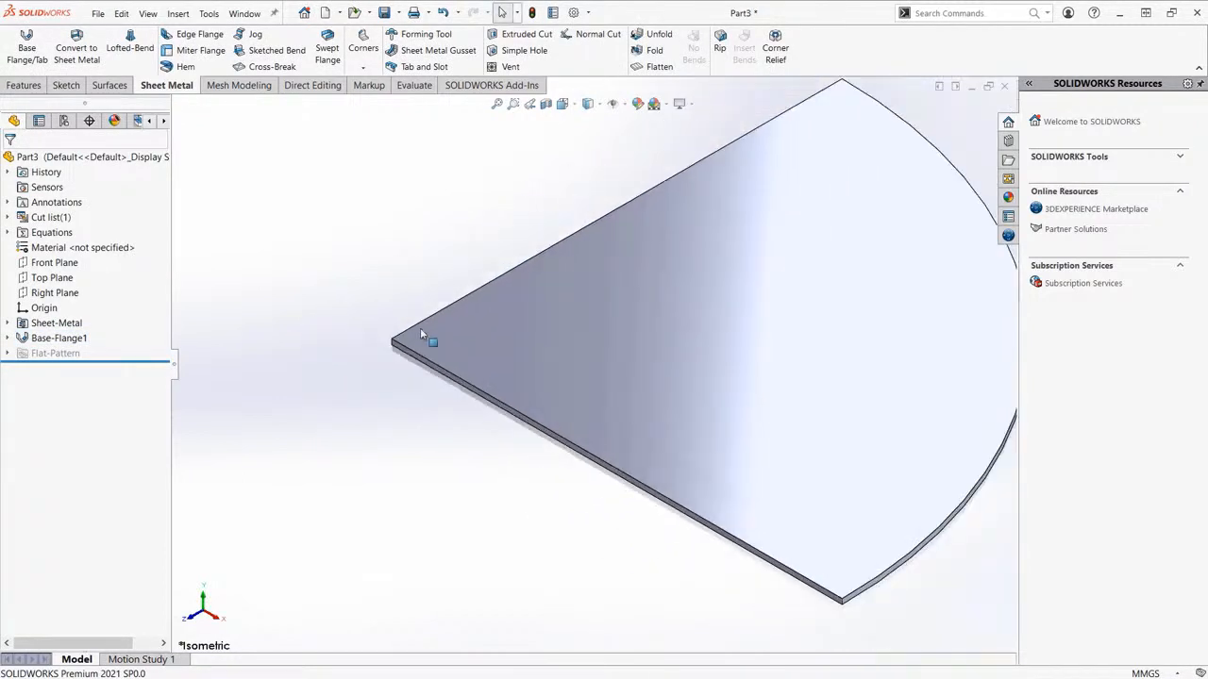
scroll(412, 380, down, 3)
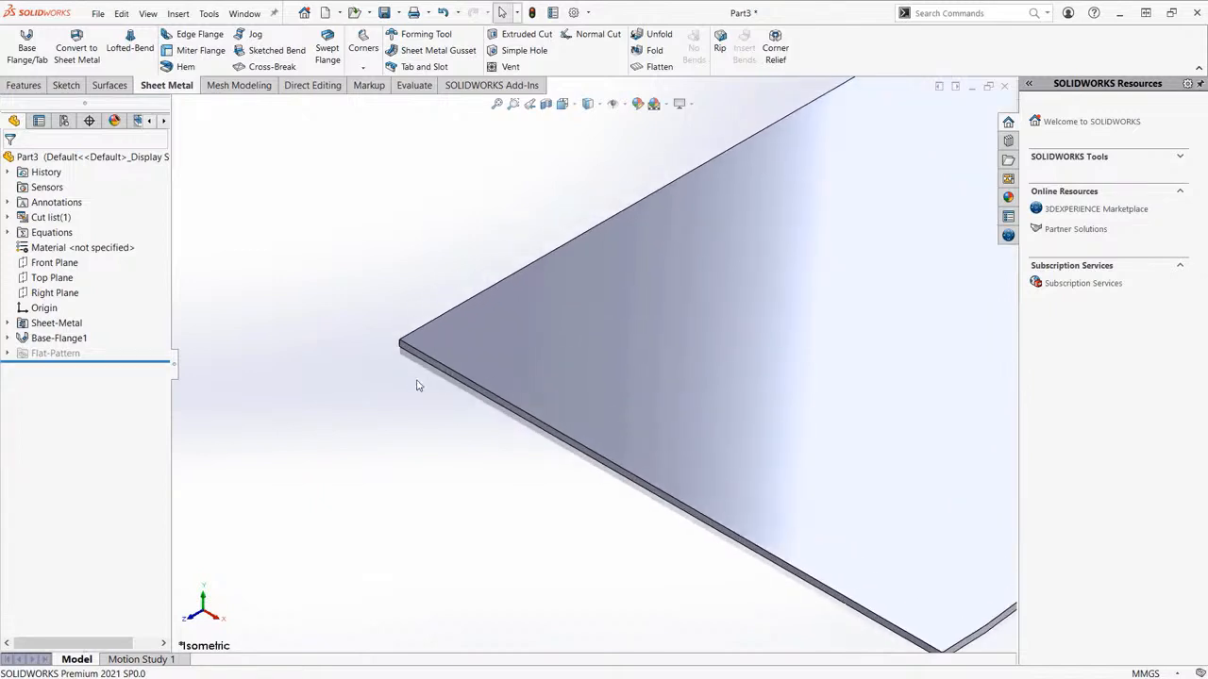
middle_drag(416, 381, 436, 338)
scroll(416, 374, down, 5)
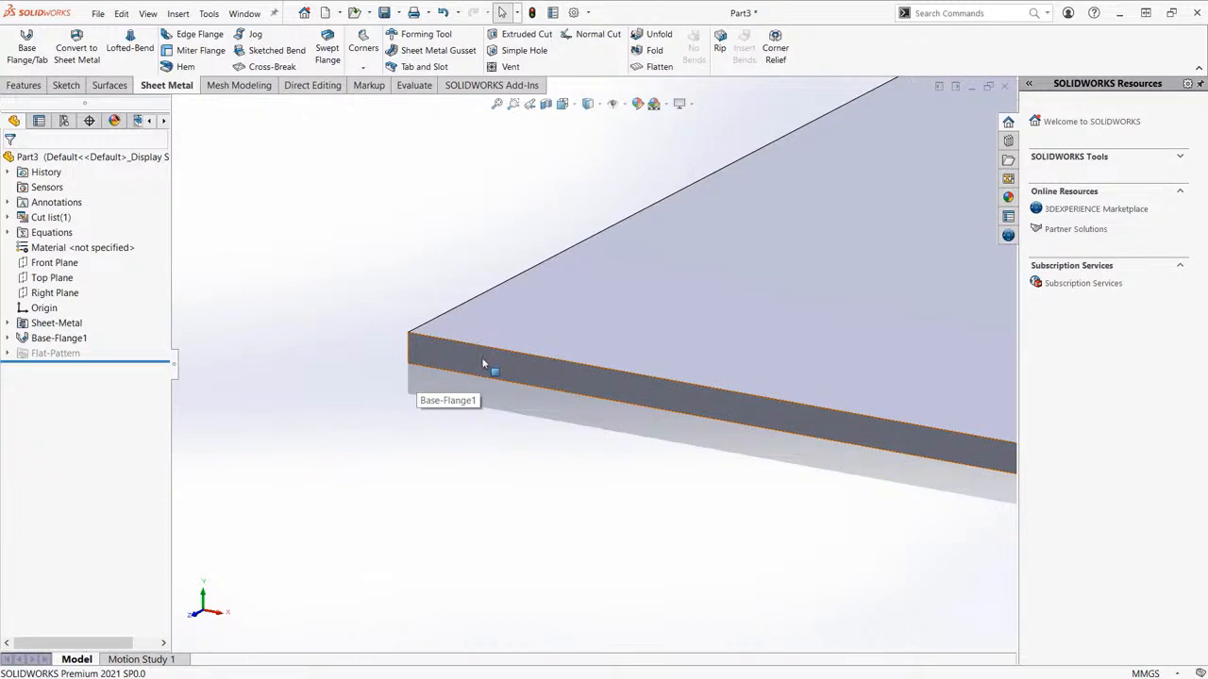
click(481, 362)
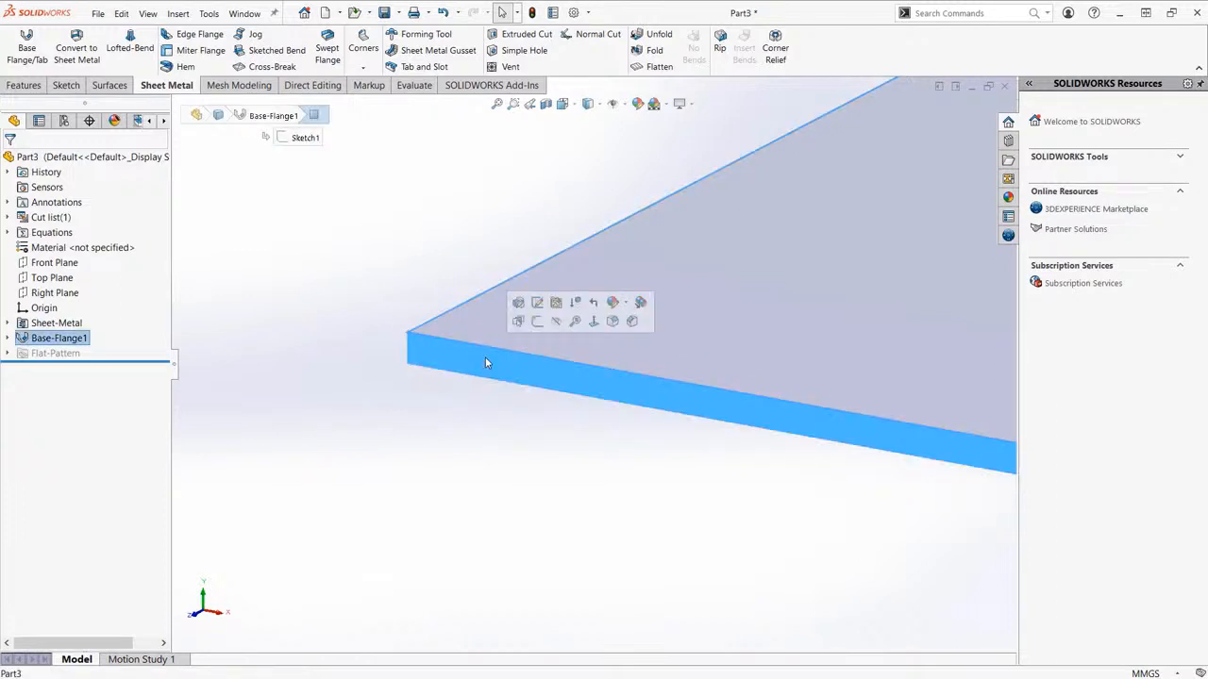
click(536, 322)
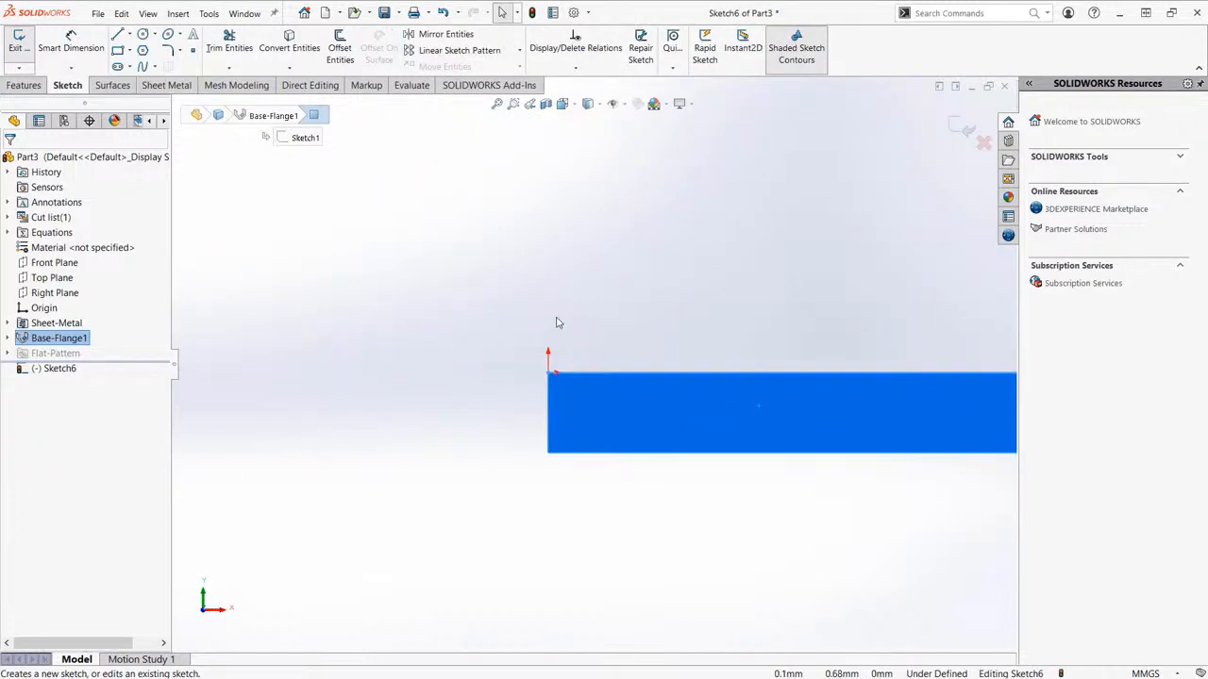
Draw an open line profile from the origin: about 3 mm vertically up, a short horizontal segment outward, and a segment angled down and outward.
key(l)
click(549, 373)
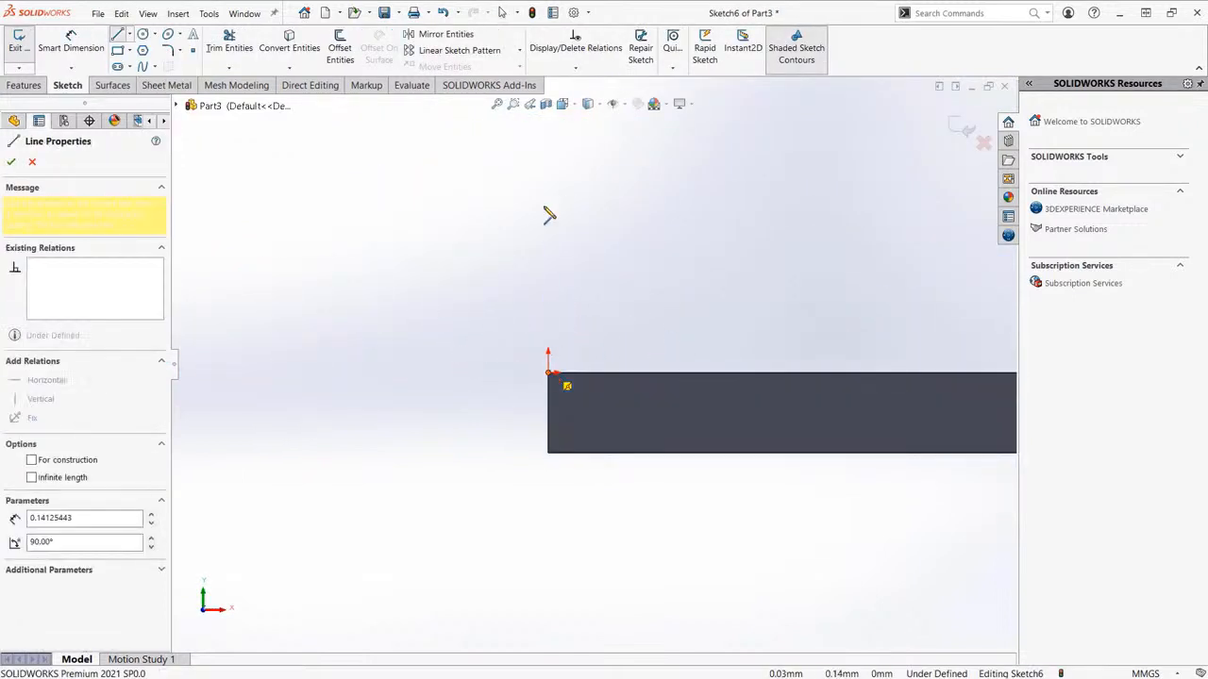
click(549, 131)
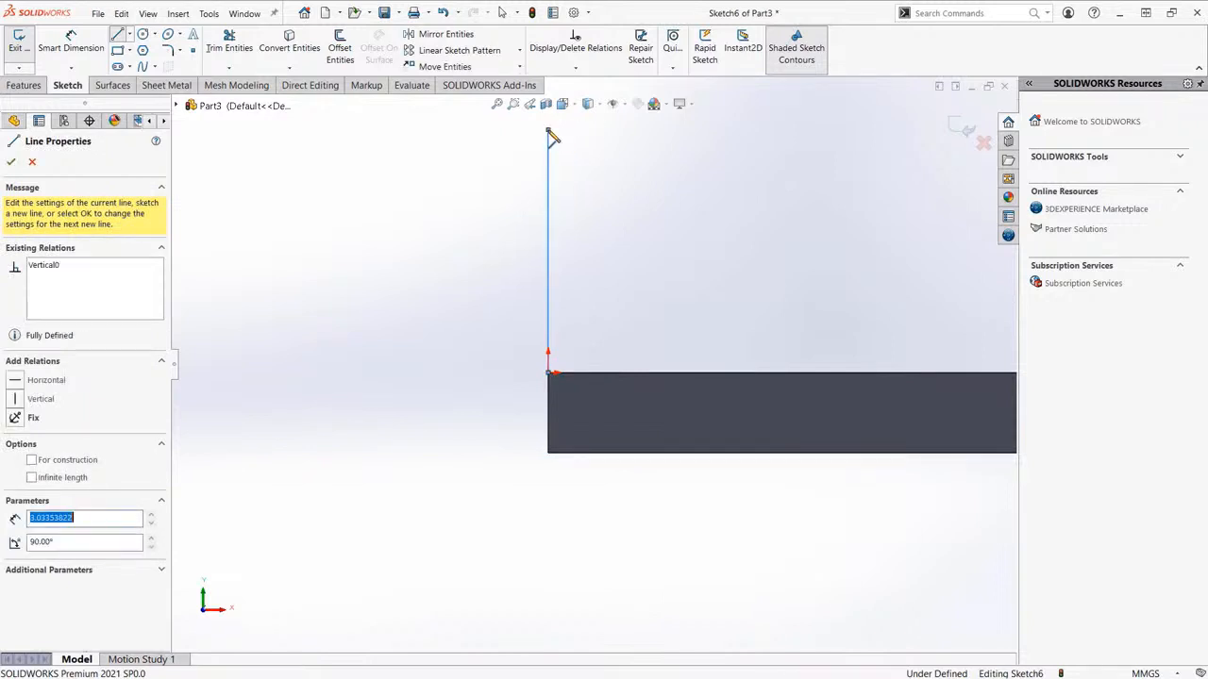
click(438, 129)
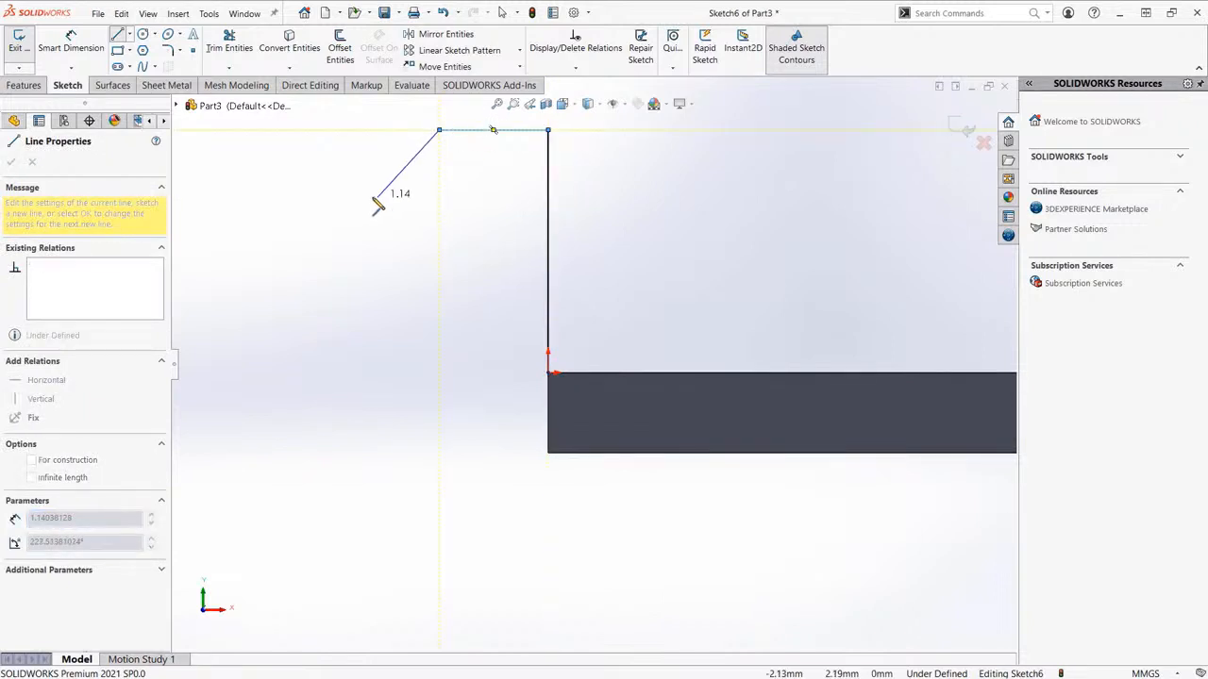
click(364, 194)
key(Escape)
scroll(642, 260, up, 3)
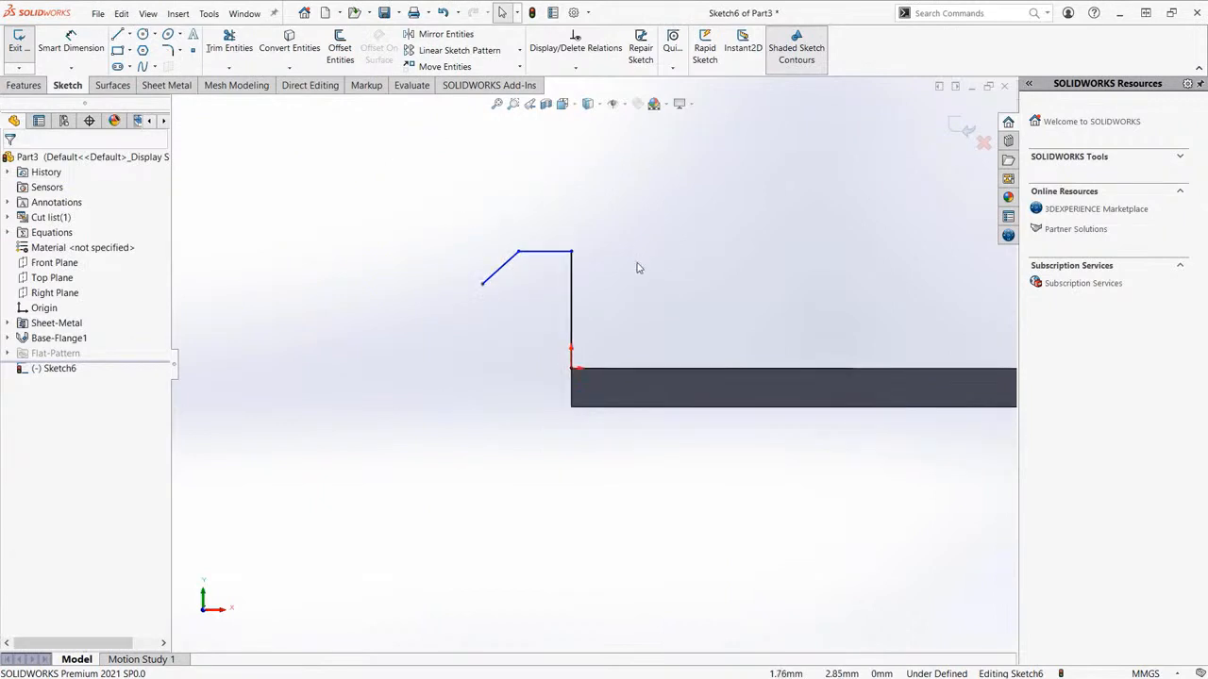
Enlarge the open line profile by moving its endpoints, making the vertical line taller and the angled end reach farther outward.
mouse_move(637, 268)
middle_down()
mouse_move(633, 292)
mouse_move(639, 278)
mouse_move(501, 291)
mouse_move(503, 317)
middle_up()
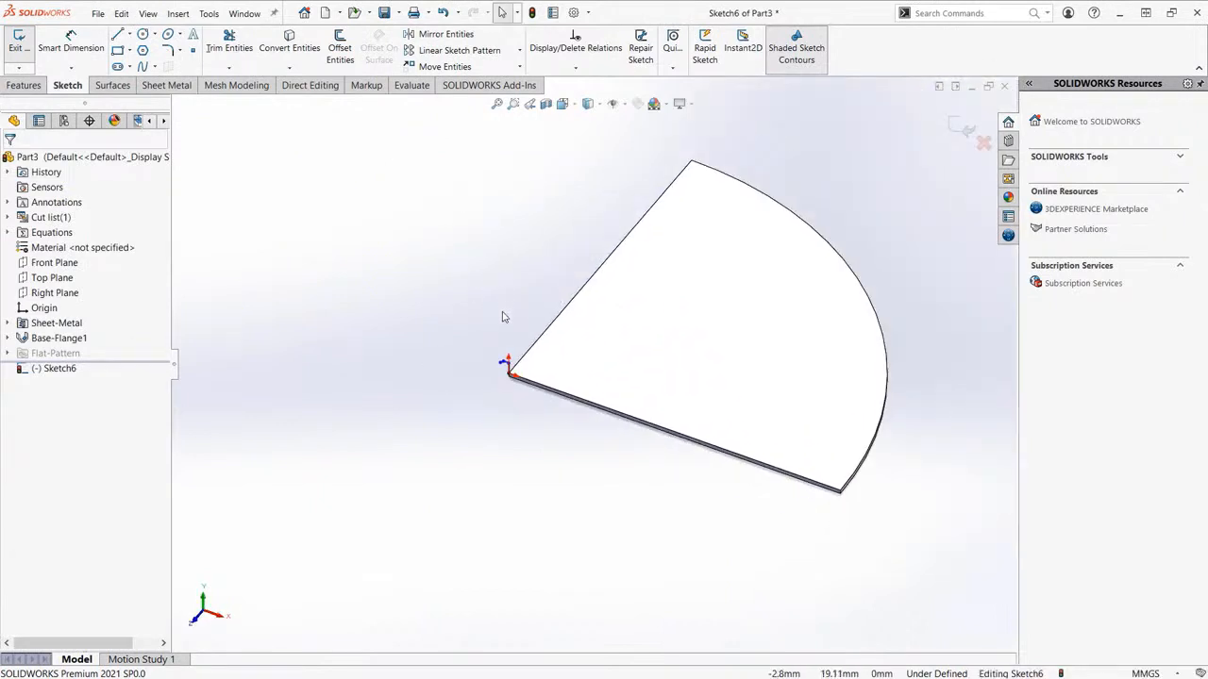
scroll(503, 317, down, 3)
mouse_move(530, 414)
mouse_down()
mouse_move(531, 363)
mouse_move(544, 379)
mouse_move(515, 404)
mouse_move(489, 385)
mouse_up()
click(528, 306)
click(505, 306)
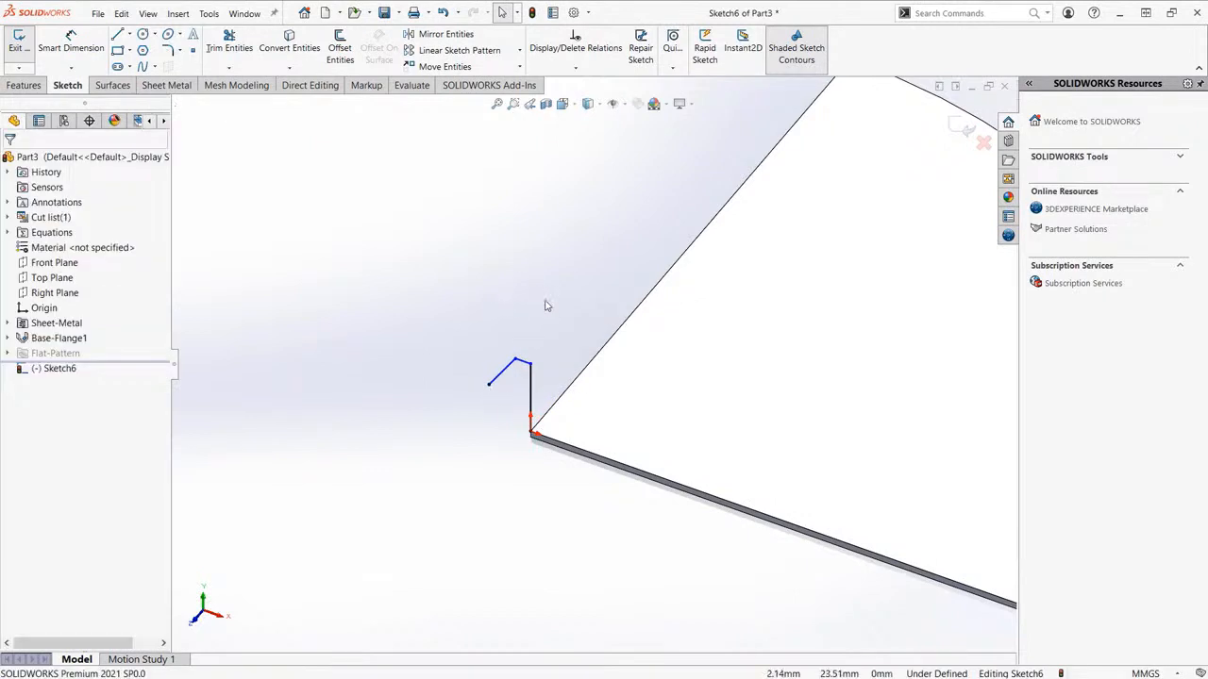
scroll(483, 297, up, 3)
scroll(466, 277, down, 2)
ctrl+middle_drag(478, 294, 412, 276)
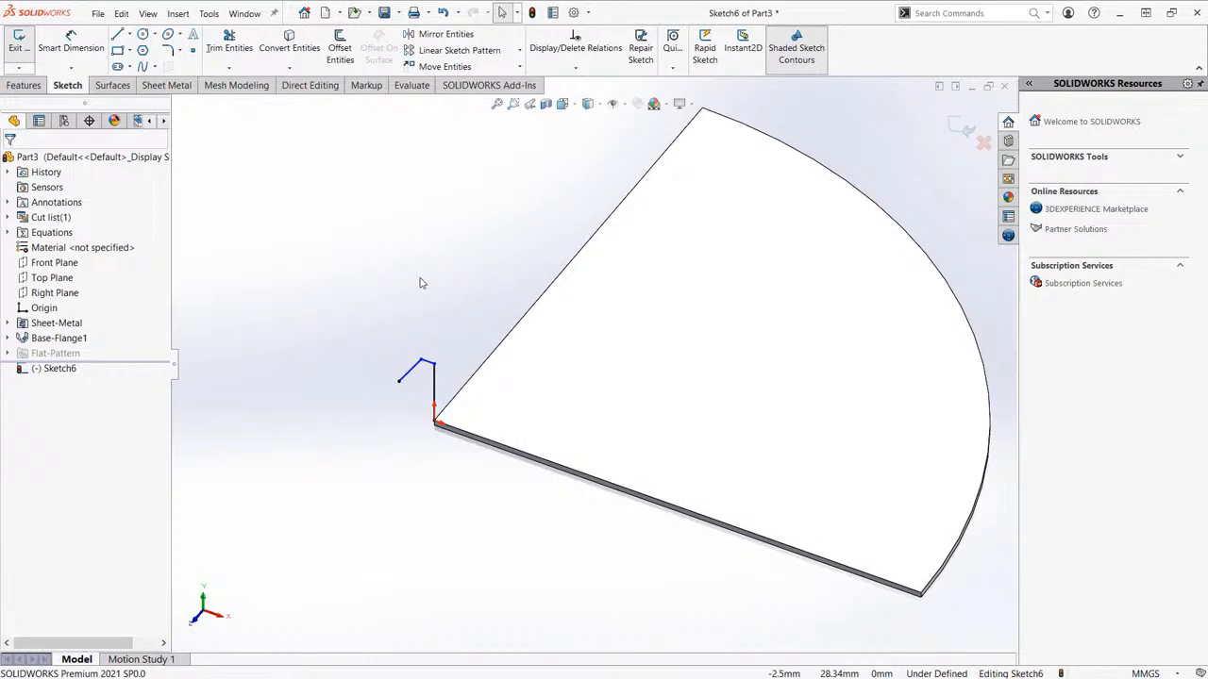
Start a Swept Flange with the open line sketch as profile and the plate's adjoining straight edge and arc edge as path.
click(167, 86)
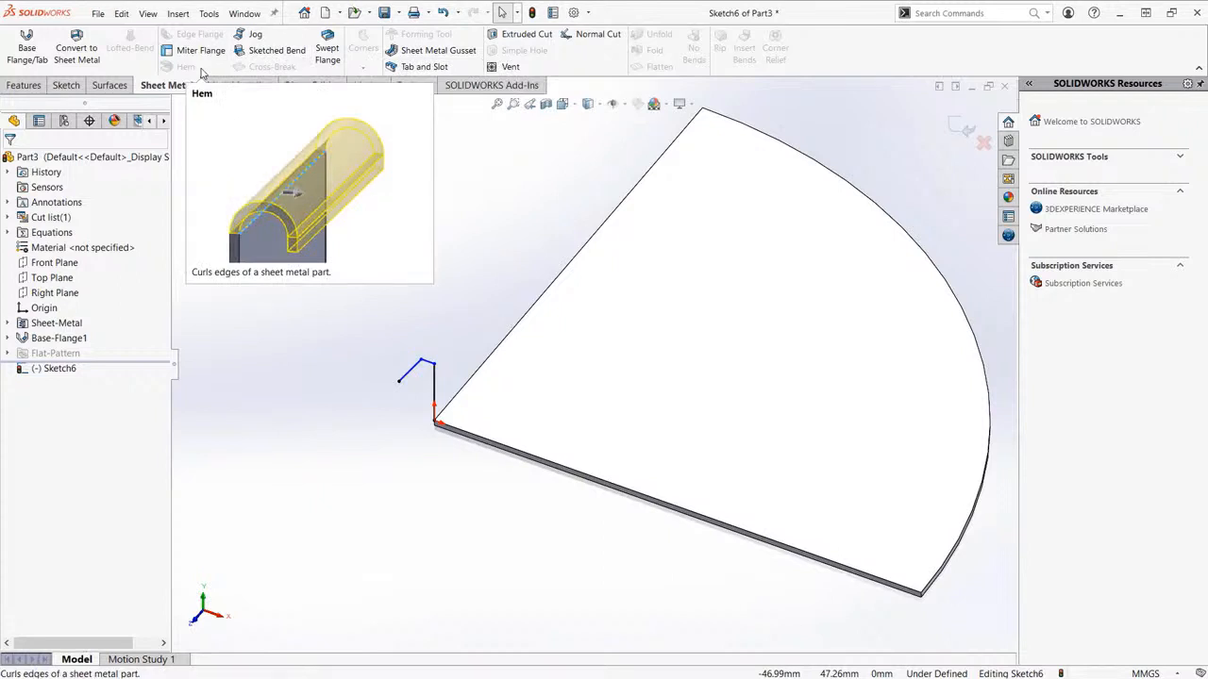
click(947, 12)
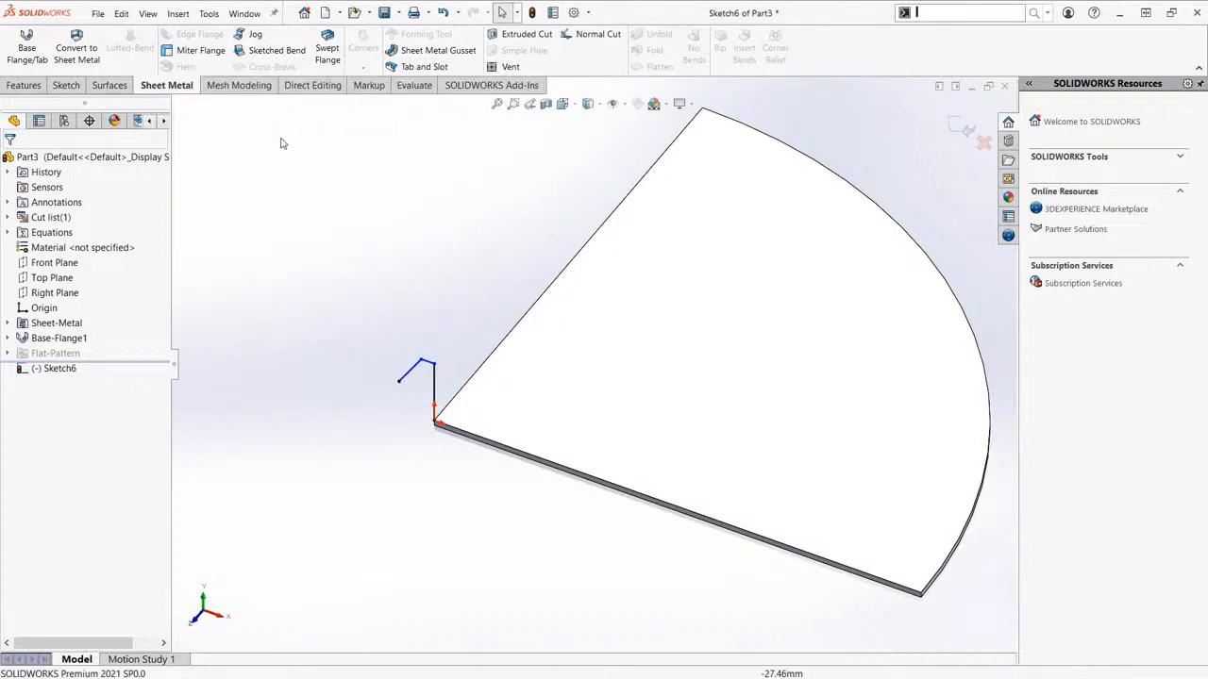
click(178, 13)
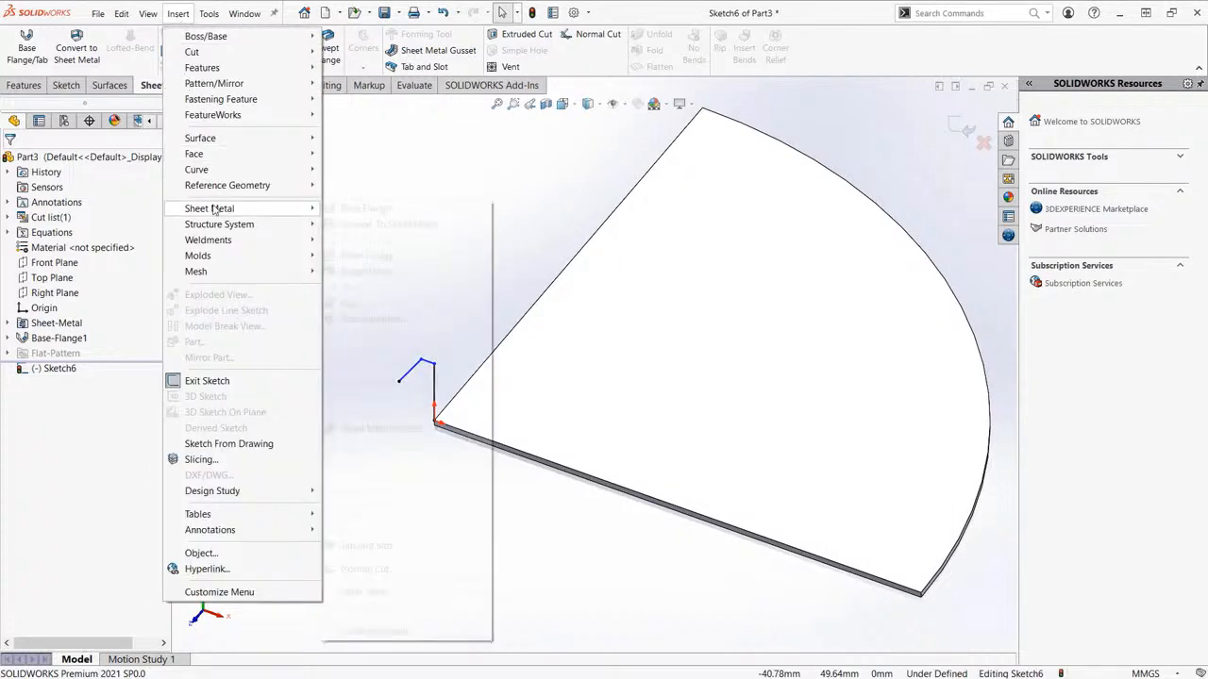
mouse_move(214, 210)
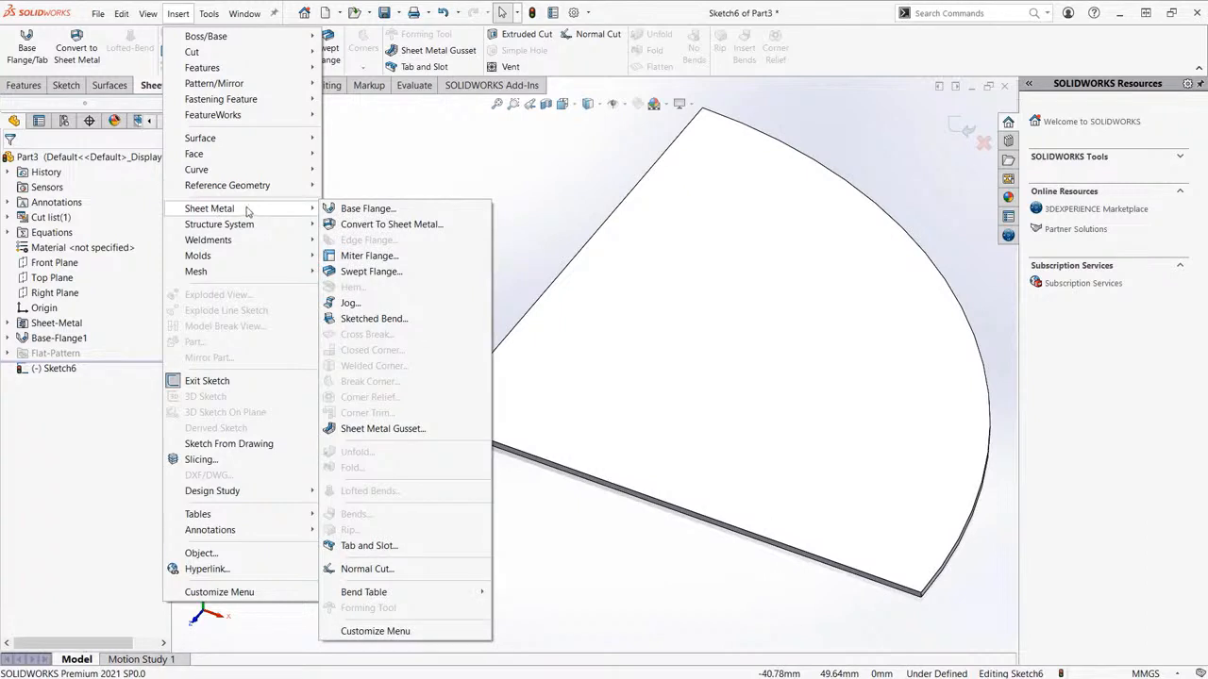
click(424, 274)
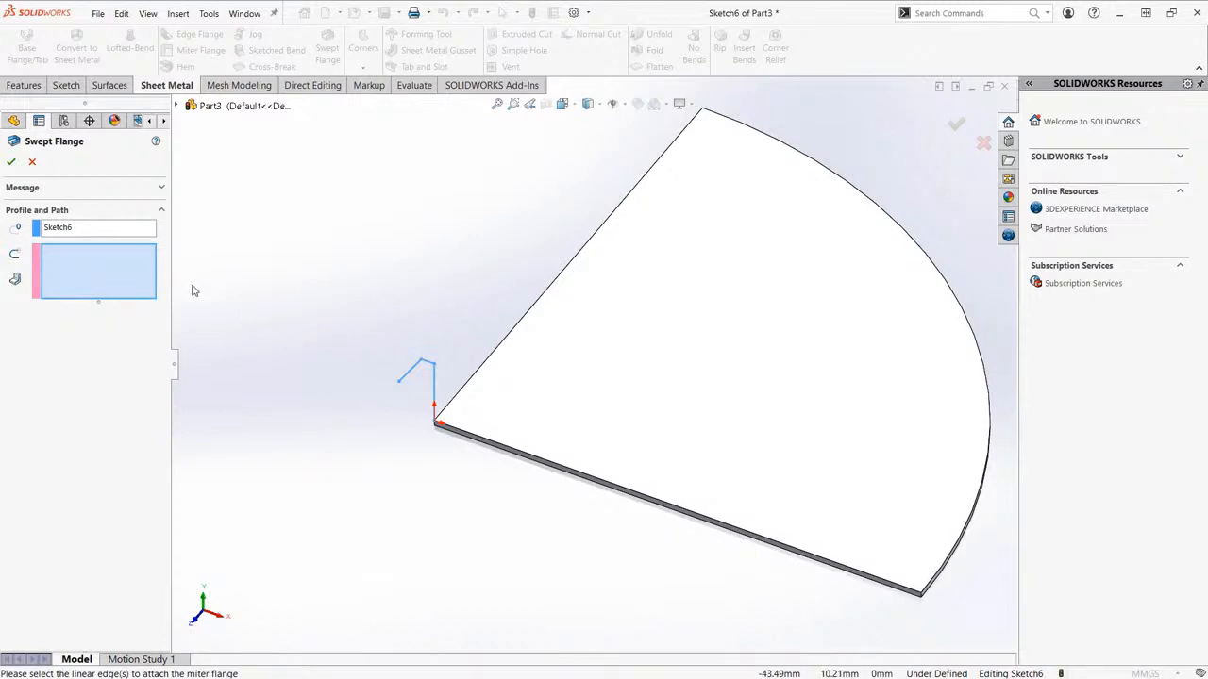
click(534, 313)
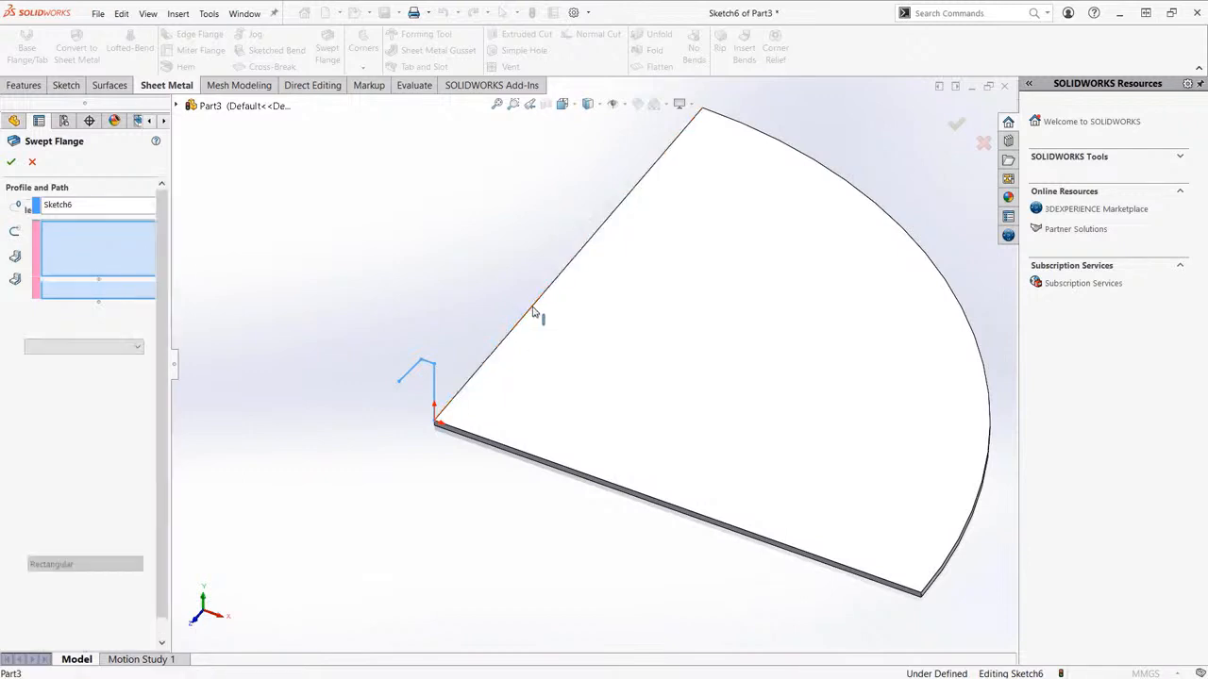
click(848, 187)
scroll(642, 323, up, 3)
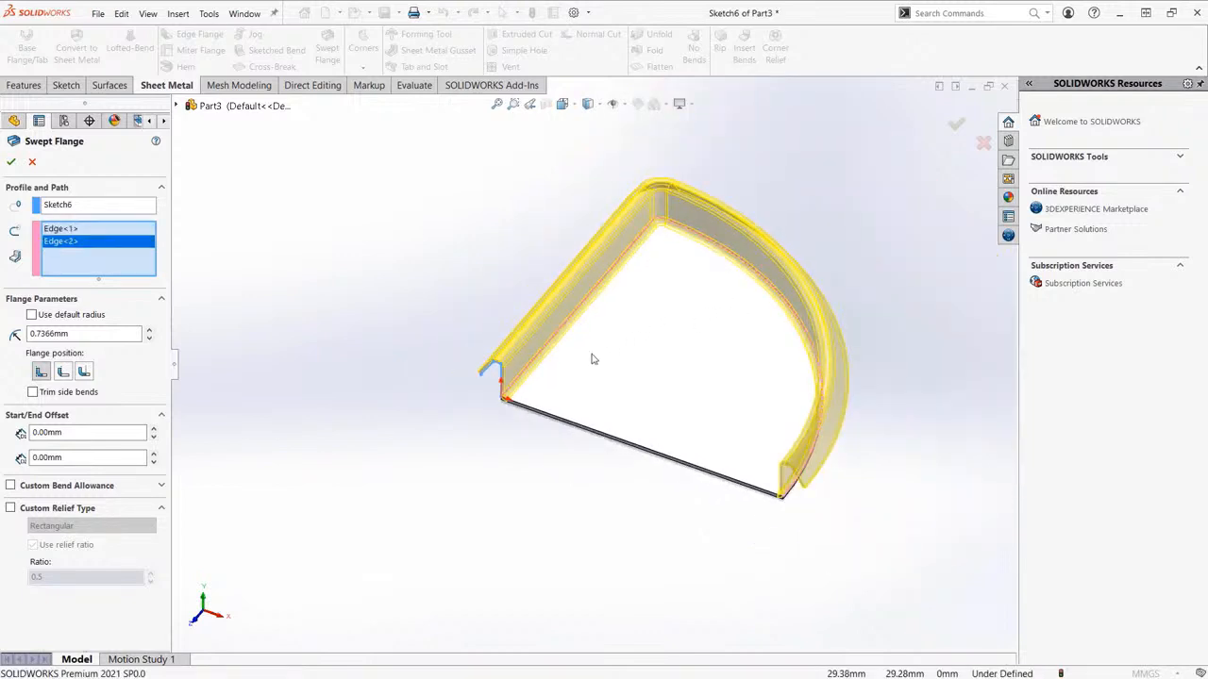
middle_drag(593, 356, 486, 328)
scroll(585, 344, down, 2)
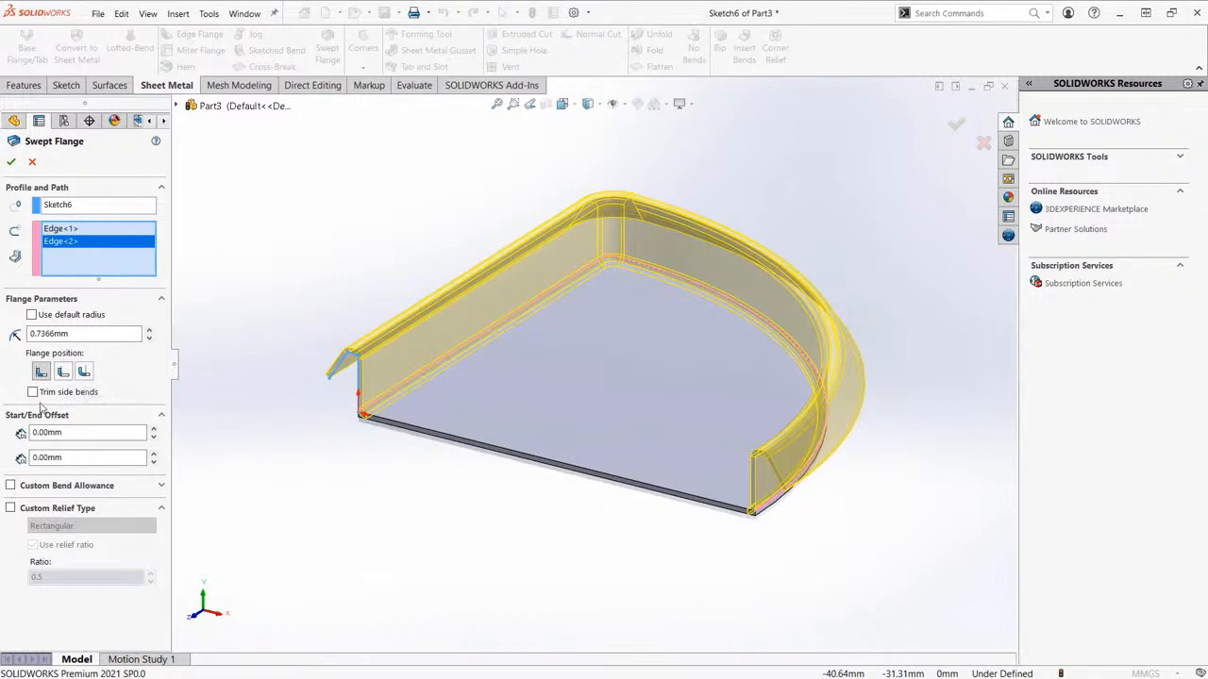
Set both the start and end offsets of the swept flange to 5 mm.
drag(58, 433, 34, 433)
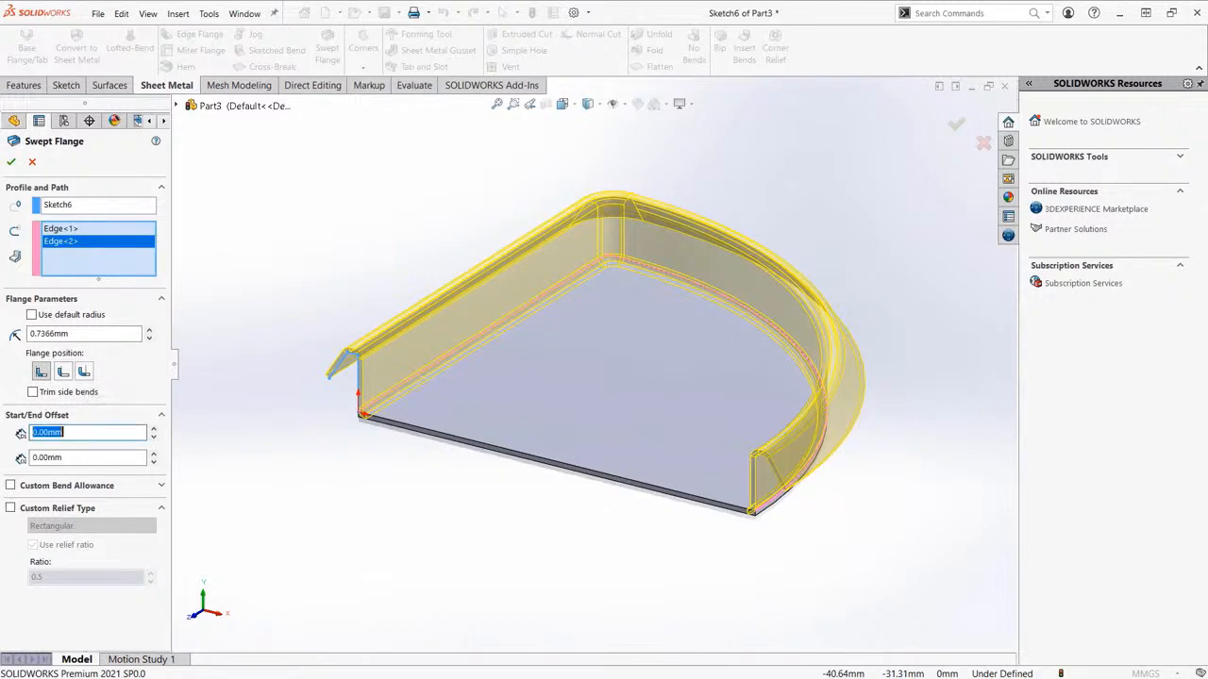
text(5)
key(Tab)
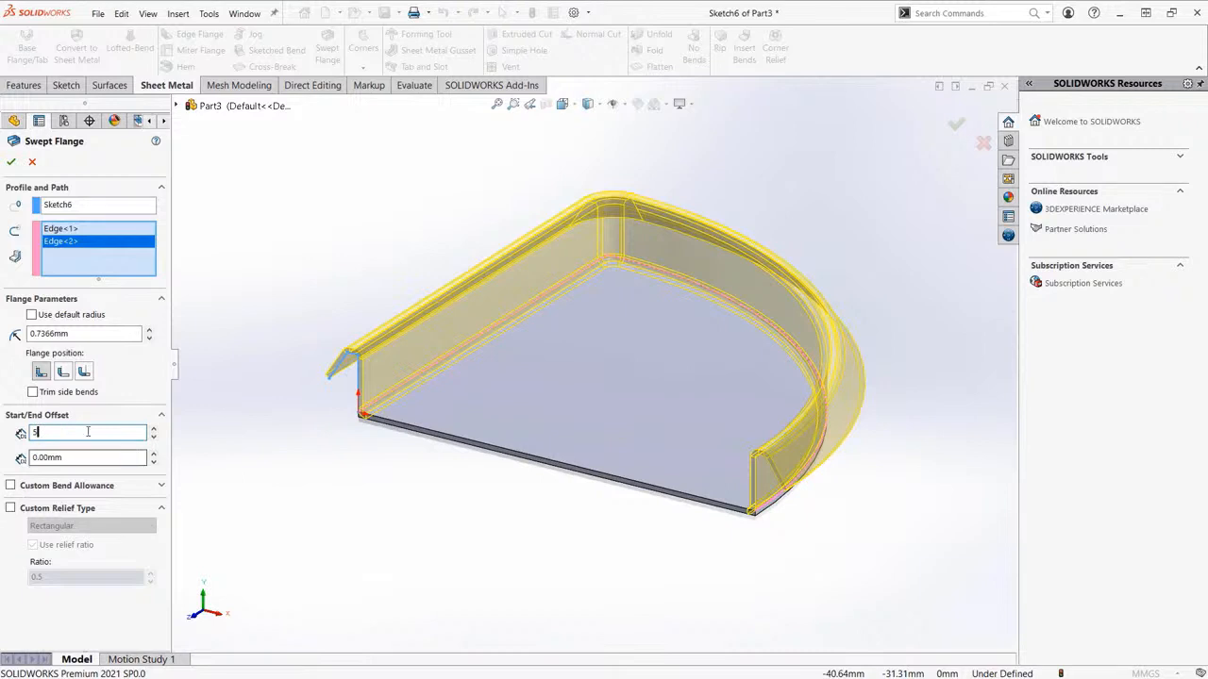
text(5)
key(Tab)
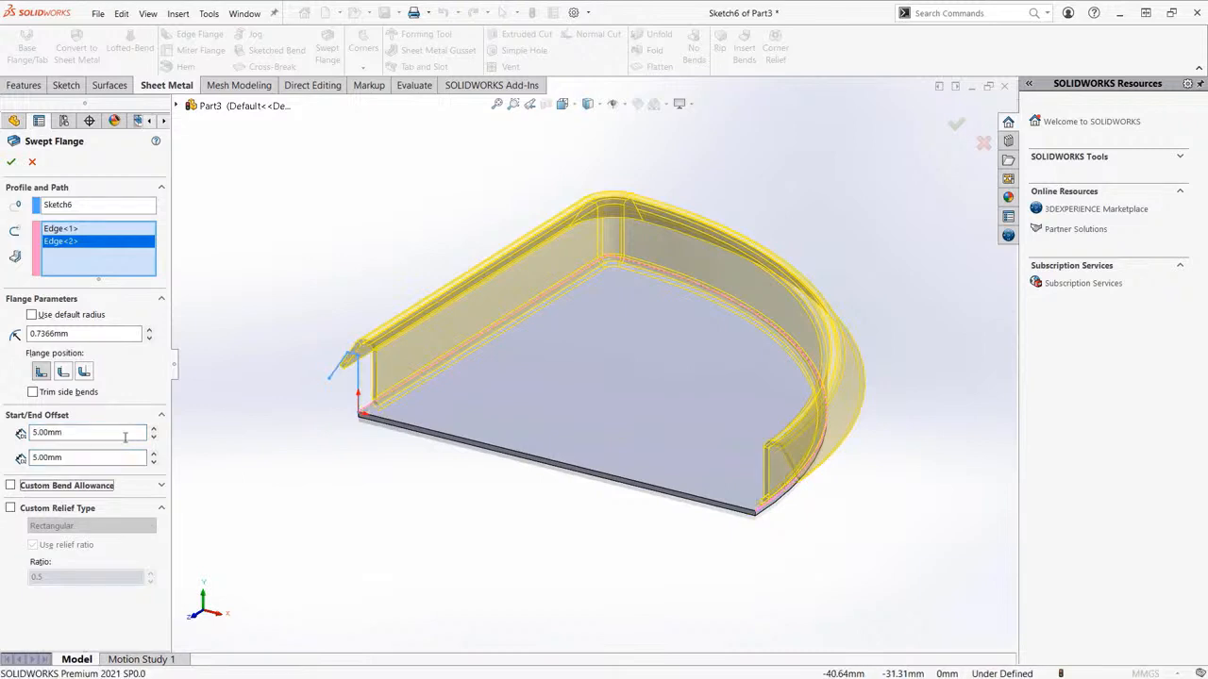
Set the swept flange's start offset to 0 mm.
double_click(64, 432)
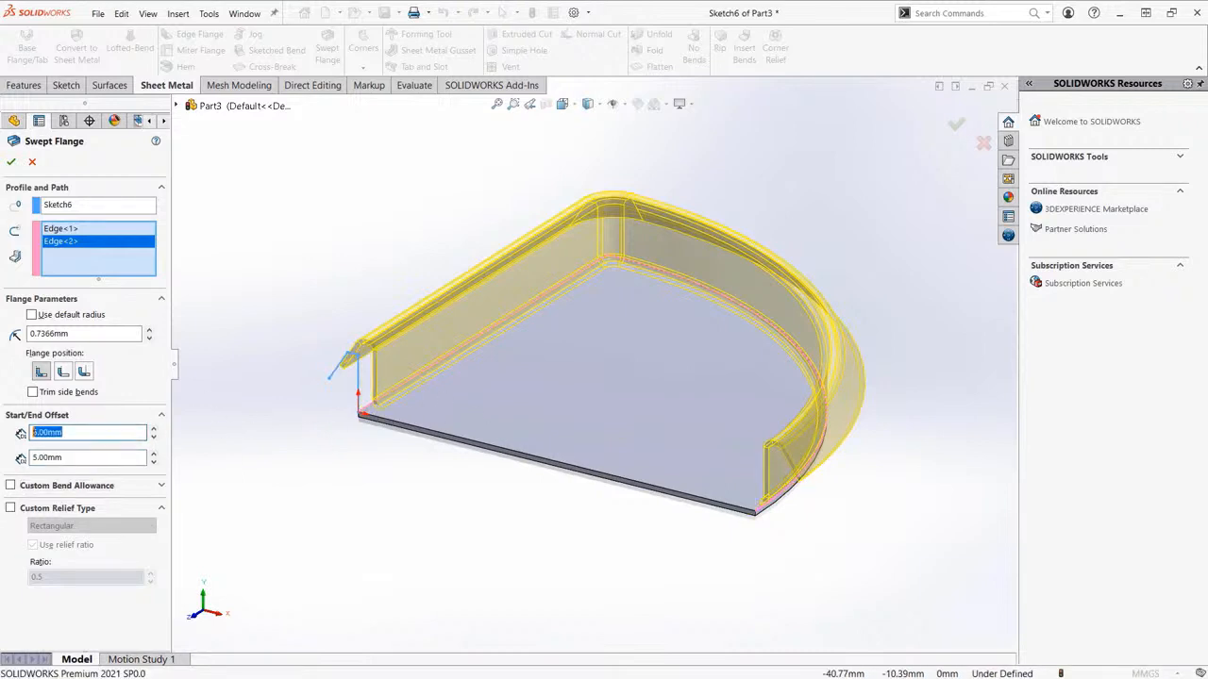
text(0)
key(Tab)
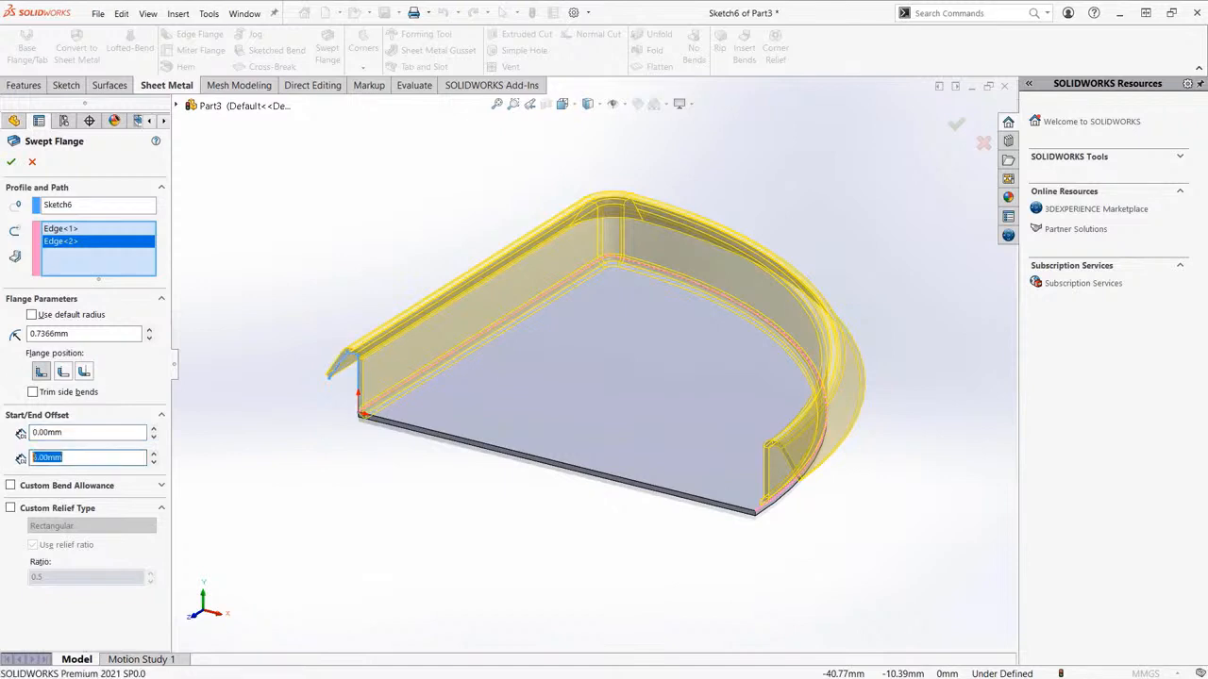
Set the swept flange's end offset to 0 mm, accept the feature, and show the part in isometric view.
text(0)
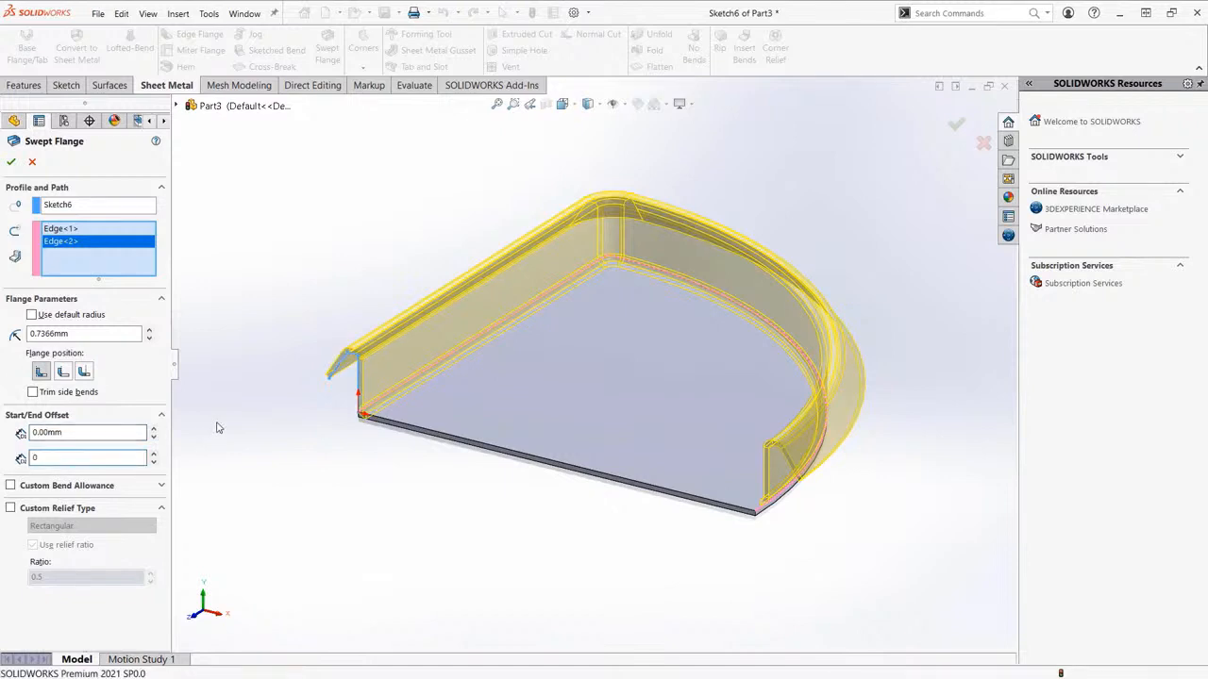
key(Tab)
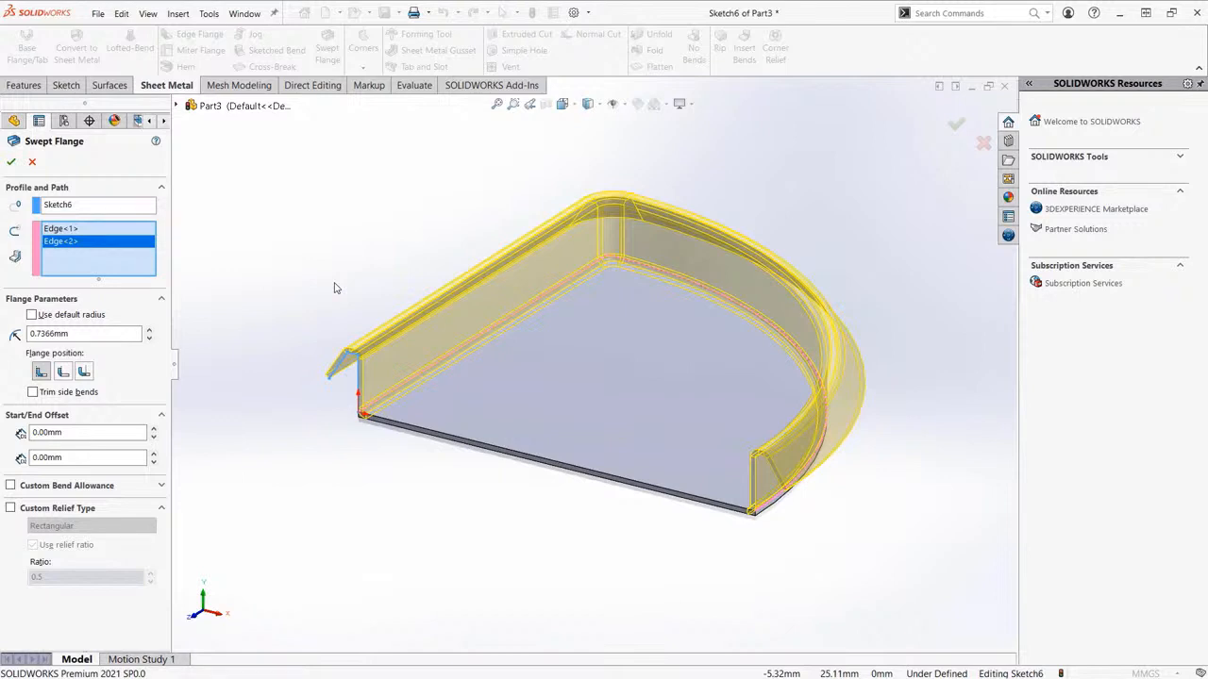
scroll(334, 288, down, 2)
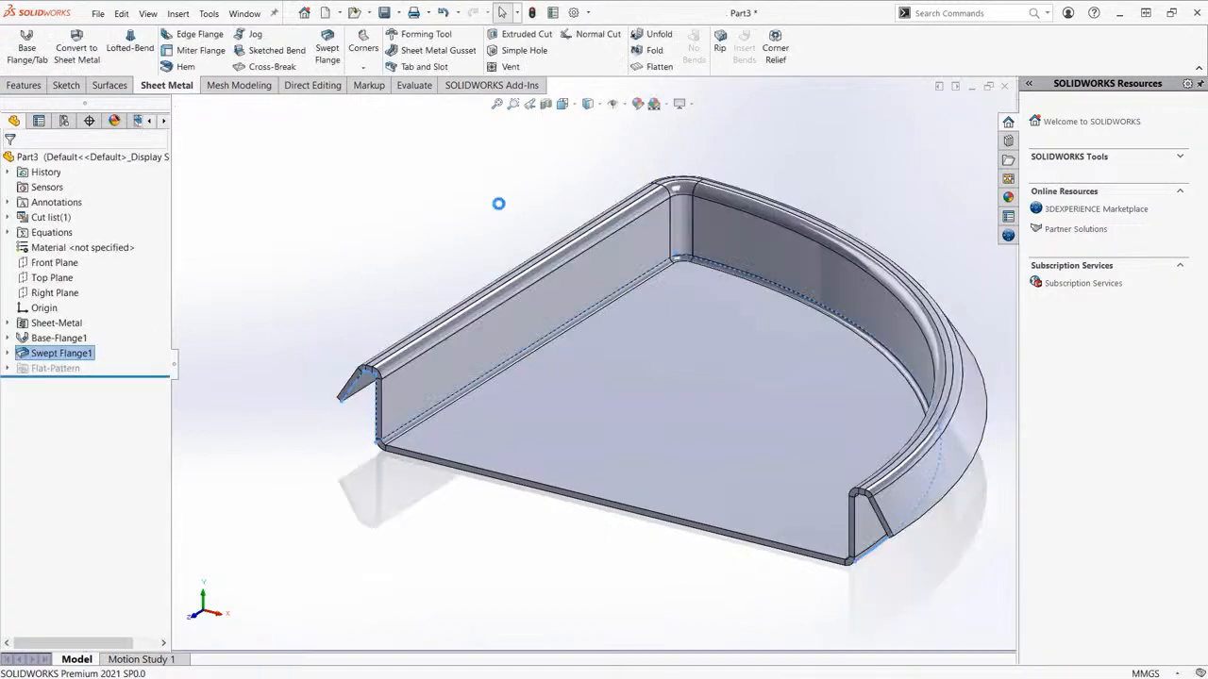
key(ctrl+7)
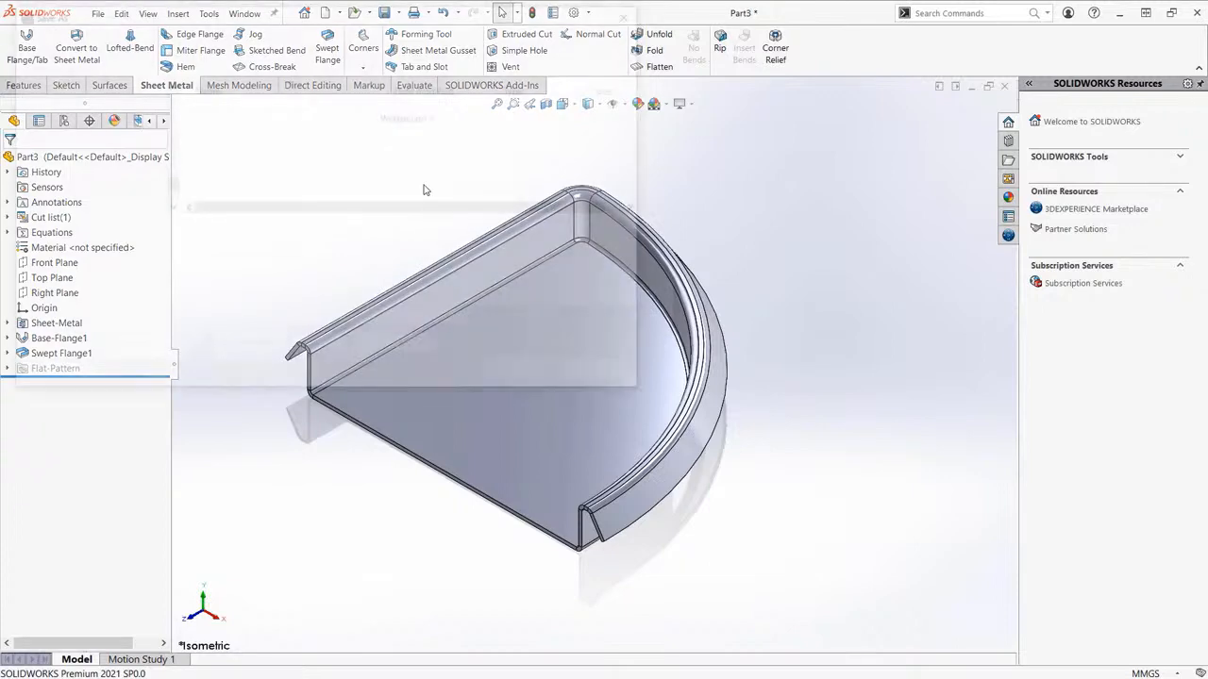
Save the part as 03 in the ForLivestream folder.
key(ctrl+s)
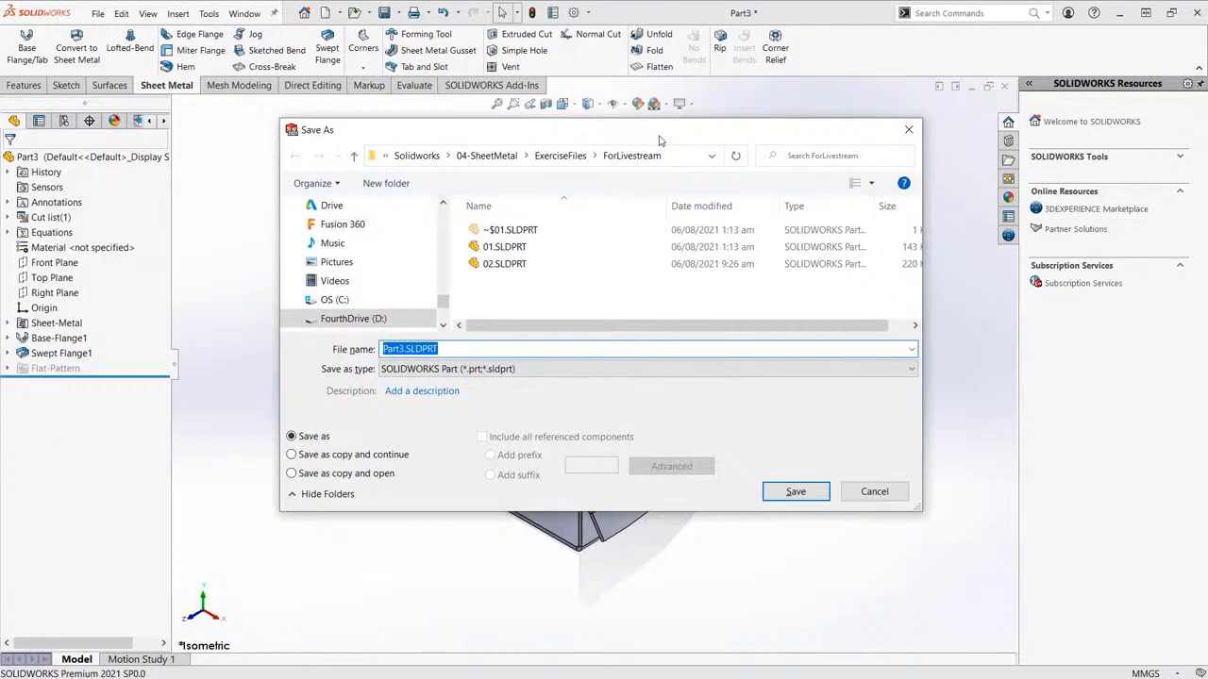
text(03)
key(Return)
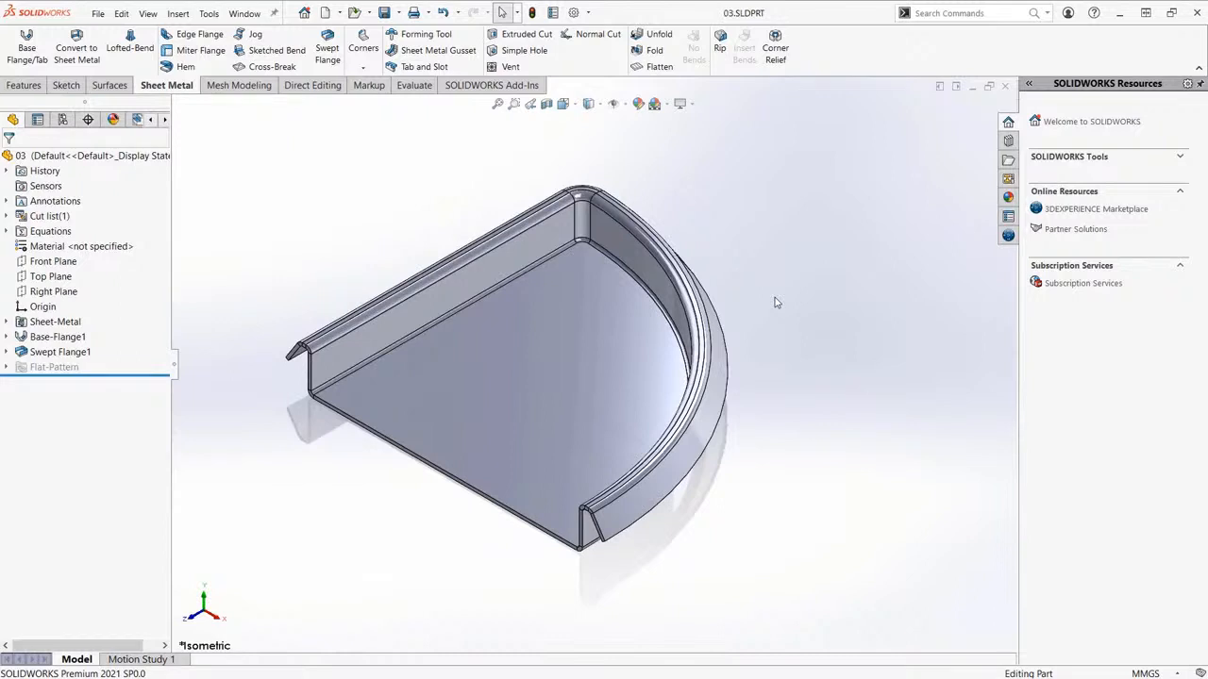
Create a new part document and start a sketch on the Front Plane.
key(ctrl+n)
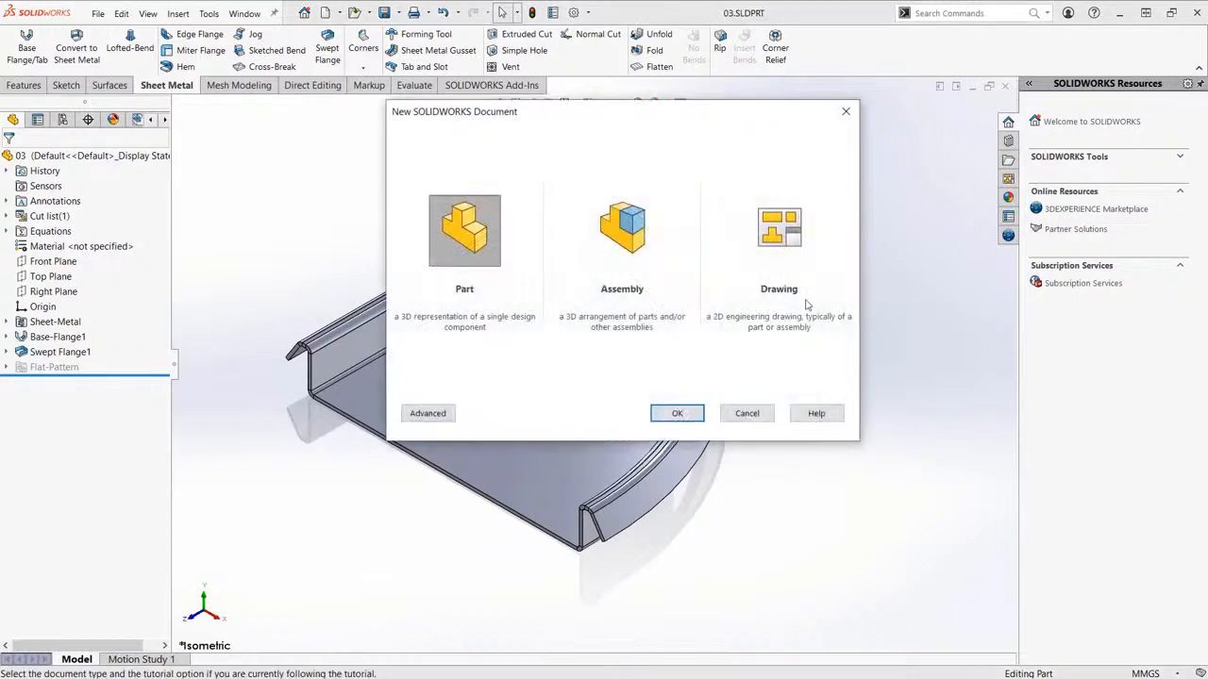
double_click(467, 233)
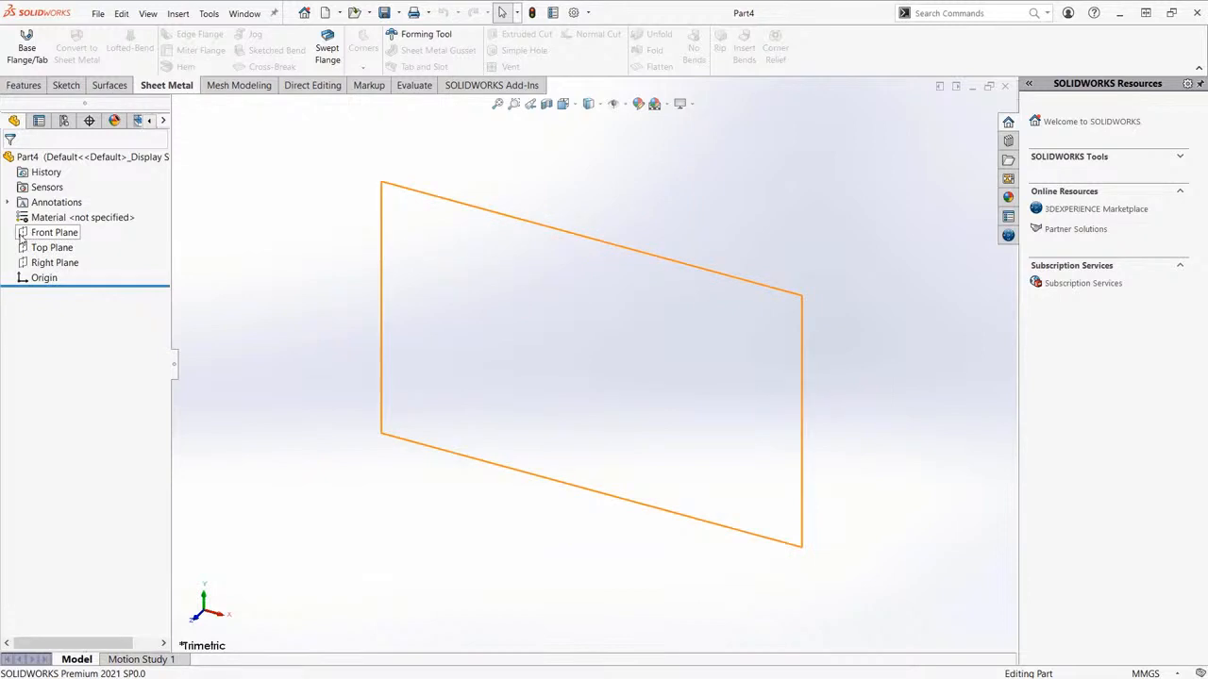
click(28, 241)
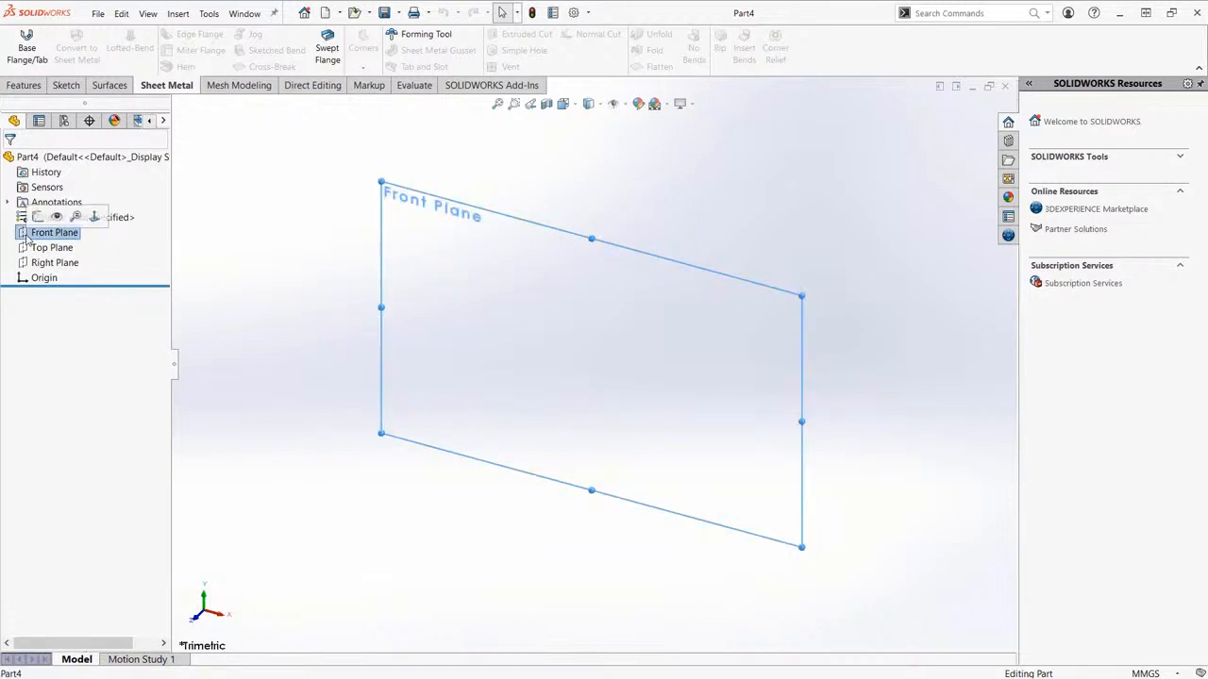
click(38, 217)
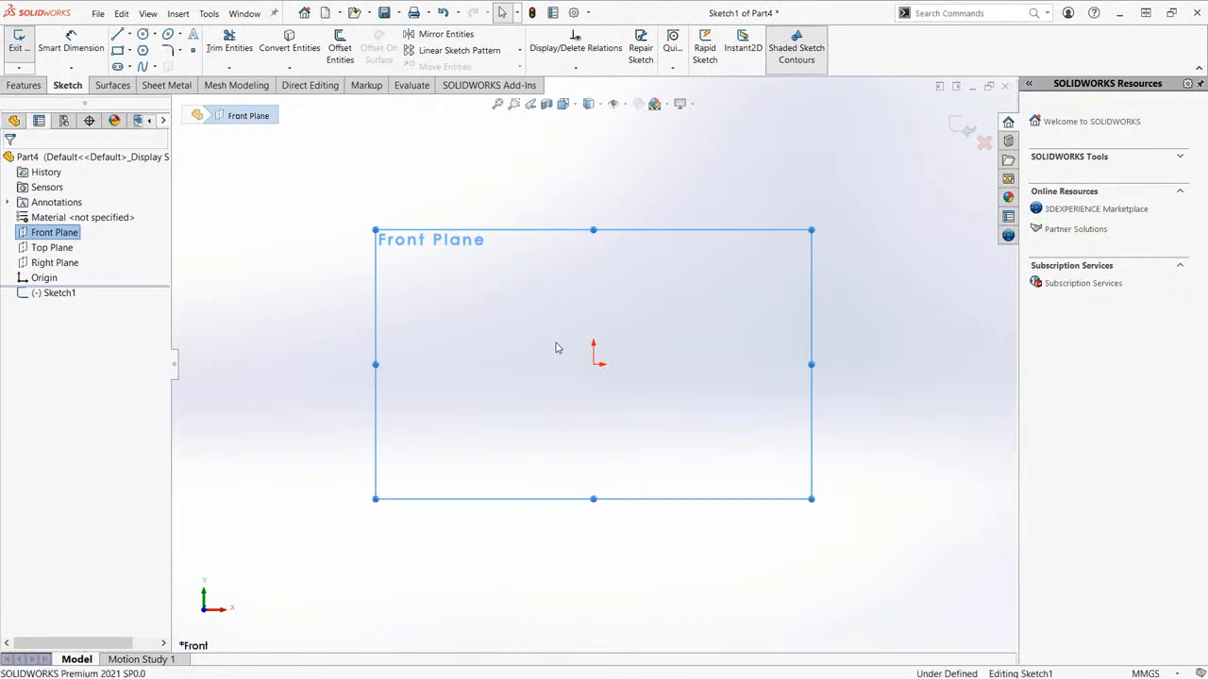
Sketch a horizontal base line about 116 mm long through the origin, a right vertical line about 76 mm tall and a top line running inward.
key(l)
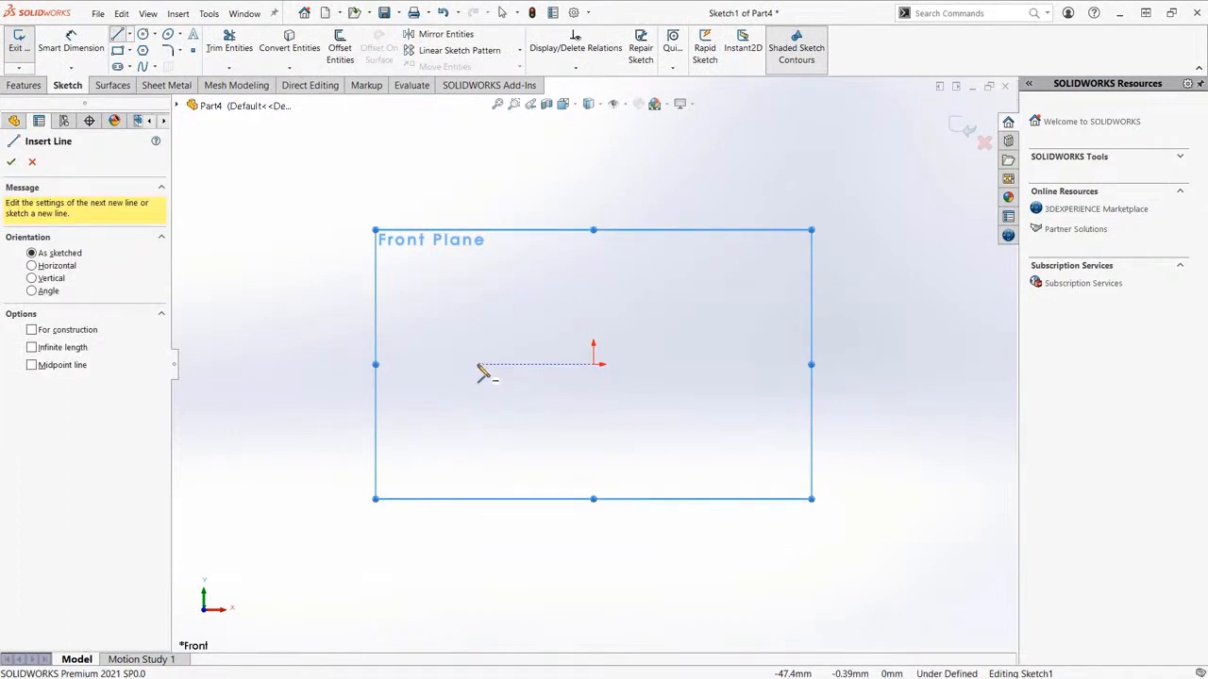
click(479, 365)
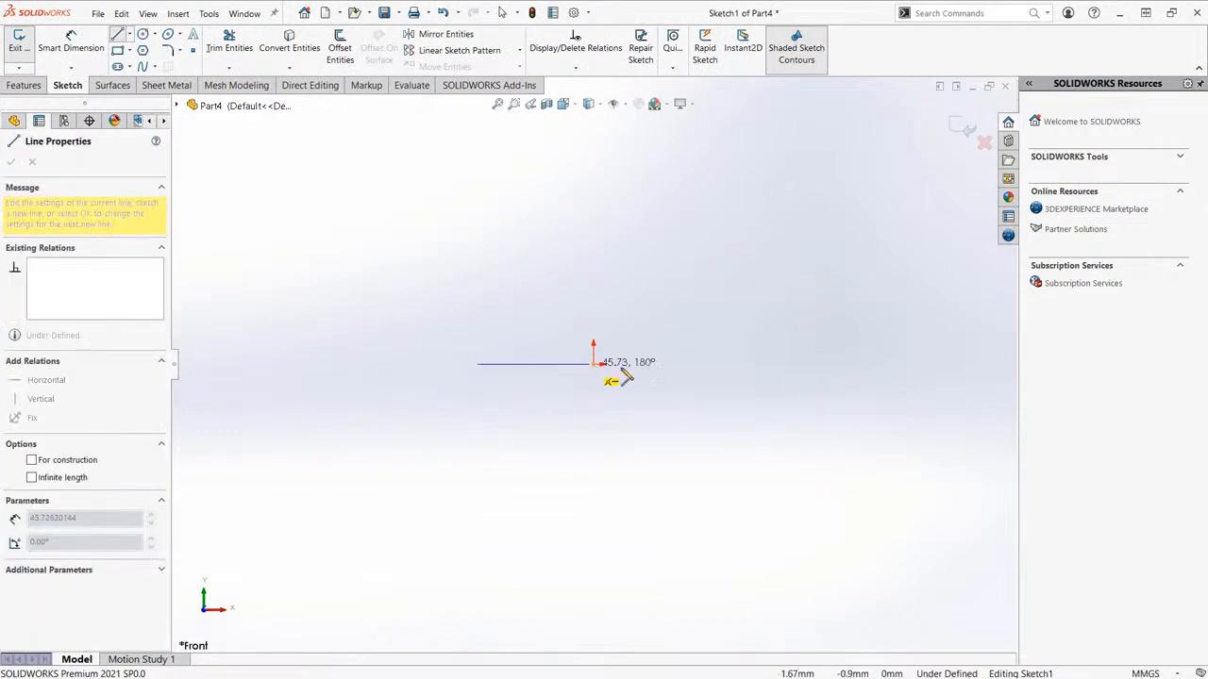
click(762, 364)
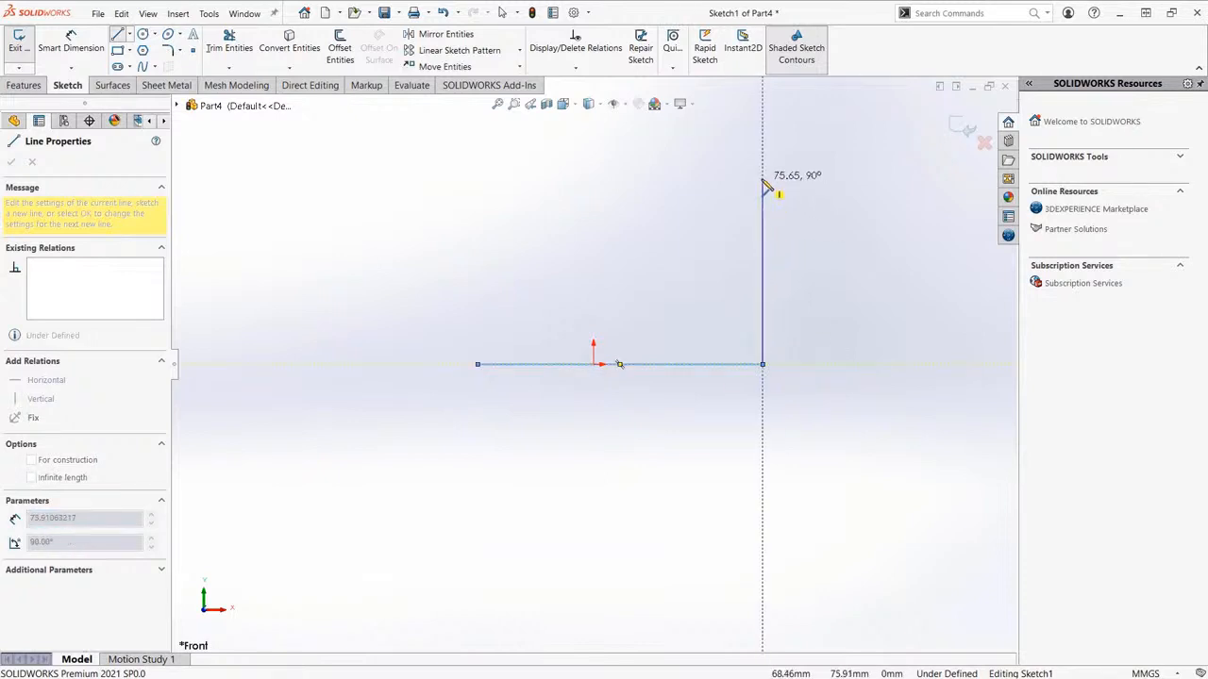
click(763, 179)
click(647, 178)
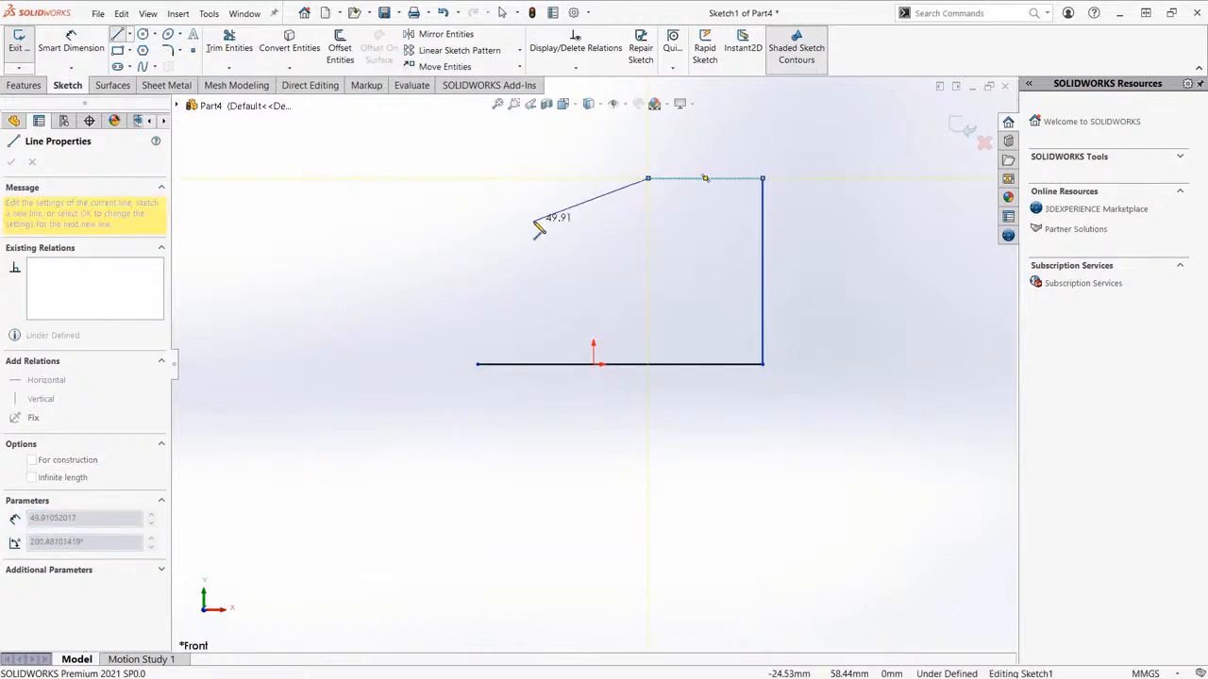
key(Escape)
Add a left vertical line about 76 mm tall with a top line about 42 mm inward, and shorten the right top line.
key(l)
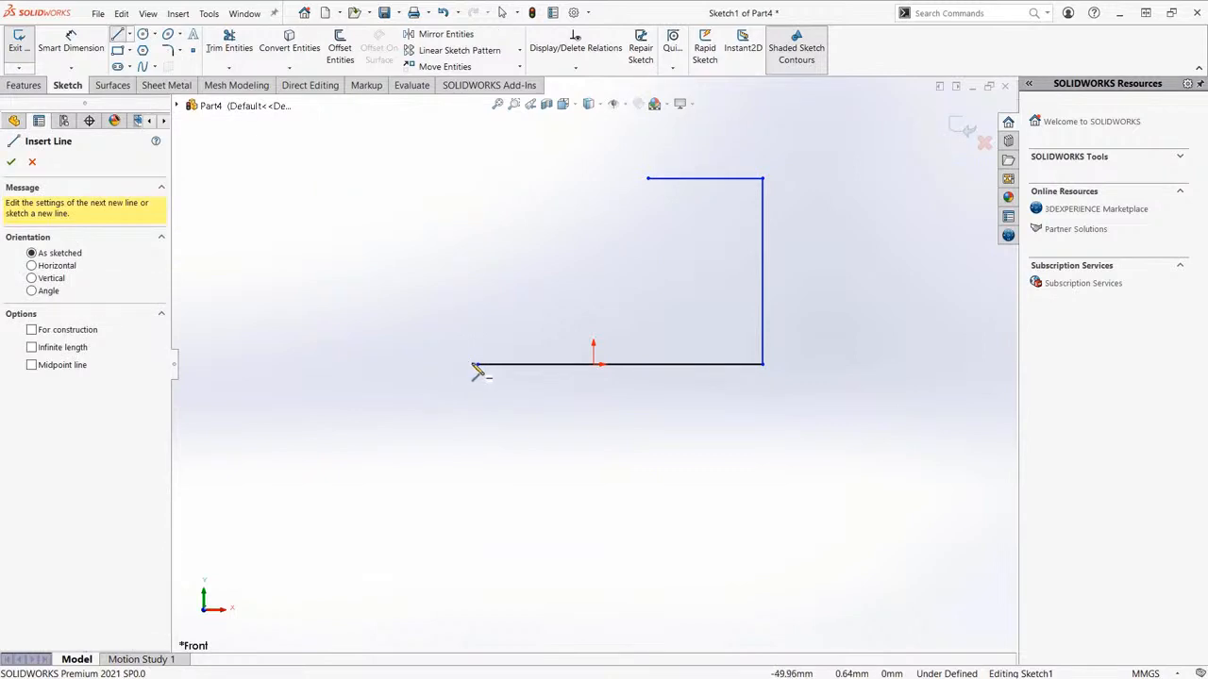
click(477, 365)
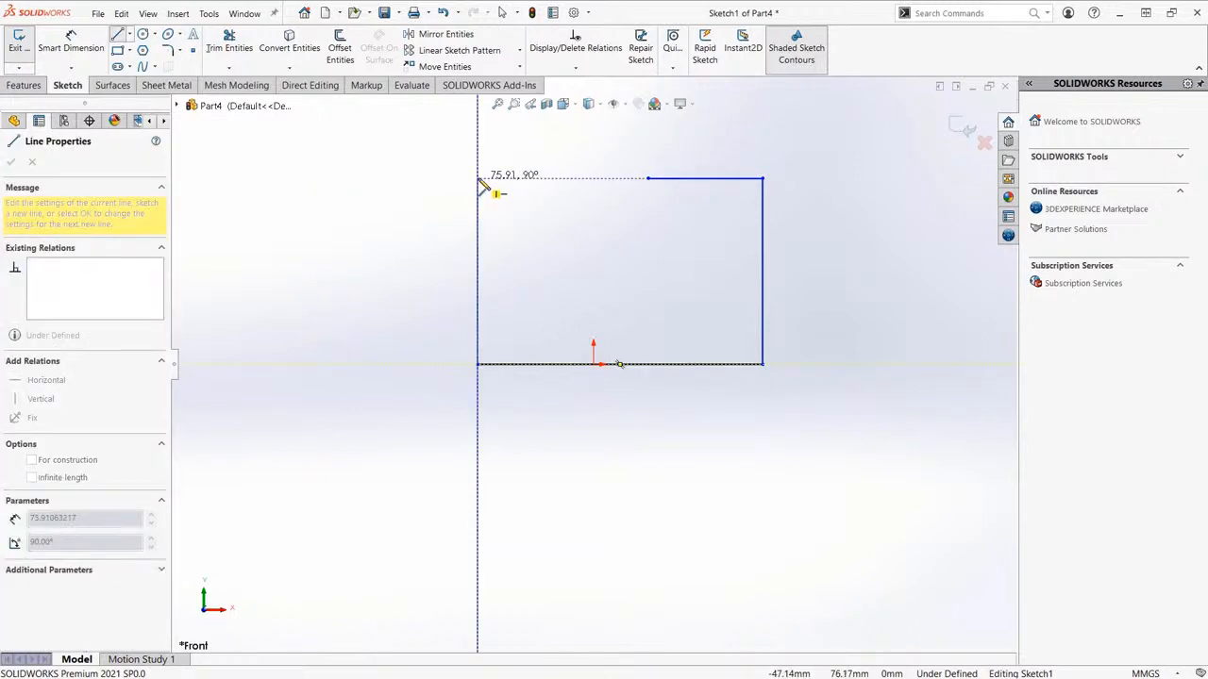
click(477, 178)
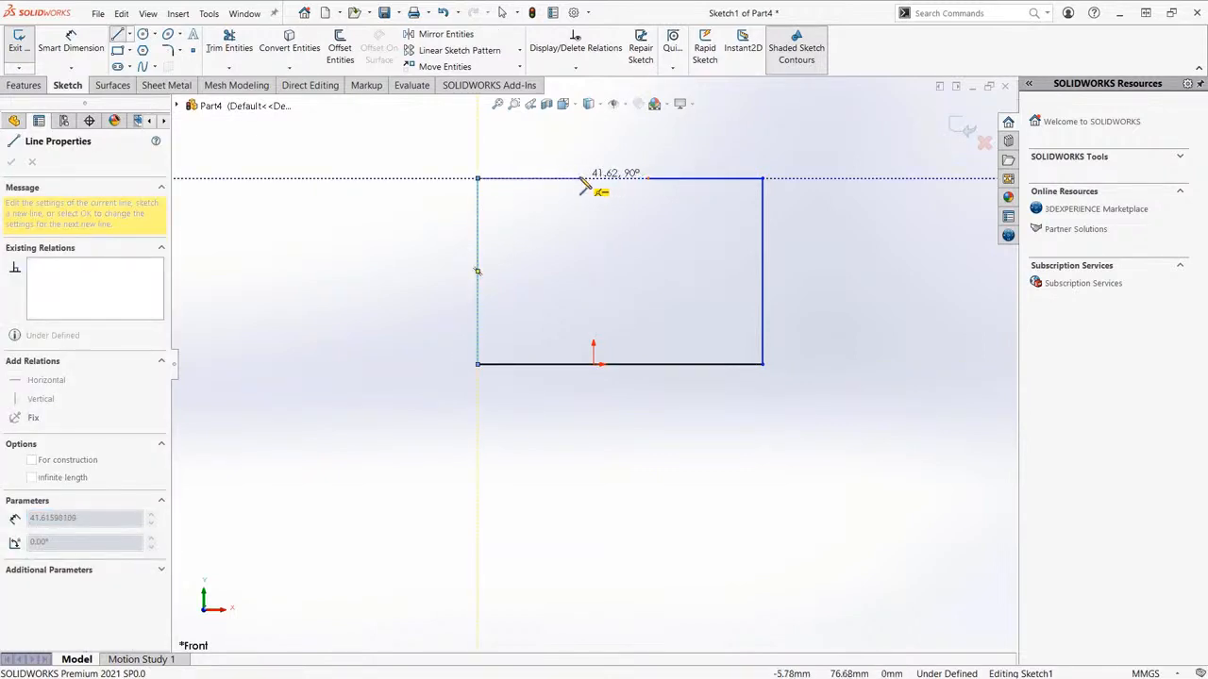
click(581, 178)
key(Escape)
drag(648, 179, 678, 179)
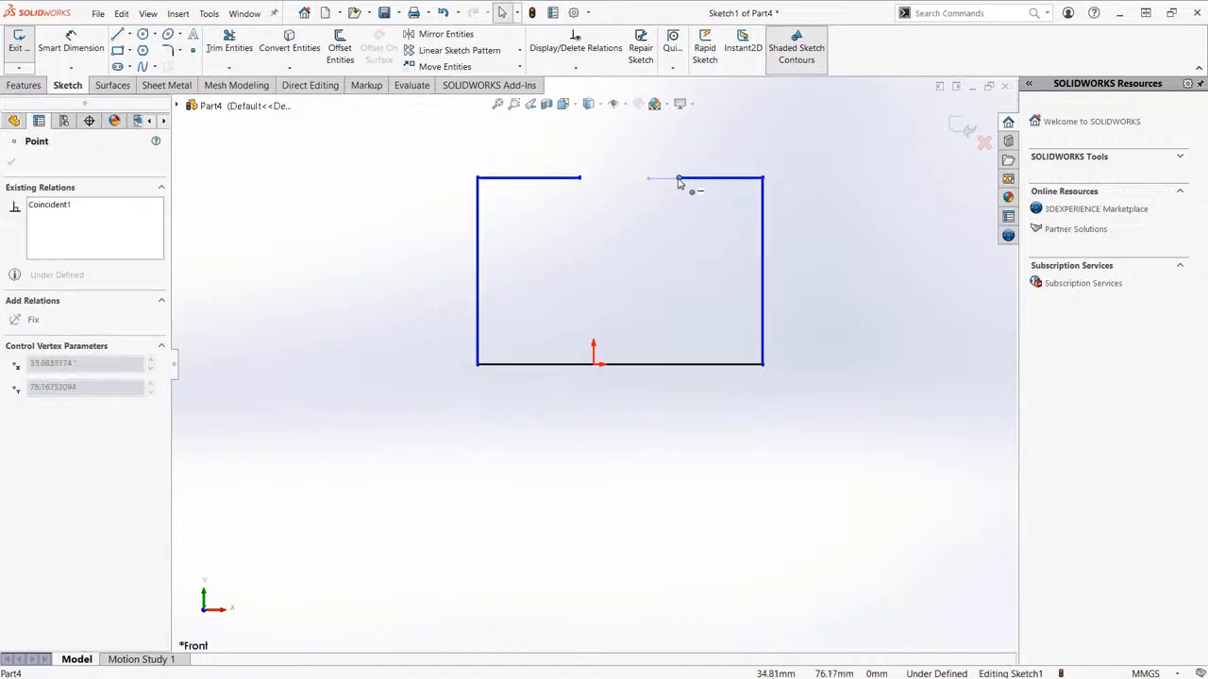
Add a Midpoint relation between the horizontal base line and the origin.
click(647, 367)
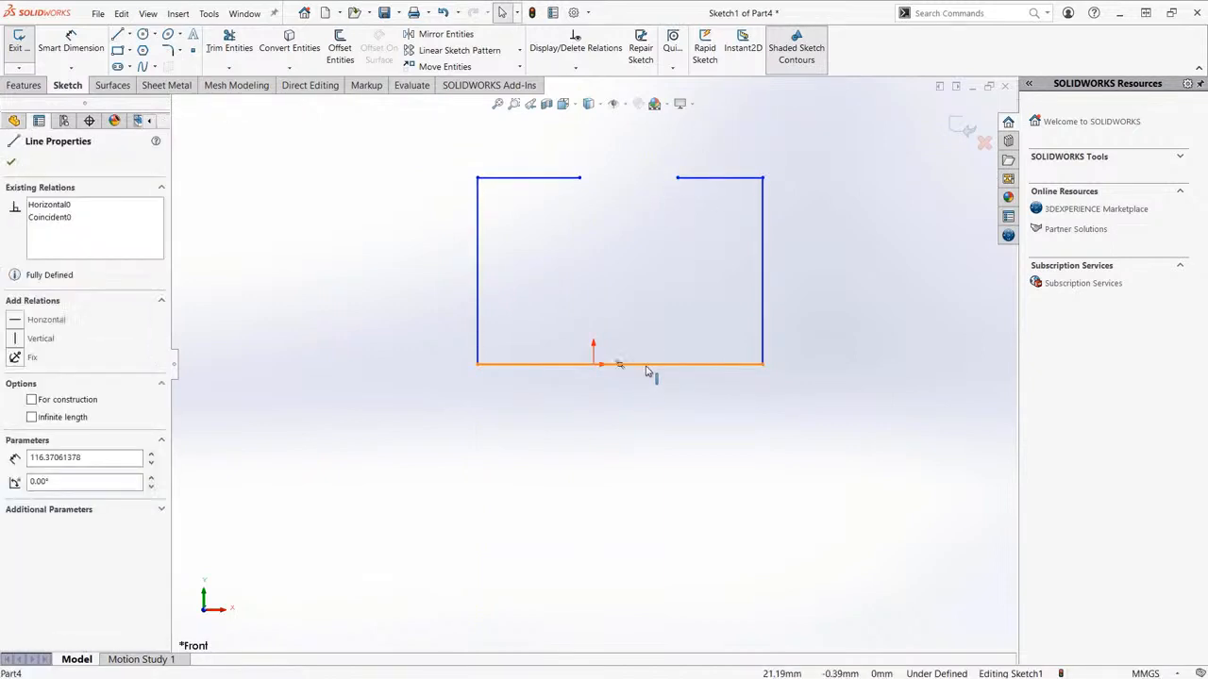
mouse_move(639, 366)
mouse_down()
mouse_move(640, 397)
mouse_move(650, 366)
mouse_up()
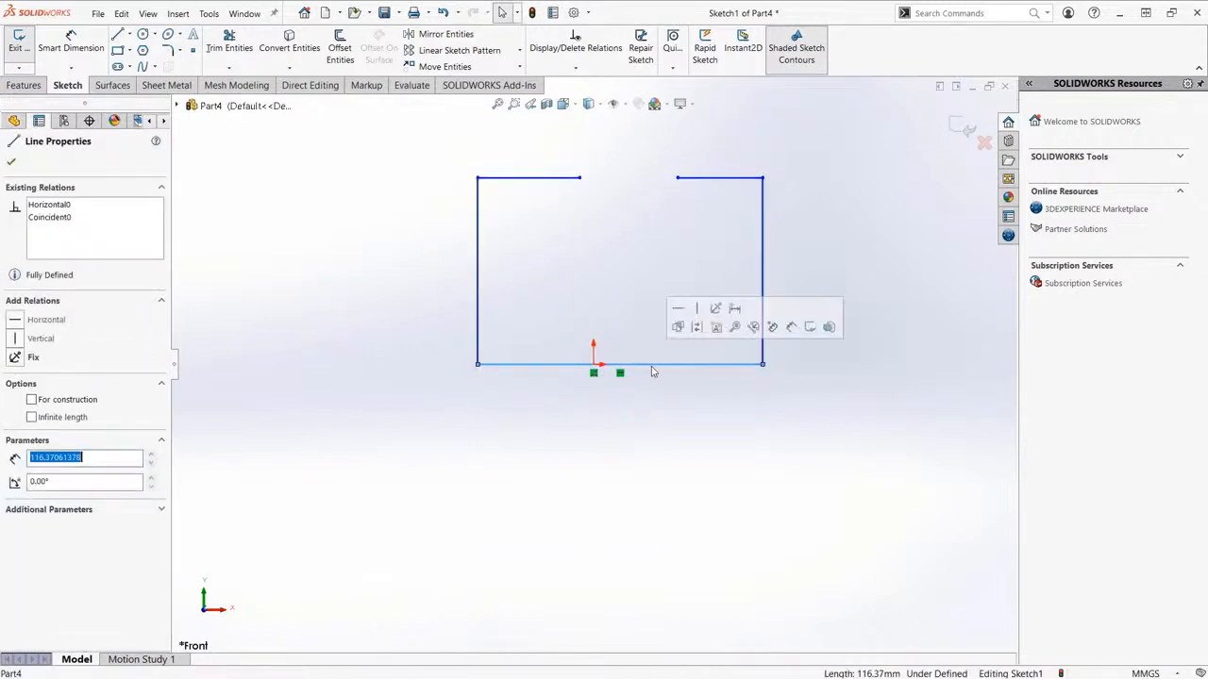
ctrl+click(594, 366)
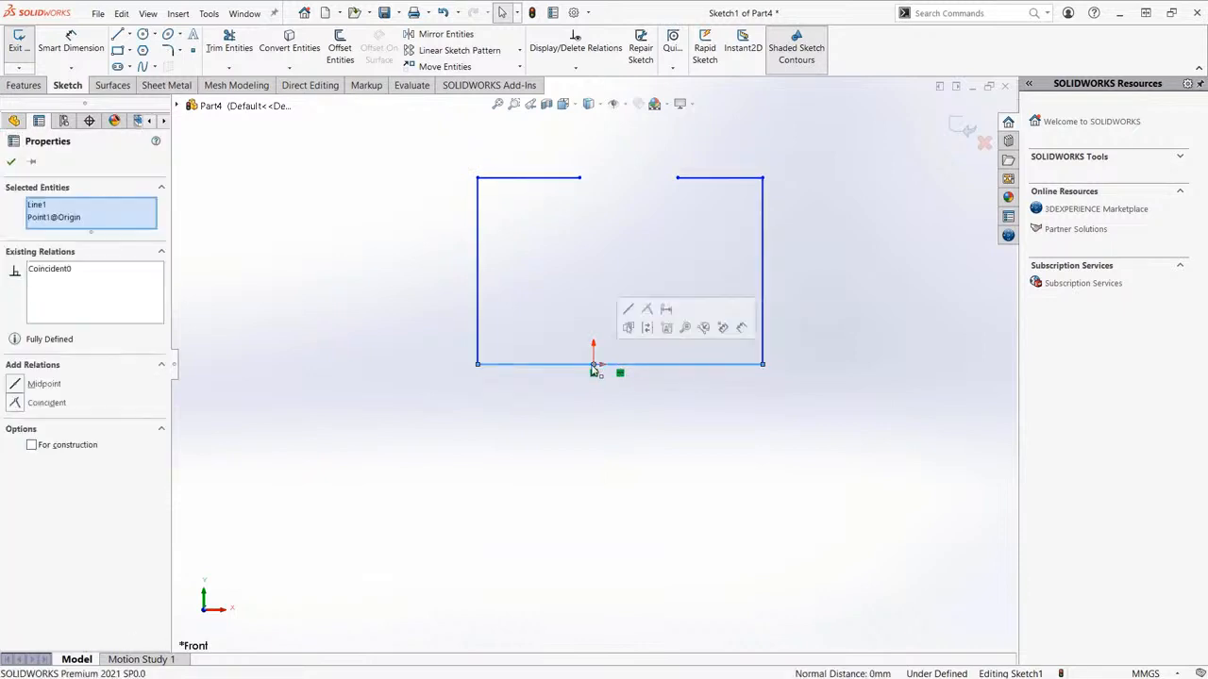
click(629, 313)
click(604, 304)
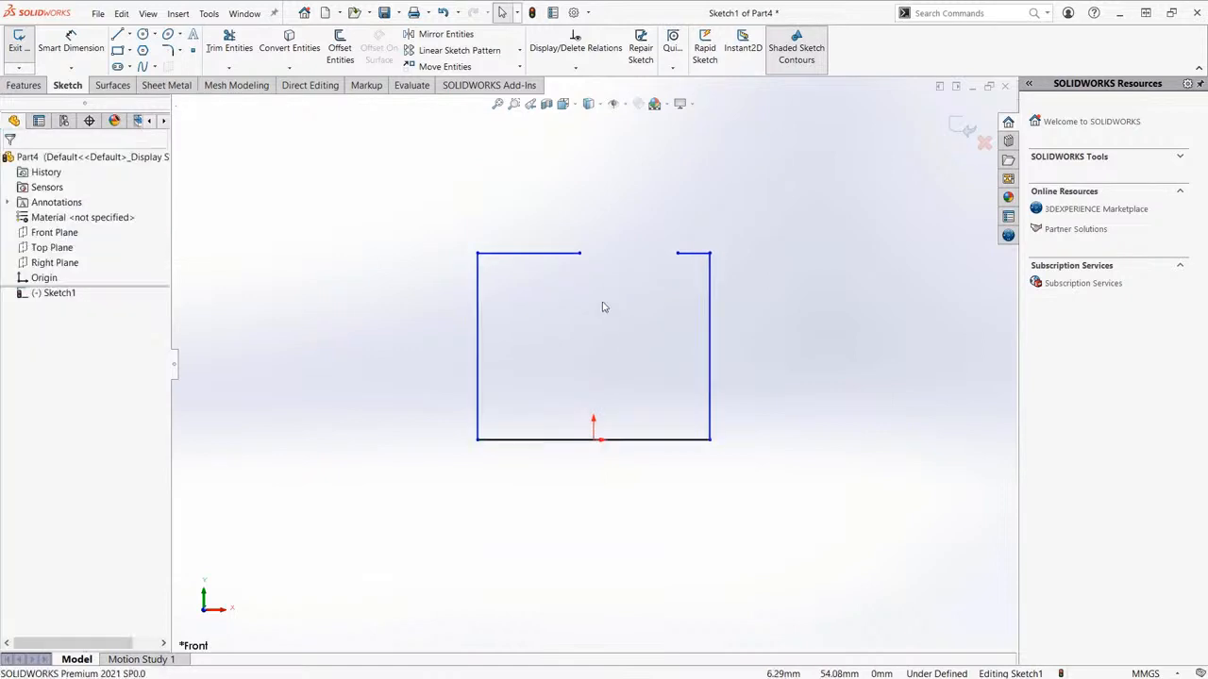
Reduce the open box profile's height to about 60 mm and extend the right top line inward to narrow the gap.
drag(580, 255, 571, 295)
drag(677, 294, 640, 291)
click(636, 276)
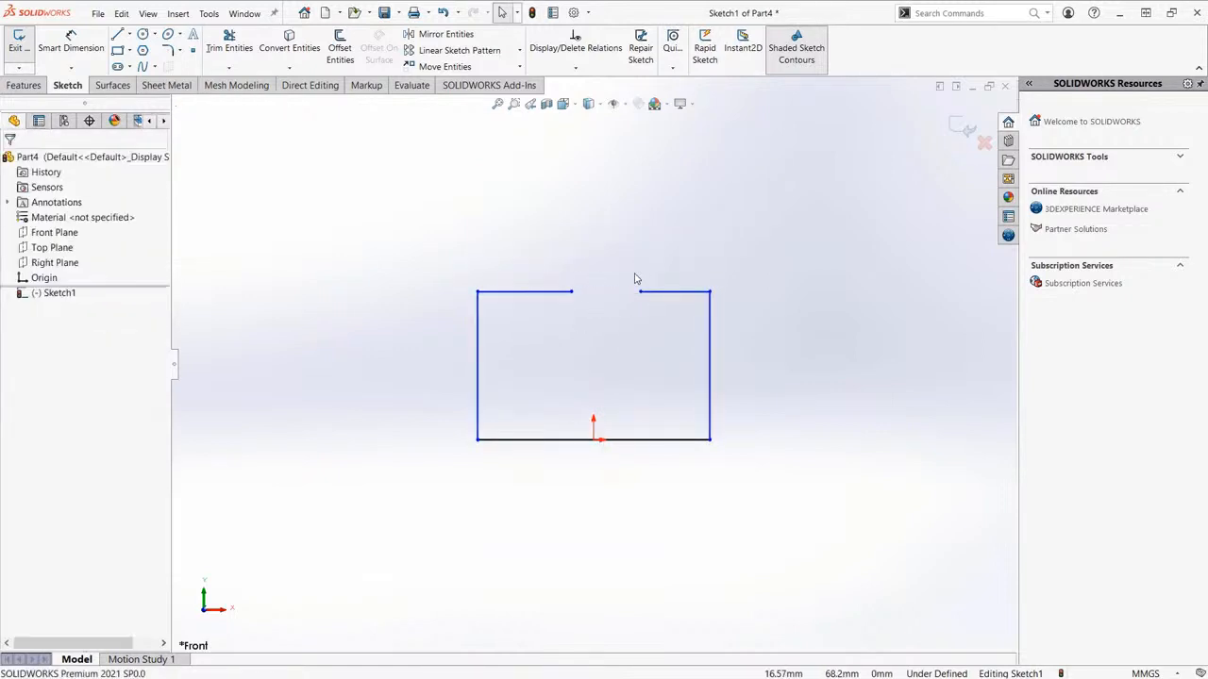
scroll(663, 330, up, 1)
scroll(663, 347, down, 1)
Dimension the distance between the two vertical lines as 100 mm and exit the sketch.
key(s)
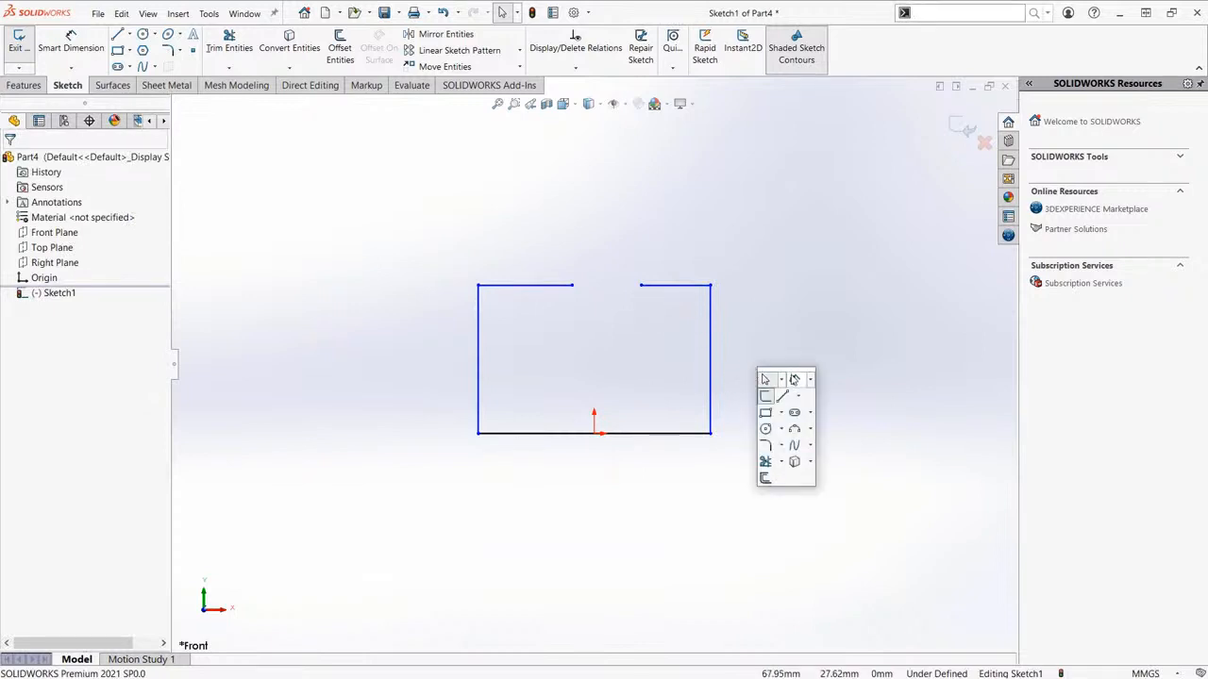
click(766, 379)
click(485, 399)
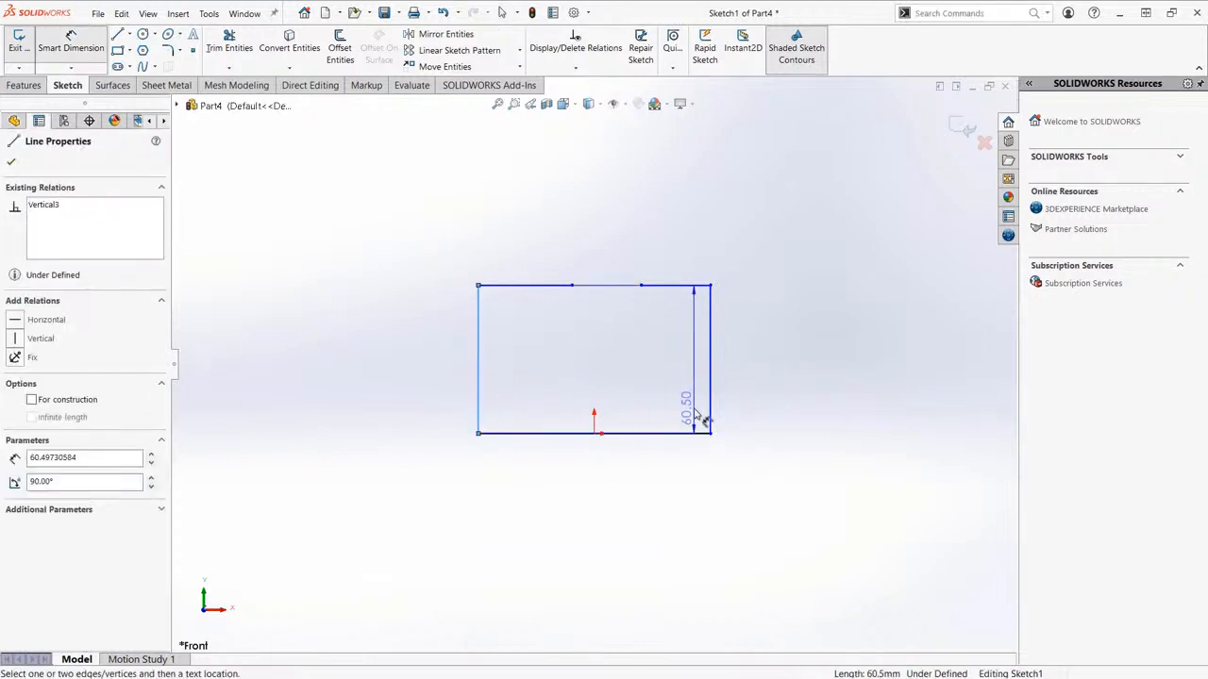
click(710, 401)
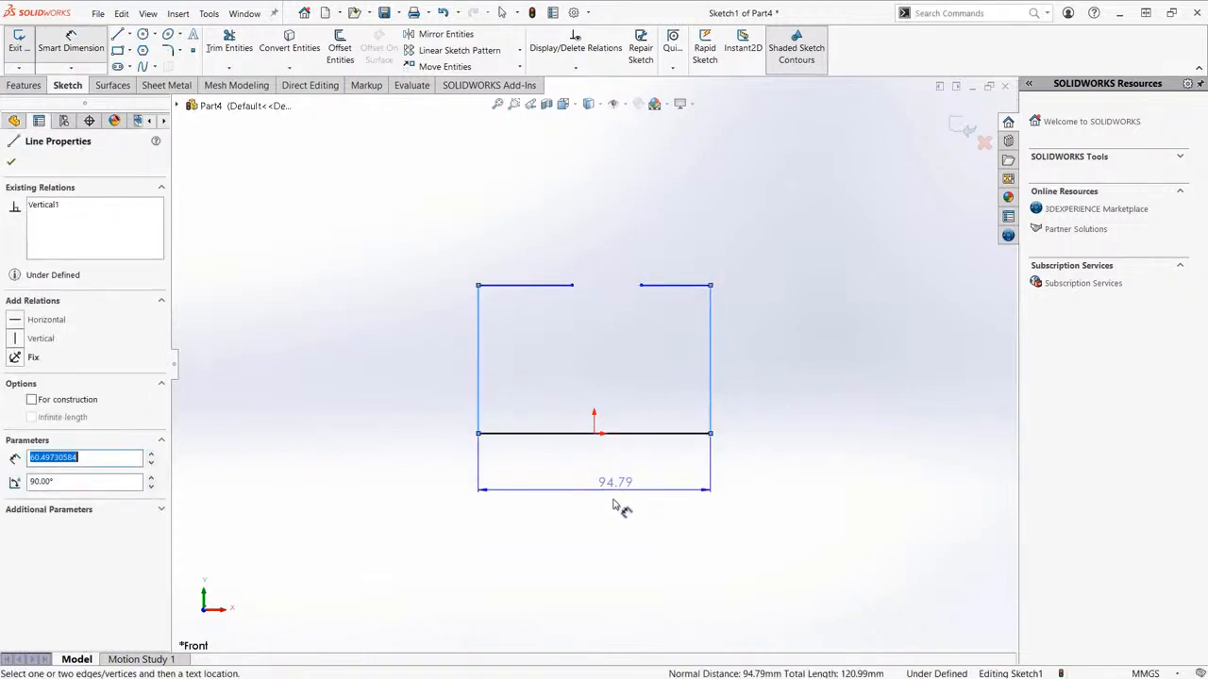
click(613, 506)
text(100)
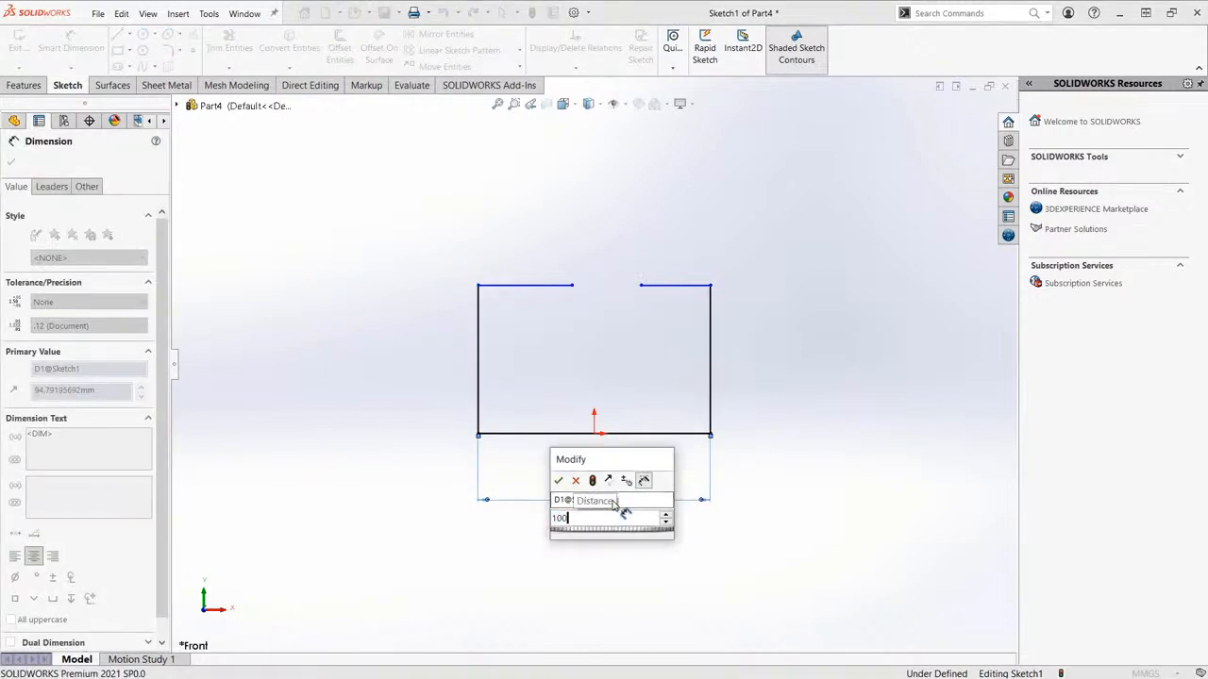
key(Return)
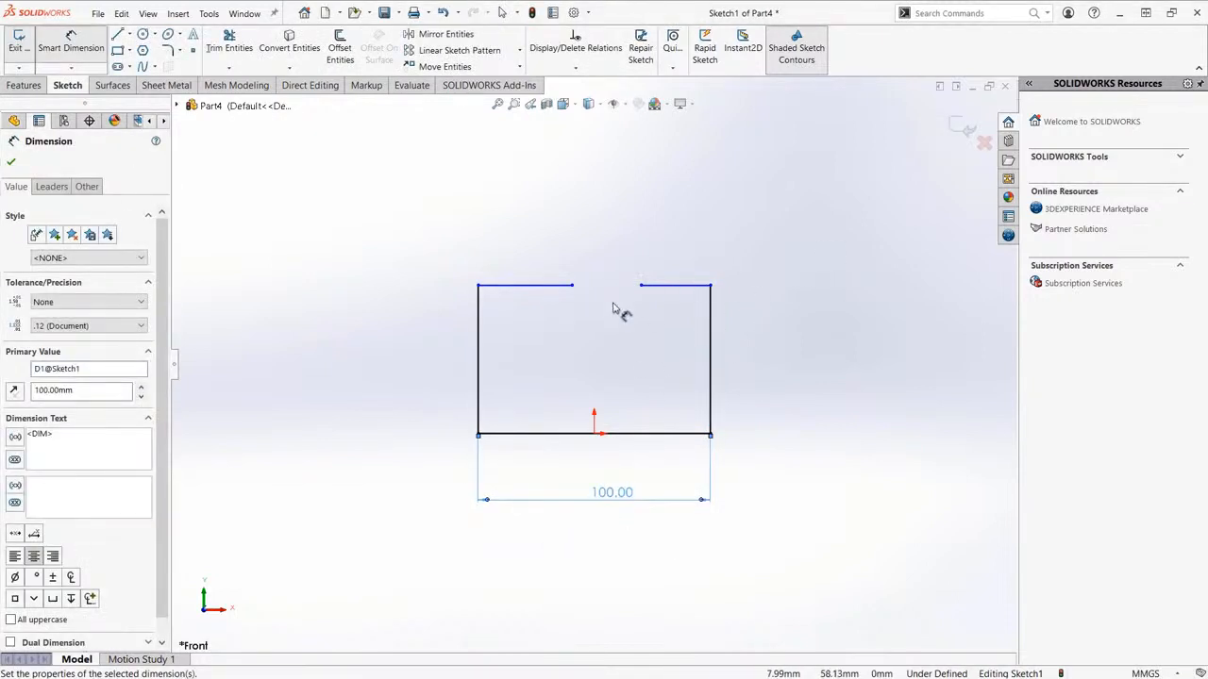
key(Escape)
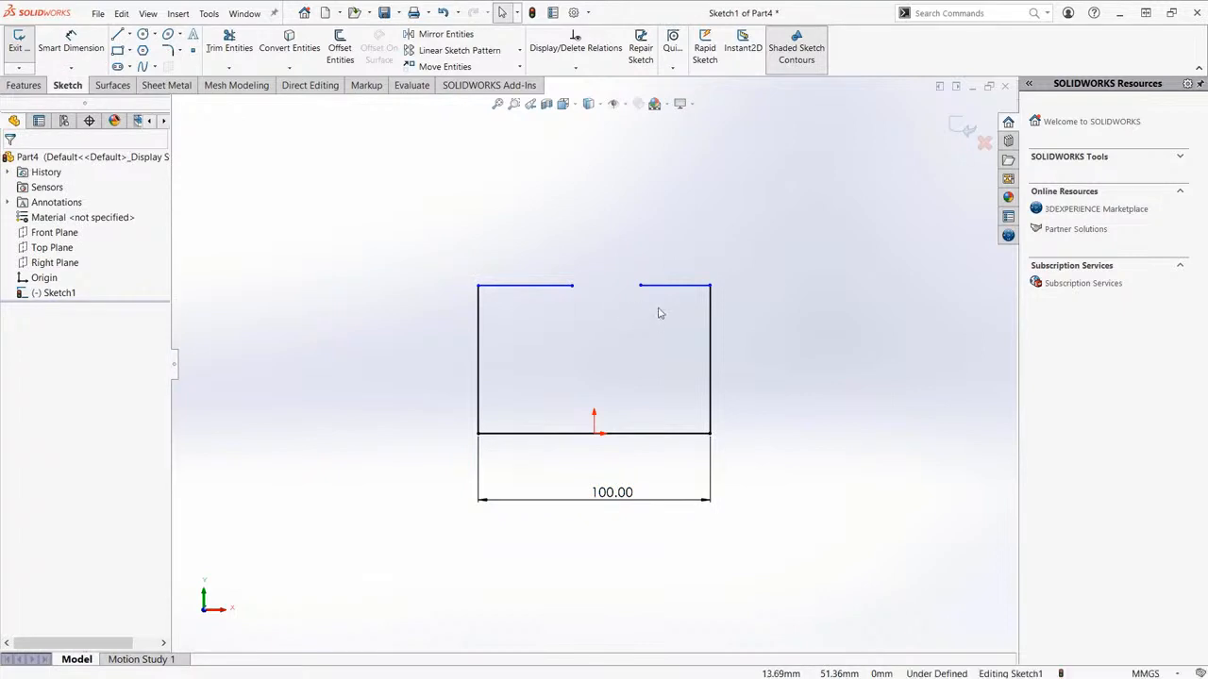
click(964, 131)
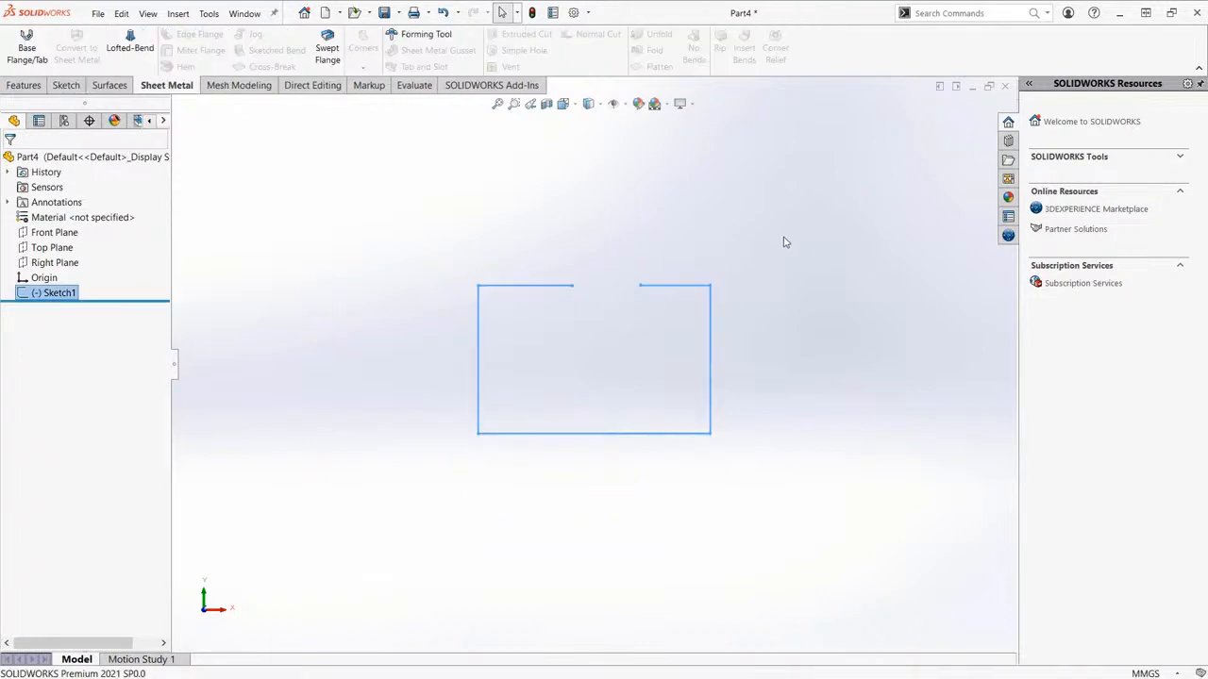
Start a Base Flange from the open box sketch, with a Mid Plane end condition and a depth of 67 mm.
key(ctrl+7)
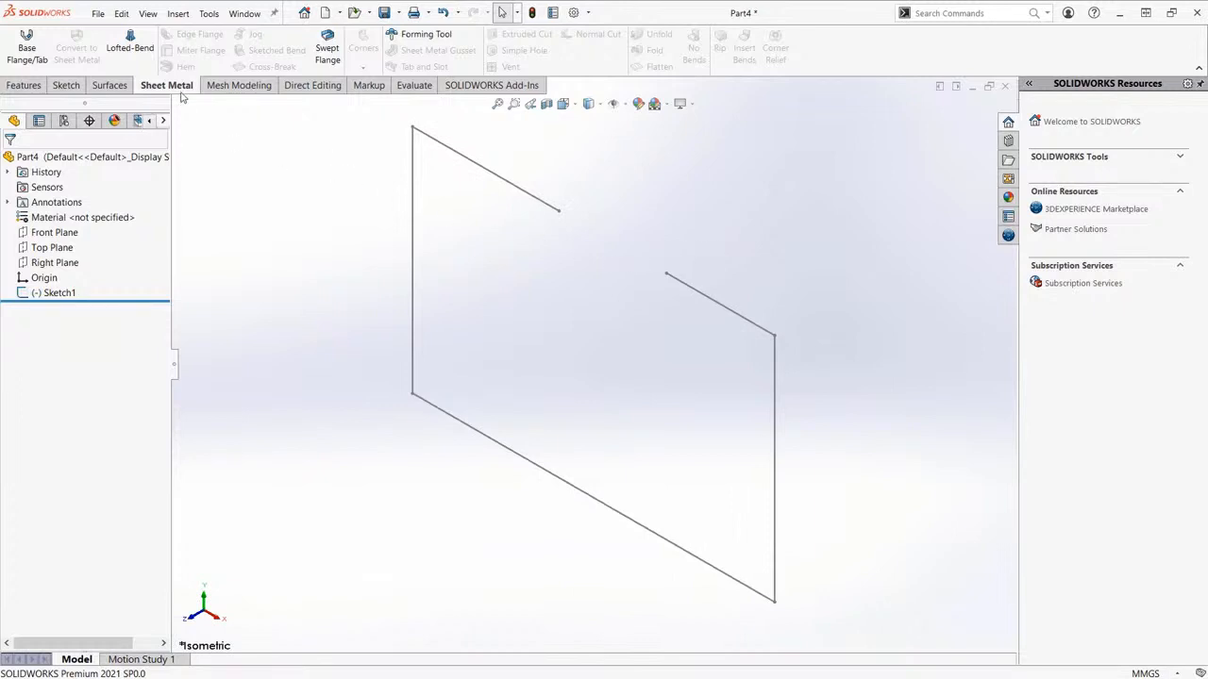
click(29, 58)
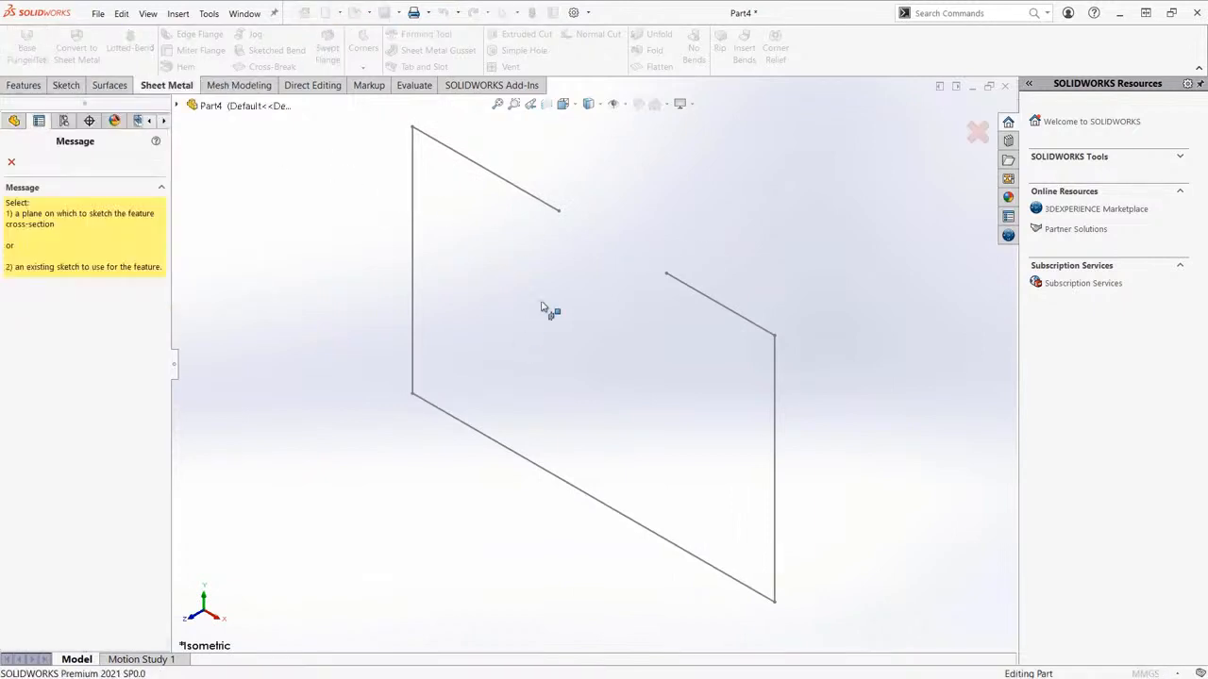
click(544, 205)
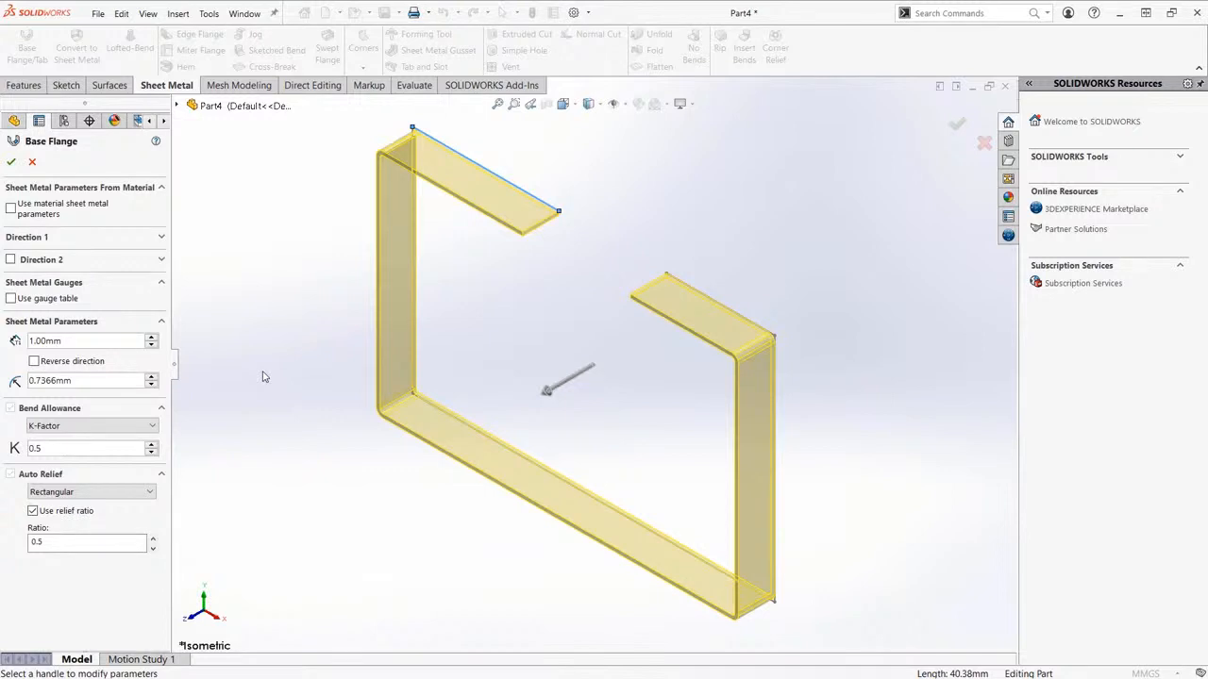
click(117, 238)
click(100, 257)
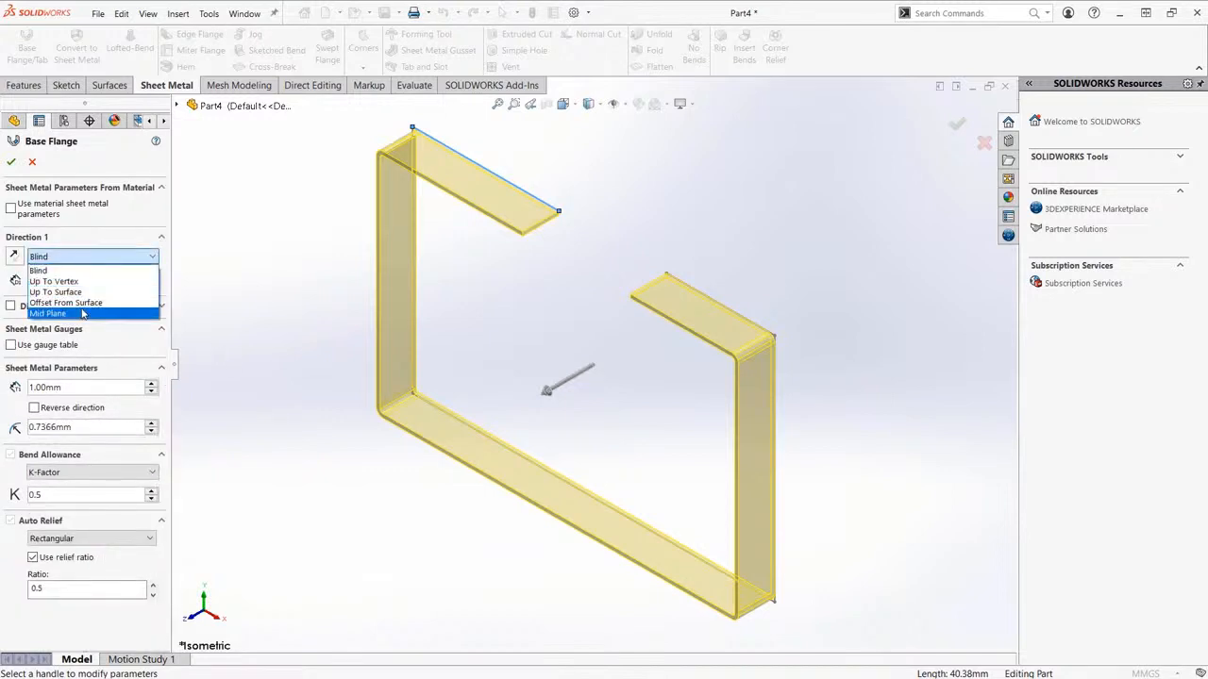
click(83, 313)
mouse_move(576, 385)
mouse_down()
mouse_move(490, 420)
mouse_move(571, 448)
mouse_move(481, 430)
mouse_up()
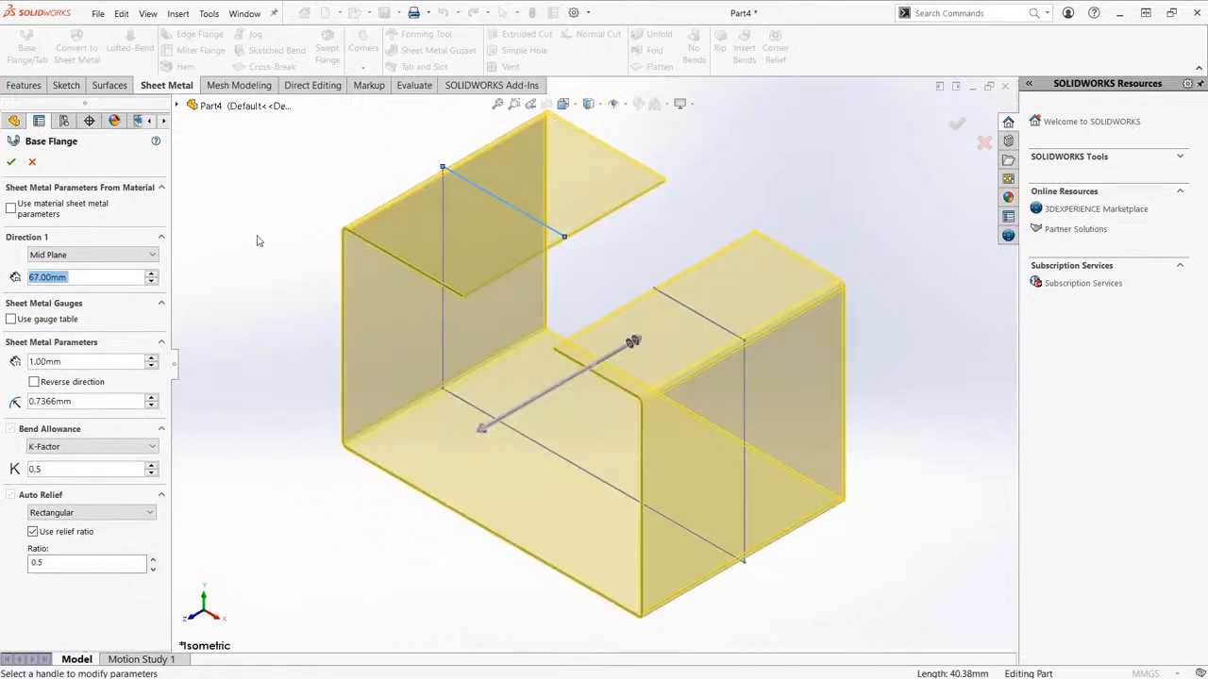
Complete the Base Flange with a sheet thickness of 1 mm.
click(17, 361)
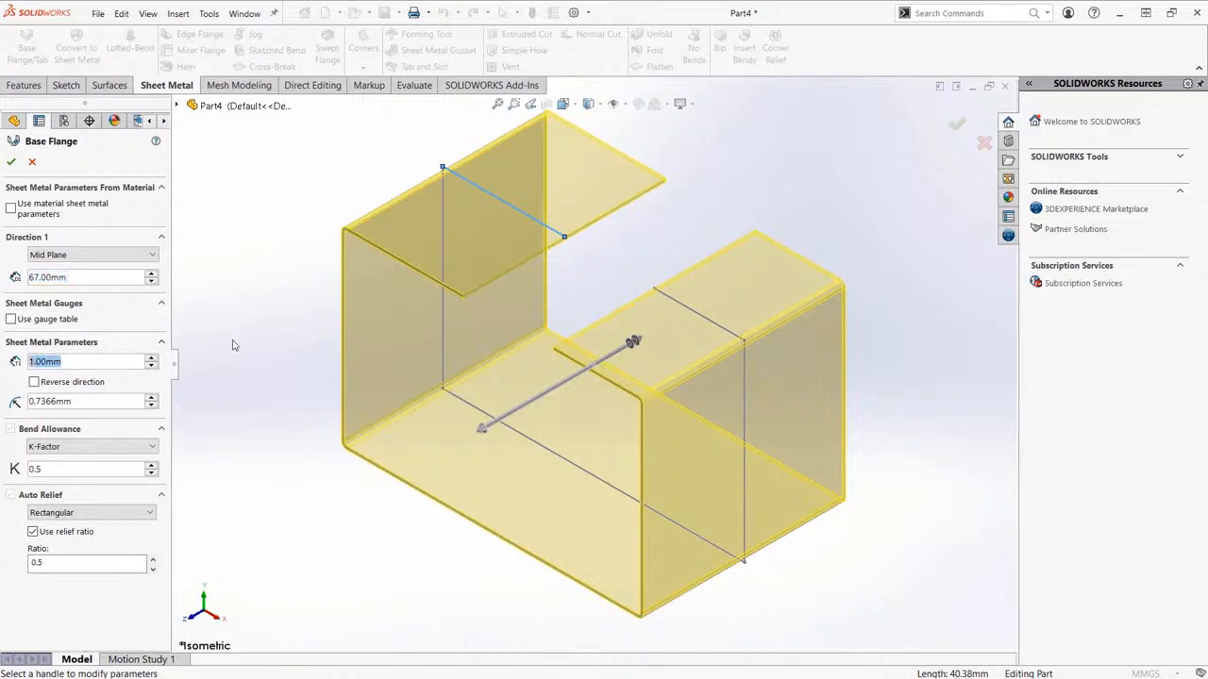
right_click(261, 282)
click(283, 368)
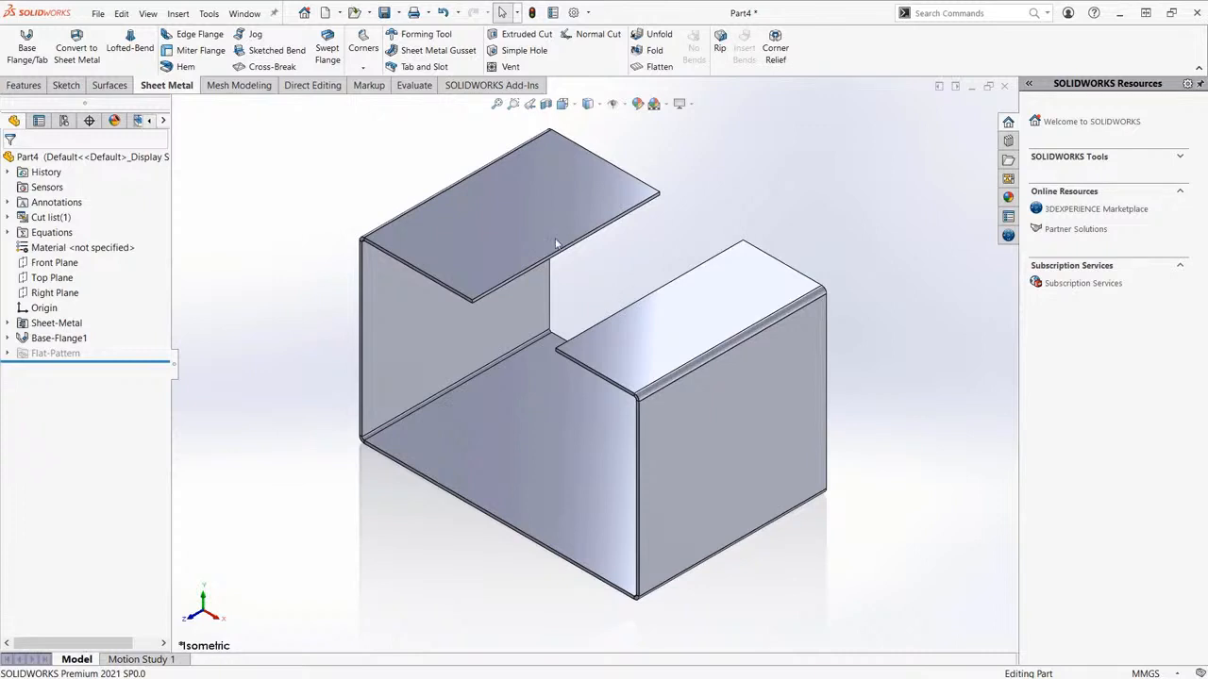
Sketch a straight line across the full depth of the left upper flange's top face, parallel to its free edge, and exit the sketch.
click(524, 233)
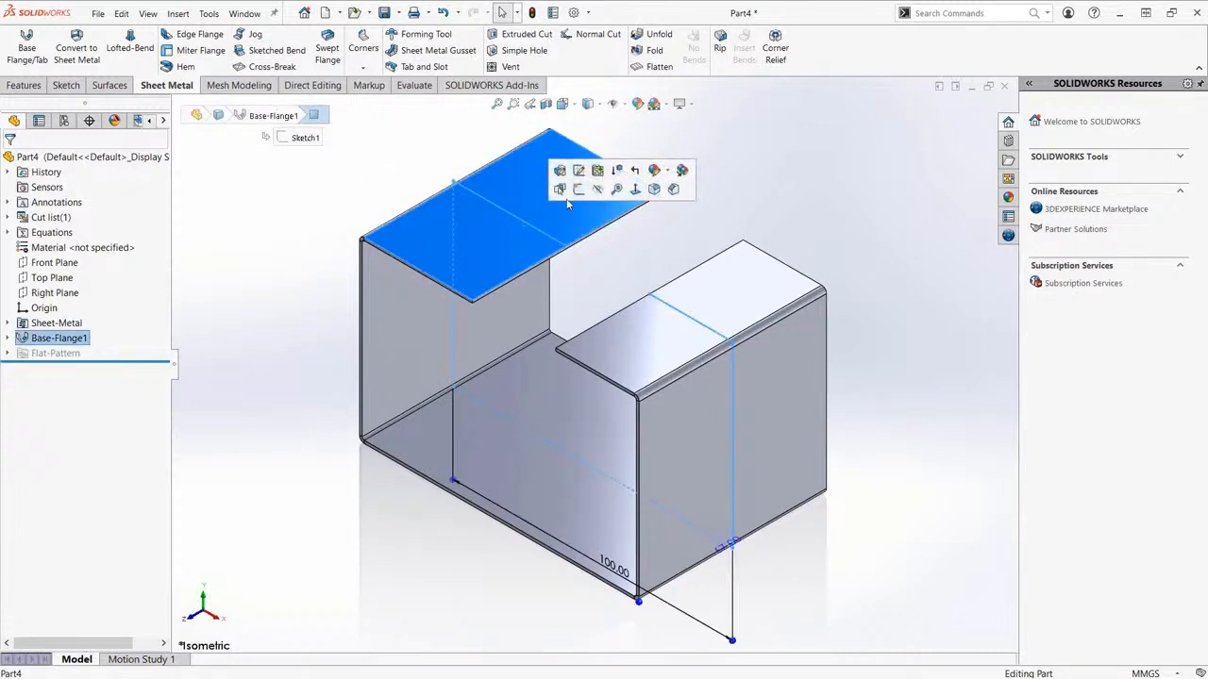
click(577, 189)
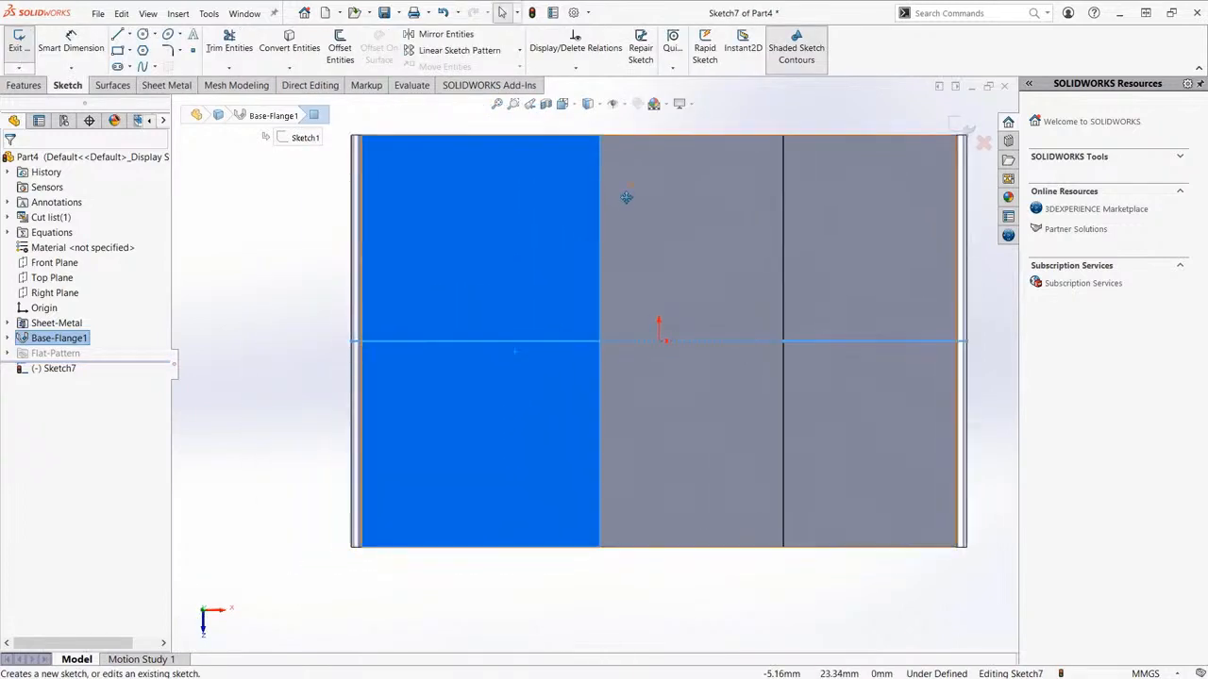
key(l)
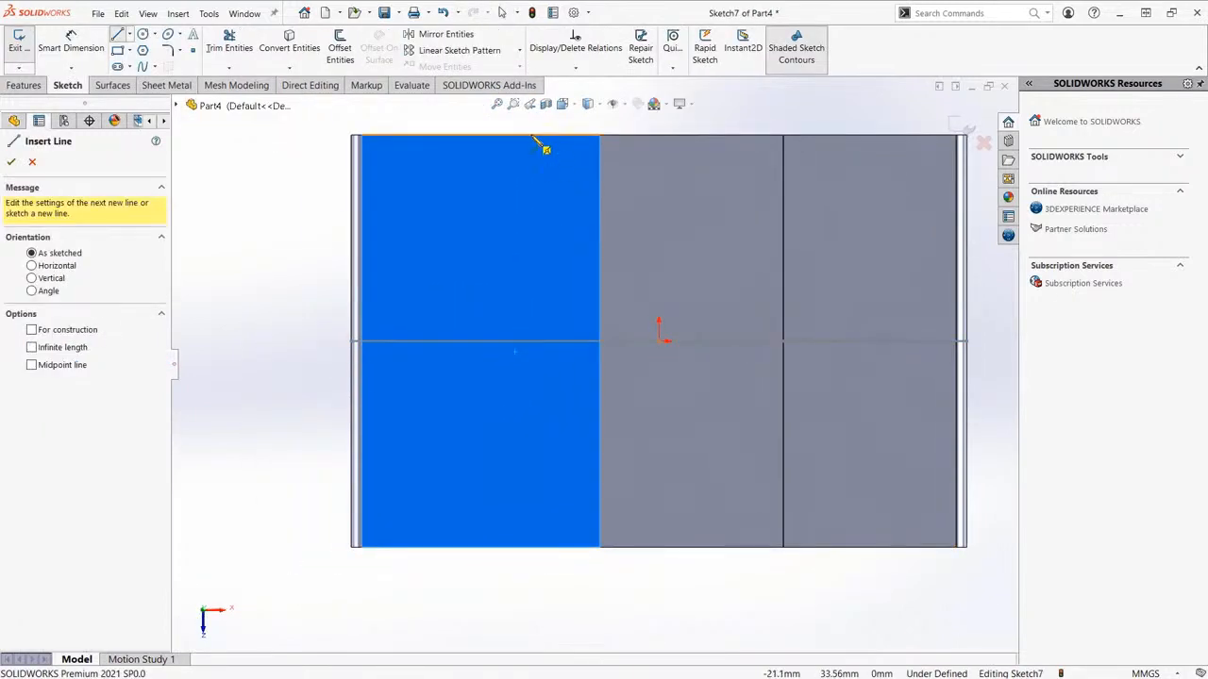
click(531, 137)
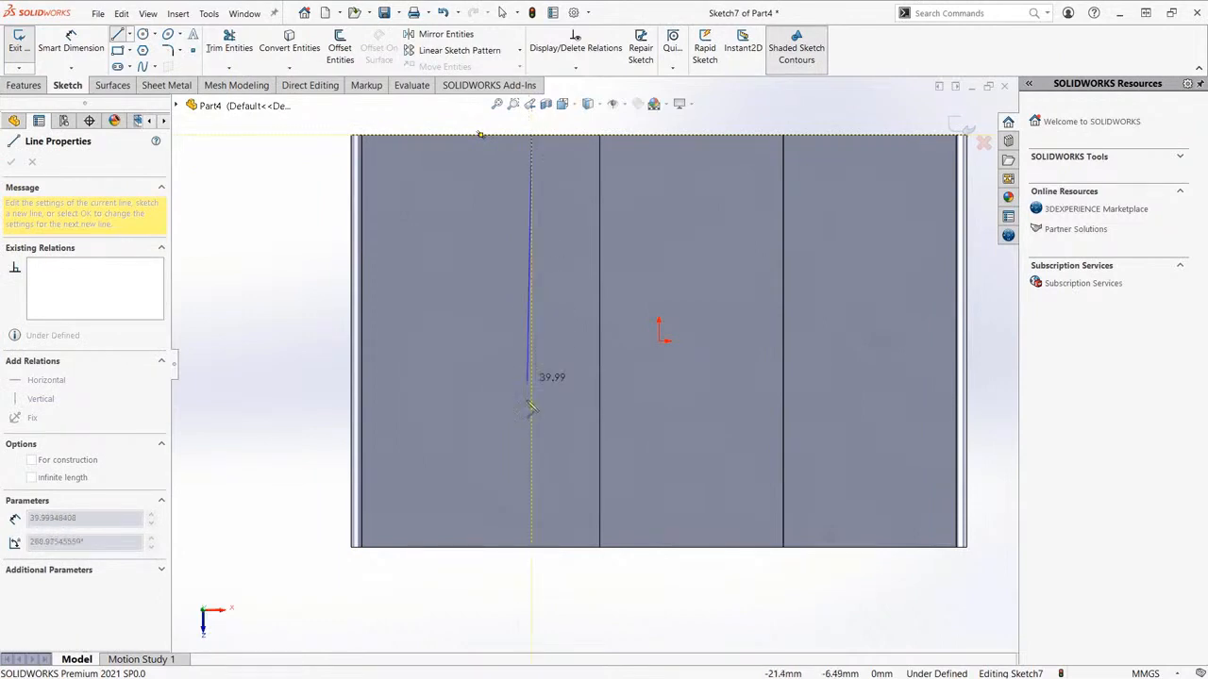
click(534, 549)
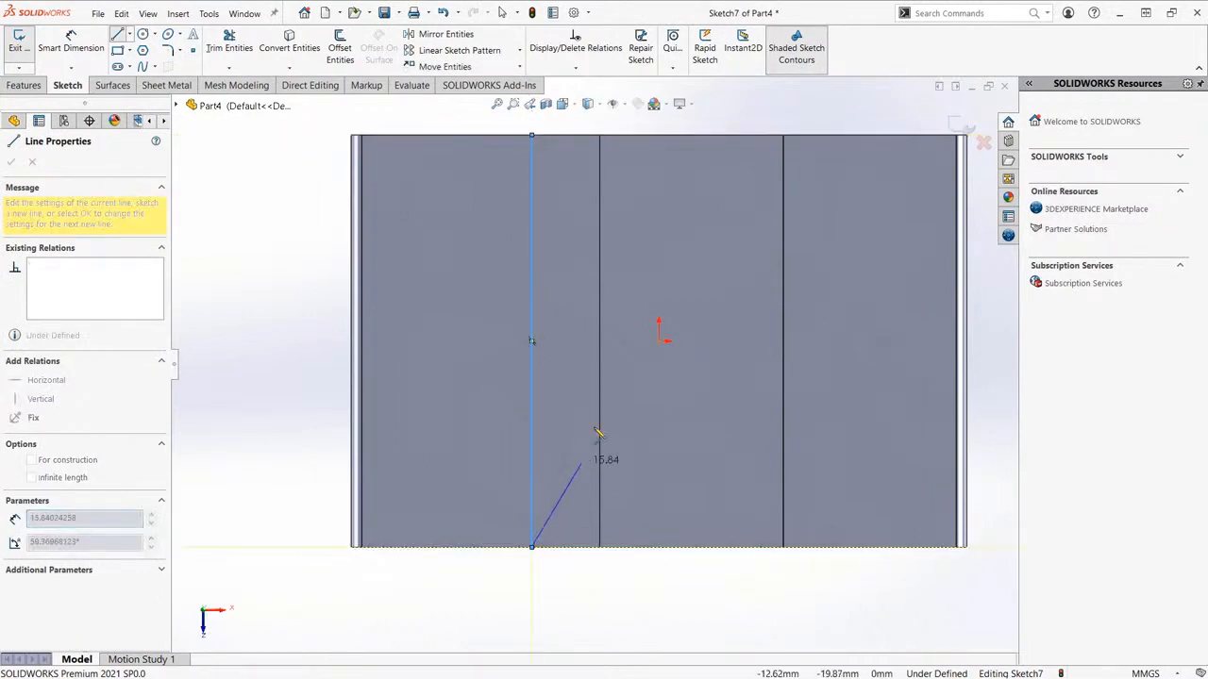
key(Escape)
scroll(623, 342, down, 2)
middle_drag(623, 343, 553, 195)
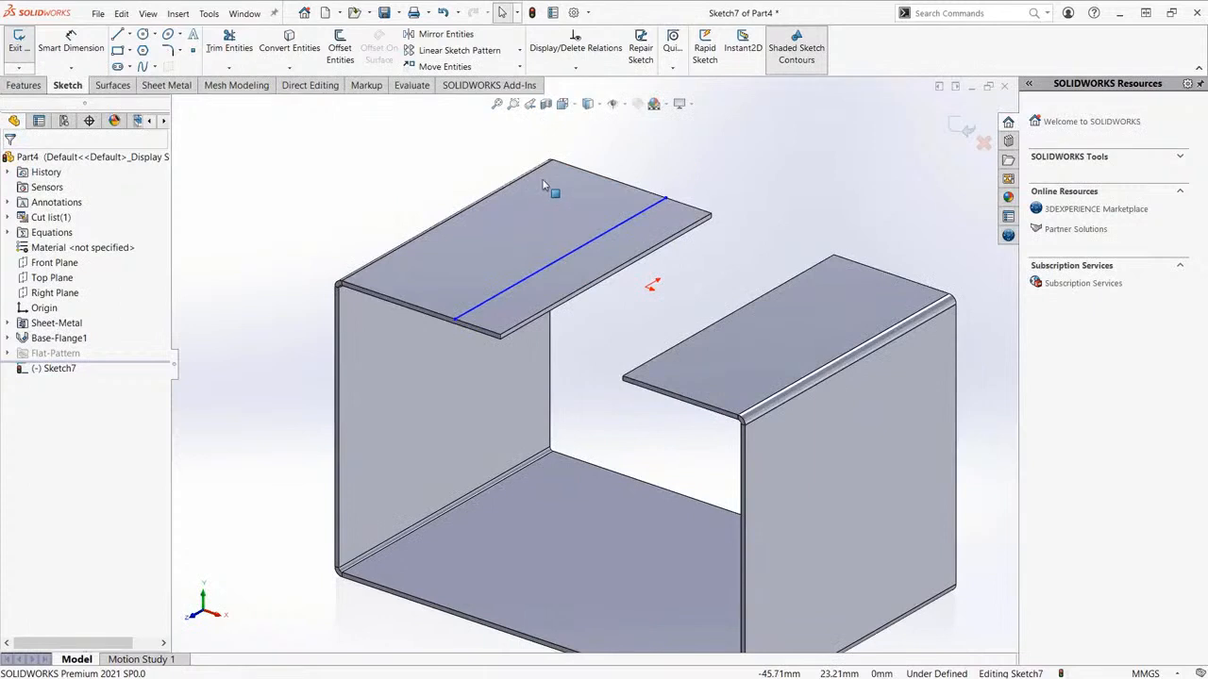
click(962, 130)
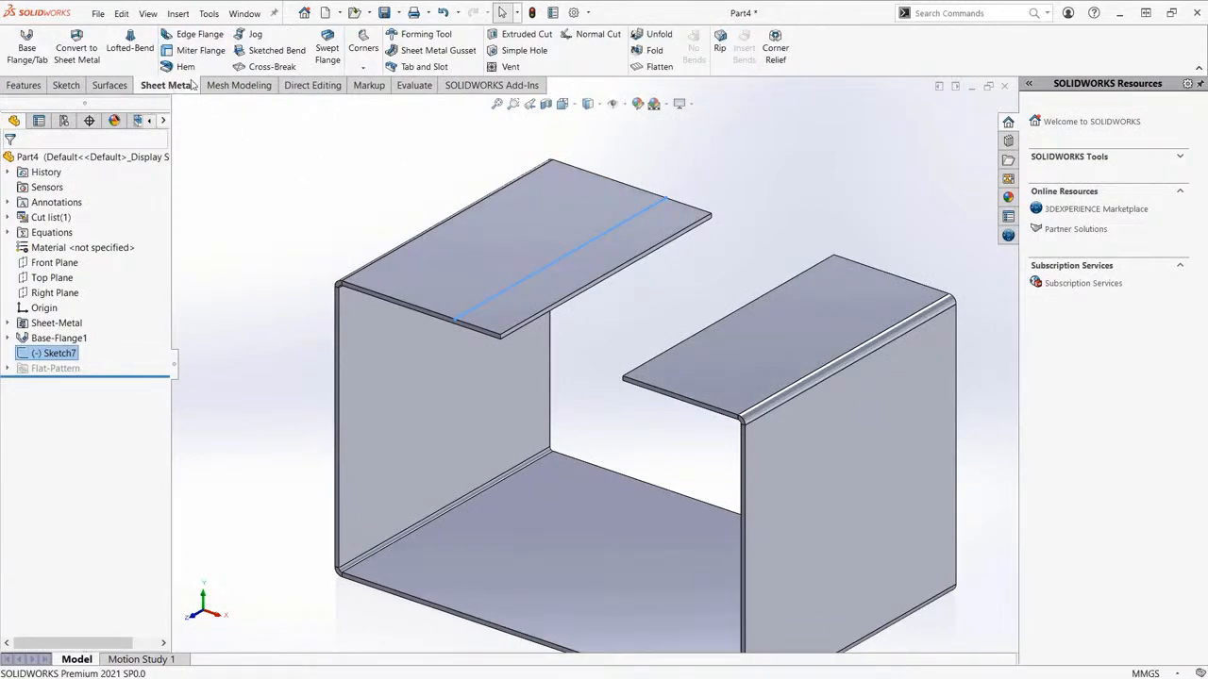
Start a Jog from the line sketch, with the wide portion of the left upper flange's top face as the fixed face.
click(278, 38)
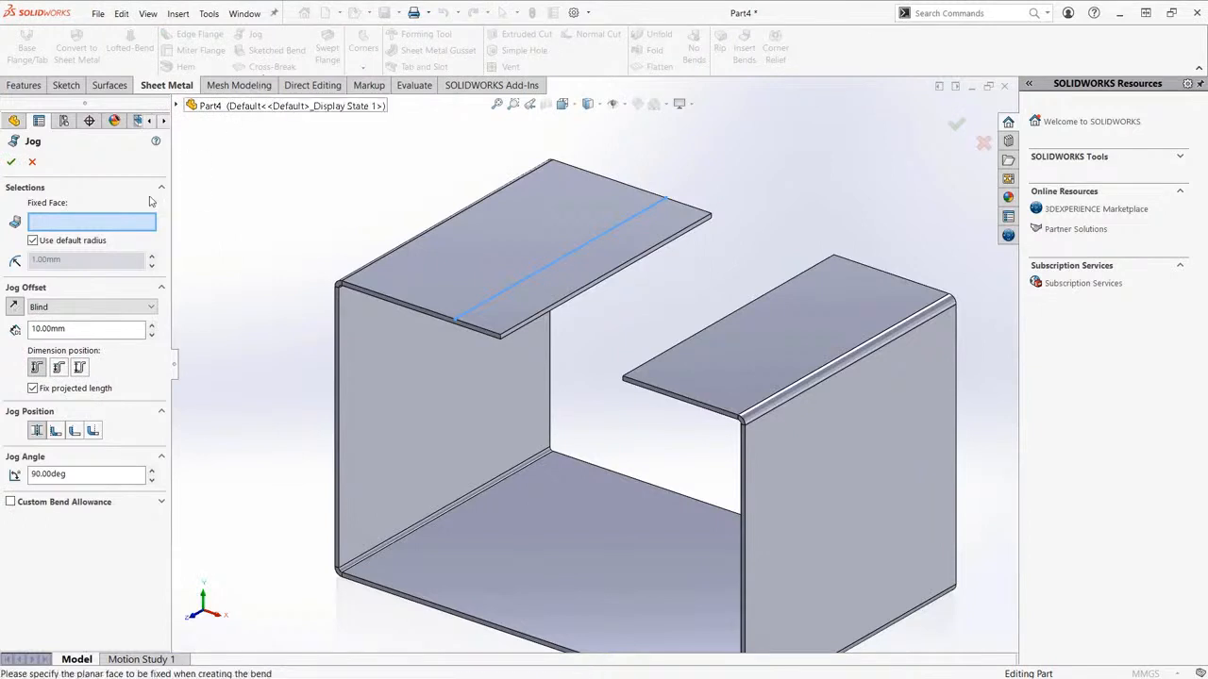
click(516, 237)
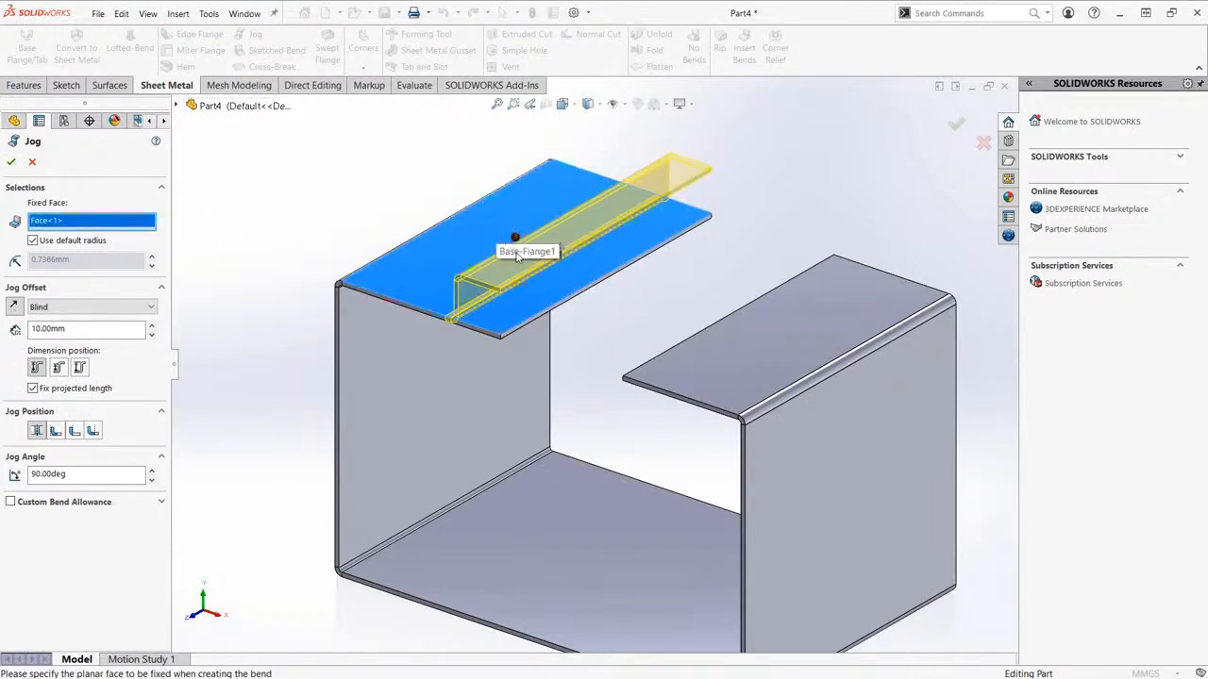
ctrl+middle_drag(522, 297, 587, 253)
scroll(575, 275, down, 2)
scroll(576, 279, up, 1)
ctrl+middle_drag(577, 303, 639, 318)
scroll(599, 351, down, 2)
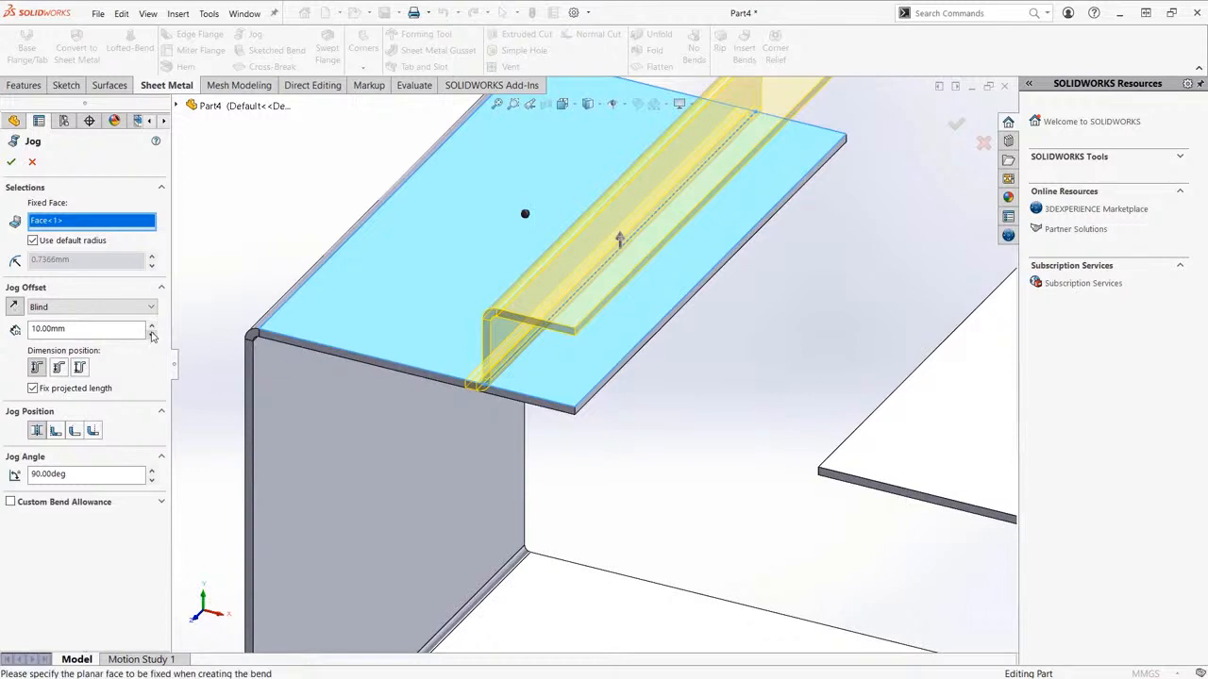
Try a jog offset of 40 mm and restore it to 10 mm.
click(152, 326)
click(152, 327)
click(152, 326)
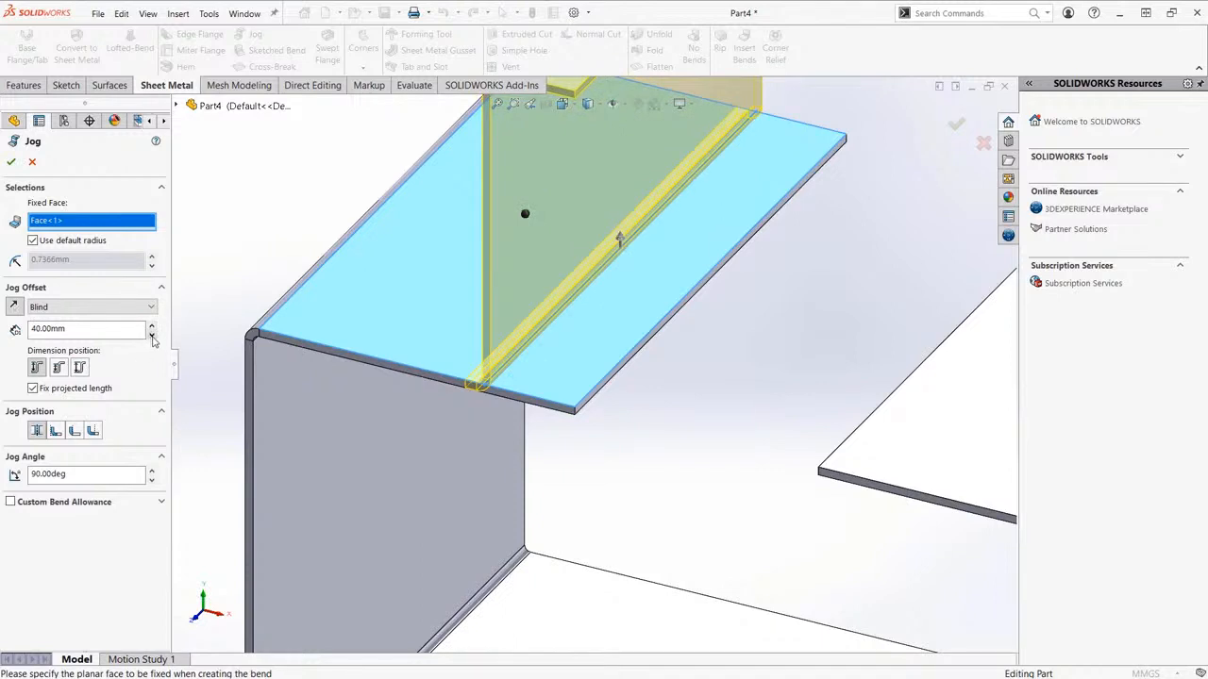
click(152, 336)
click(152, 336)
click(152, 336)
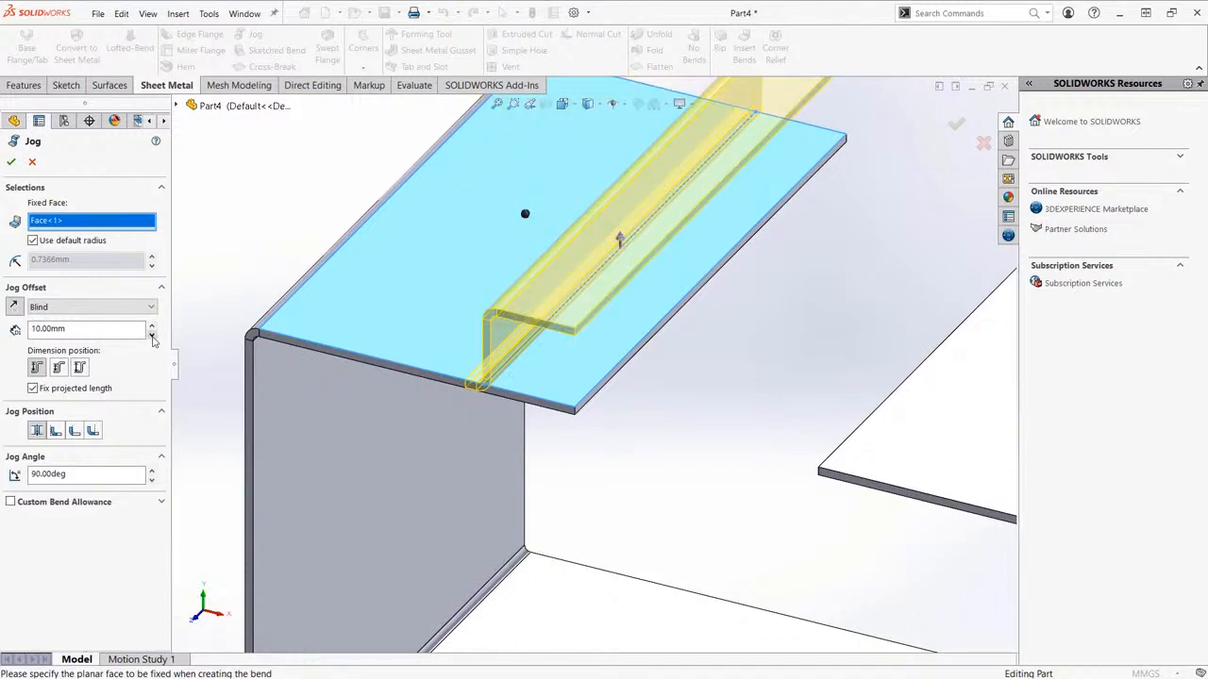
Reverse the jog direction downward, keeping the Outside Offset dimension position and Fix projected length after trying the alternatives.
click(16, 306)
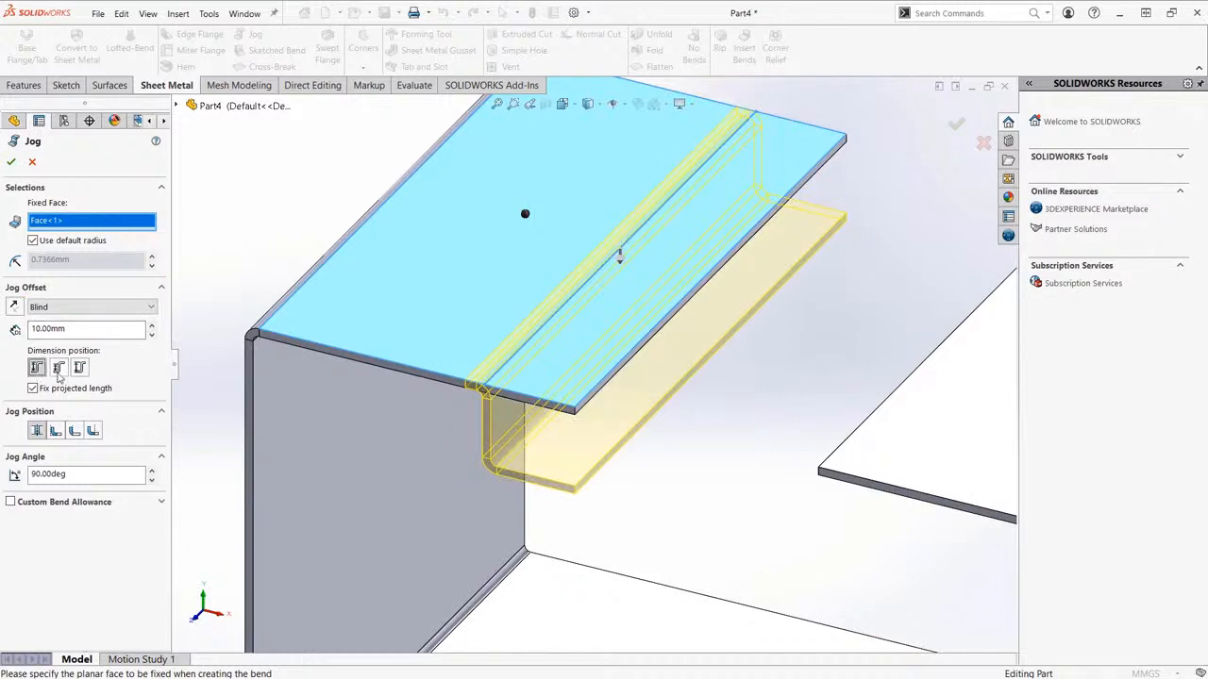
click(59, 370)
click(80, 369)
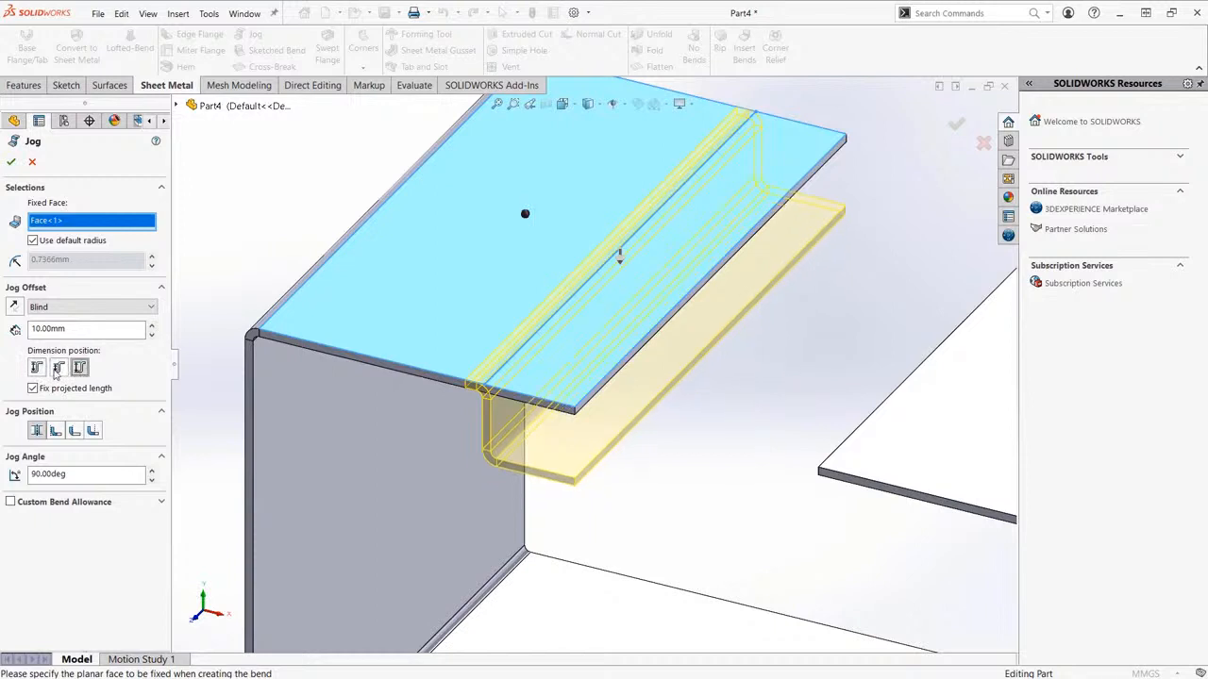
click(38, 368)
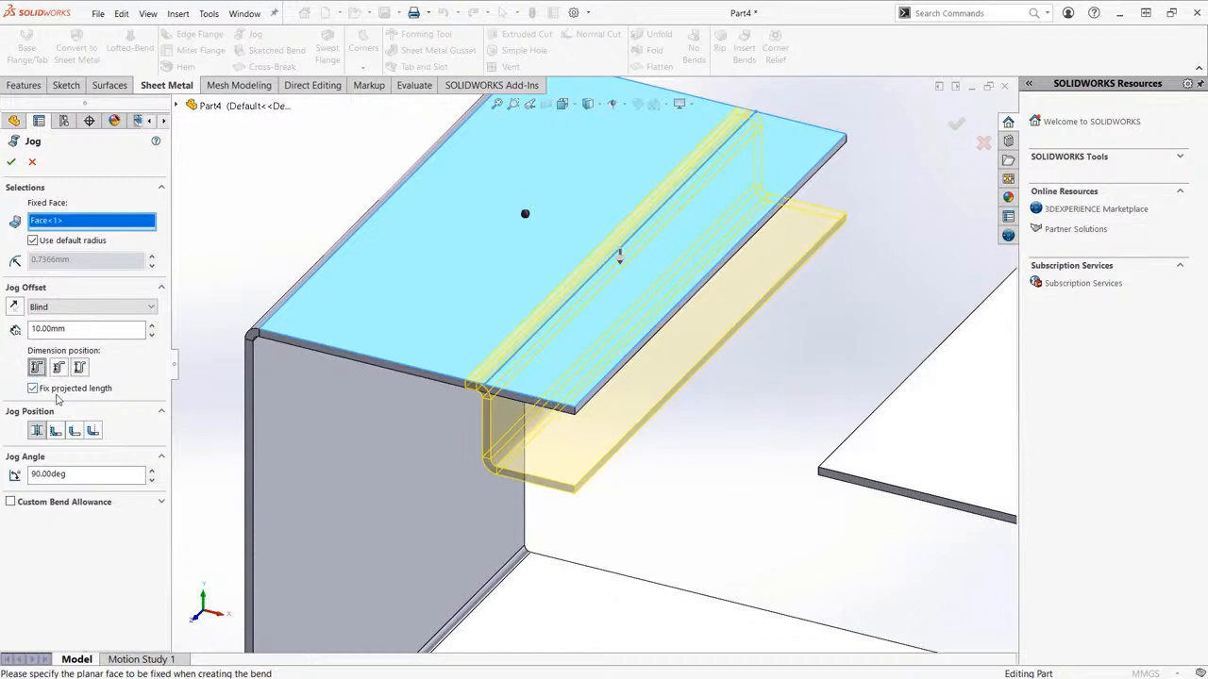
click(33, 390)
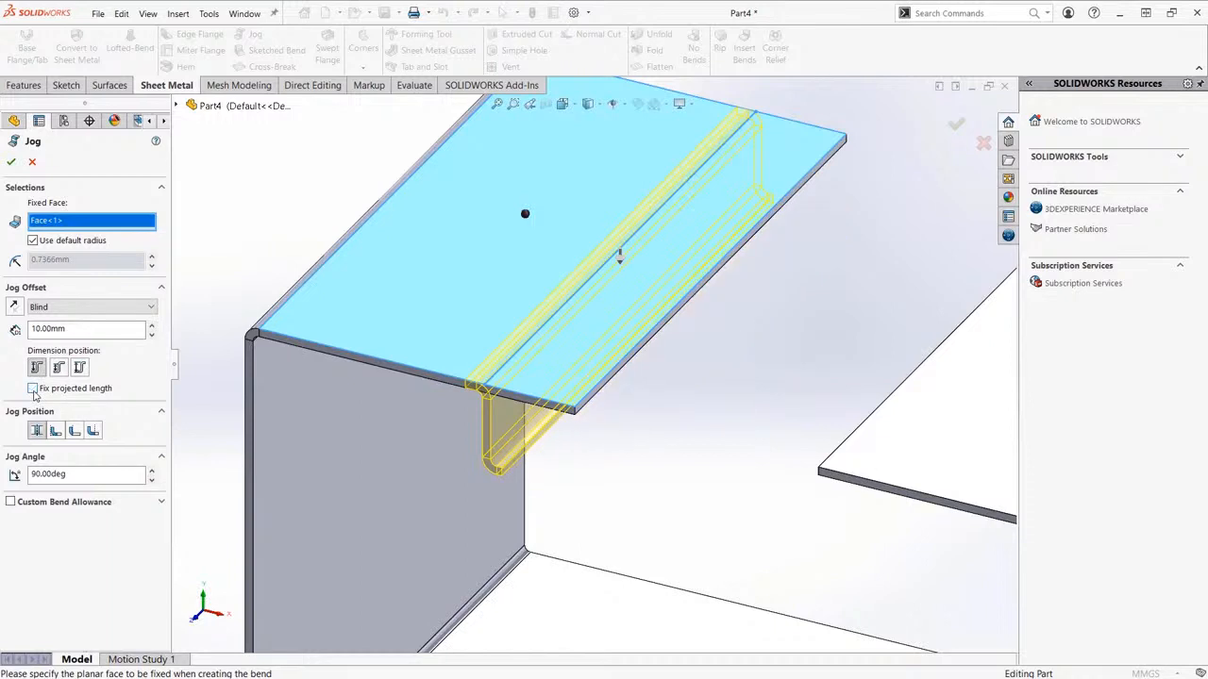
click(33, 388)
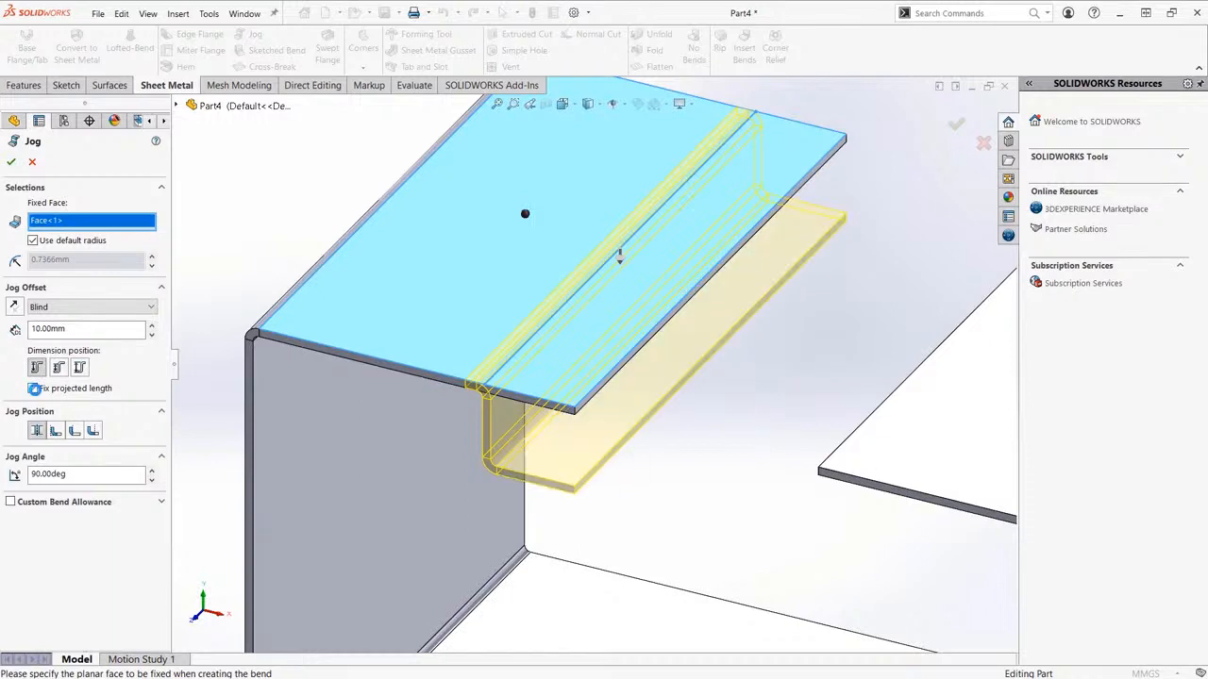
click(34, 390)
Set the jog's offset distance to 1 mm.
drag(68, 328, 16, 329)
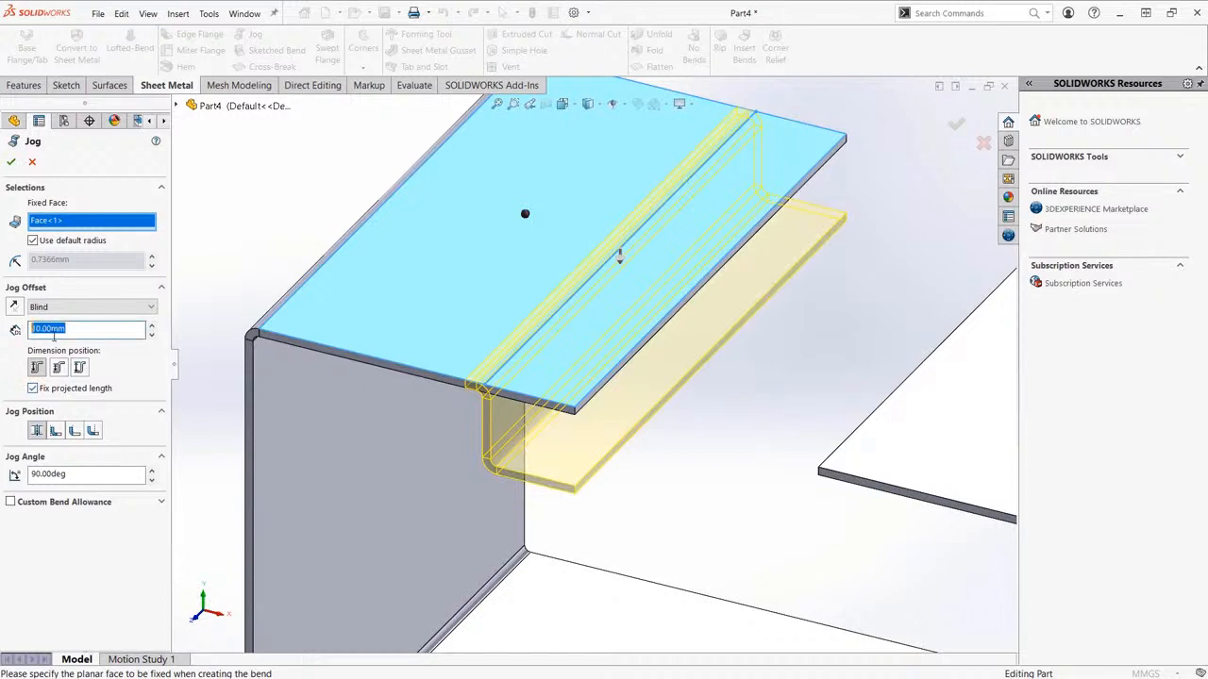
text(1)
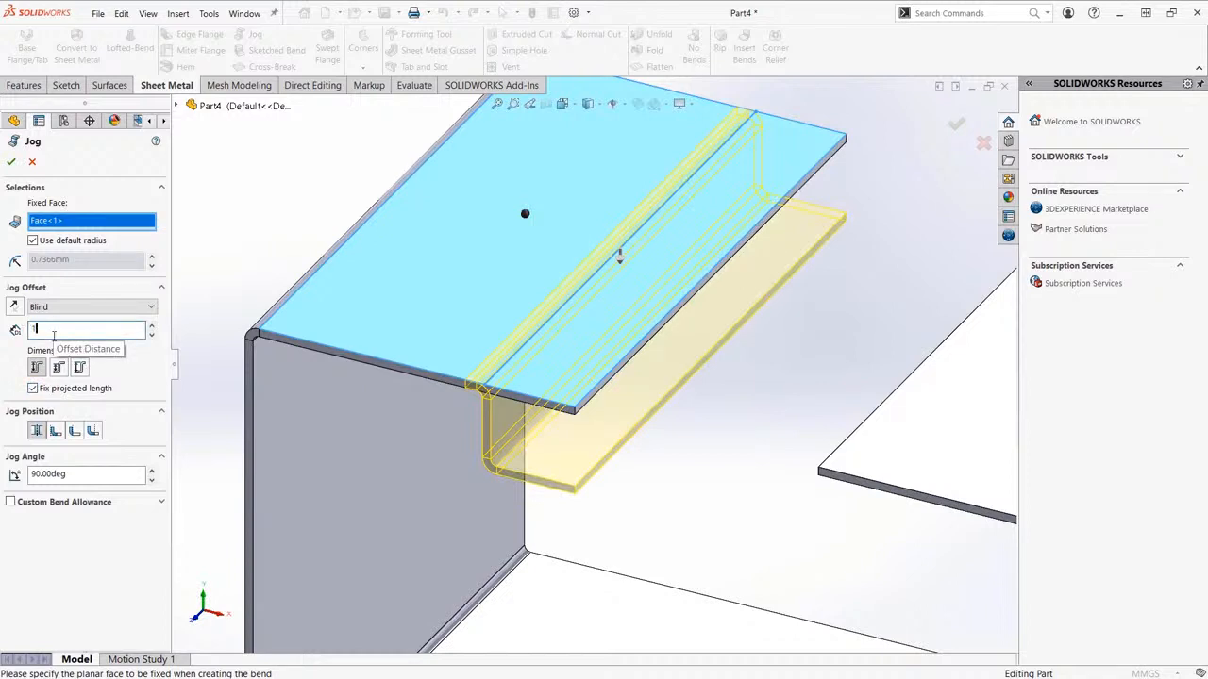
key(Return)
scroll(615, 416, down, 5)
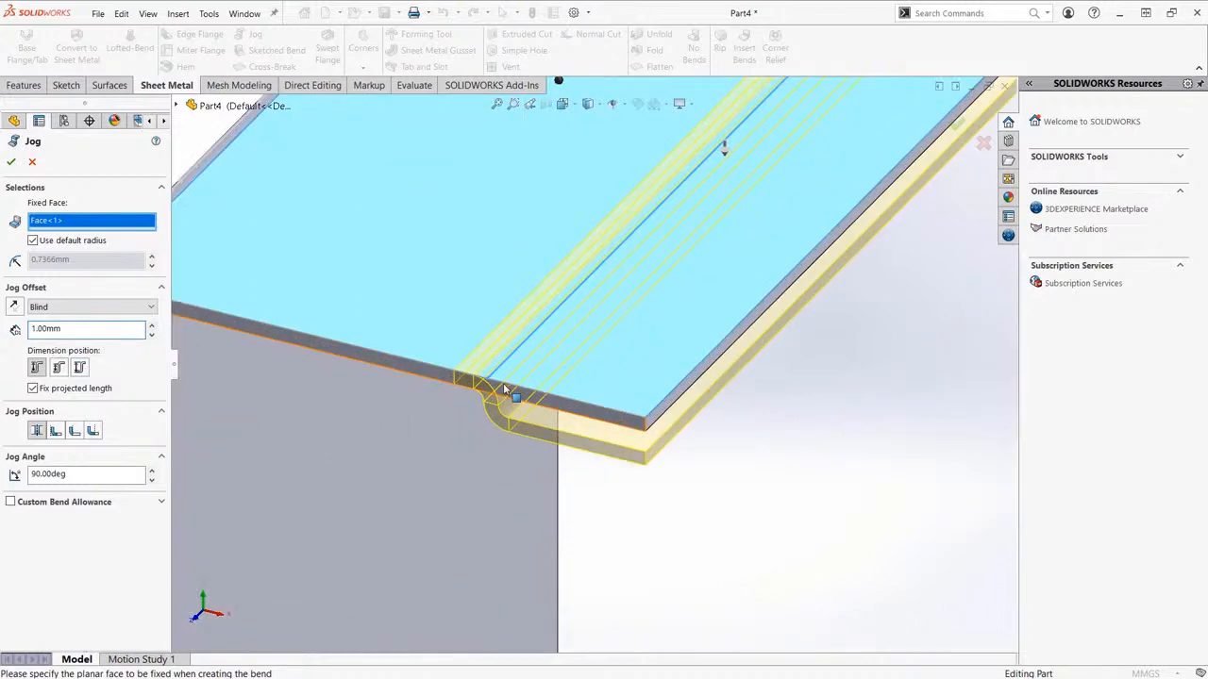
scroll(655, 444, down, 5)
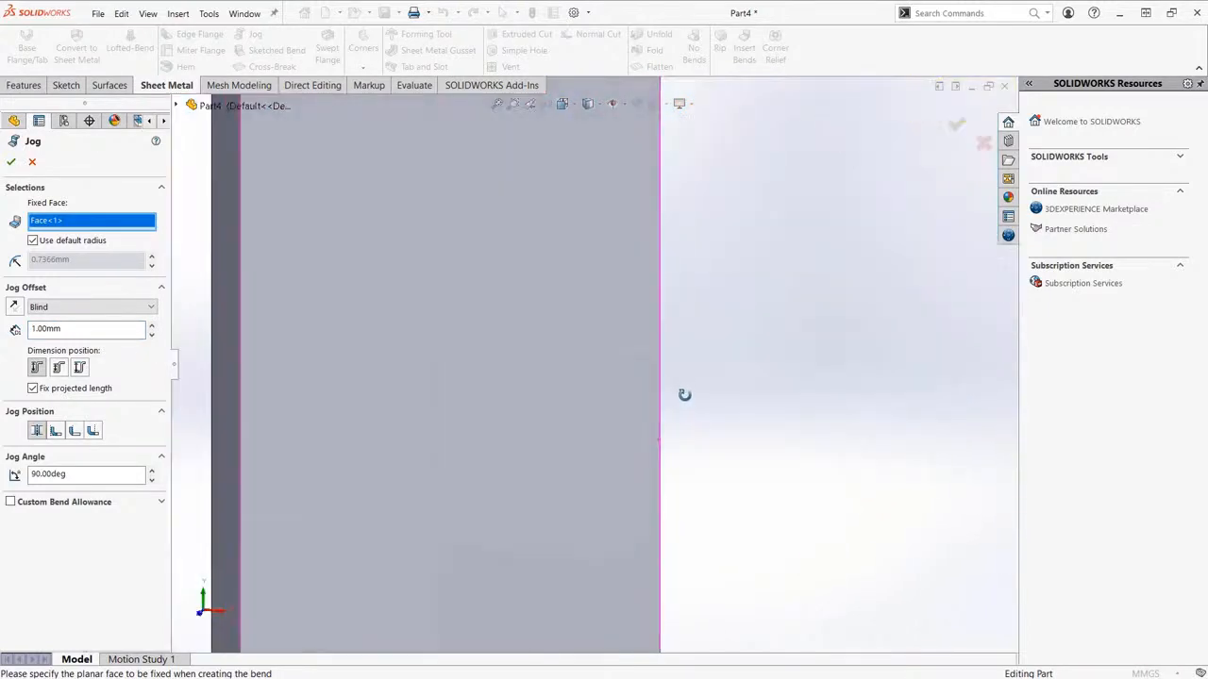
scroll(685, 396, up, 5)
ctrl+middle_drag(654, 385, 598, 421)
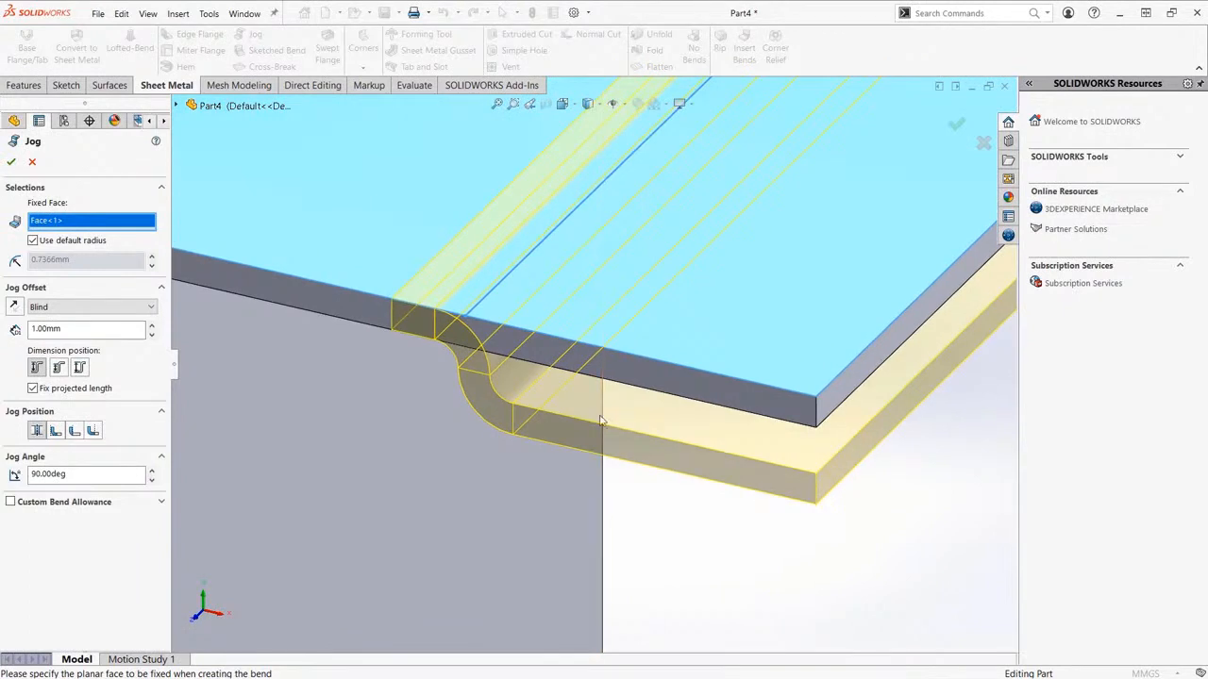
Reduce the jog angle to 54 degrees.
click(152, 479)
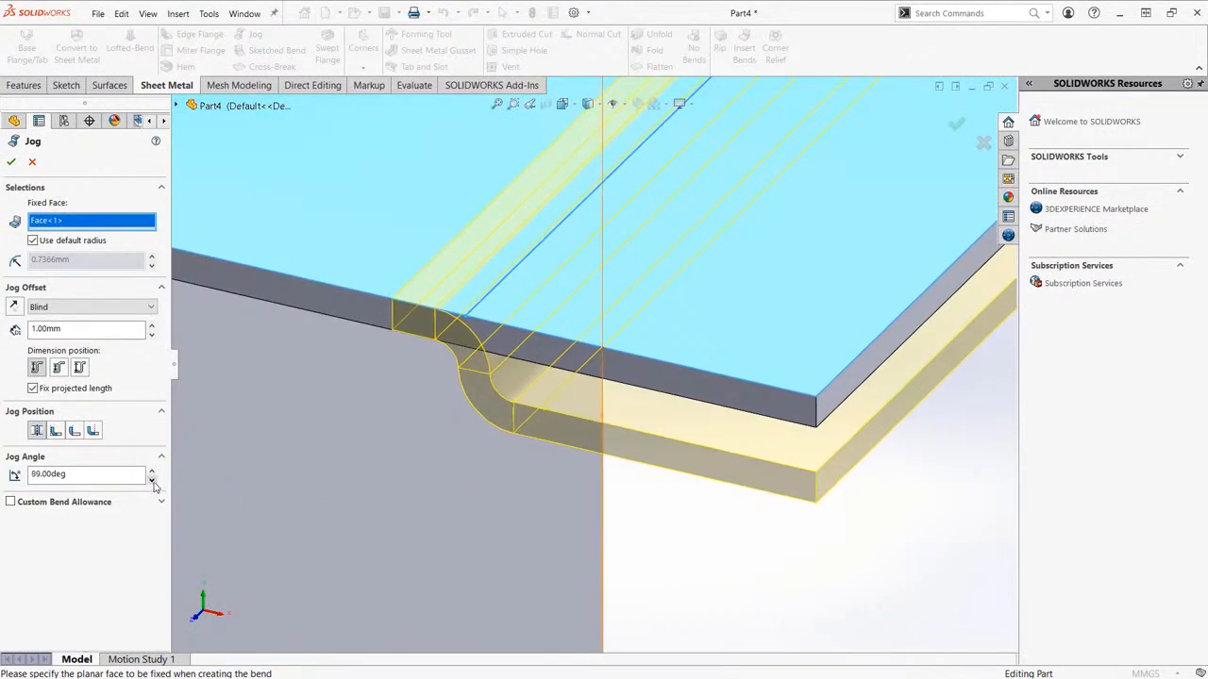
click(152, 479)
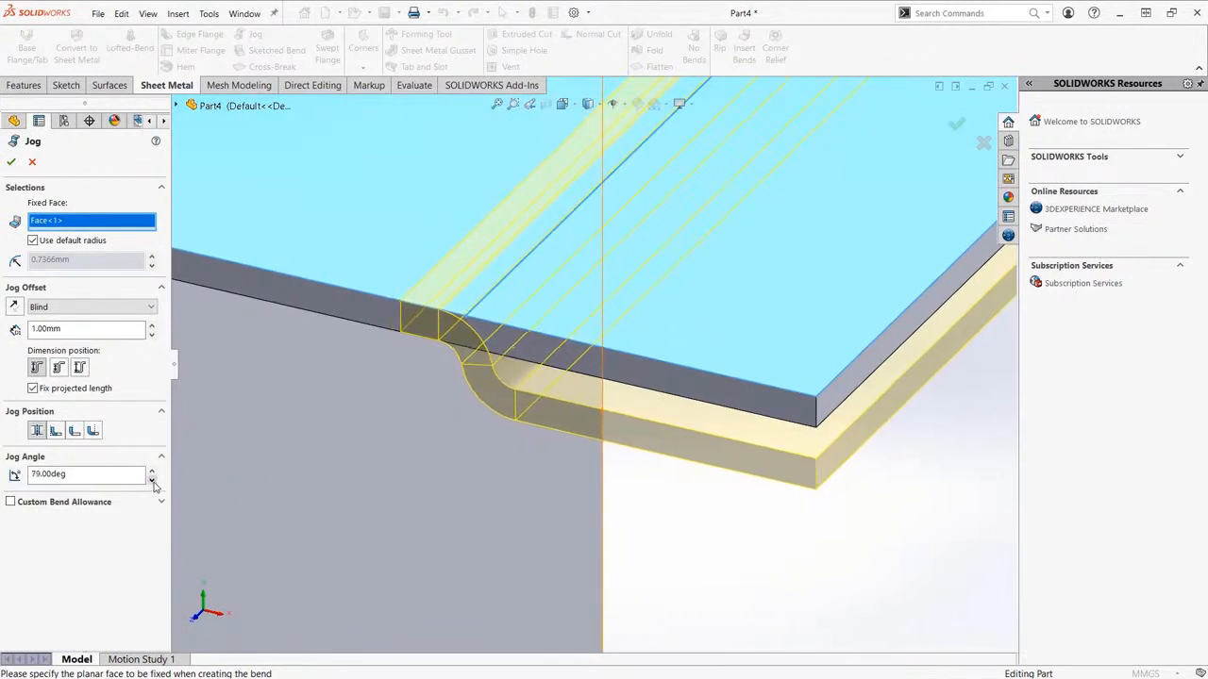
click(152, 479)
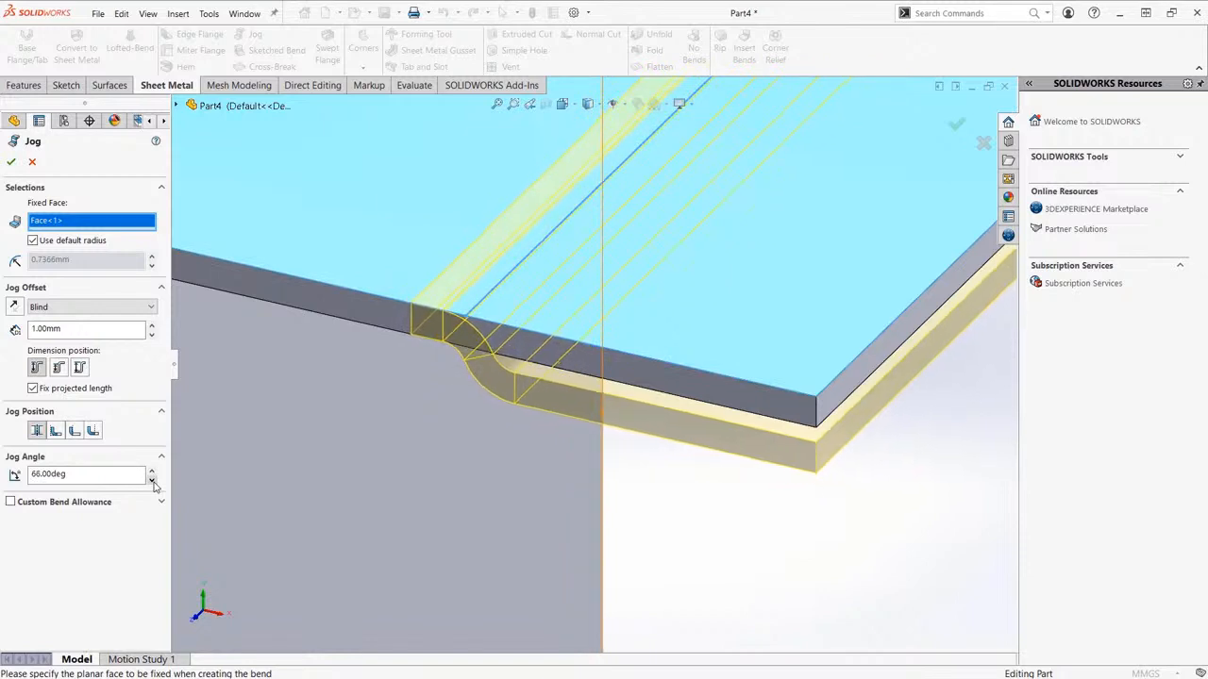
click(152, 479)
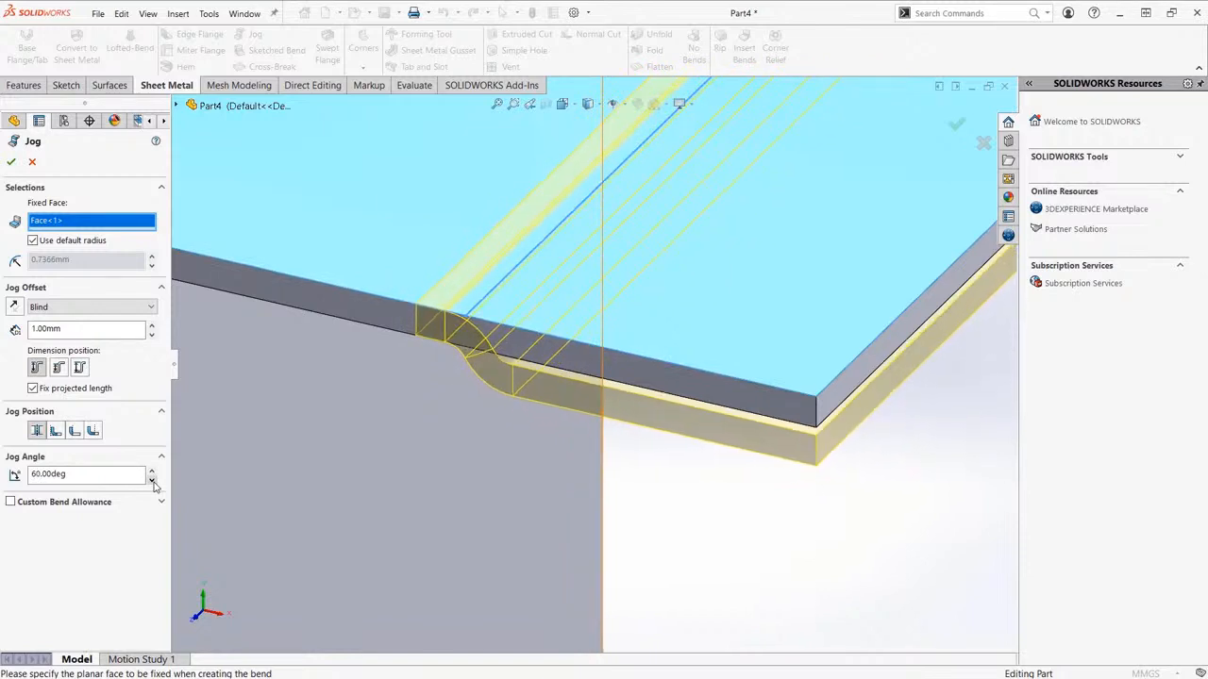
click(152, 479)
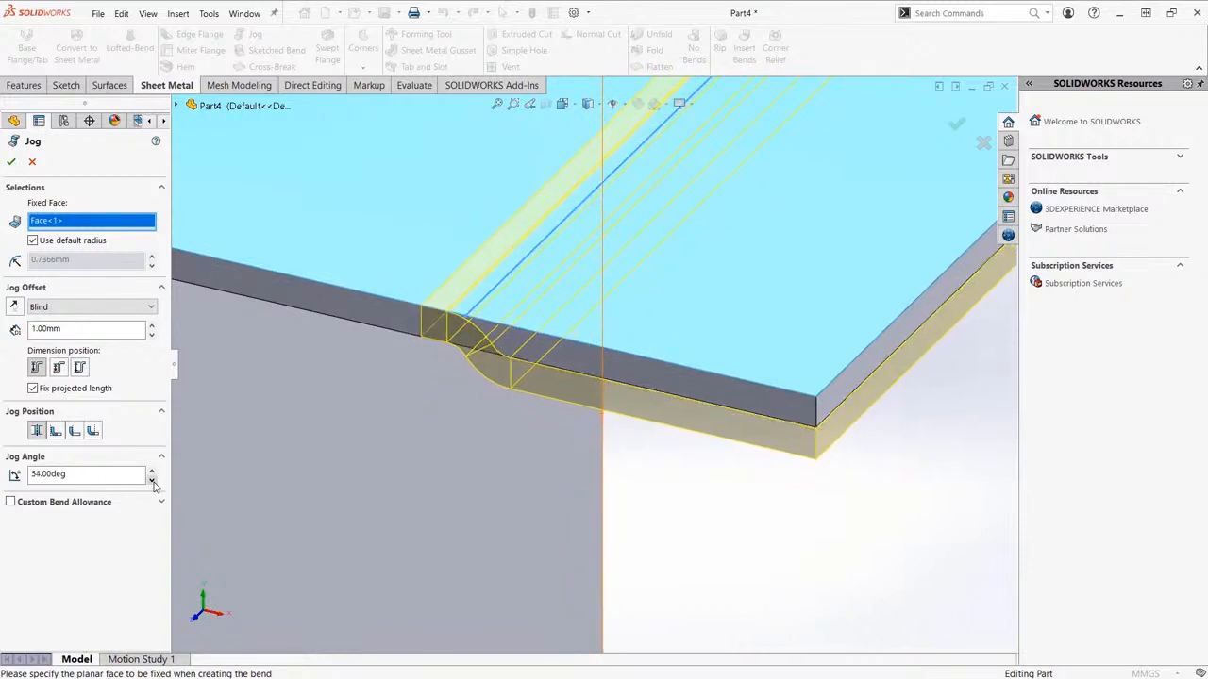
ctrl+middle_drag(713, 427, 642, 461)
scroll(647, 459, up, 5)
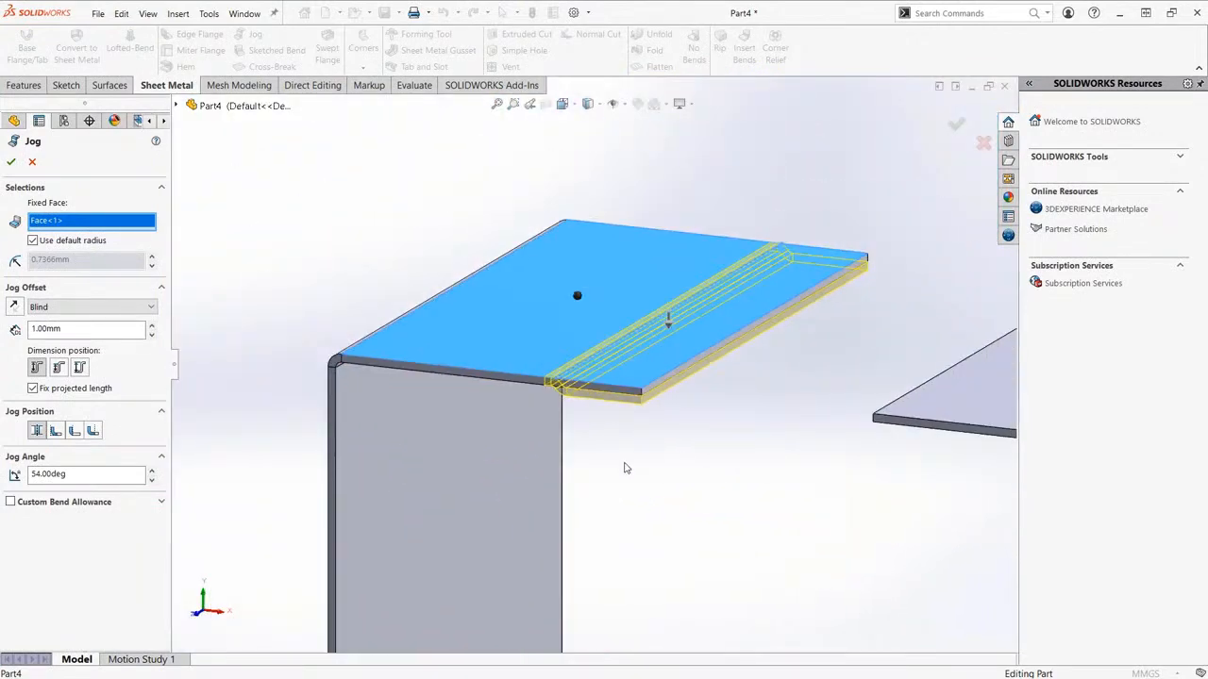
Try jog angles of 52 and 55 degrees, return to 54 degrees, and view the Custom Bend Allowance settings.
scroll(453, 434, down, 6)
scroll(479, 350, down, 4)
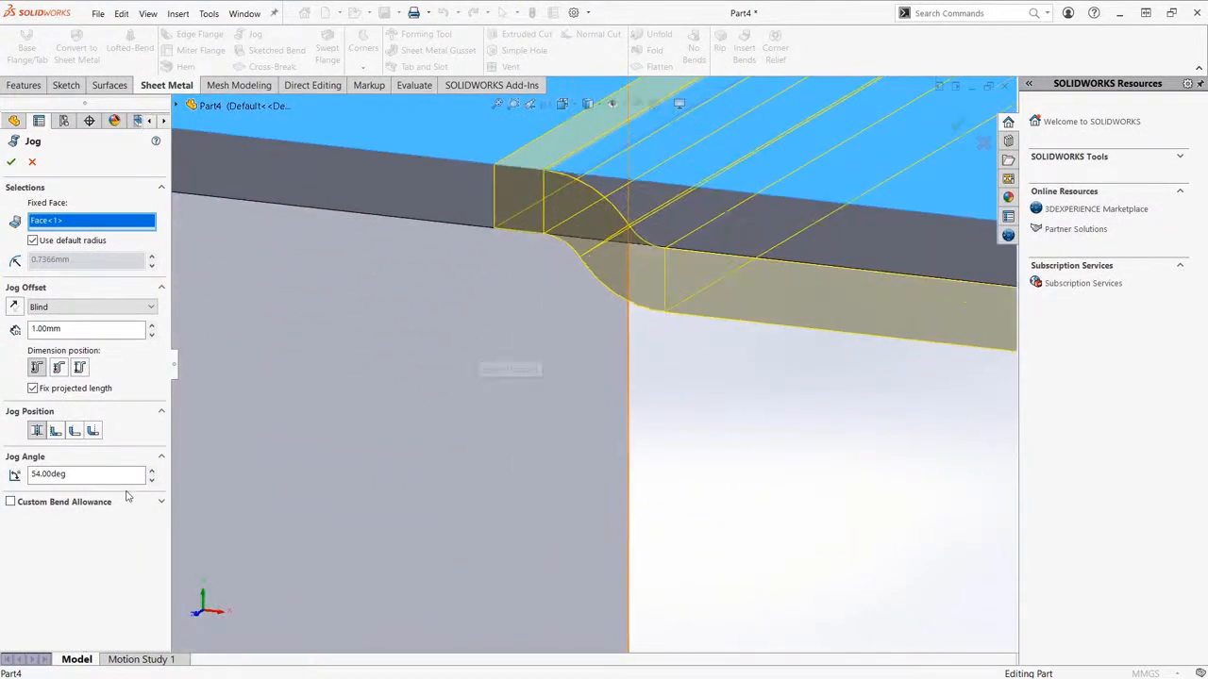
click(150, 480)
click(150, 480)
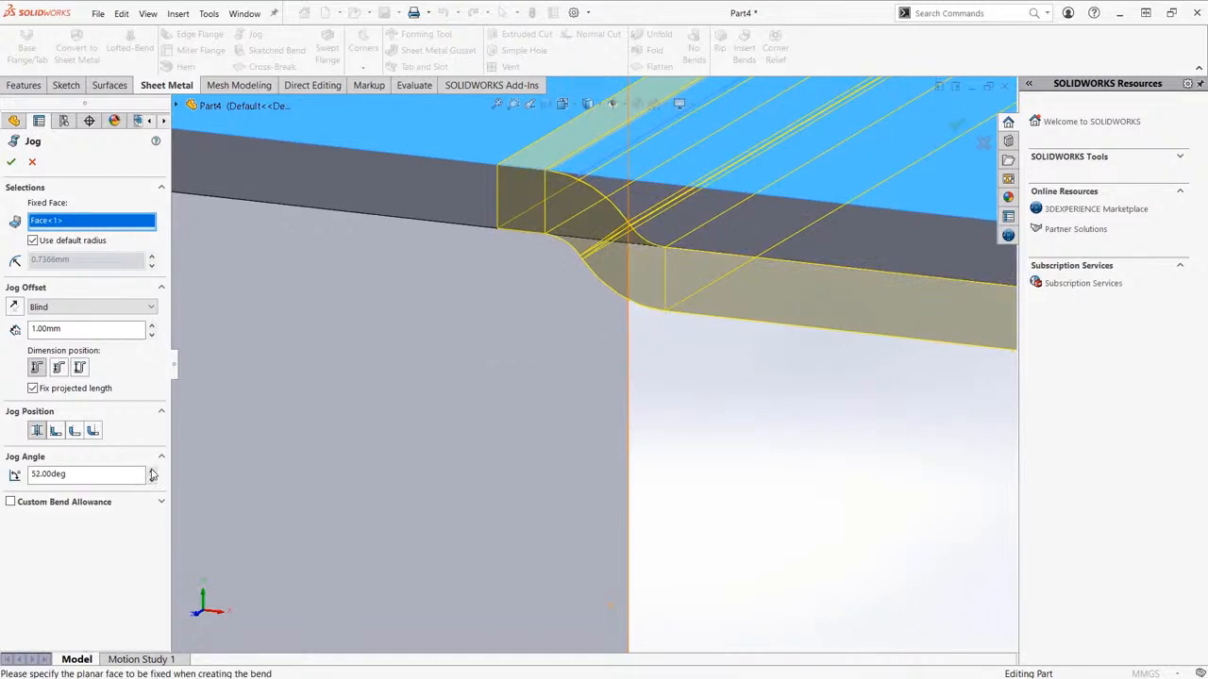
click(150, 470)
click(151, 481)
click(151, 480)
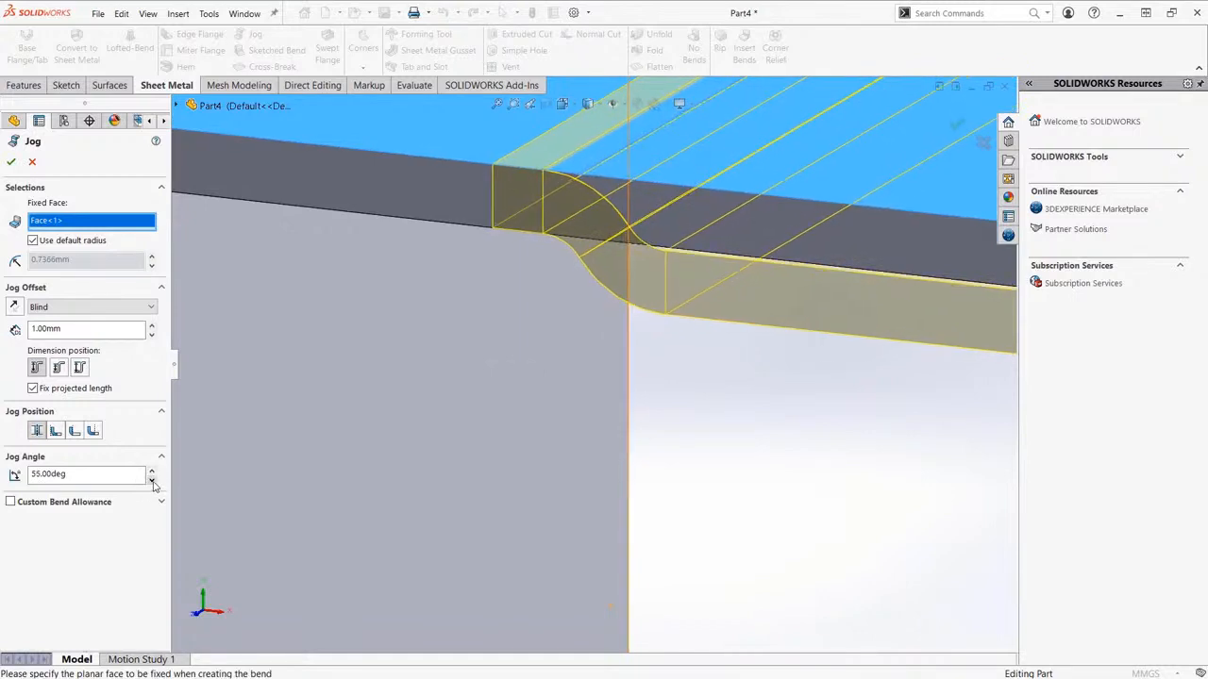
click(151, 480)
scroll(795, 463, up, 10)
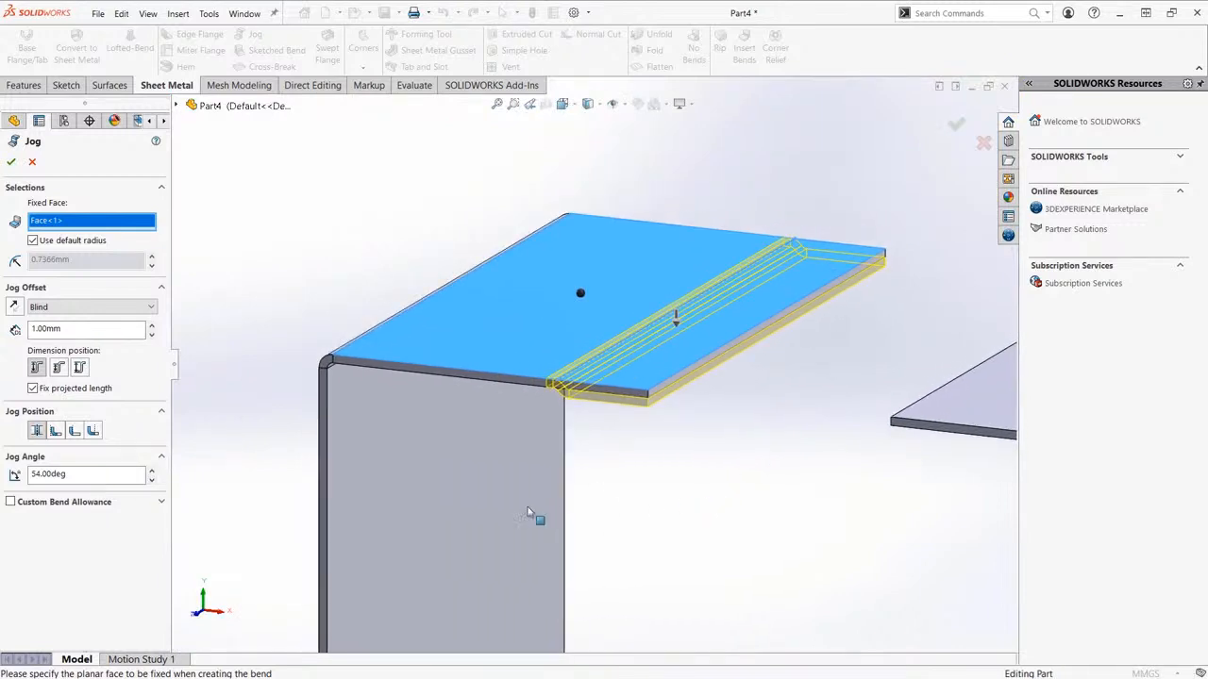
click(161, 503)
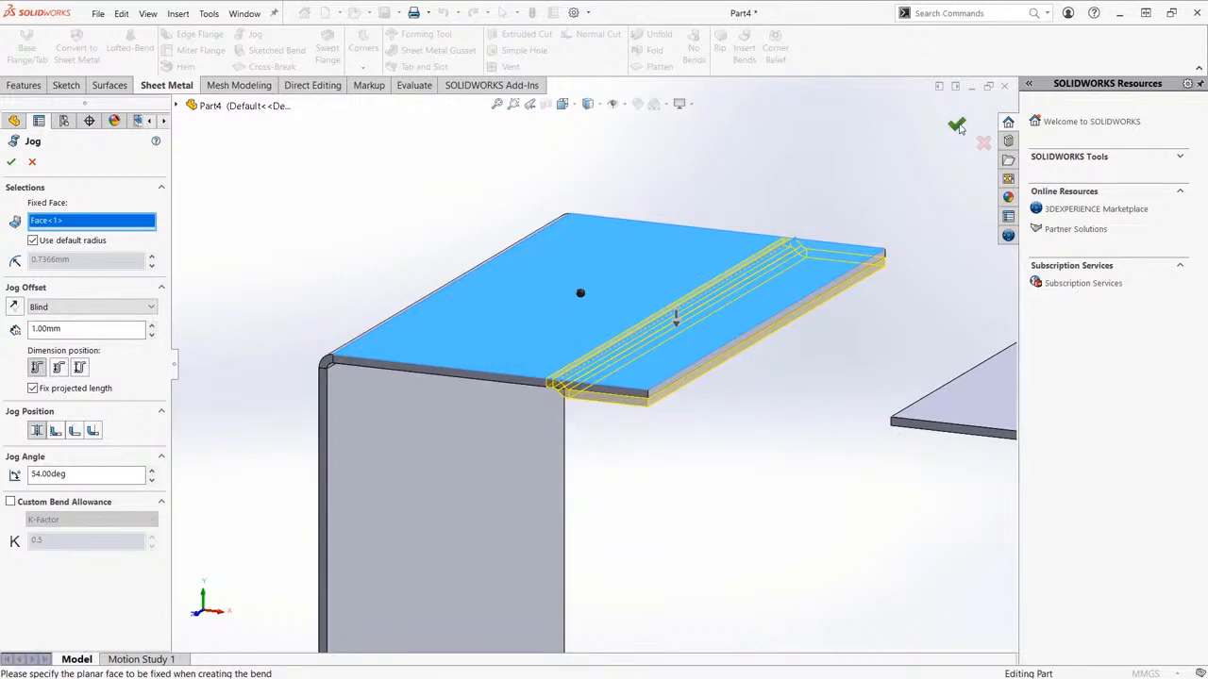
Accept the jog on the left upper flange and acknowledge the minimum offset warning.
click(957, 127)
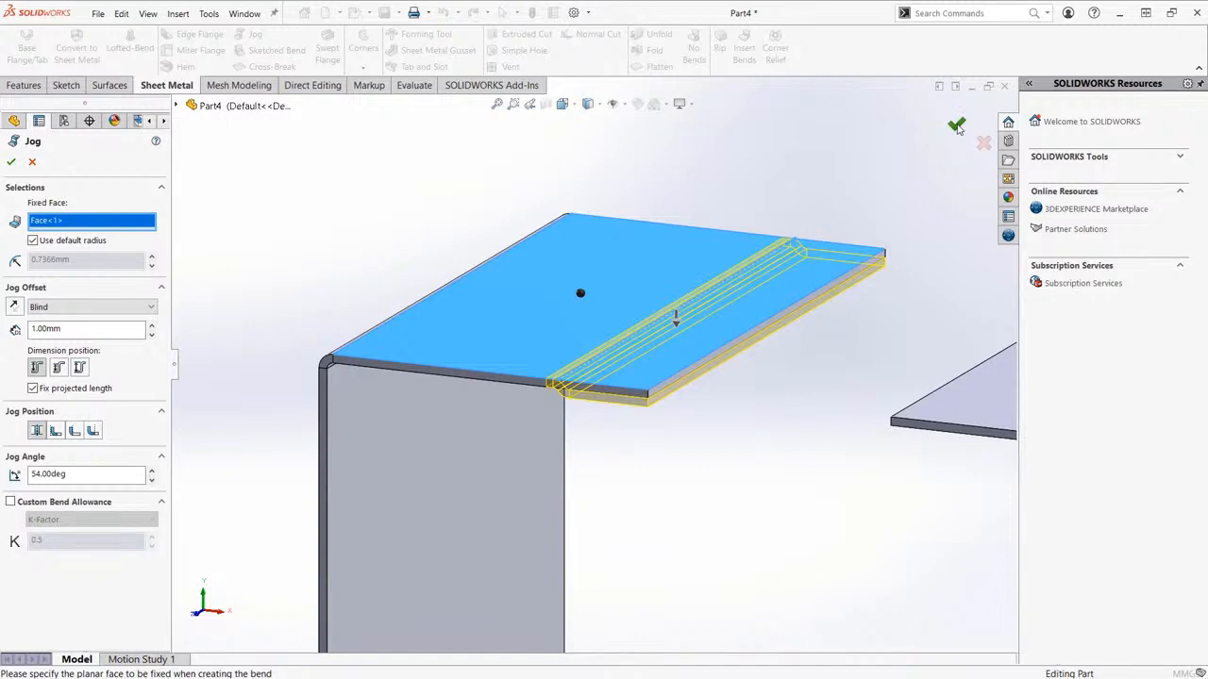
drag(613, 283, 635, 277)
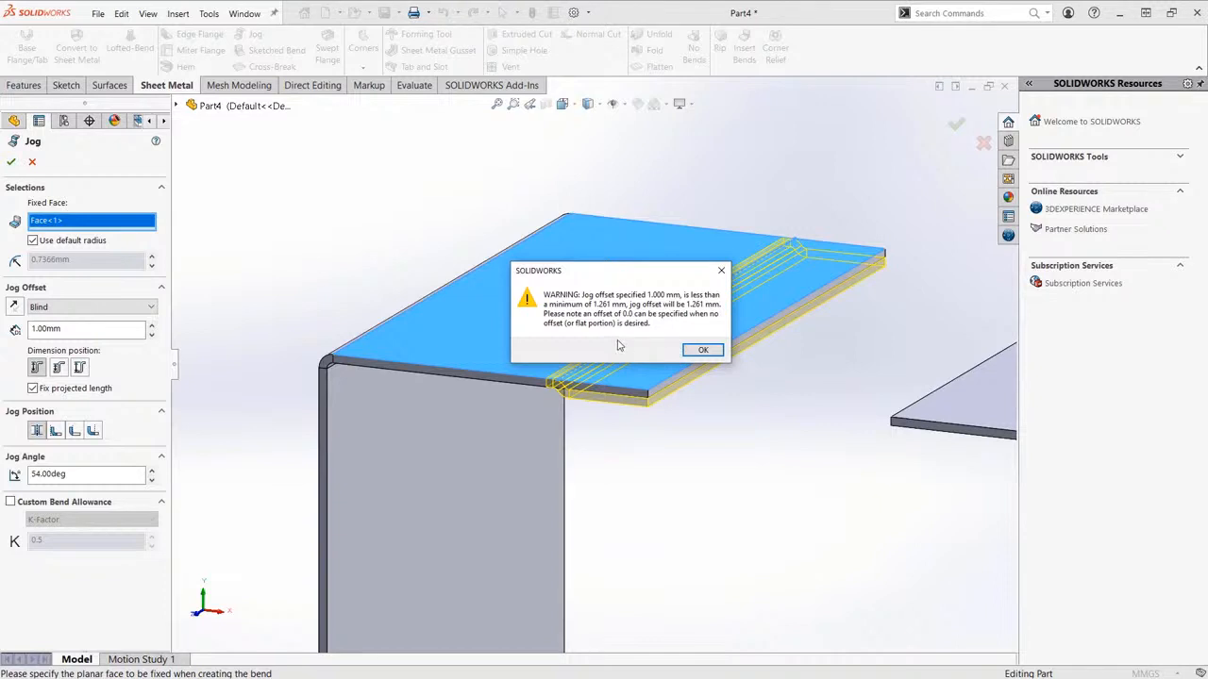
mouse_move(599, 267)
mouse_down()
mouse_move(611, 265)
mouse_move(587, 277)
mouse_up()
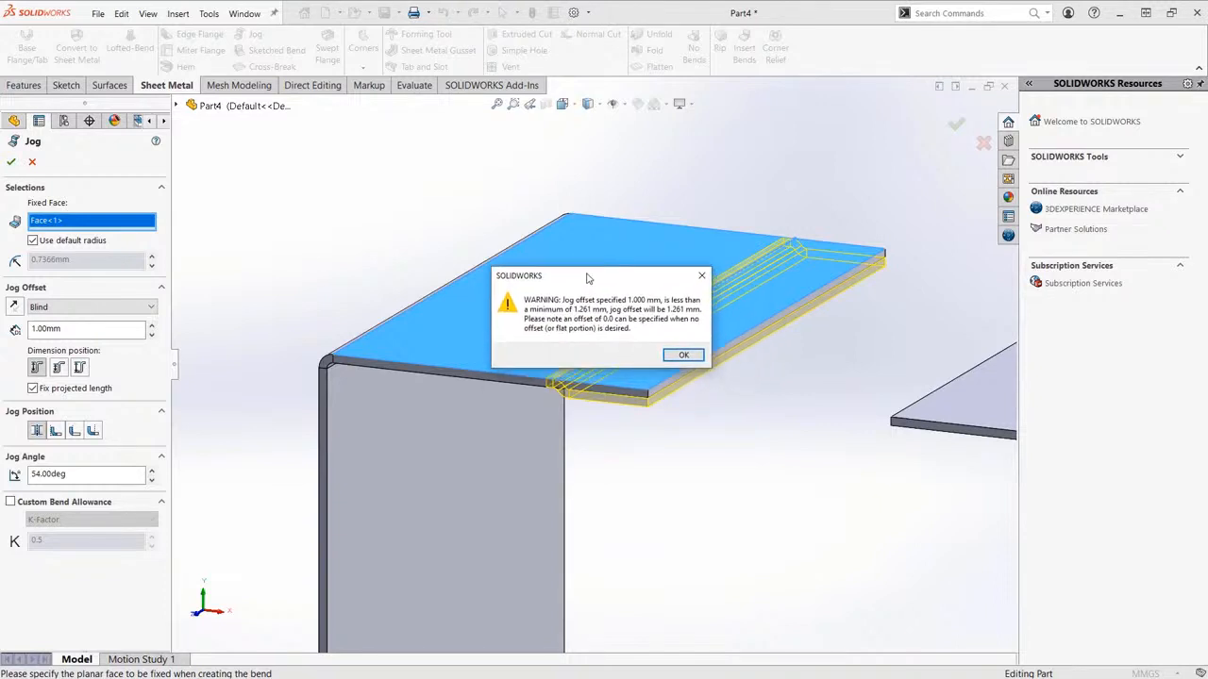
click(687, 356)
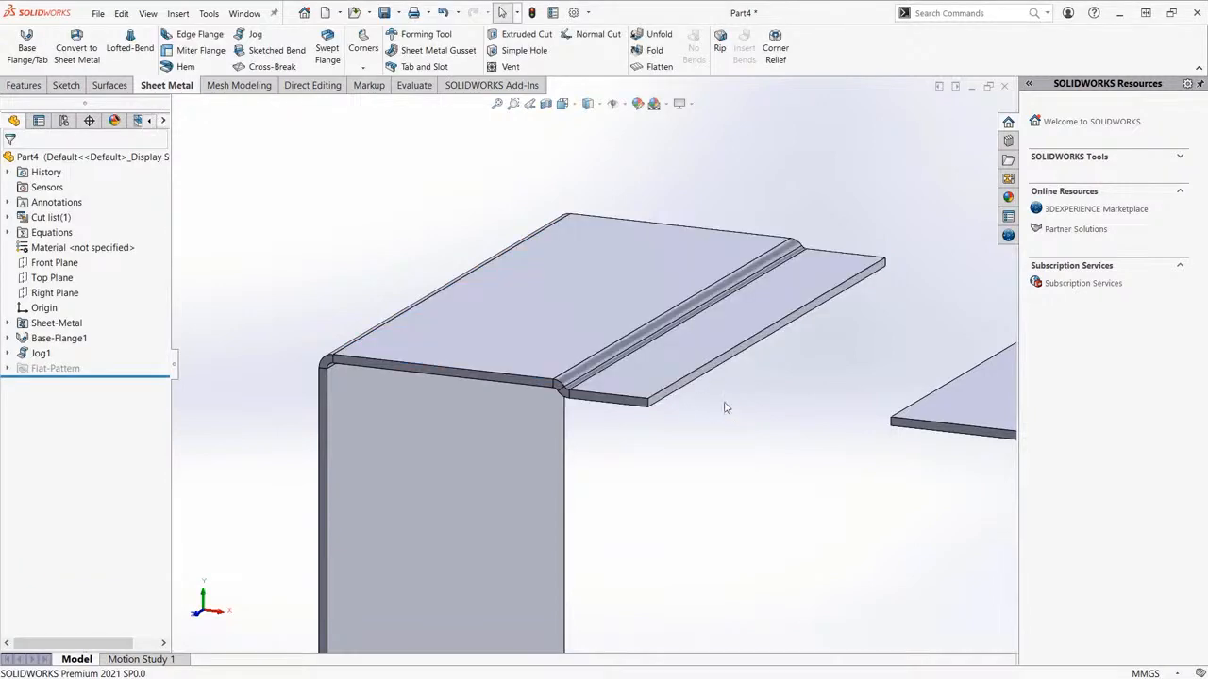
Start a sketch on the top face of the right upper flange.
scroll(726, 407, up, 2)
scroll(719, 396, up, 2)
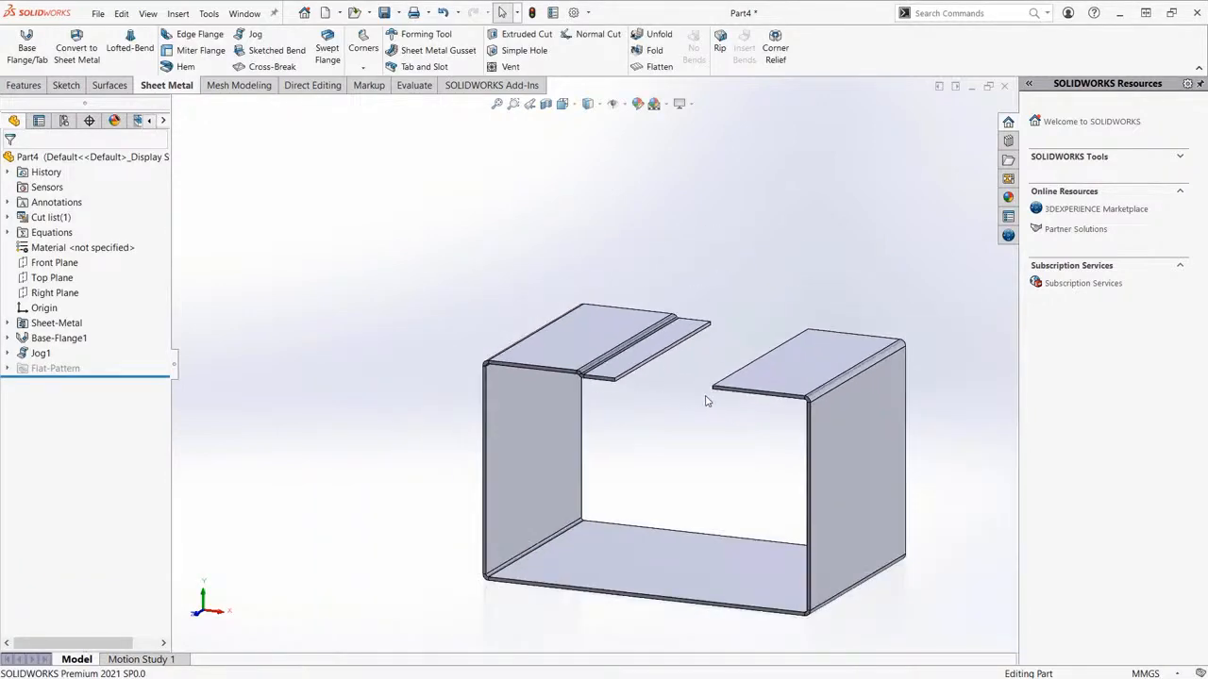
scroll(723, 432, down, 3)
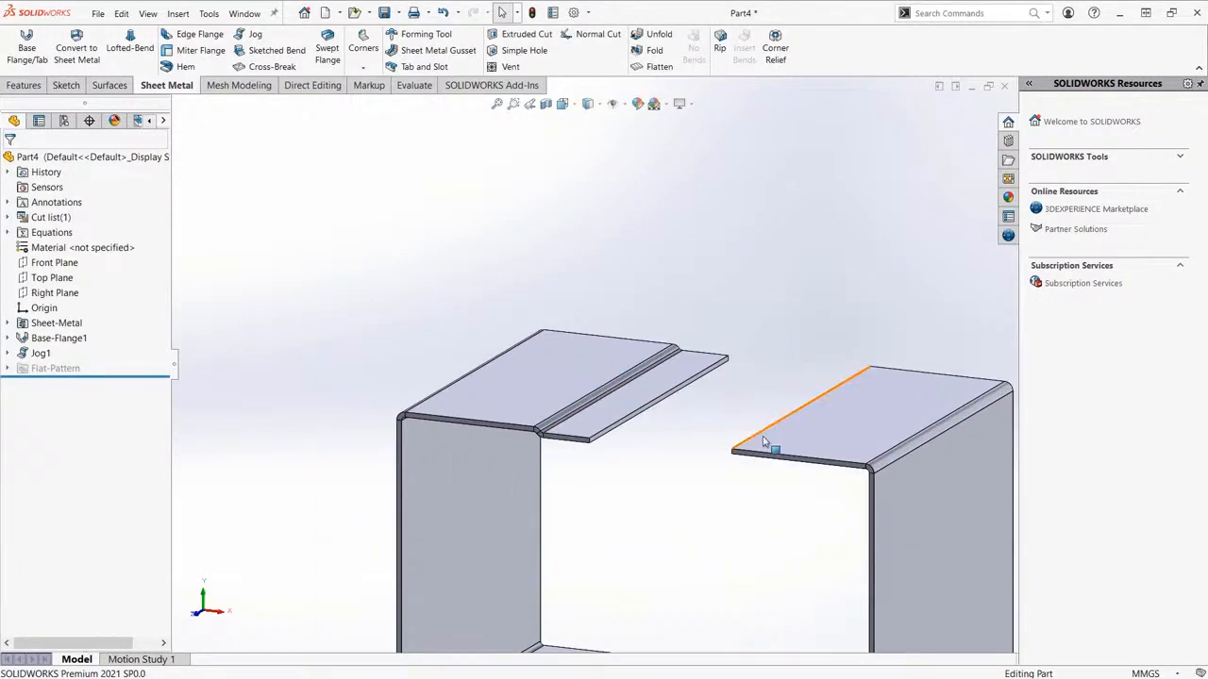
scroll(721, 387, up, 2)
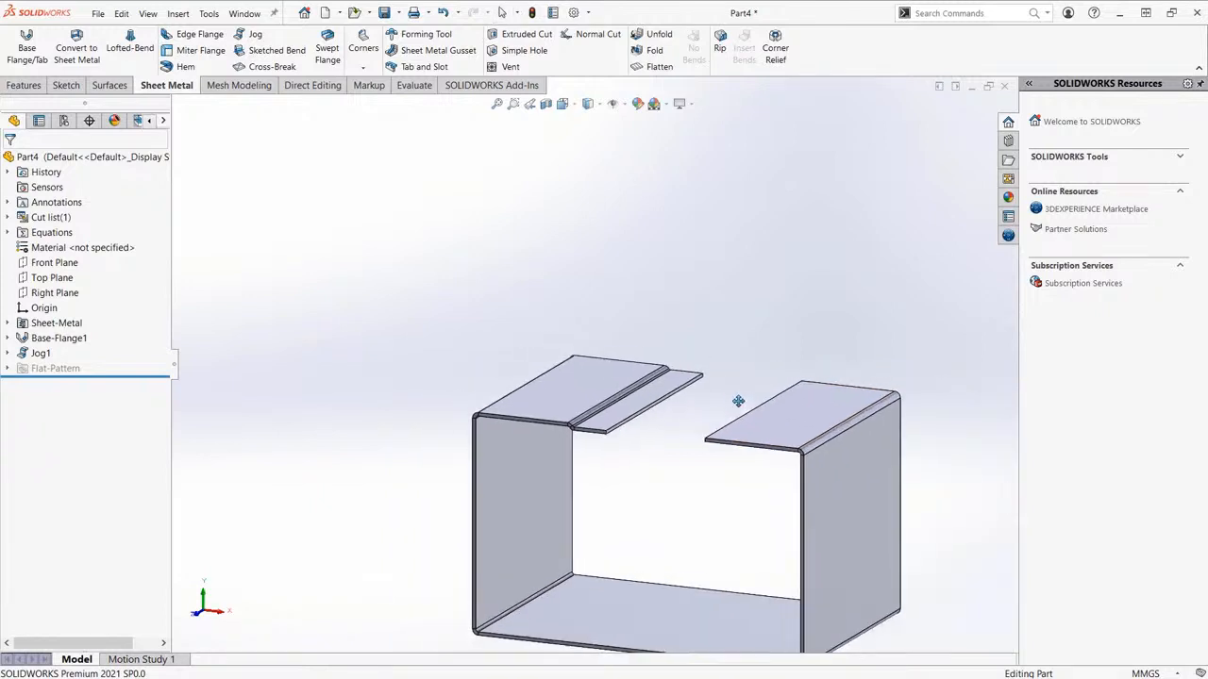
scroll(701, 360, down, 2)
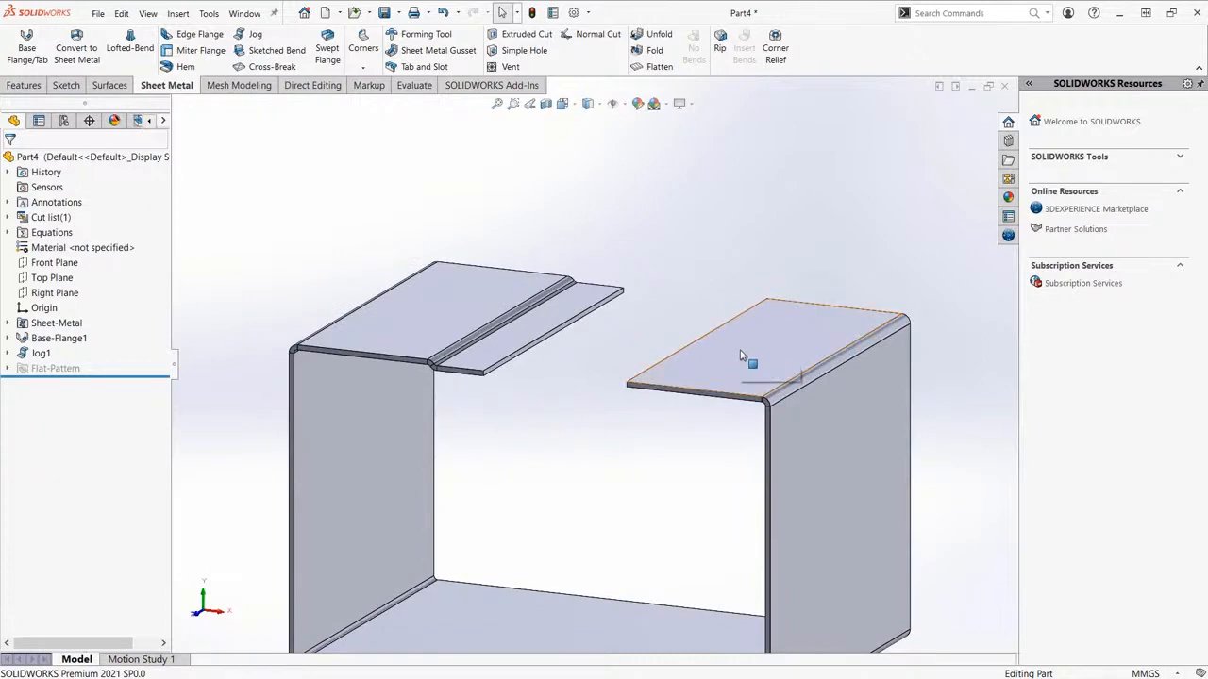
click(742, 357)
click(796, 313)
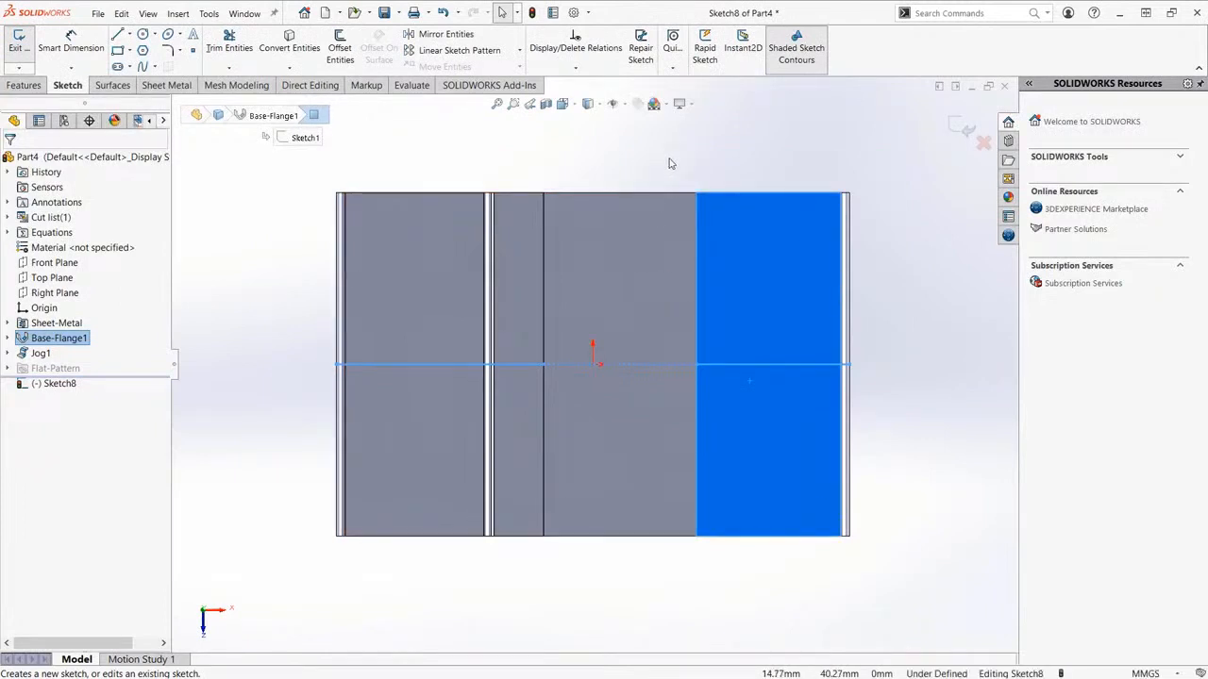
Sketch a corner rectangle spanning the gap from the right flange's inner edge corner to the opposite end of the jog's bend edge.
key(s)
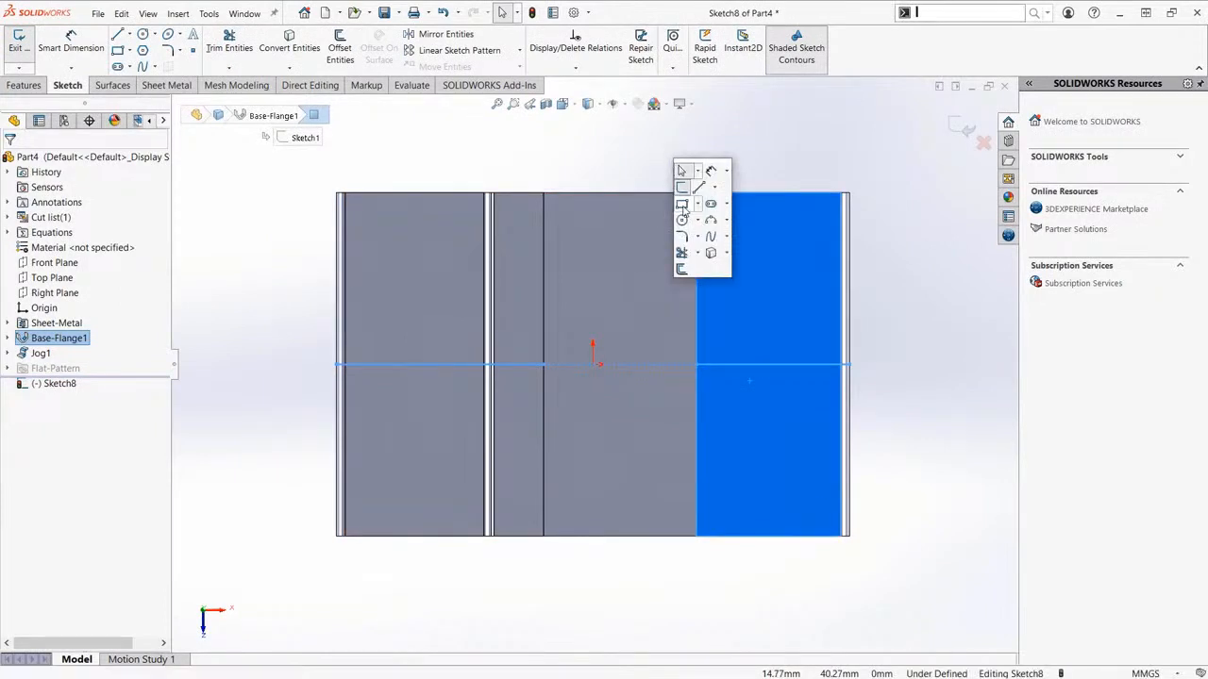
click(682, 204)
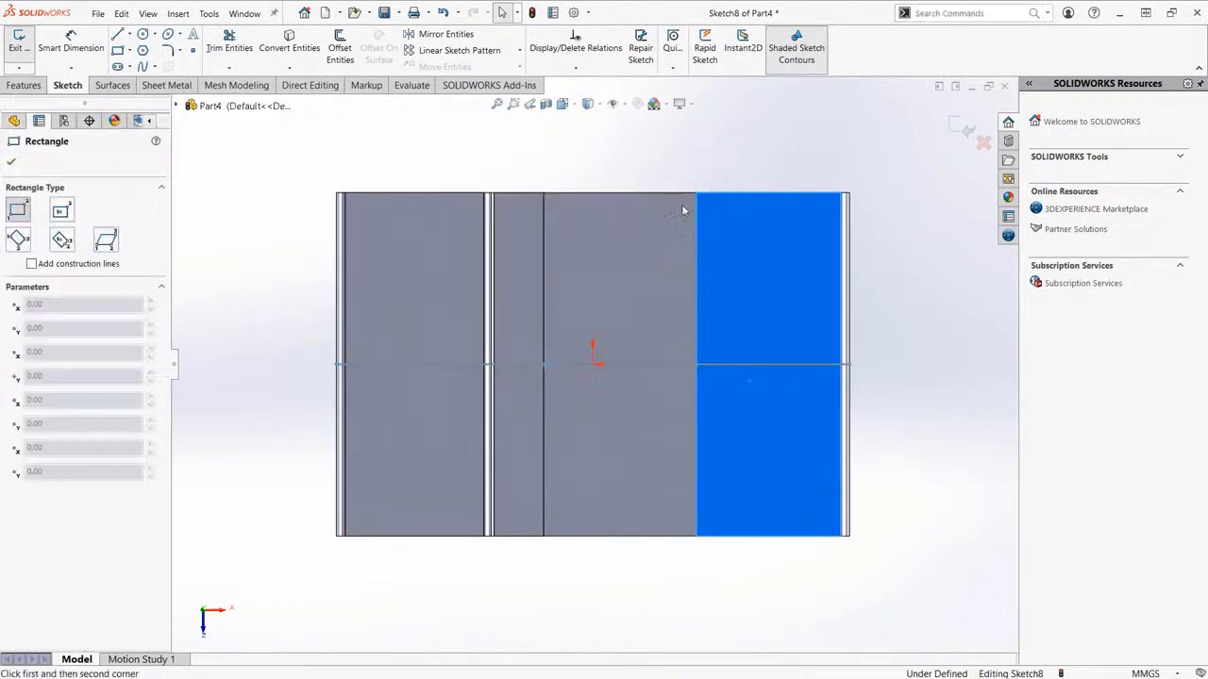
click(697, 194)
scroll(547, 444, down, 5)
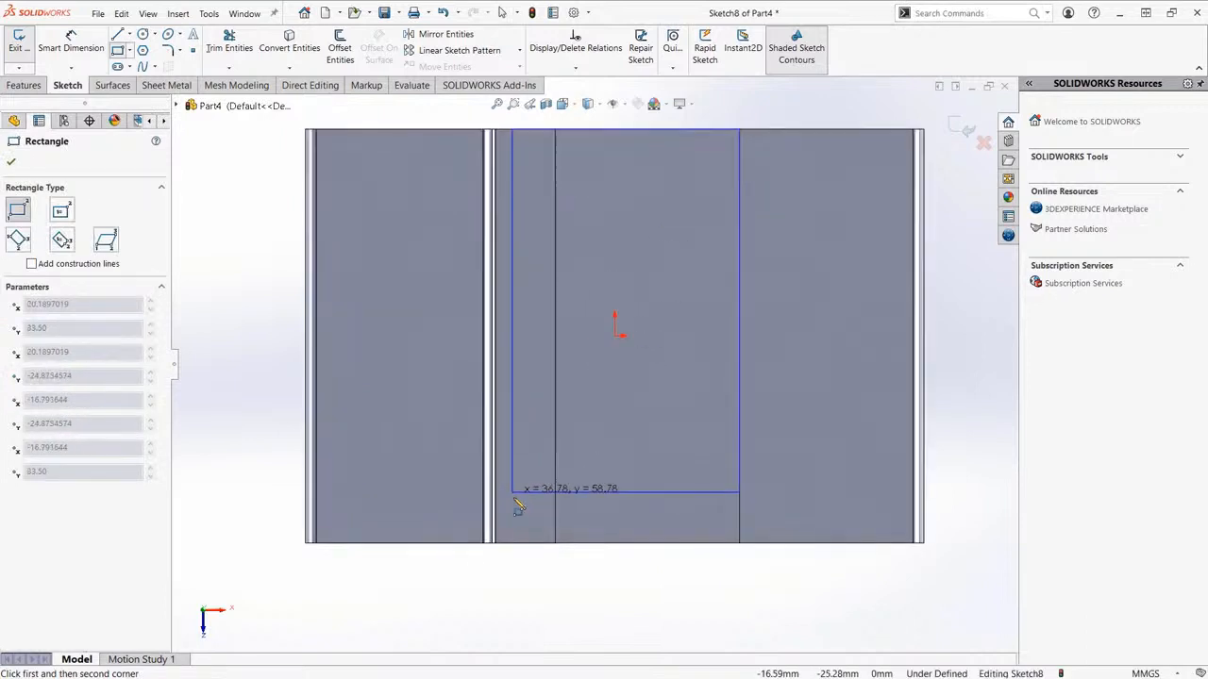
scroll(555, 462, down, 2)
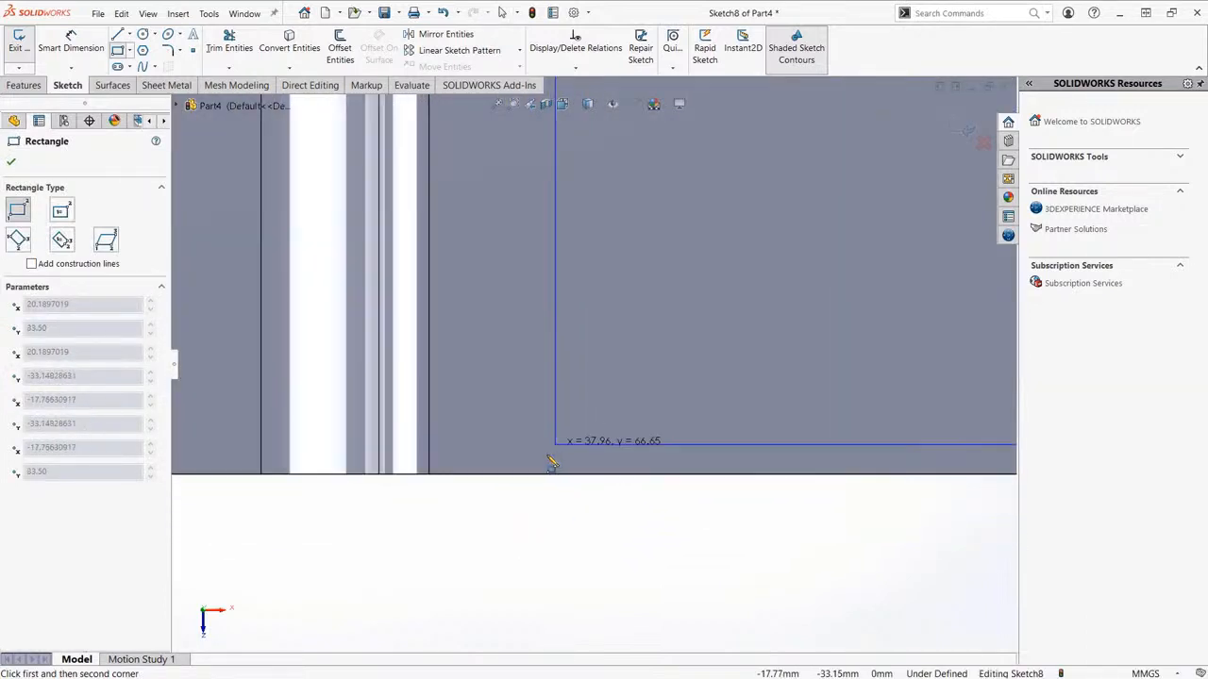
click(430, 475)
scroll(447, 482, up, 4)
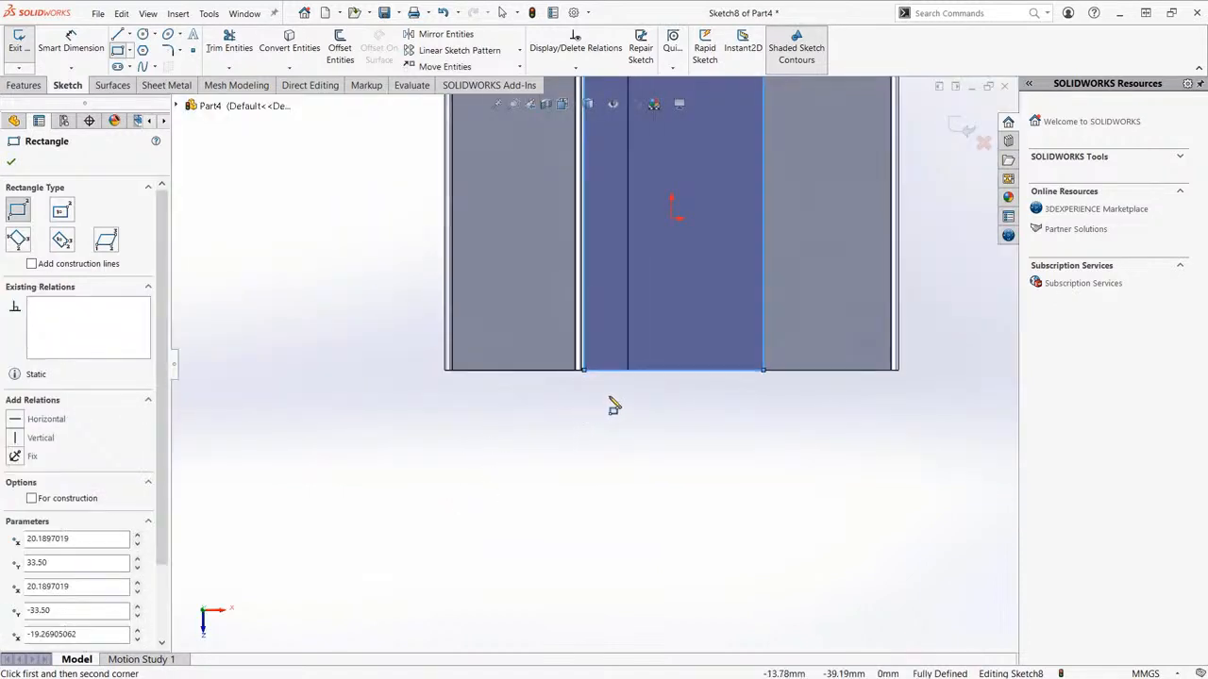
scroll(613, 406, up, 2)
click(954, 136)
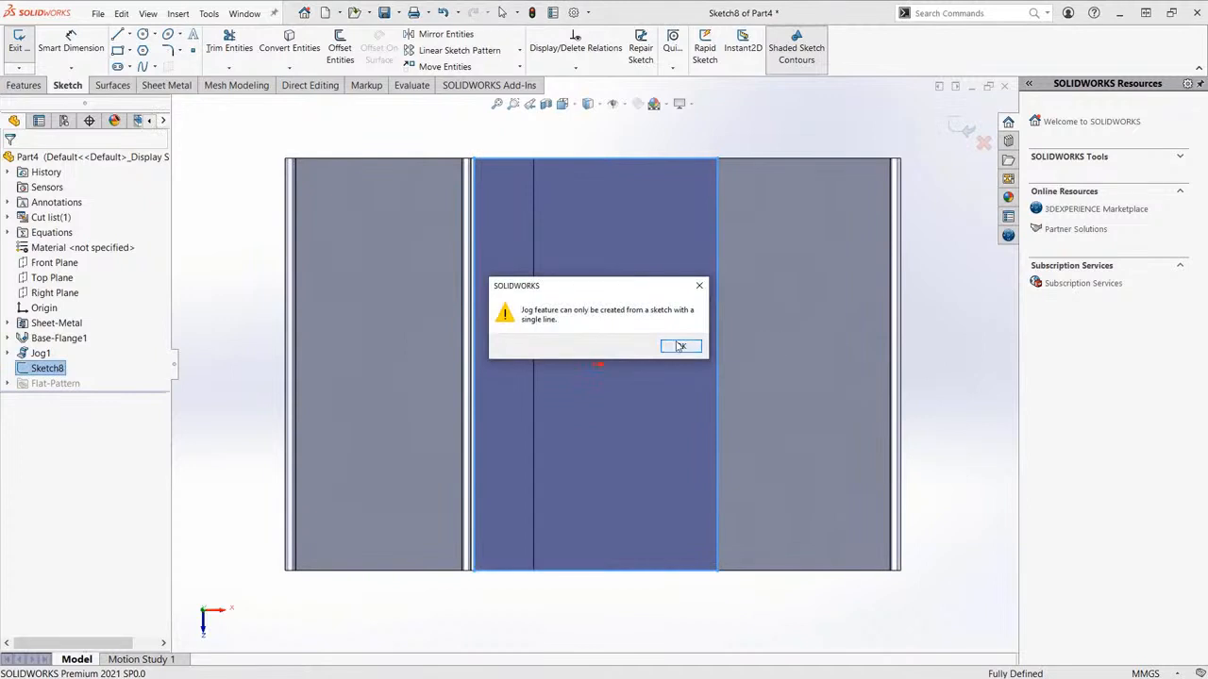
click(677, 345)
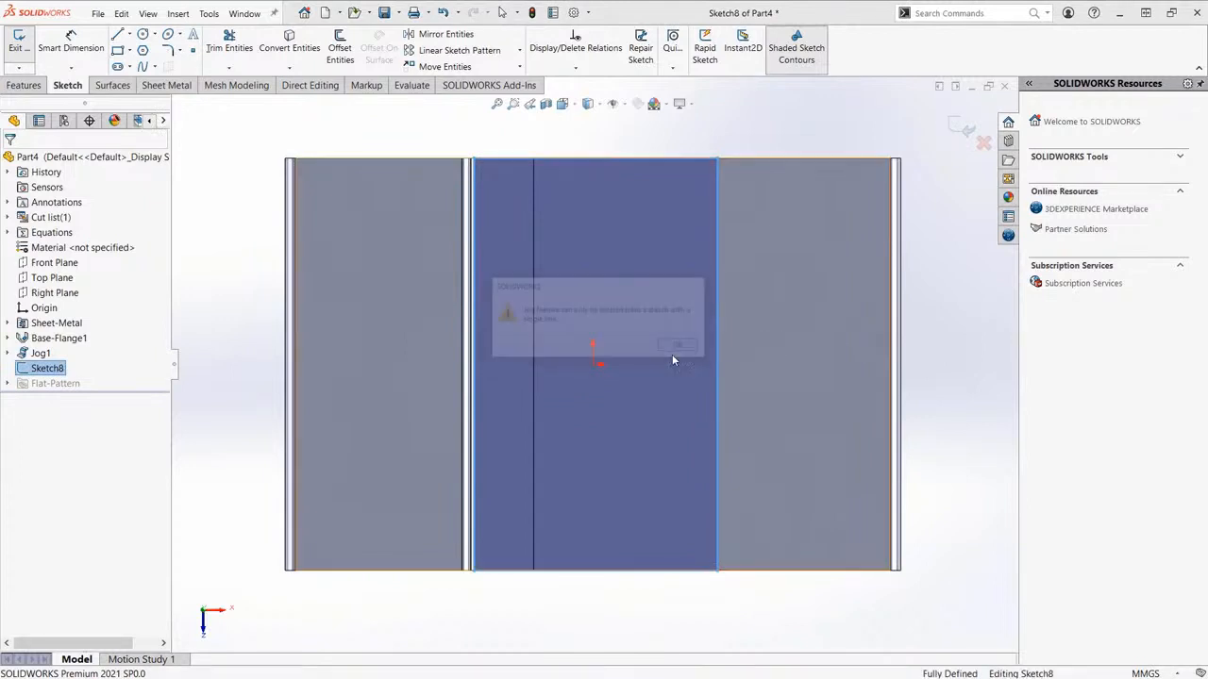
Create a Base Flange/Tab from the rectangle with Merge result on, extending the right flange over the jogged lip.
scroll(681, 376, up, 3)
ctrl+middle_drag(668, 375, 638, 435)
mouse_move(638, 435)
middle_down()
mouse_move(660, 391)
mouse_move(623, 274)
mouse_move(601, 302)
middle_up()
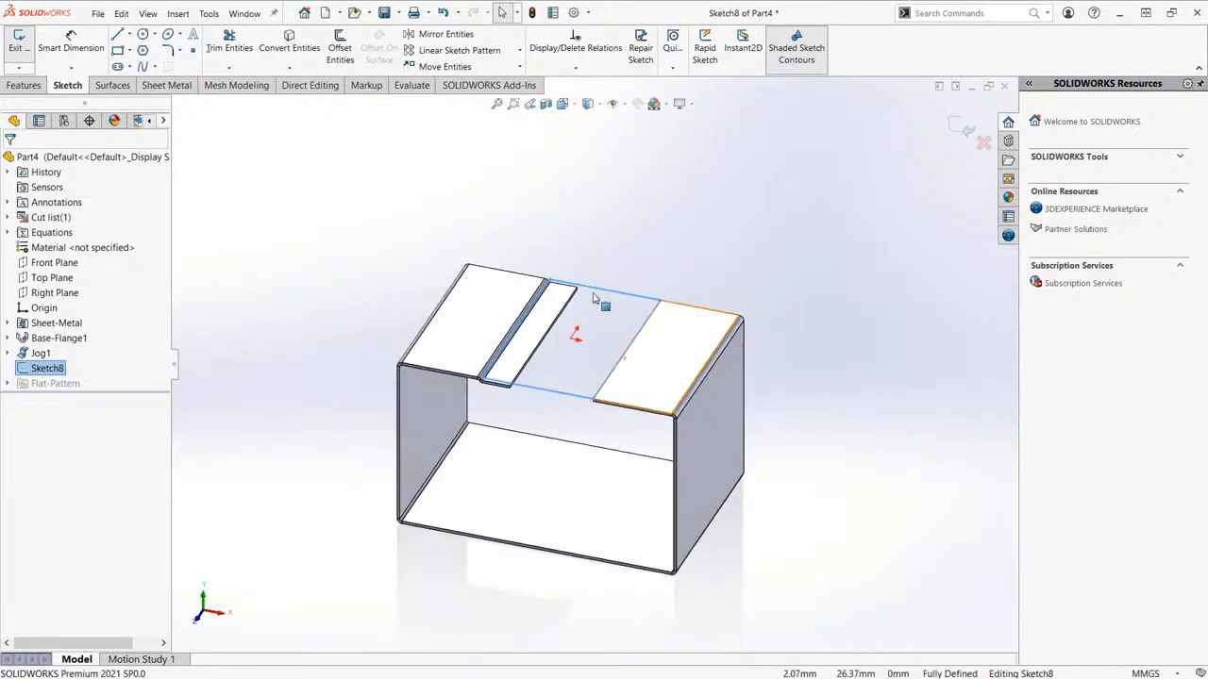
click(167, 85)
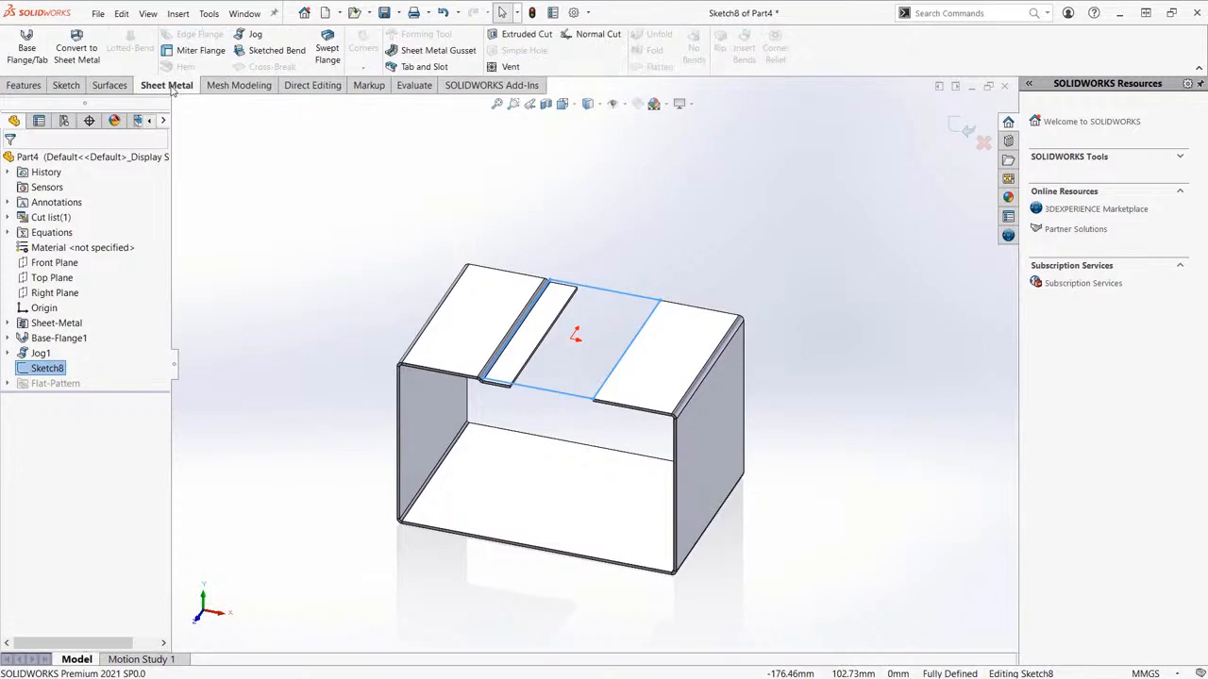
click(26, 54)
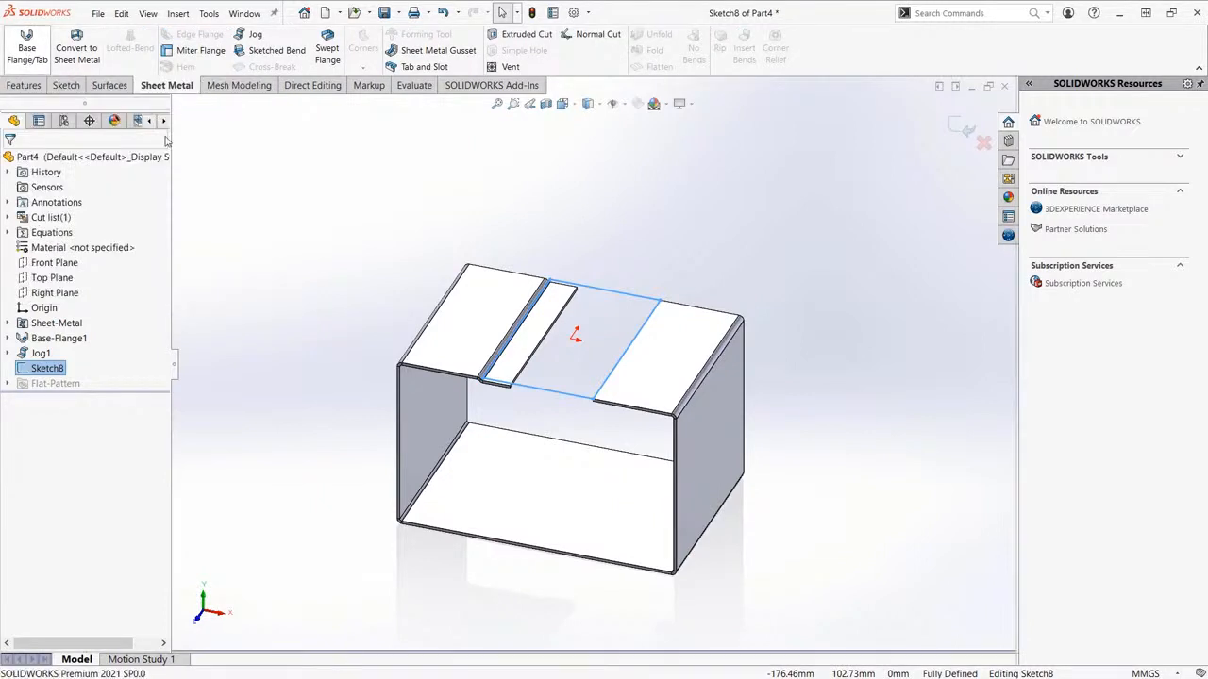
middle_drag(582, 340, 615, 244)
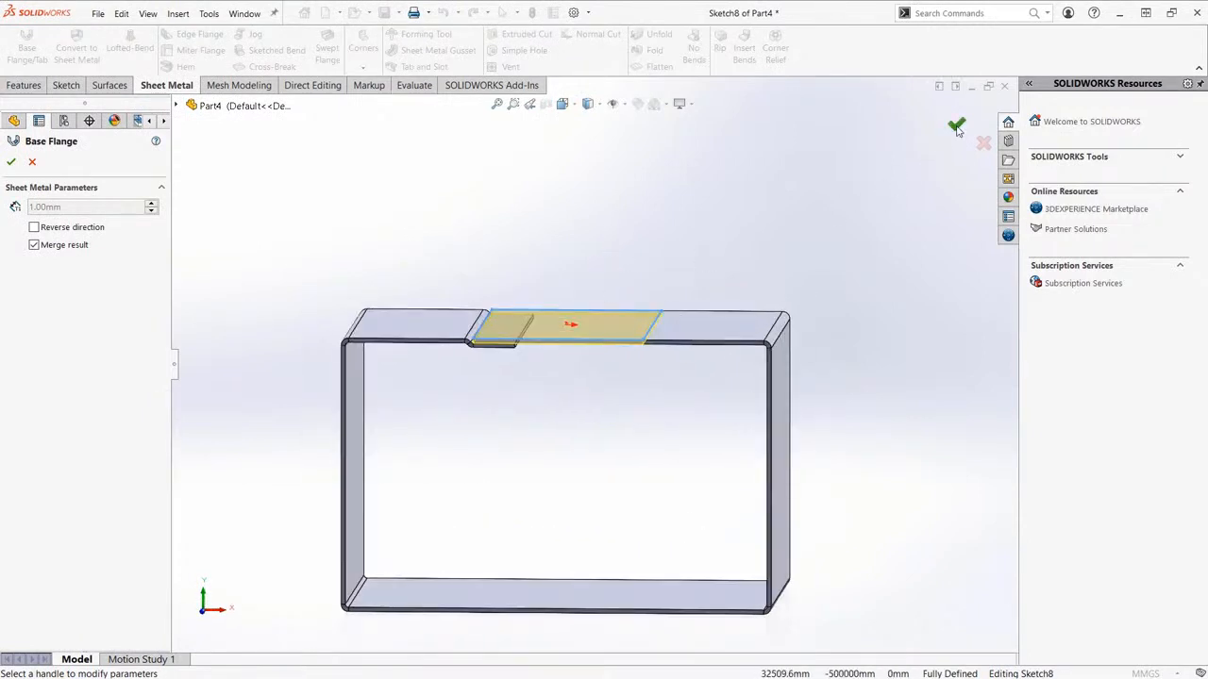
click(954, 125)
Examine how the tab overlaps the jogged lip from several angles and return to the isometric view.
scroll(580, 362, down, 2)
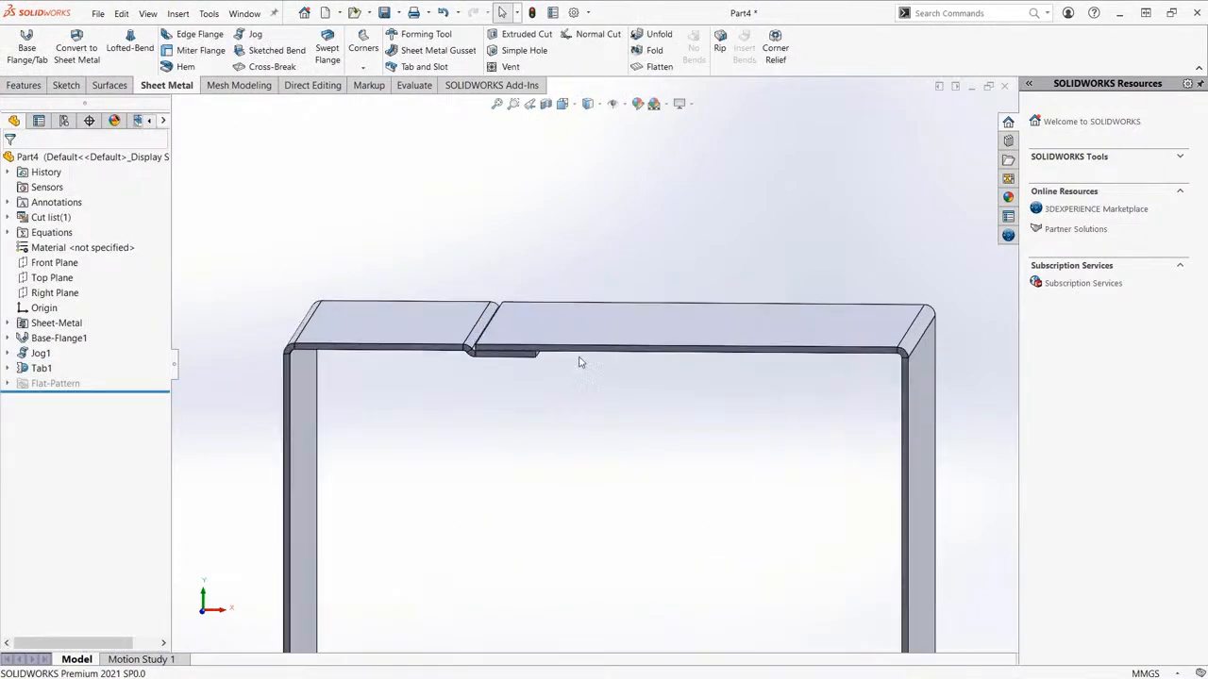
middle_drag(593, 348, 637, 345)
scroll(612, 309, down, 3)
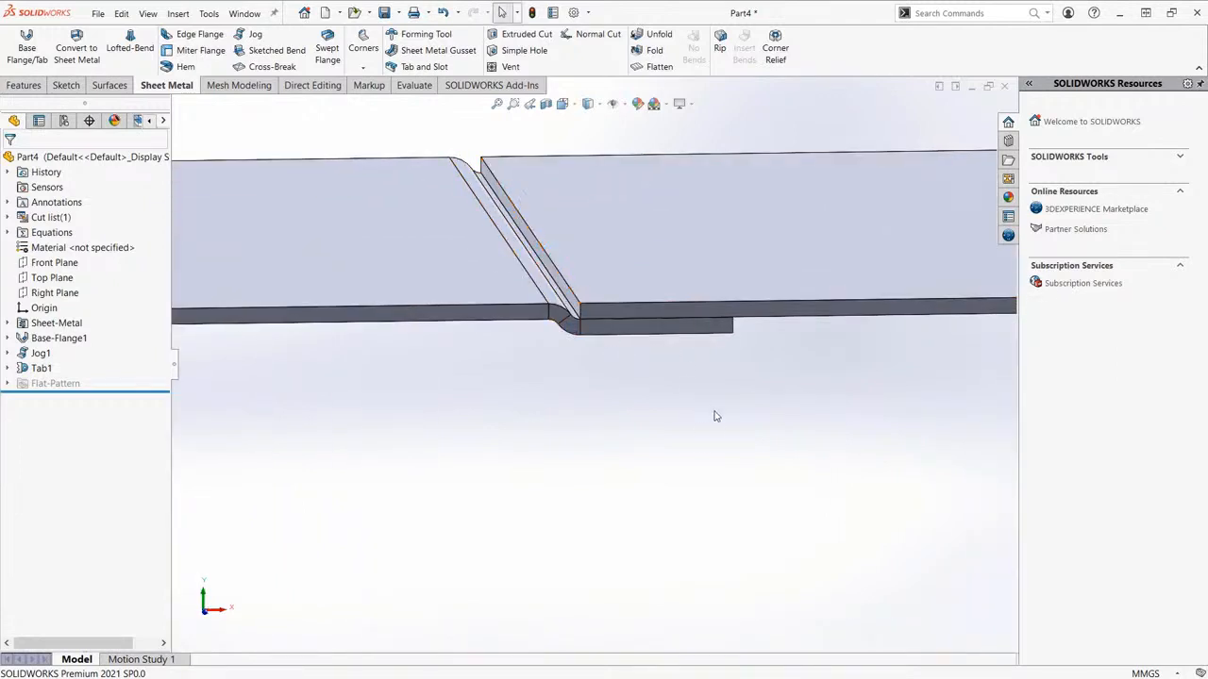
middle_drag(714, 412, 634, 398)
scroll(655, 375, up, 5)
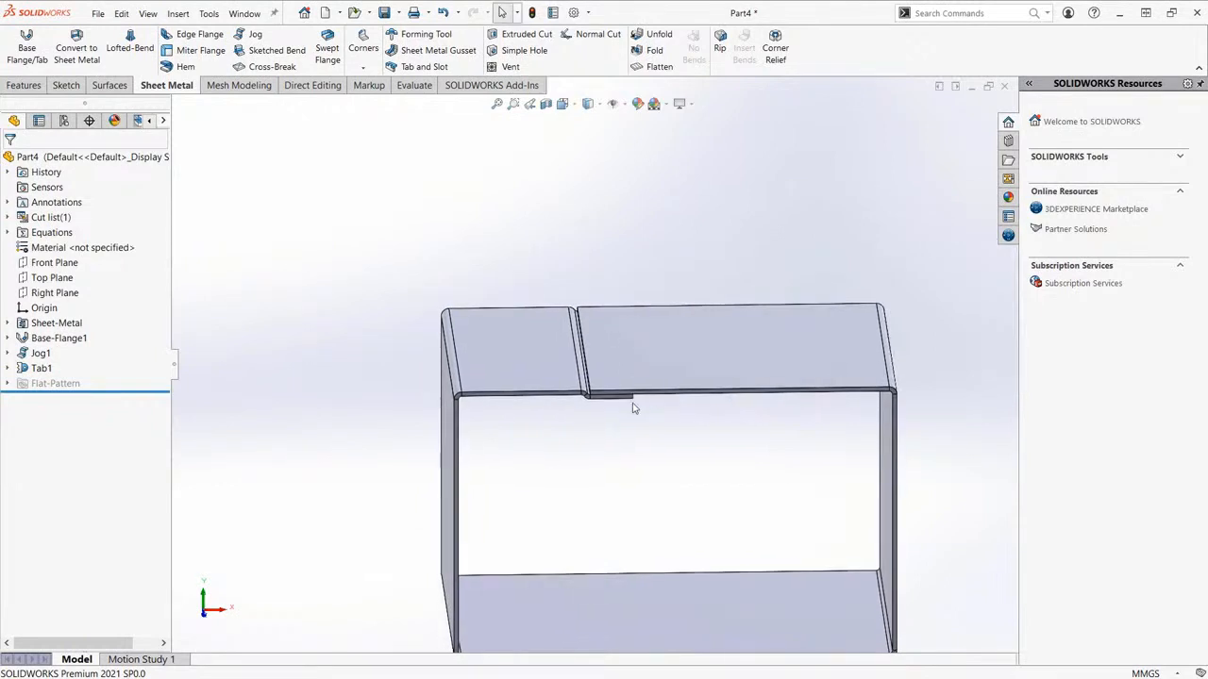
scroll(637, 451, down, 2)
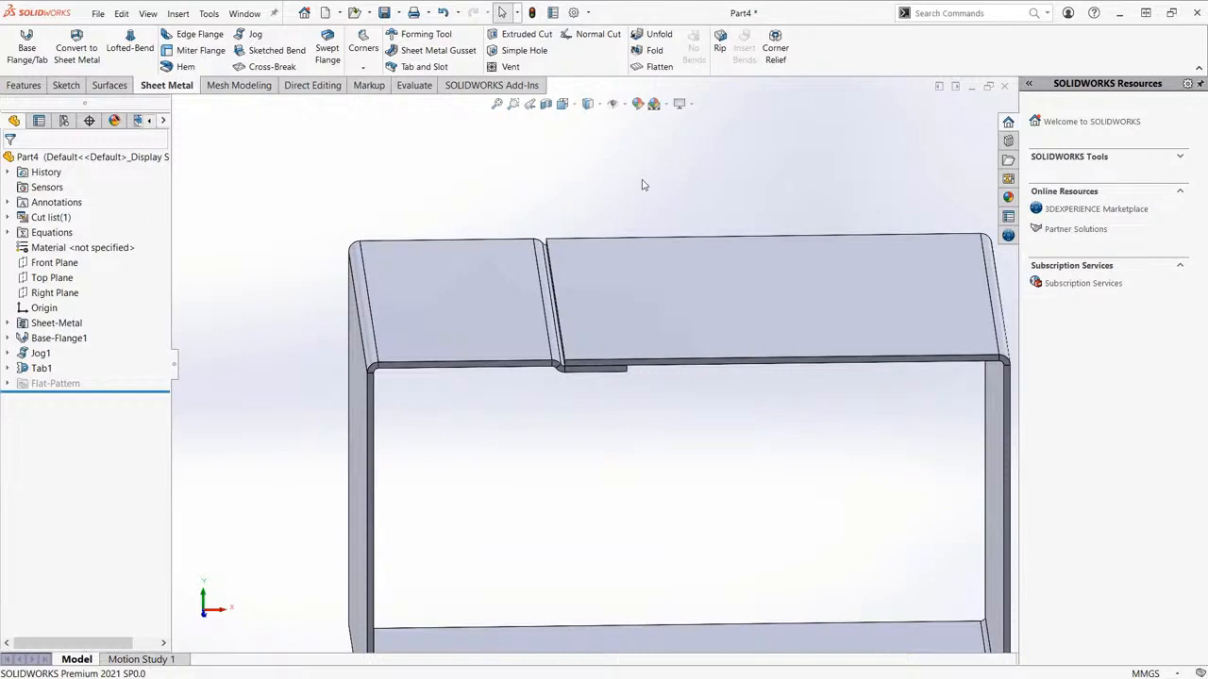
key(ctrl+7)
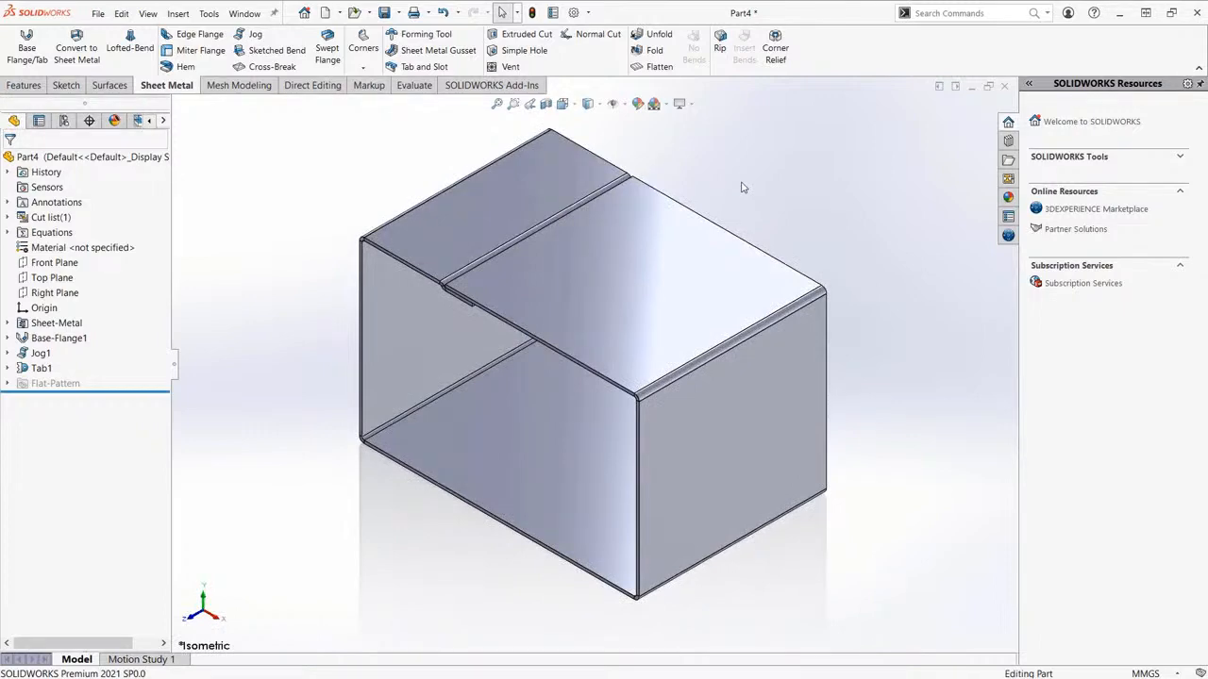
Save the part as 04 in the ForLivestream folder.
key(ctrl+s)
text(0)
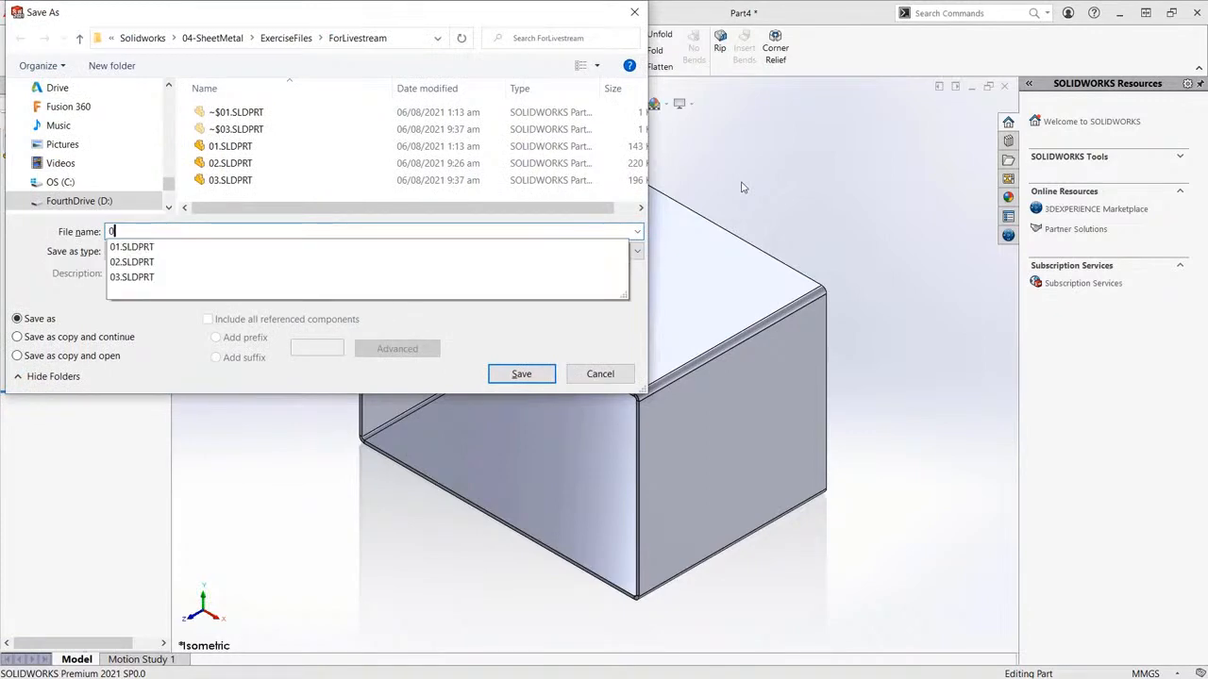
text(4)
key(Return)
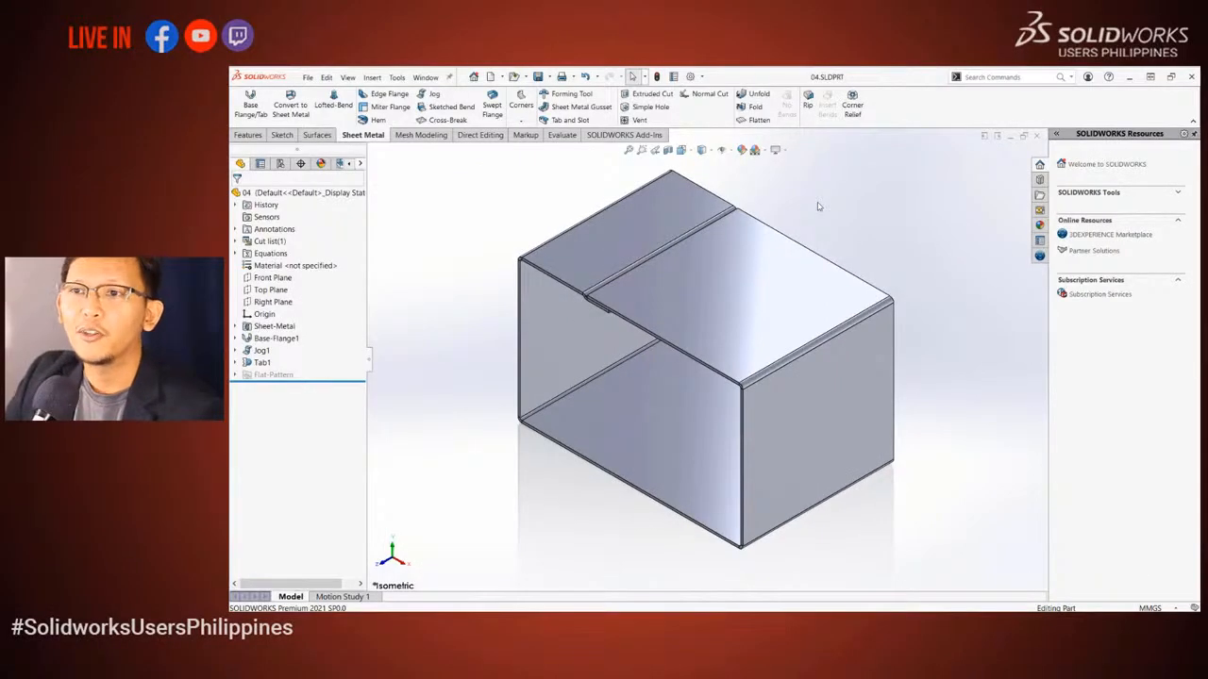
Close the open parts, including 03, and create a new part document.
key(ctrl+Tab)
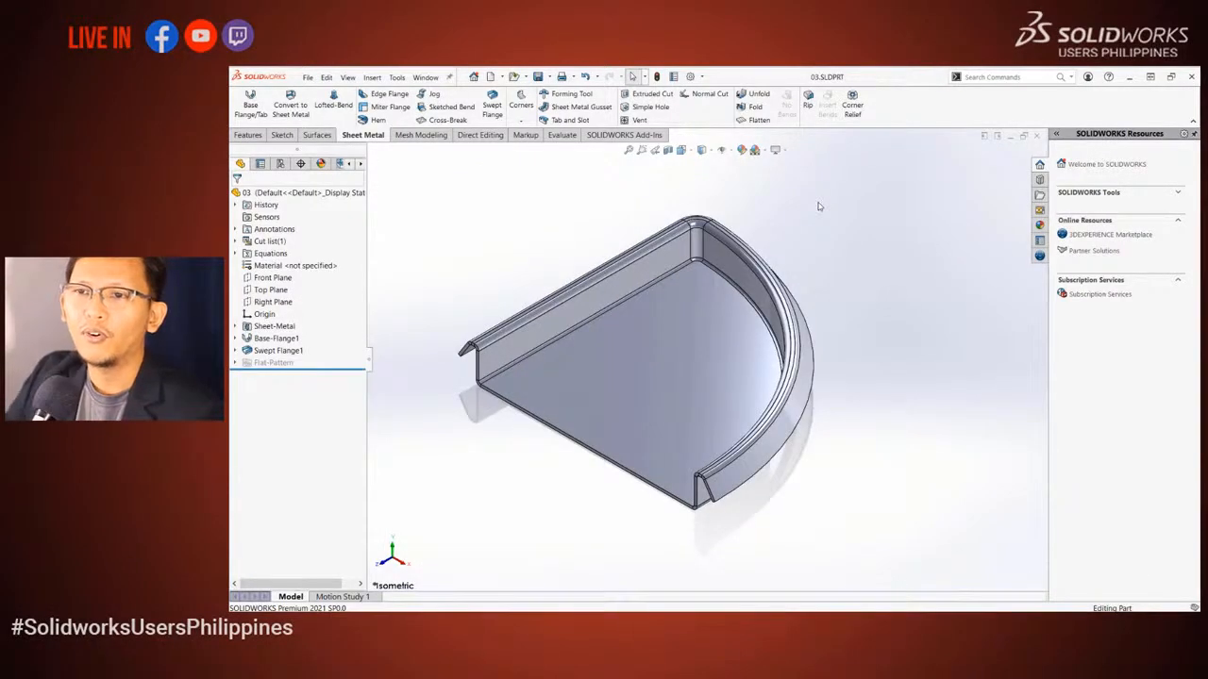
key(ctrl+w)
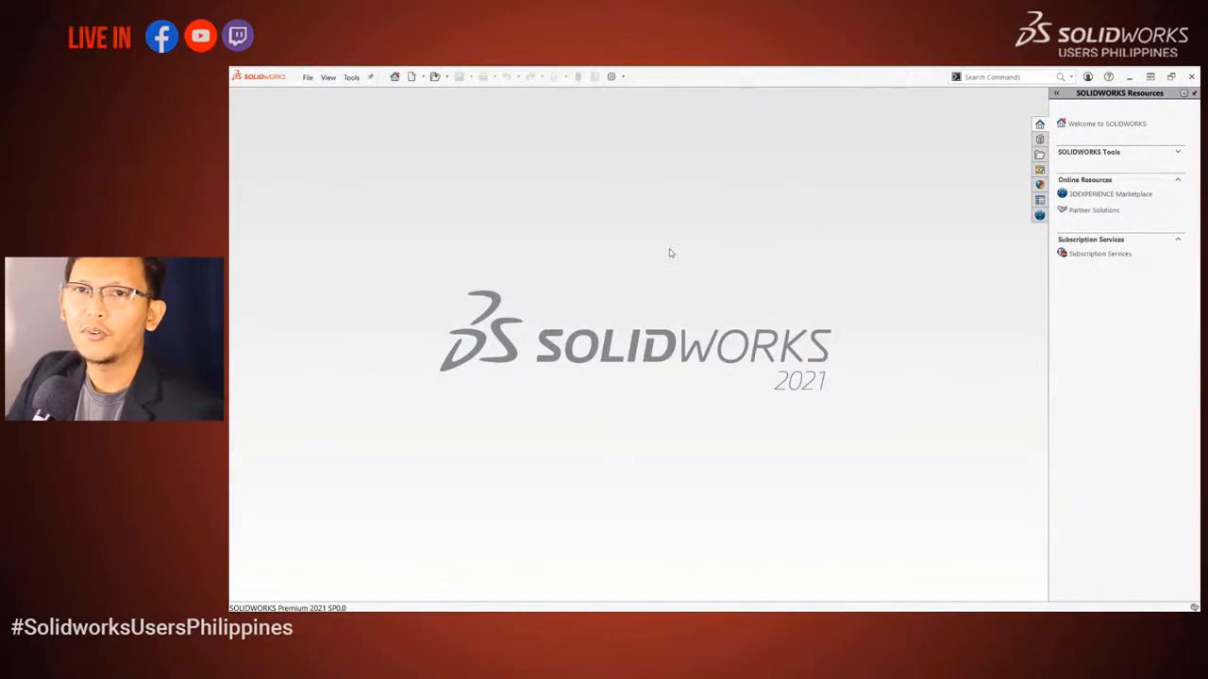
key(ctrl+n)
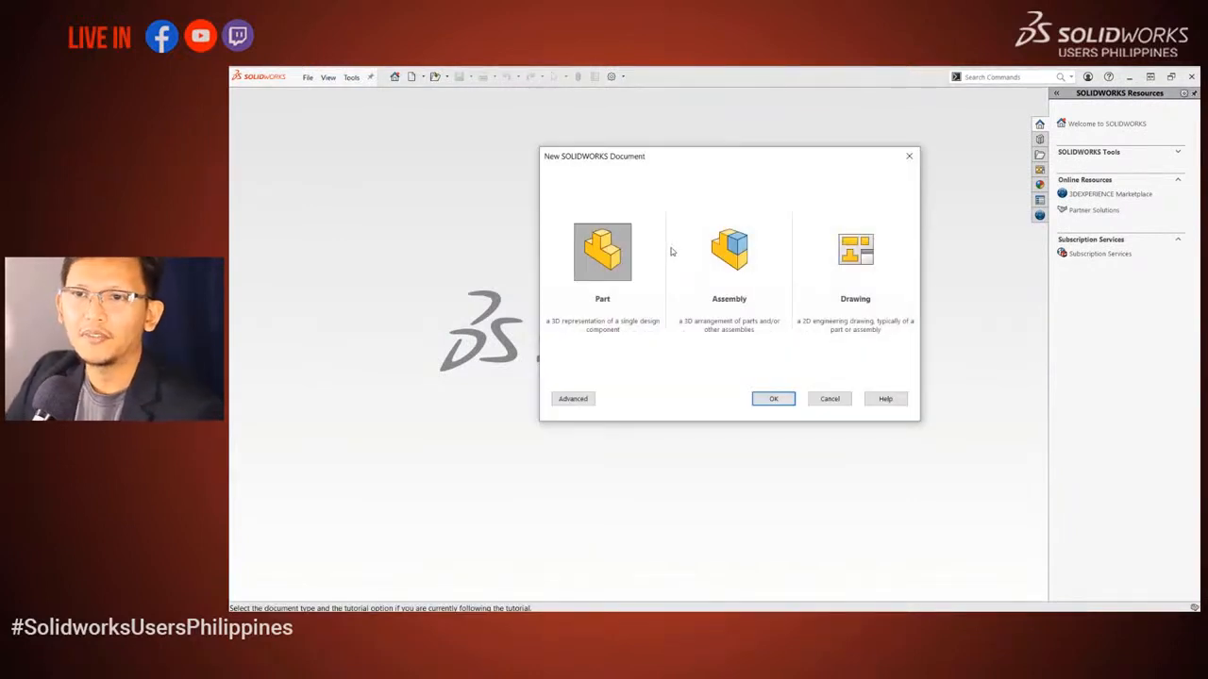
double_click(602, 251)
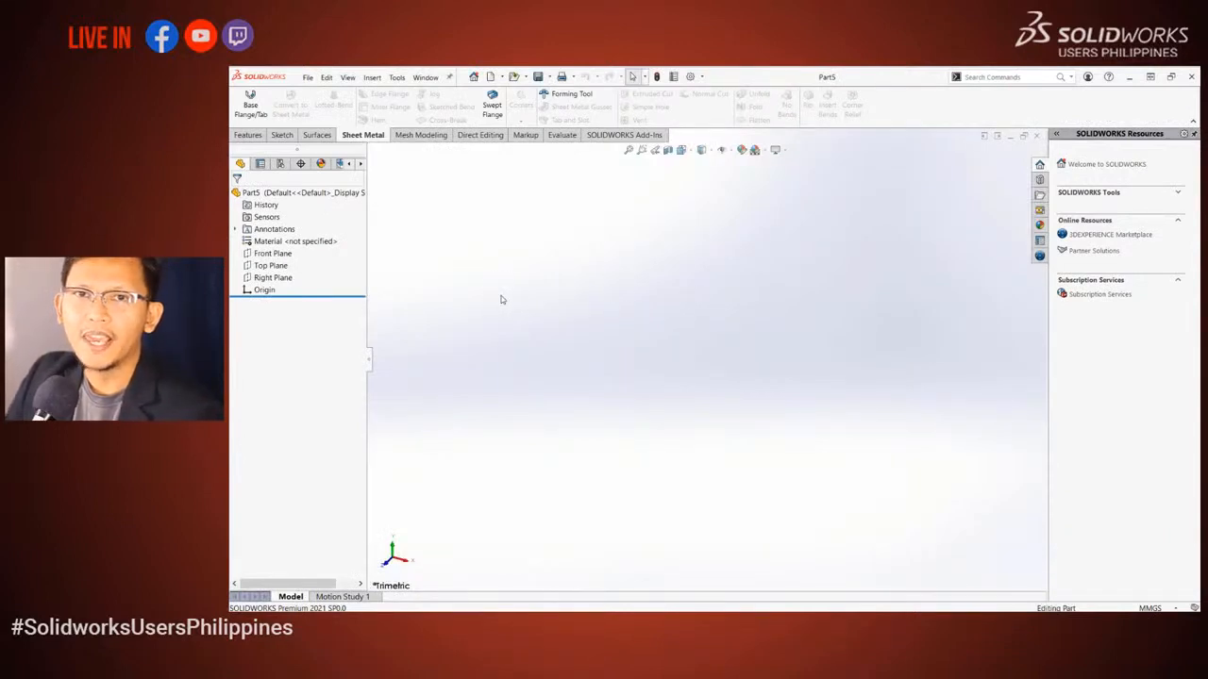
Start a sketch on the Top Plane and draw a center rectangle about 132 by 56 mm centred on the origin.
click(252, 268)
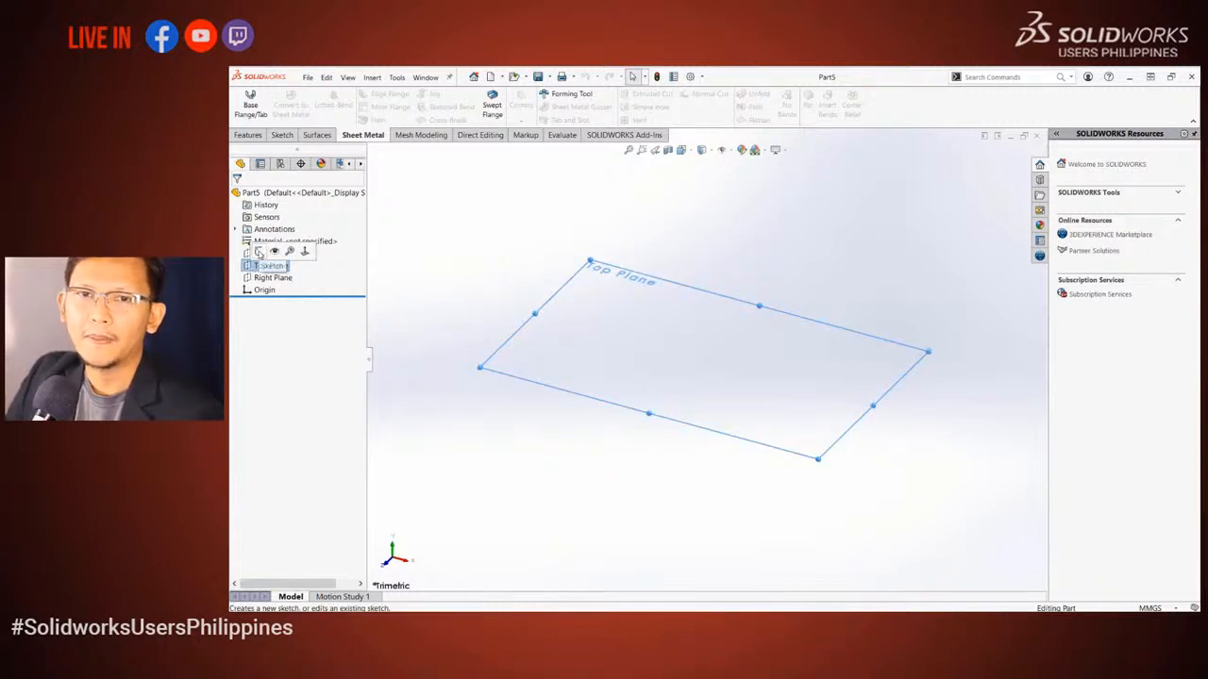
click(259, 253)
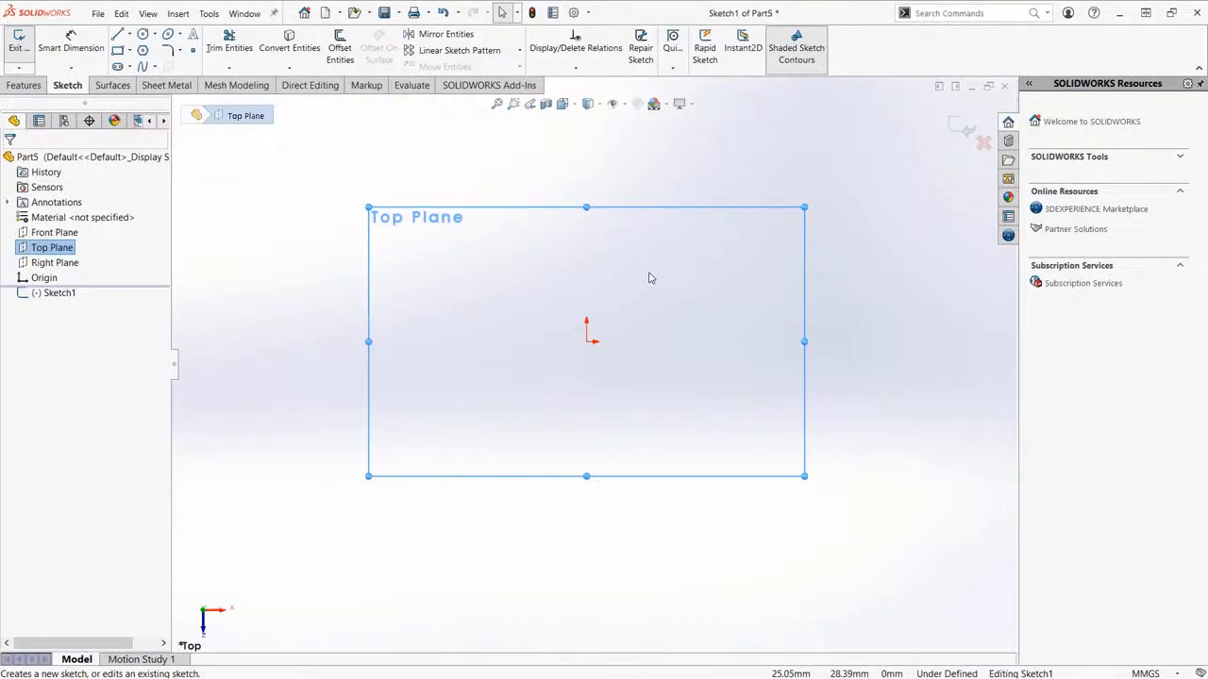
key(ctrl+F2)
click(890, 136)
key(s)
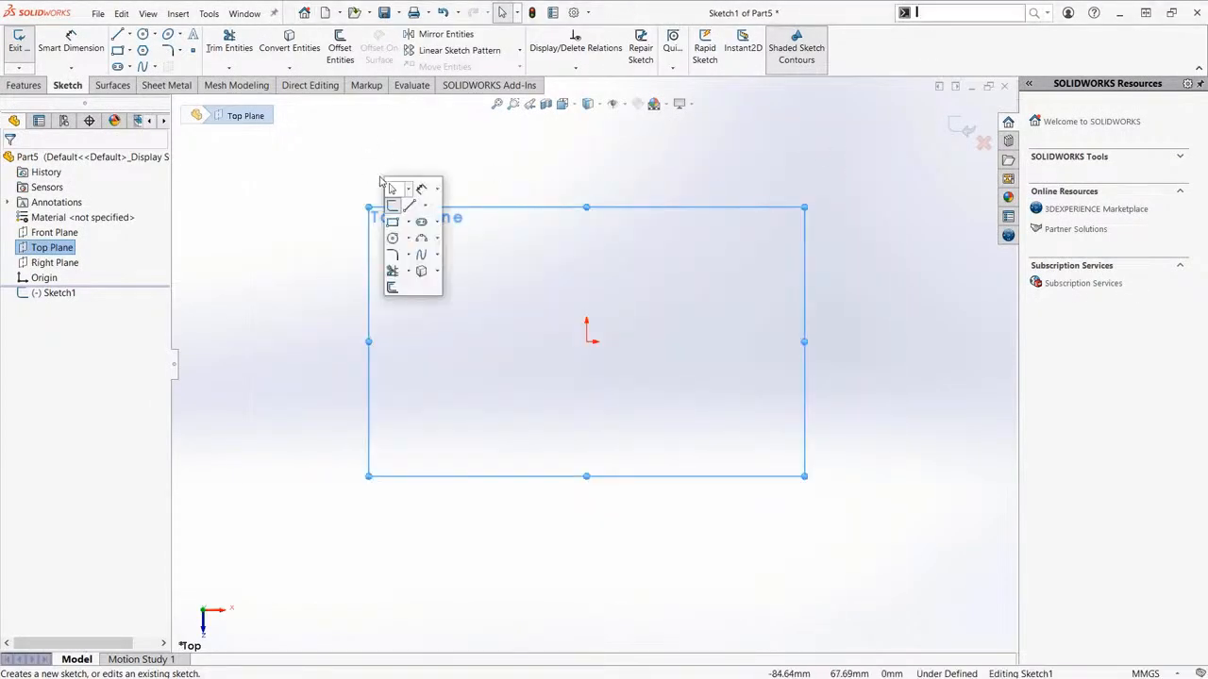
click(409, 222)
click(441, 255)
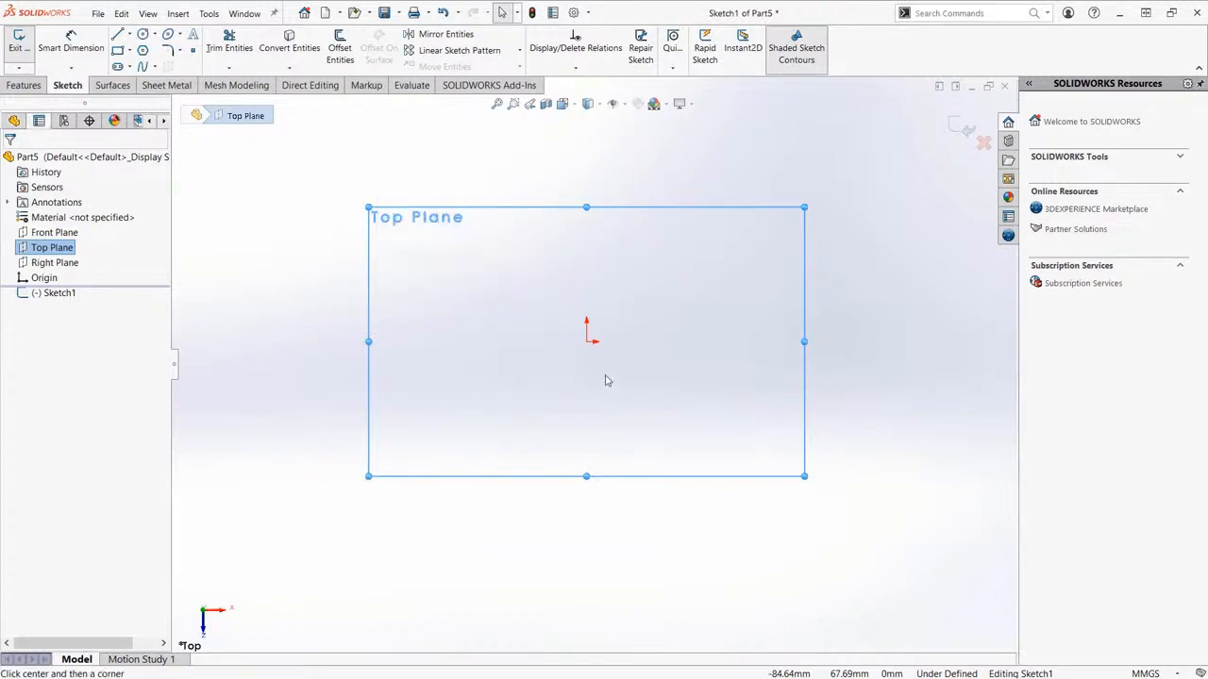
click(586, 340)
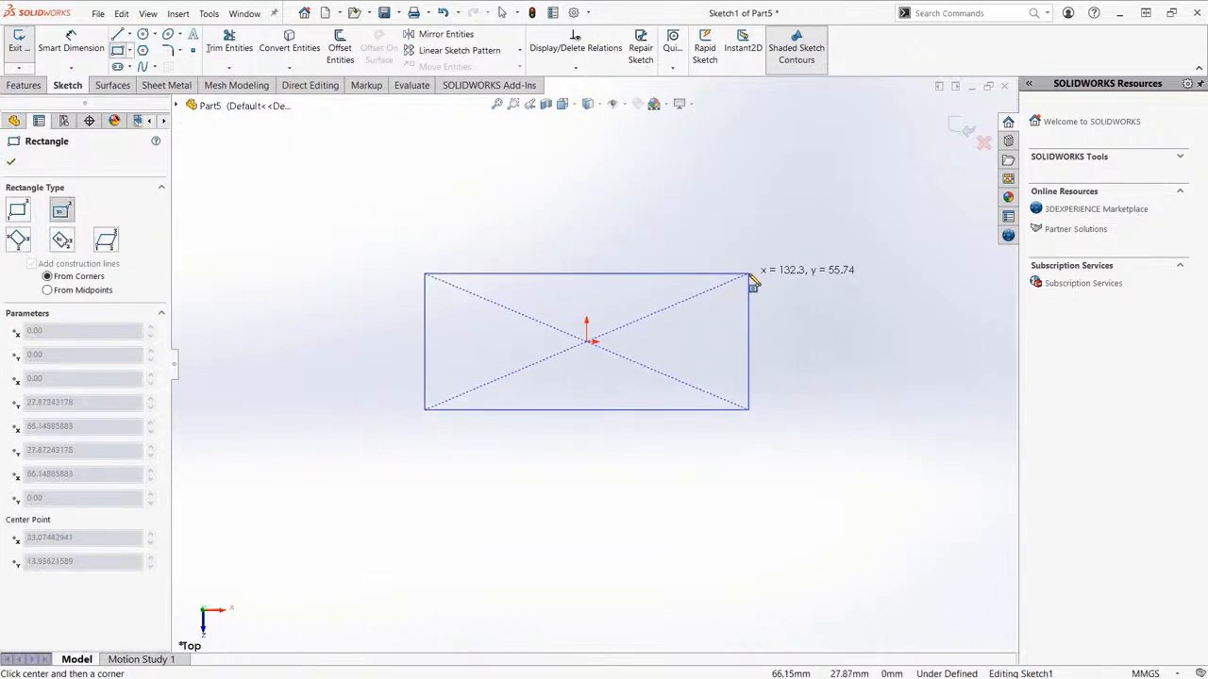
click(749, 276)
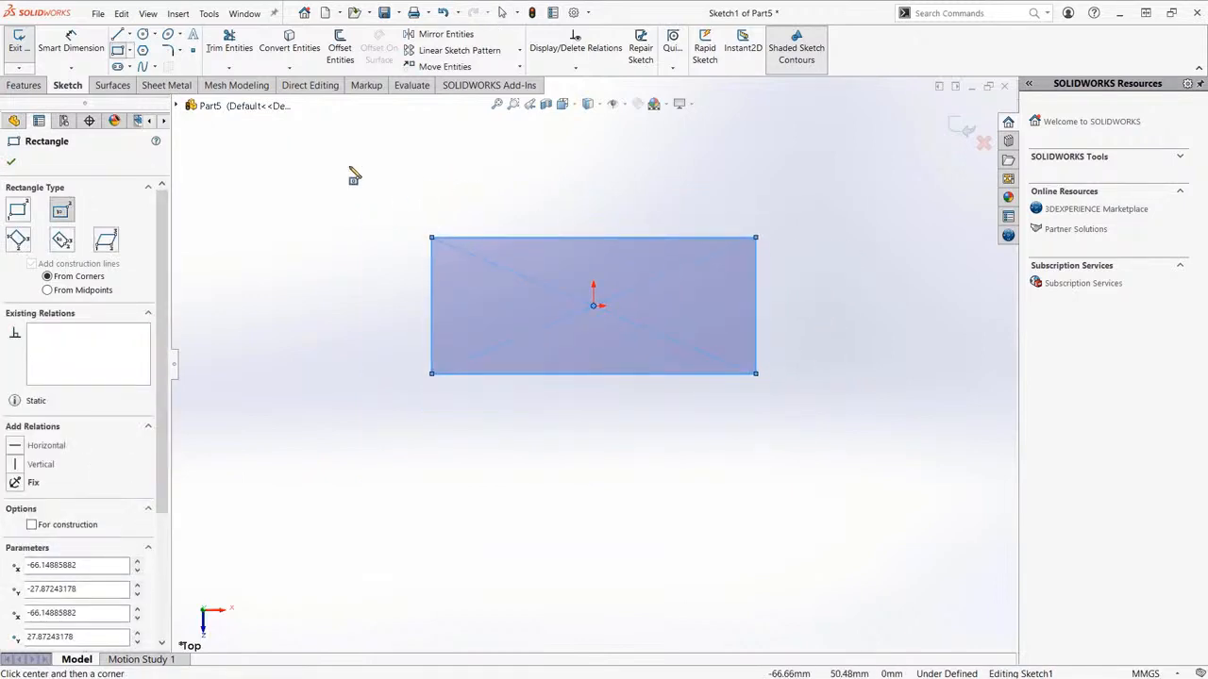
Sketch a corner rectangle about 41 mm wide and 66 mm long extending down from the large rectangle's lower edge.
key(s)
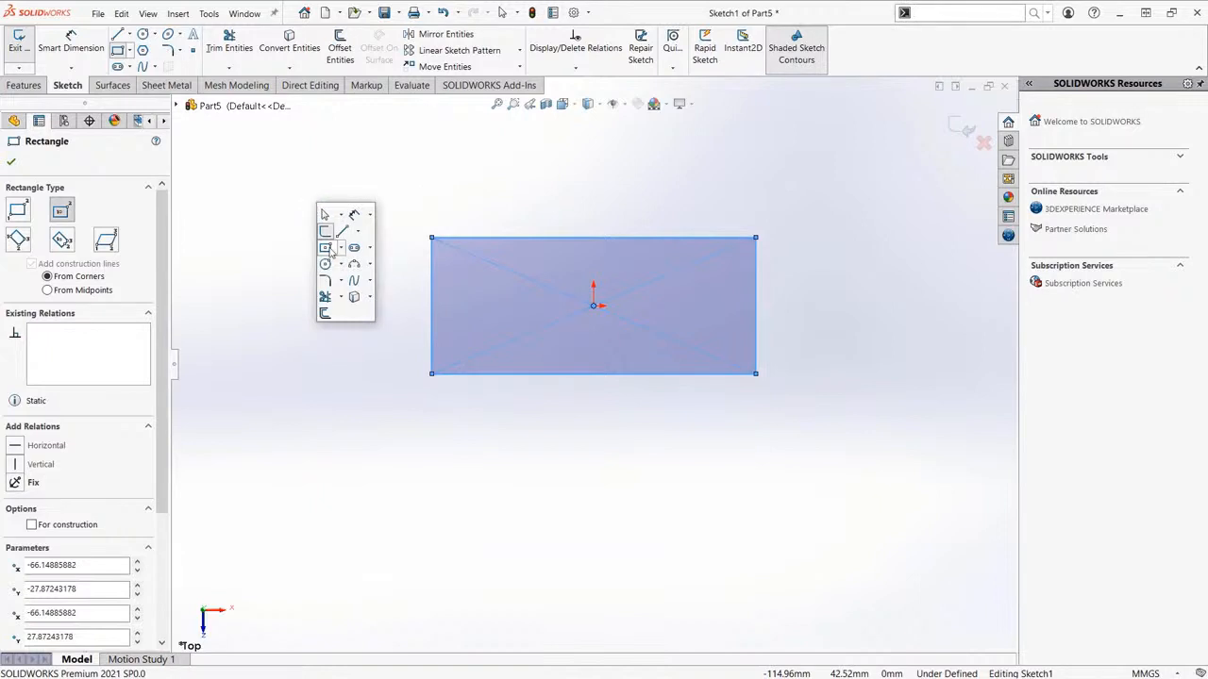
click(343, 249)
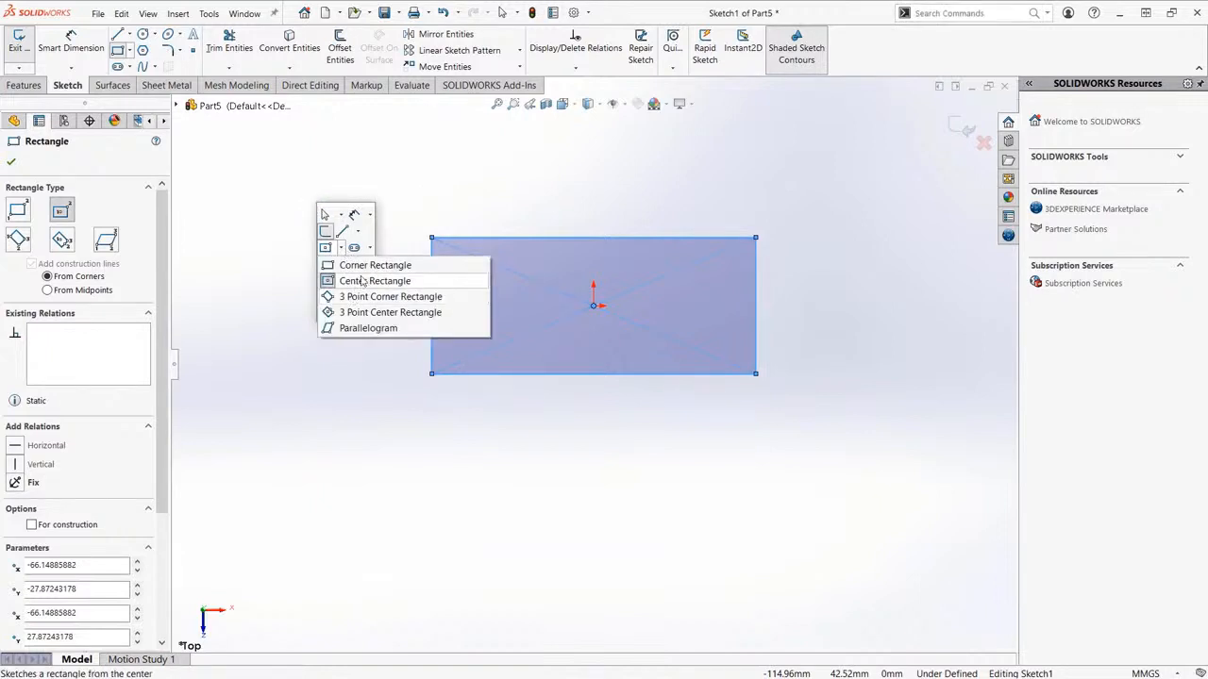
click(368, 267)
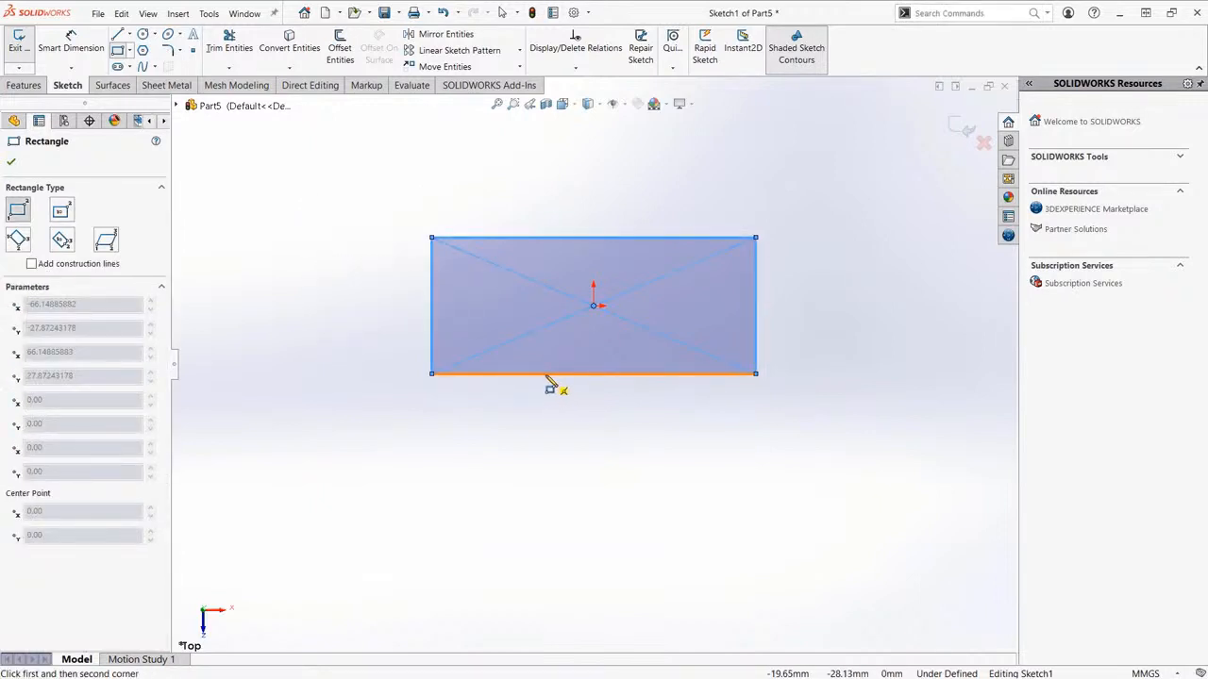
click(545, 375)
click(649, 538)
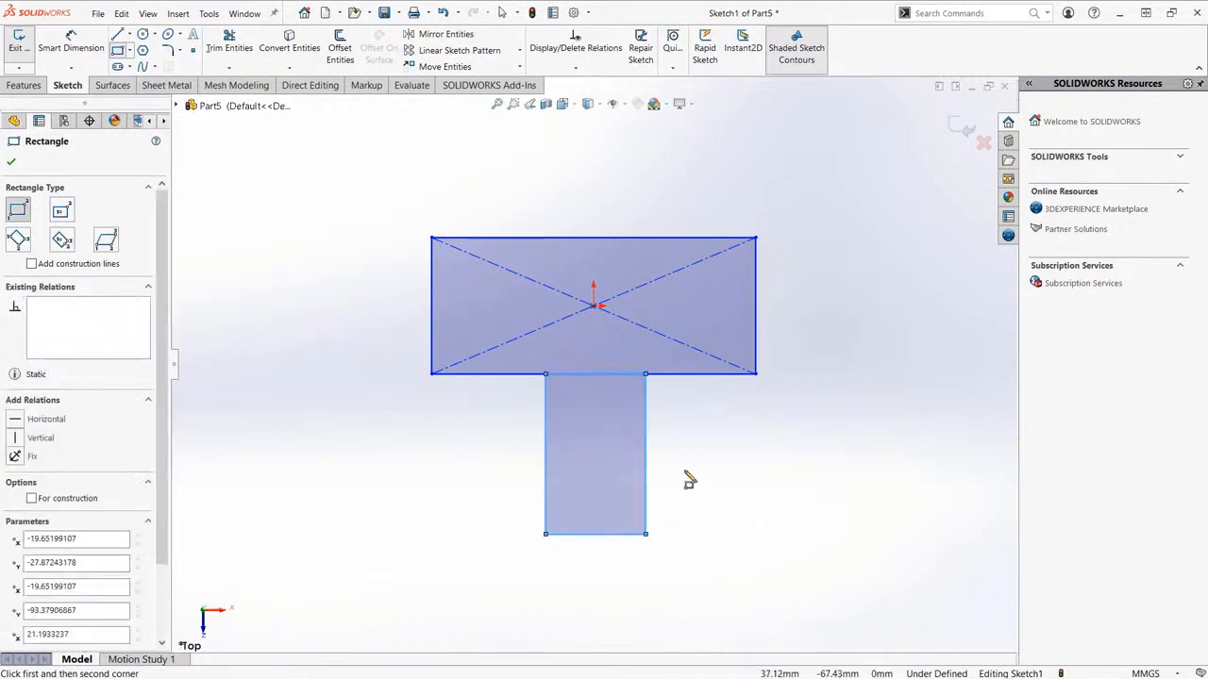
Trim the shared line between the two rectangles to form one T-shaped outline and exit the sketch.
mouse_move(686, 480)
middle_down()
mouse_move(729, 430)
mouse_move(704, 443)
middle_up()
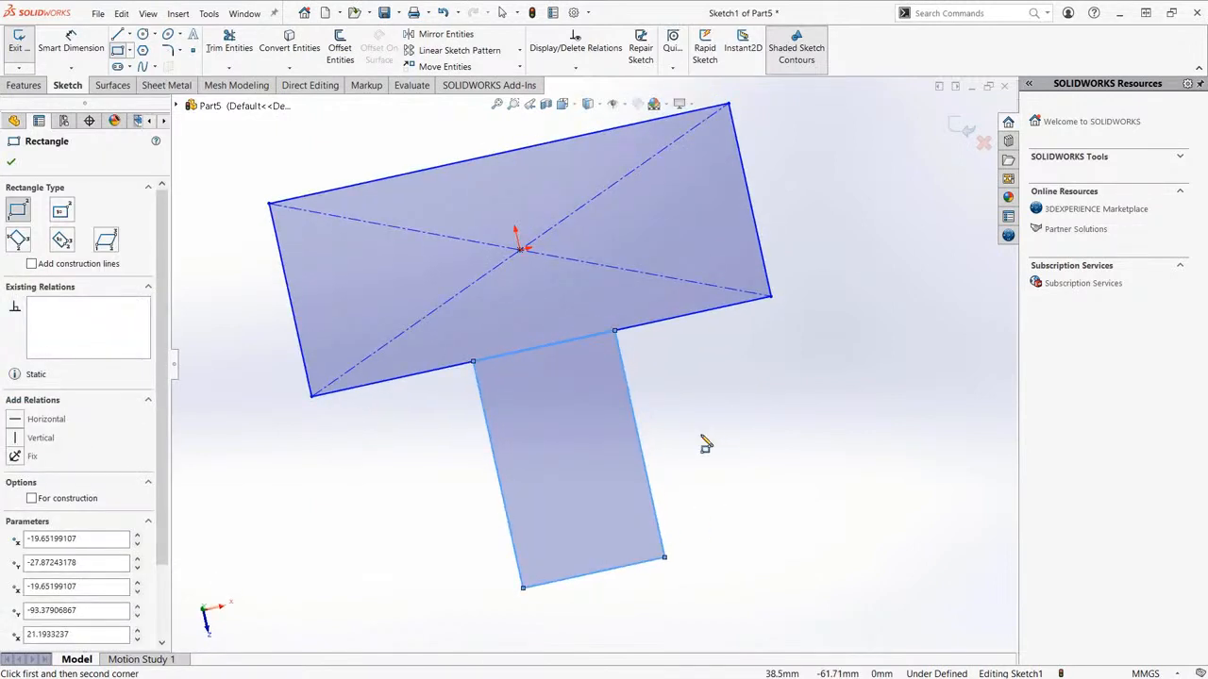
key(ctrl+8)
key(s)
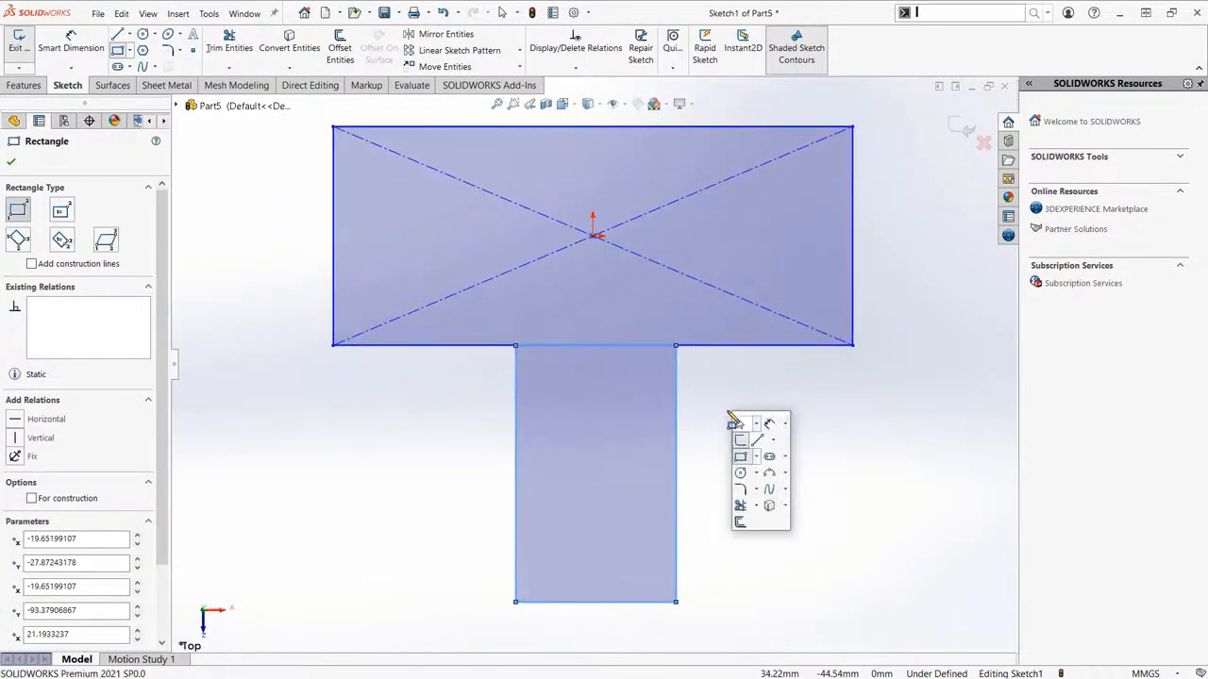
click(740, 504)
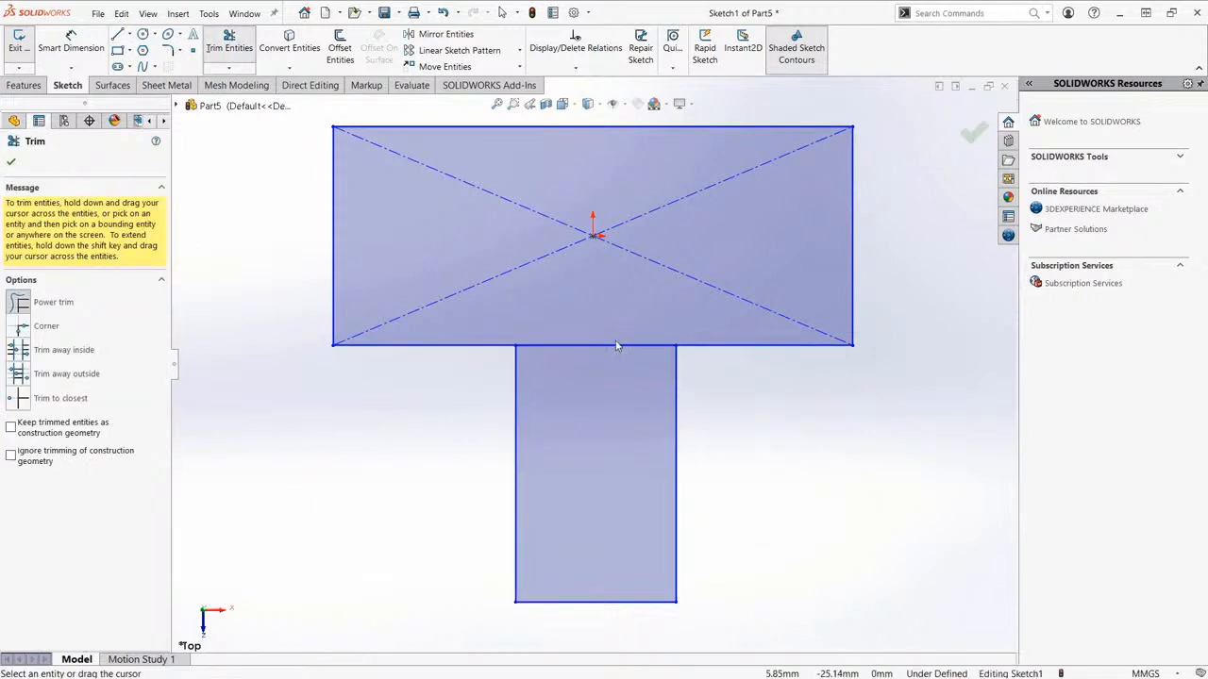
click(615, 345)
scroll(680, 328, up, 3)
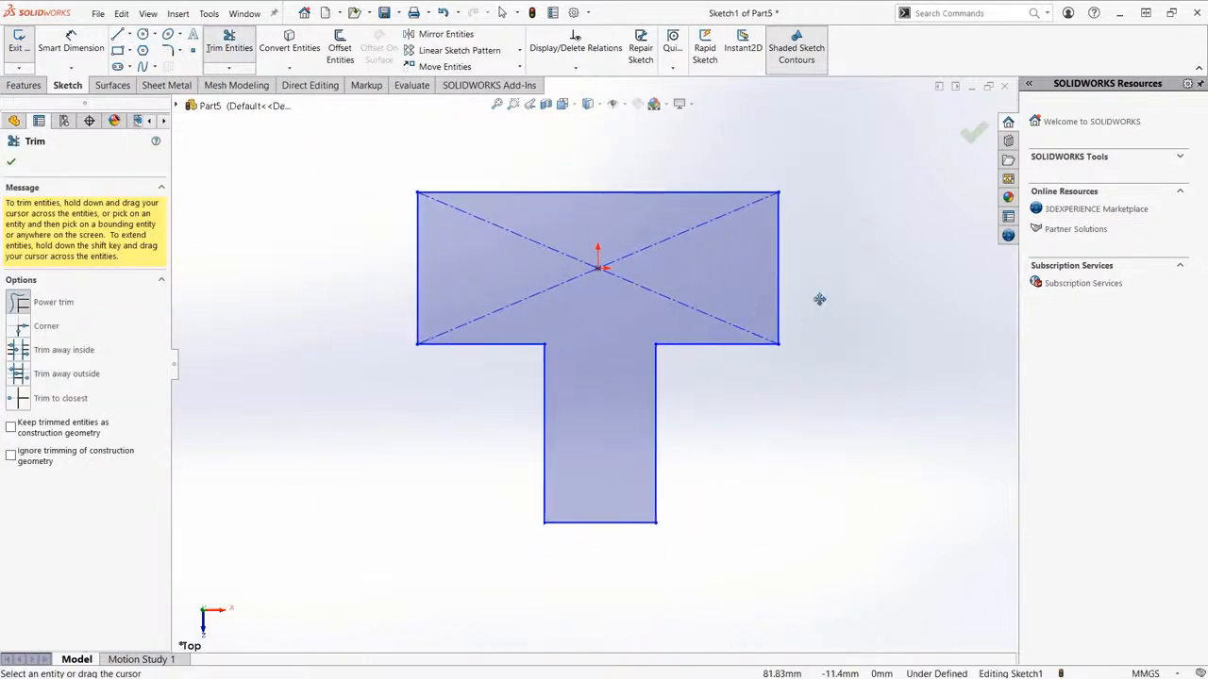
click(972, 132)
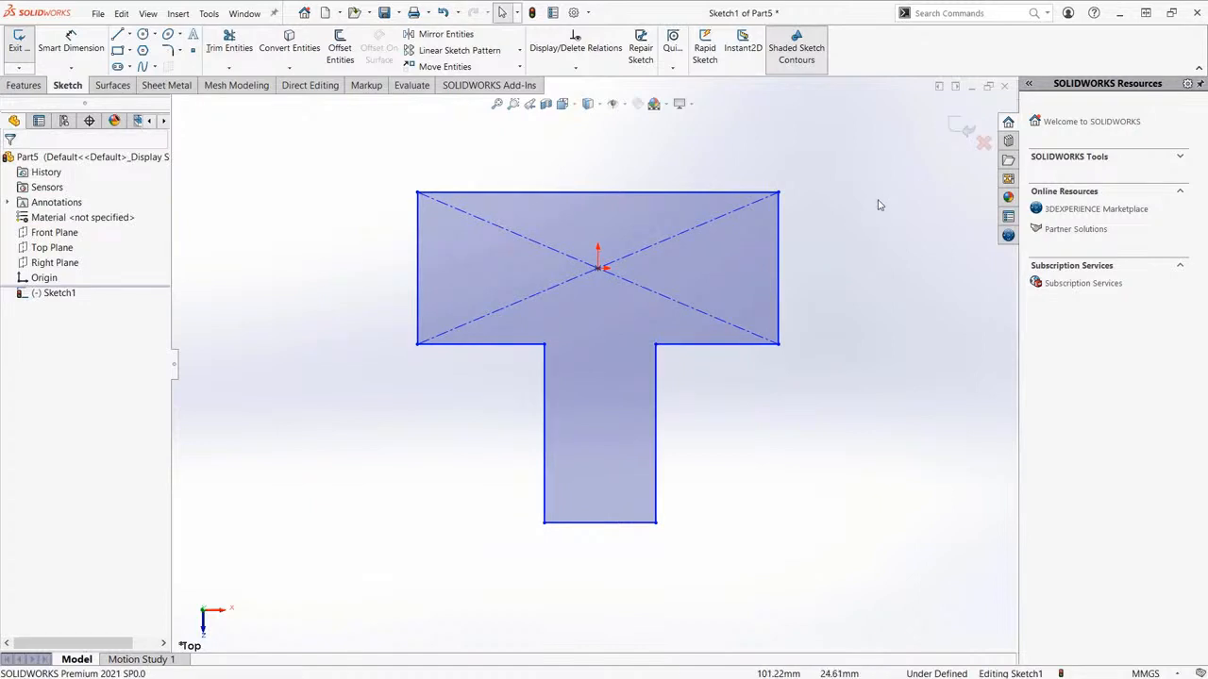
click(964, 130)
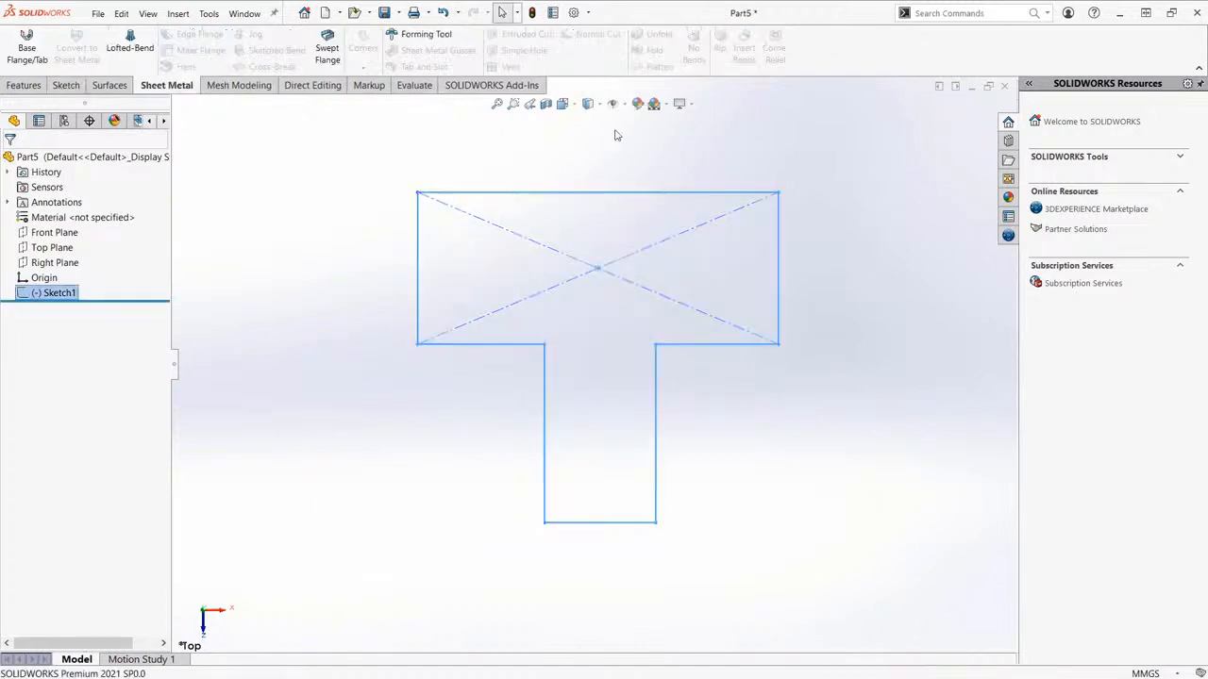
Create a Base Flange from the T-shaped sketch with a thickness of 1 mm.
click(615, 135)
key(ctrl+7)
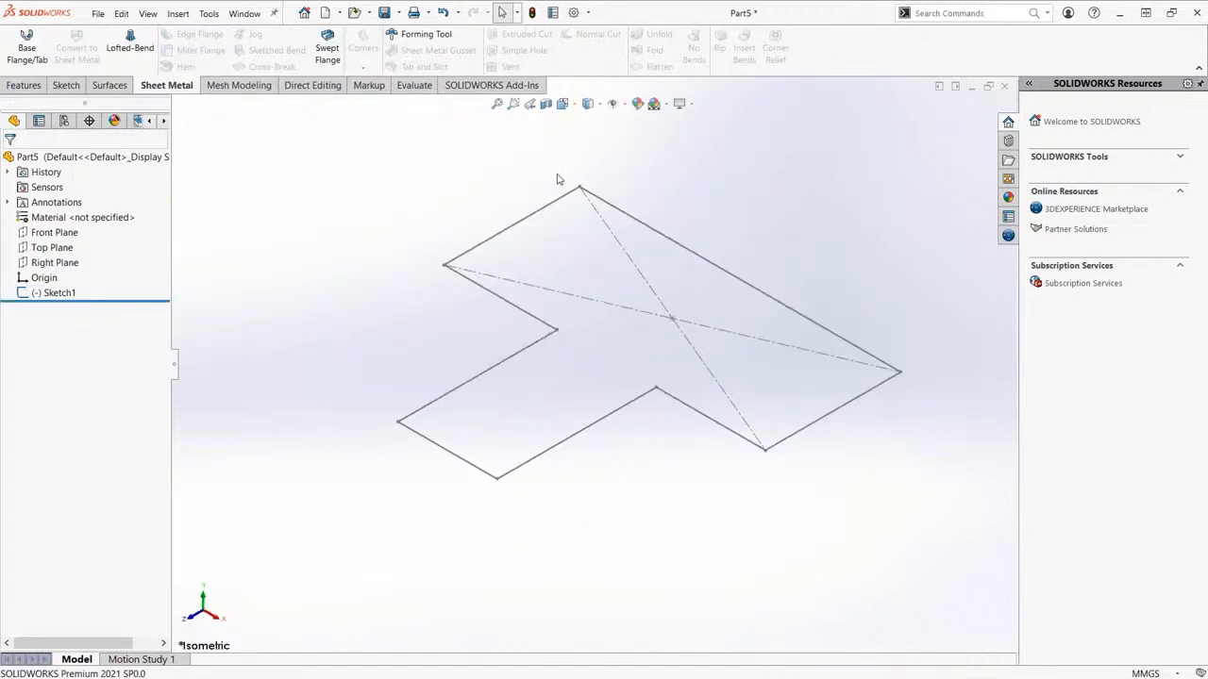
click(27, 54)
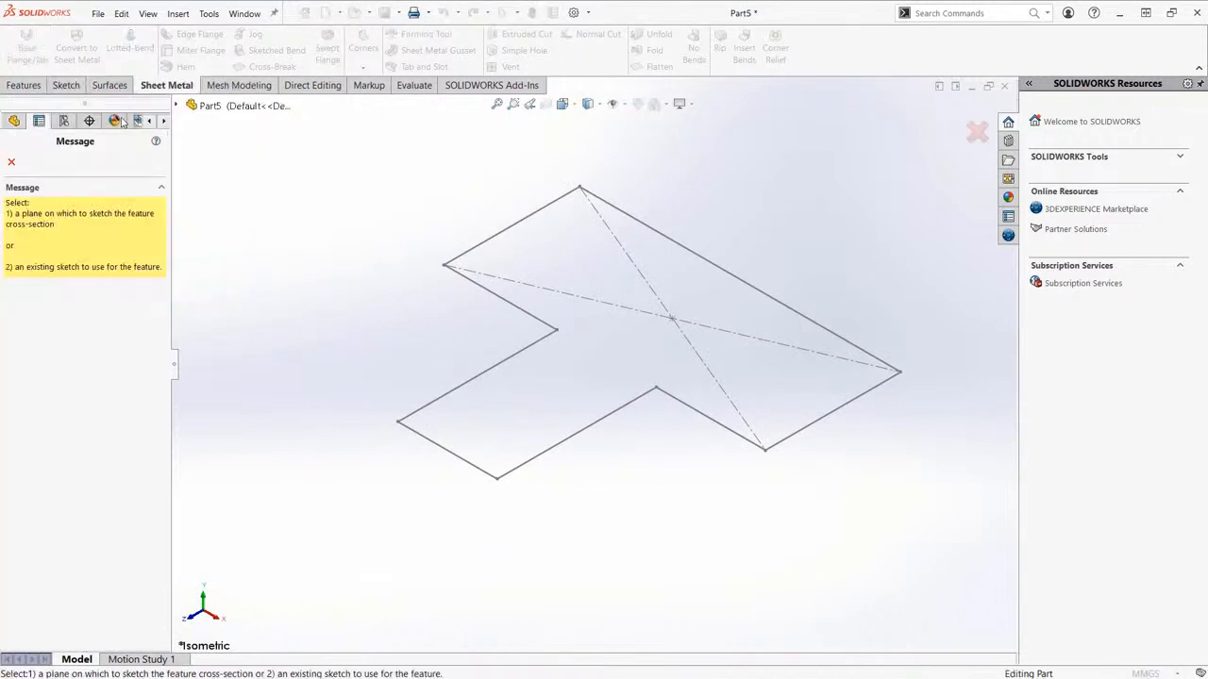
click(516, 230)
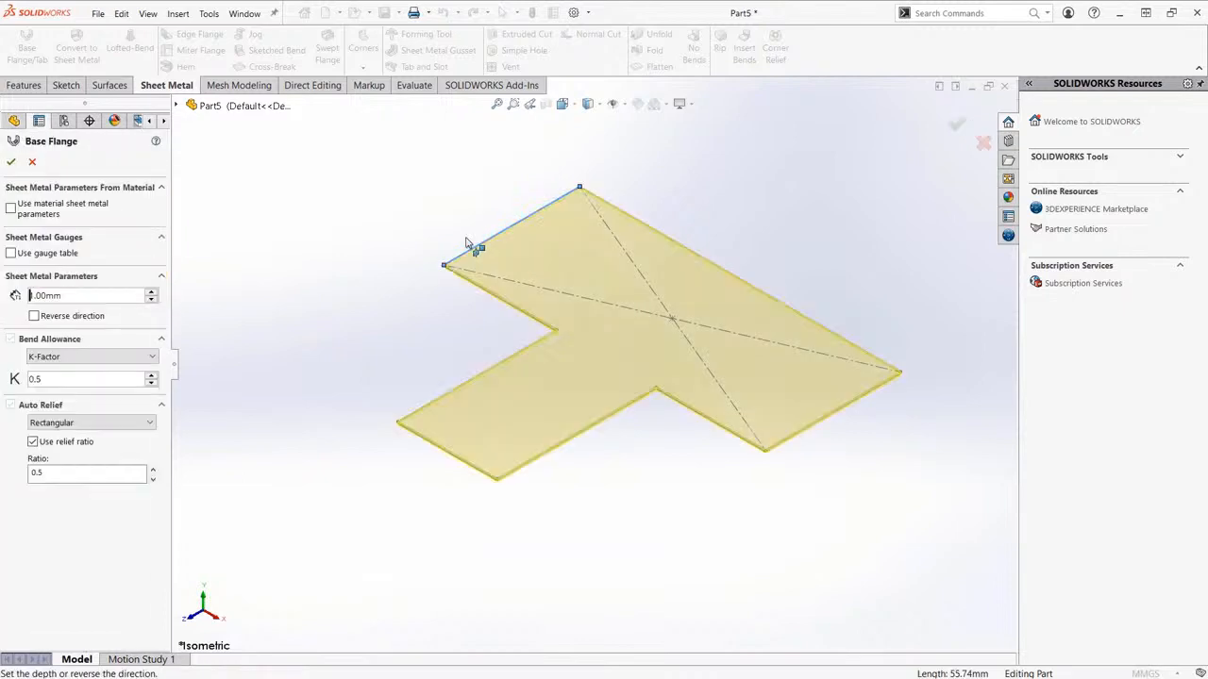
double_click(101, 295)
text(1)
key(Return)
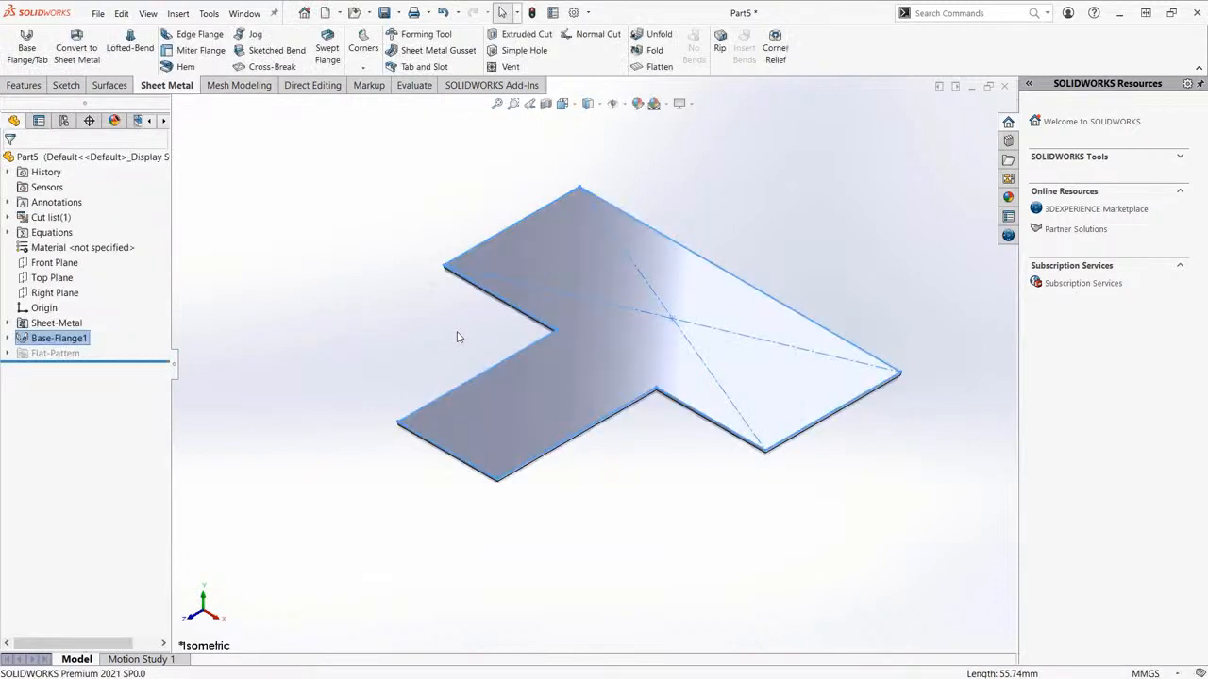
click(449, 333)
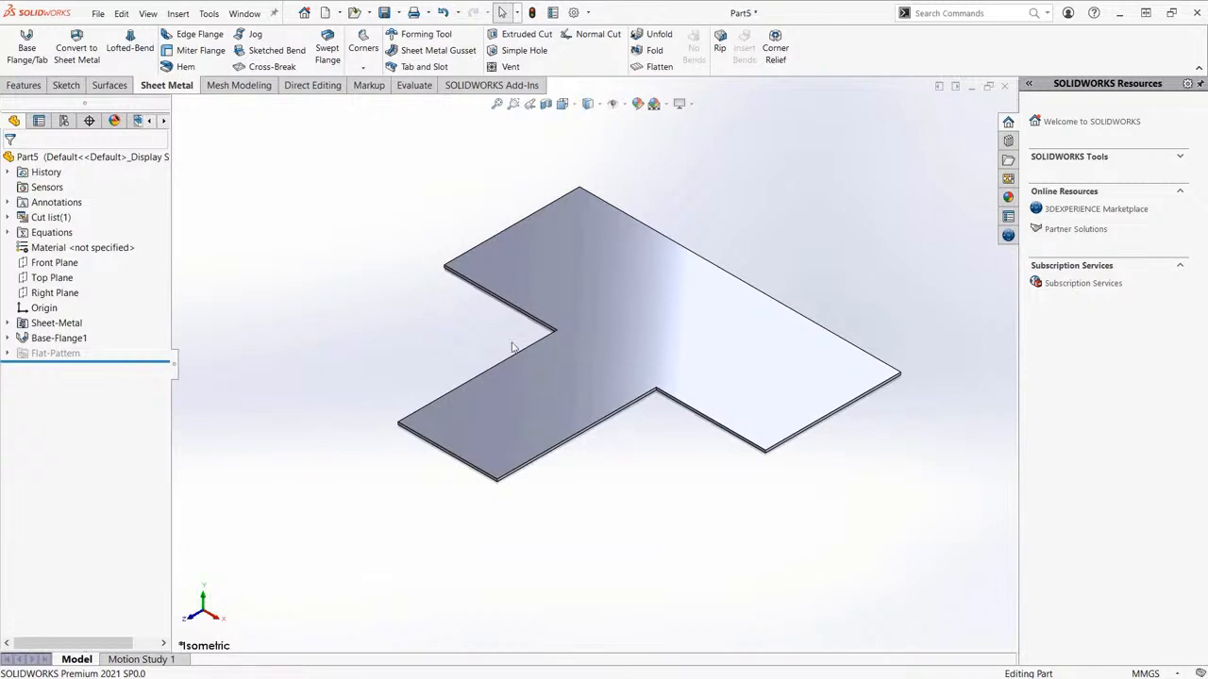
Start a Hem feature and select the three outer top edges of the narrow leg.
click(185, 66)
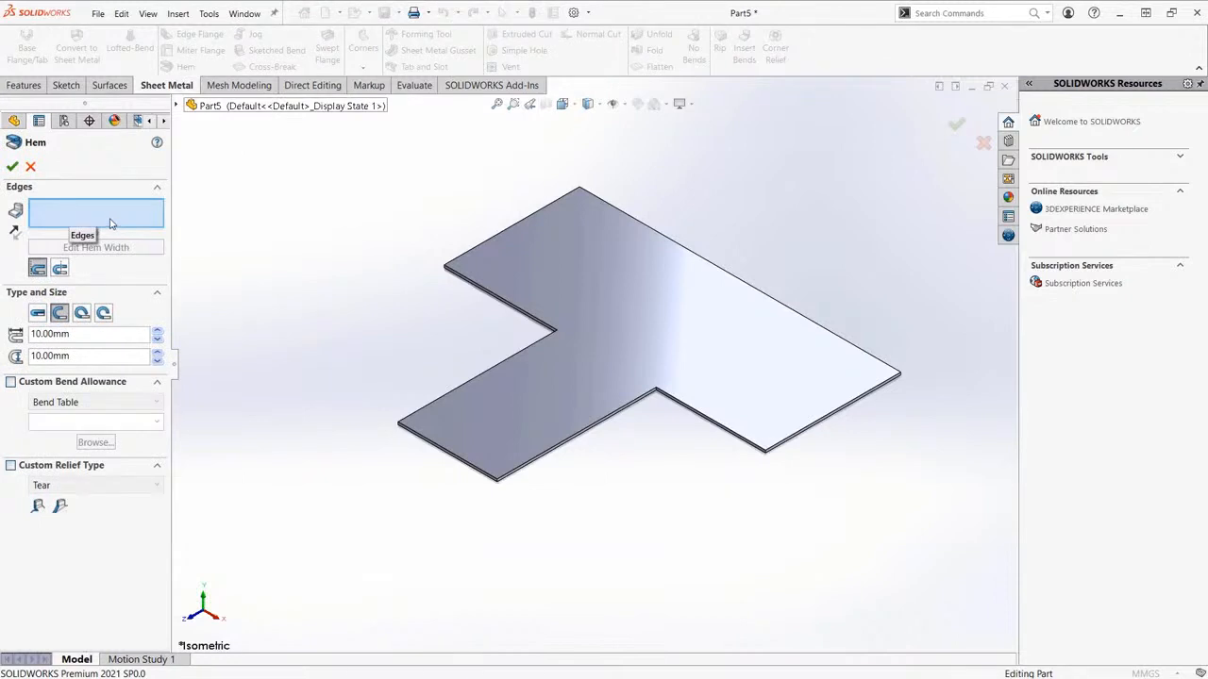
scroll(391, 399, down, 6)
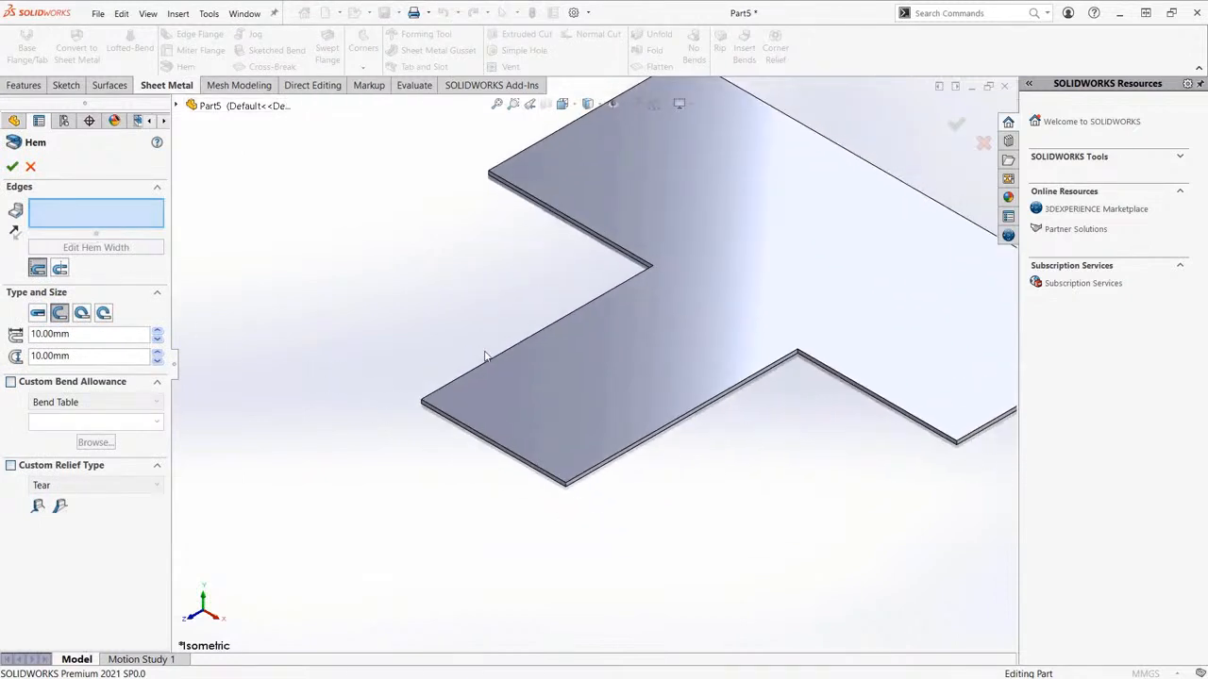
click(500, 357)
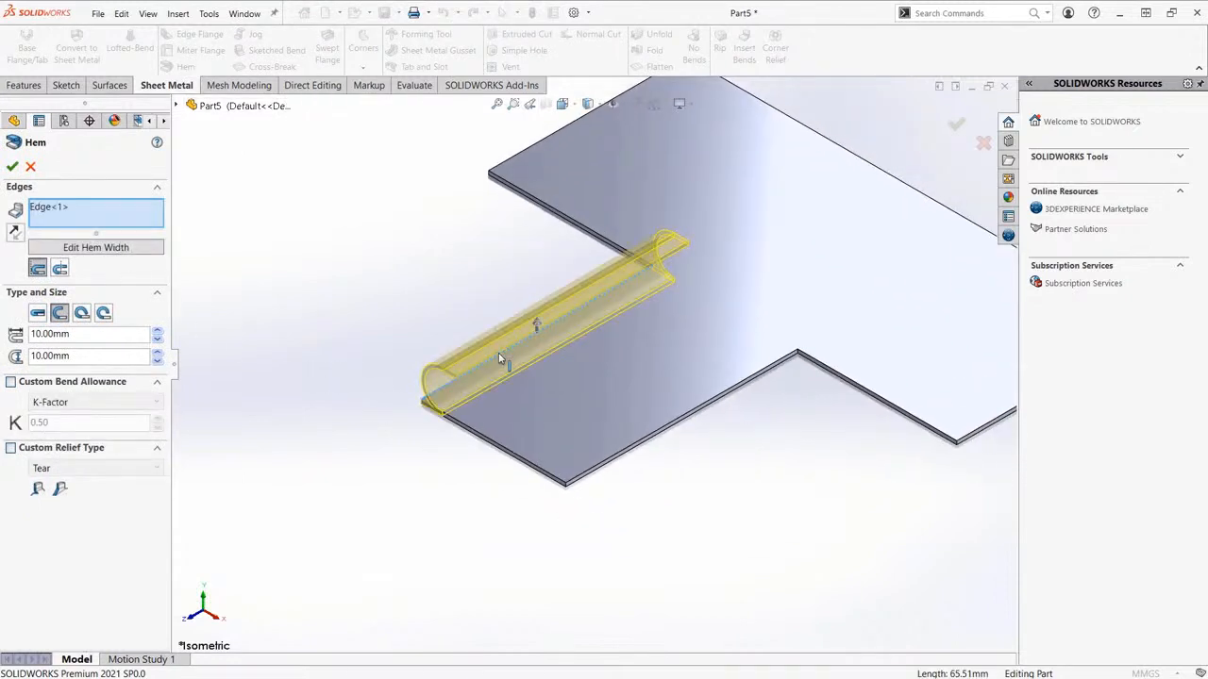
click(488, 439)
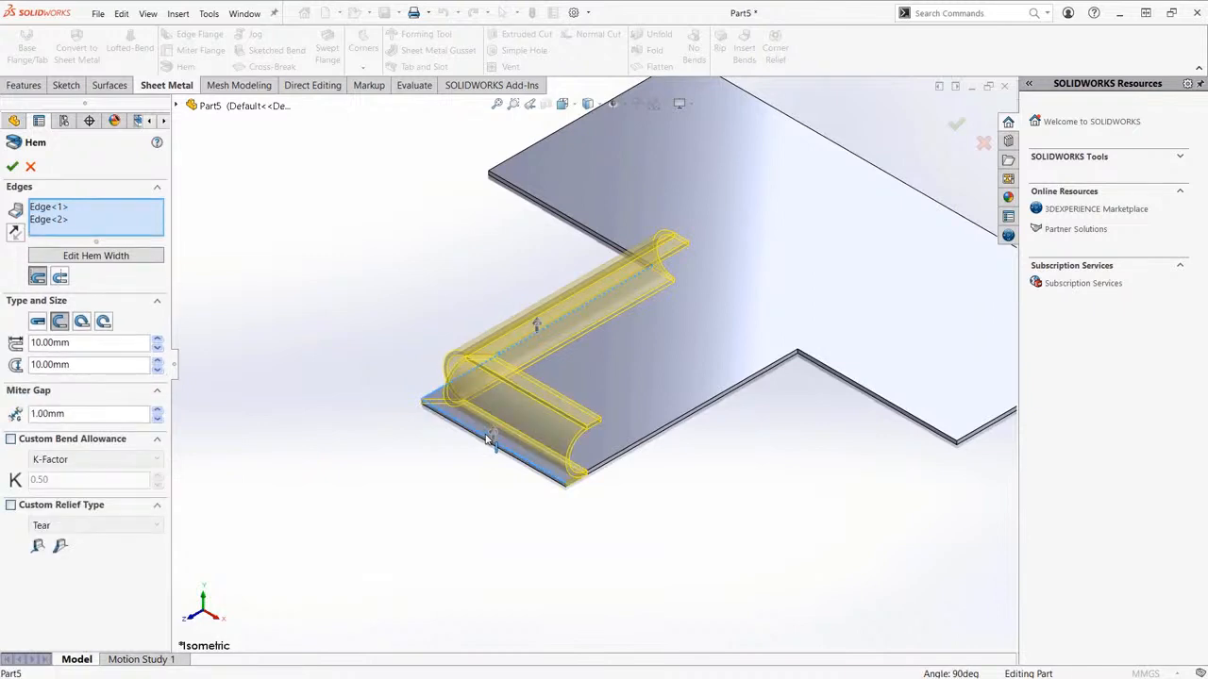
click(658, 436)
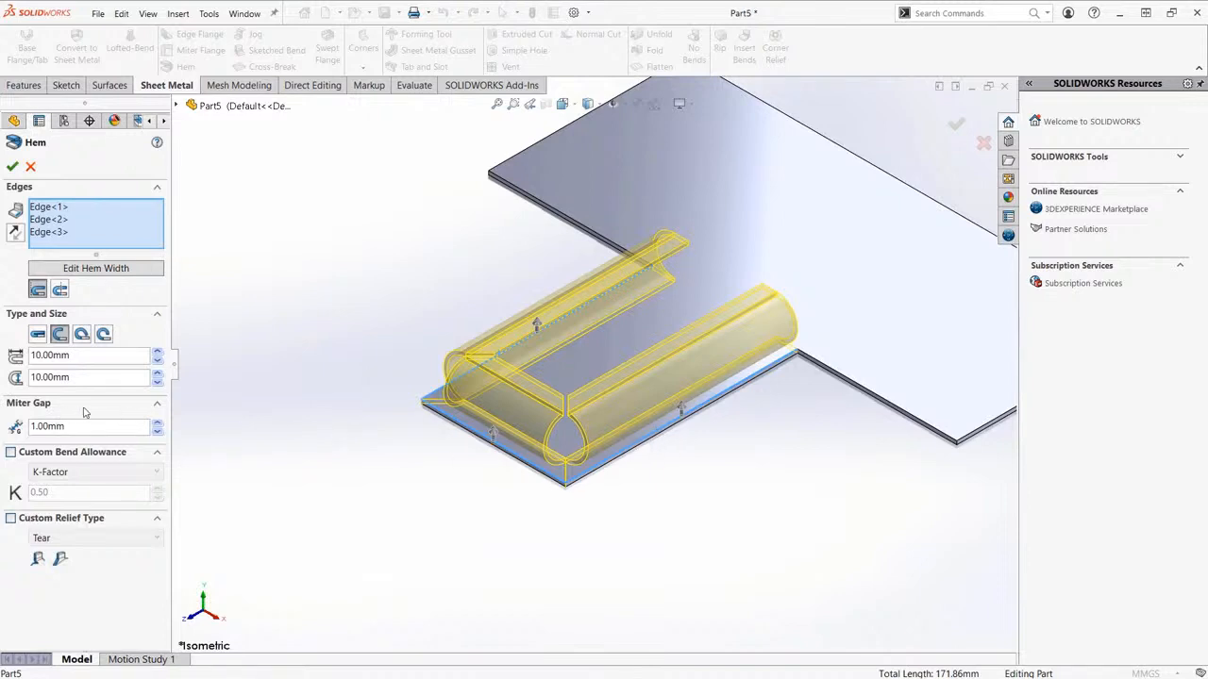
Compare the hem types, choose Closed with a 10 mm length and 1 mm miter gap, and create the hem.
click(38, 338)
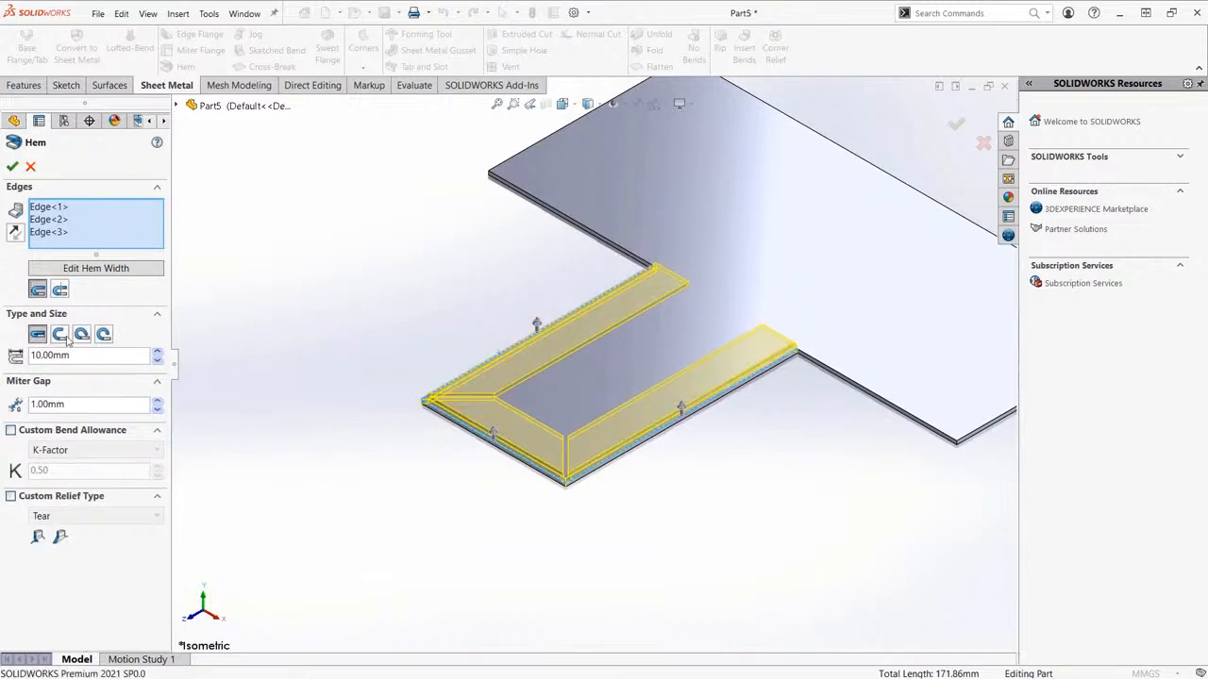
click(82, 337)
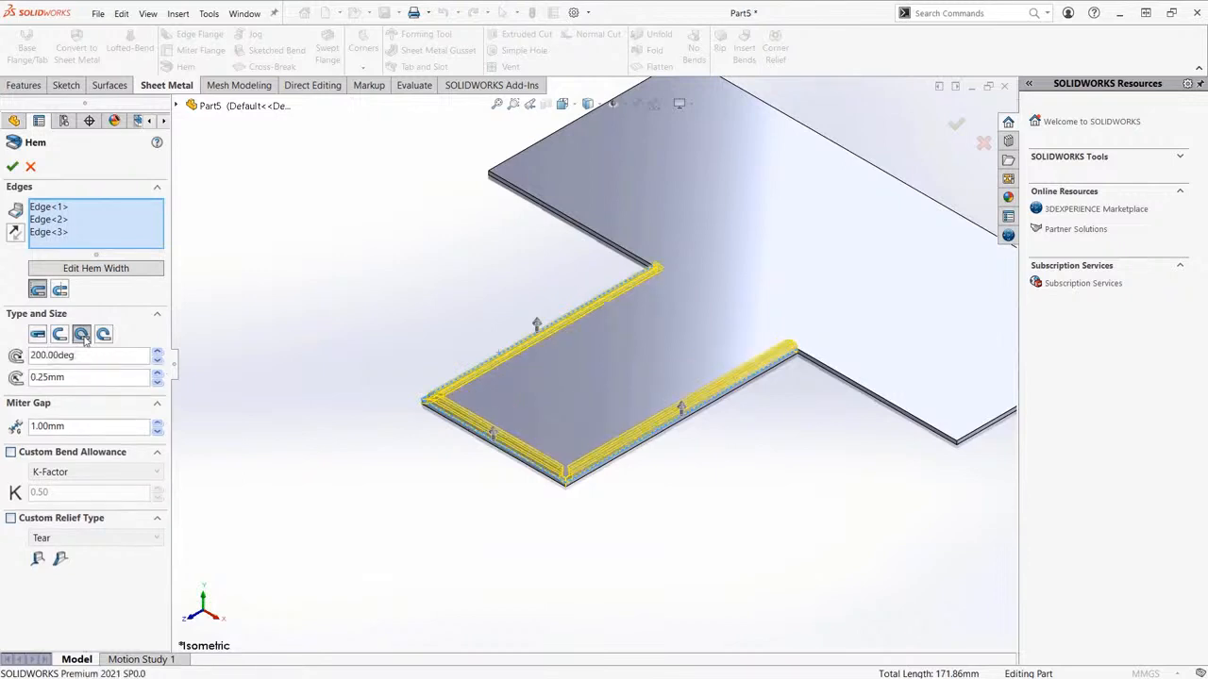
click(104, 337)
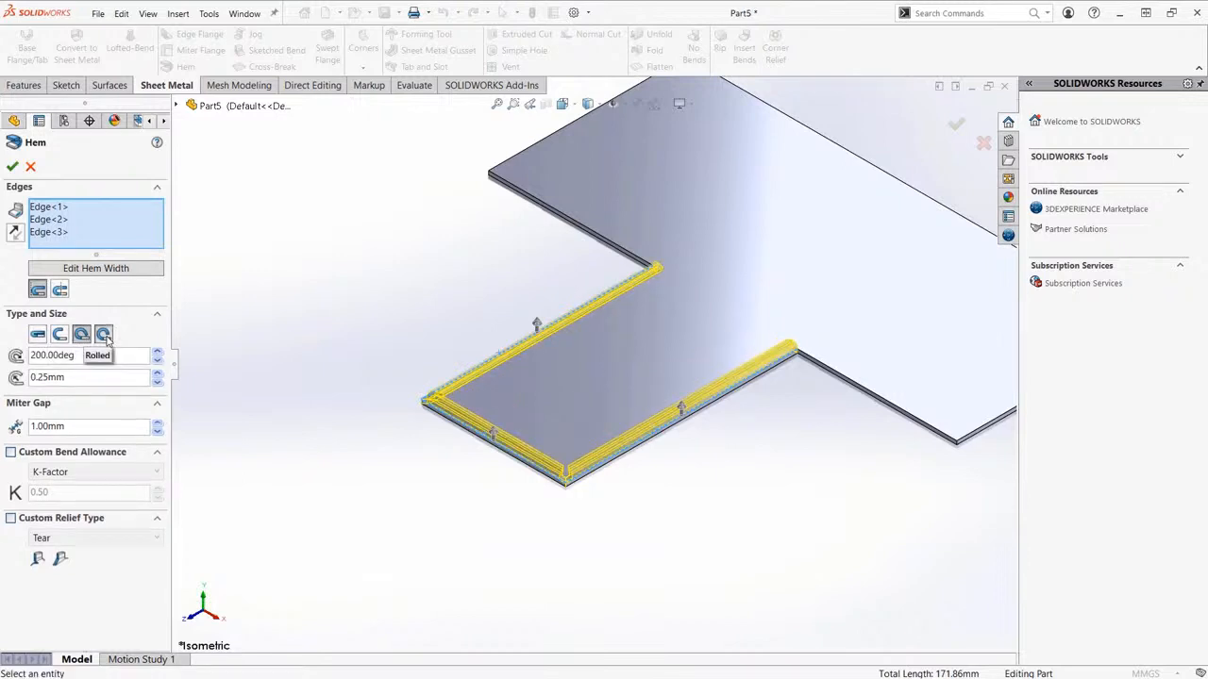
click(37, 335)
scroll(431, 420, down, 8)
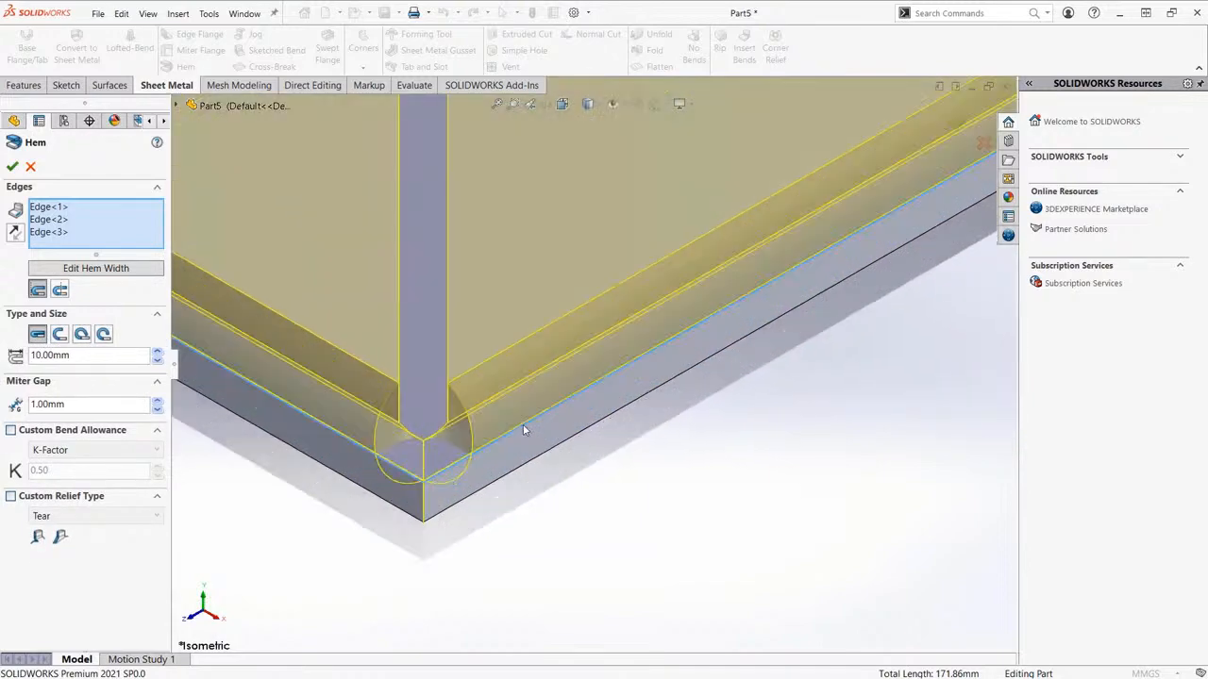
scroll(717, 440, up, 10)
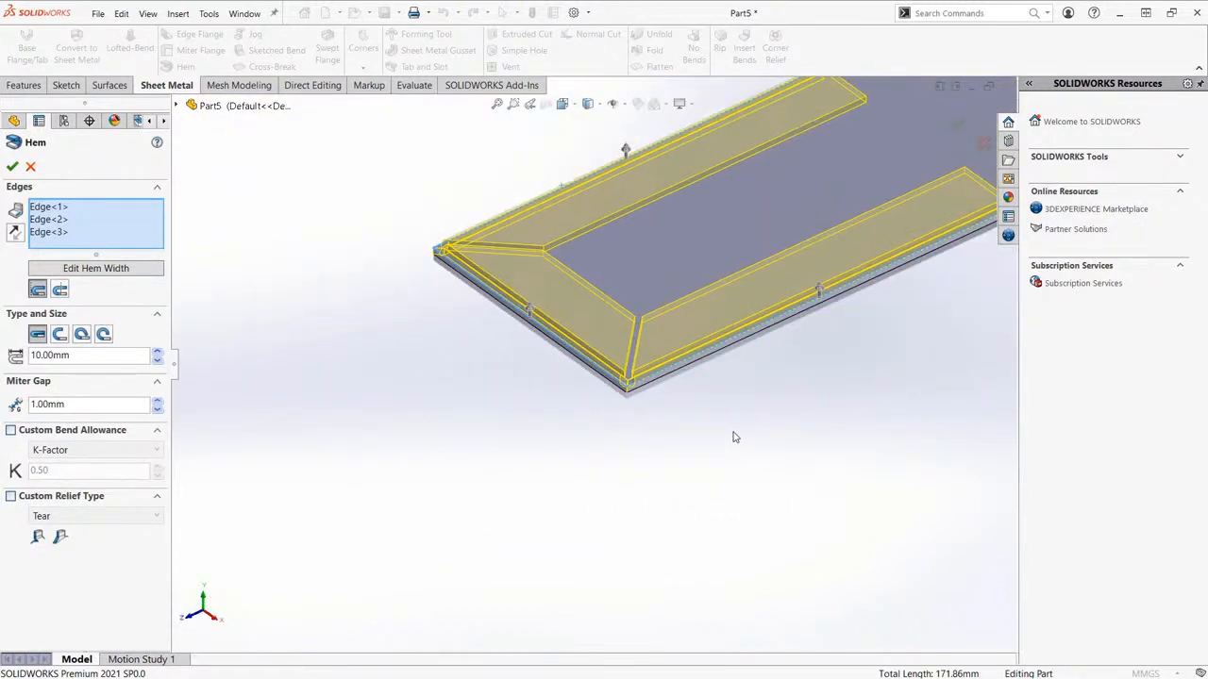
mouse_move(733, 437)
middle_down()
mouse_move(695, 369)
mouse_move(701, 331)
mouse_move(729, 424)
middle_up()
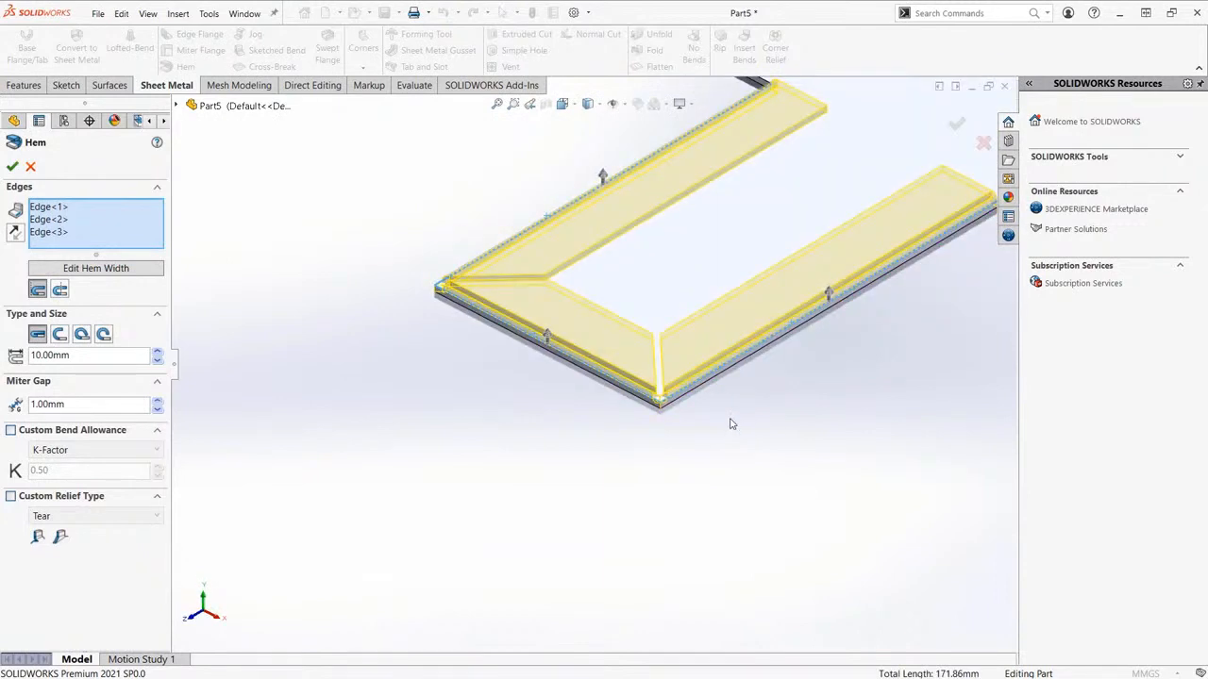
middle_drag(755, 396, 440, 355)
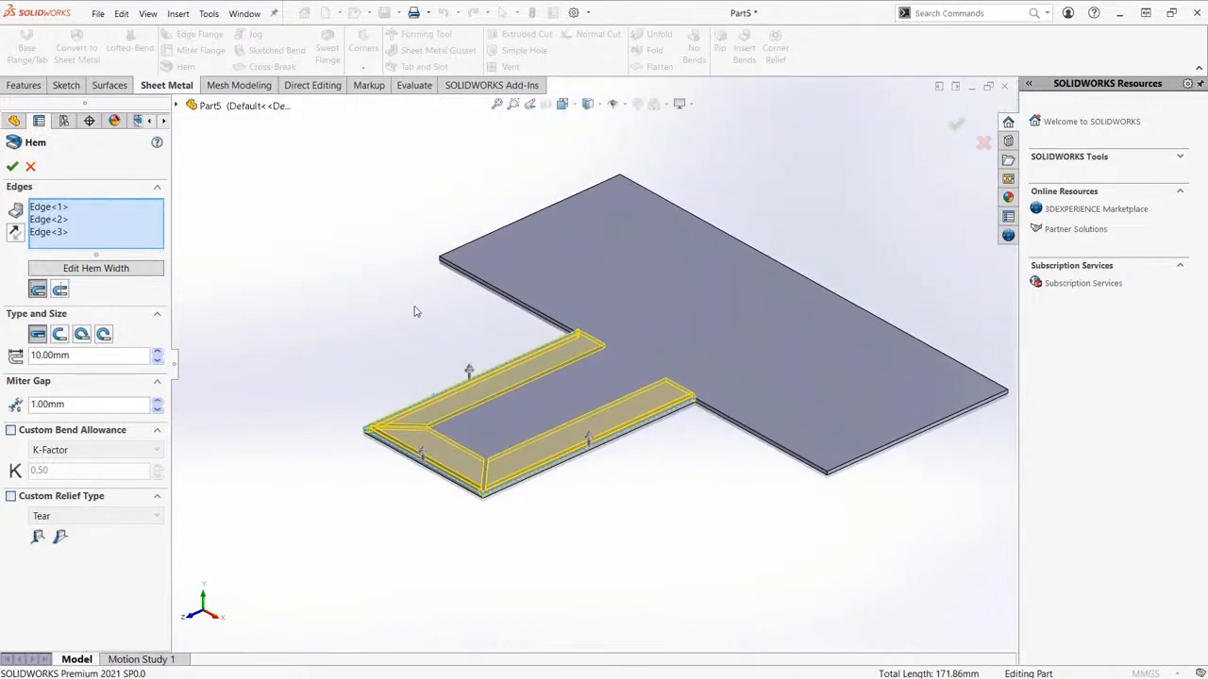
click(12, 167)
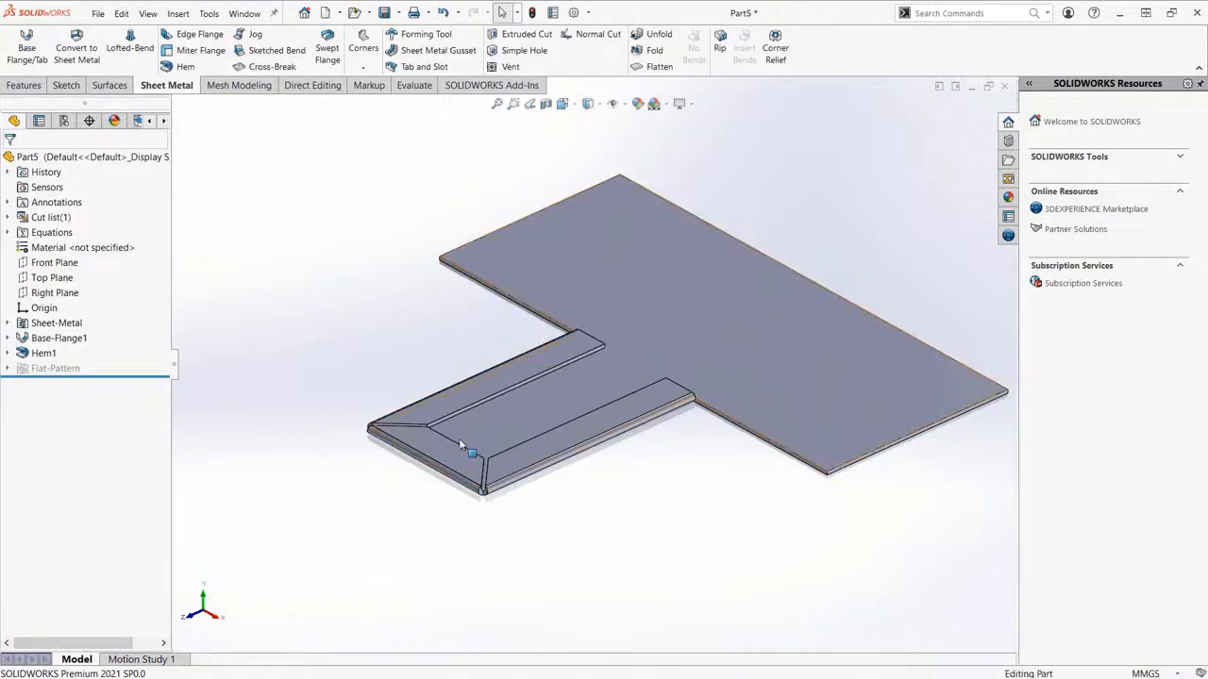
scroll(564, 337, down, 5)
scroll(566, 363, up, 5)
scroll(708, 302, down, 8)
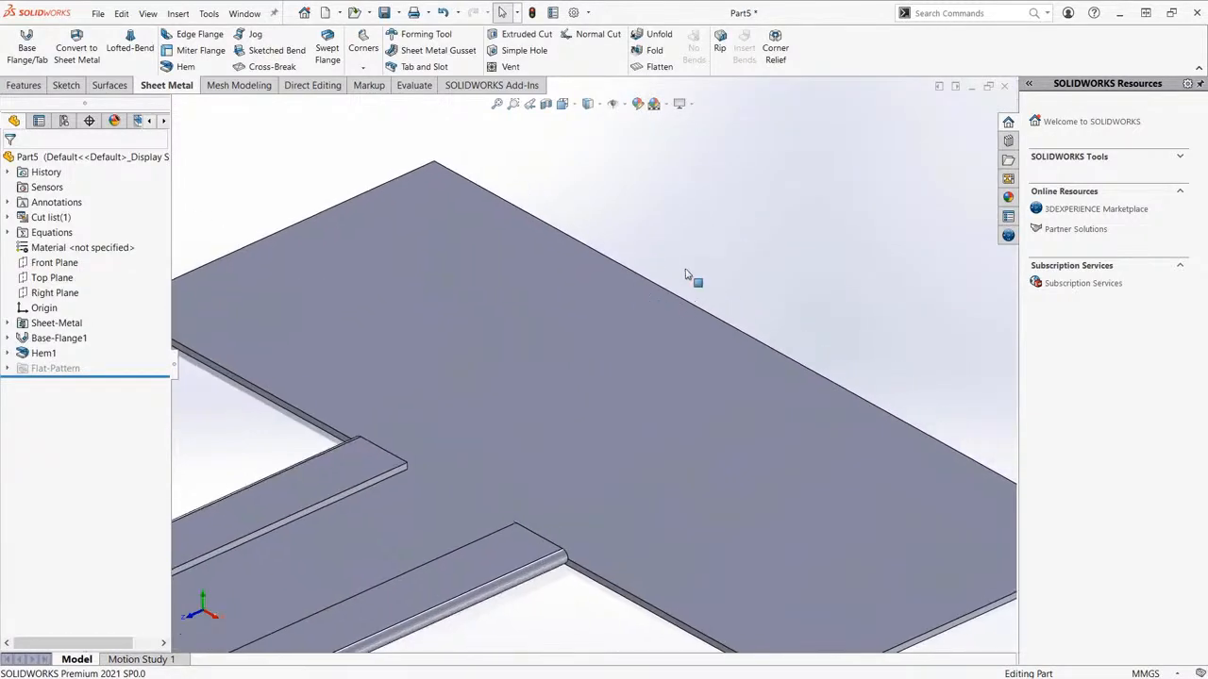
Start a Hem feature on the wide section's long outer edge, using the Bend Outside position and the Rolled type.
click(179, 66)
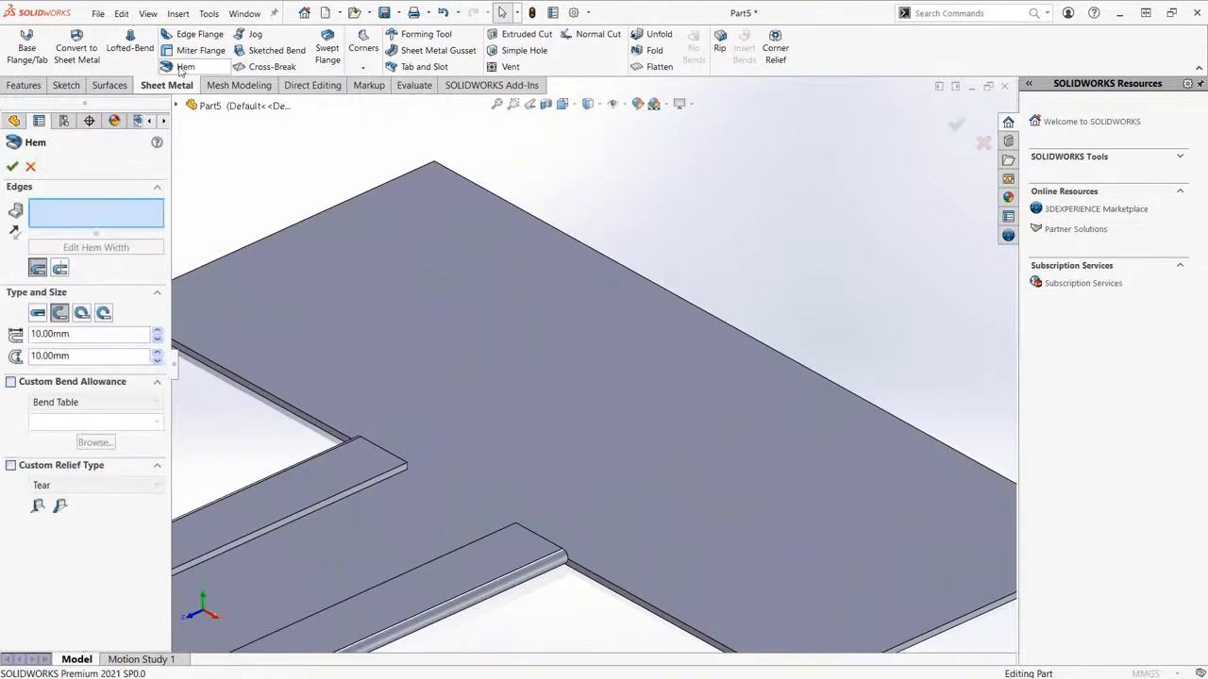
click(658, 287)
scroll(679, 273, up, 5)
middle_drag(704, 251, 715, 319)
scroll(725, 404, down, 3)
ctrl+middle_drag(767, 385, 821, 358)
scroll(818, 367, down, 2)
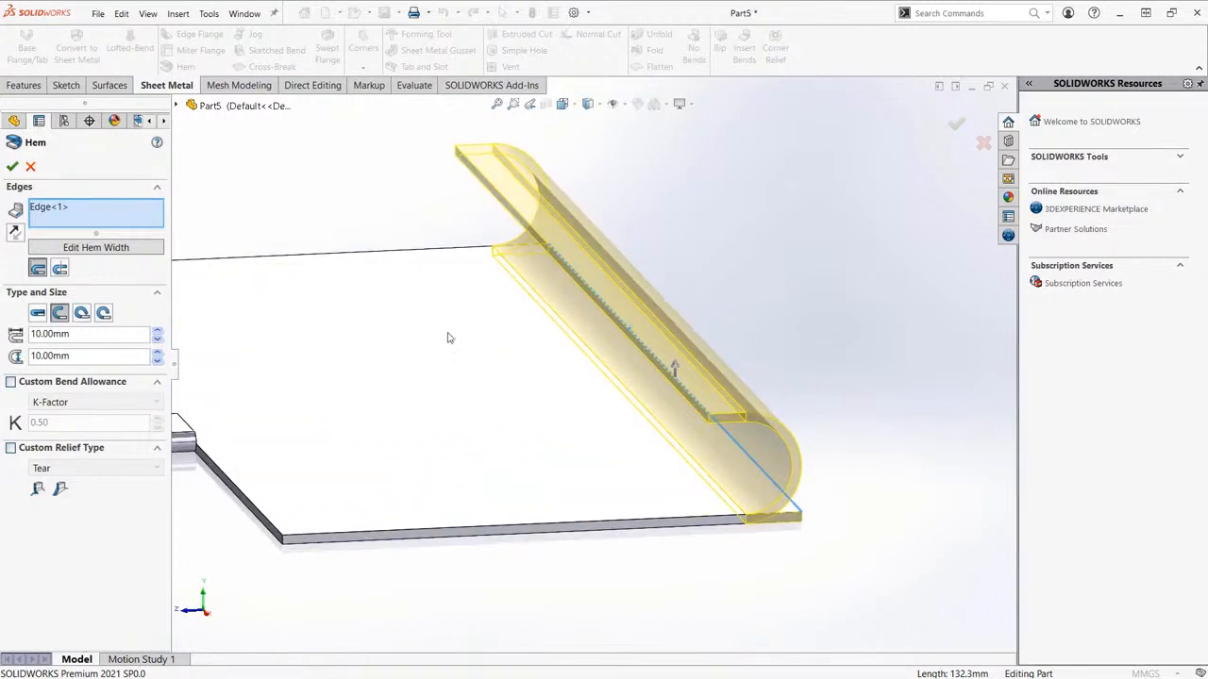
click(59, 269)
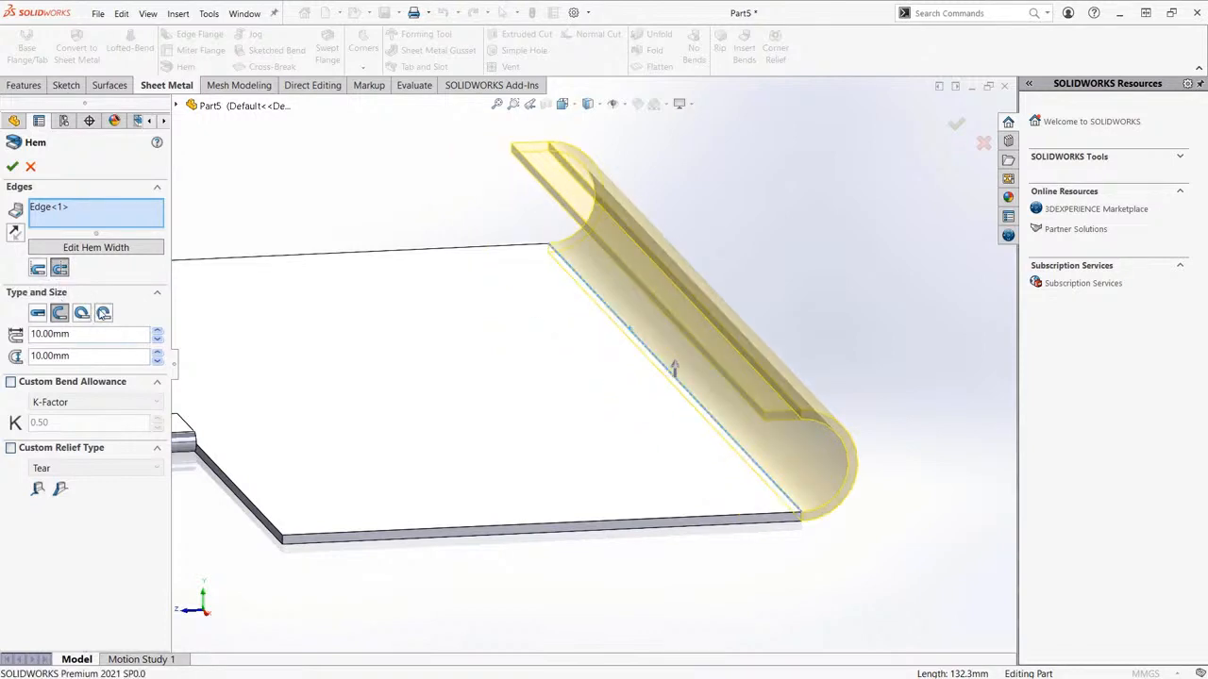
click(104, 314)
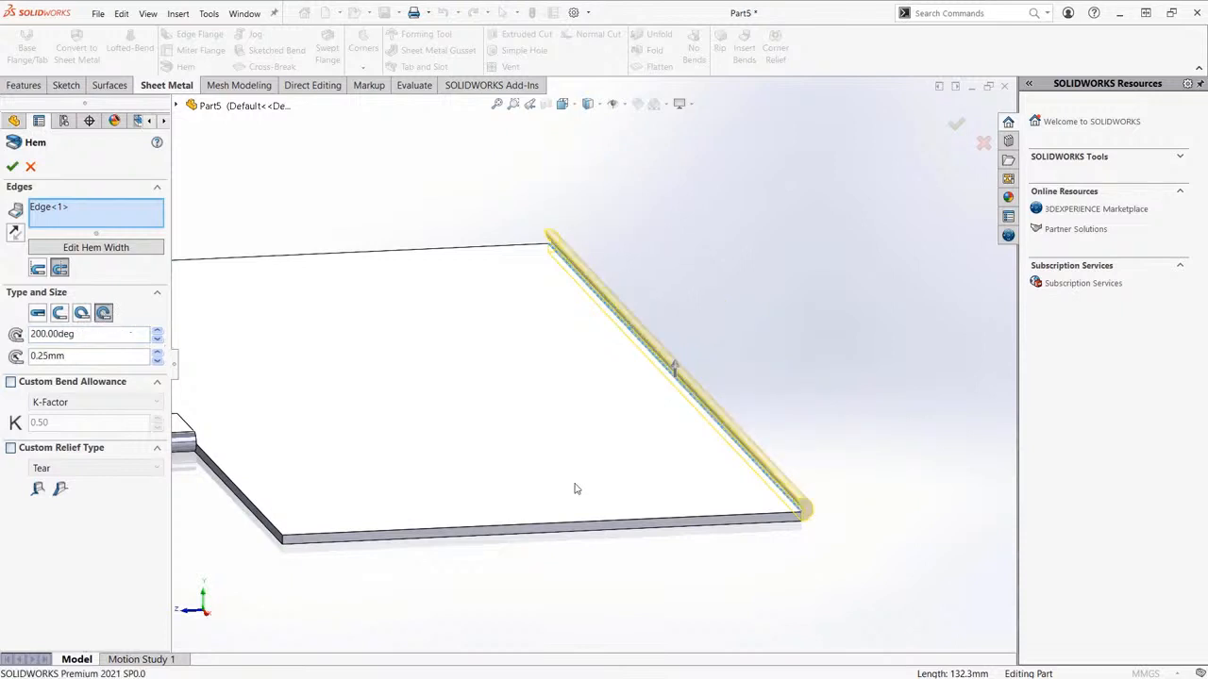
Try larger radii of 20.25 mm and 10.25 mm for the rolled hem, and return to 0.25 mm.
scroll(812, 481, down, 8)
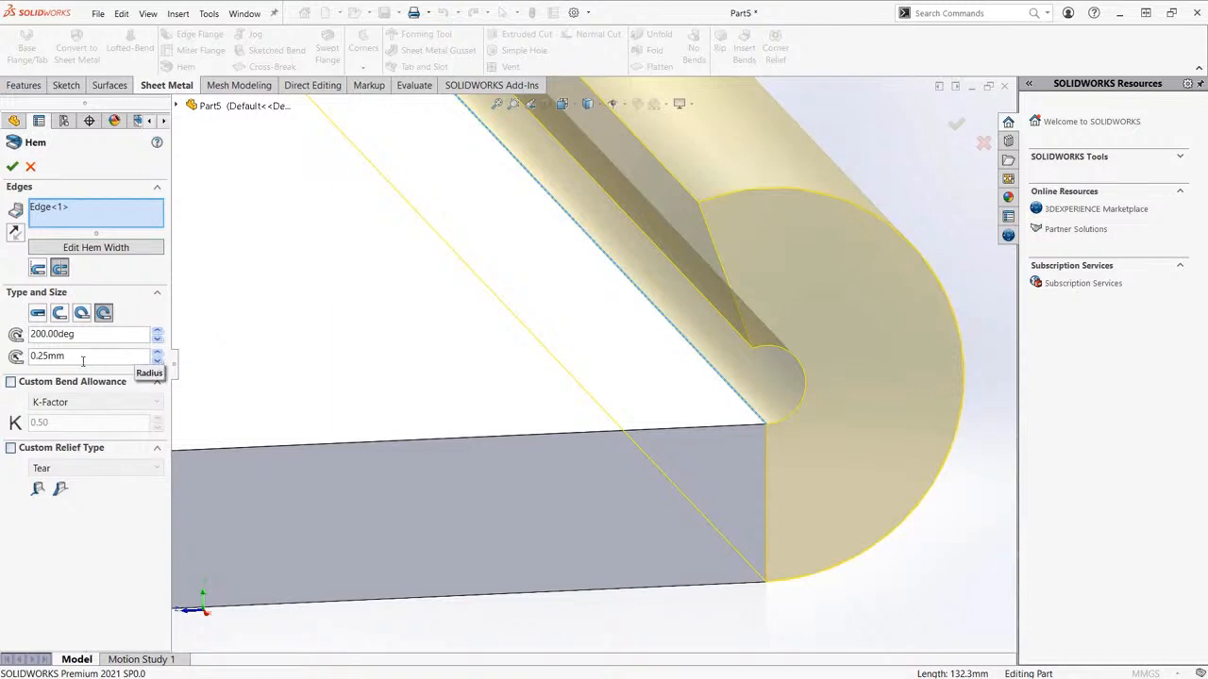
click(156, 351)
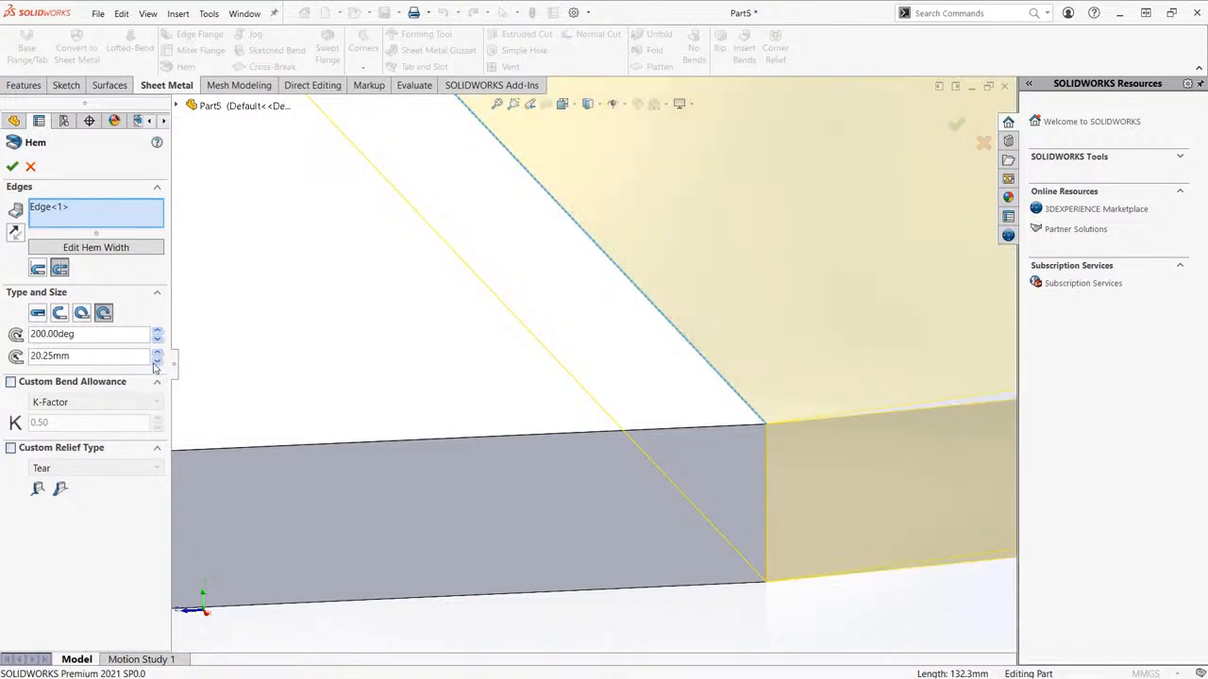
scroll(392, 382, up, 2)
scroll(383, 382, up, 3)
ctrl+middle_drag(383, 383, 447, 497)
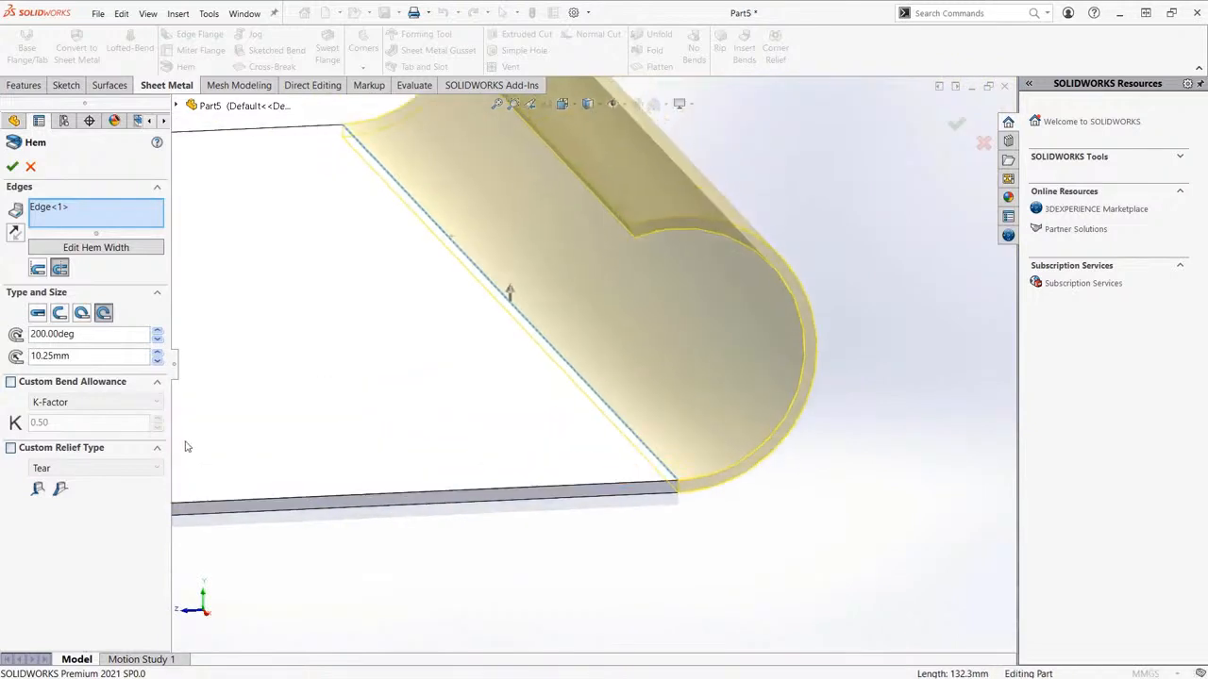
click(156, 364)
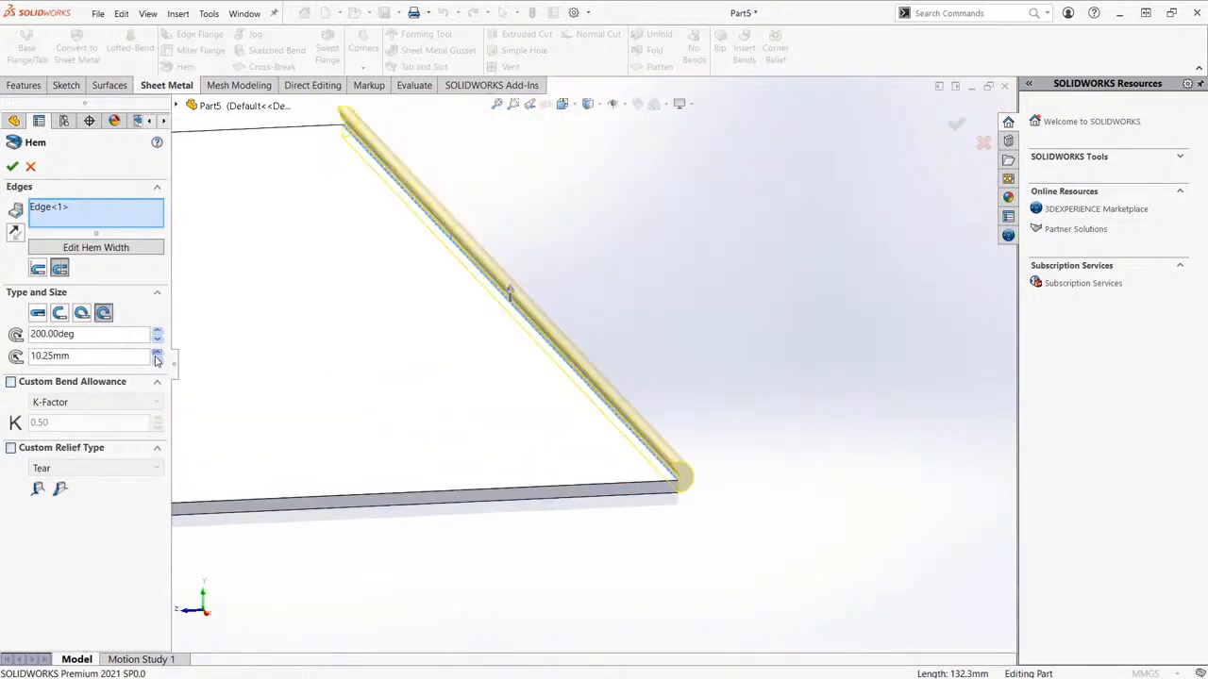
click(157, 362)
Raise the rolled hem's angle to 249 degrees and set its radius to 1 mm.
double_click(155, 341)
click(156, 334)
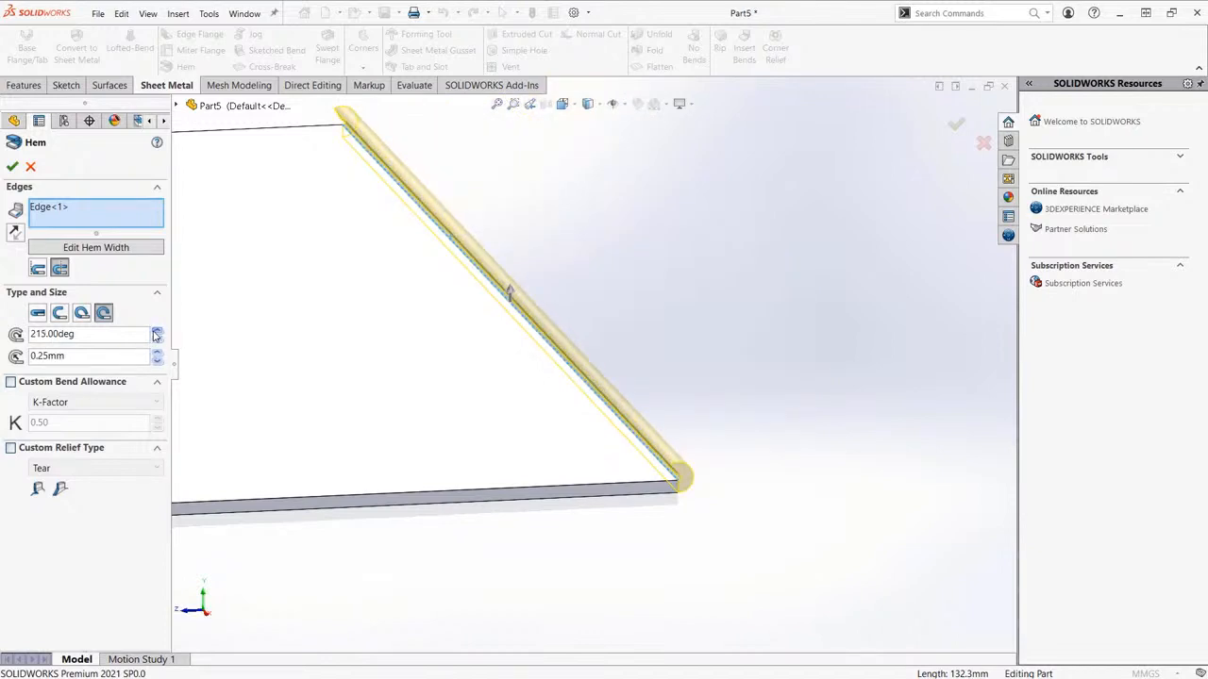
double_click(157, 334)
scroll(695, 485, down, 5)
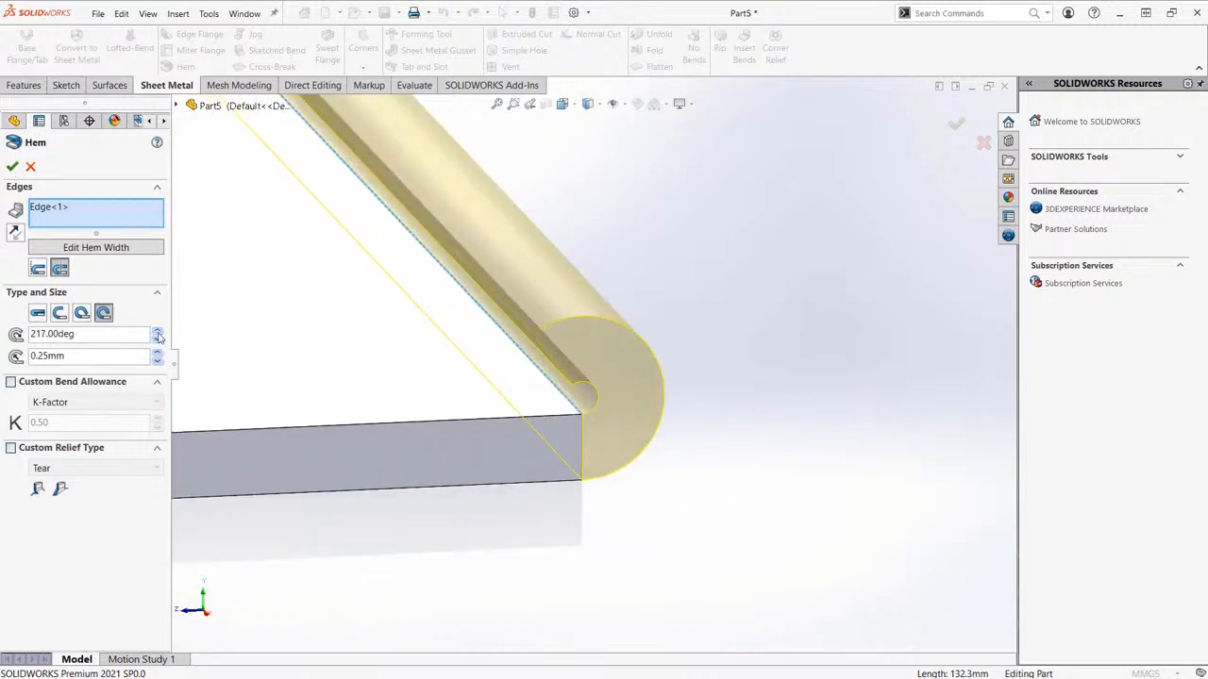
click(158, 333)
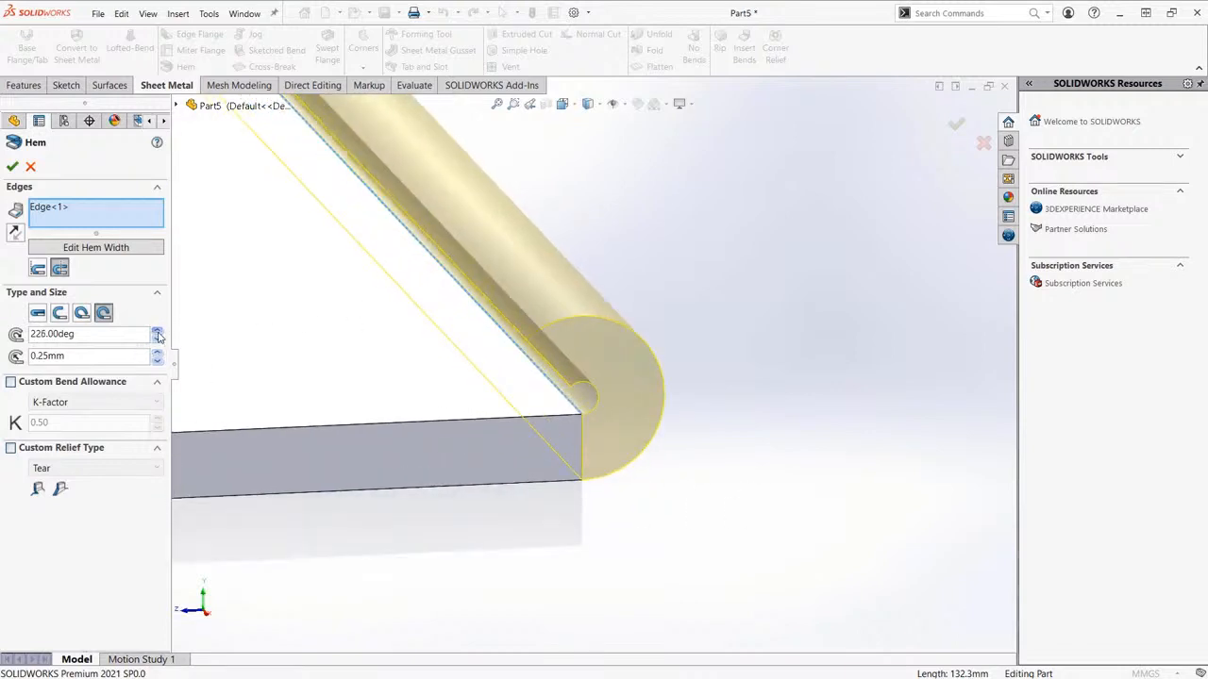
click(158, 334)
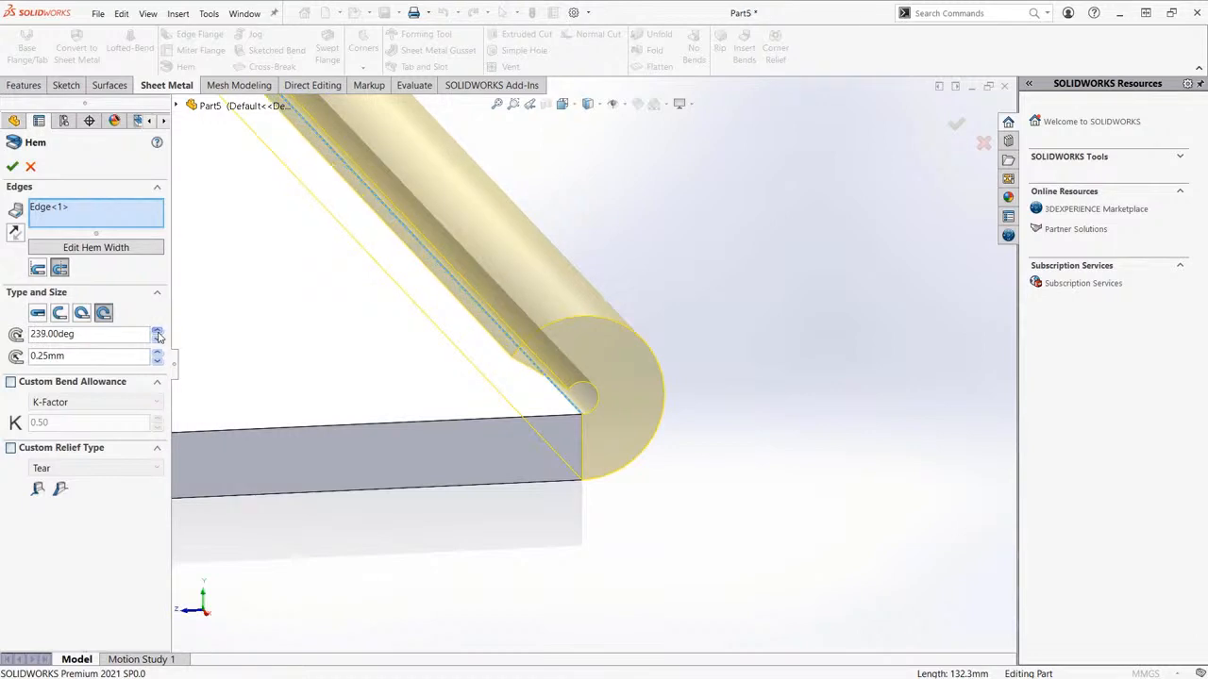
click(157, 334)
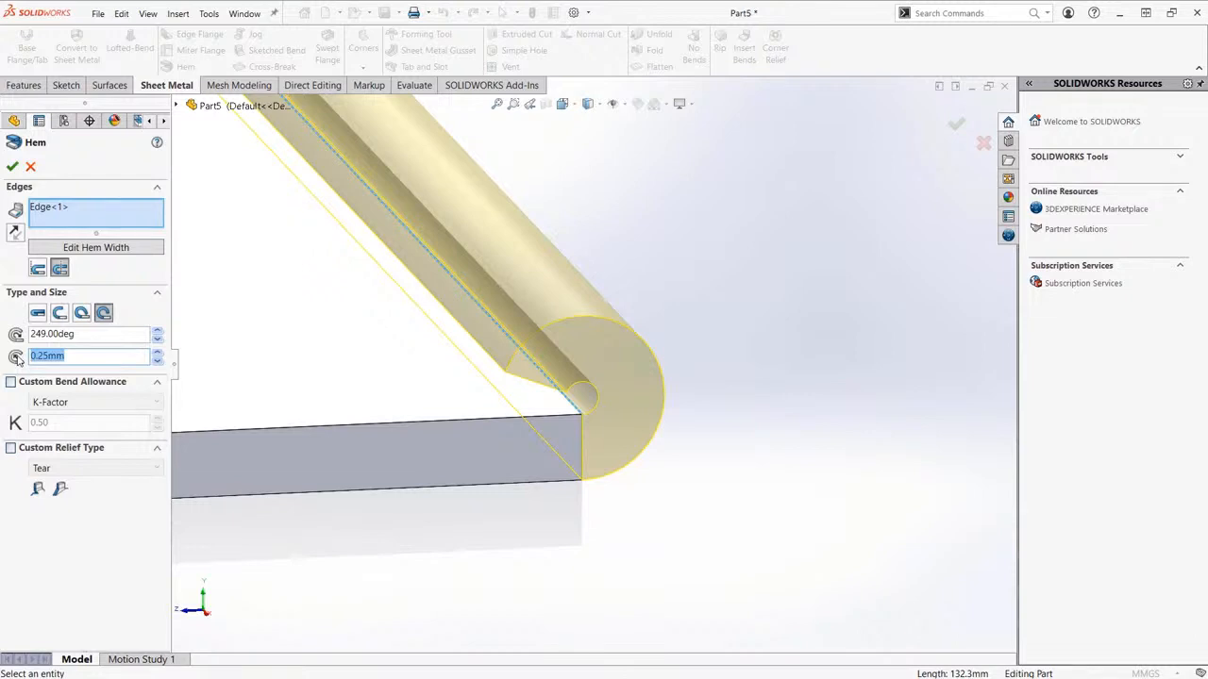
key(Return)
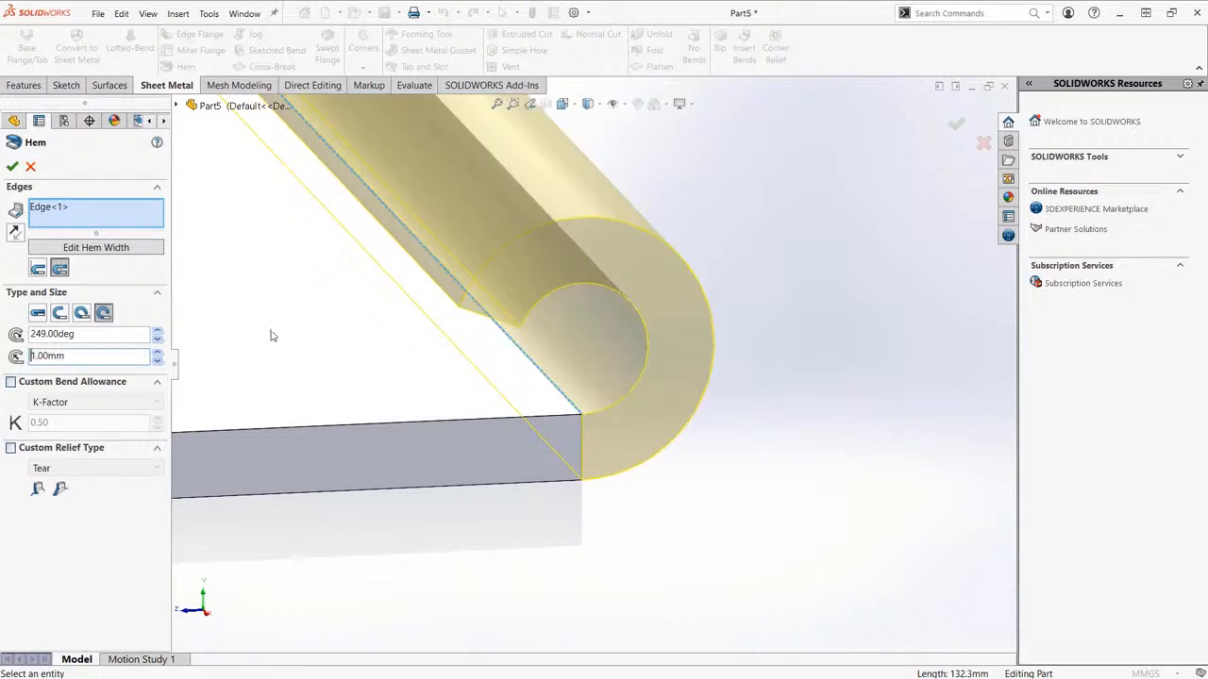
Increase the rolled hem's angle to 276 degrees and create the hem.
scroll(731, 340, up, 4)
ctrl+middle_drag(734, 342, 760, 350)
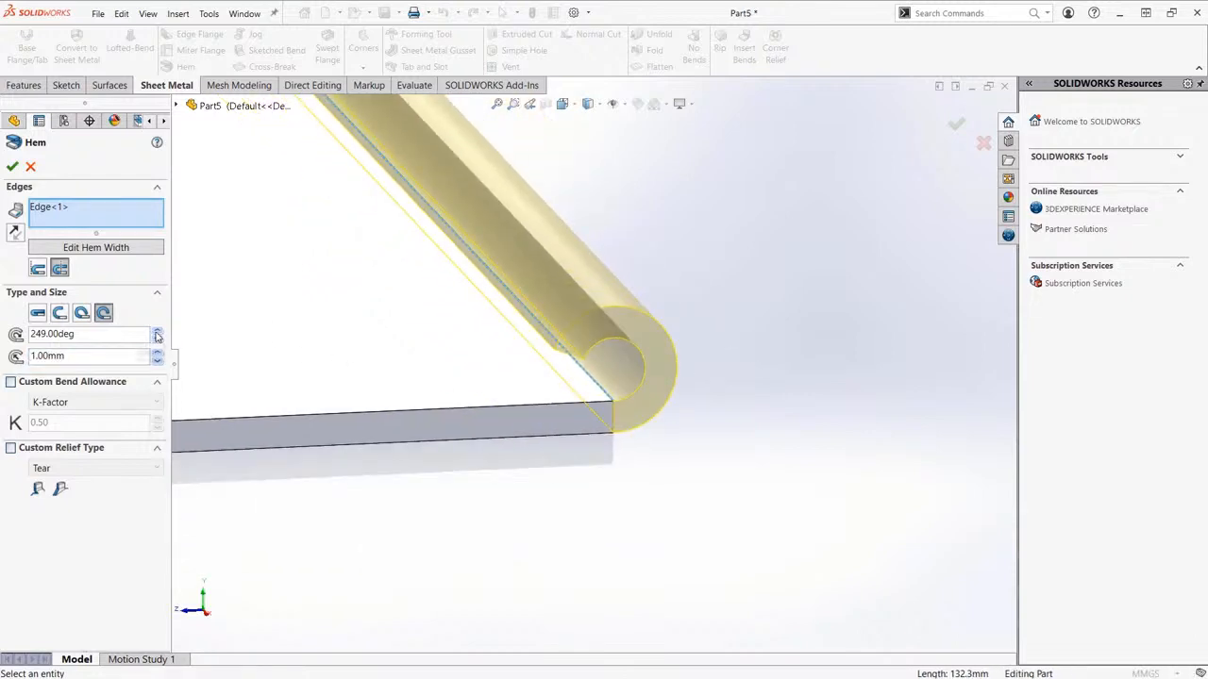
click(158, 335)
click(158, 335)
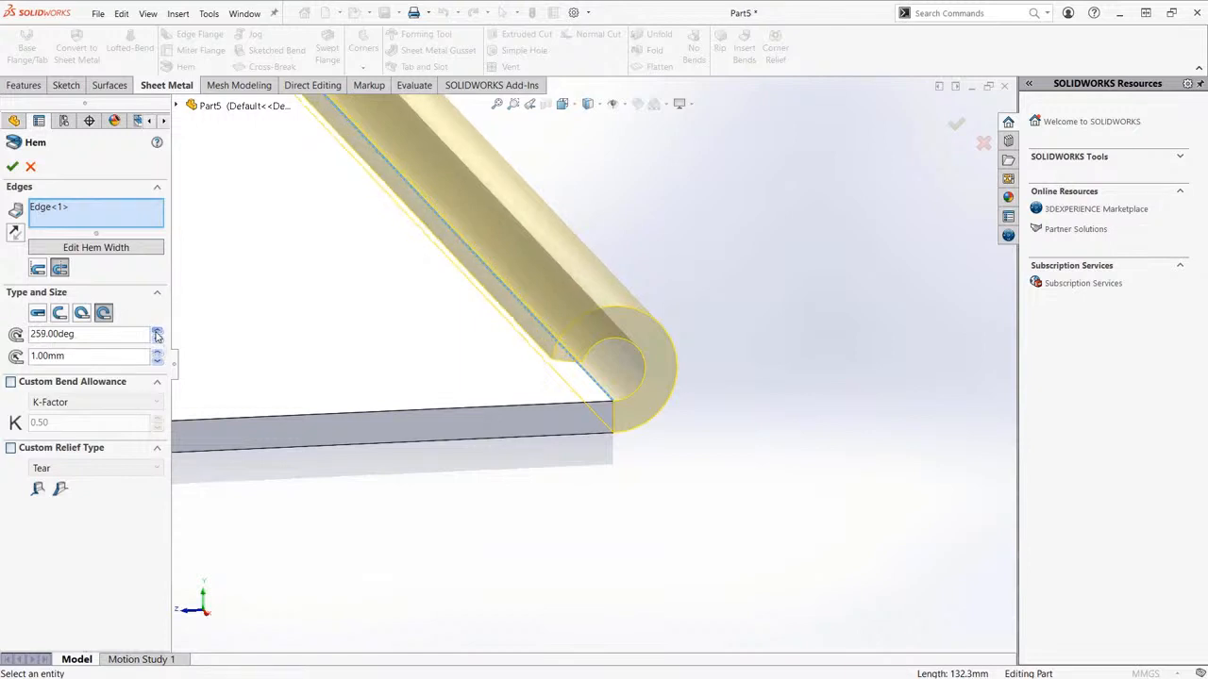
click(158, 335)
click(158, 335)
click(158, 335)
click(157, 335)
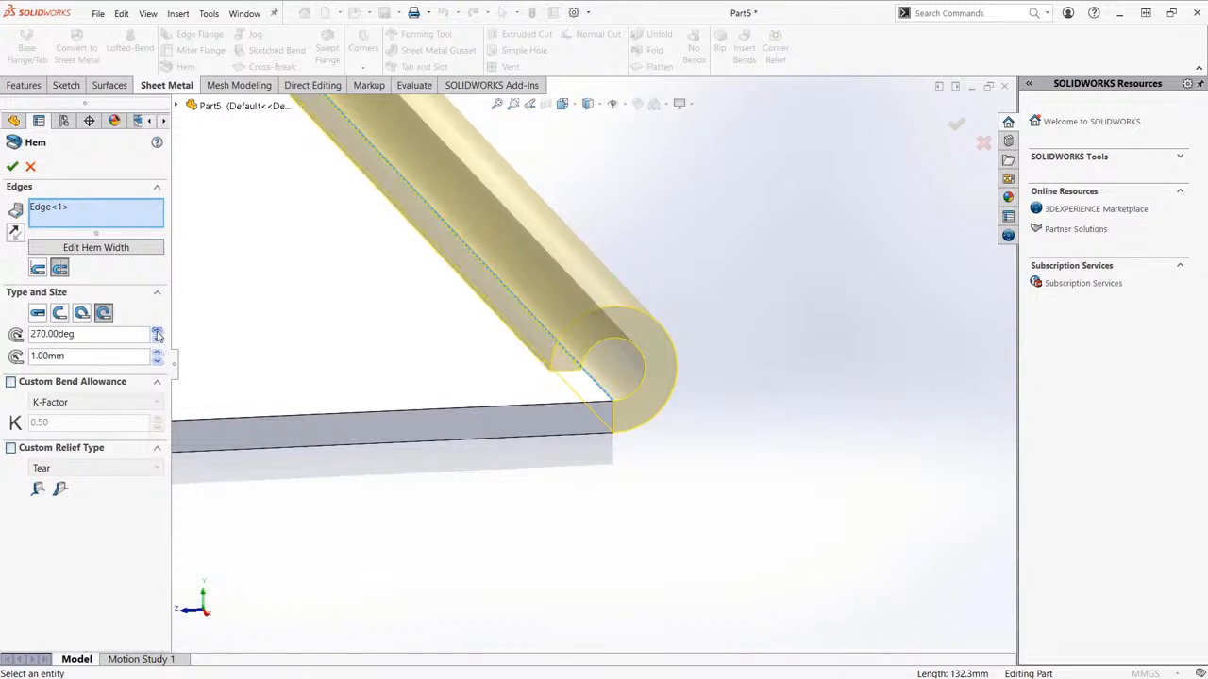
click(158, 335)
click(158, 335)
scroll(791, 375, up, 2)
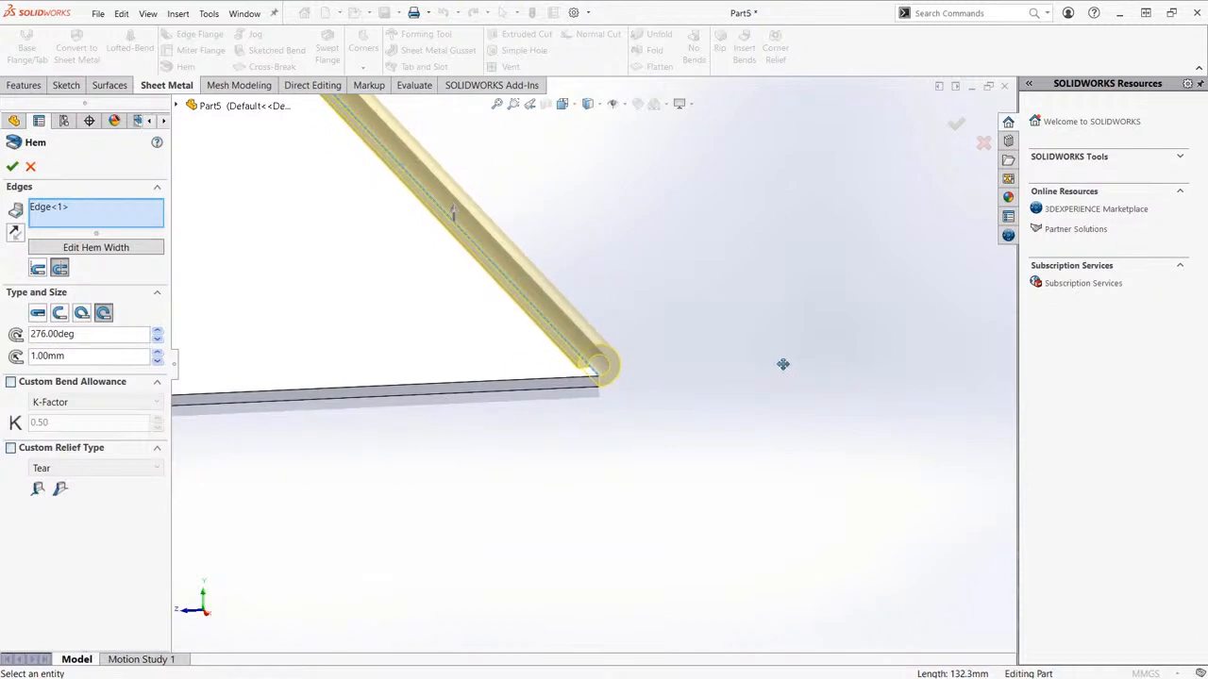
middle_drag(782, 364, 822, 358)
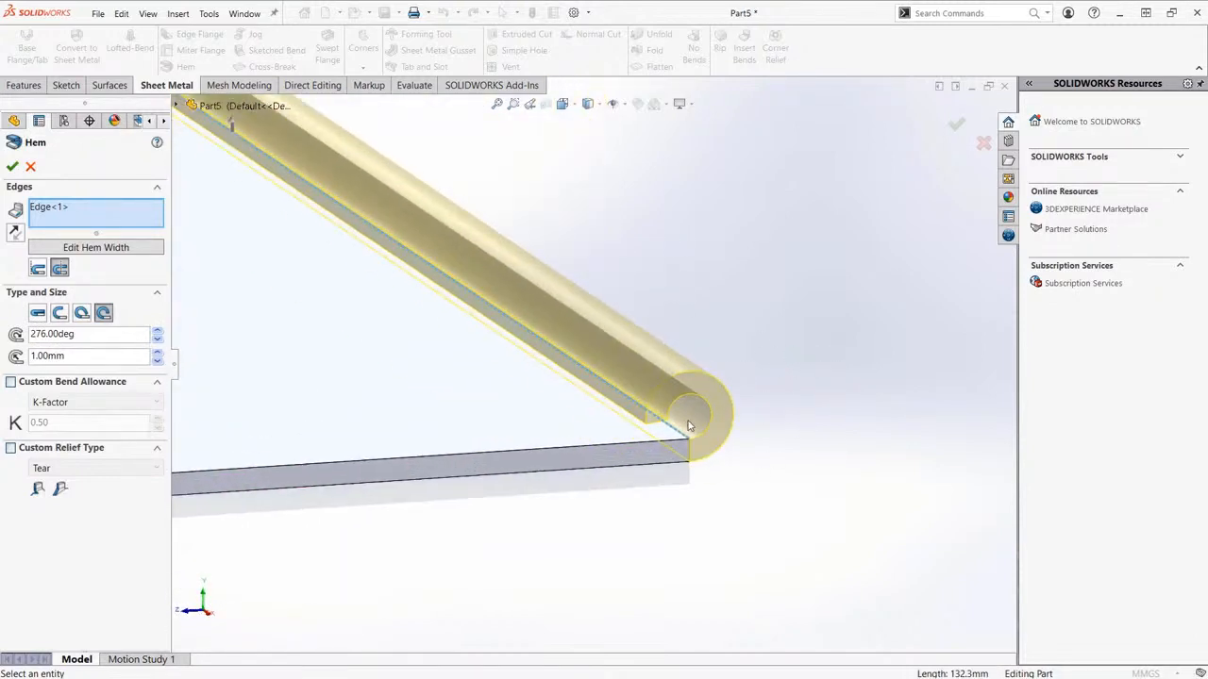
scroll(763, 343, up, 5)
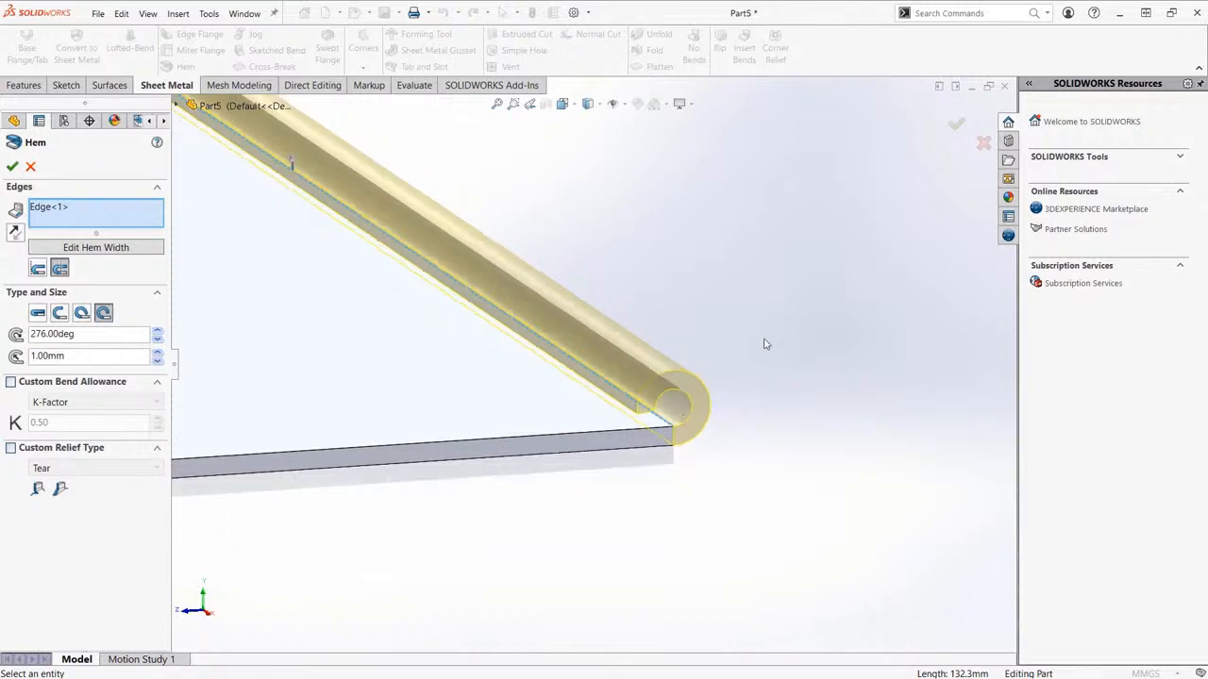
middle_drag(750, 332, 797, 348)
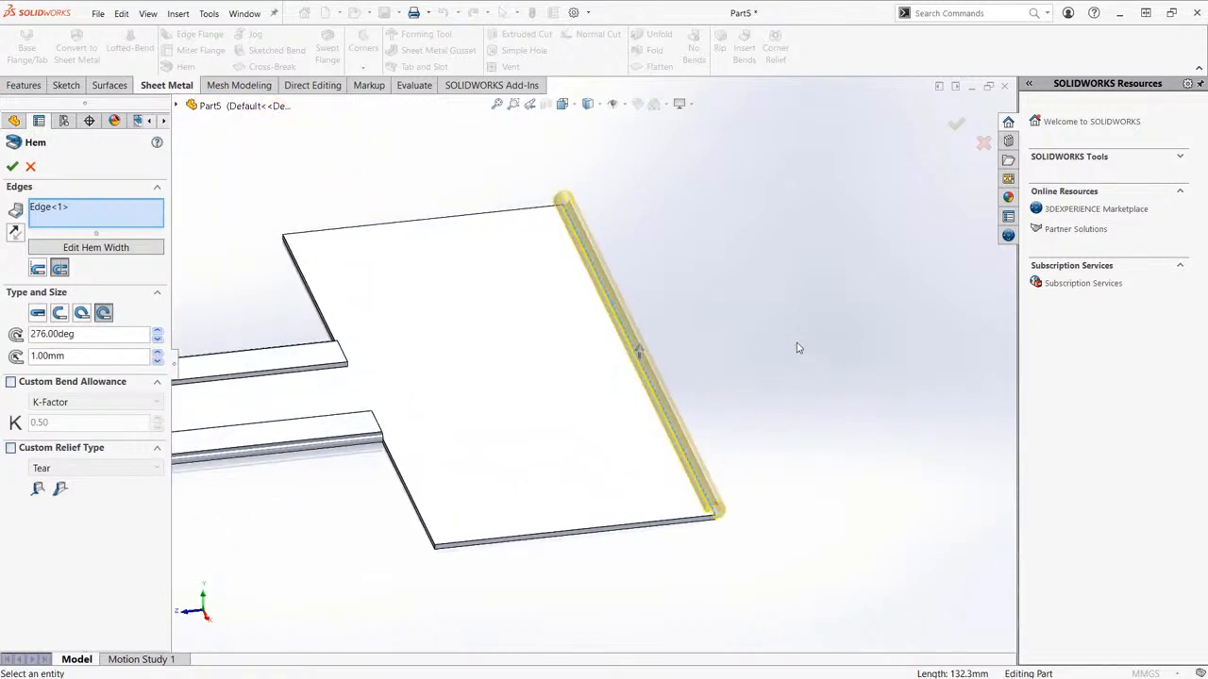
click(956, 124)
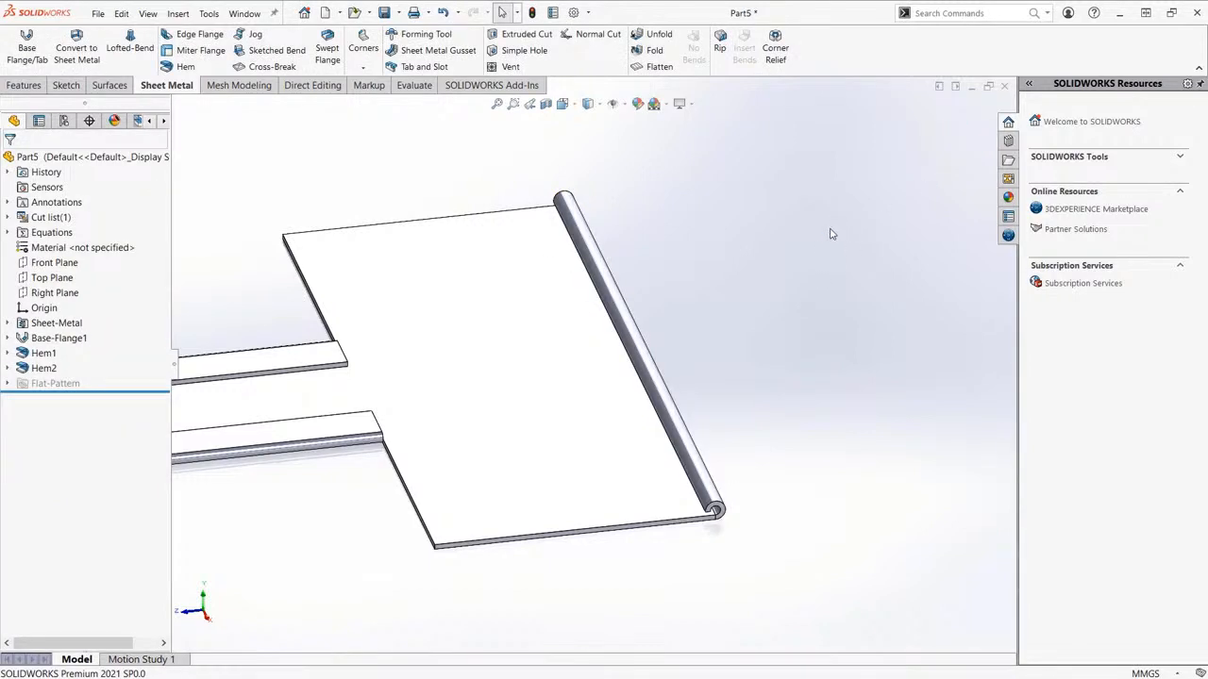
Save the part in isometric view as 05 in the ForLivestream folder and close it, saving all changes.
key(ctrl+7)
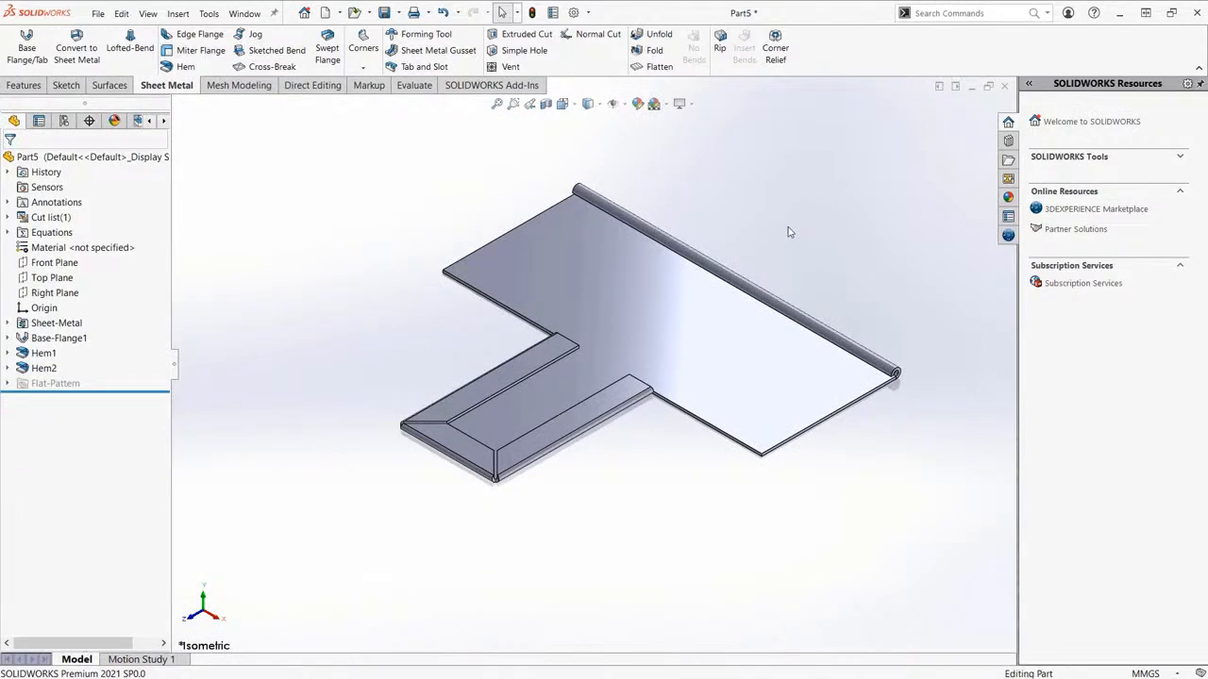
key(ctrl+s)
drag(391, 24, 722, 124)
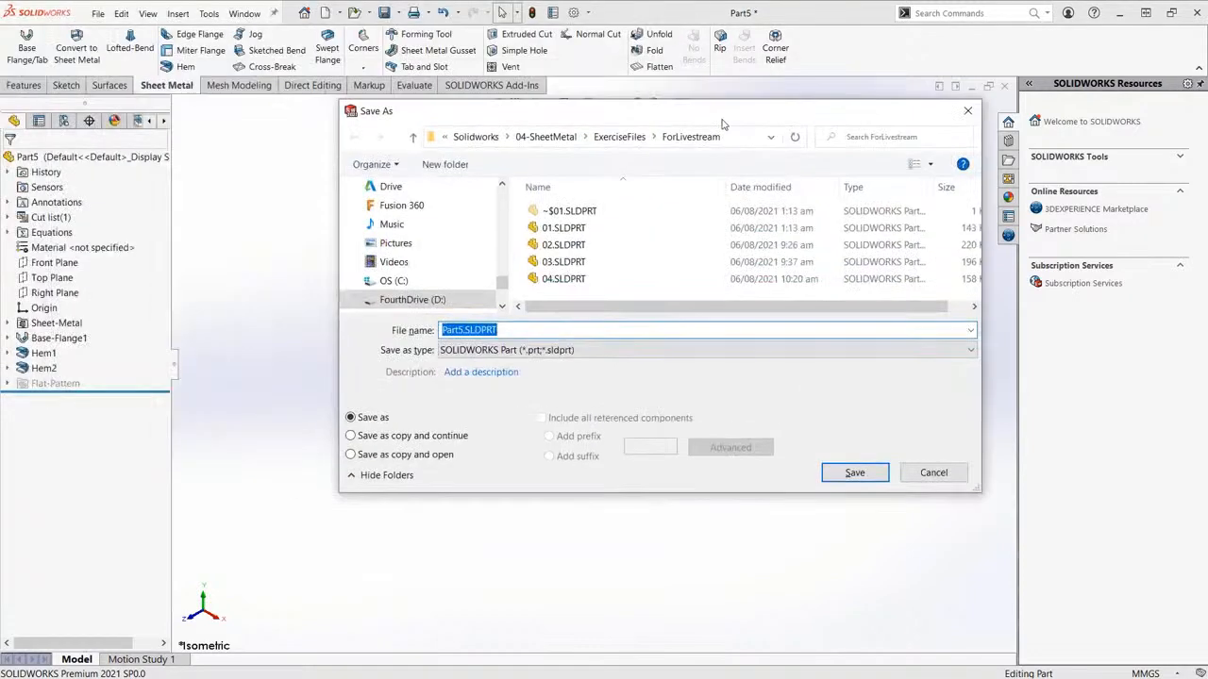
text(05)
key(Return)
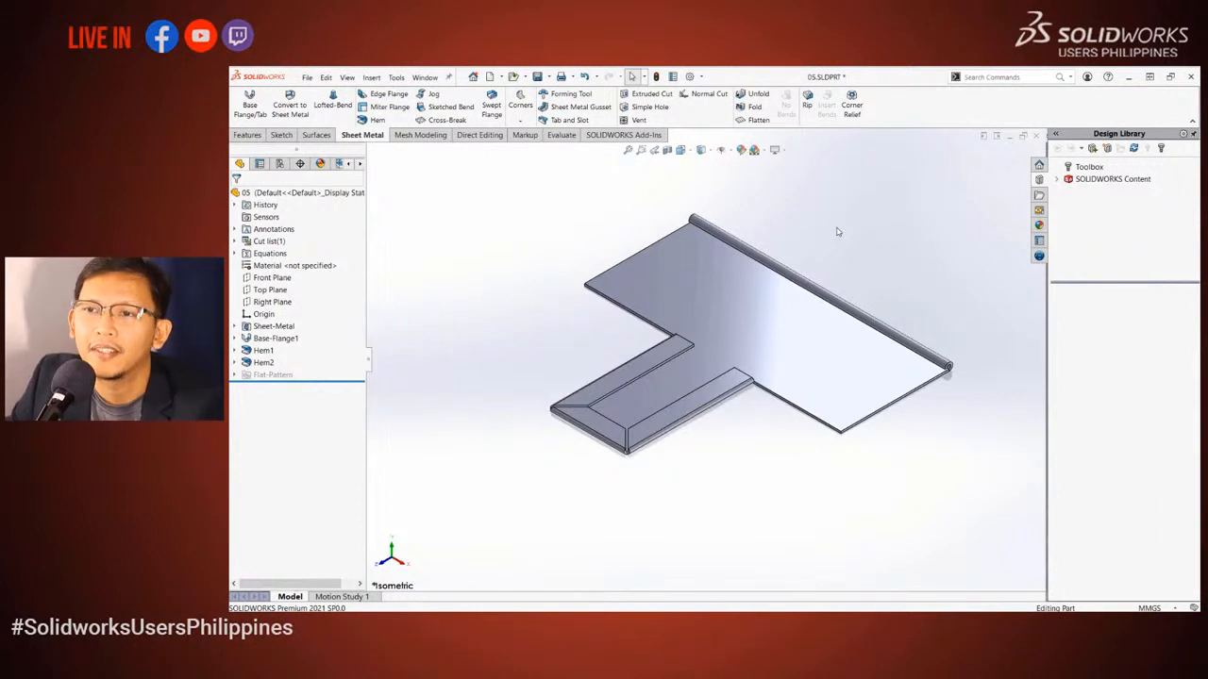
key(ctrl+w)
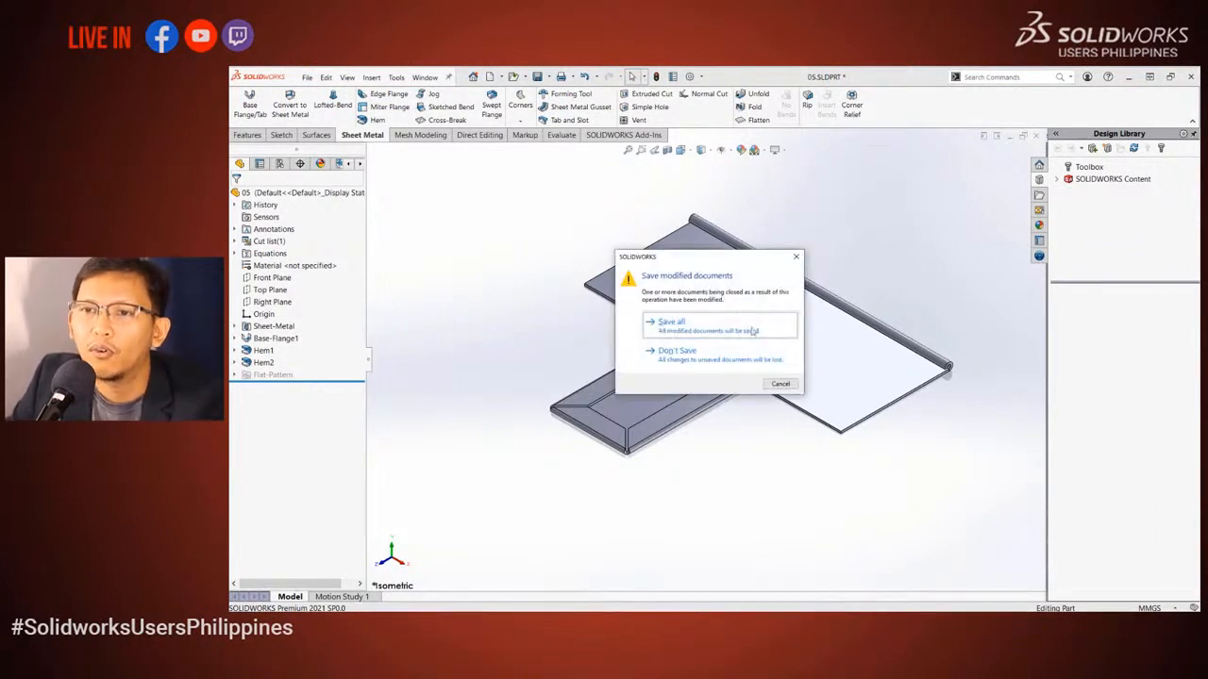
click(701, 330)
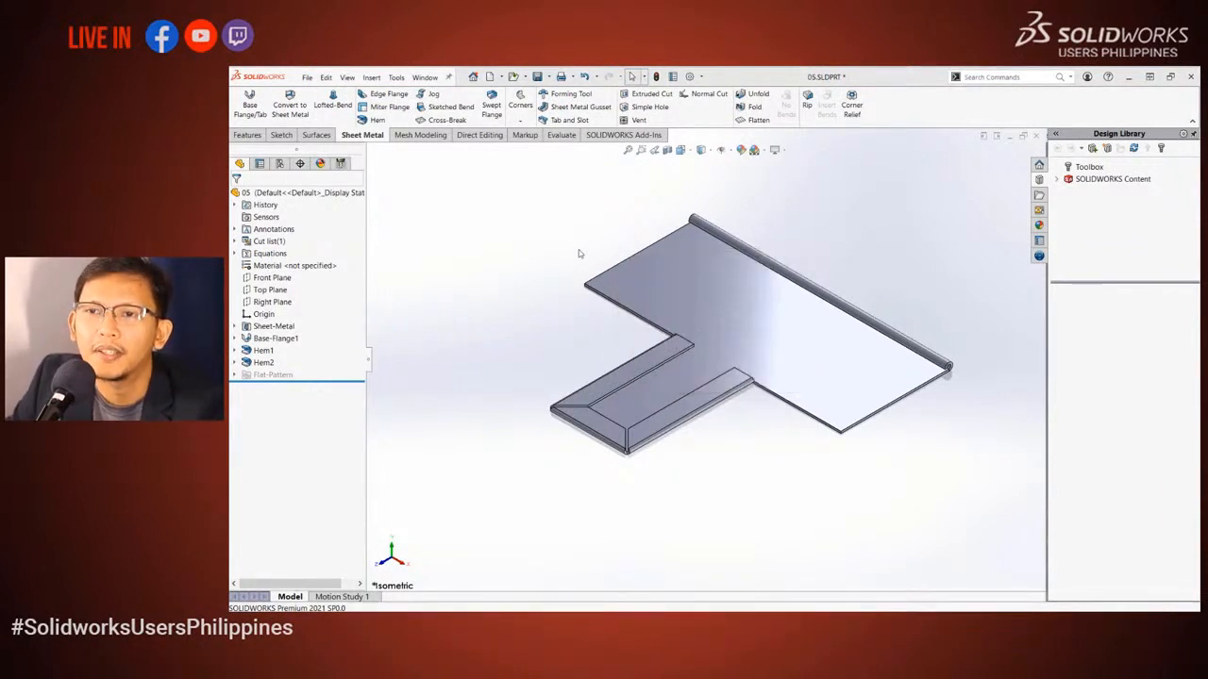
Open the part file 06.SLDPRT from the ForLivestream folder.
click(307, 77)
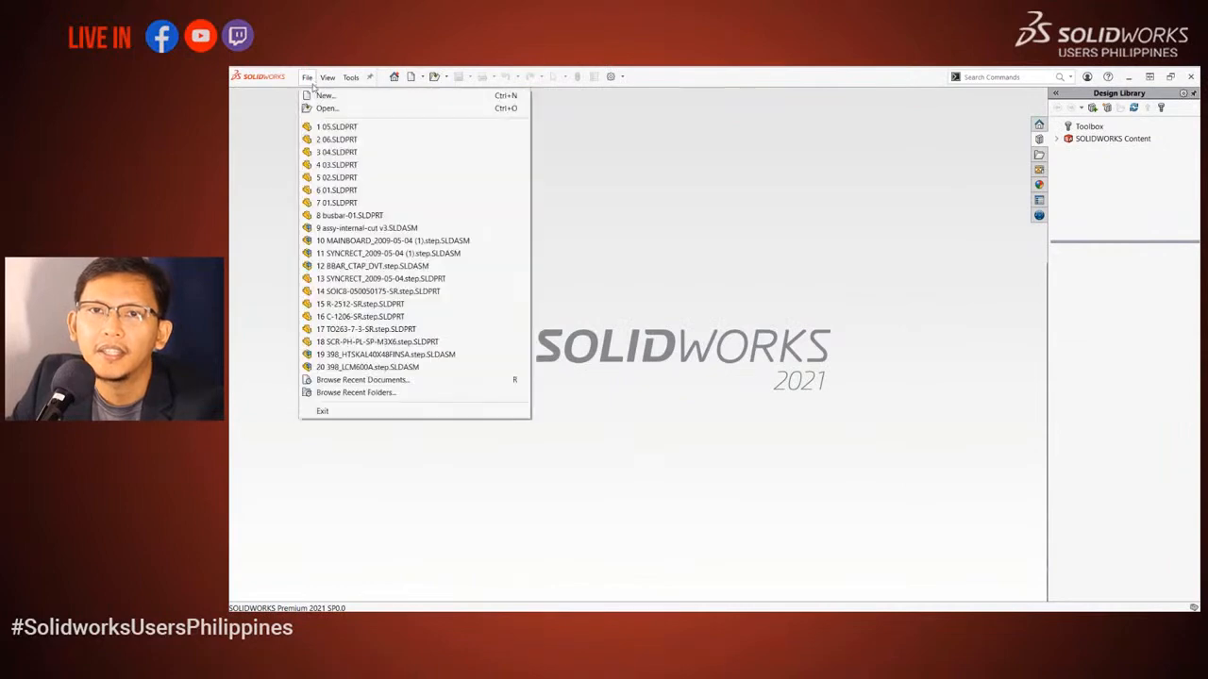
click(321, 104)
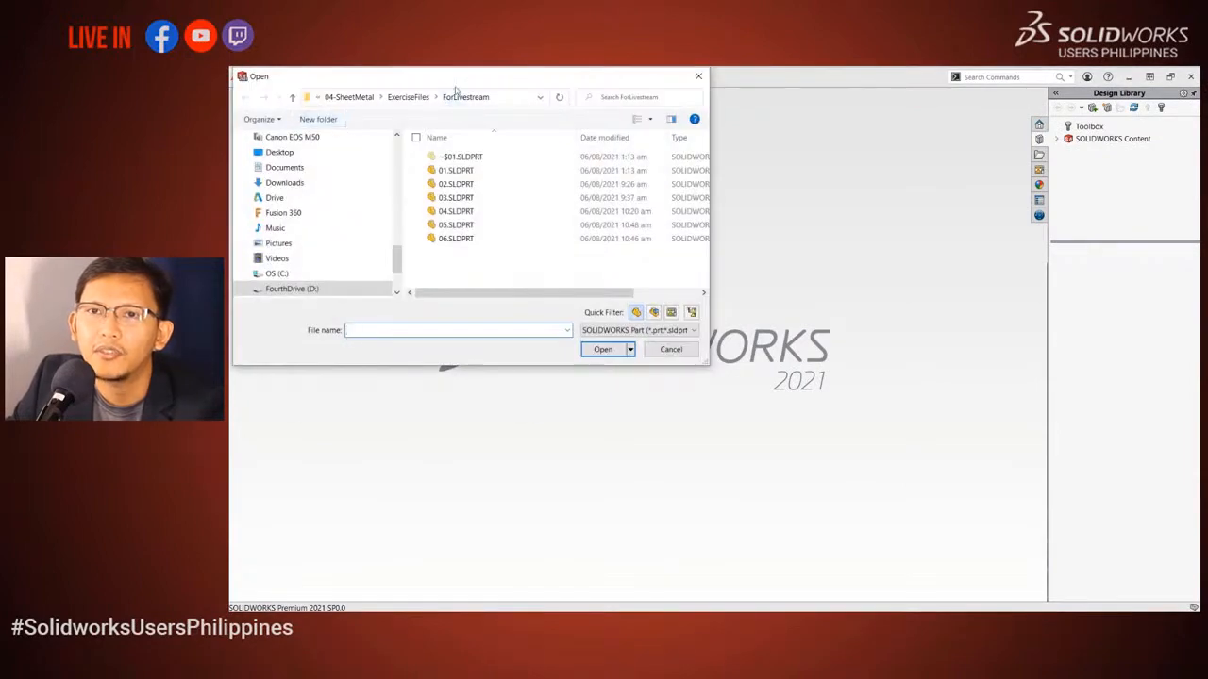
double_click(571, 298)
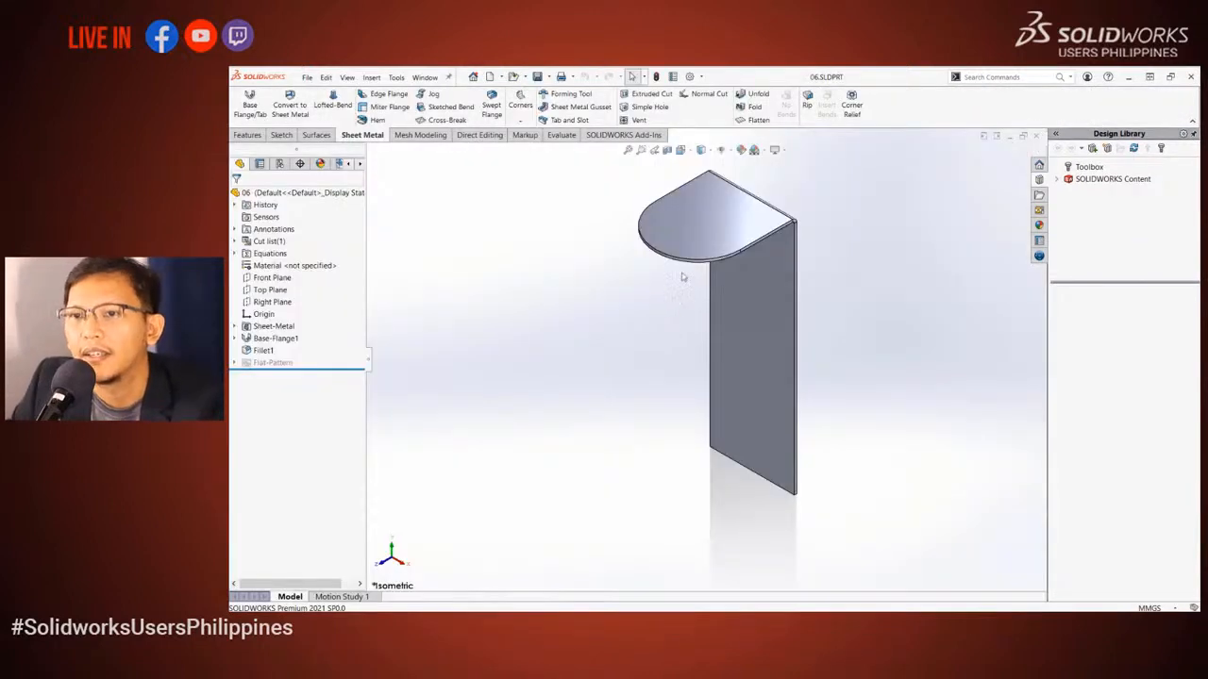
middle_drag(691, 304, 672, 288)
key(ctrl+7)
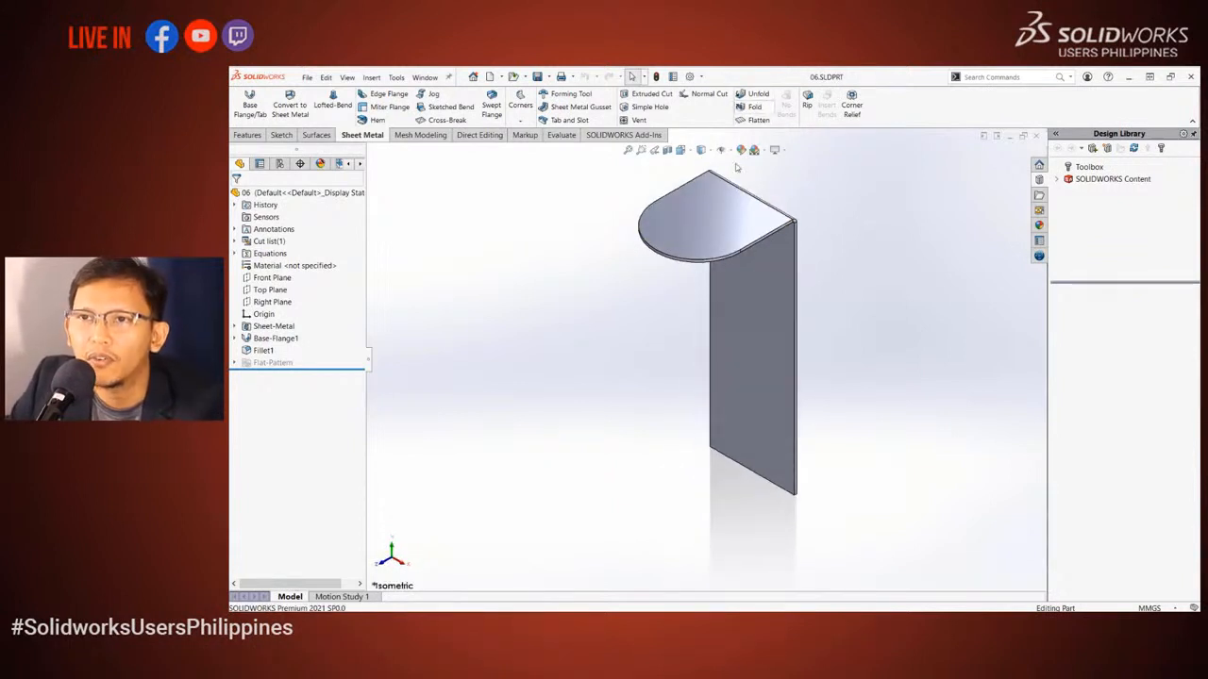
middle_drag(684, 266, 709, 191)
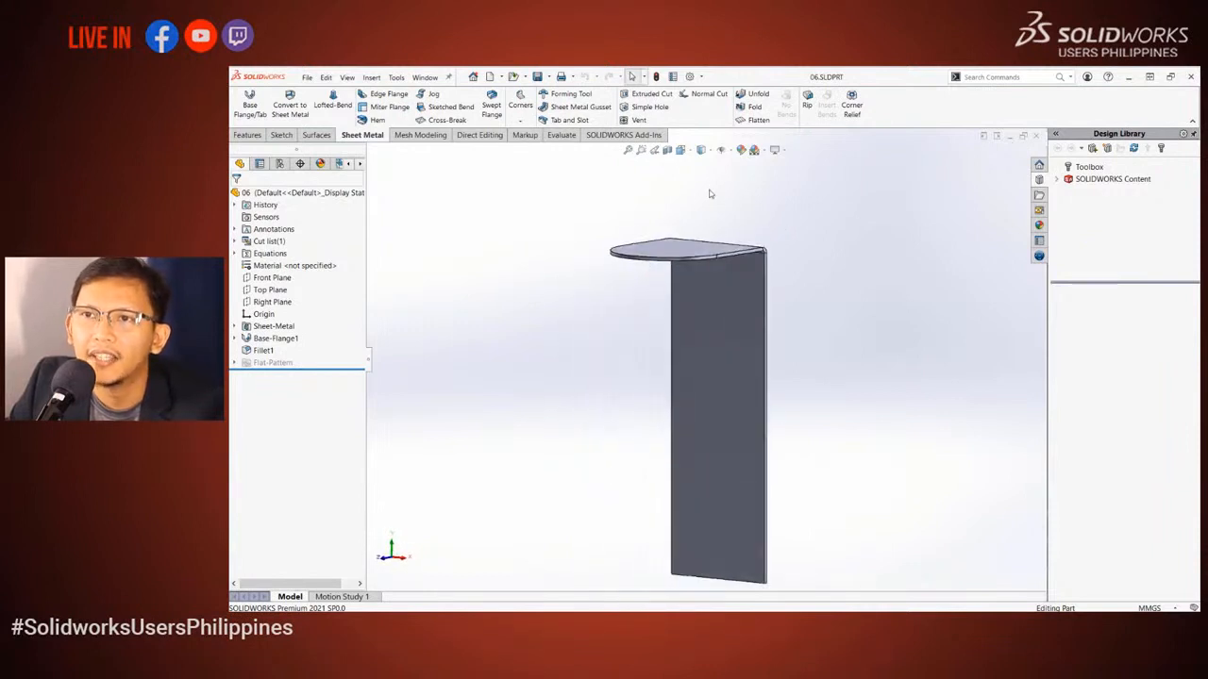
Preview the bracket's flat pattern and return the part to its bent state.
click(757, 120)
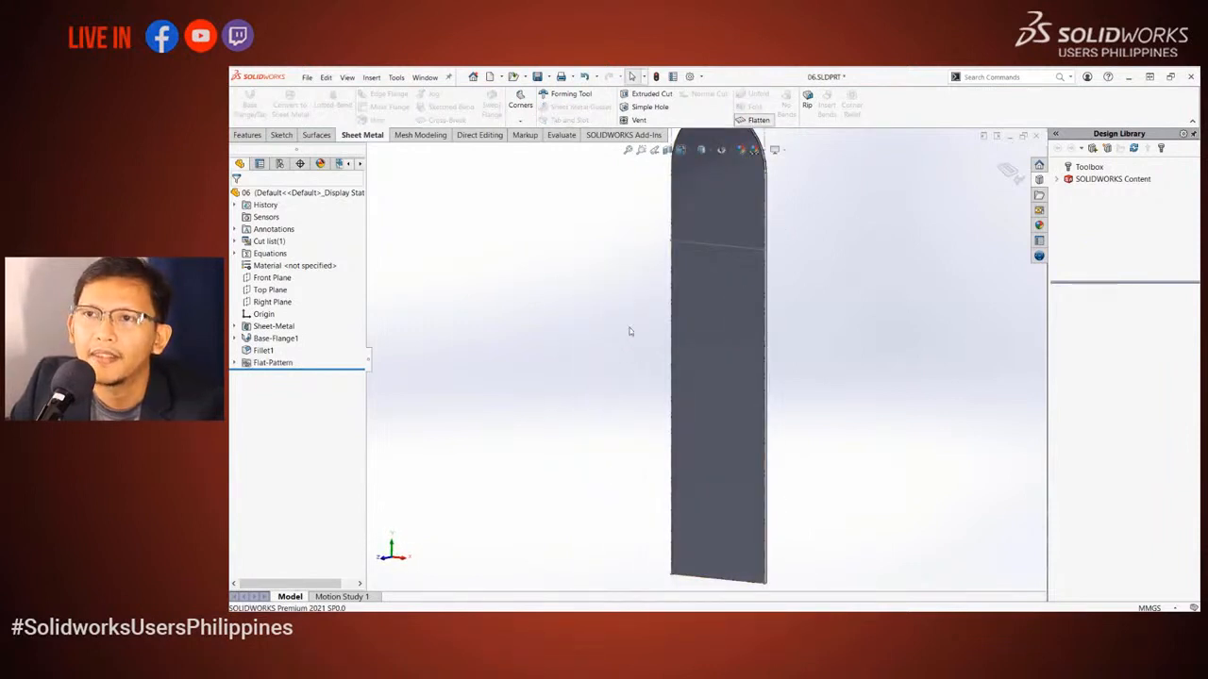
click(758, 121)
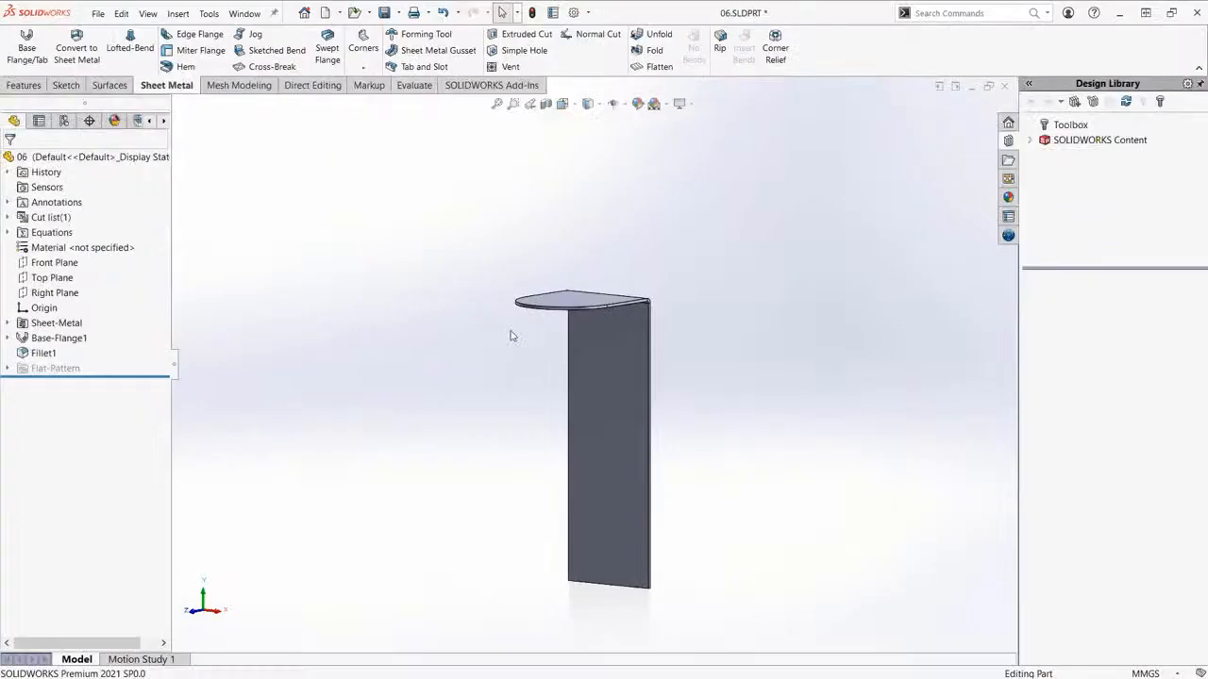
Unfold the bracket's bend, keeping the long rectangular face fixed.
middle_drag(510, 336, 582, 294)
scroll(574, 312, down, 6)
scroll(574, 312, up, 3)
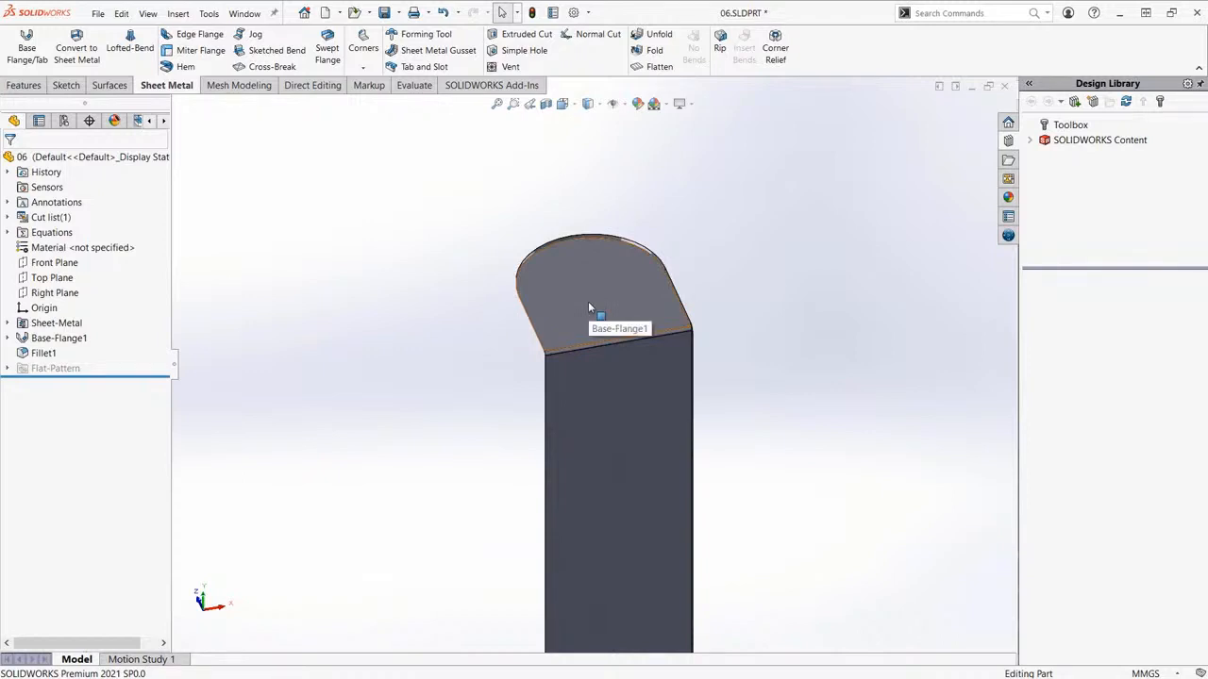
middle_drag(588, 307, 623, 149)
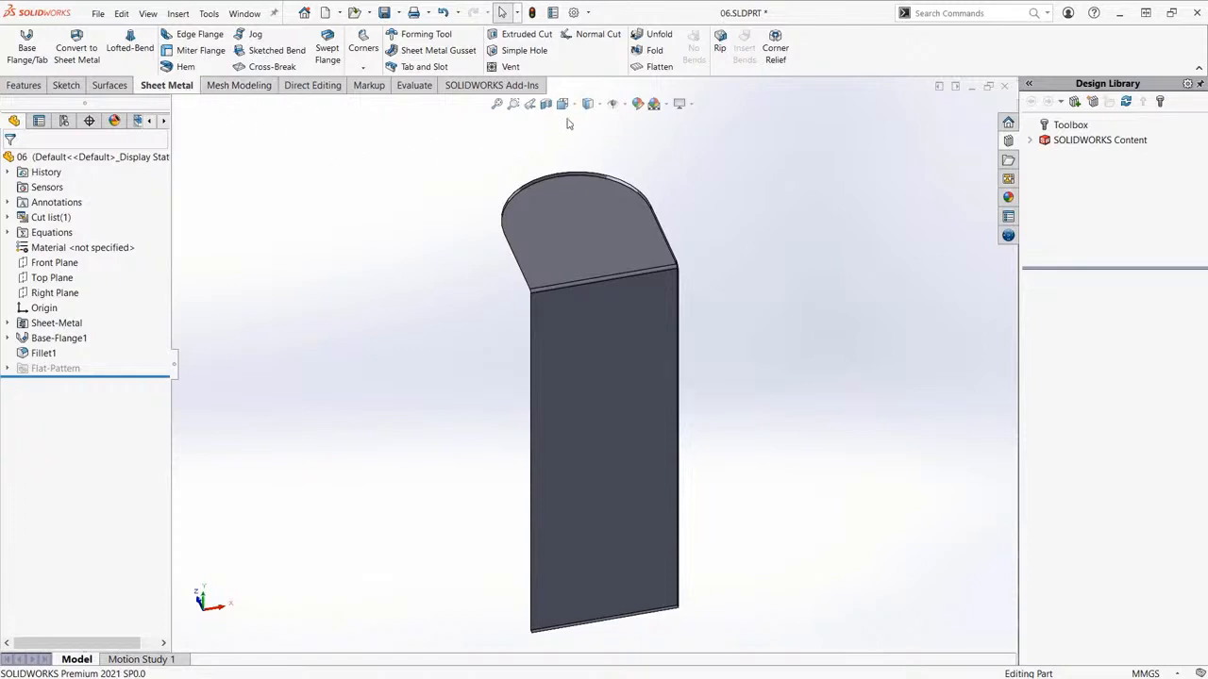
click(658, 36)
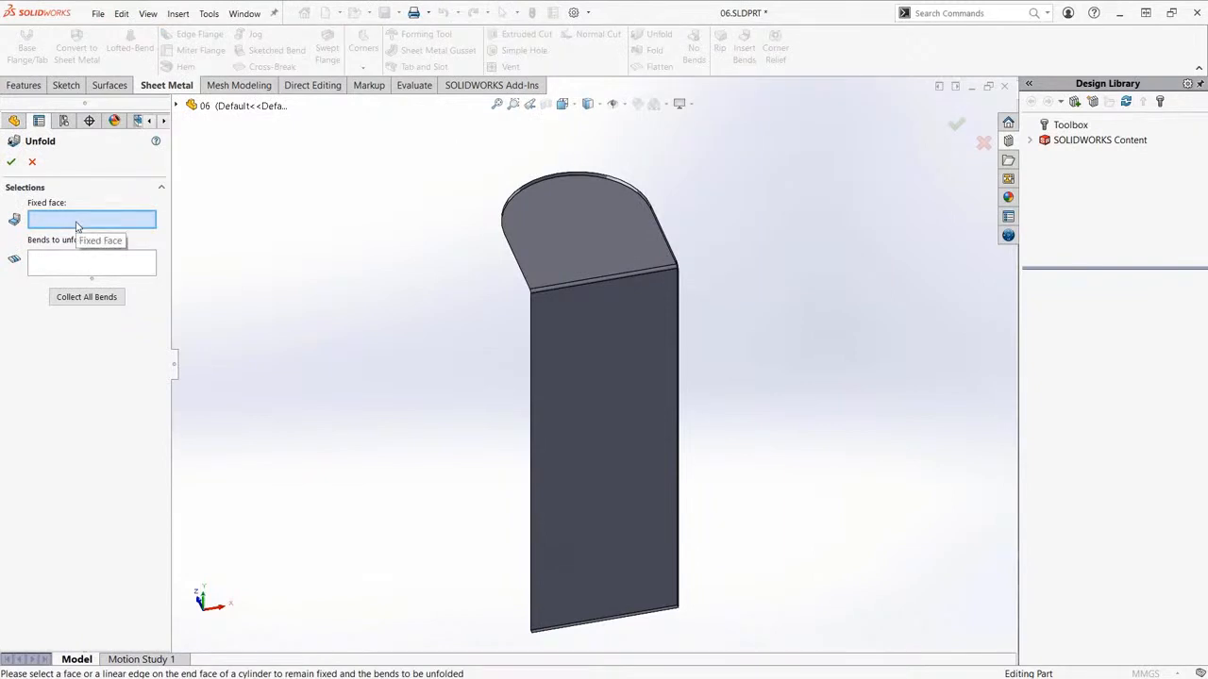
click(583, 398)
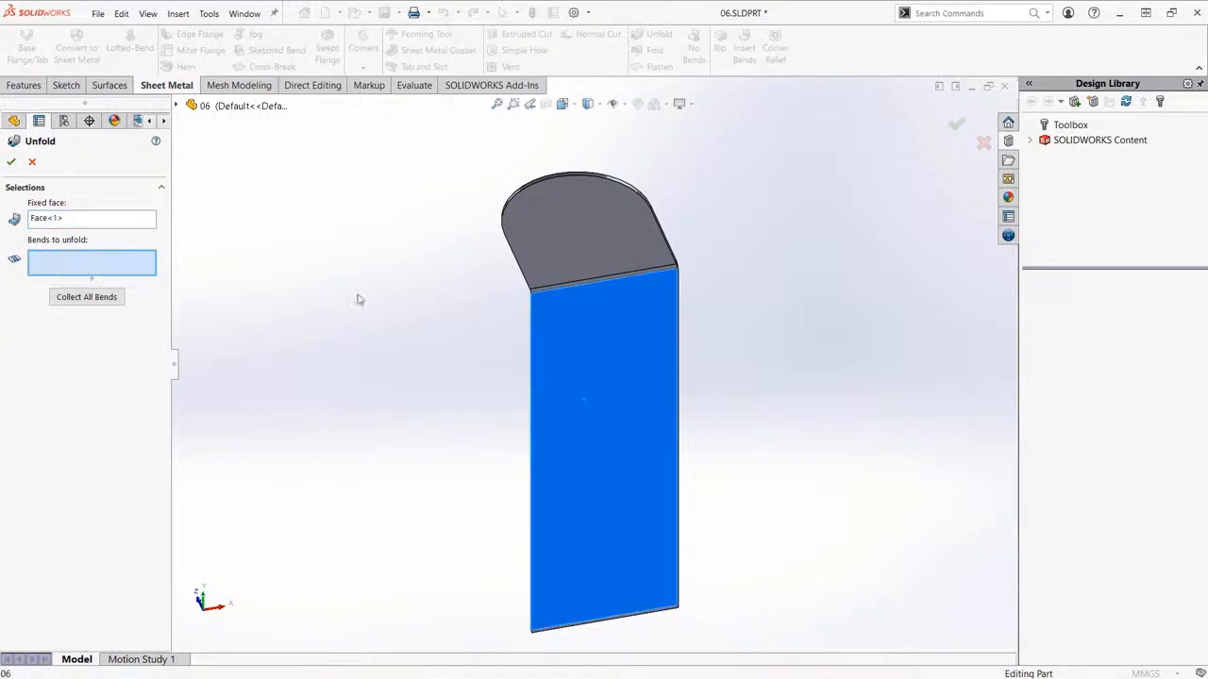
click(562, 287)
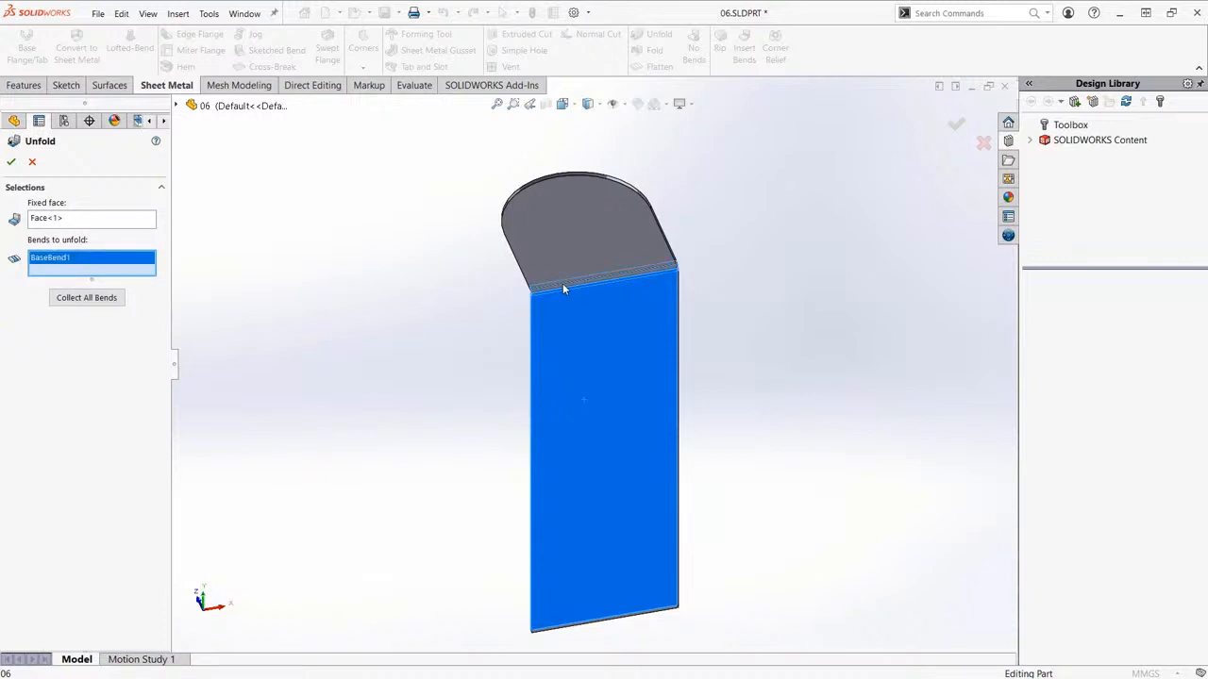
click(956, 124)
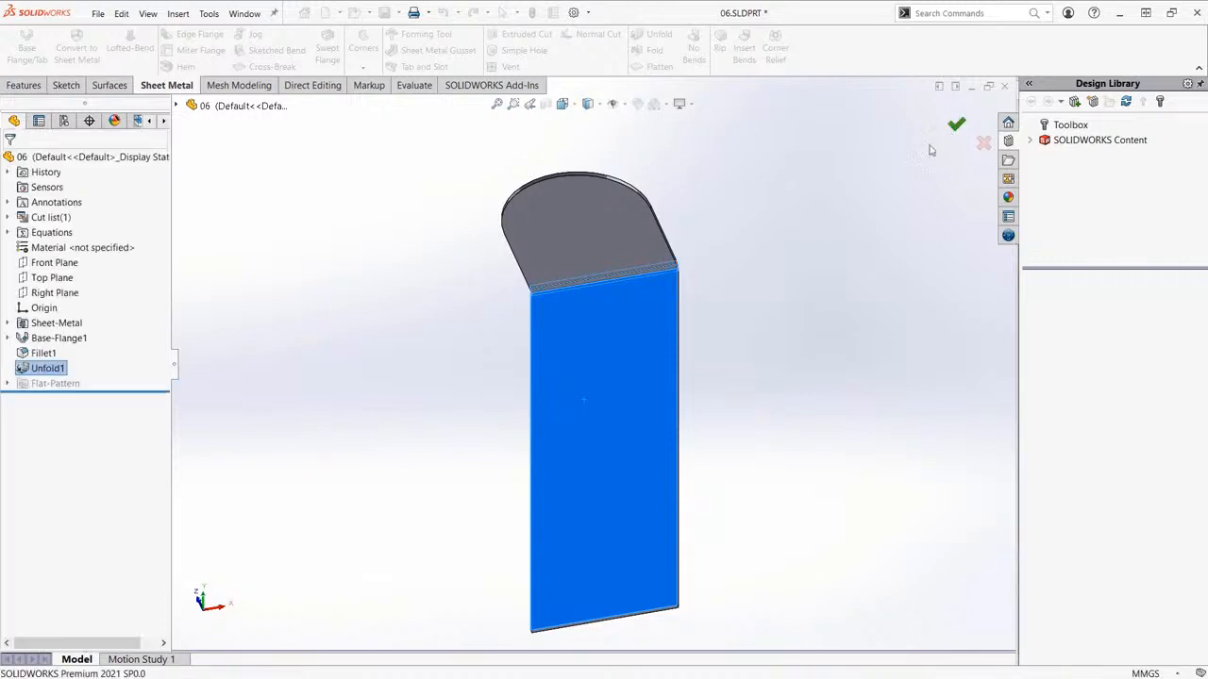
On the long face, sketch a vertical straight slot about 12.2 mm wide and 67.8 mm between centres, from the rounded end's centre across the bend.
middle_drag(734, 301, 791, 285)
scroll(791, 285, up, 1)
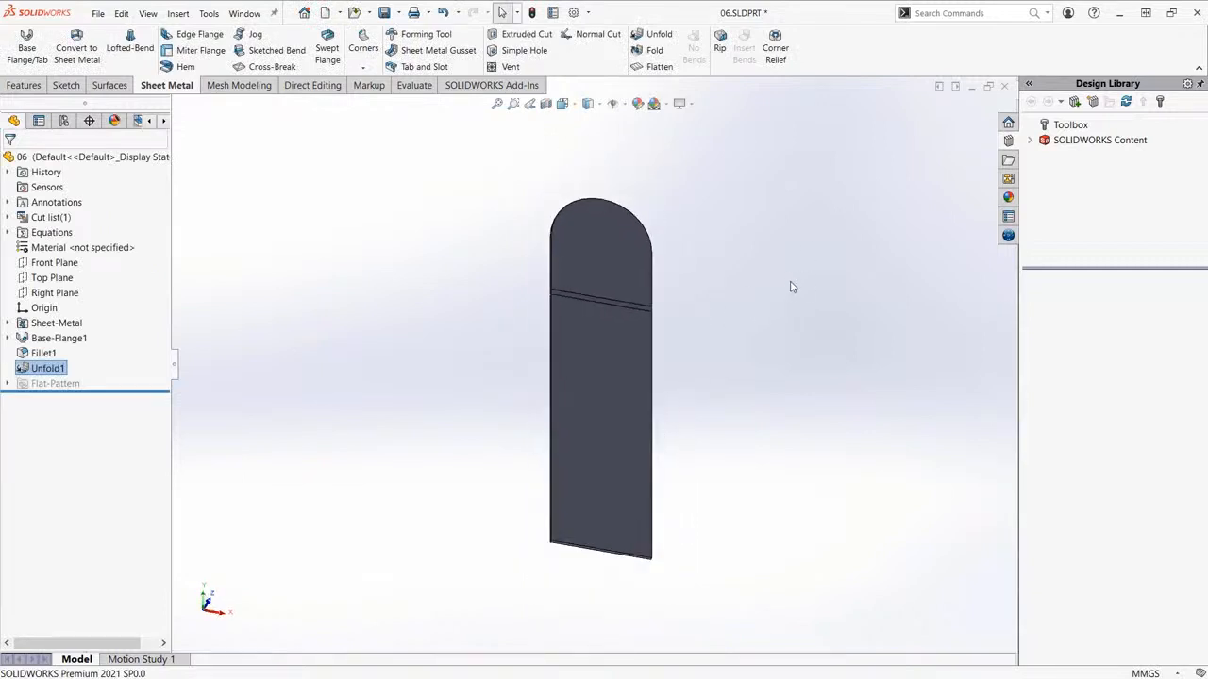
scroll(791, 281, down, 3)
ctrl+middle_drag(722, 318, 795, 301)
scroll(795, 301, up, 1)
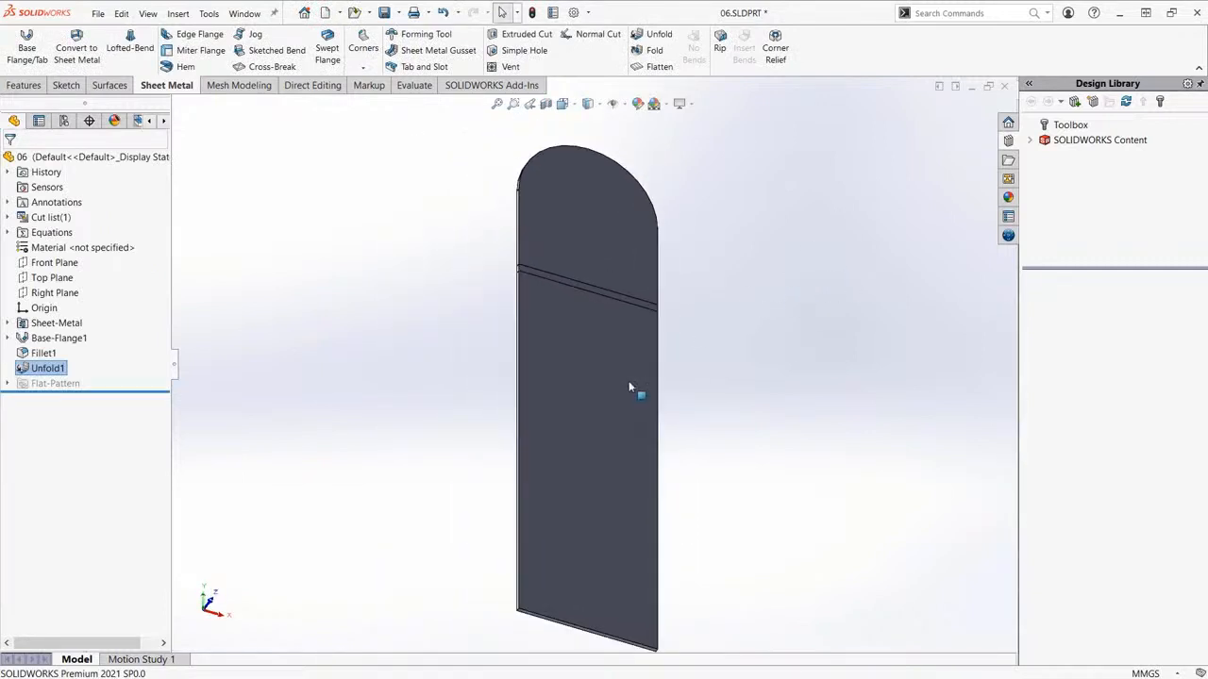
click(604, 389)
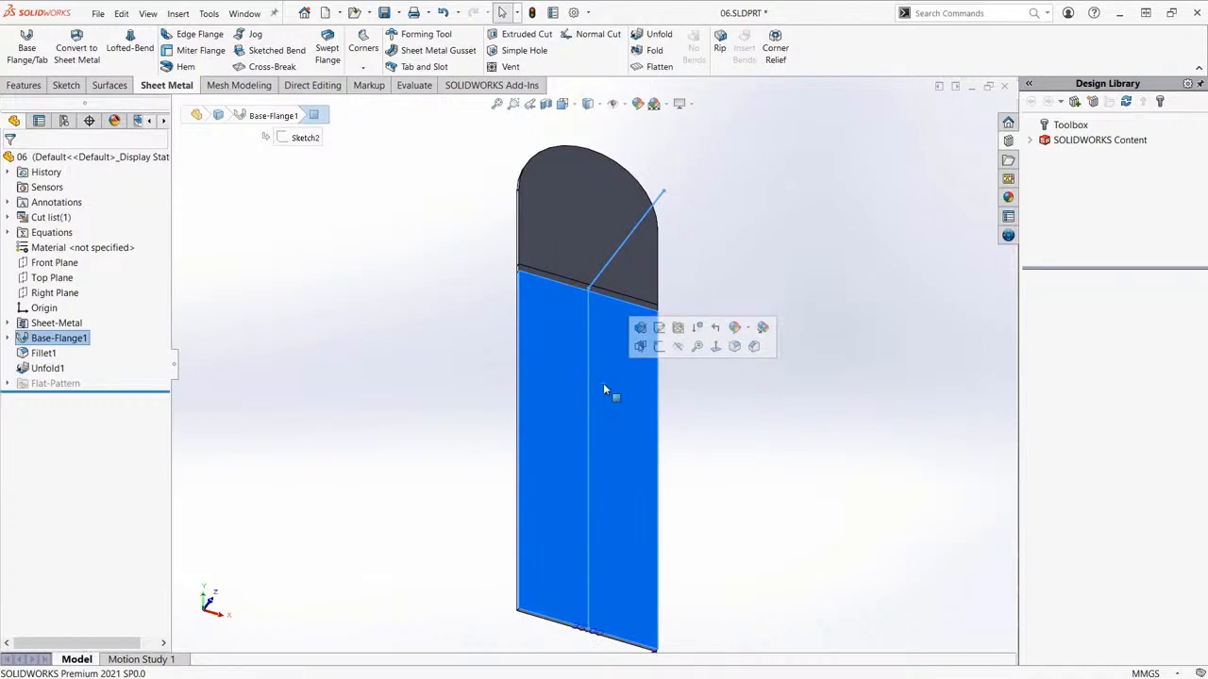
click(663, 356)
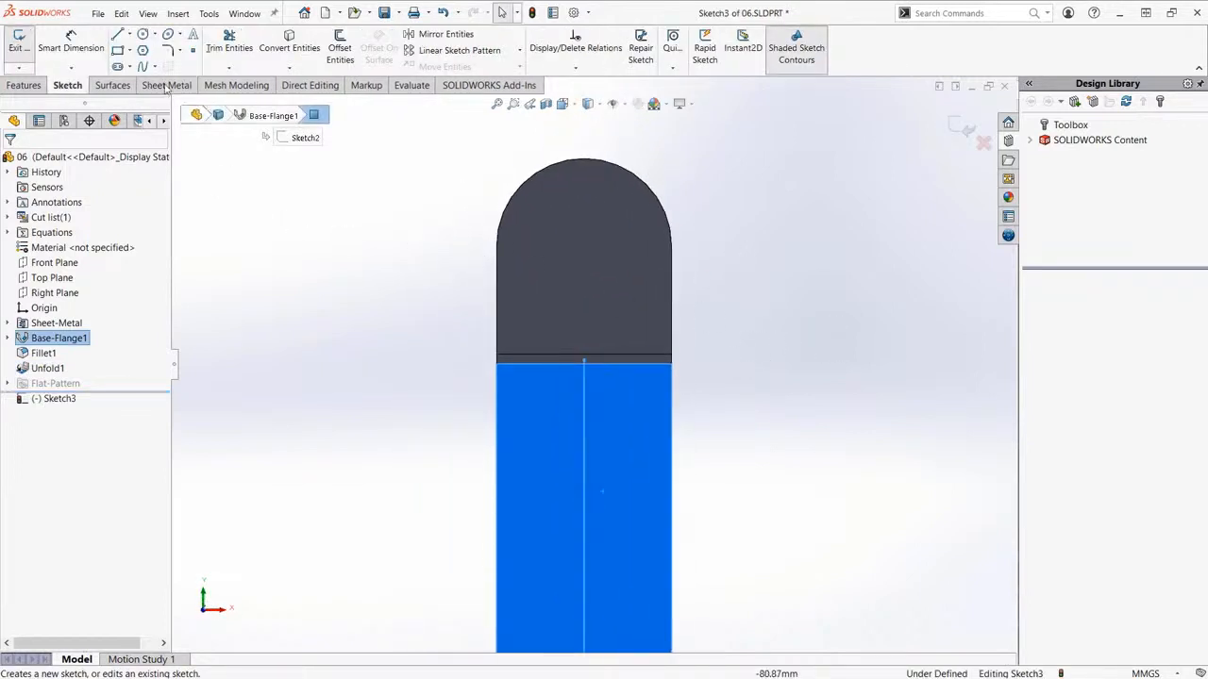
click(118, 67)
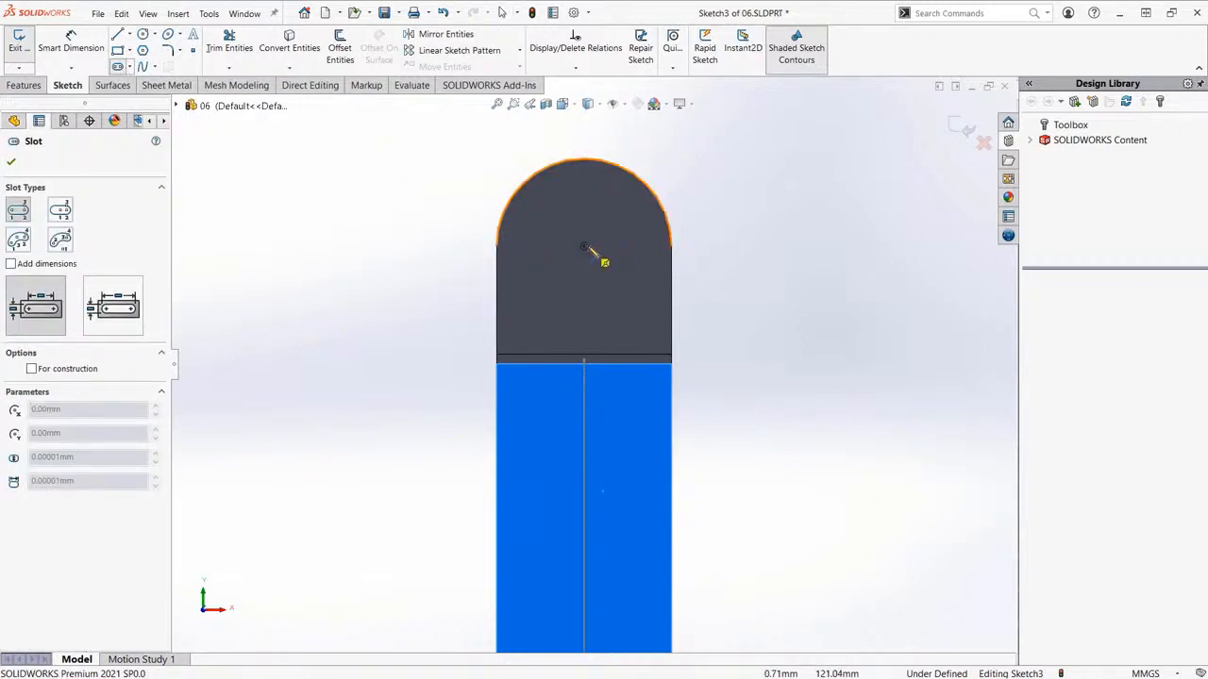
click(585, 243)
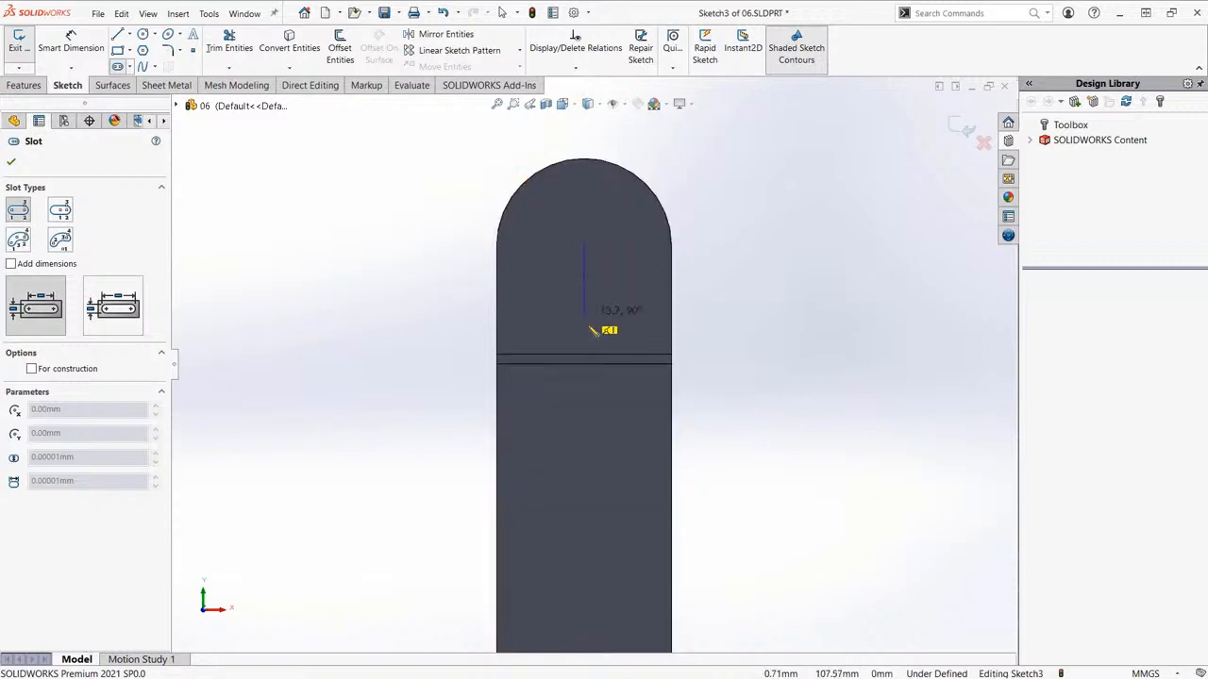
click(584, 586)
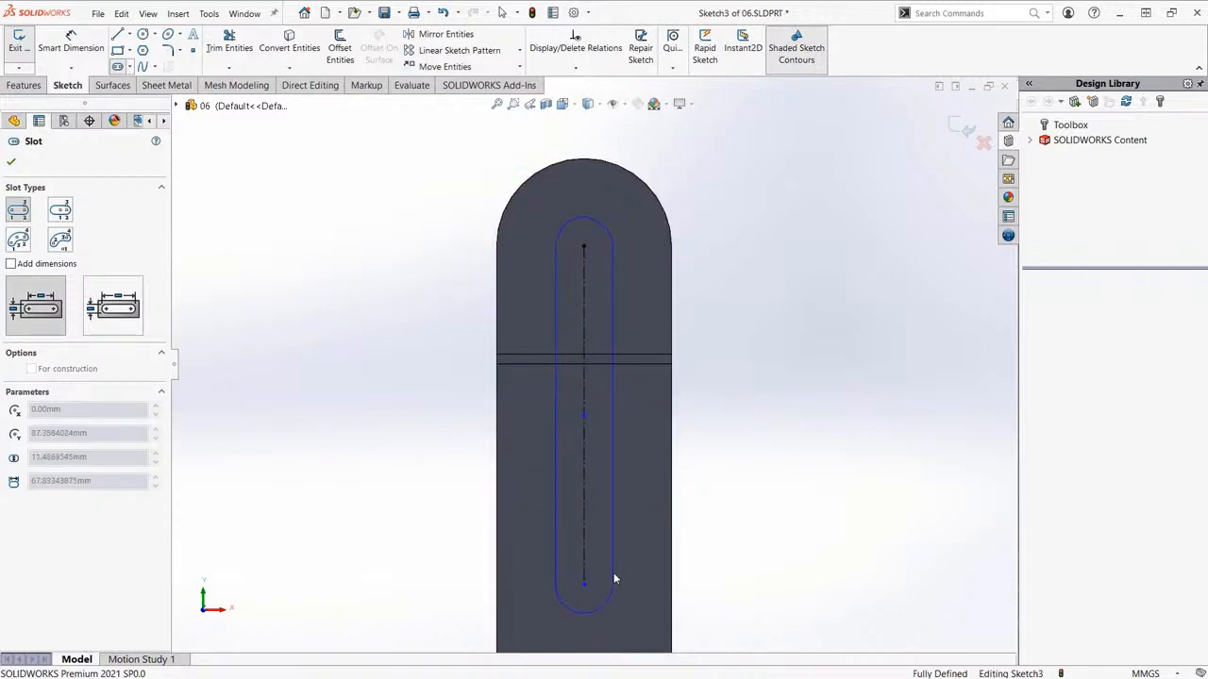
click(614, 572)
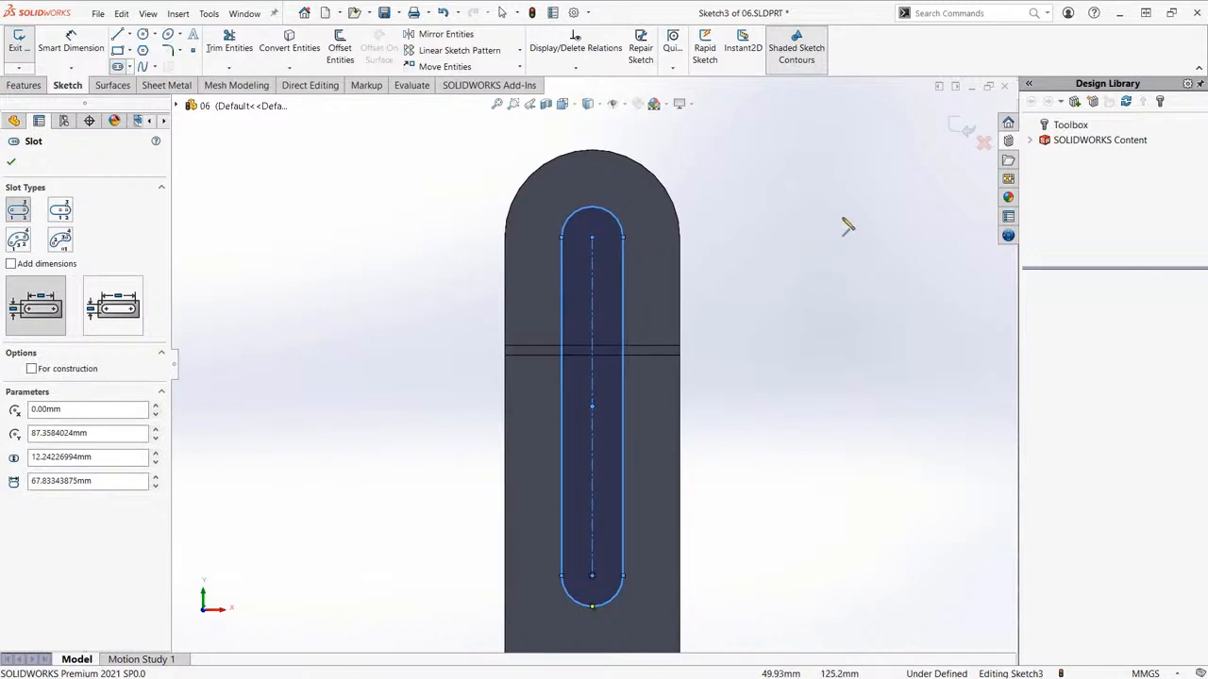
key(Escape)
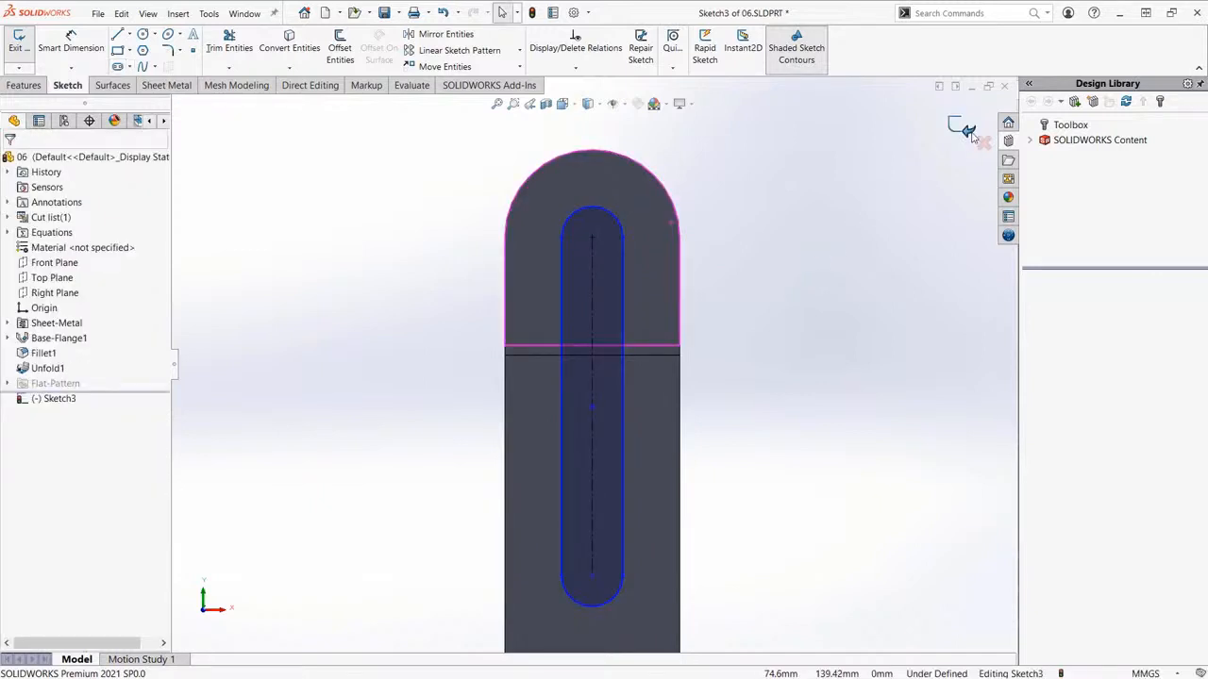
click(961, 128)
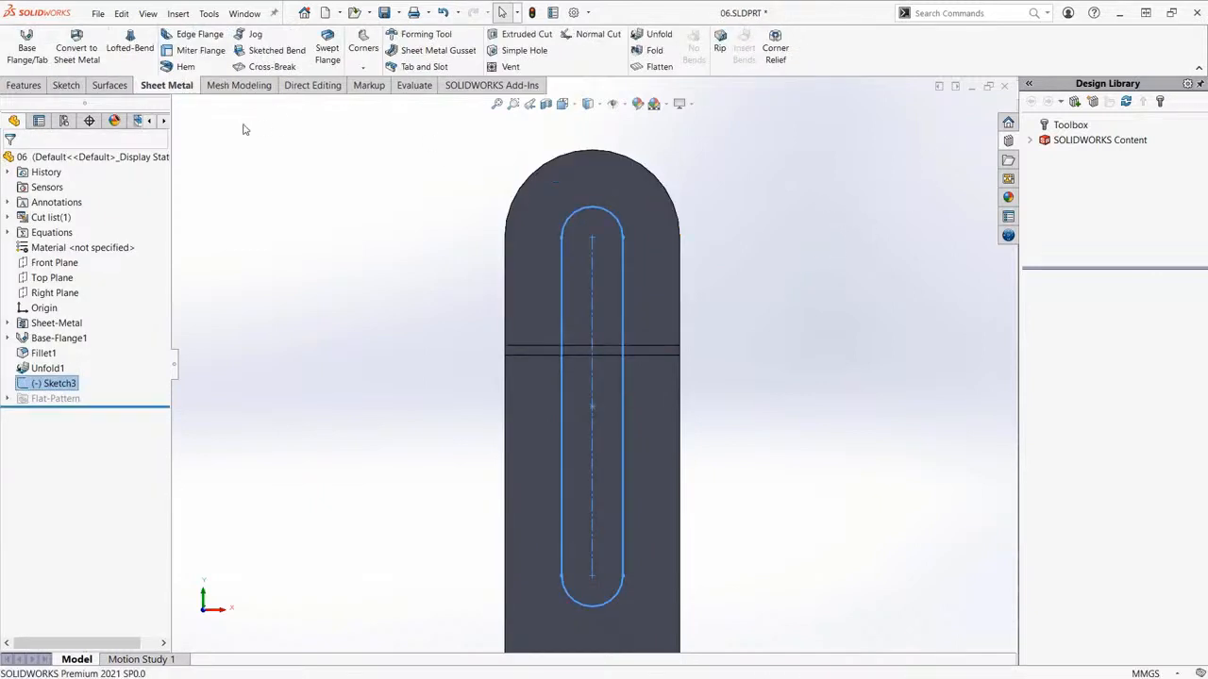
Cut the slot sketch through the sheet with an extruded cut whose depth is linked to the thickness.
click(24, 85)
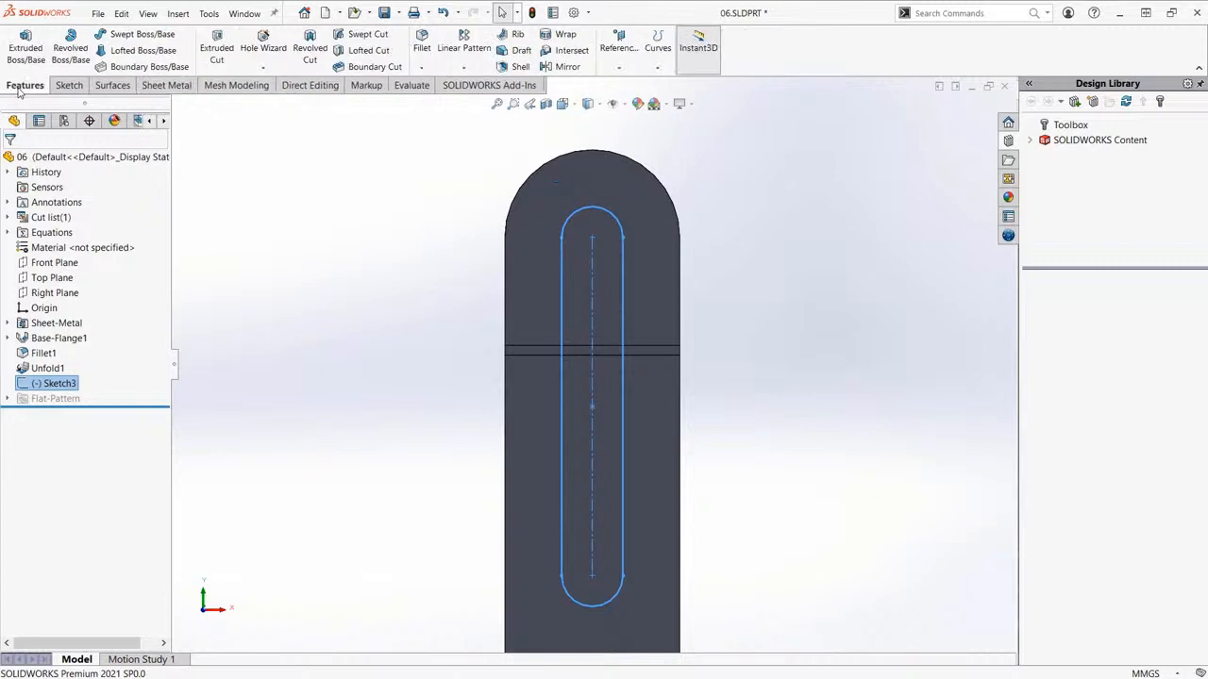
click(218, 54)
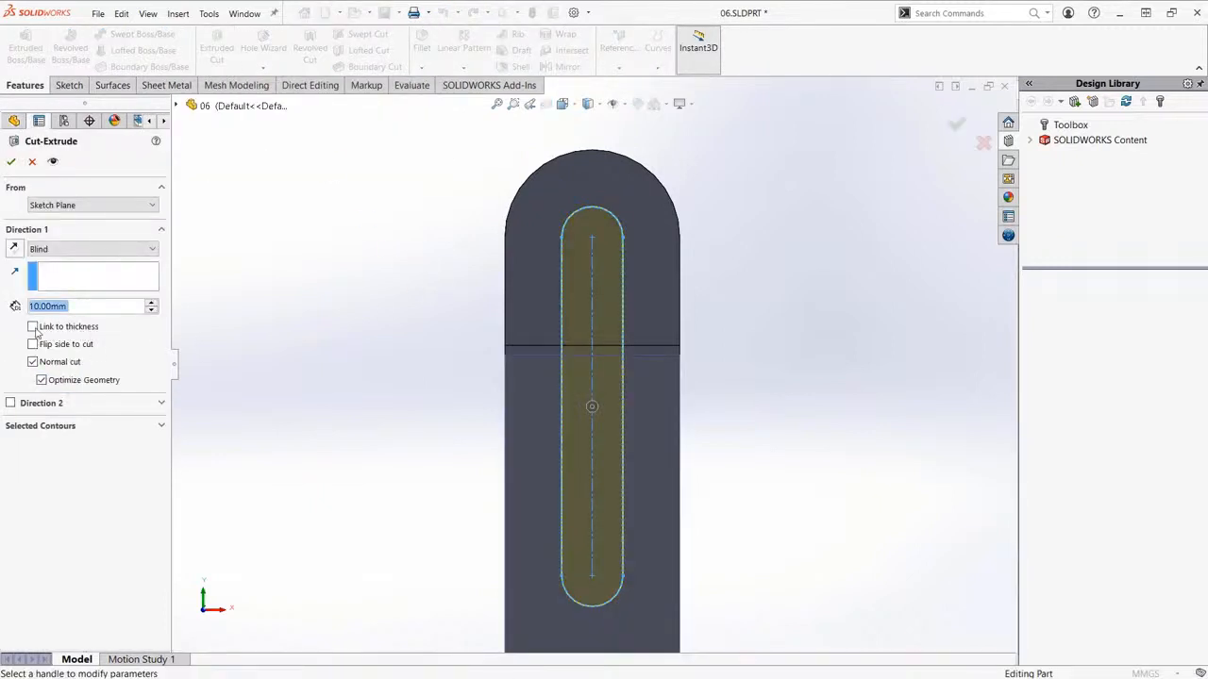
click(33, 327)
middle_drag(424, 288, 737, 206)
click(957, 124)
Fold the slotted part back at its bend, keeping the long face below the bend fixed.
scroll(723, 254, down, 3)
scroll(723, 254, up, 1)
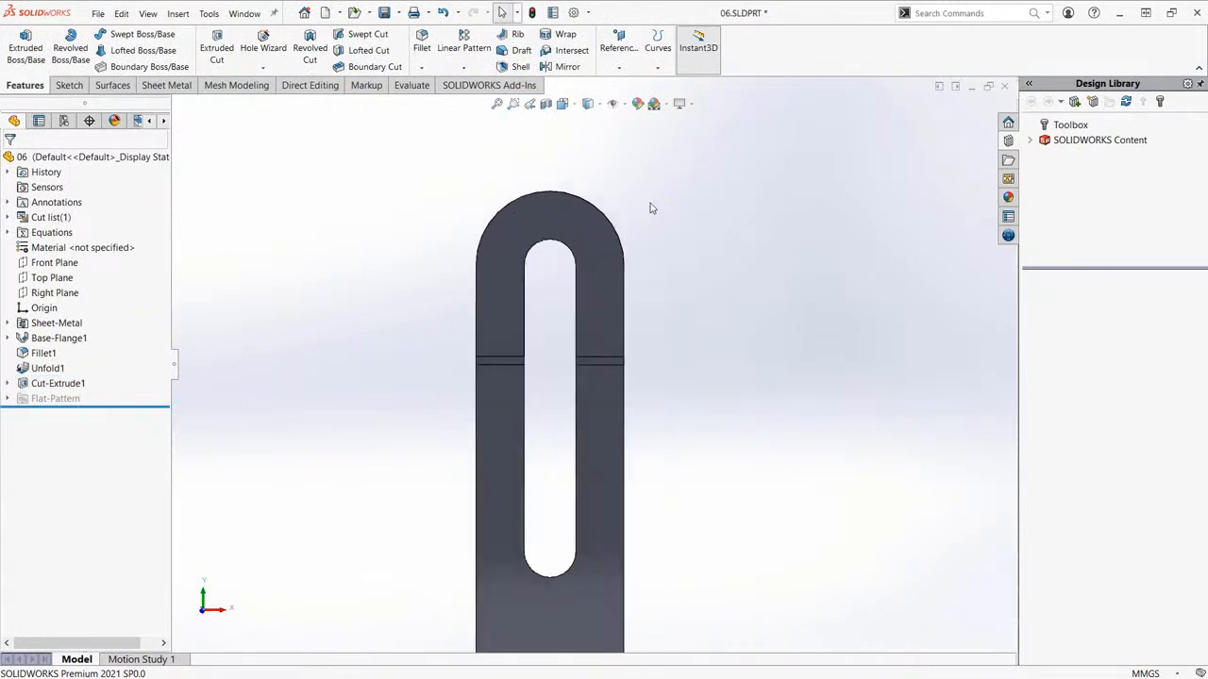
click(166, 85)
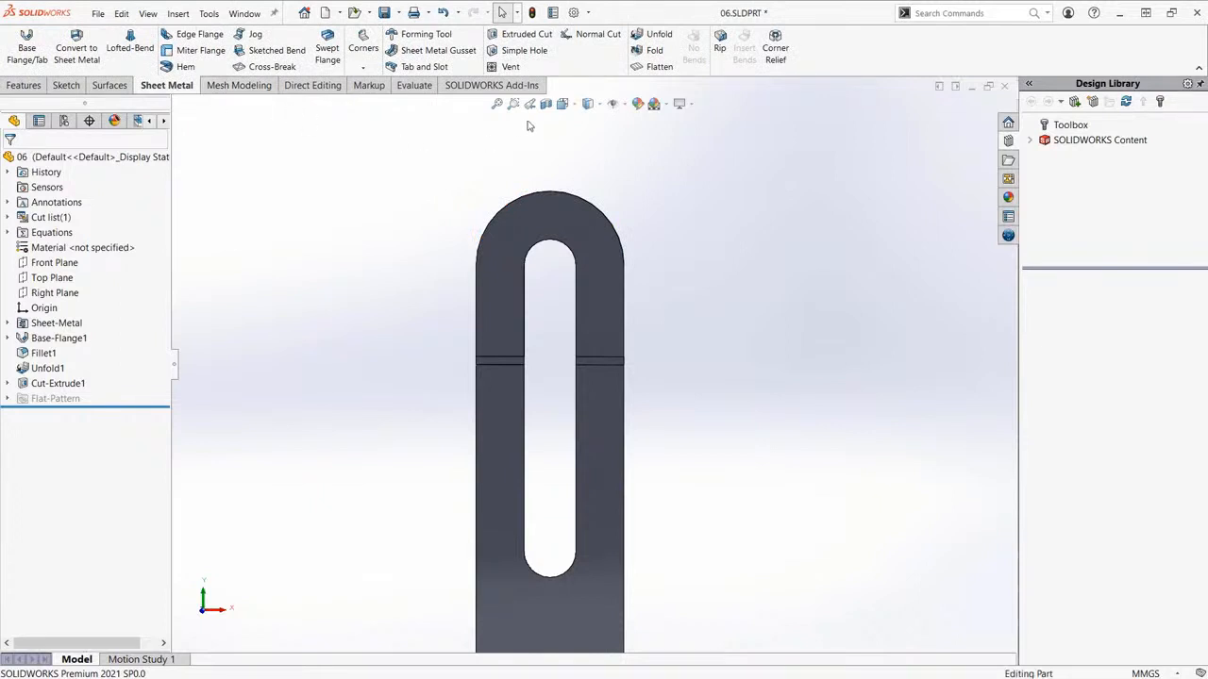
click(669, 57)
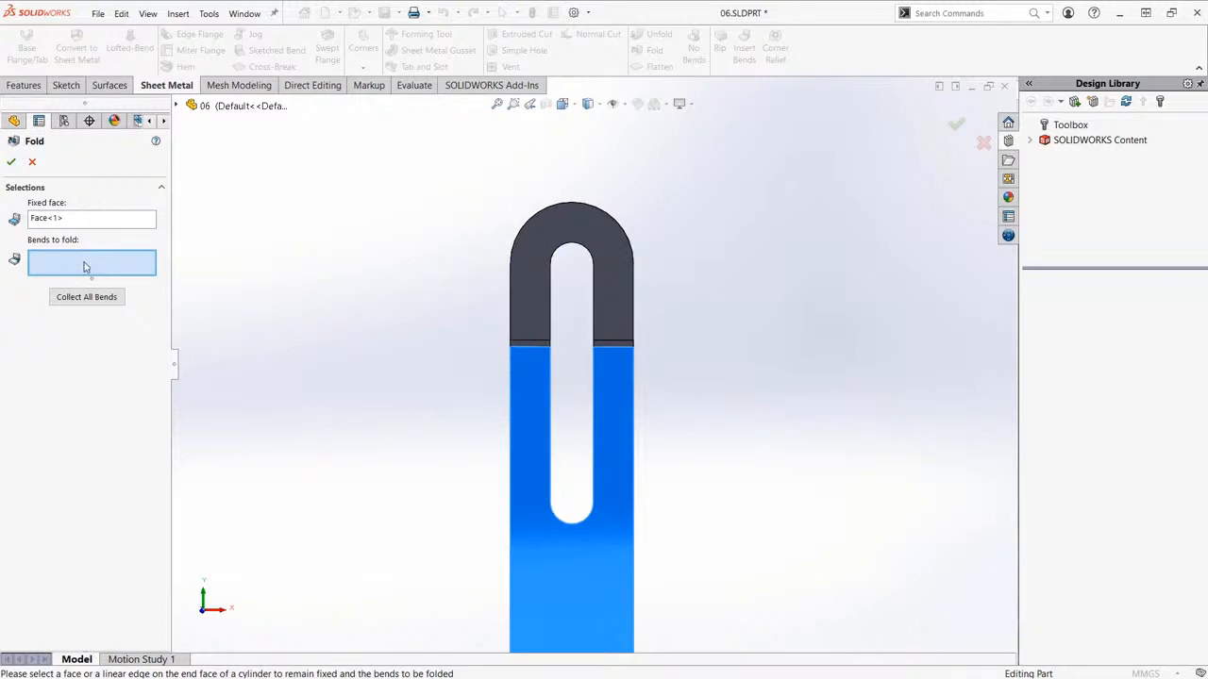
click(536, 347)
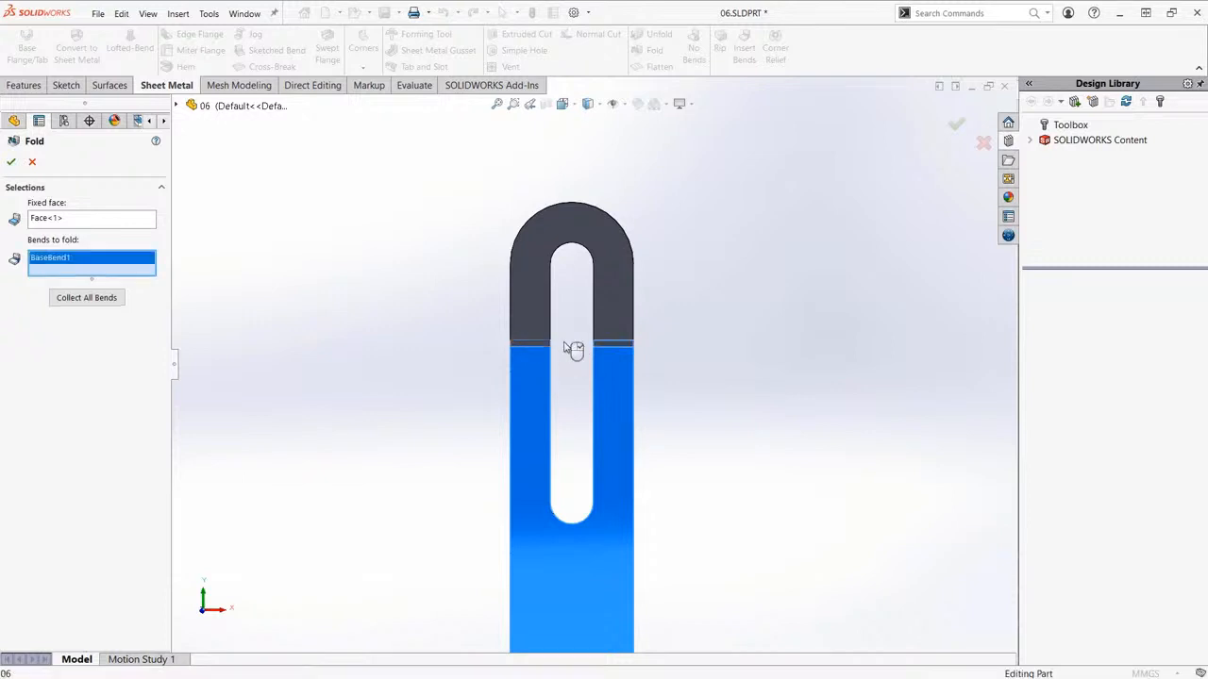
key(Return)
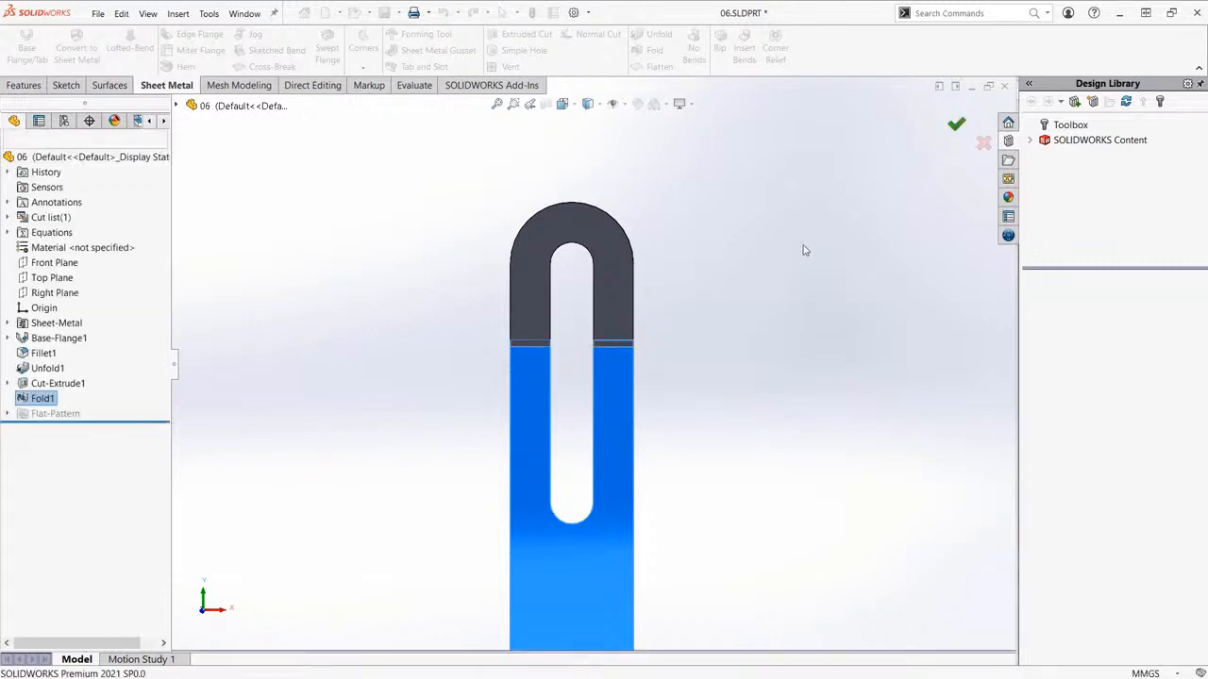
Close the finished part 06.SLDPRT, saving all changes.
middle_drag(741, 316, 724, 286)
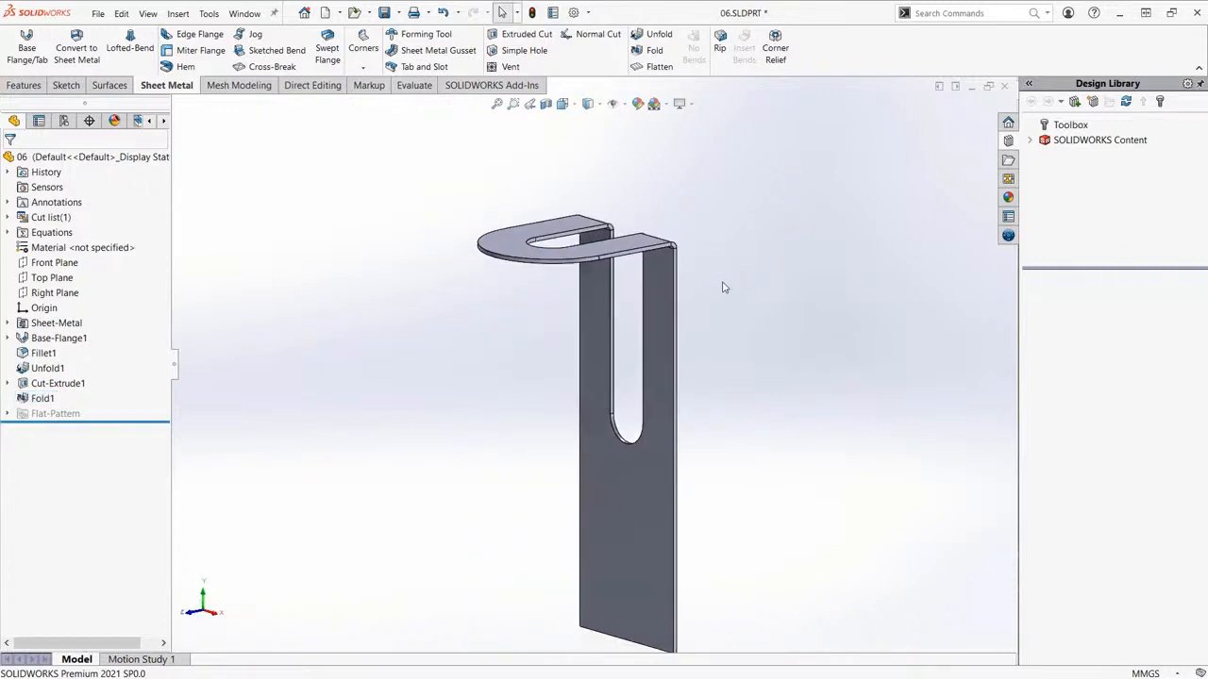
key(ctrl+7)
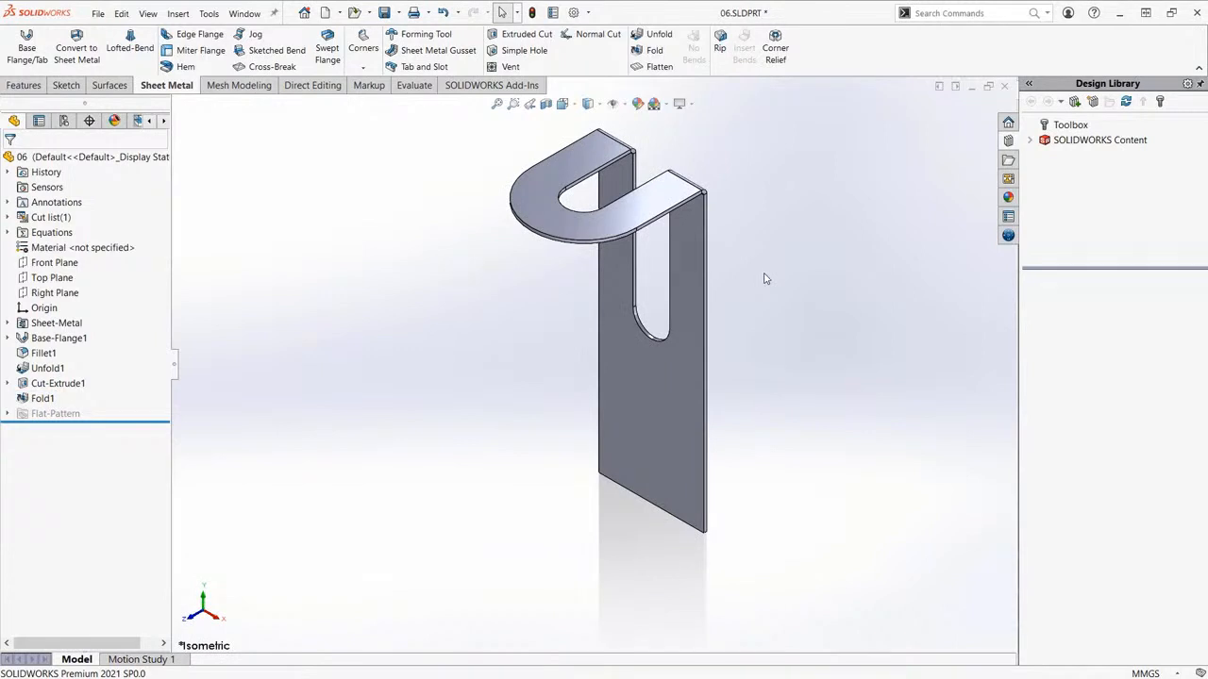
text(d)
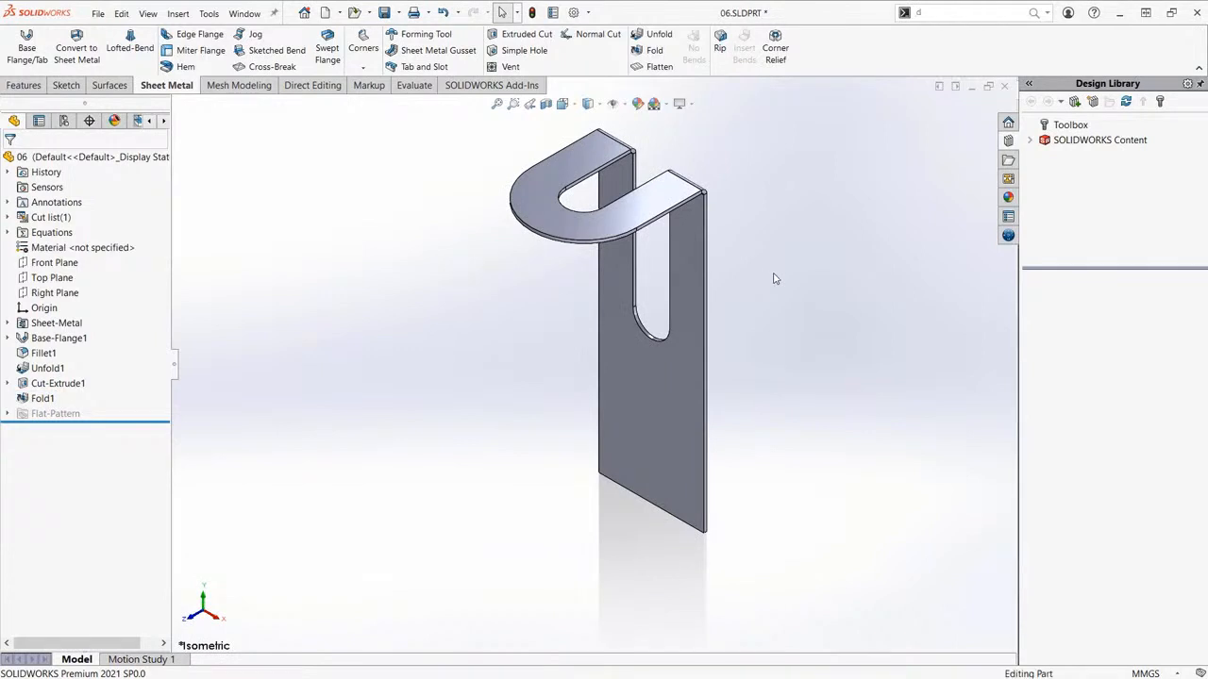
key(ctrl+w)
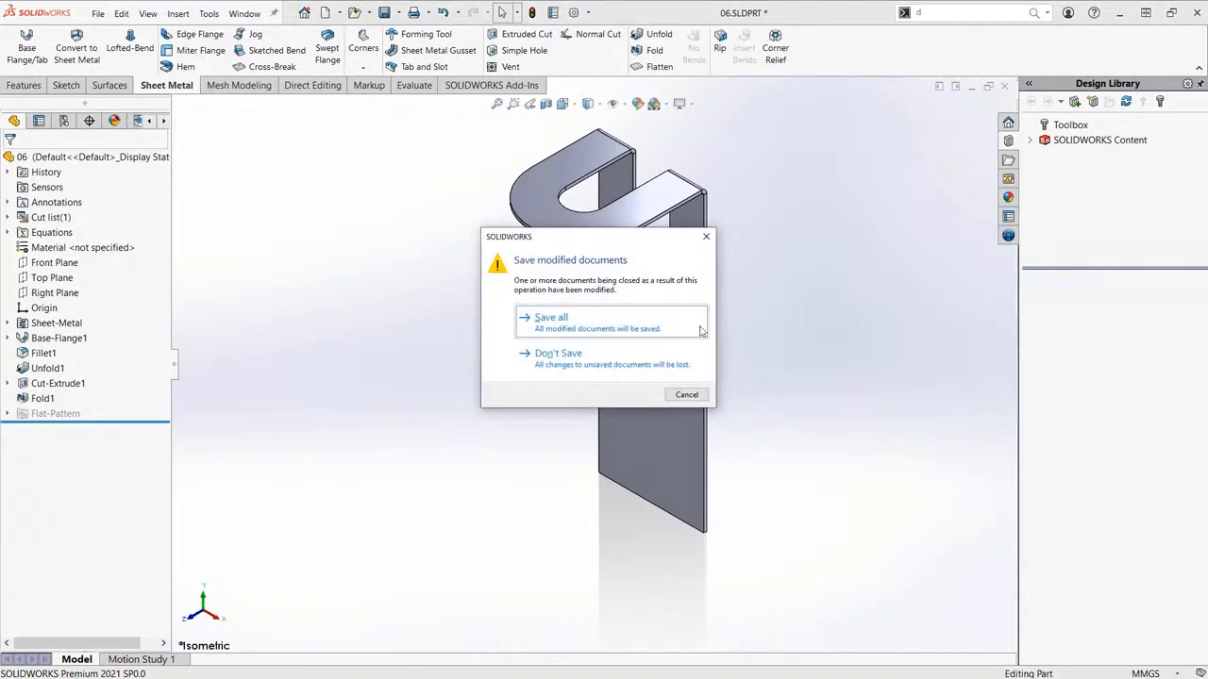
click(604, 326)
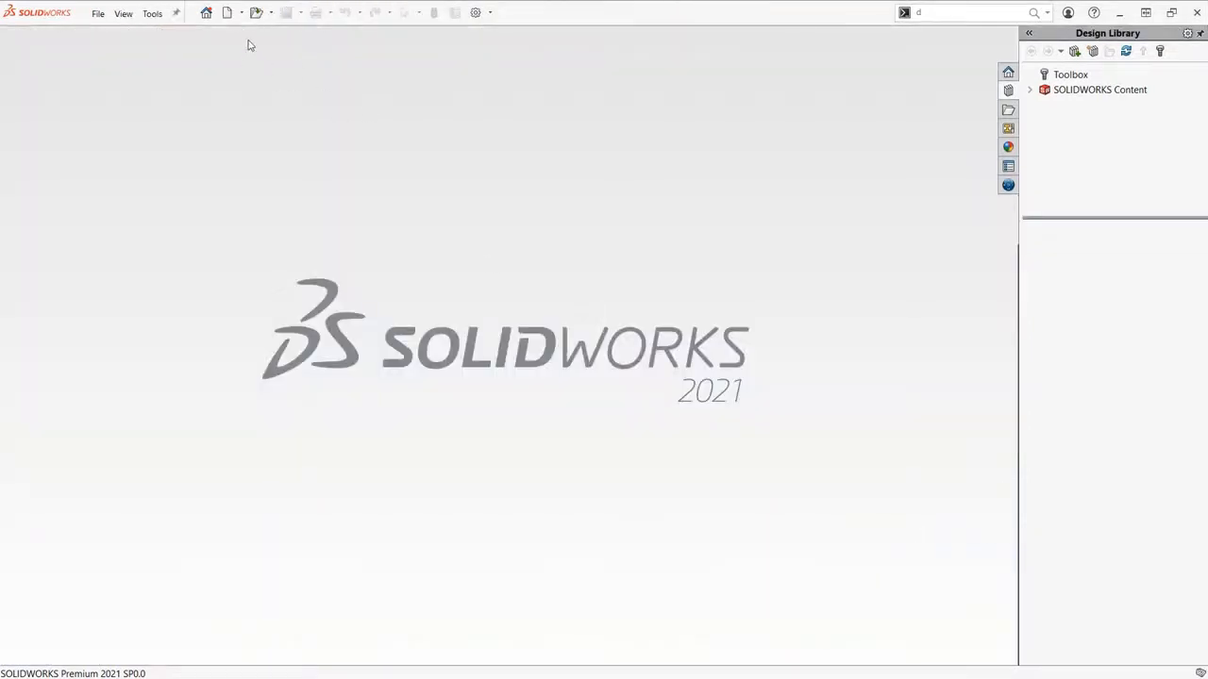
Open the part 07.SLDPRT from the ForLivestream exercise folder.
key(ctrl+o)
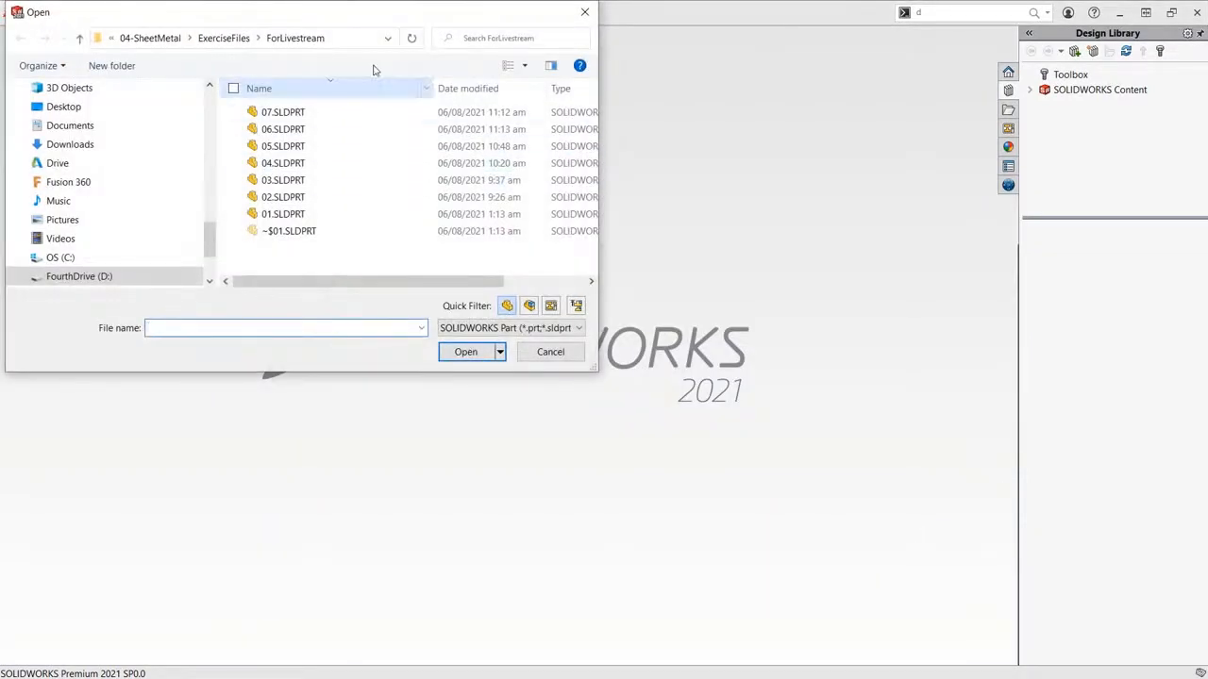
double_click(508, 204)
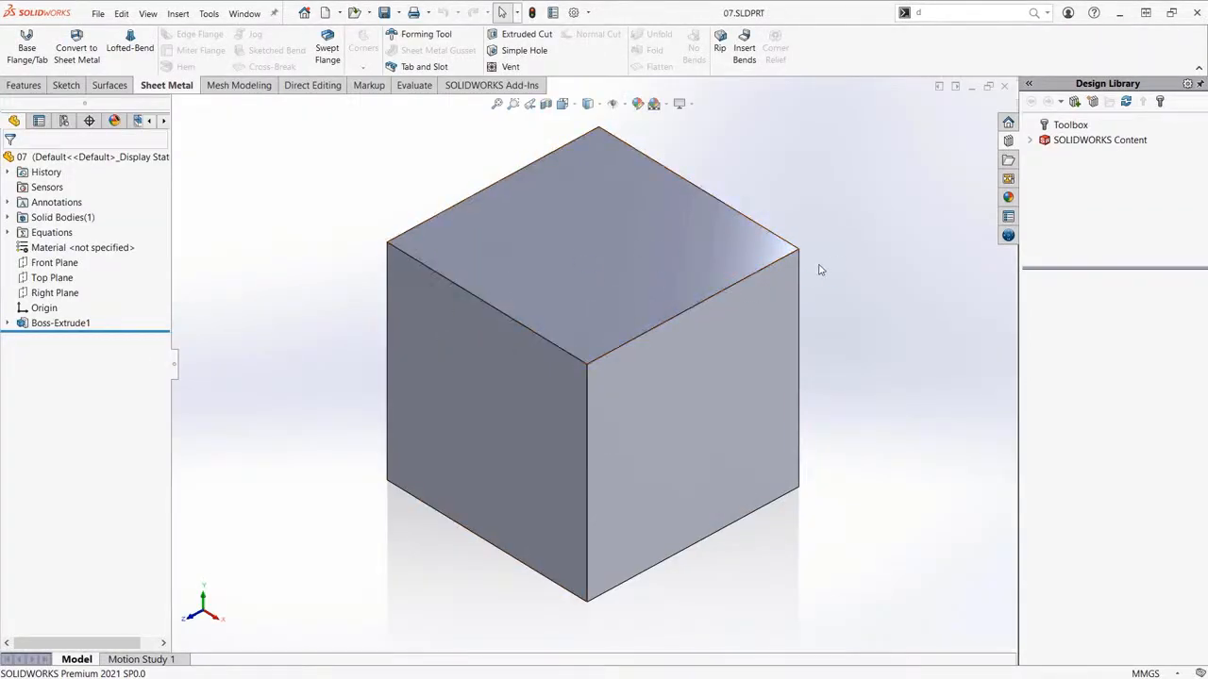
middle_drag(682, 379, 684, 354)
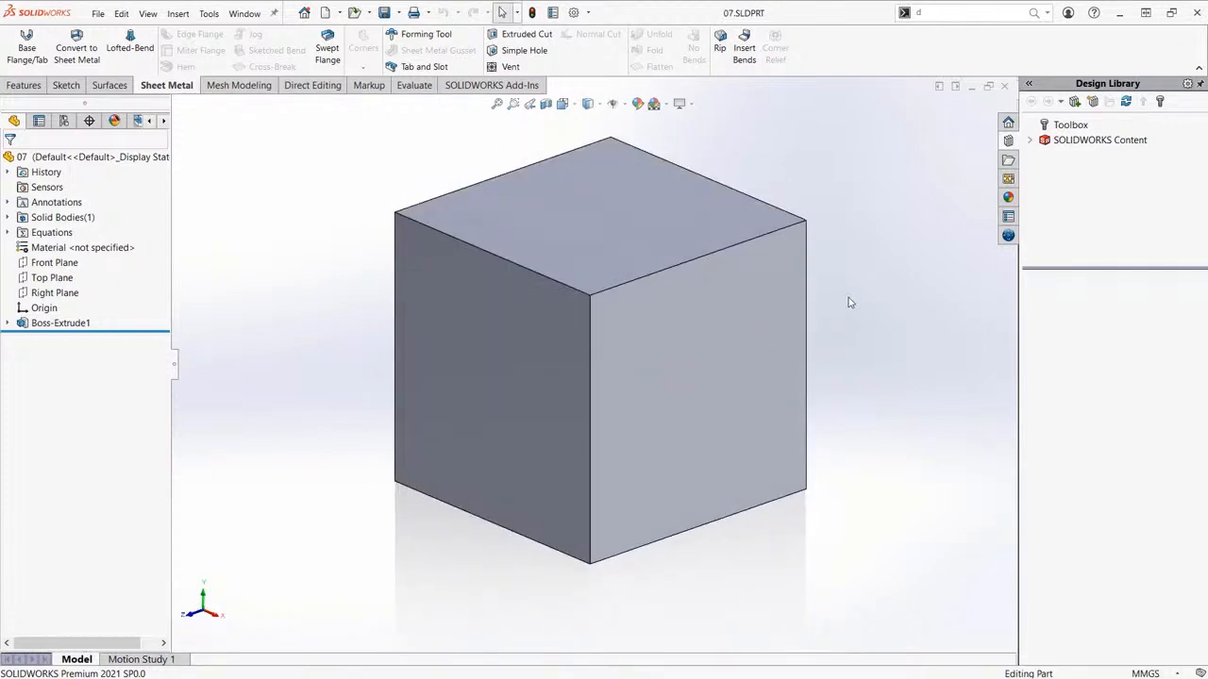
Start Convert to Sheet Metal on the cube with its bottom face as the fixed face.
key(ctrl+7)
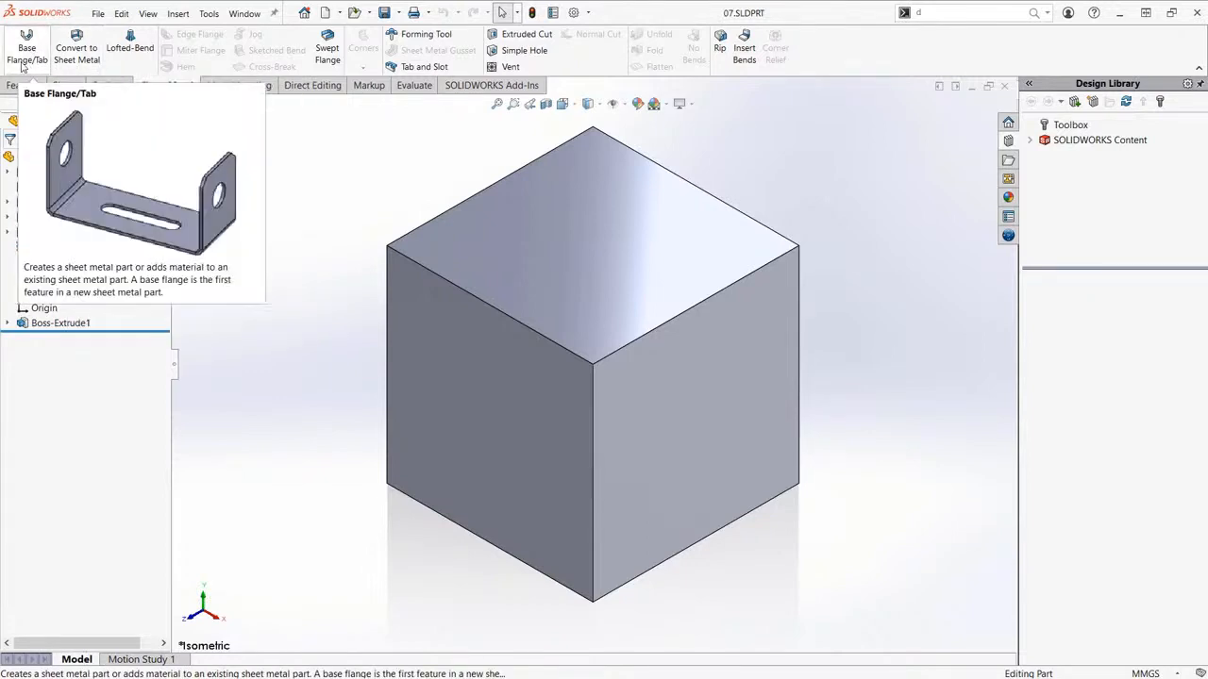
click(84, 64)
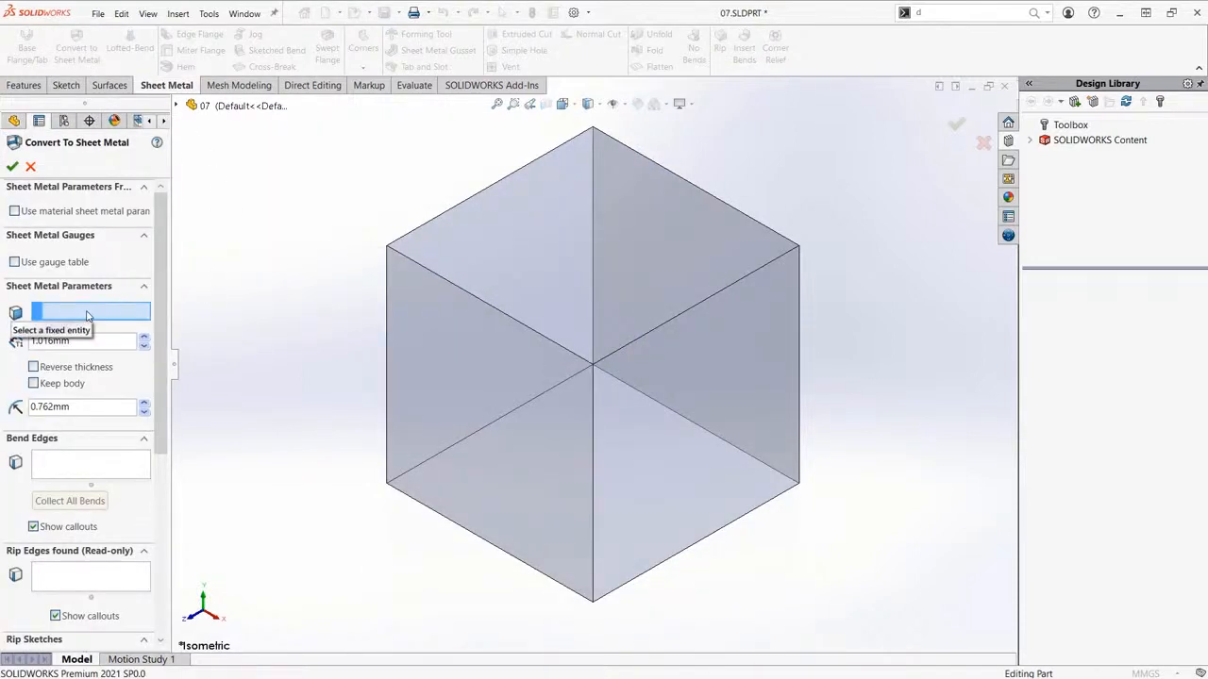
middle_drag(334, 386, 328, 182)
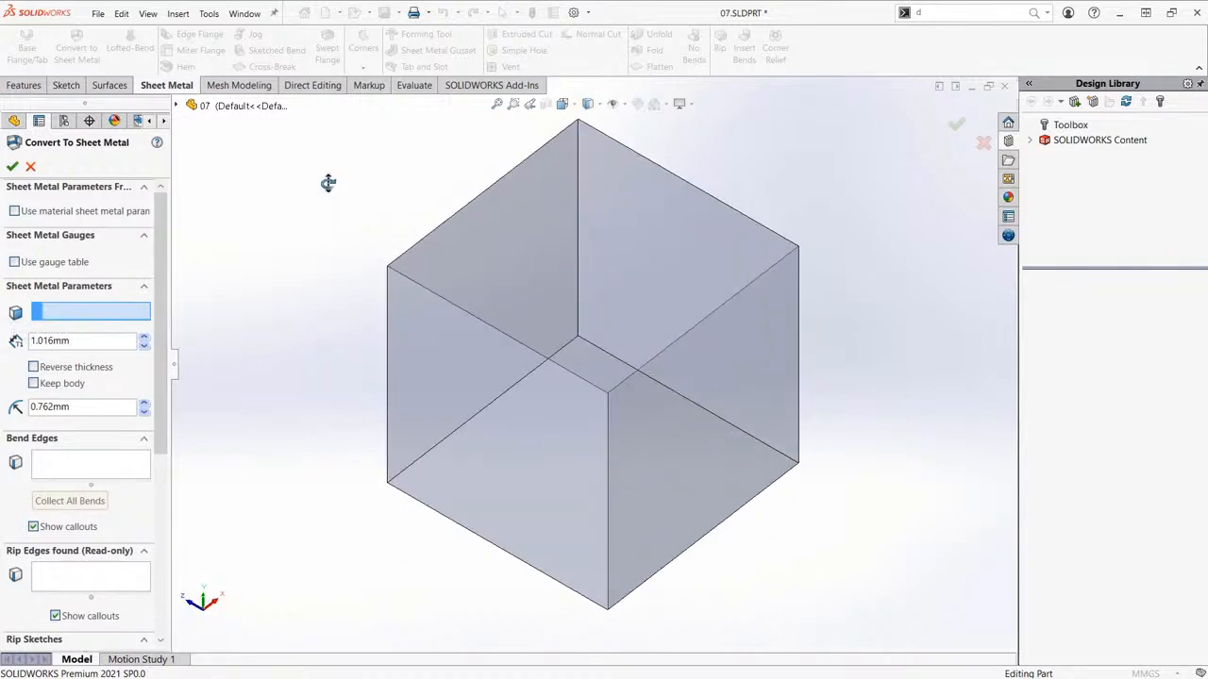
middle_drag(537, 423, 592, 557)
click(572, 398)
key(ctrl+7)
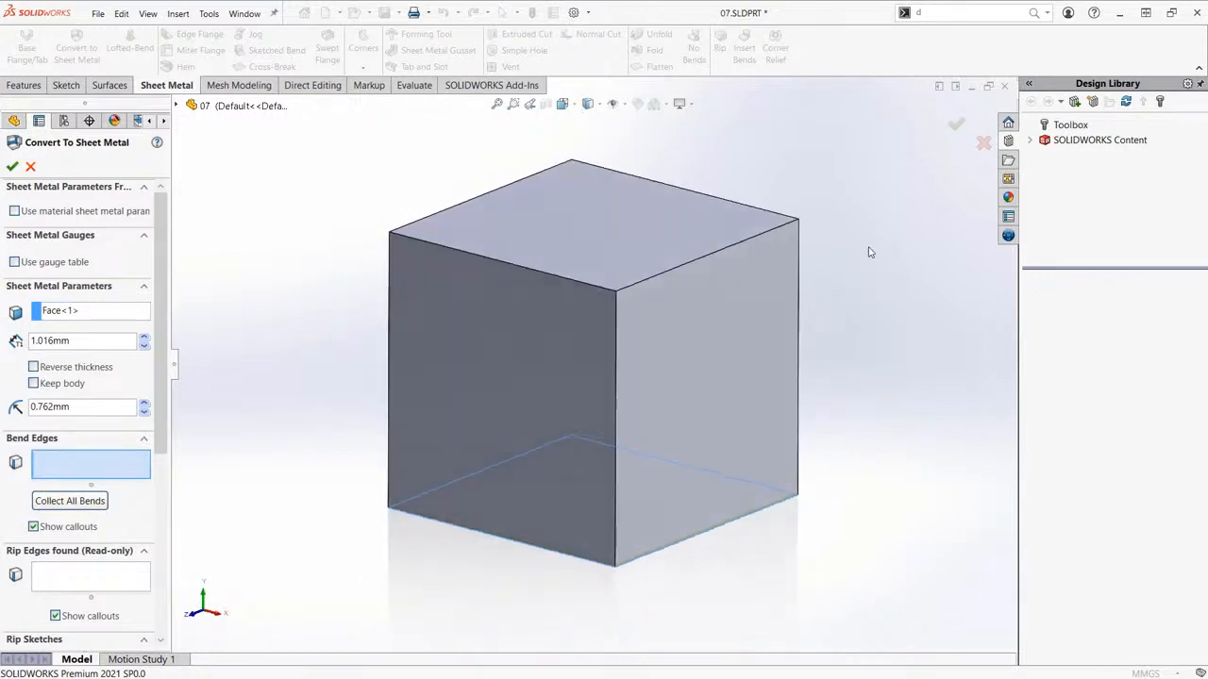
Set both the sheet thickness and the default bend radius to 1 mm.
drag(83, 343, 3, 346)
text(1)
key(Return)
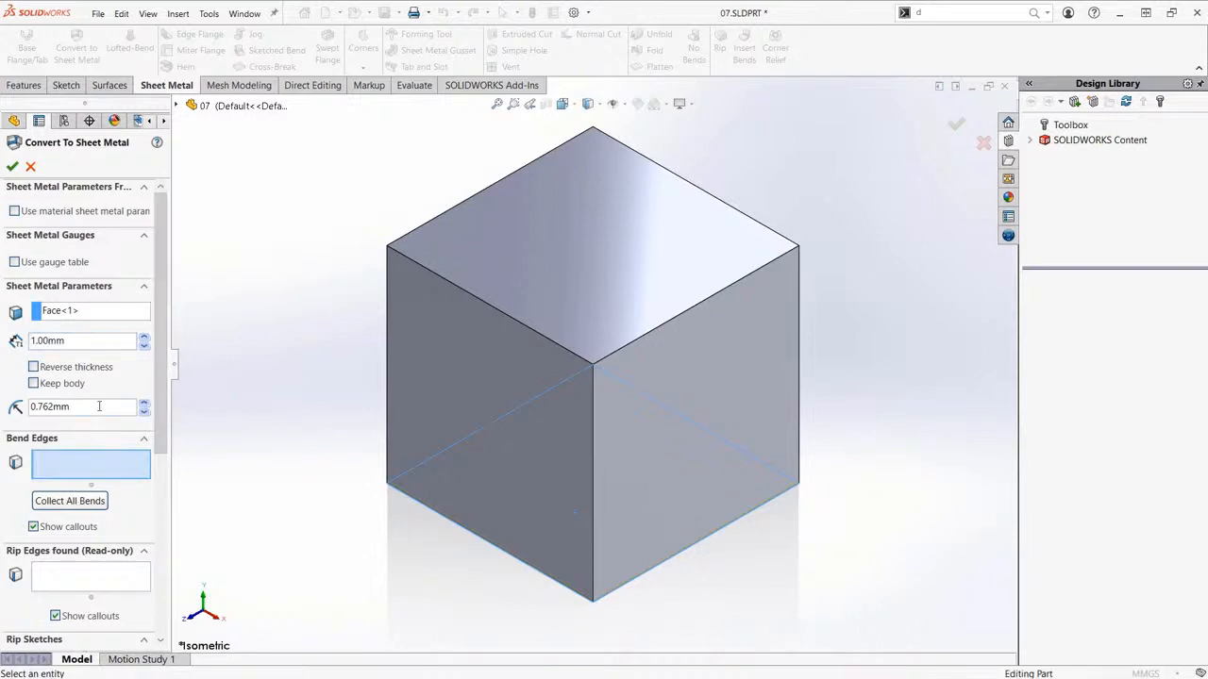
drag(99, 406, 29, 407)
text(1)
key(Return)
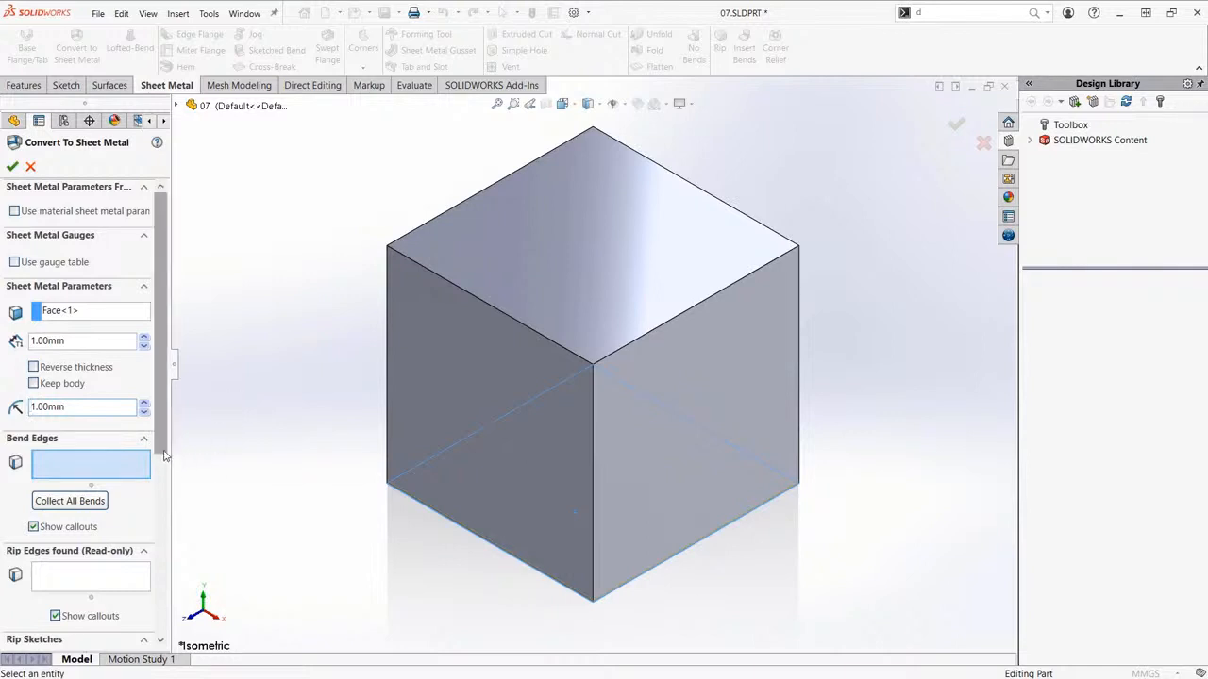
Select all four edges around the cube's bottom face as bend edges.
scroll(162, 488, down, 1)
scroll(163, 487, down, 1)
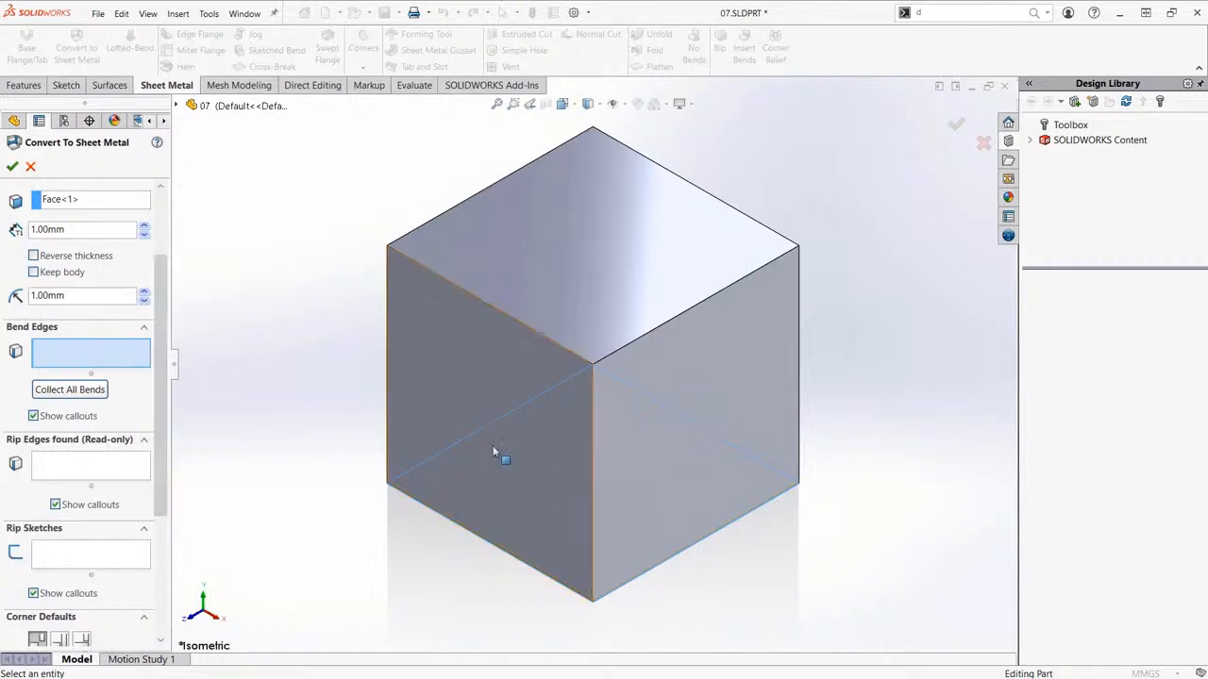
middle_drag(617, 450, 619, 399)
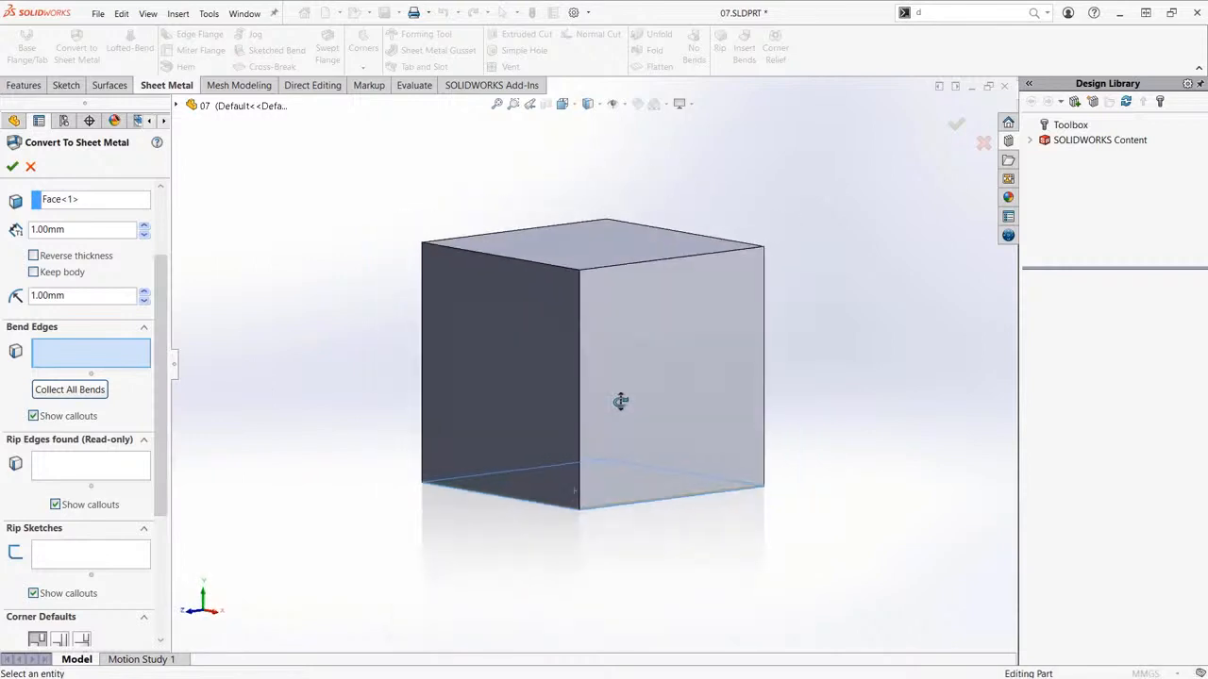
click(549, 511)
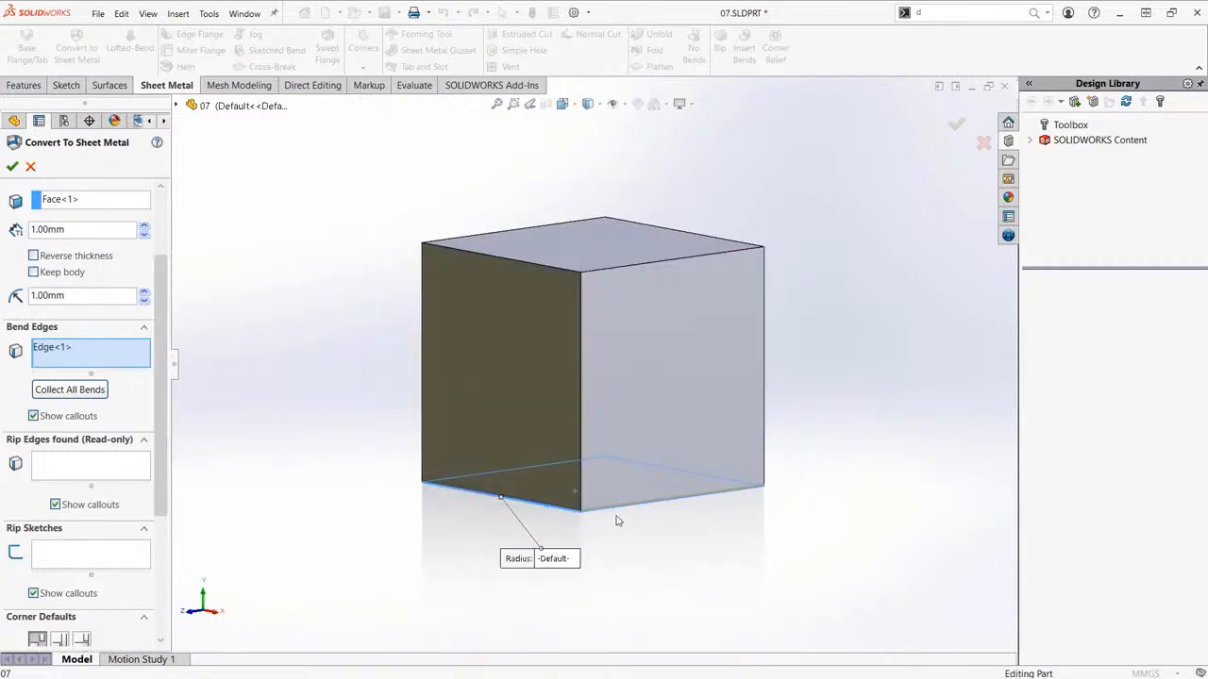
click(644, 511)
middle_drag(763, 513, 463, 537)
click(658, 519)
click(647, 528)
key(ctrl+7)
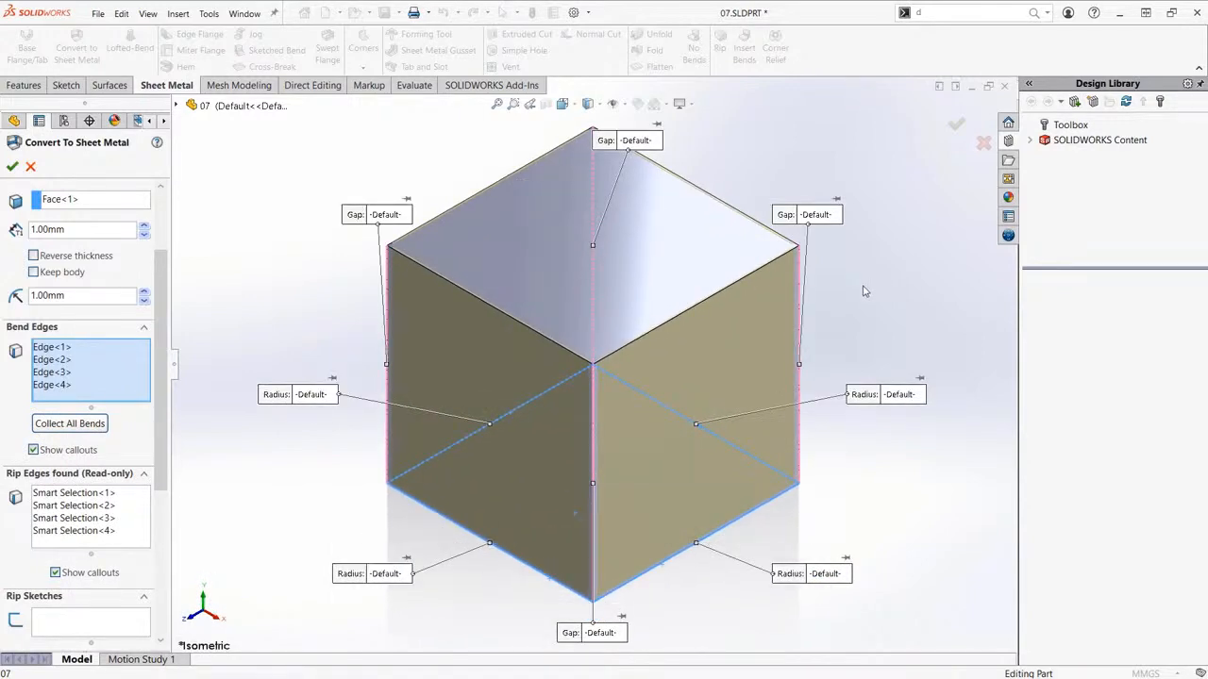
Add the top edge of the cube's front face as a fifth bend edge and complete the sheet metal conversion.
click(554, 347)
scroll(566, 351, down, 6)
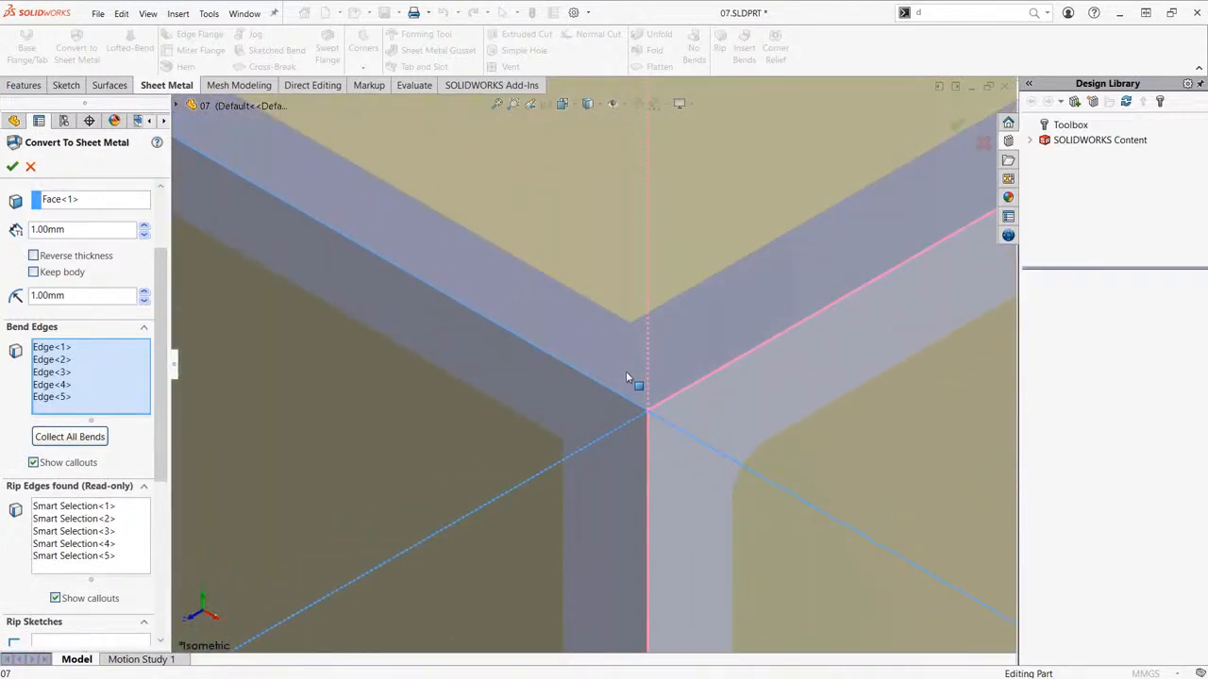
key(f)
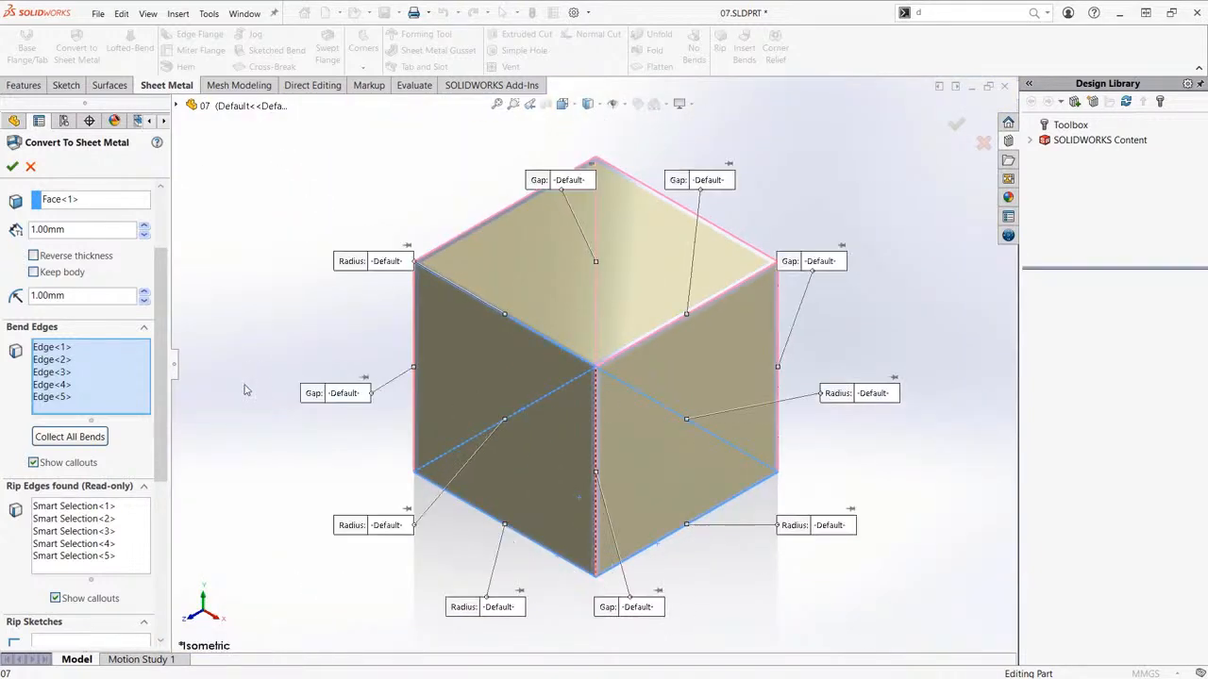
drag(161, 385, 159, 514)
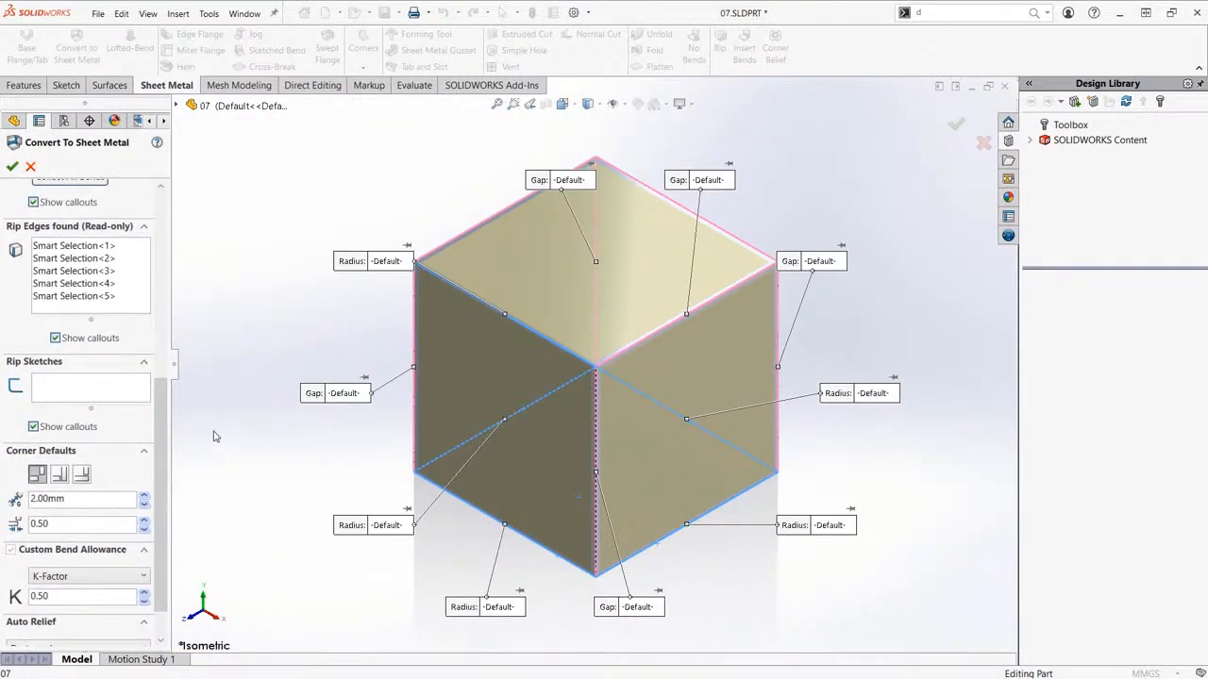
drag(162, 442, 163, 463)
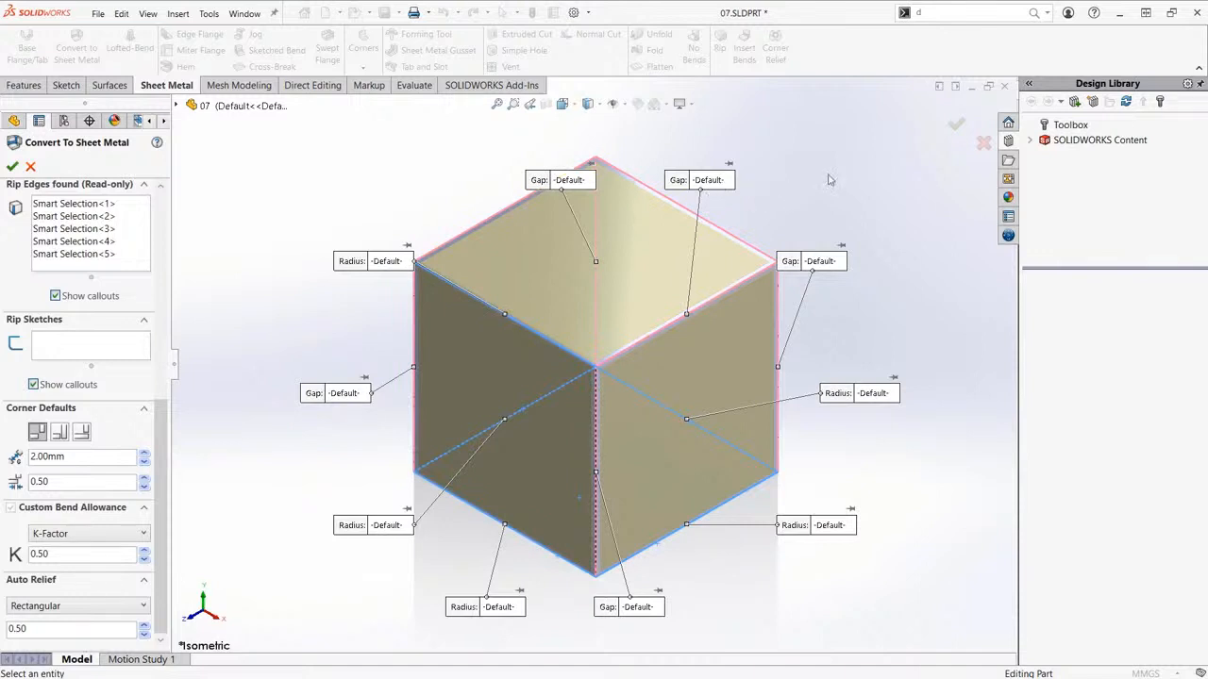
click(956, 133)
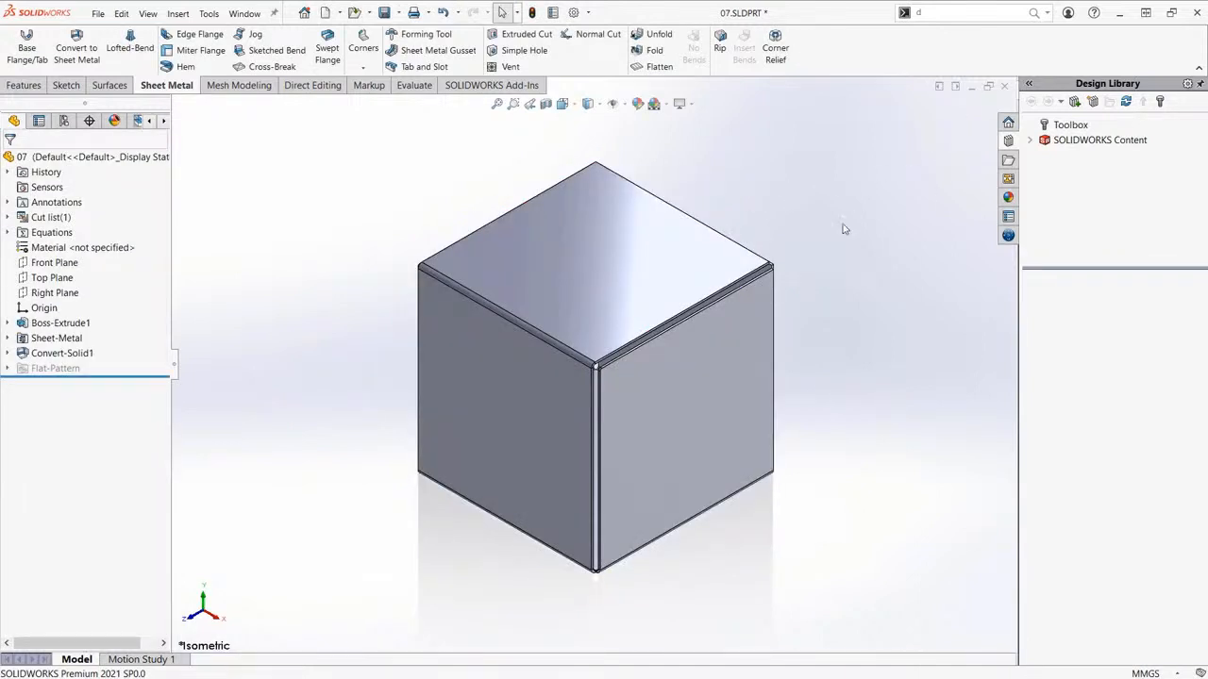
Flatten the converted box to inspect its flat pattern, and return it to the folded state.
middle_drag(845, 230, 820, 189)
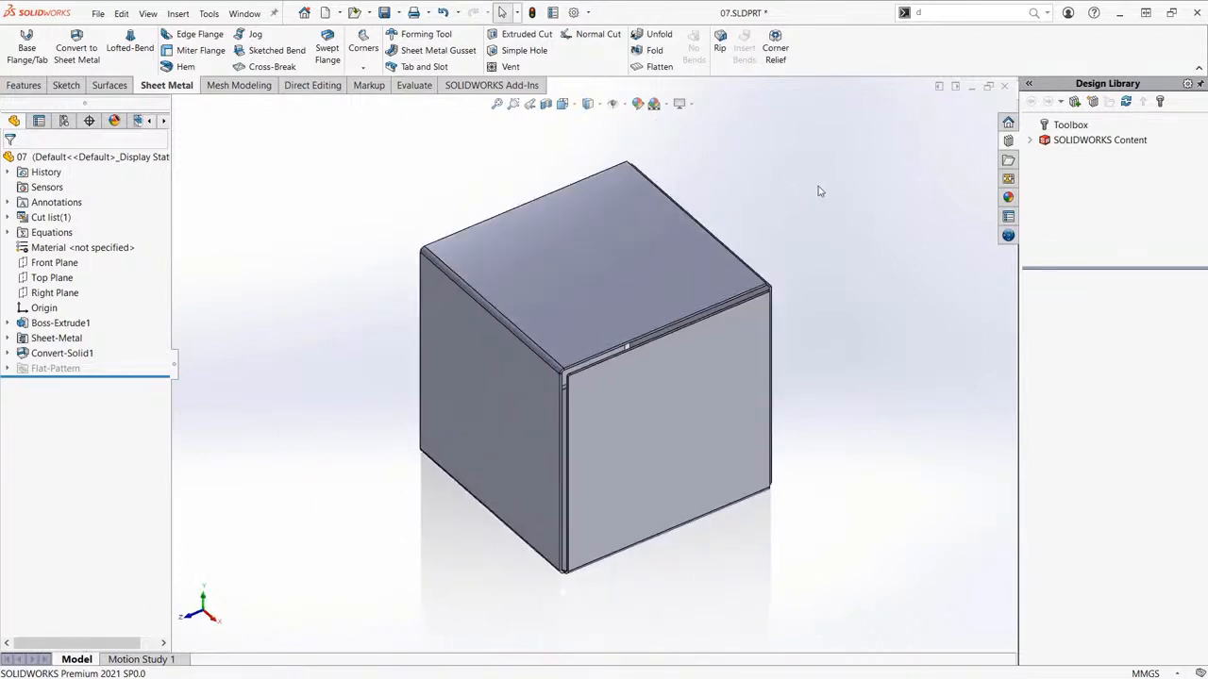
click(655, 68)
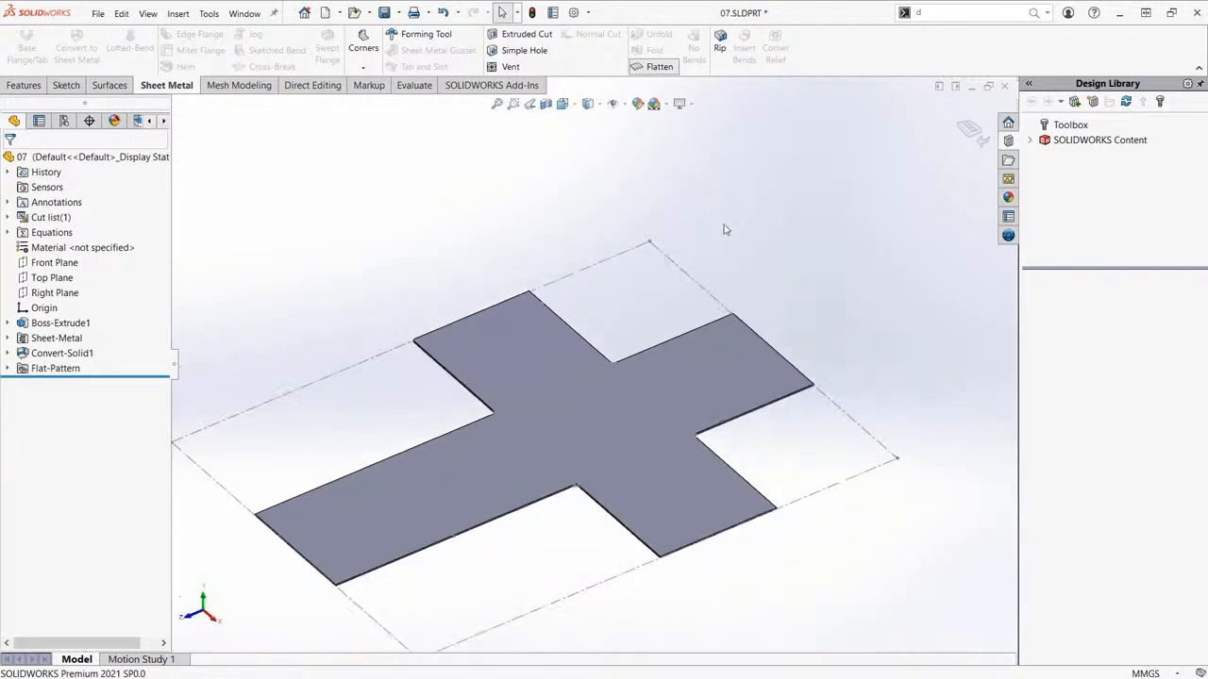
middle_drag(725, 229, 764, 276)
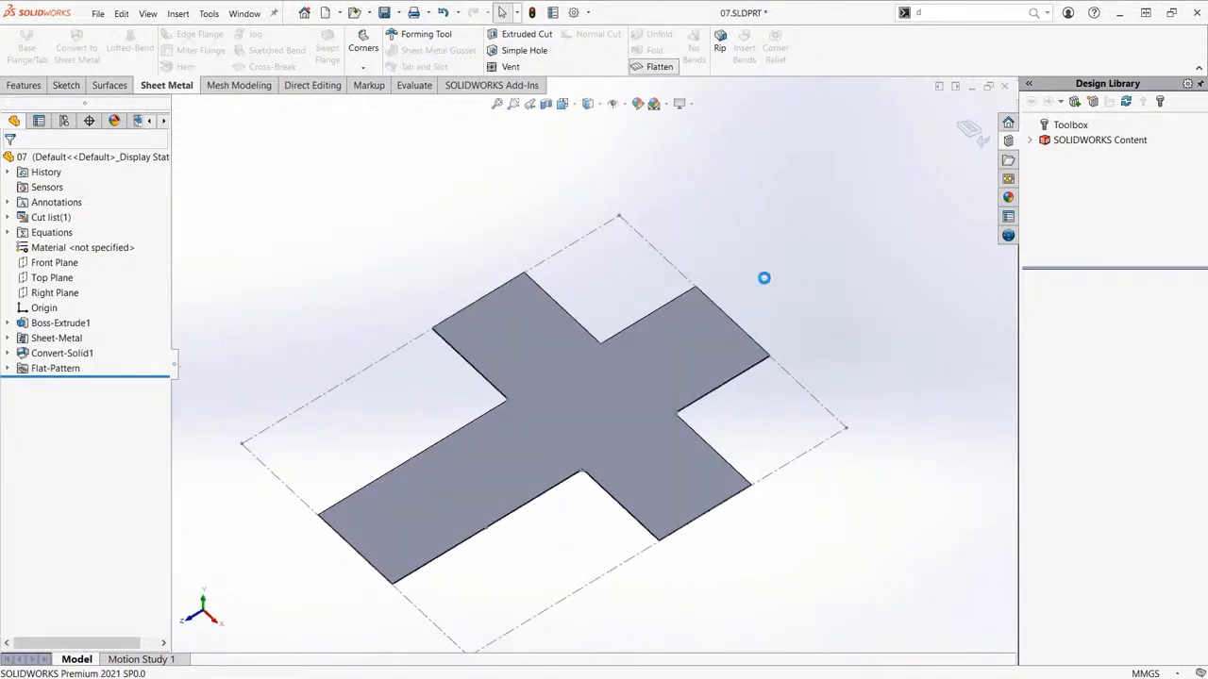
key(ctrl+7)
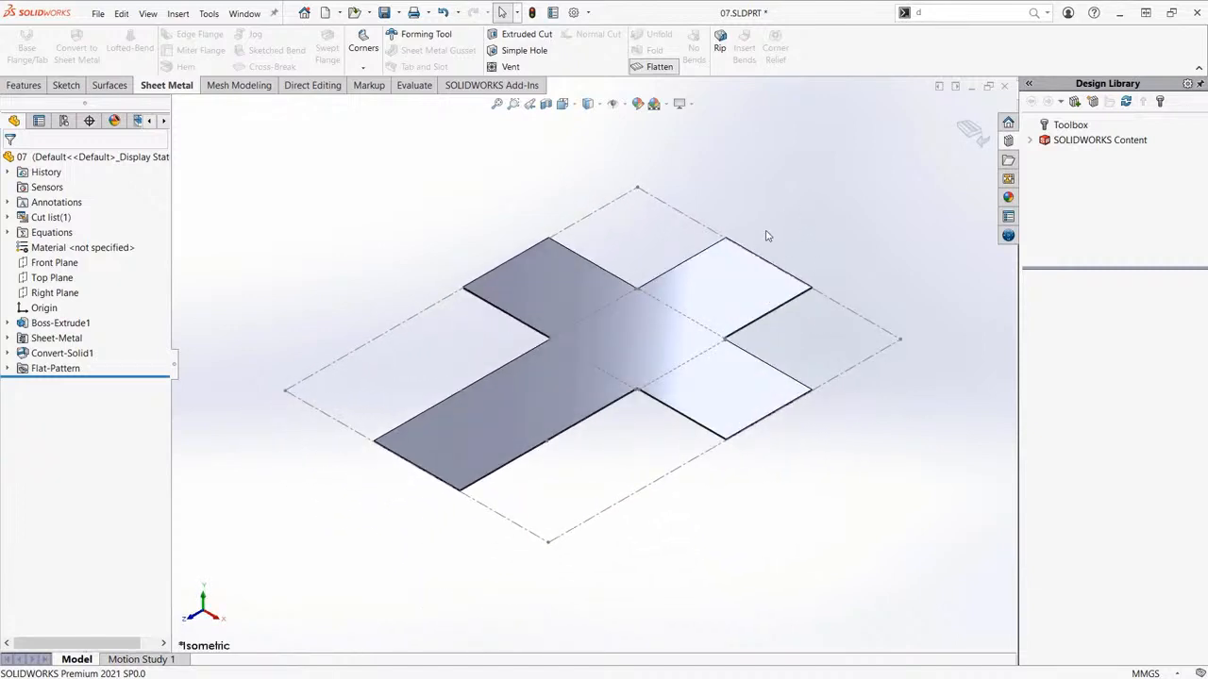
click(972, 132)
scroll(842, 229, down, 2)
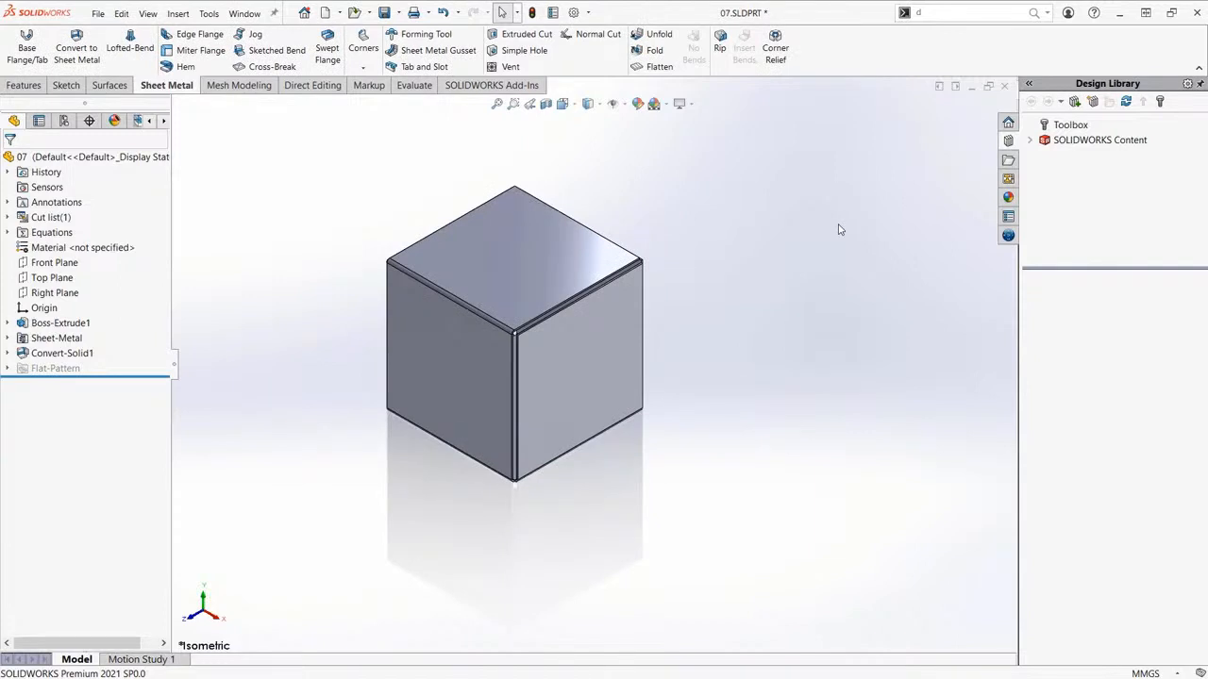
key(f)
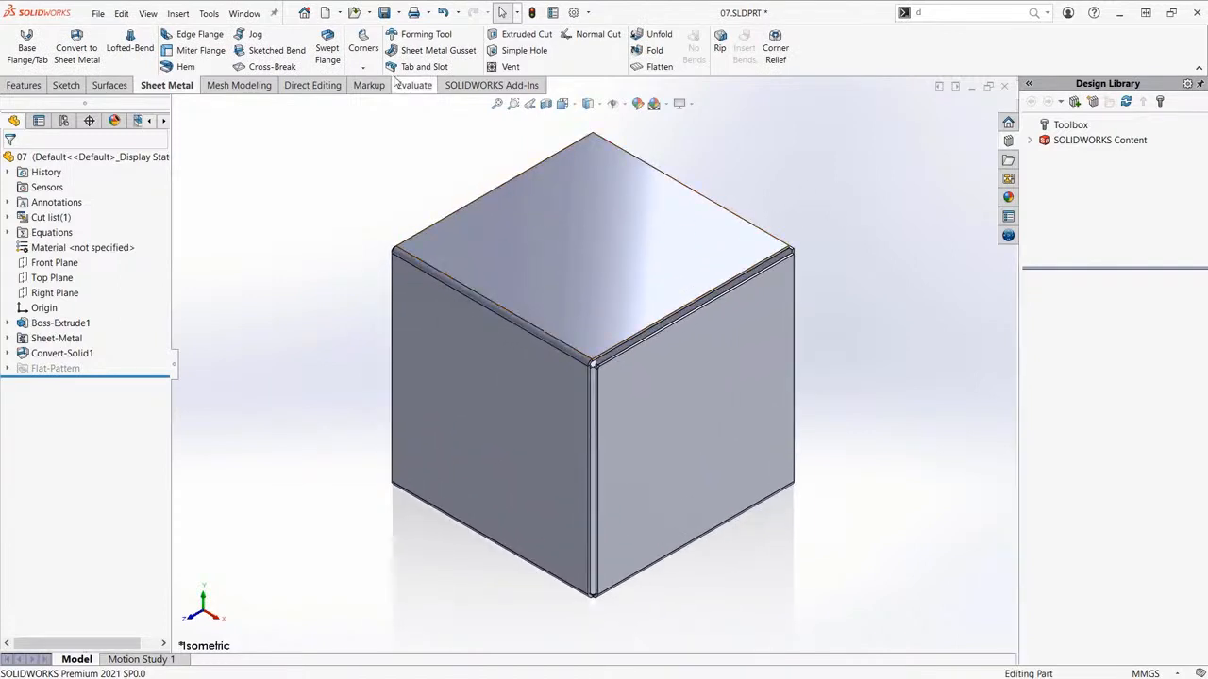
Open 08.step from the ForLivestream folder and run Import Diagnostics on the imported part.
click(354, 13)
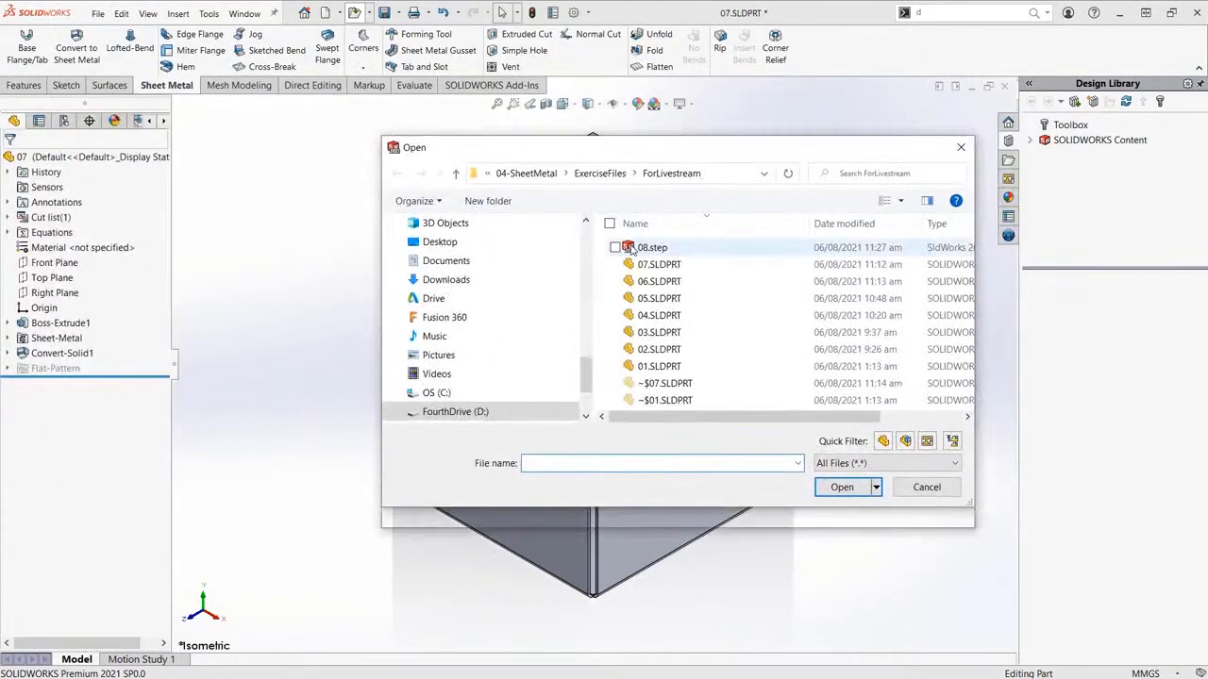
click(630, 248)
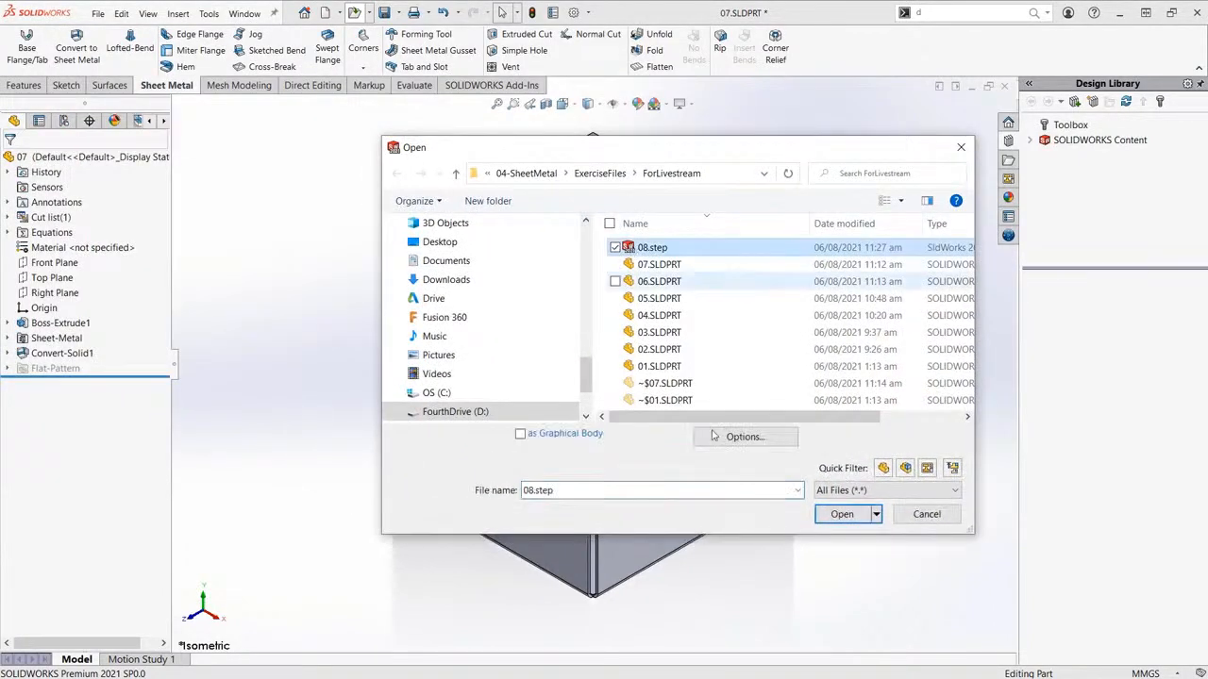
click(838, 514)
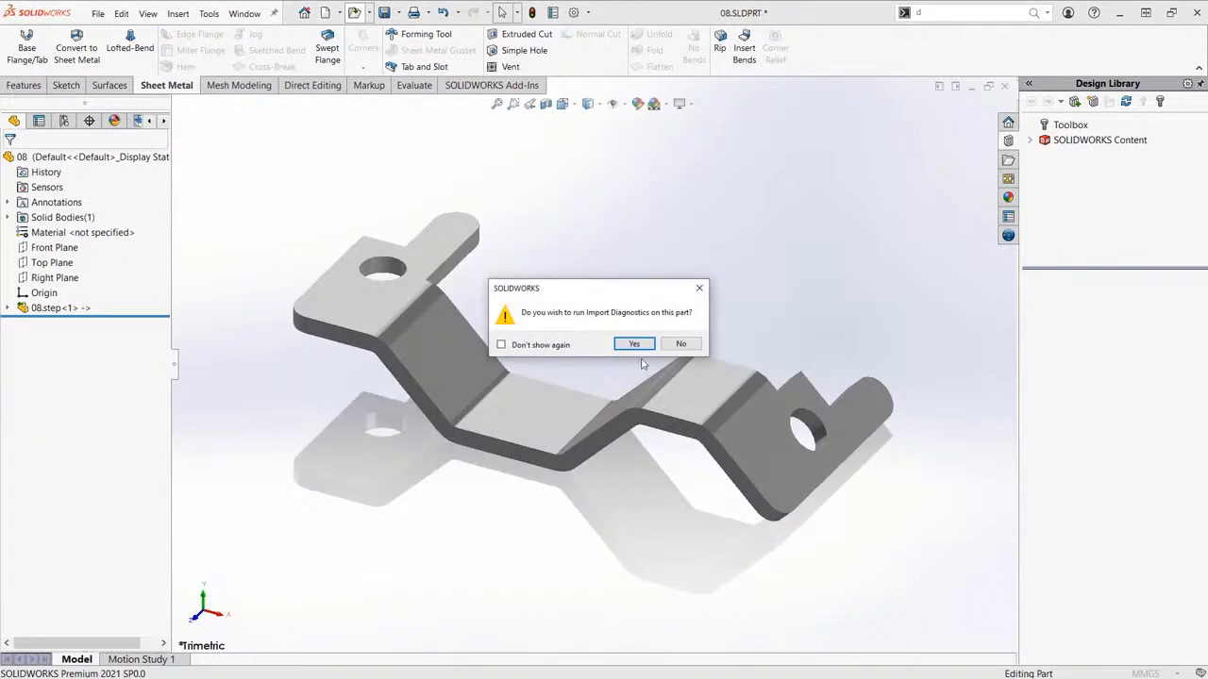
drag(560, 289, 576, 268)
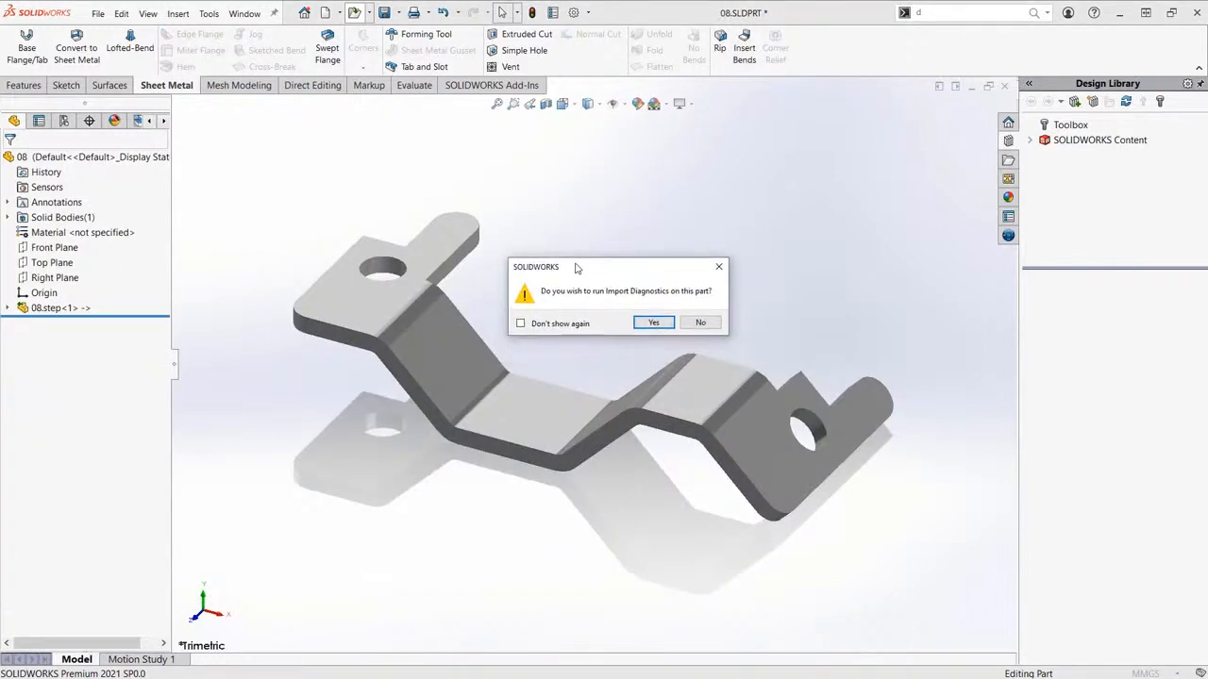
click(654, 323)
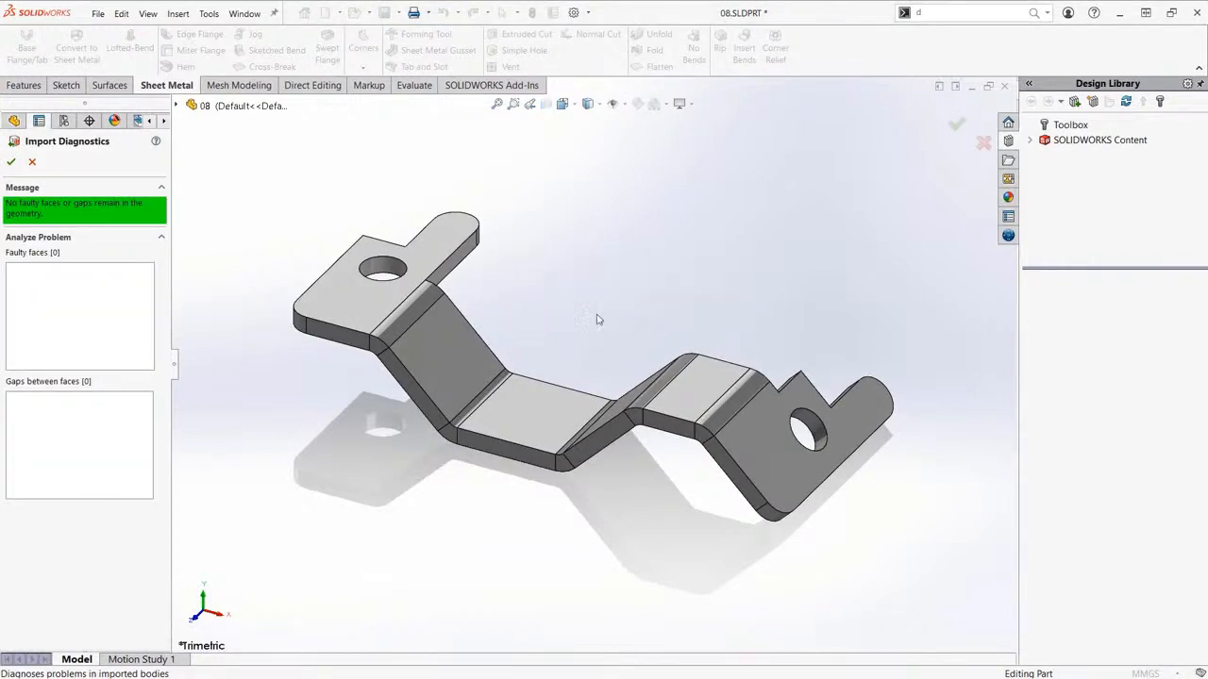
click(11, 162)
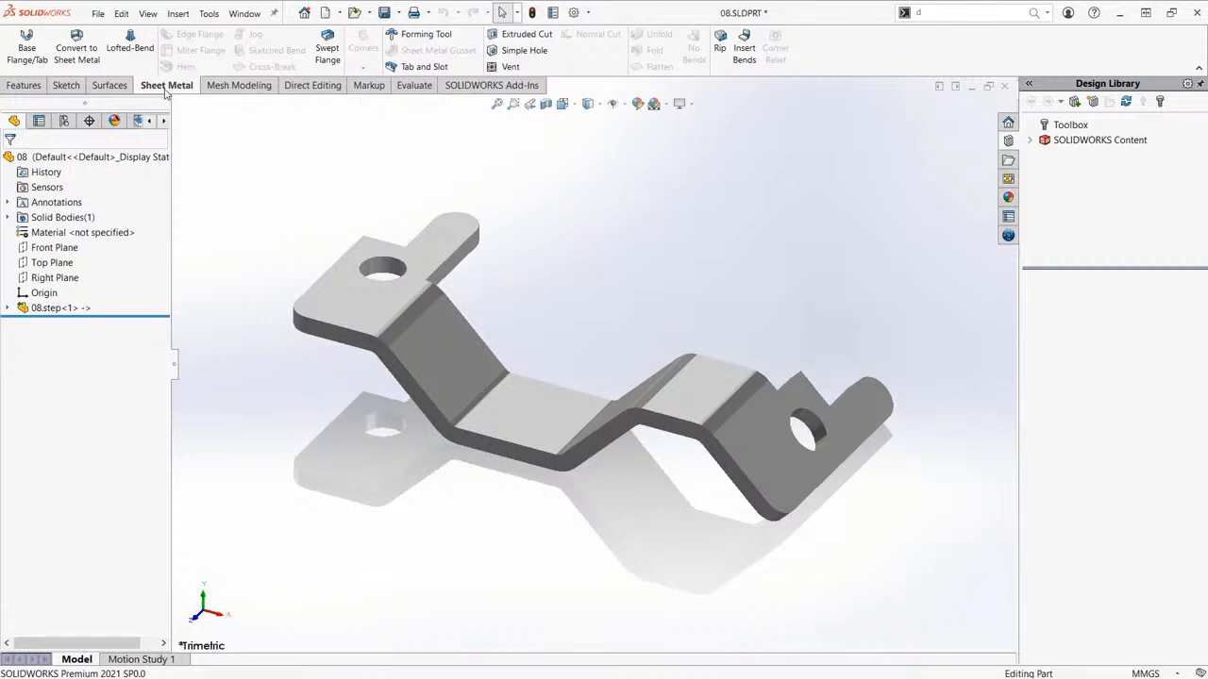
Start Convert to Sheet Metal on the imported bracket with the underside of its flat end tab as the fixed face.
click(80, 47)
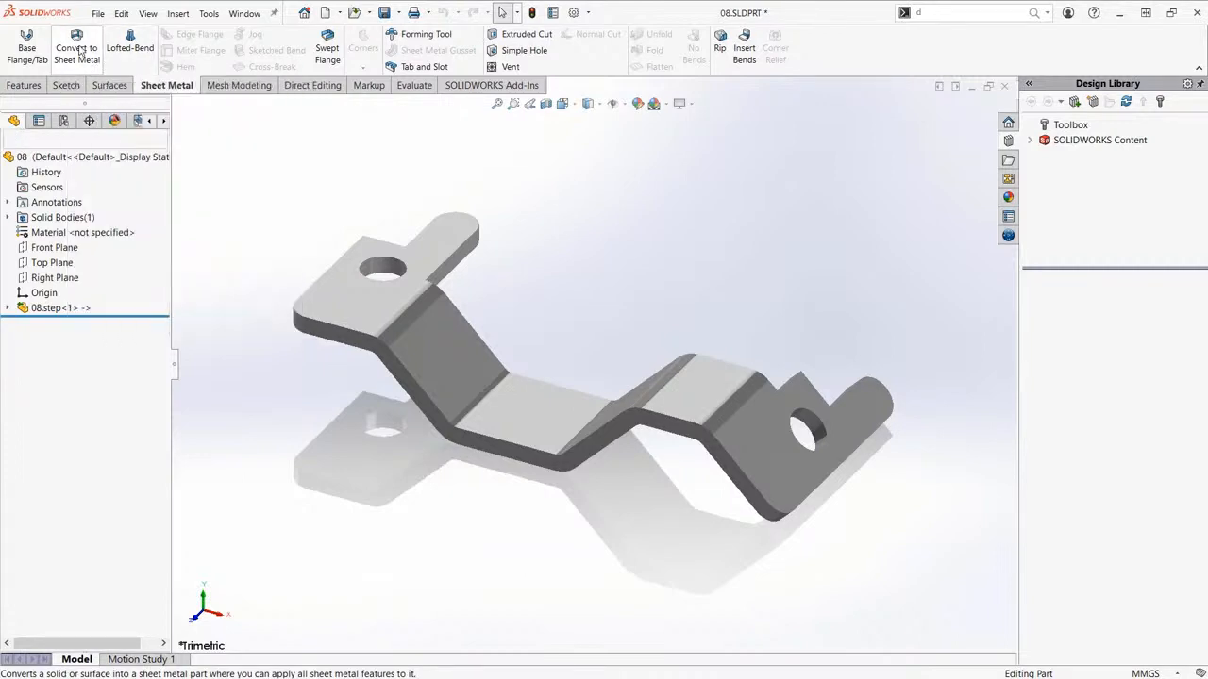
middle_drag(450, 350, 537, 128)
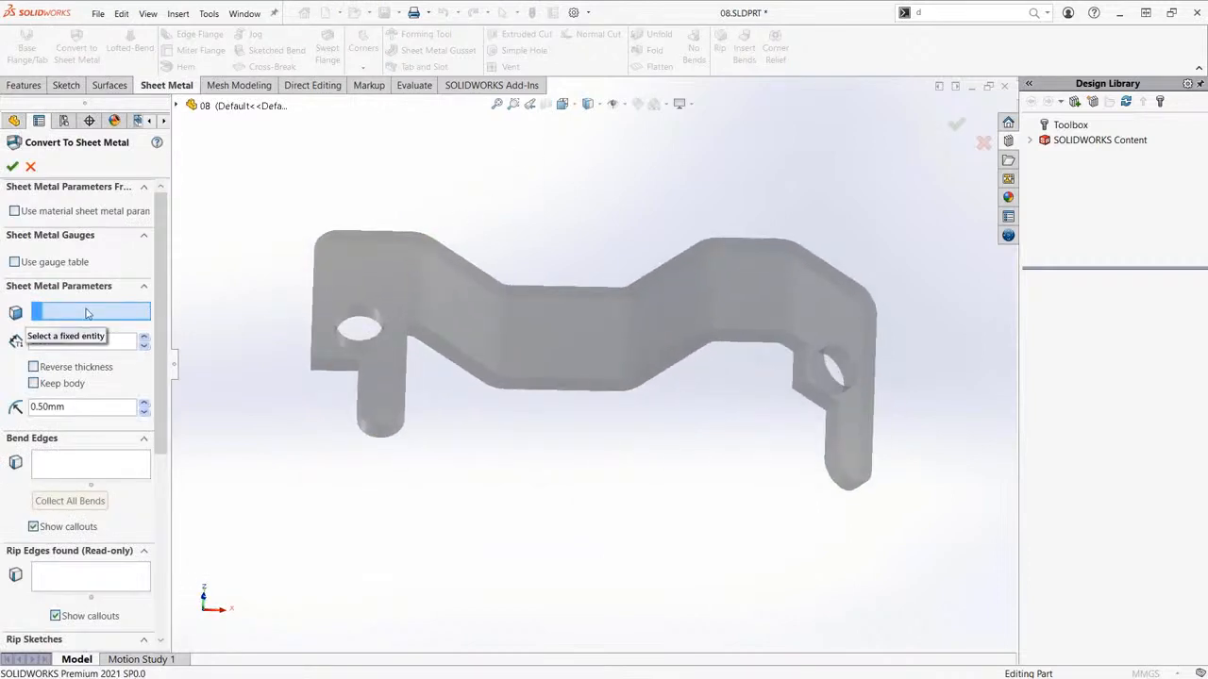
middle_drag(329, 304, 362, 266)
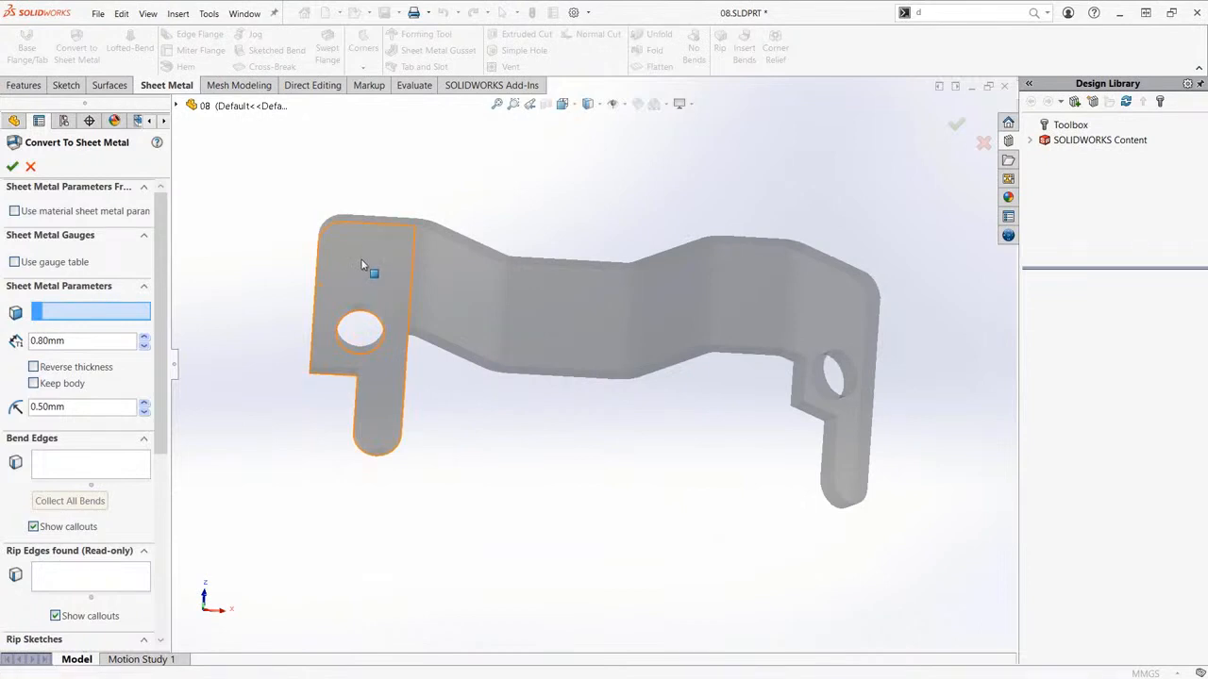
click(364, 267)
middle_drag(520, 380, 462, 340)
scroll(460, 336, down, 5)
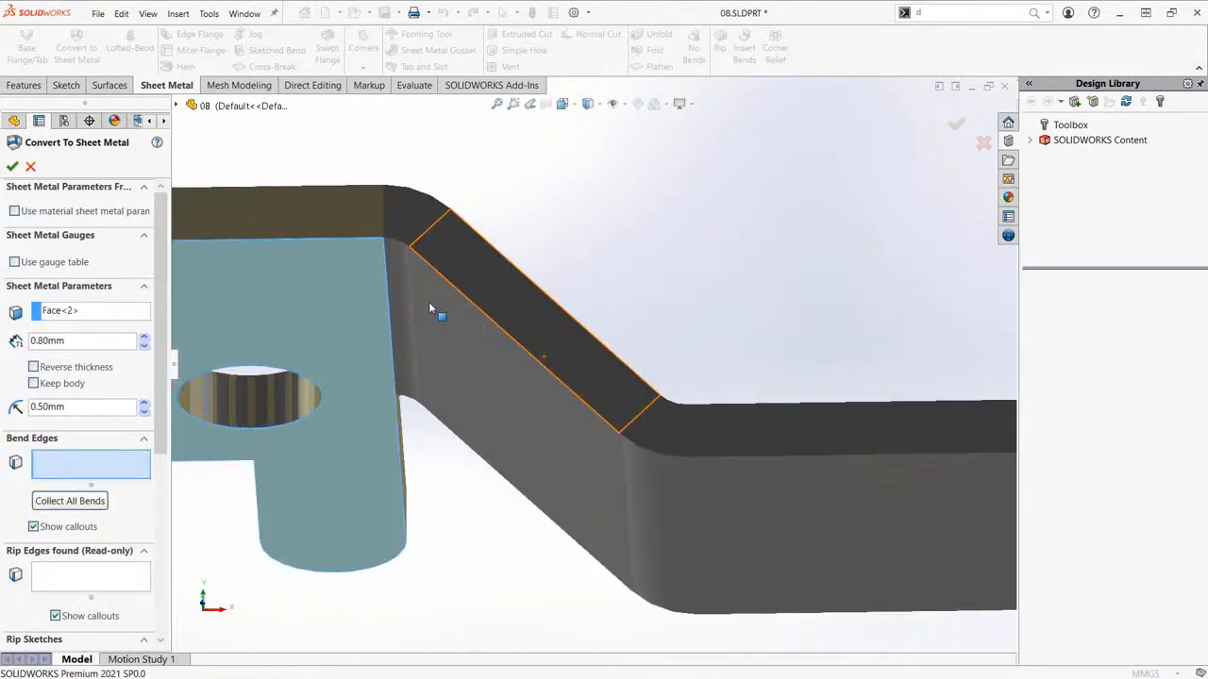
Measure the bracket's thickness along the short edge where the first bend meets the sloped section.
scroll(520, 235, up, 2)
mouse_move(526, 270)
middle_down()
mouse_move(540, 315)
mouse_move(519, 264)
middle_up()
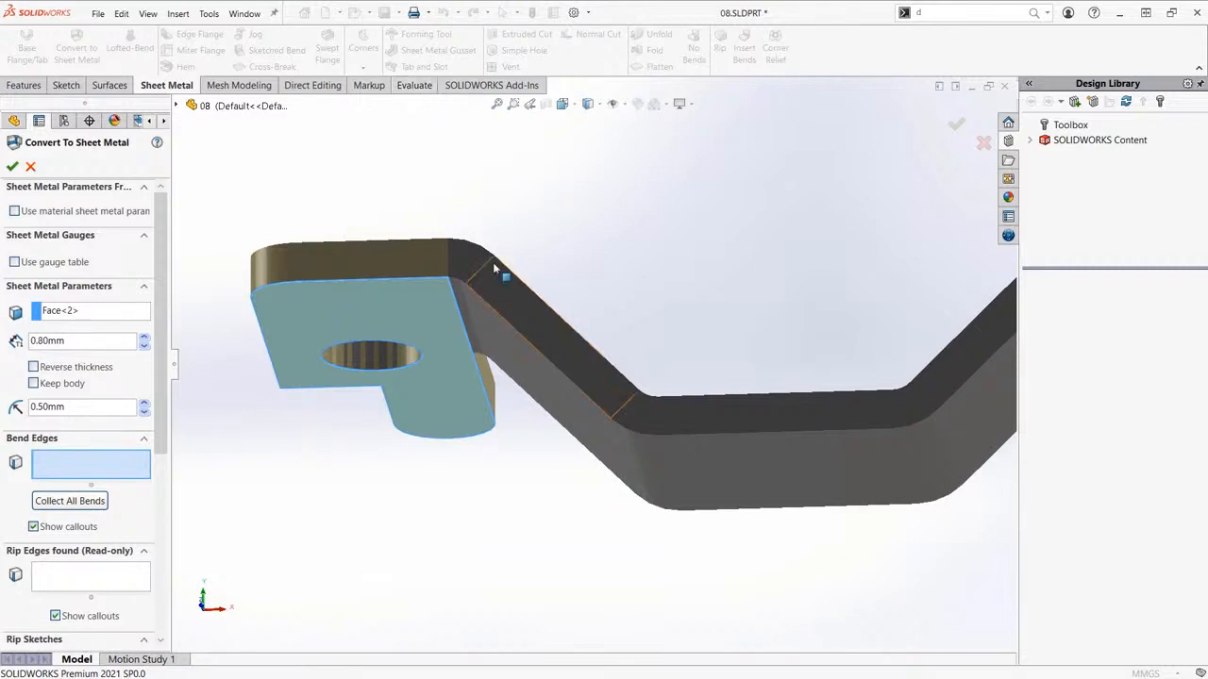
scroll(494, 298, down, 2)
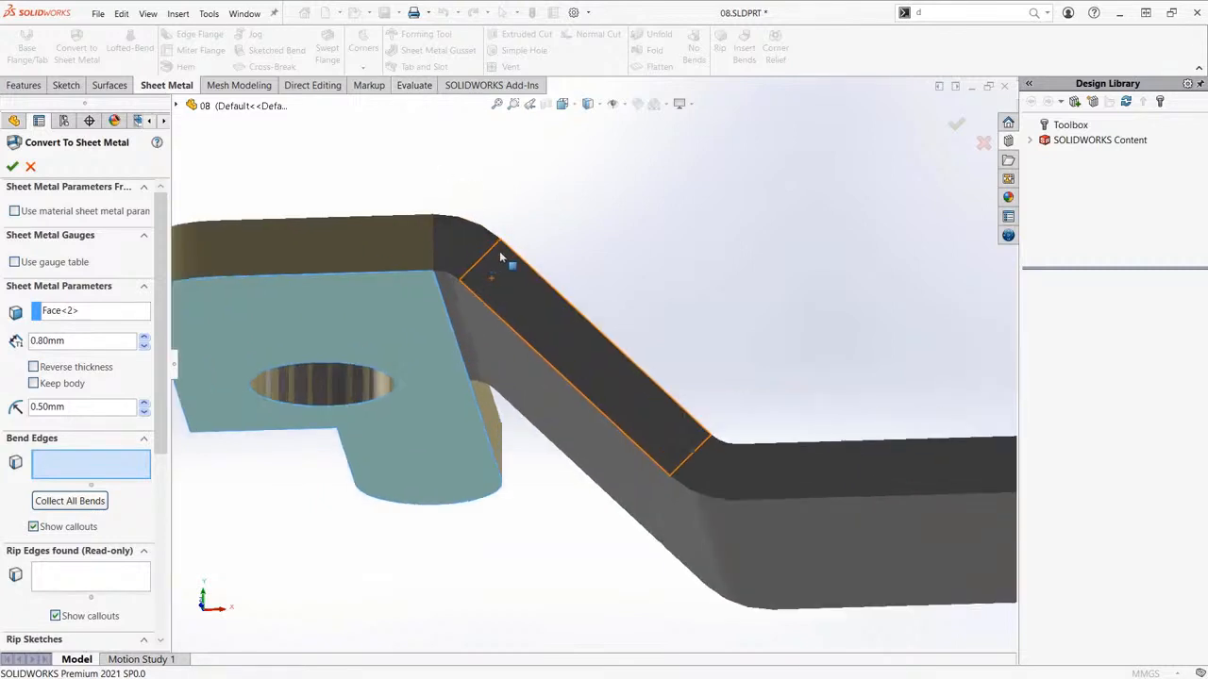
scroll(499, 251, up, 2)
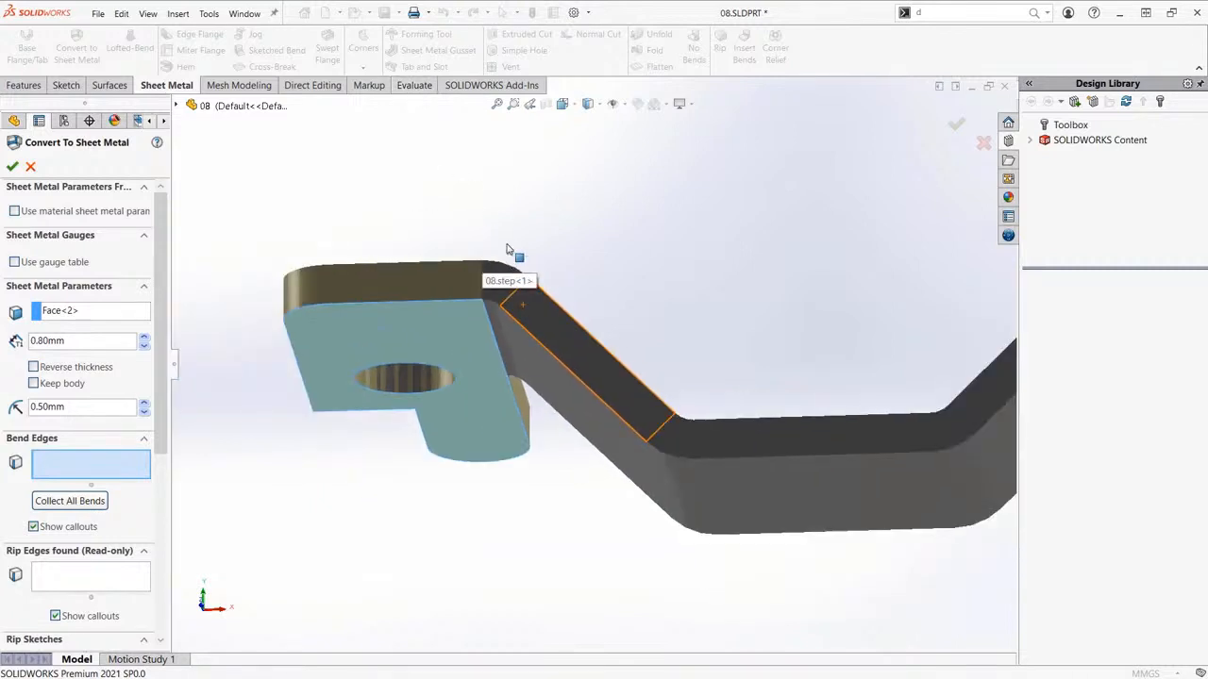
click(413, 86)
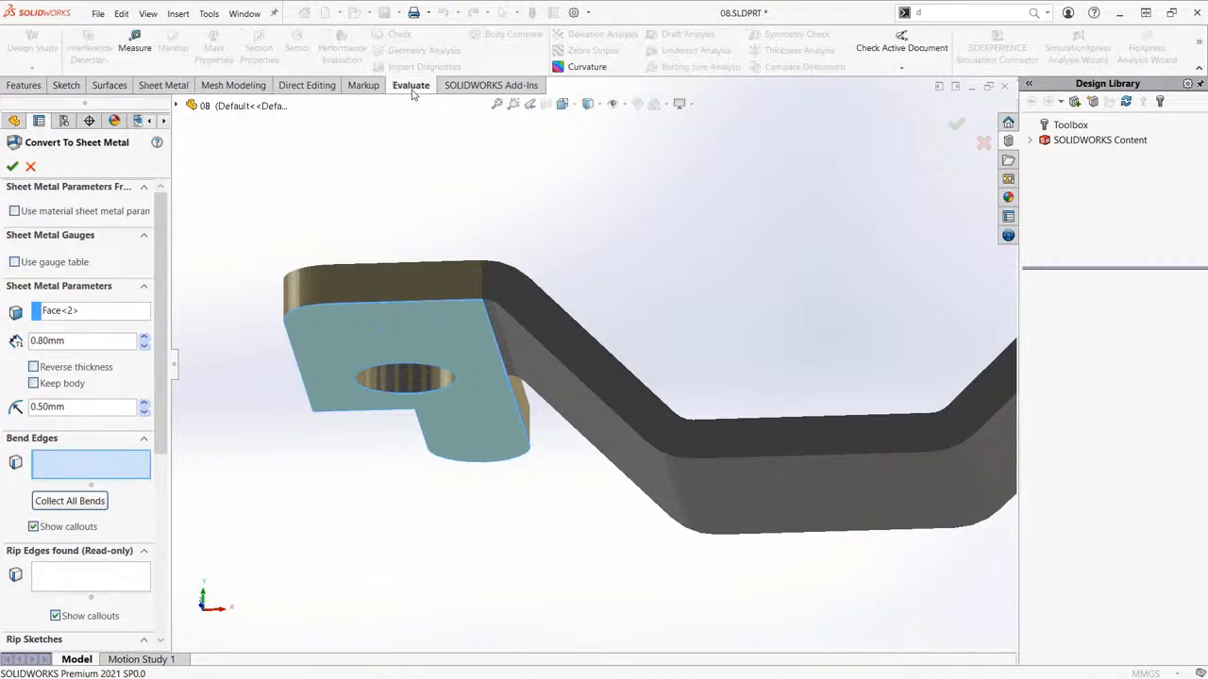
click(135, 44)
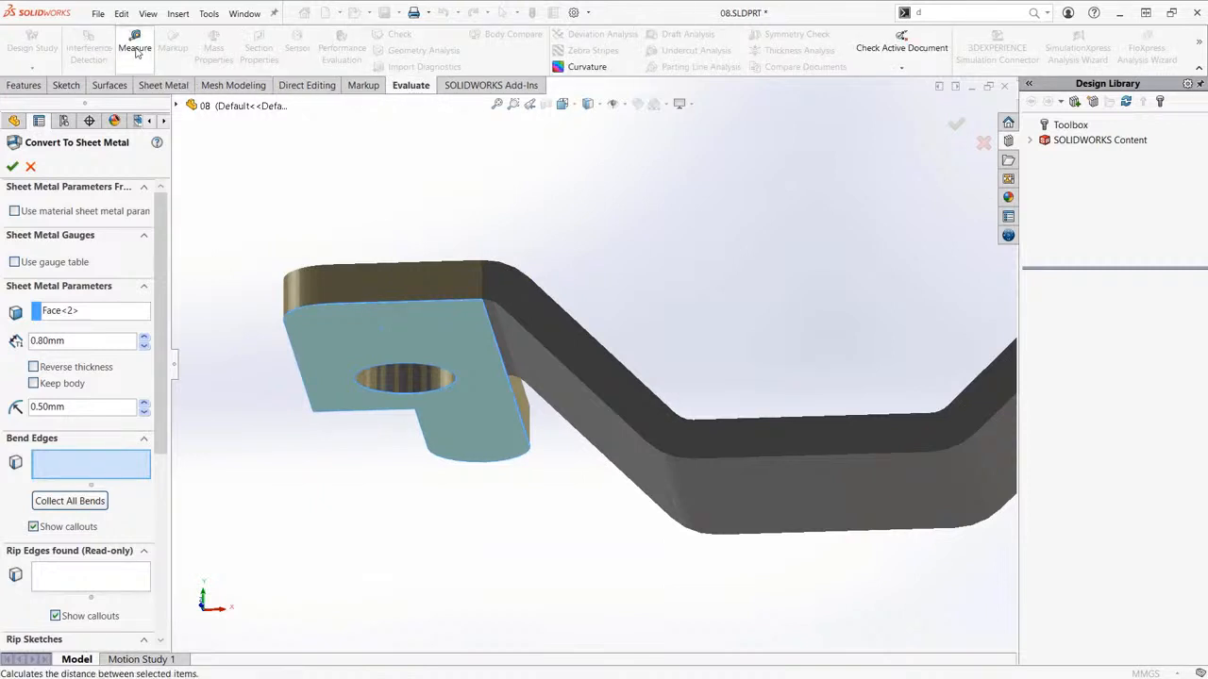
scroll(517, 299, down, 5)
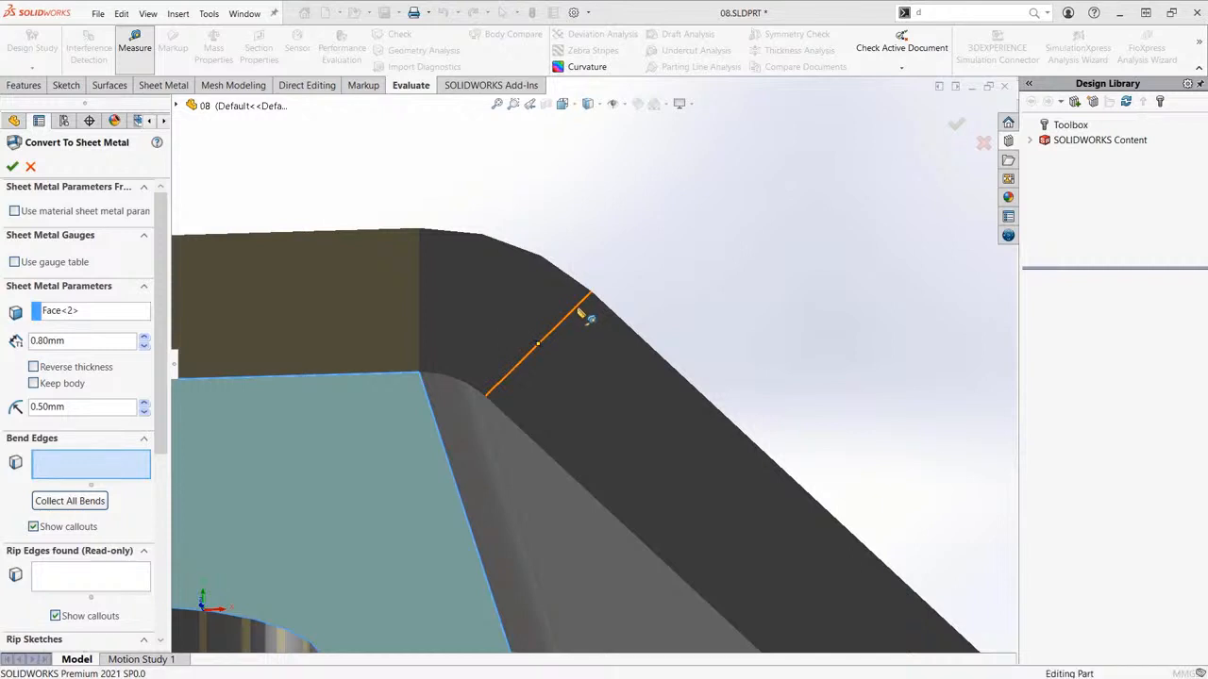
click(586, 315)
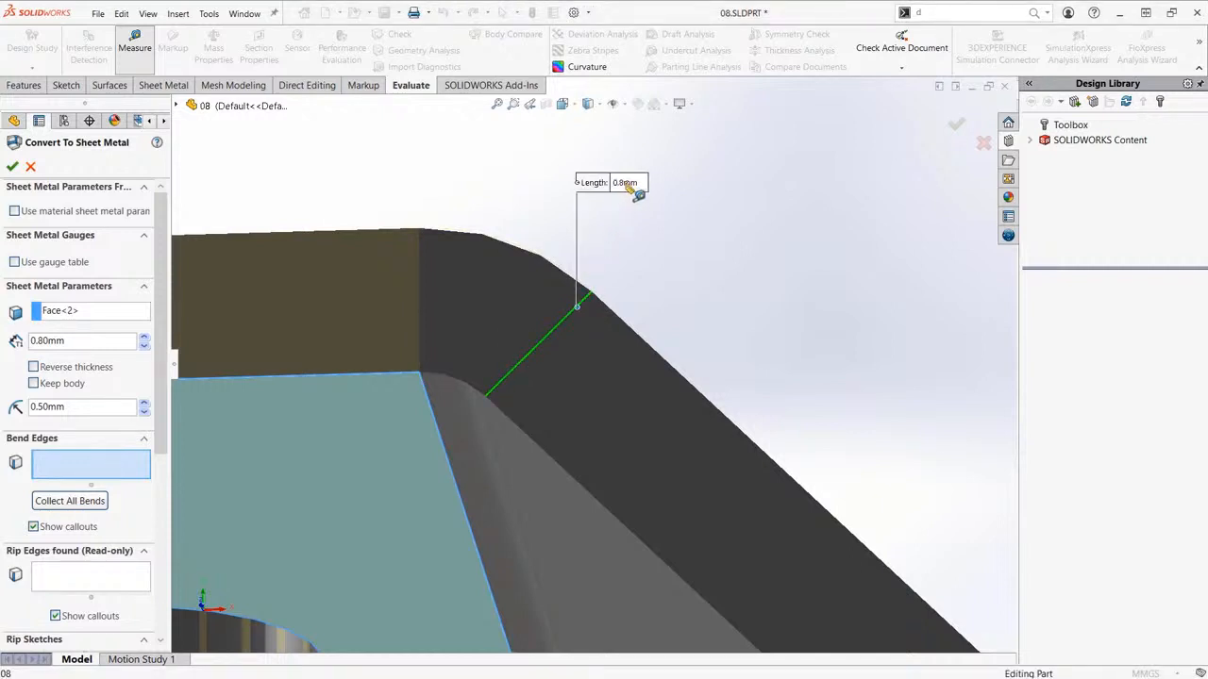
Set the sheet thickness to 0.8 mm for the conversion and close the measurement.
double_click(100, 342)
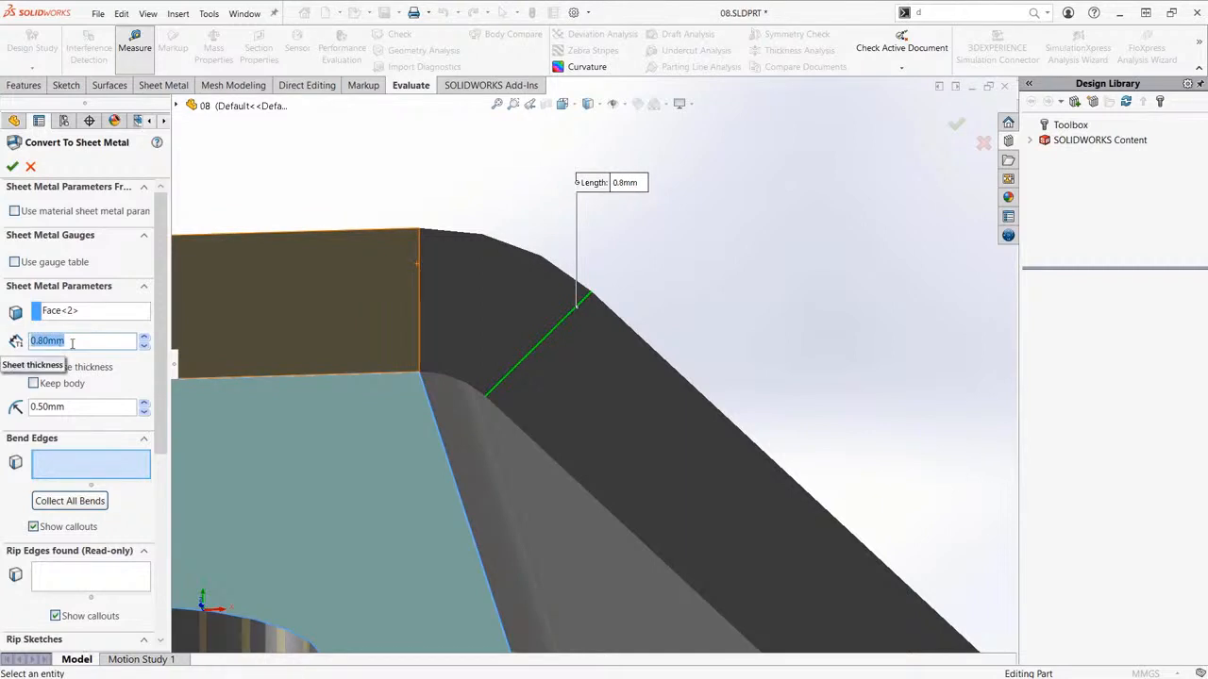
key(BackSpace)
key(Escape)
scroll(490, 308, up, 6)
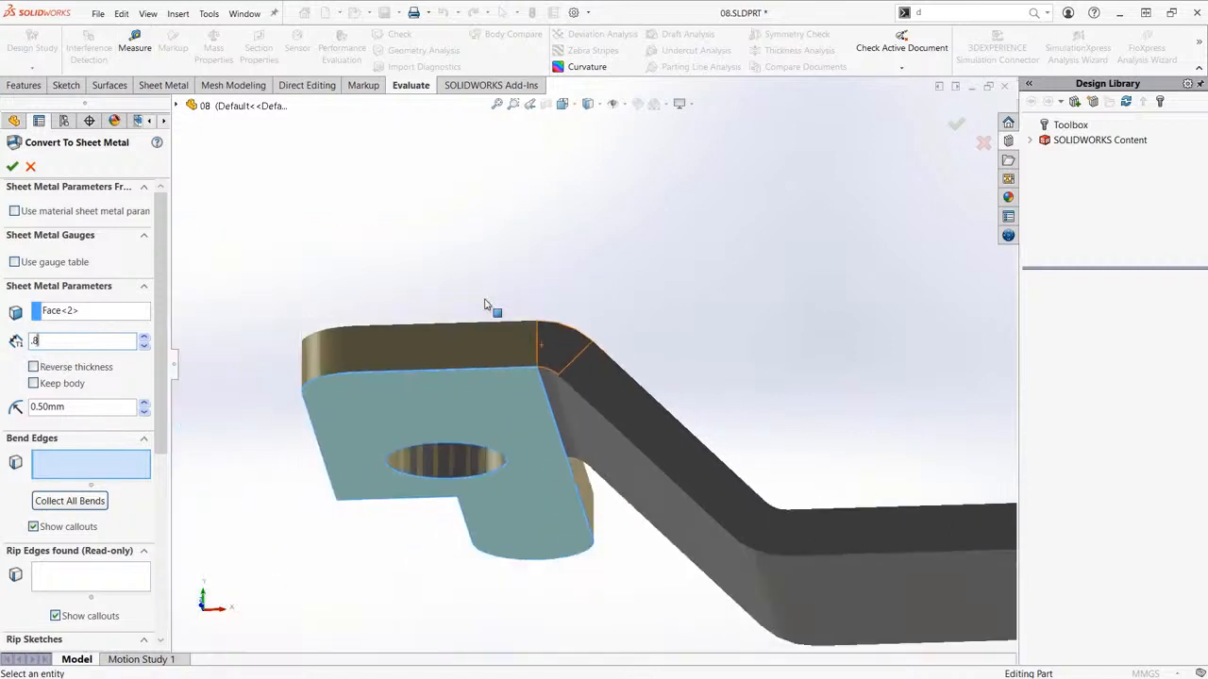
middle_drag(527, 323, 617, 393)
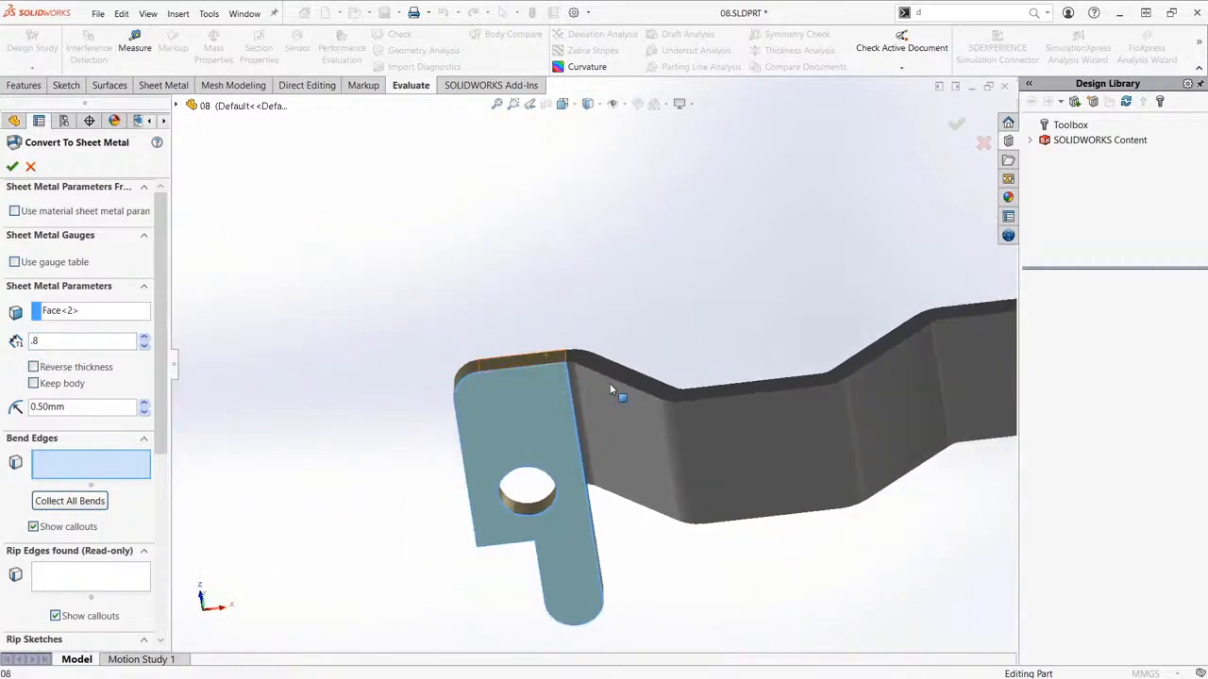
ctrl+middle_drag(671, 421, 560, 288)
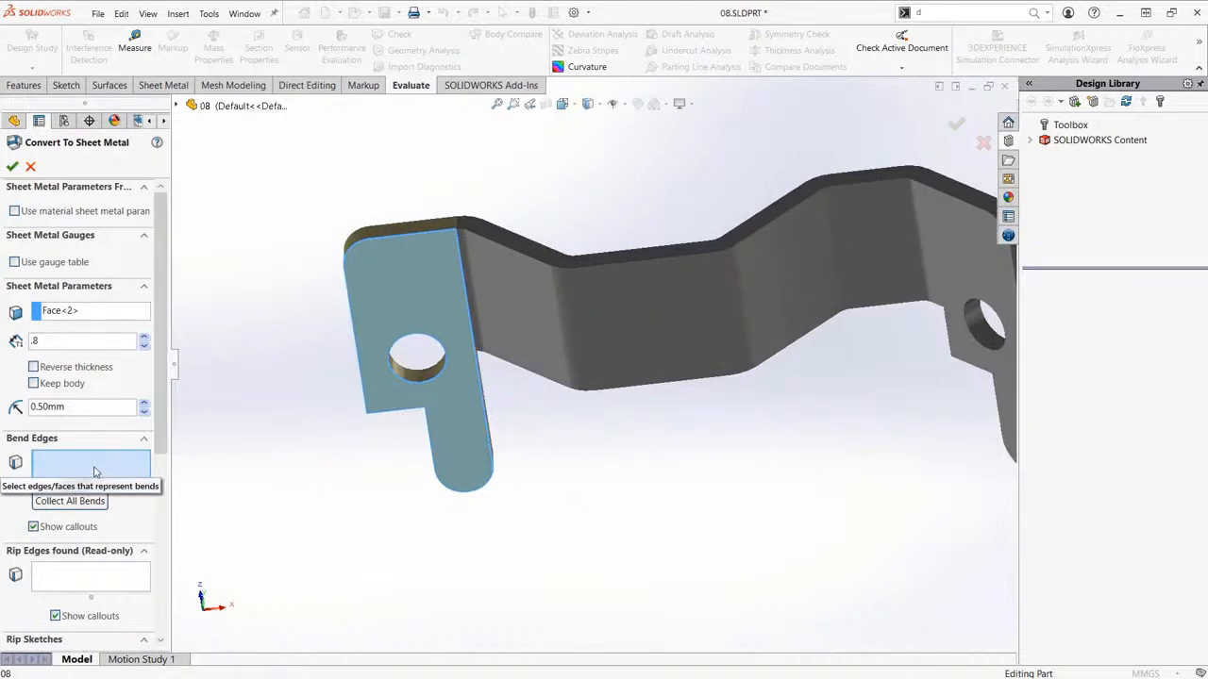
Try to pick the curved face between the sloped section and the middle section as a bend.
click(94, 472)
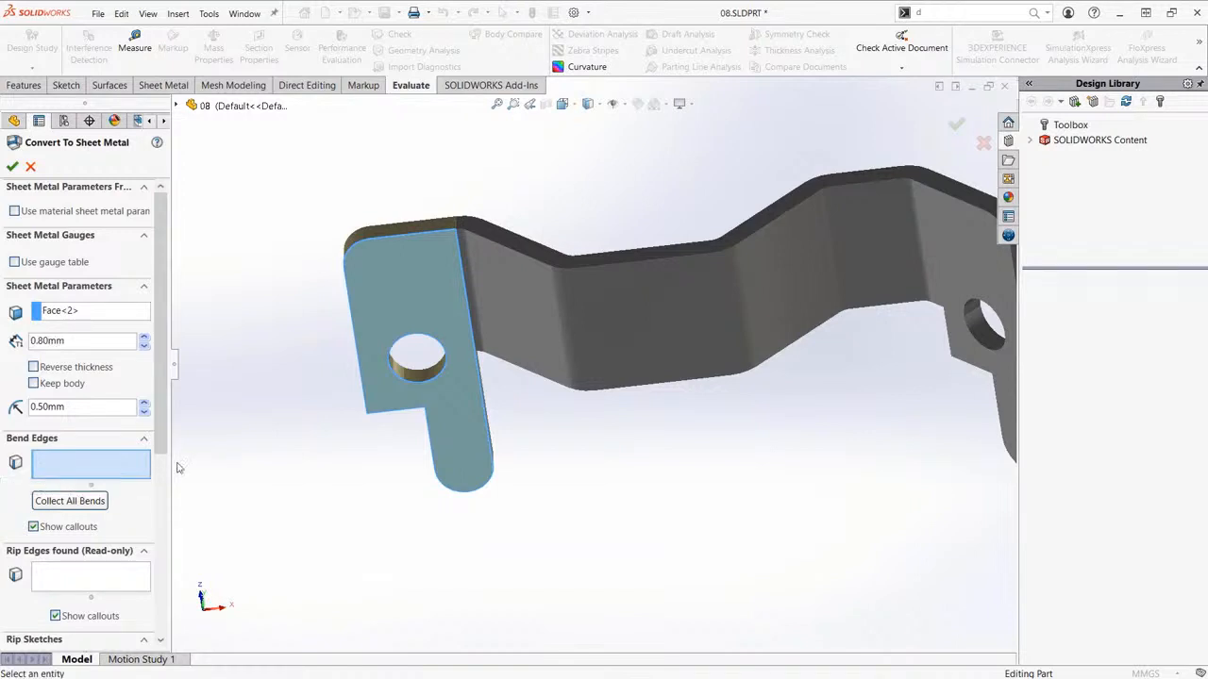
click(569, 359)
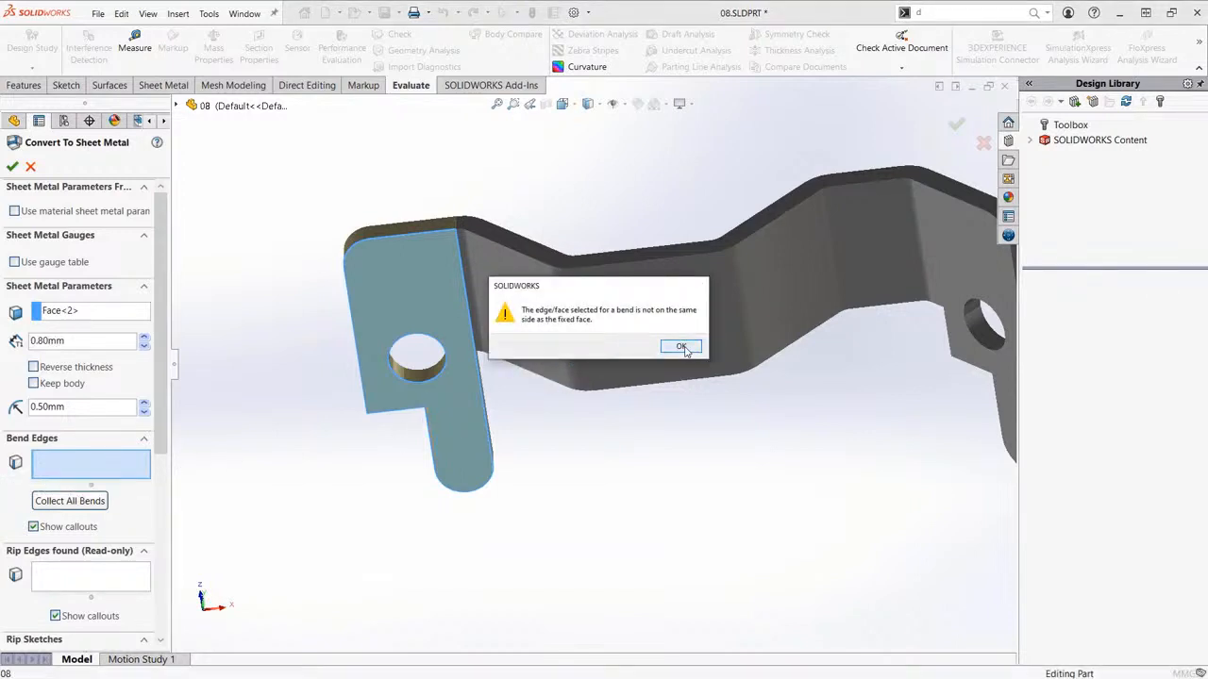
click(681, 347)
mouse_move(613, 427)
middle_down()
mouse_move(628, 386)
mouse_move(606, 411)
middle_up()
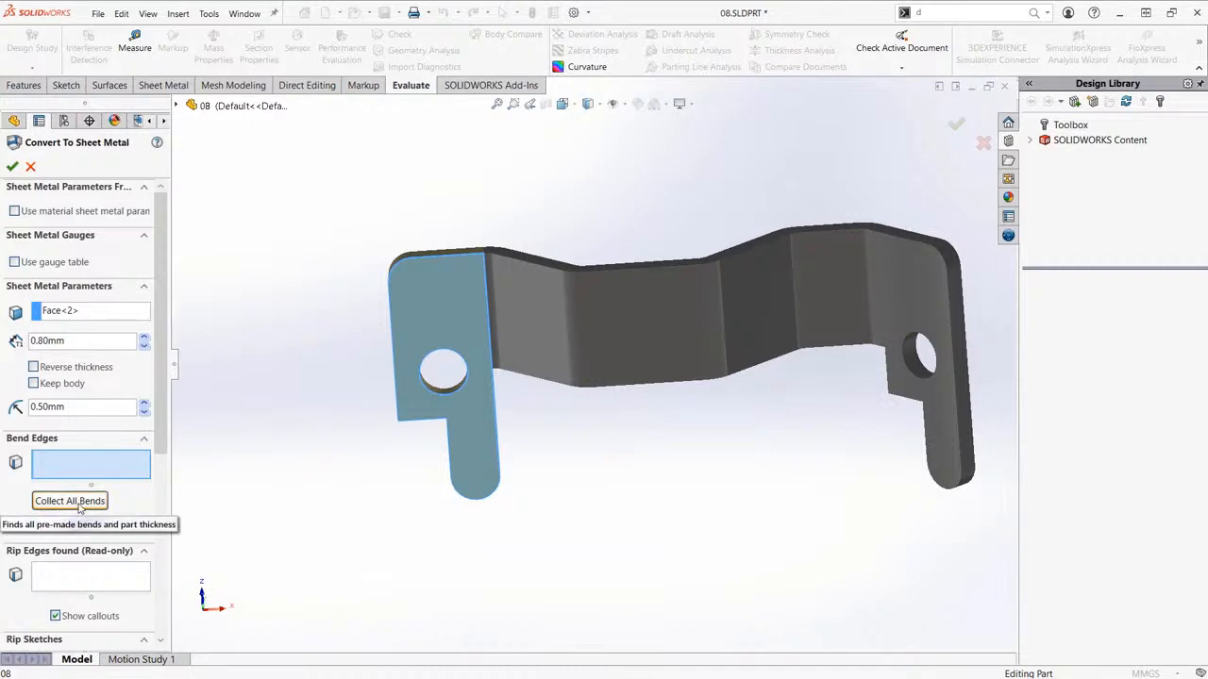
Collect all of the bracket's pre-made bends automatically and complete the sheet metal conversion with the default corner and relief settings.
click(79, 507)
middle_drag(639, 490, 714, 302)
scroll(164, 374, down, 1)
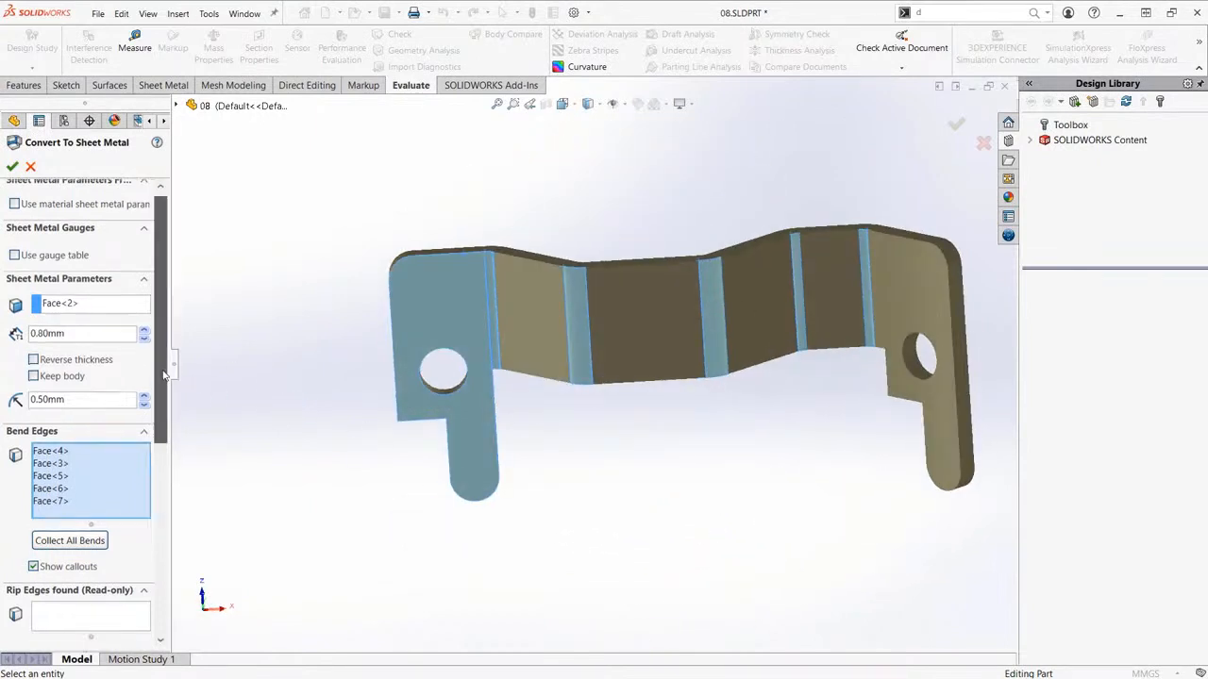
drag(164, 374, 170, 531)
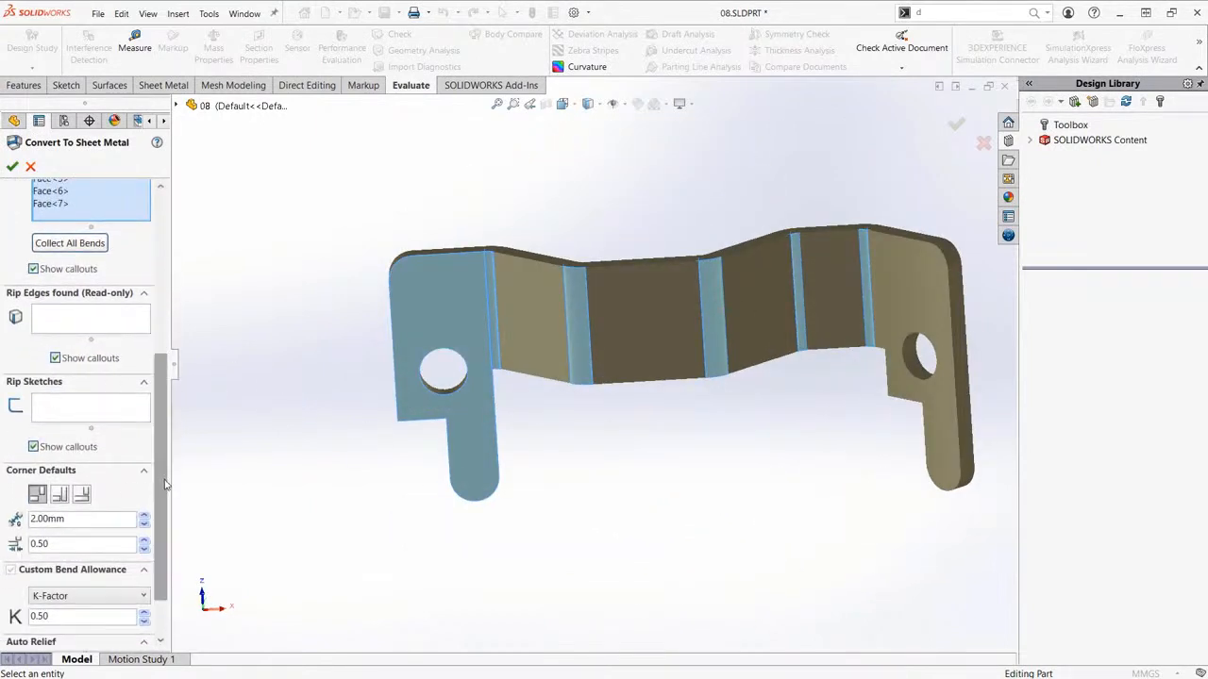
drag(162, 485, 182, 241)
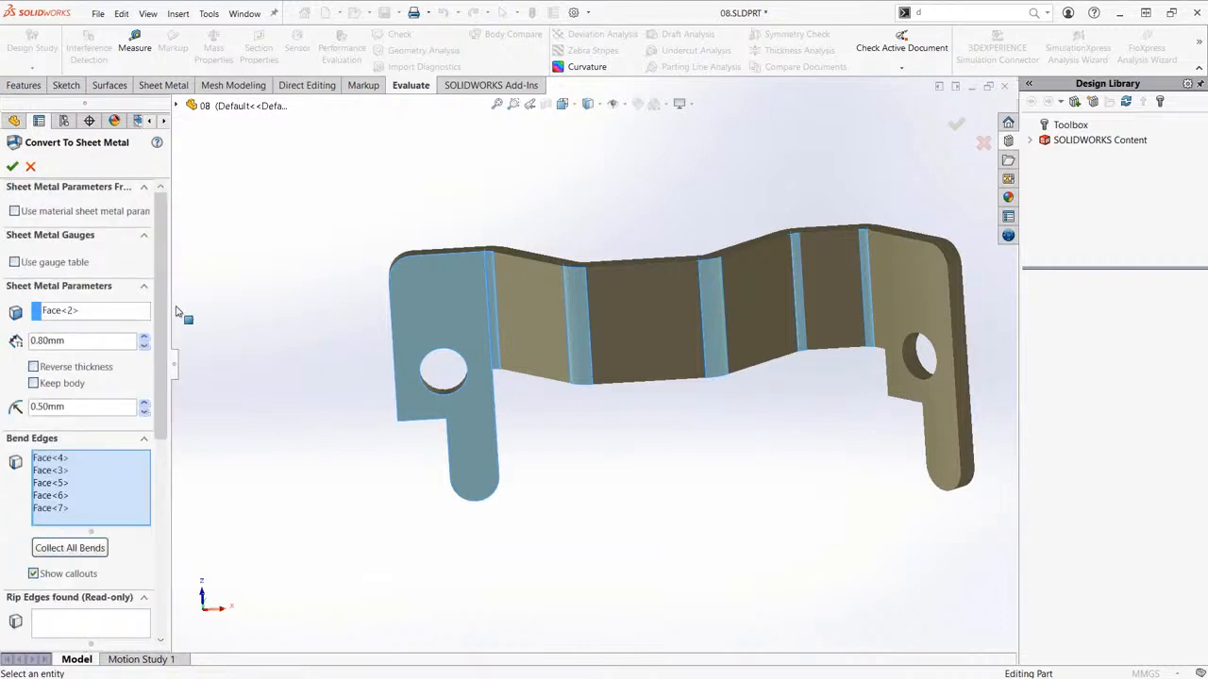
drag(162, 321, 173, 539)
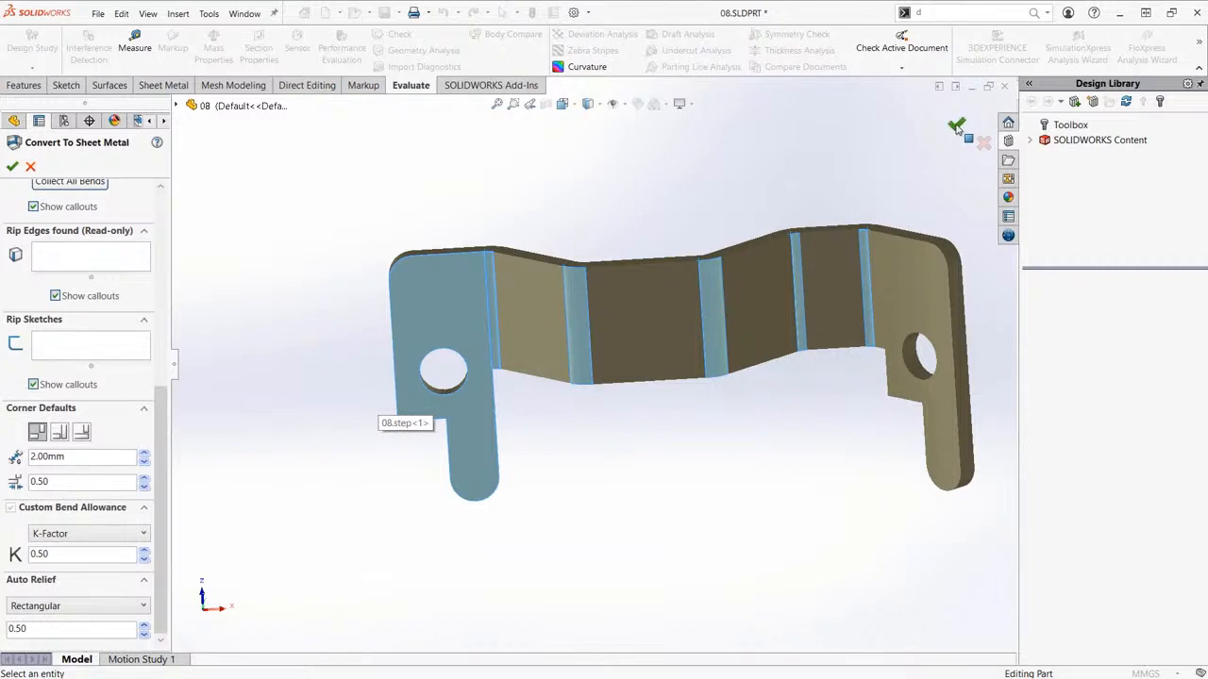
click(957, 125)
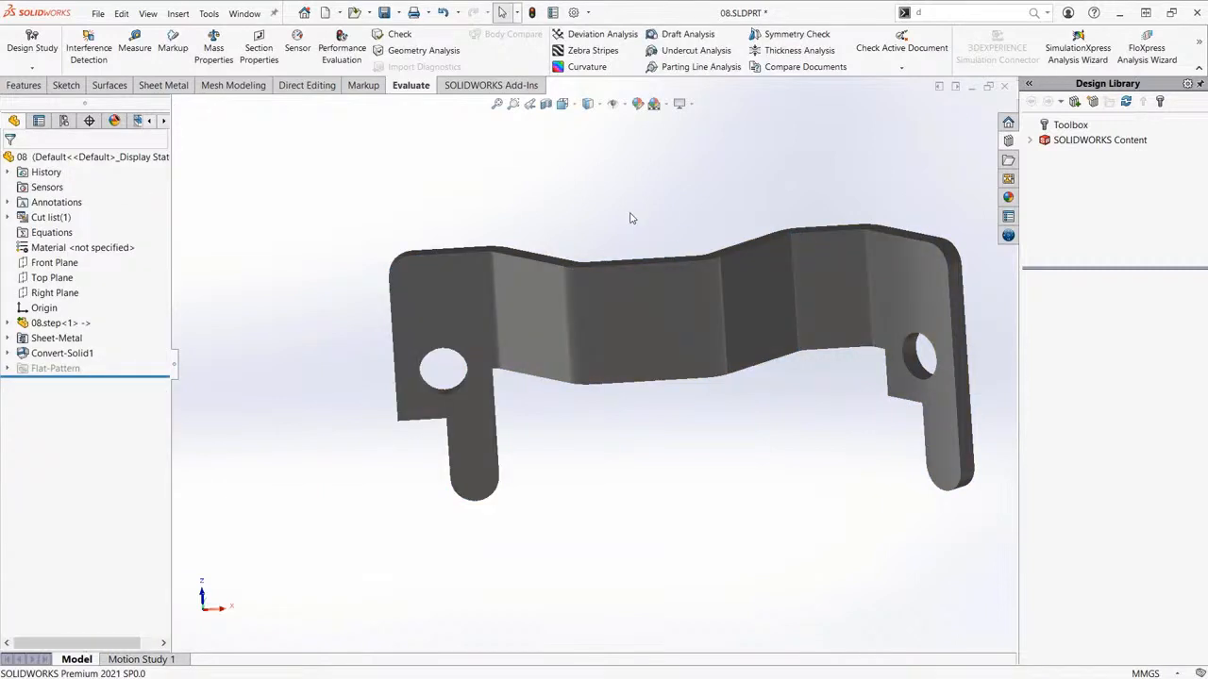
Flatten the converted bracket to inspect its flat pattern from below, and return it to the folded state.
key(ctrl+7)
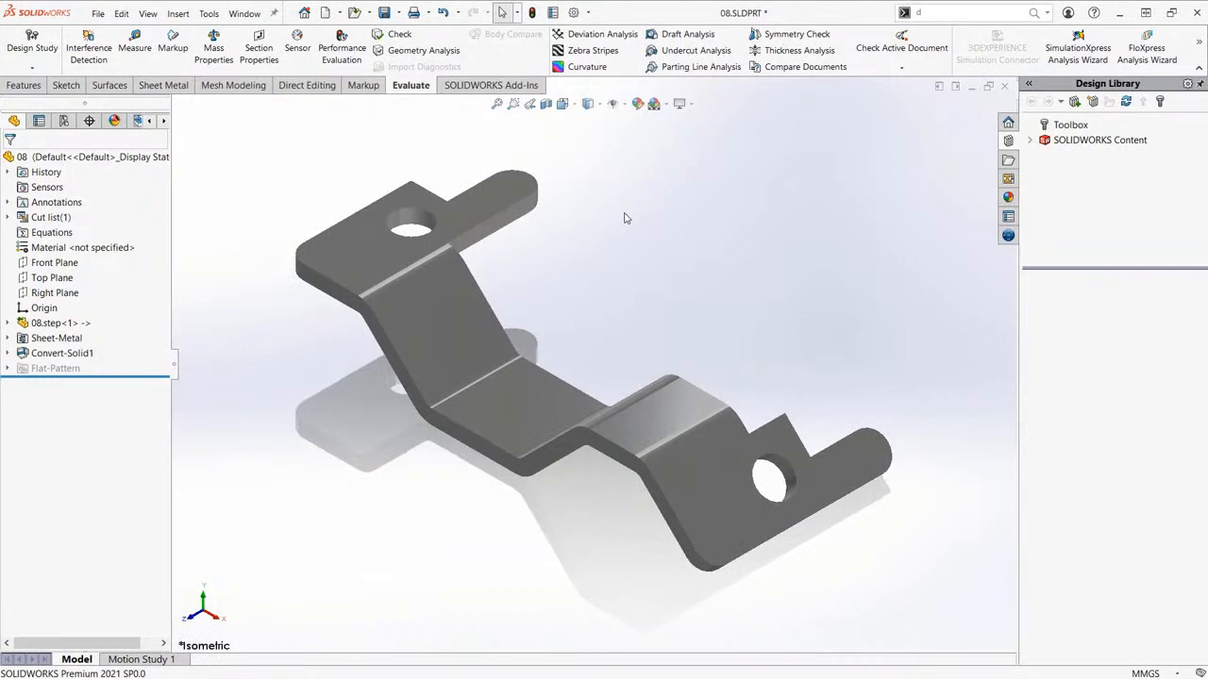
click(174, 87)
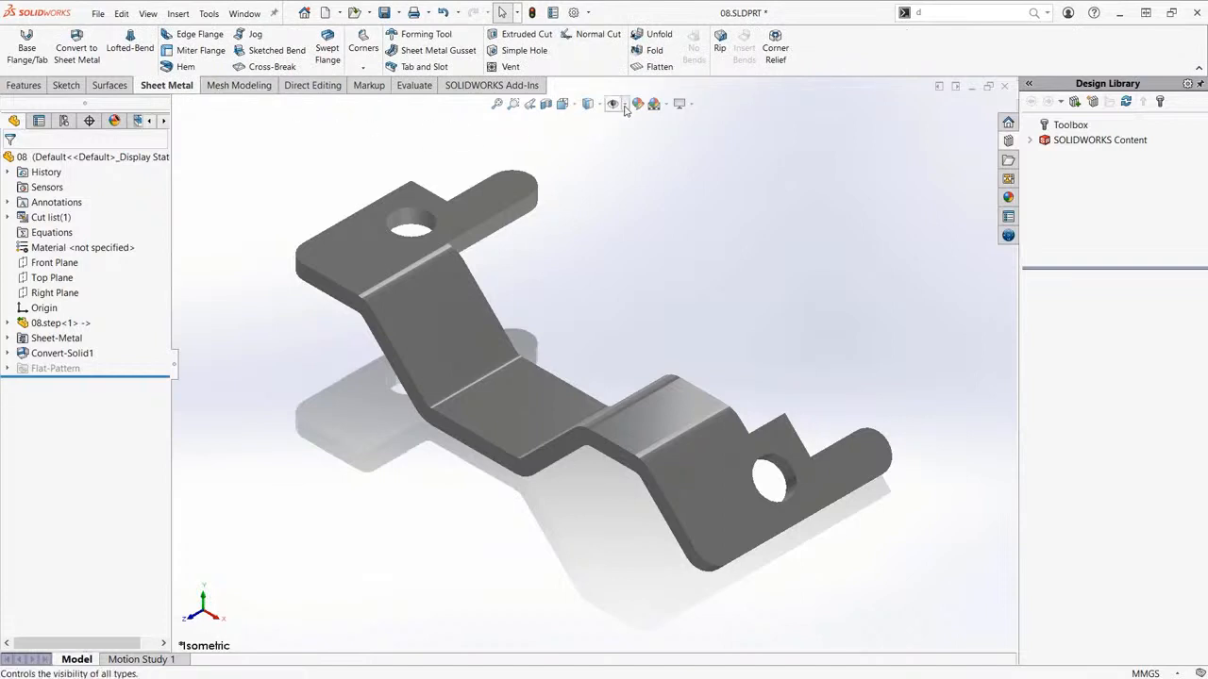
click(659, 68)
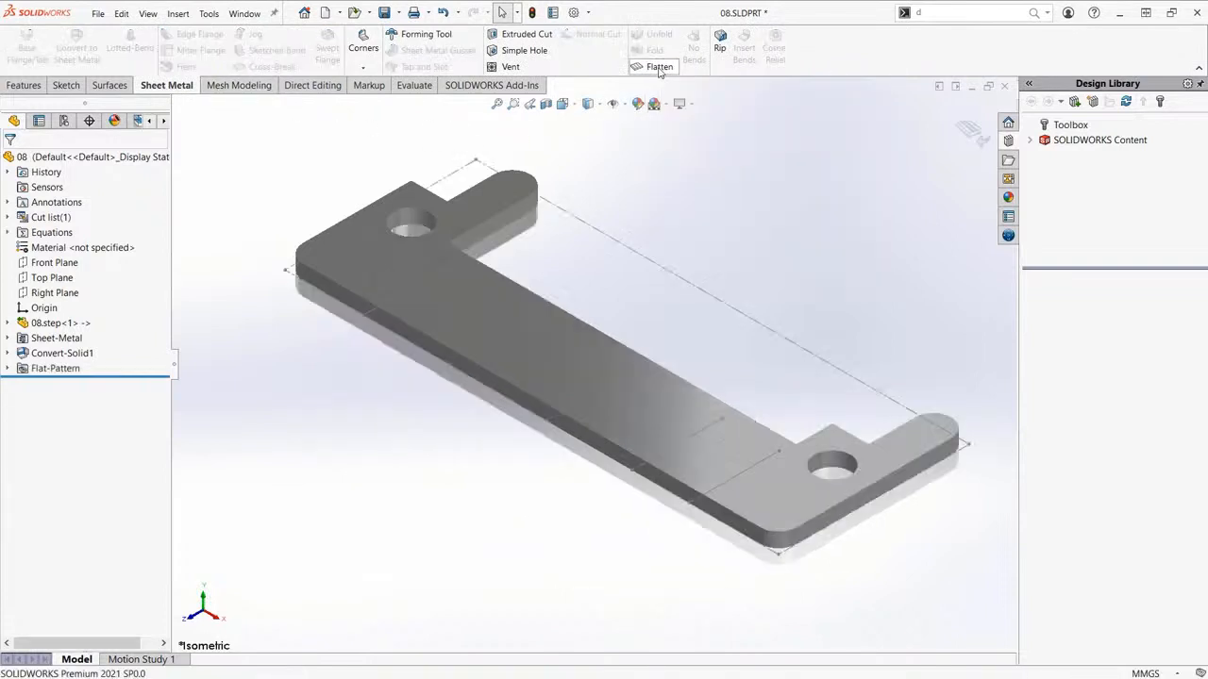
middle_drag(689, 406, 781, 128)
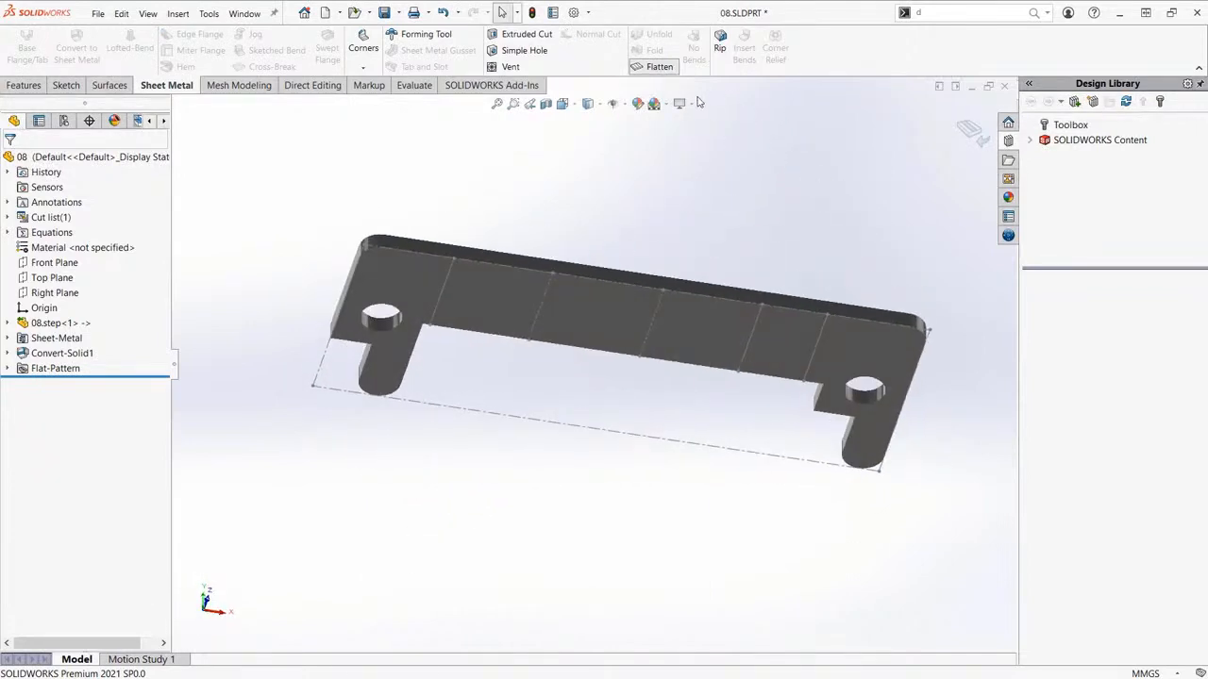
click(659, 66)
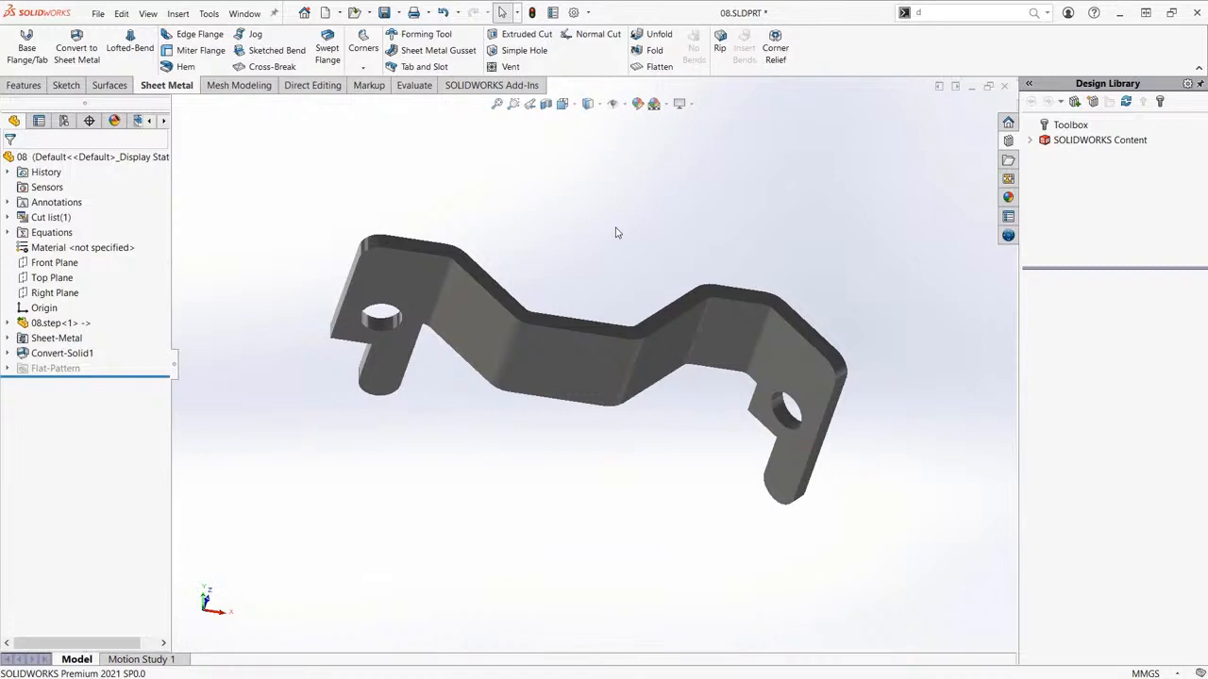
Save the bracket in isometric view as 08.SLDPRT in the ForLivestream folder.
key(ctrl+7)
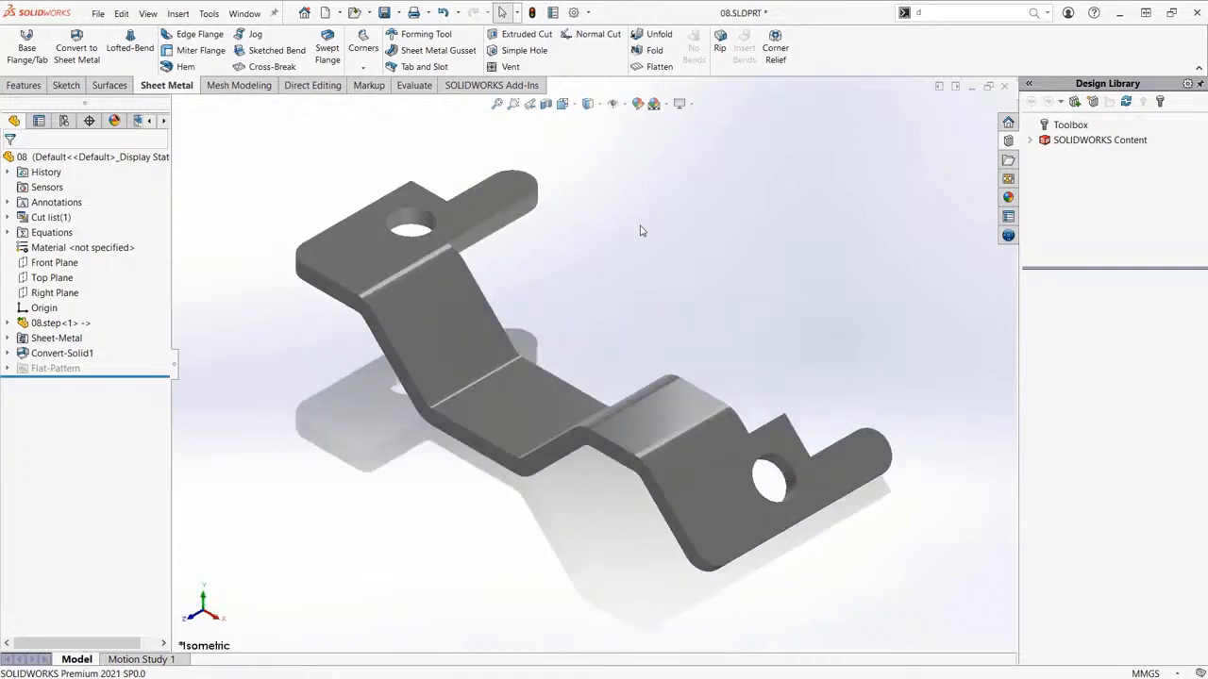
key(ctrl+s)
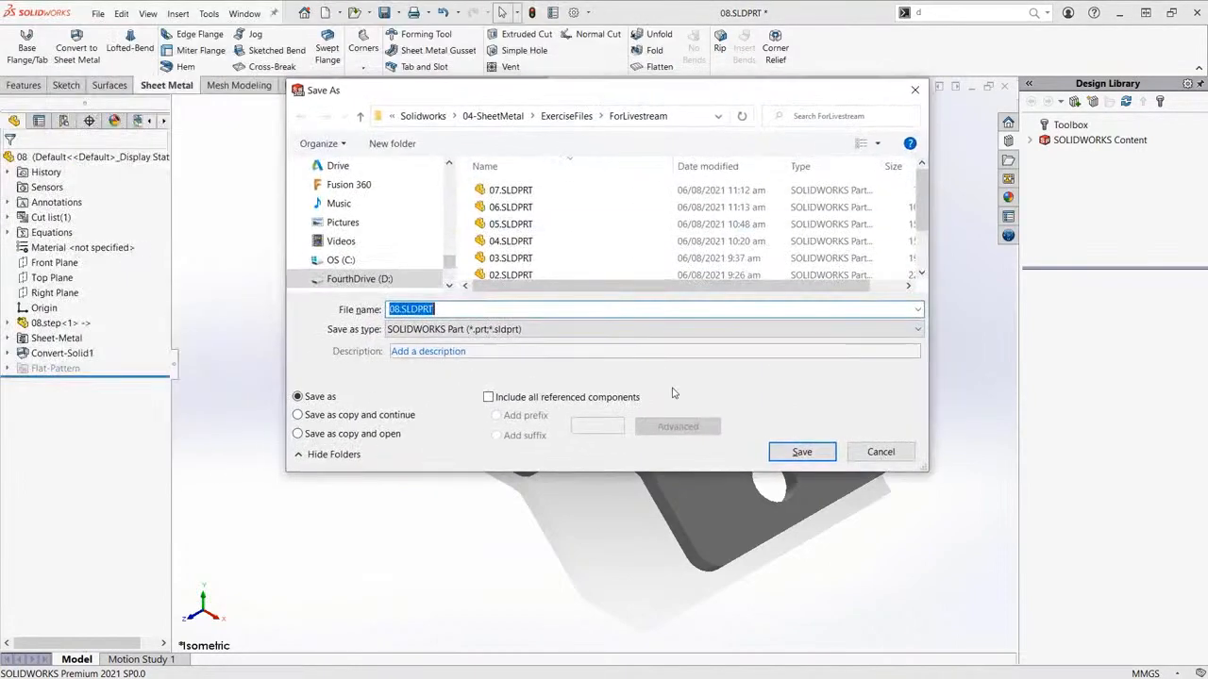
click(783, 455)
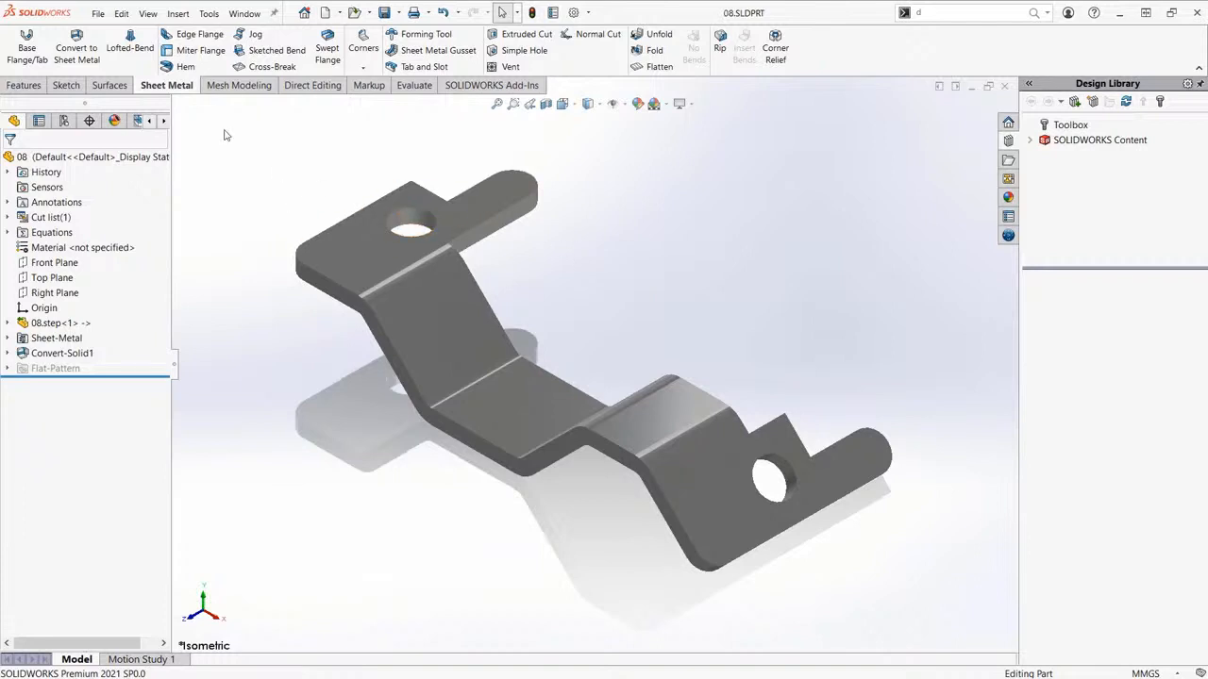
Hide the Task Pane from the user interface and show it again.
click(149, 13)
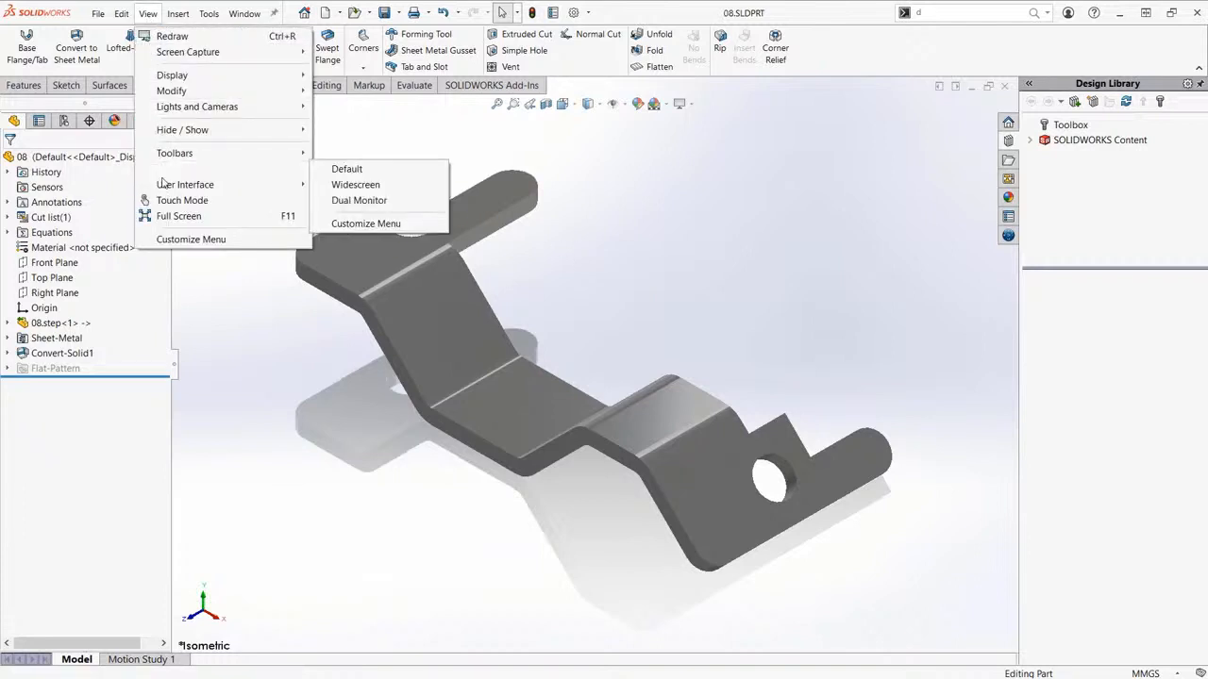
mouse_move(162, 184)
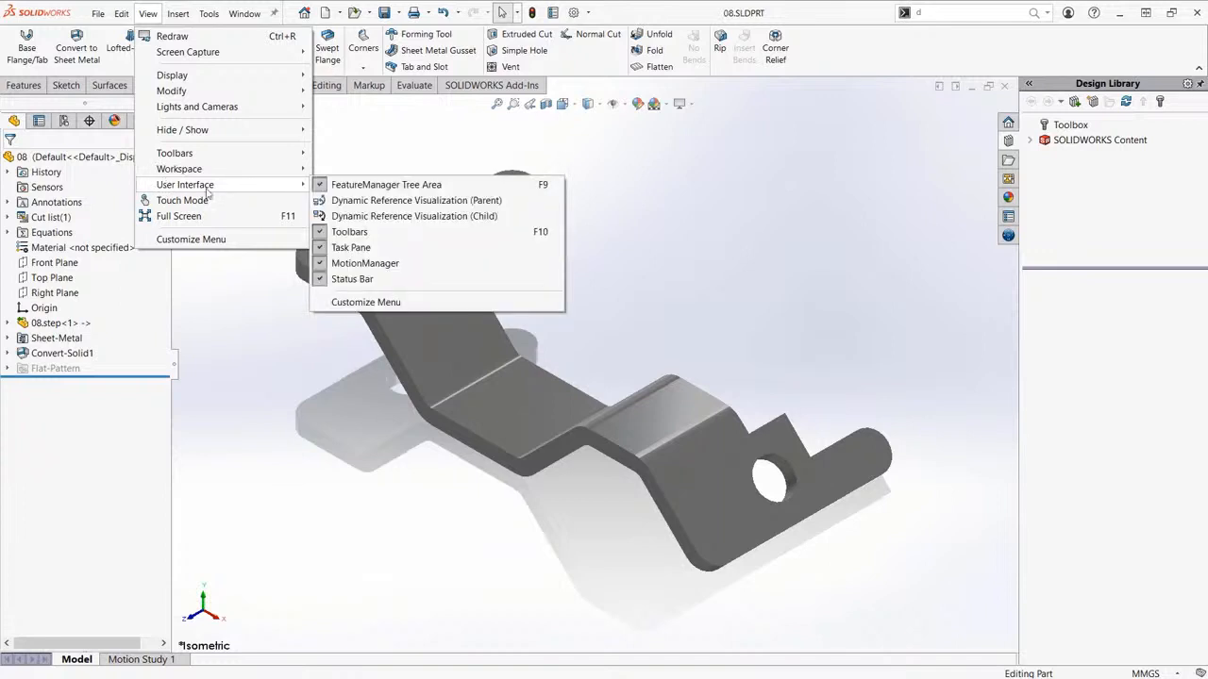
click(320, 247)
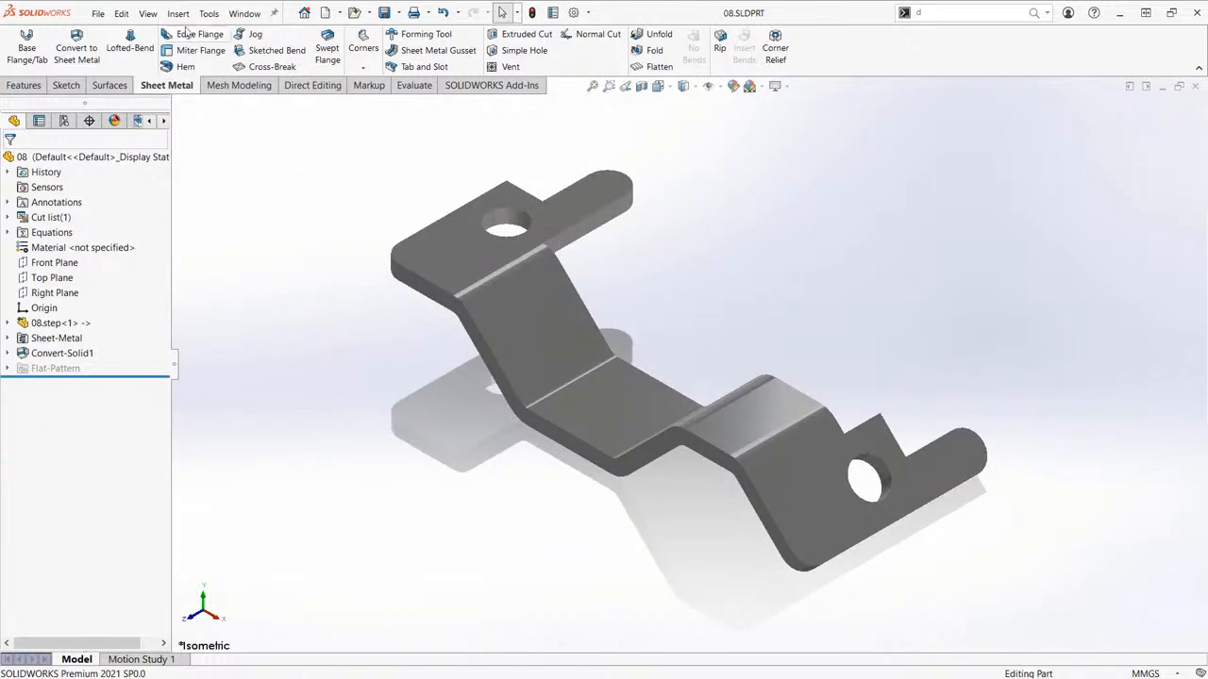
click(148, 14)
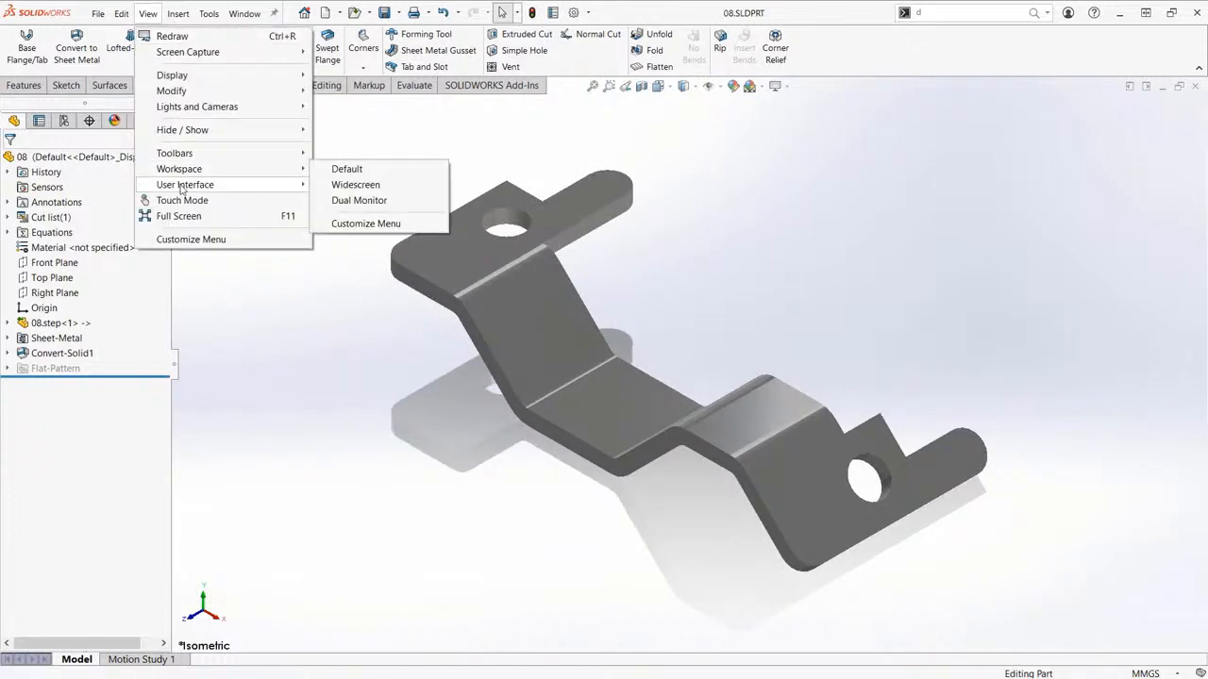
mouse_move(181, 185)
click(333, 249)
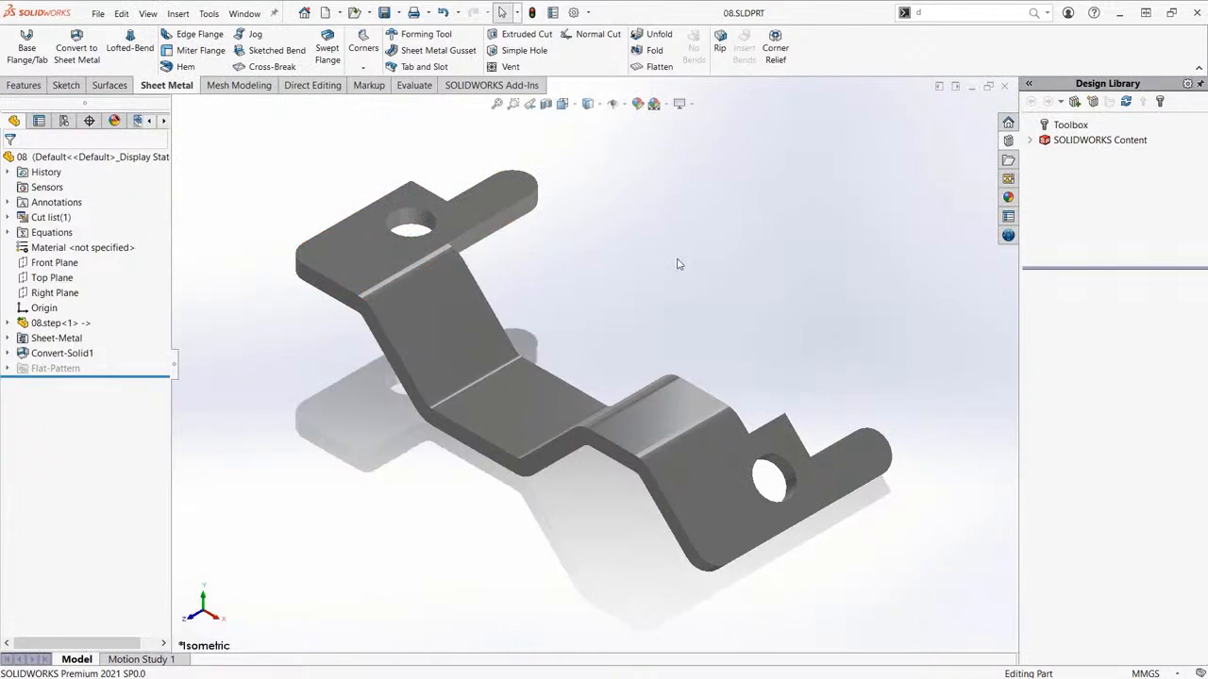
Start adding a Design Library file location and browse to C:\ProgramData\SOLIDWORKS\SOLIDWORKS 2021.
click(1069, 125)
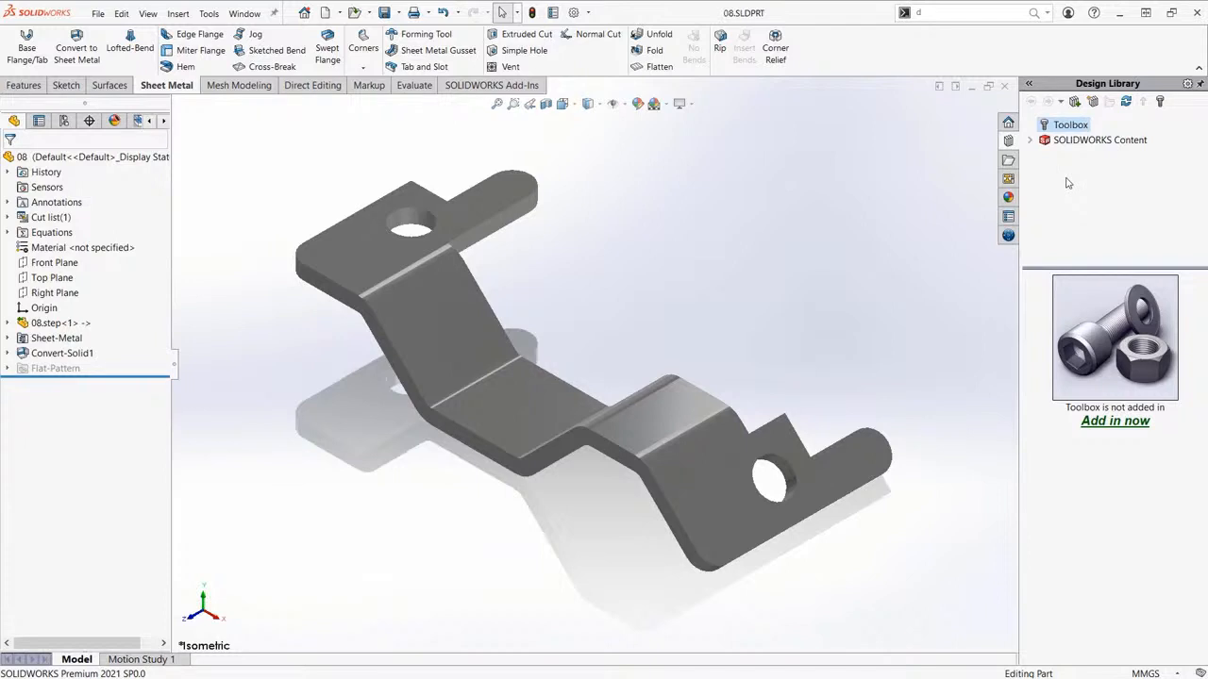
click(1092, 104)
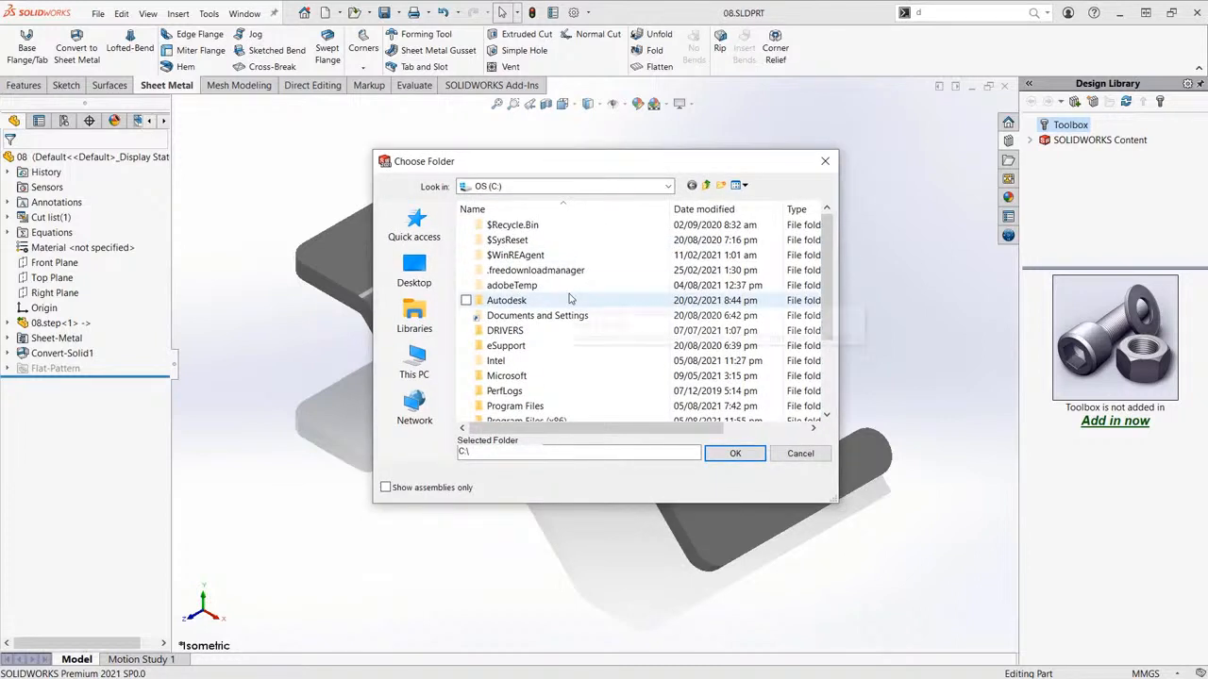
scroll(569, 299, down, 2)
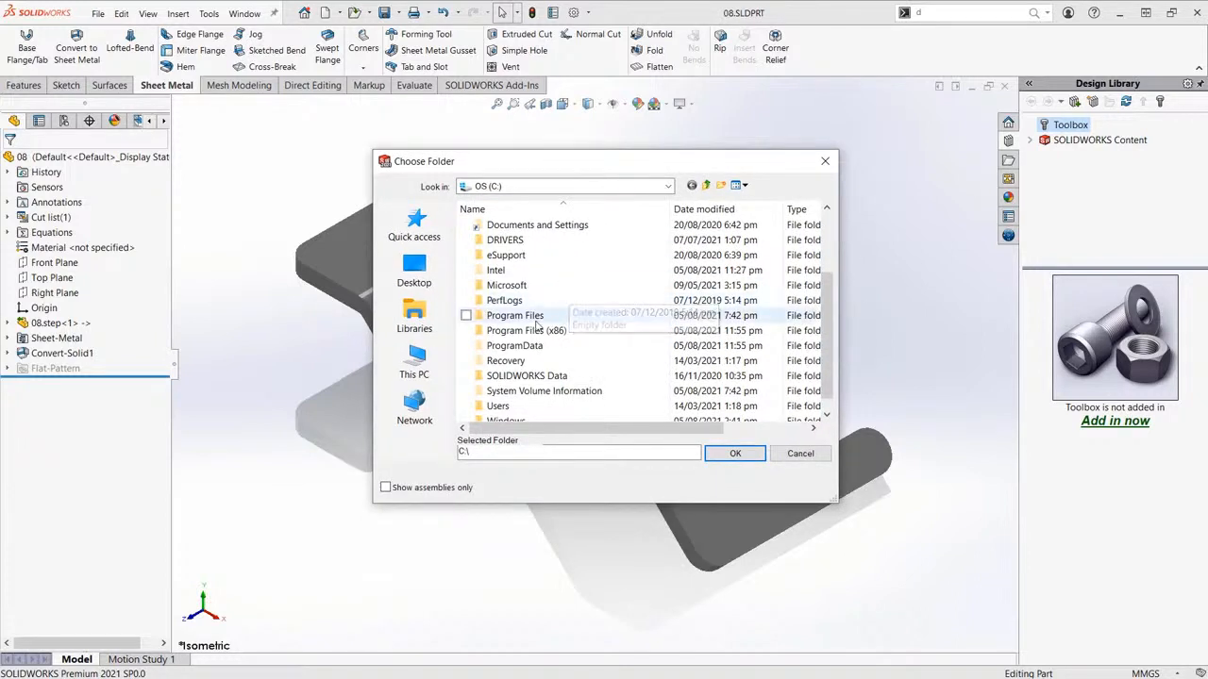
double_click(509, 347)
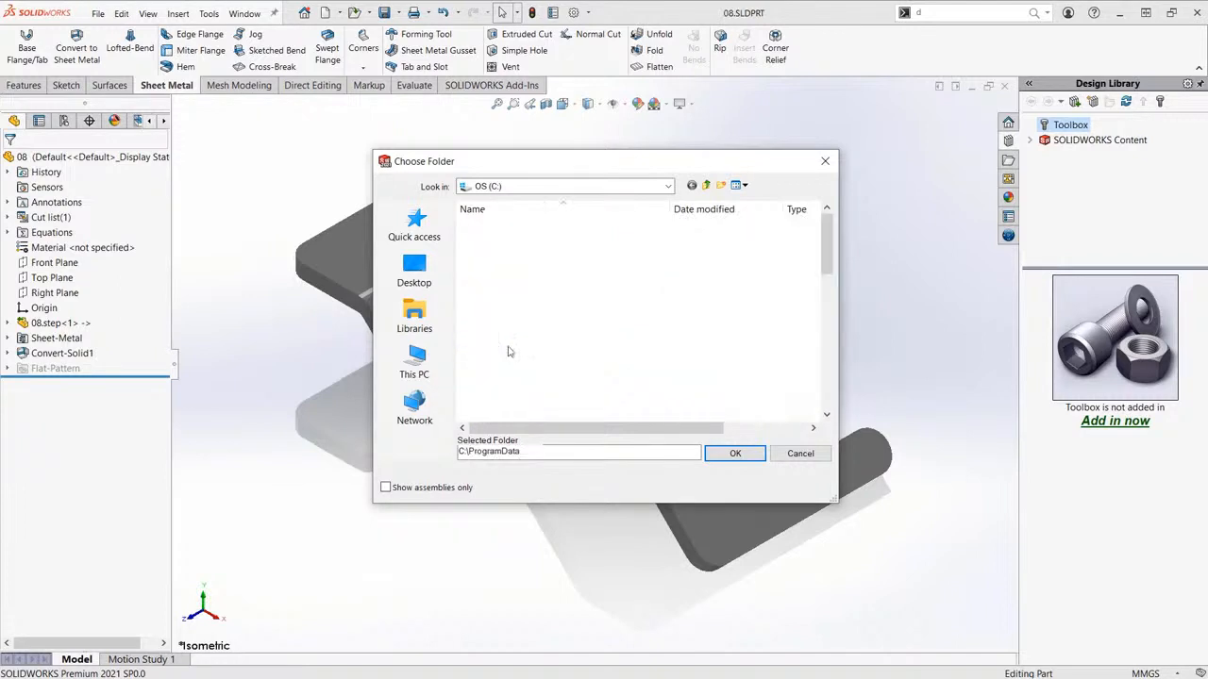
scroll(552, 324, down, 4)
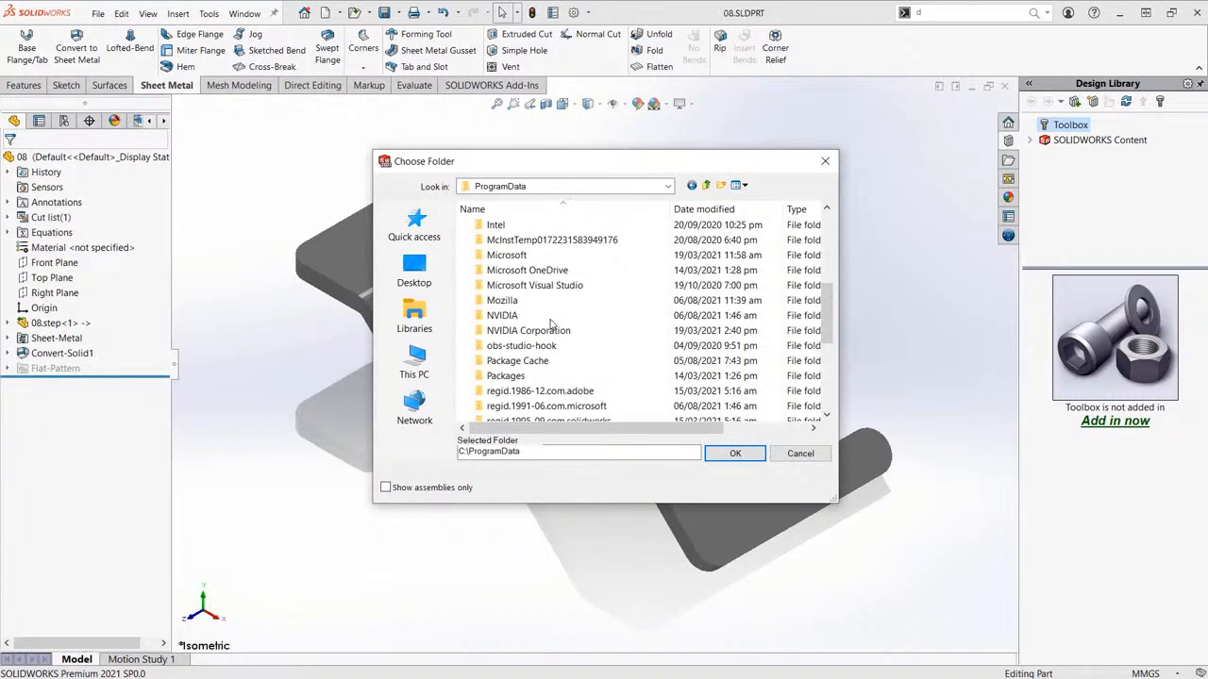
scroll(552, 324, up, 3)
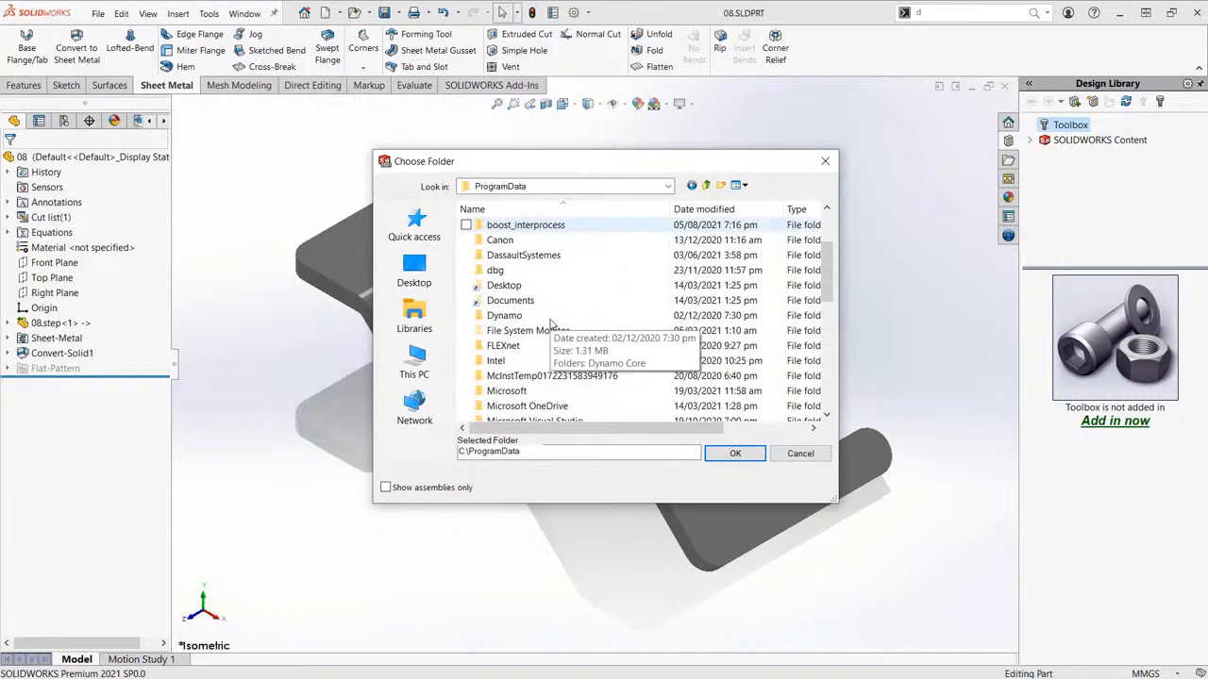
scroll(552, 323, down, 6)
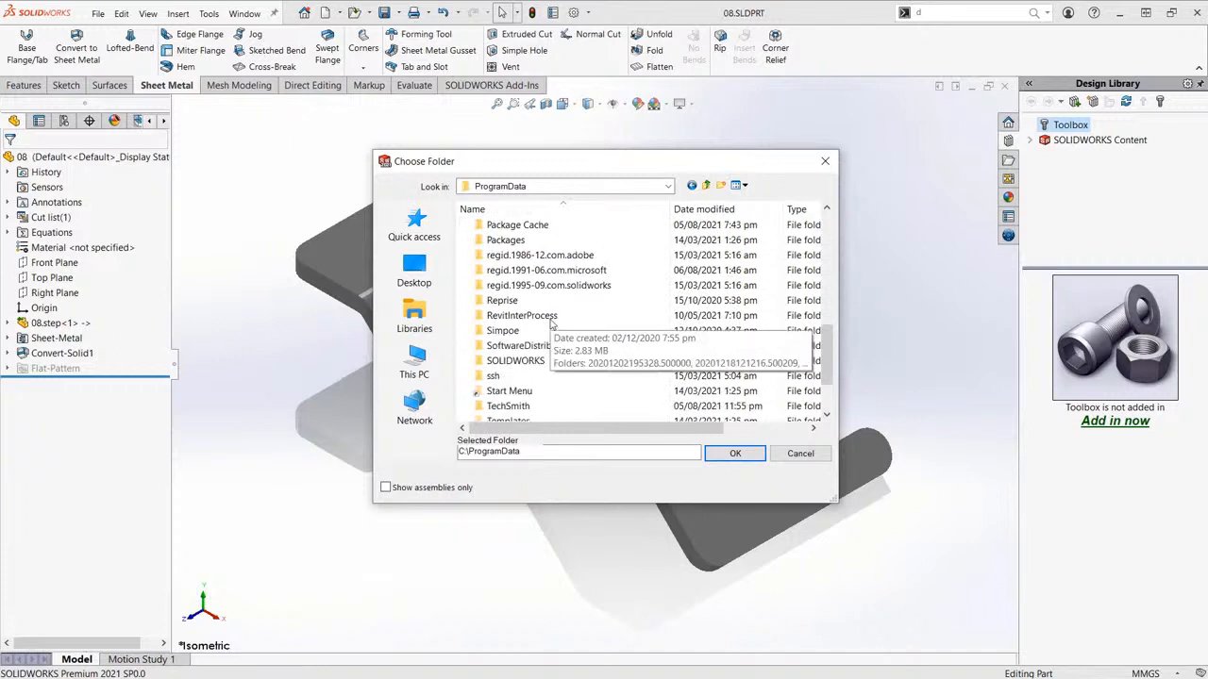
double_click(518, 362)
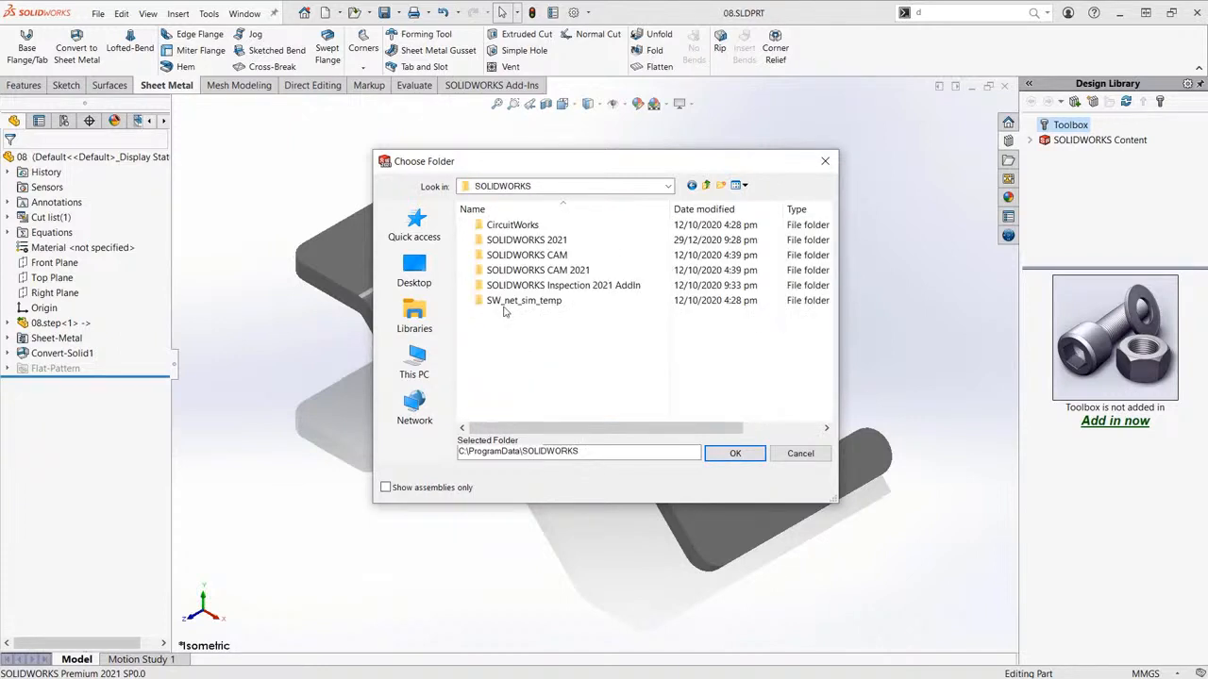
double_click(514, 241)
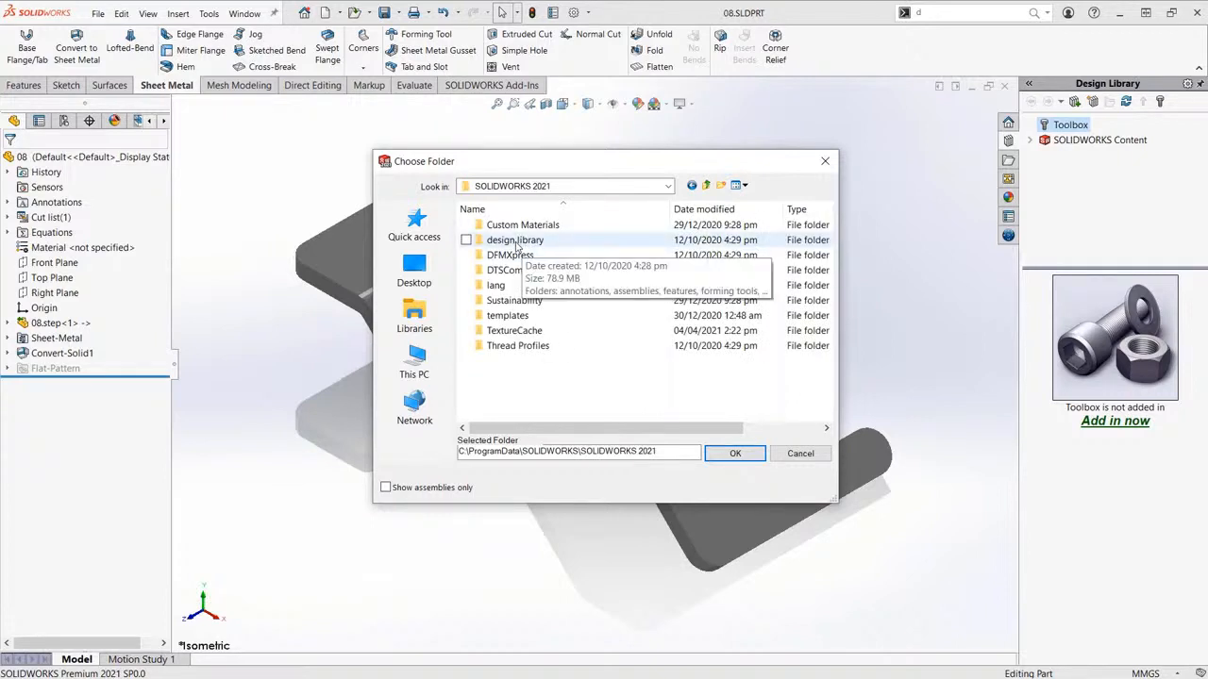
Add the design library folder as a library location and show the contents of its forming tools folder.
double_click(516, 244)
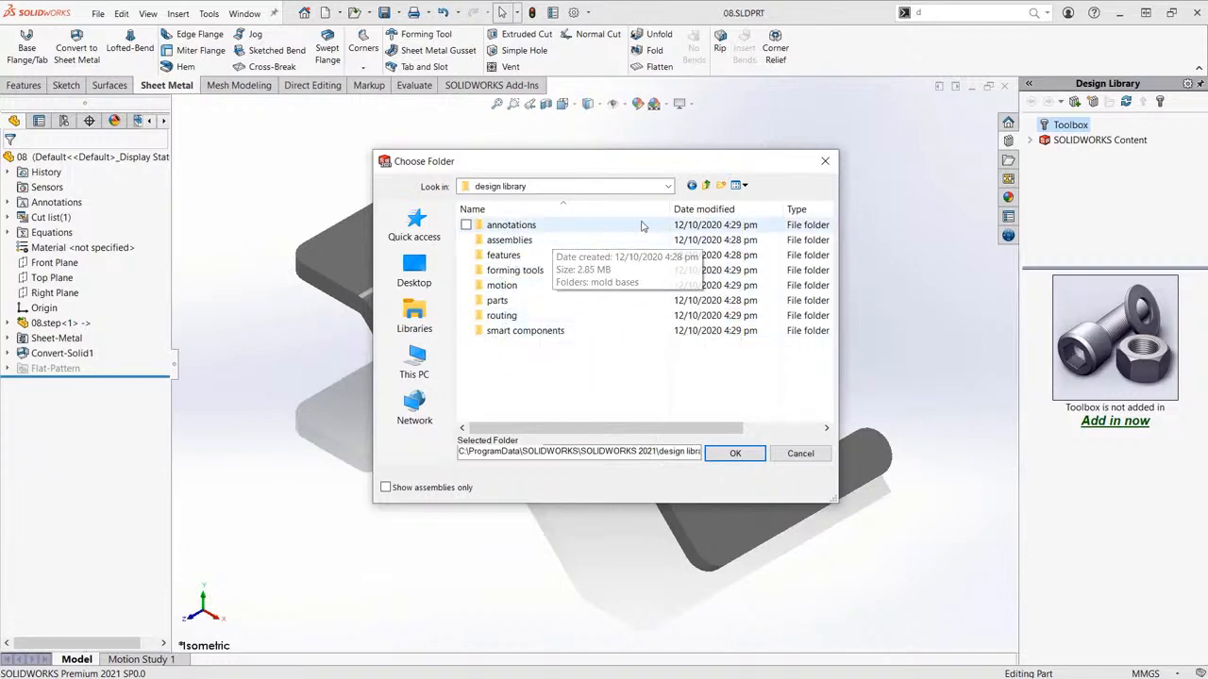
click(708, 187)
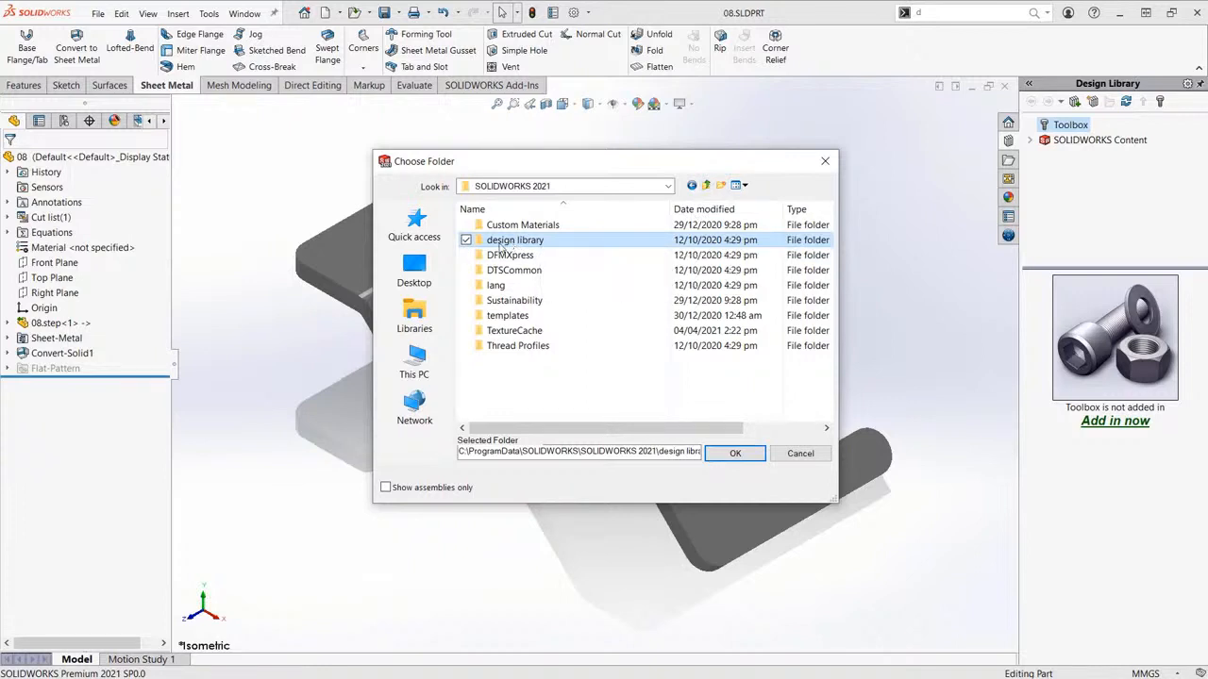
click(572, 241)
click(577, 245)
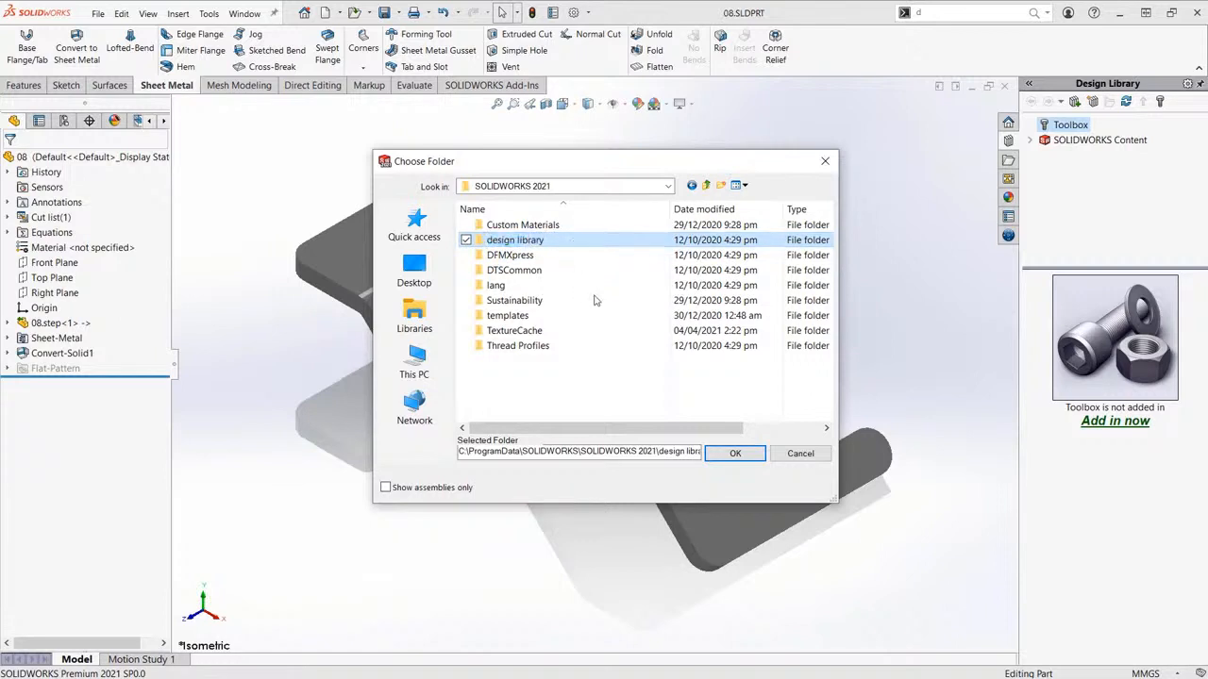
click(734, 453)
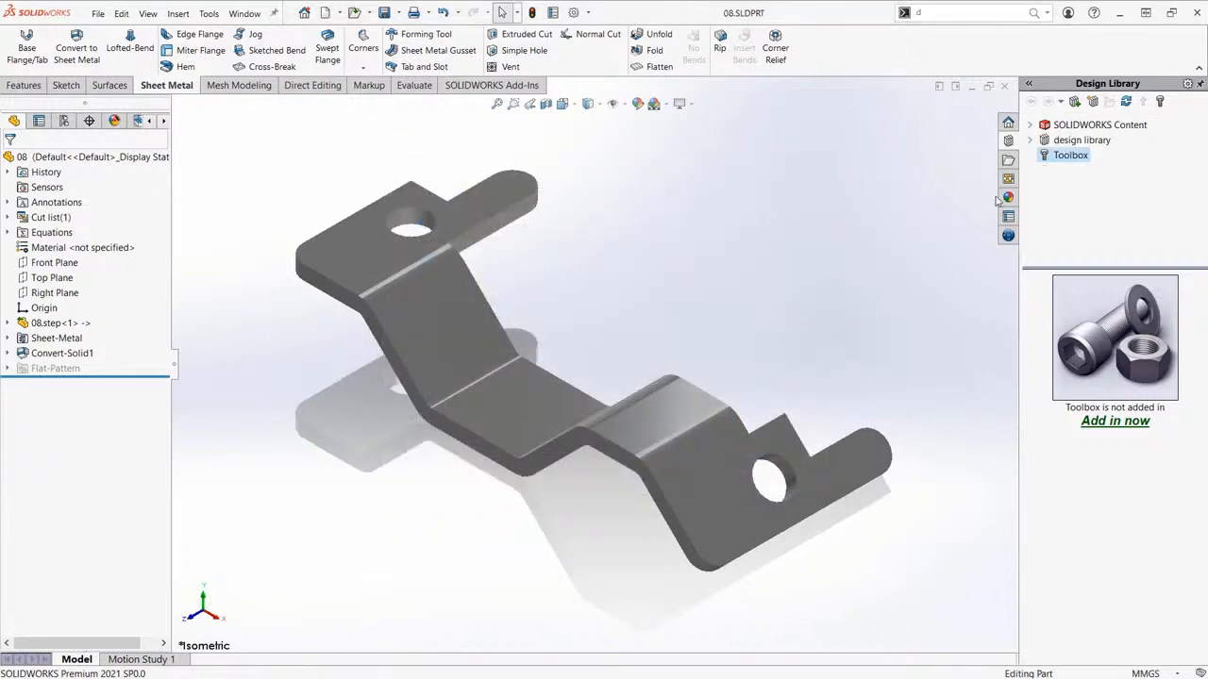
click(1030, 140)
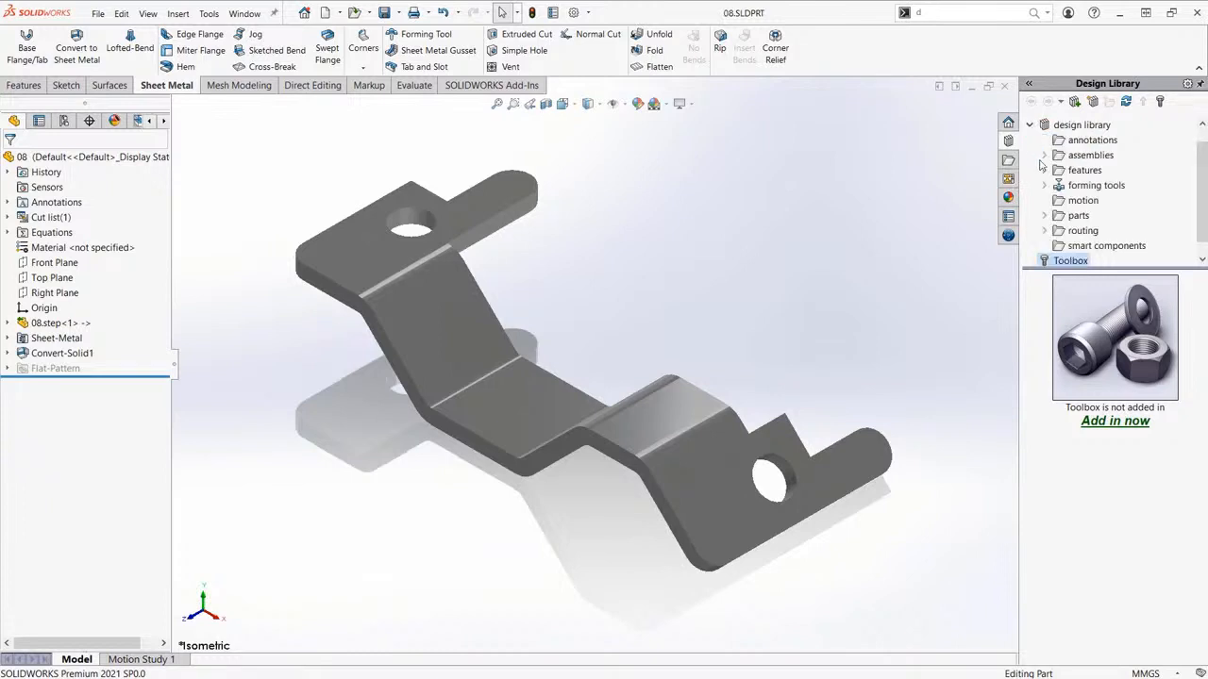
click(1089, 189)
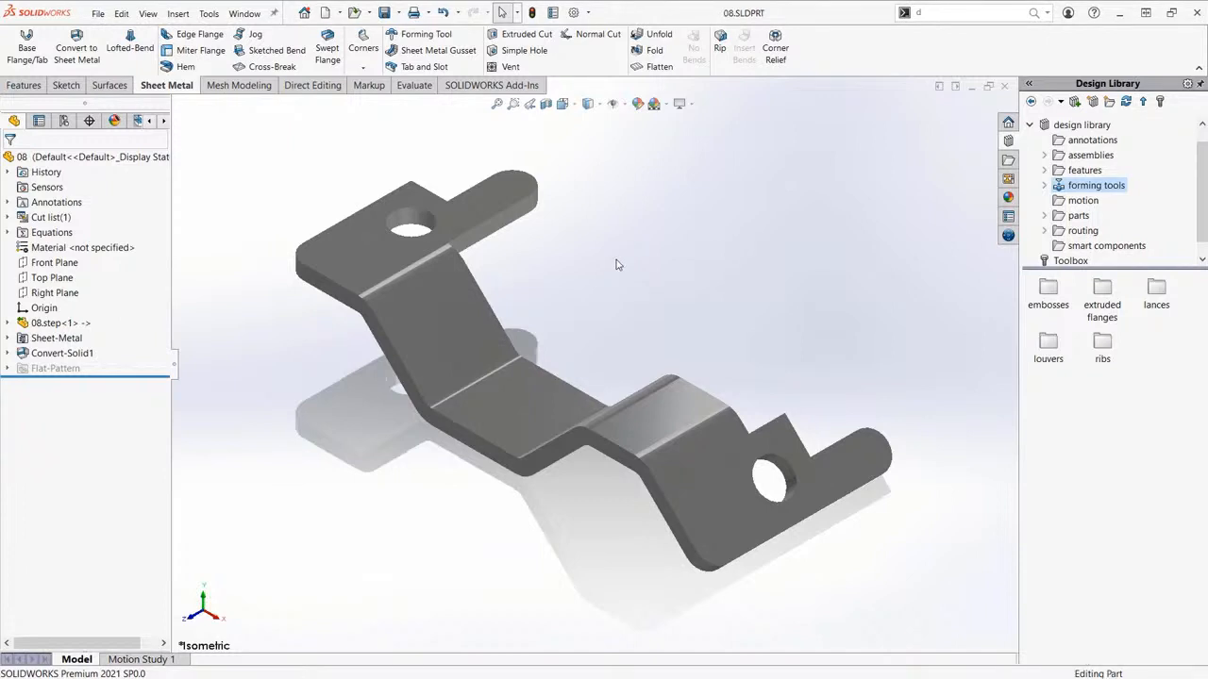
Switch to part 07.SLDPRT, save it, and close the open parts.
key(ctrl+Tab)
key(ctrl+s)
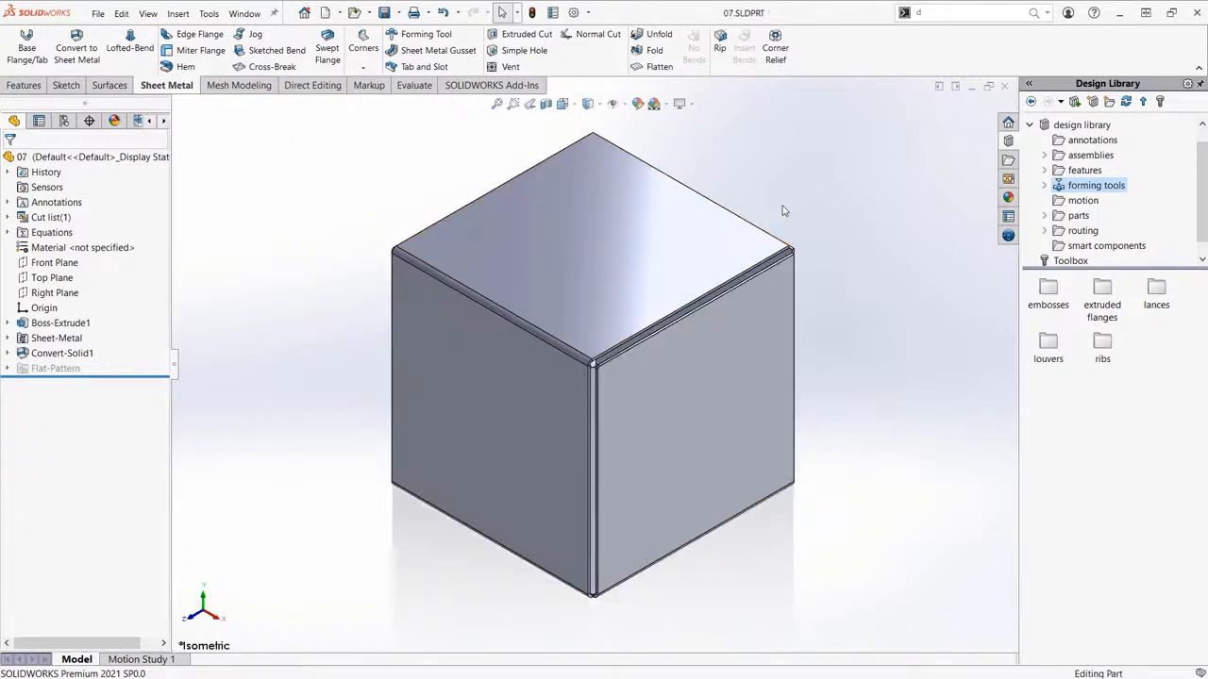
key(ctrl+w)
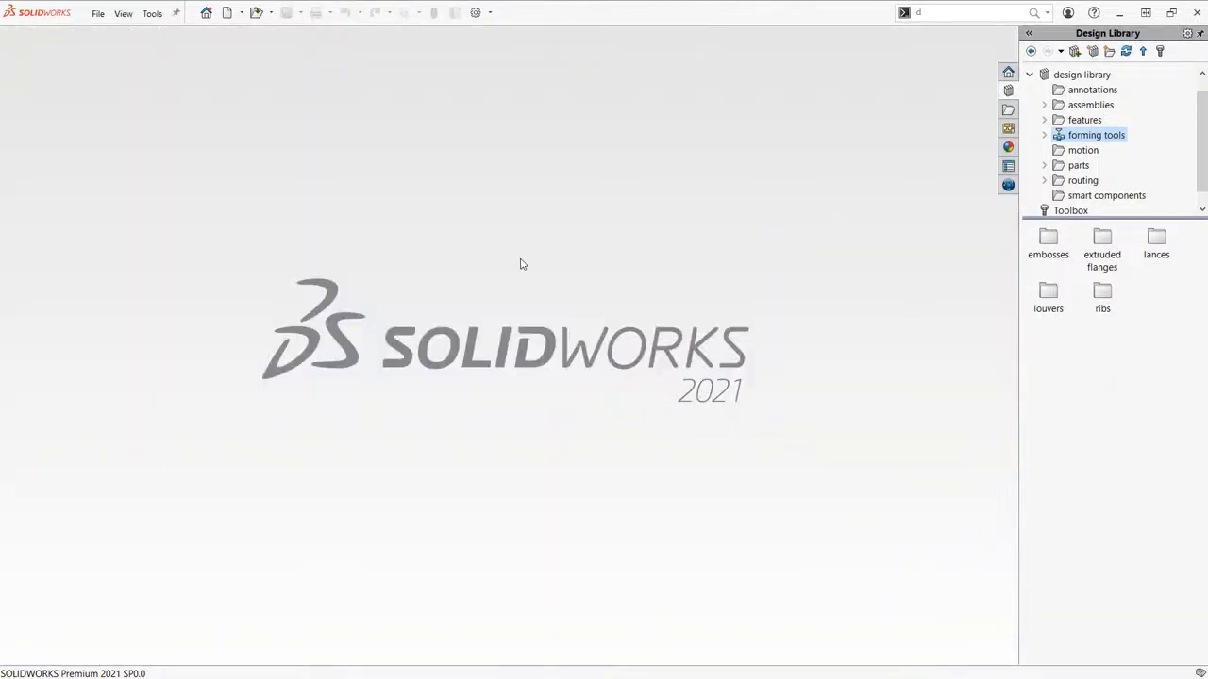
Create a new part and save it as 09 in the ForLivestream folder.
key(ctrl+n)
double_click(465, 231)
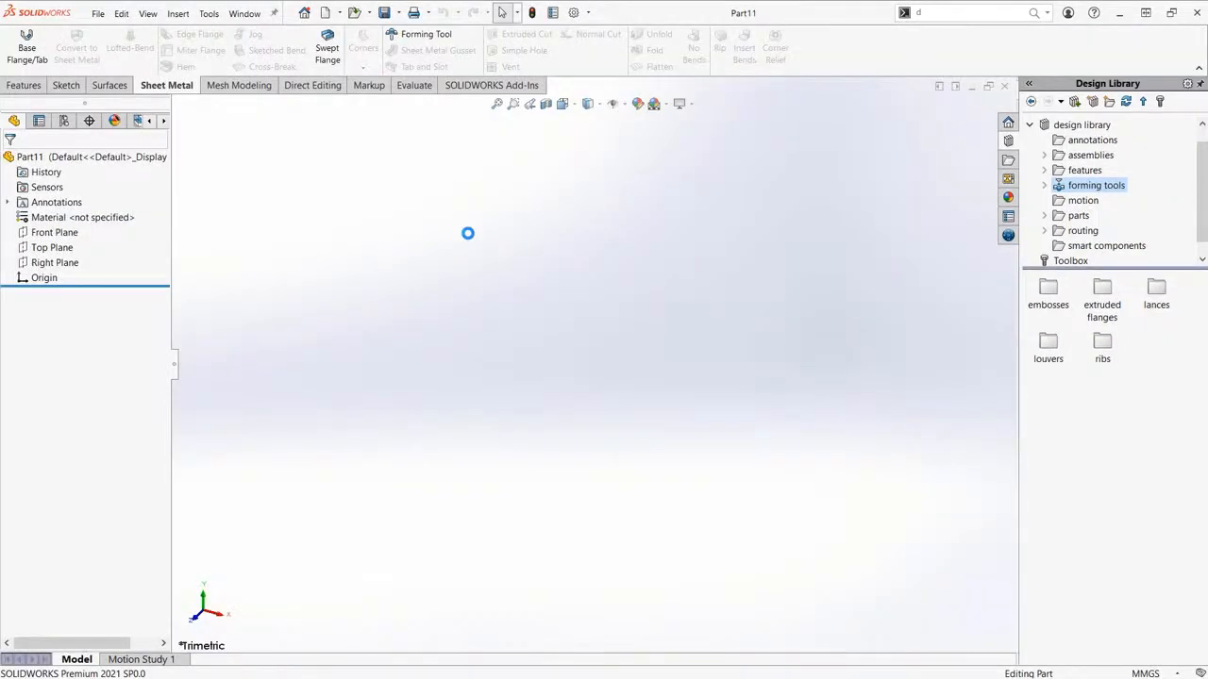
key(ctrl+s)
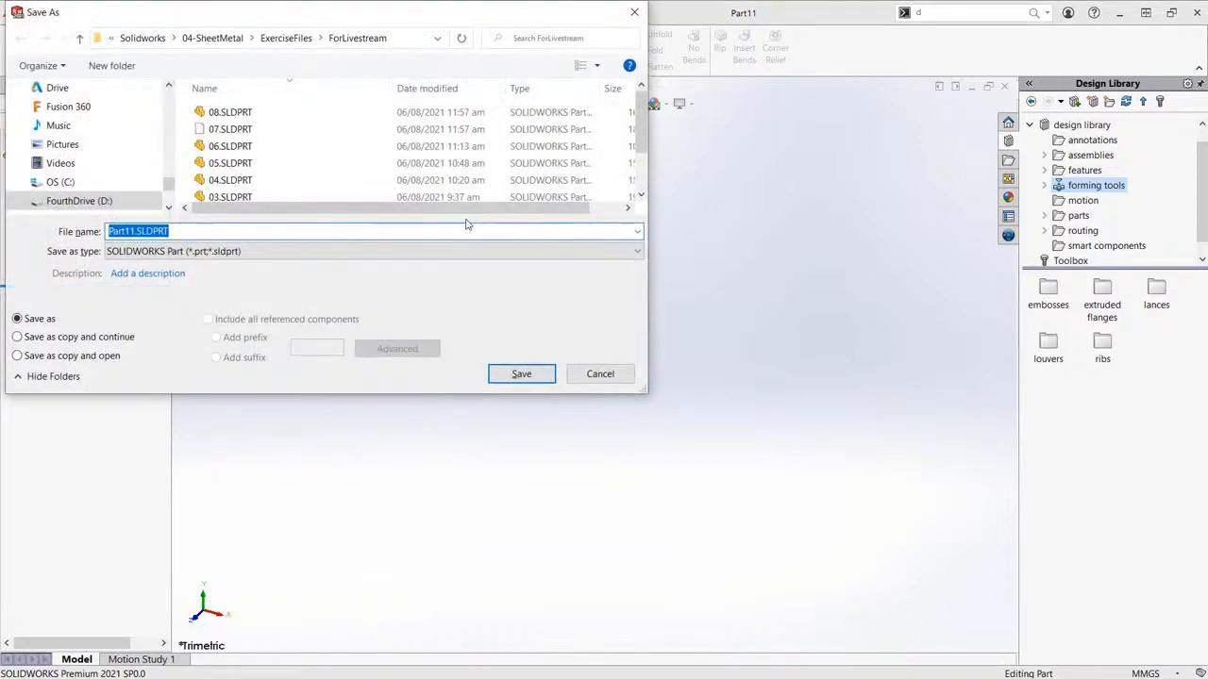
drag(344, 20, 614, 149)
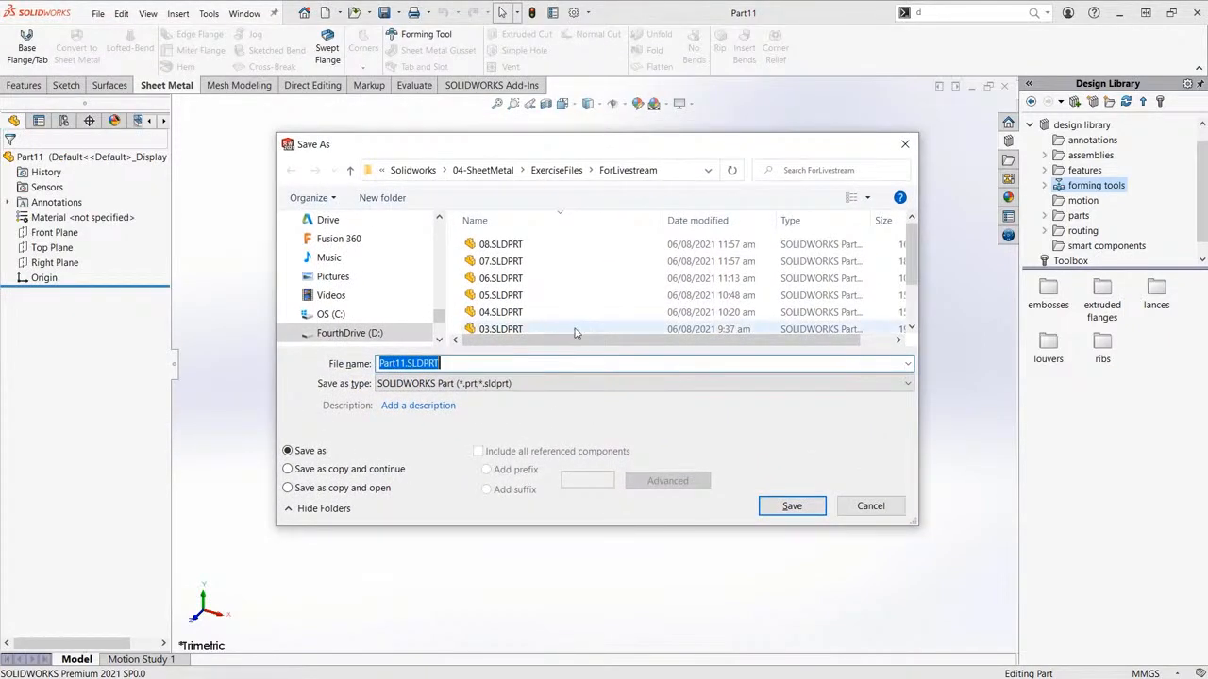
text(09)
key(Return)
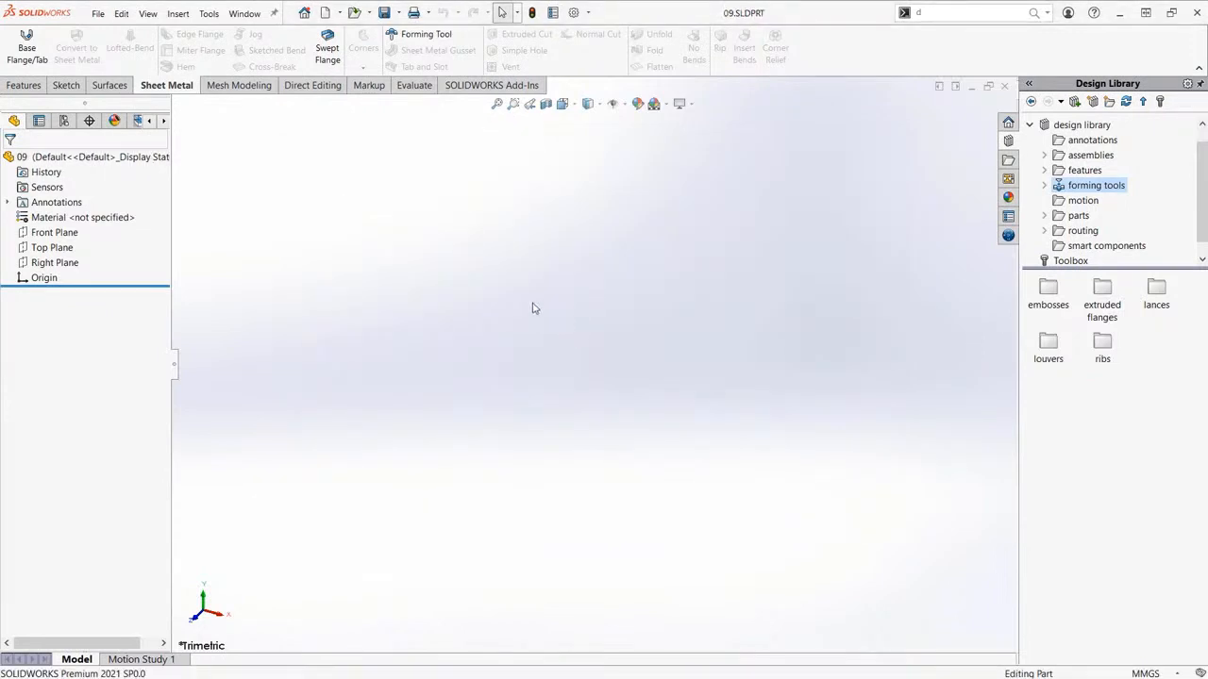
Sketch an open L-profile on the Right Plane: a horizontal line about 156 mm long from the origin and a vertical line up from its end.
click(43, 263)
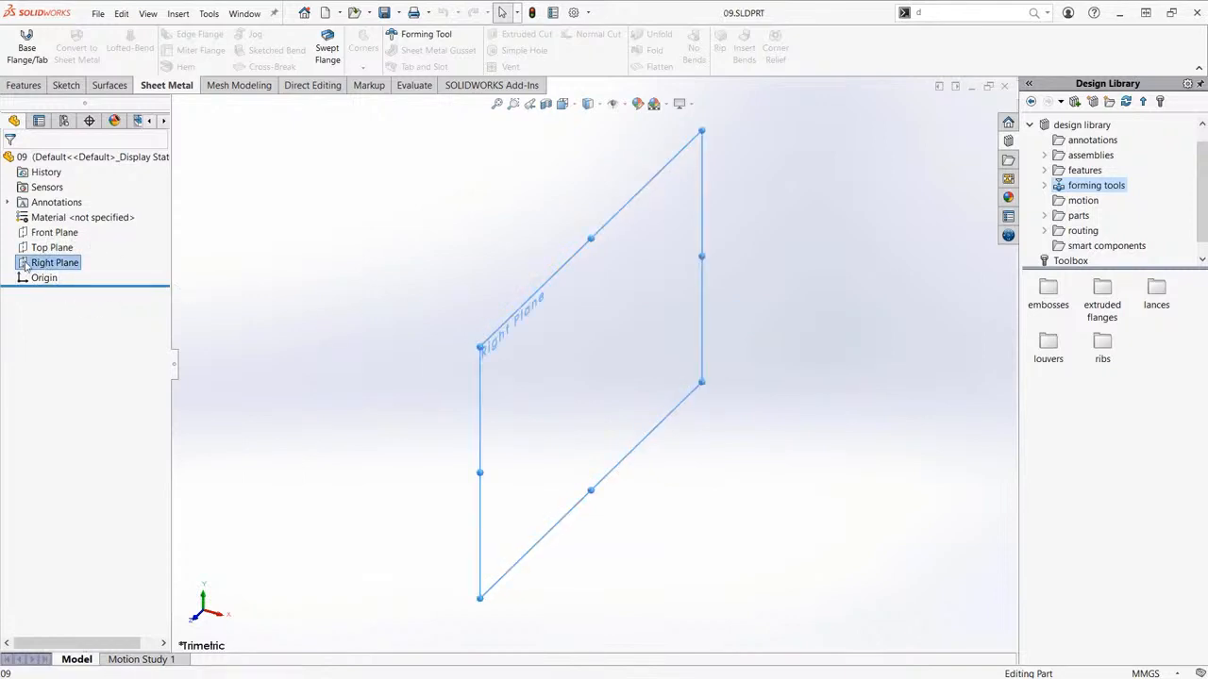
click(25, 265)
click(36, 243)
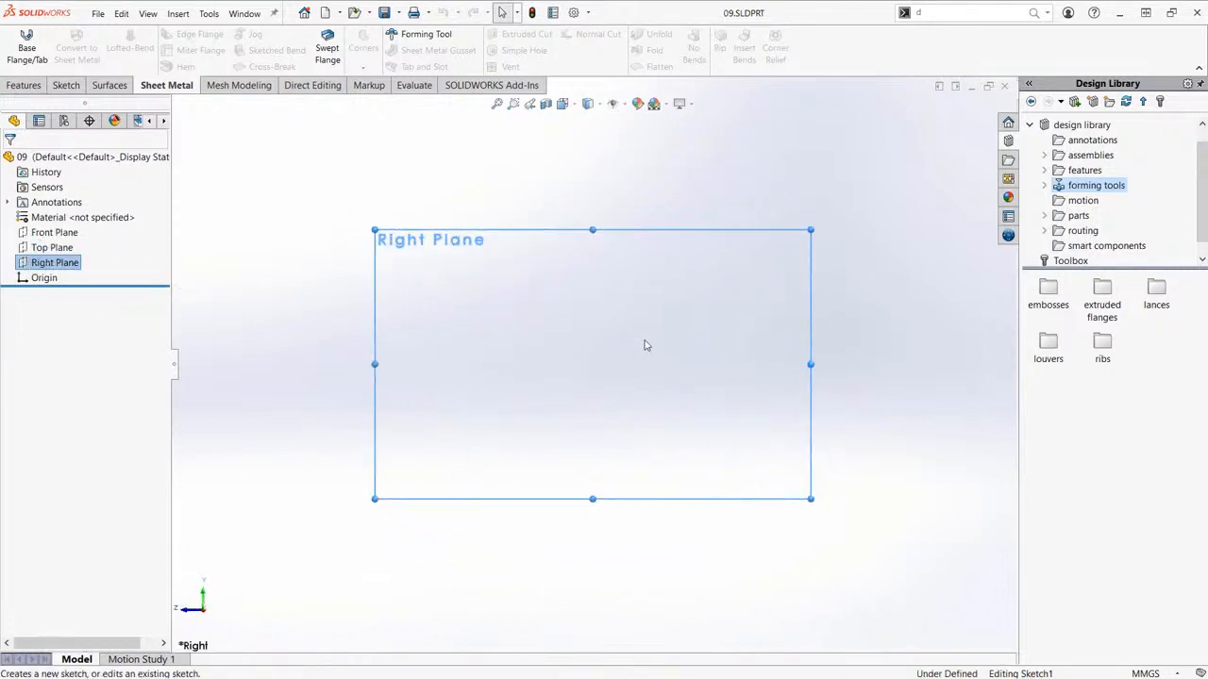
key(l)
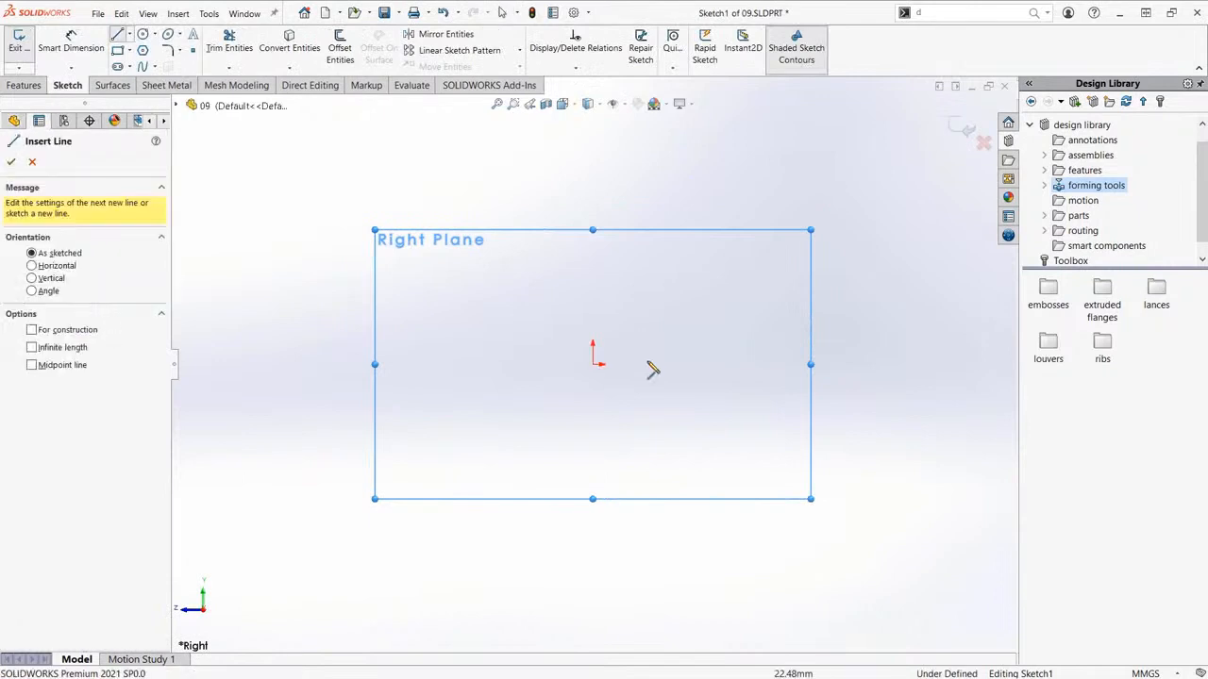
click(596, 364)
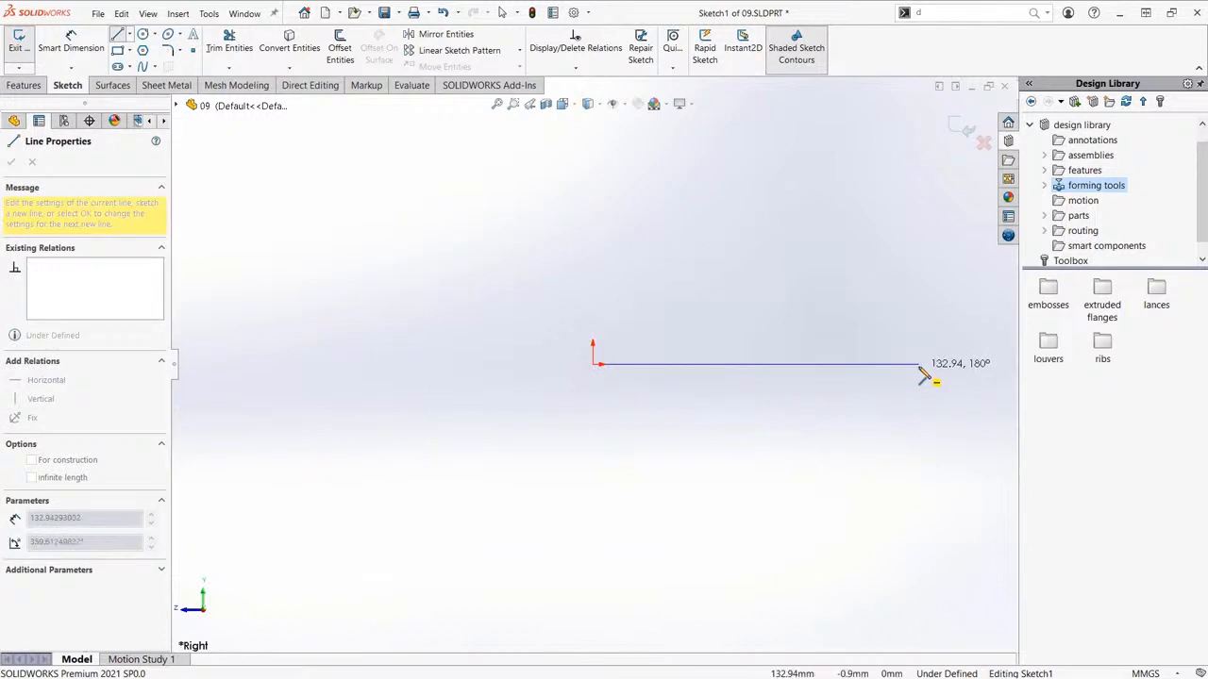
ctrl+middle_drag(920, 366, 747, 393)
click(803, 390)
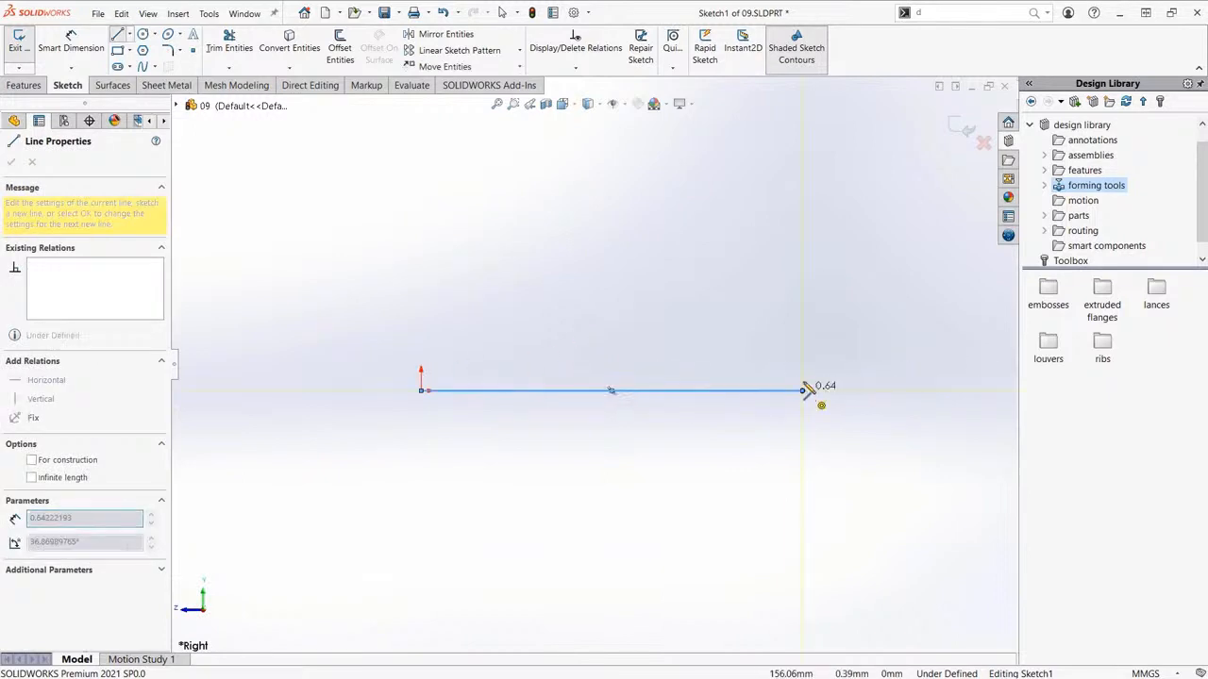
click(802, 245)
key(Escape)
Dimension the L-profile's horizontal line to 300 mm and exit the sketch.
key(s)
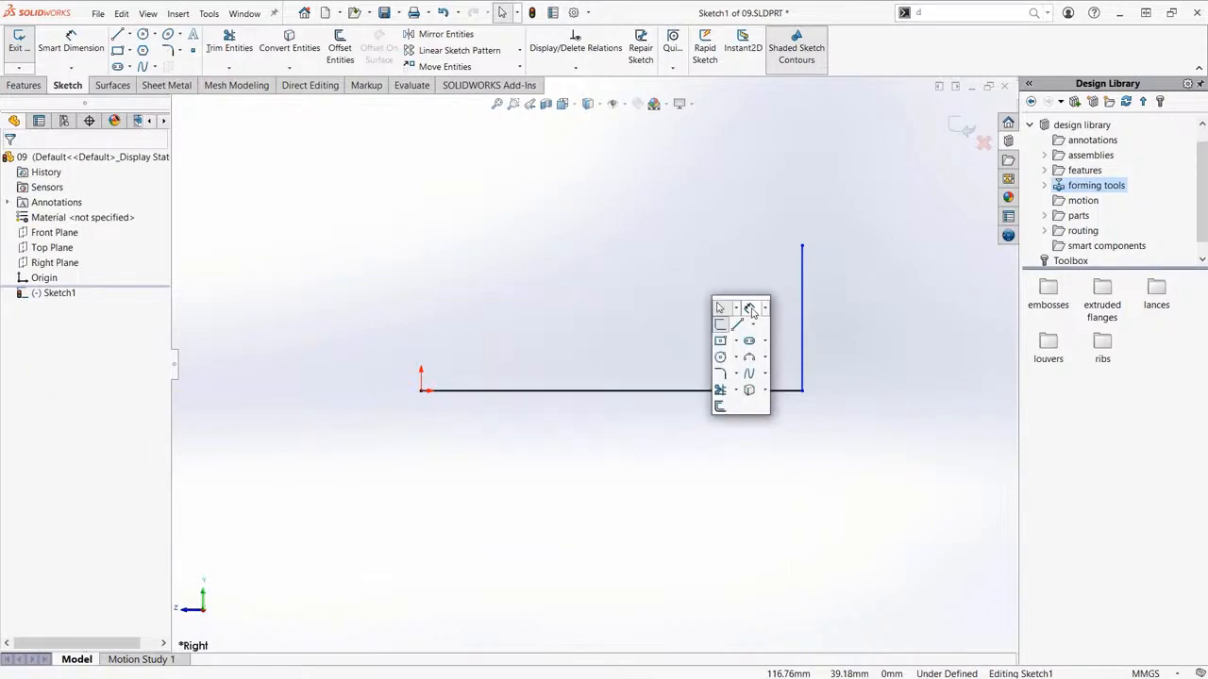
click(751, 312)
click(677, 390)
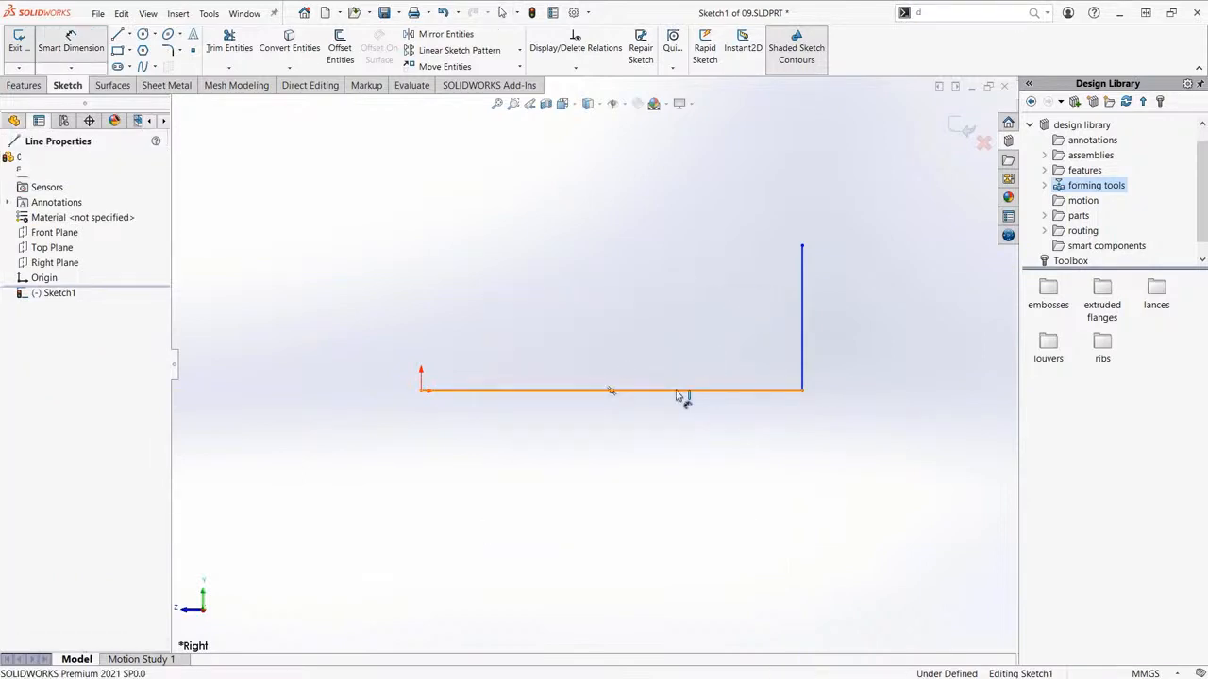
click(641, 472)
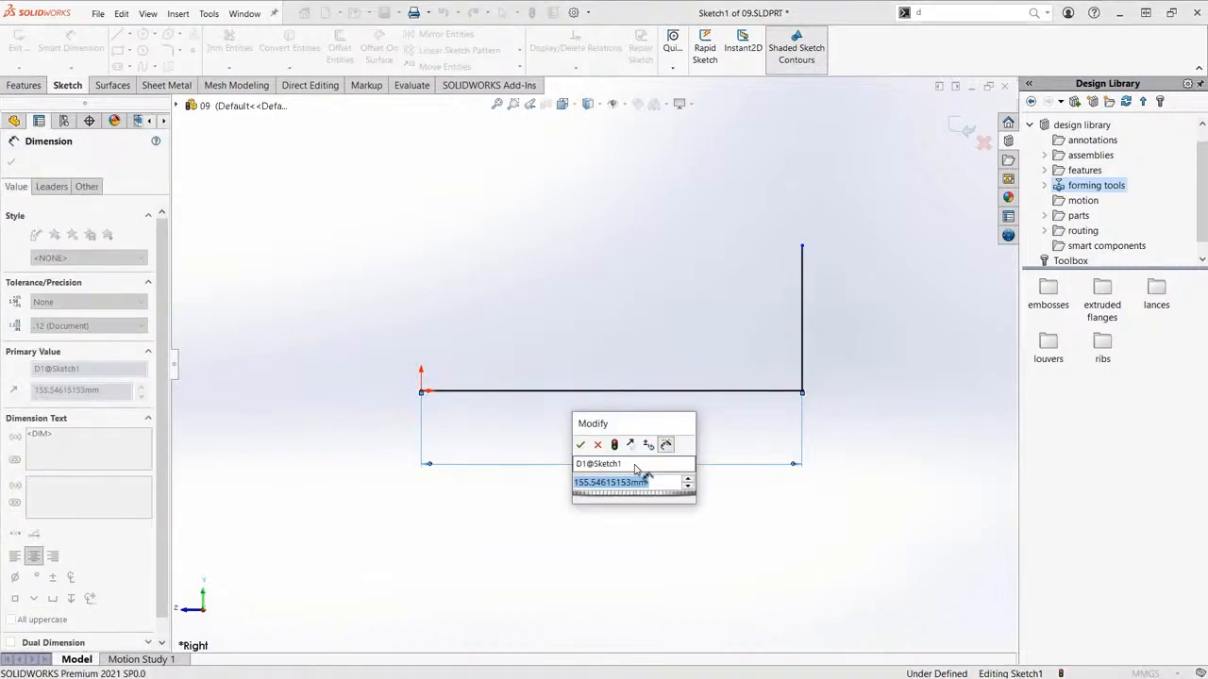
text(300)
key(Return)
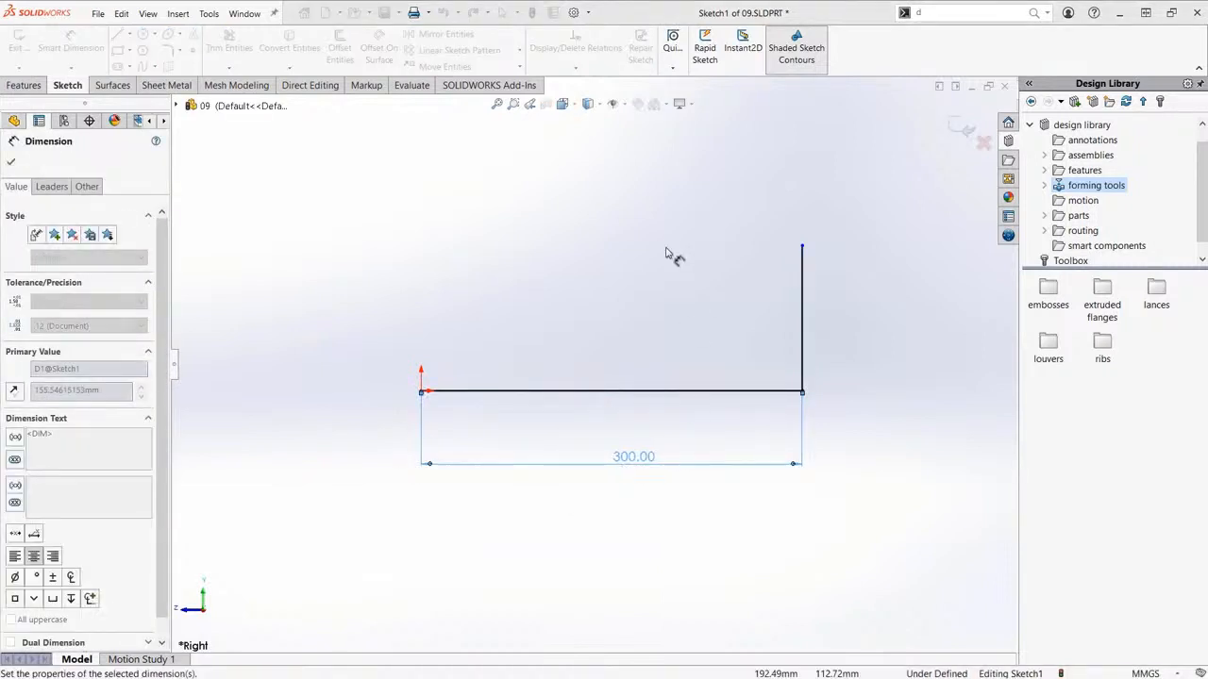
key(Escape)
scroll(809, 223, up, 1)
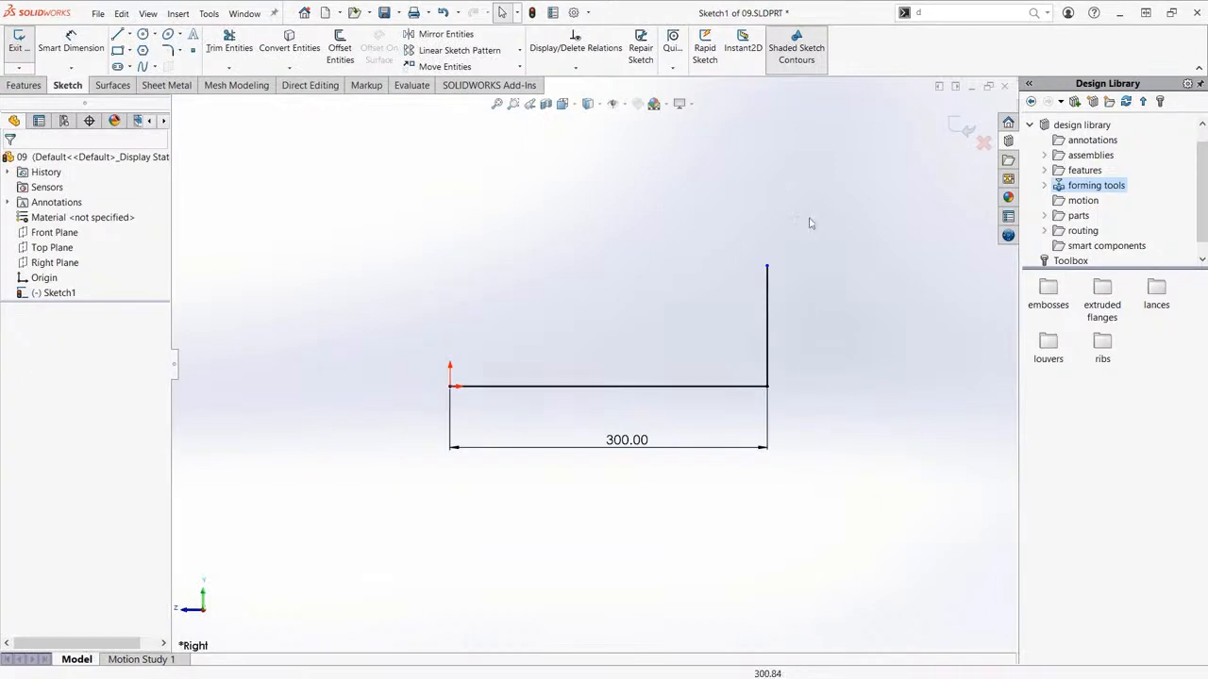
click(968, 130)
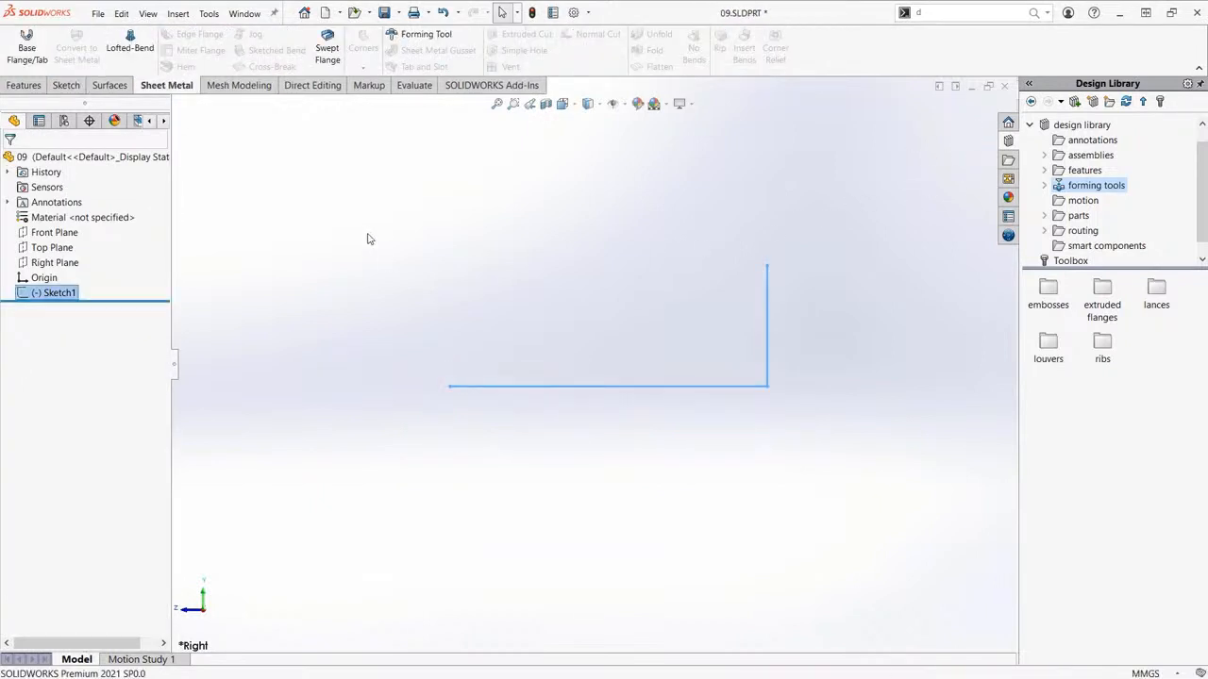
Create a base flange from the L-profile, Mid Plane with a depth of 200 mm and 1 mm thickness.
click(25, 54)
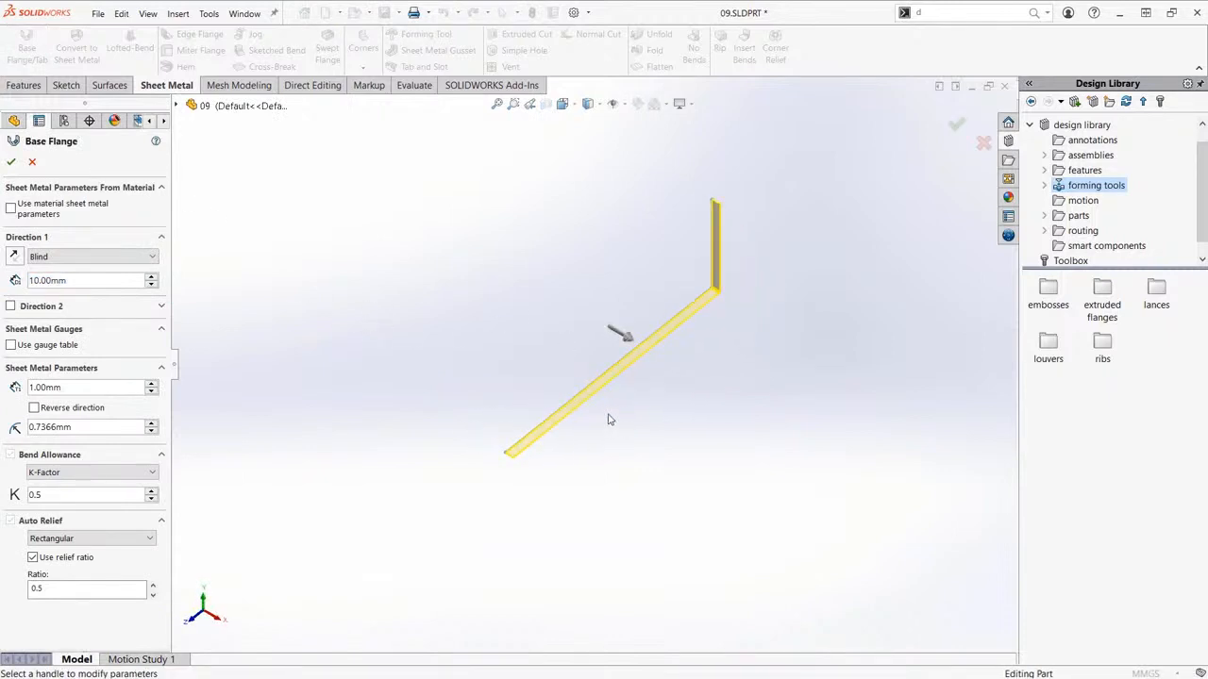
click(79, 285)
text(1)
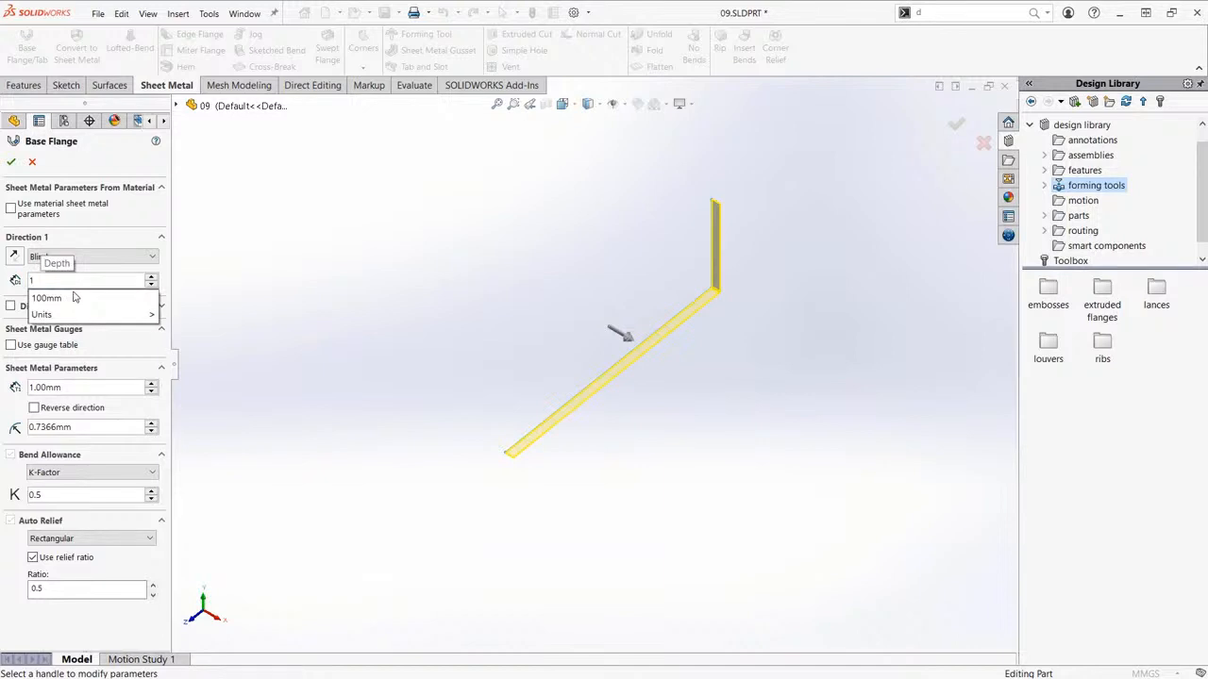
key(Return)
click(92, 260)
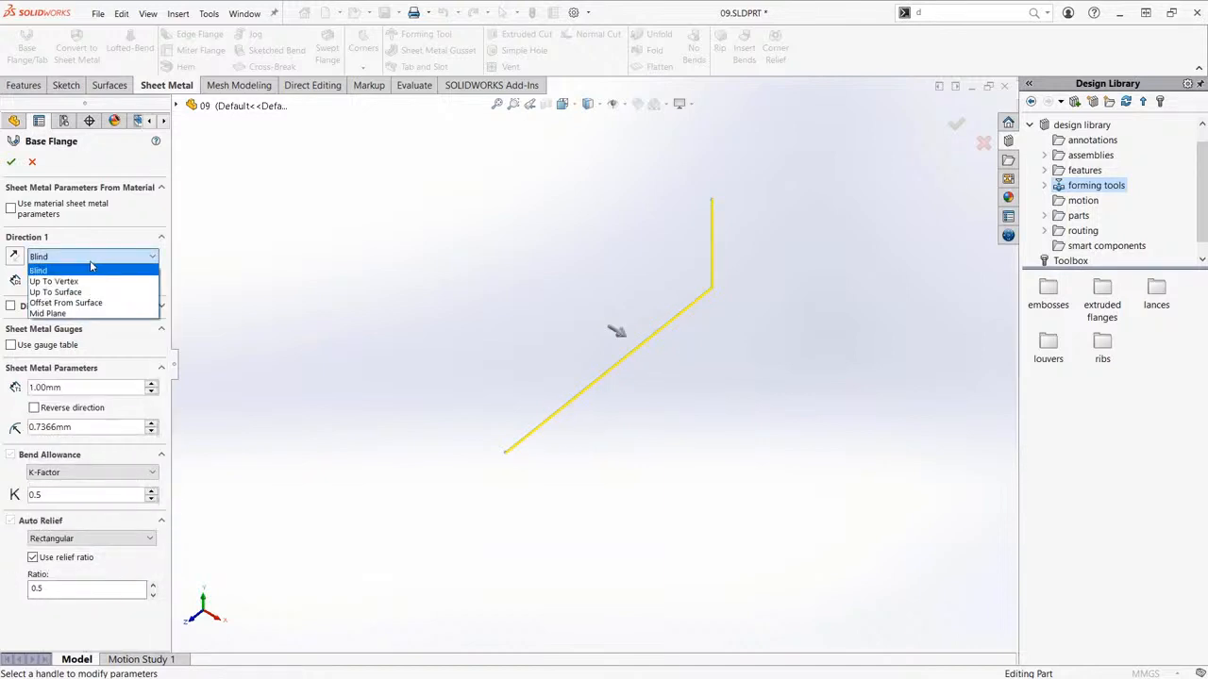
click(88, 314)
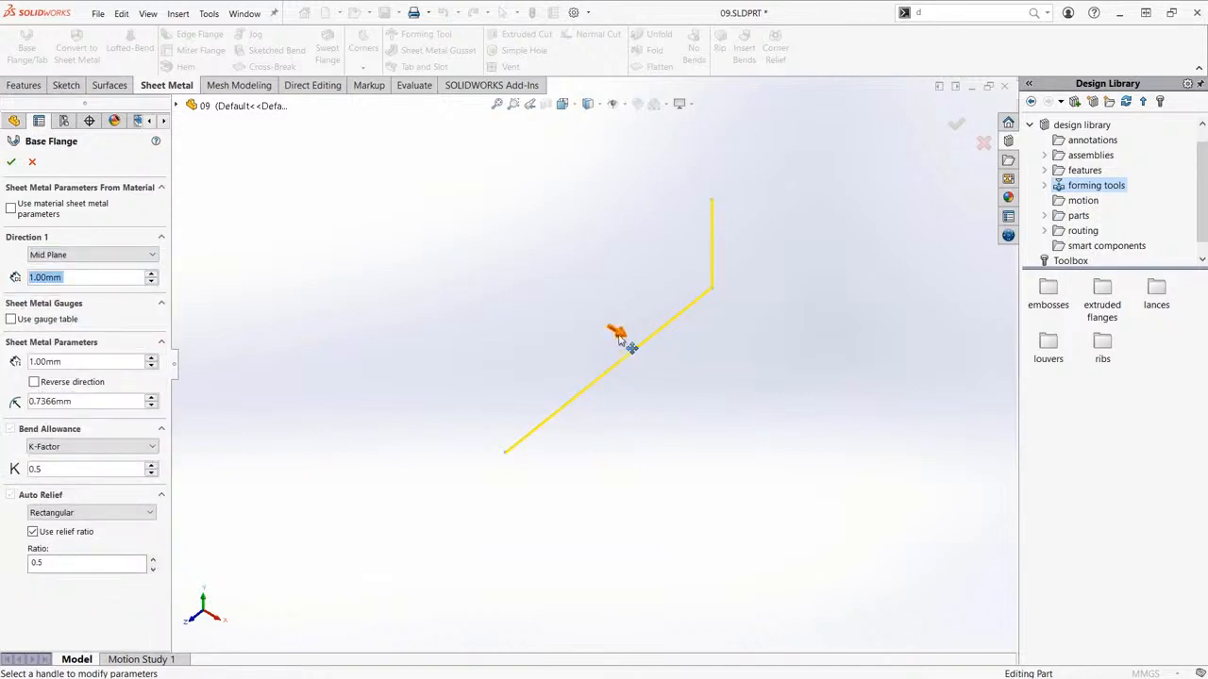
click(616, 333)
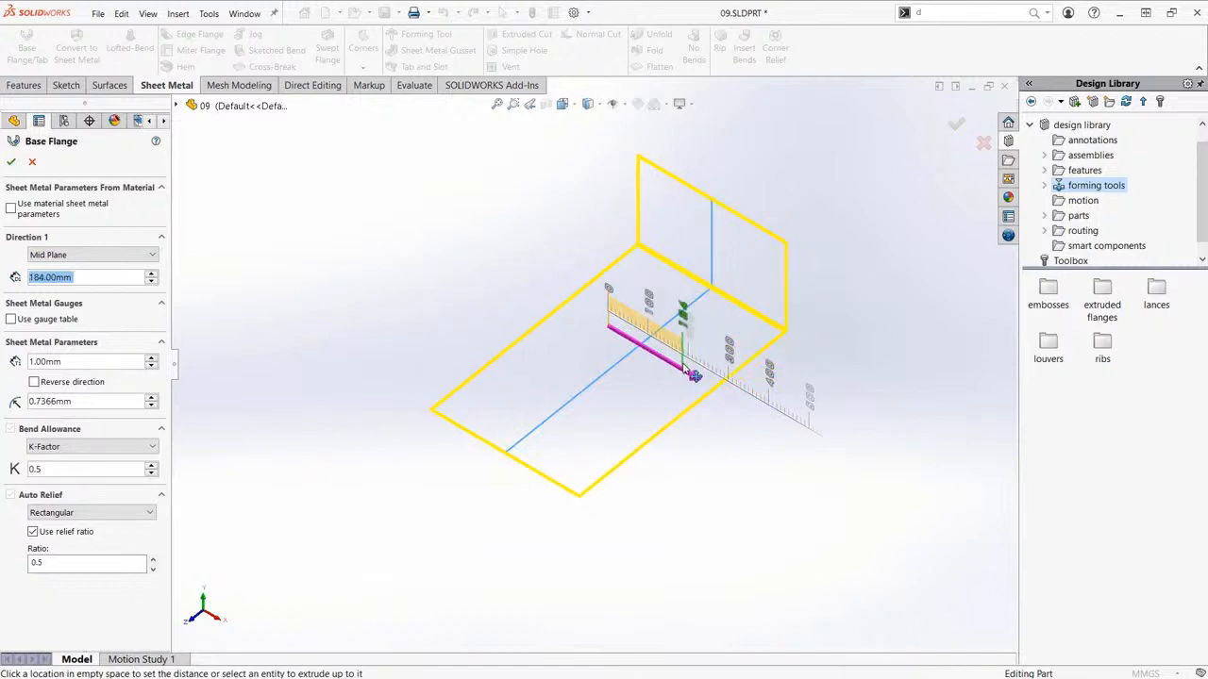
click(697, 378)
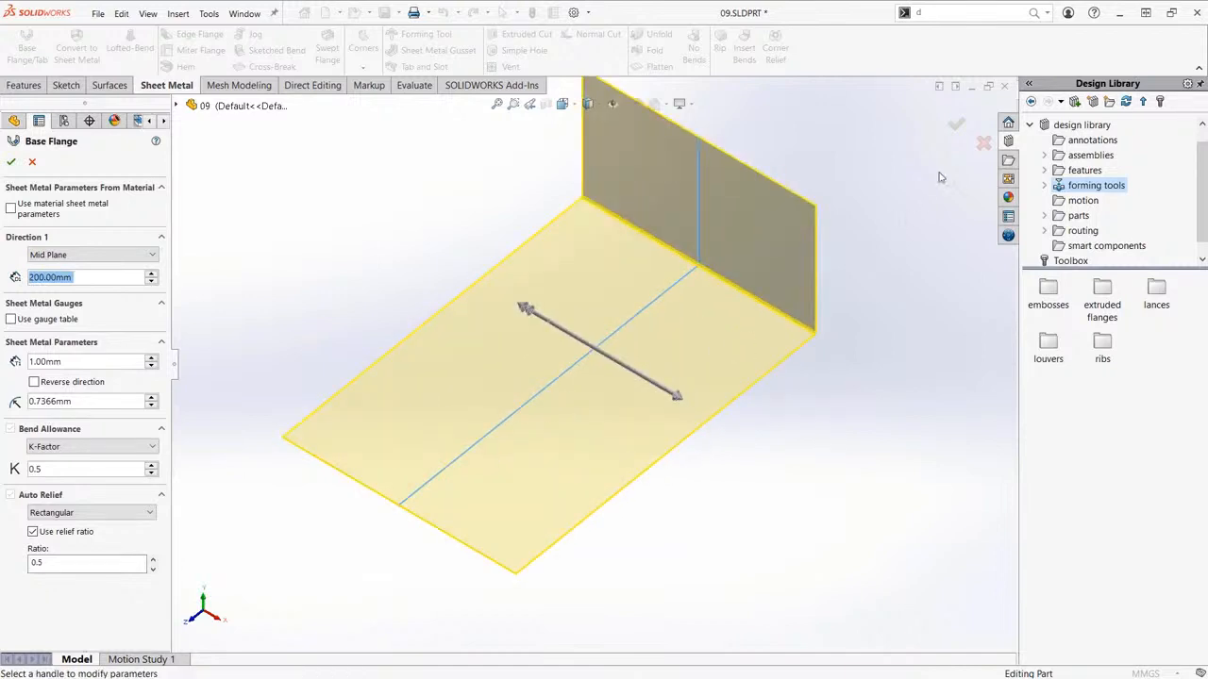
click(957, 127)
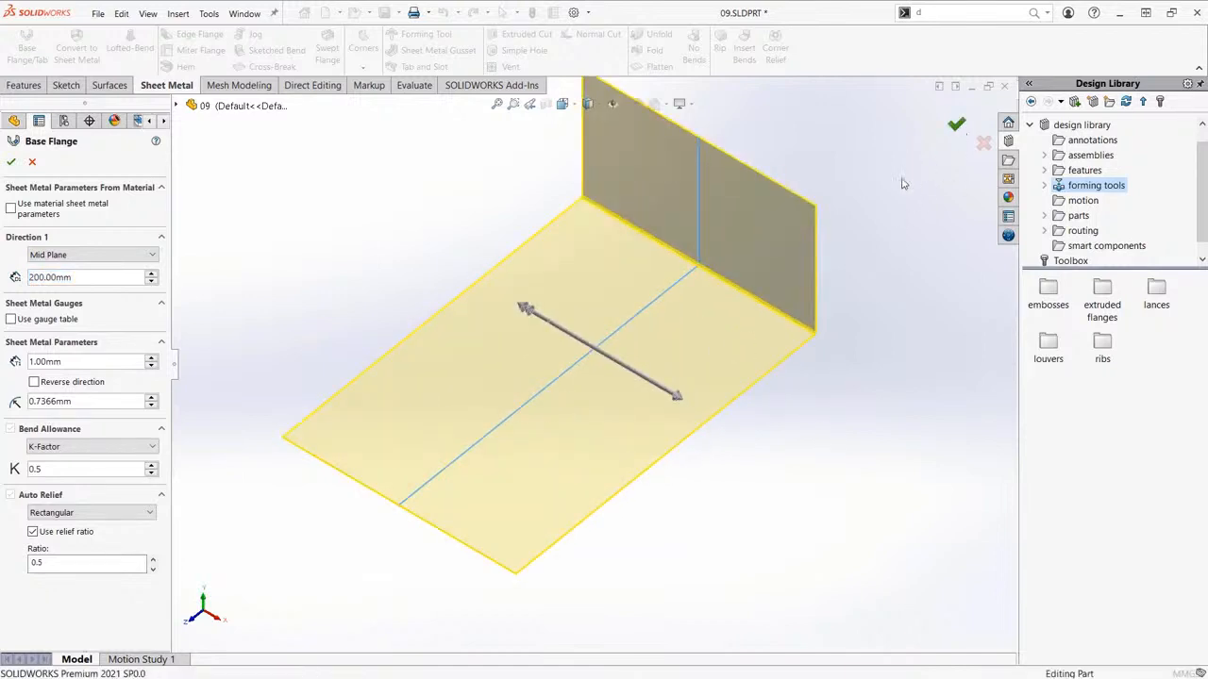
key(ctrl+7)
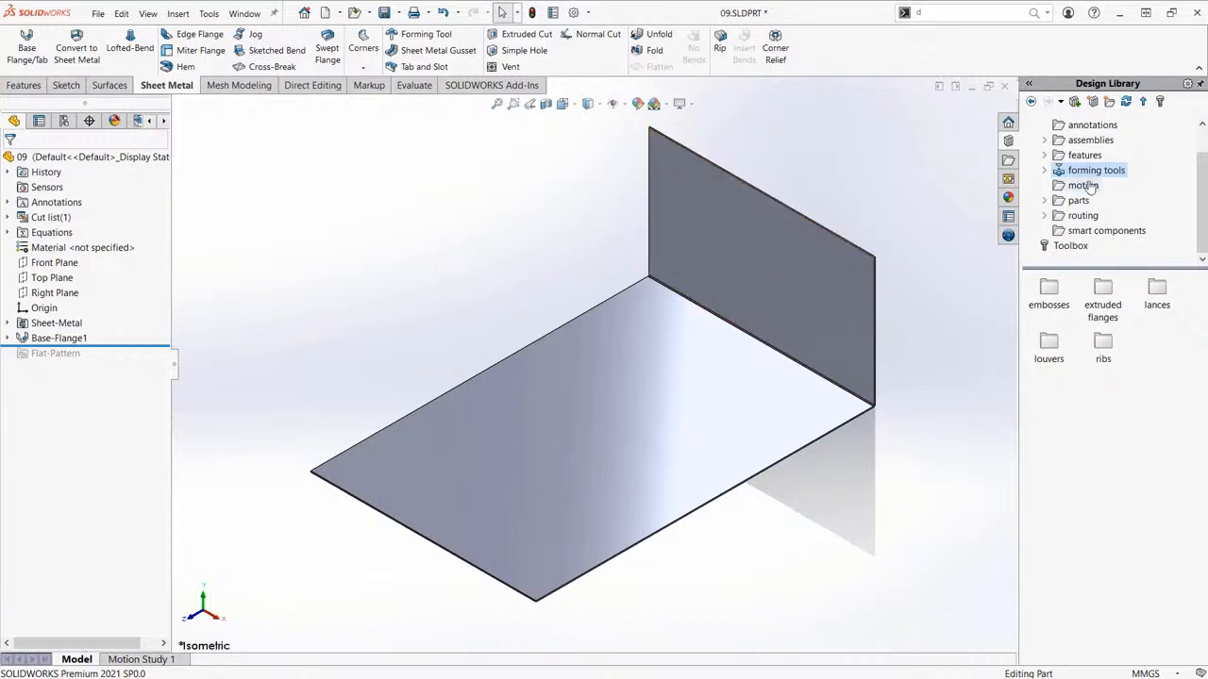
Place the circular emboss forming tool from the embosses folder on the horizontal face near its front corner.
scroll(1088, 185, up, 1)
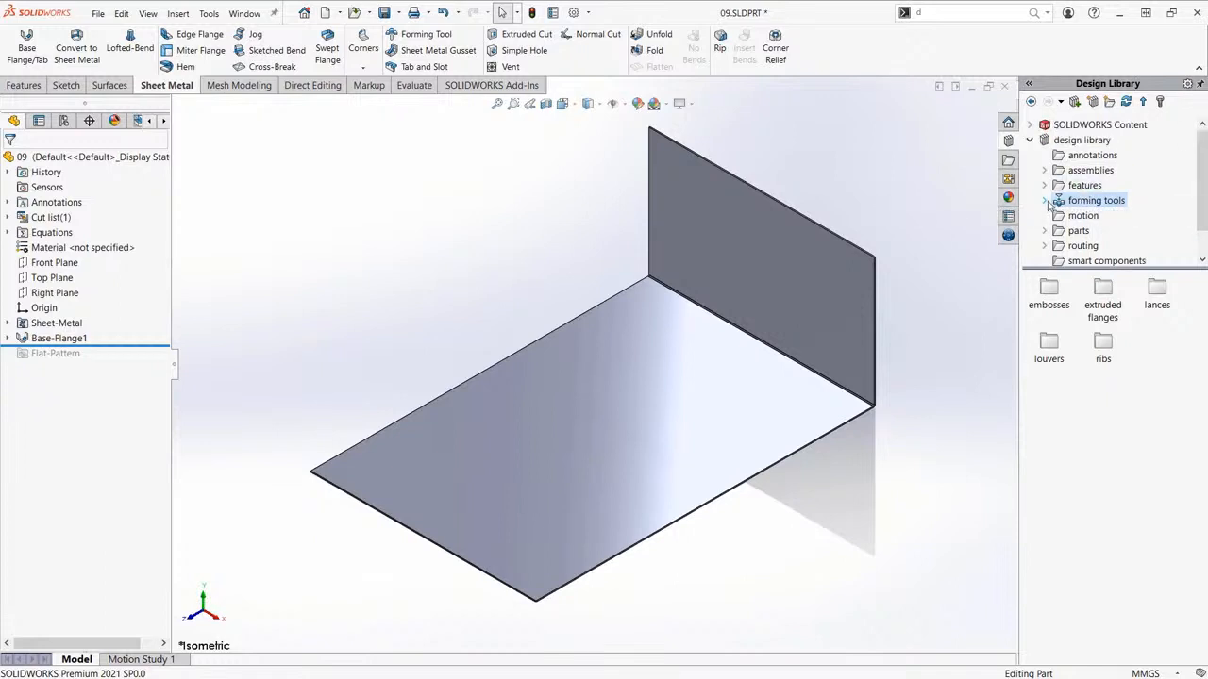
double_click(1048, 288)
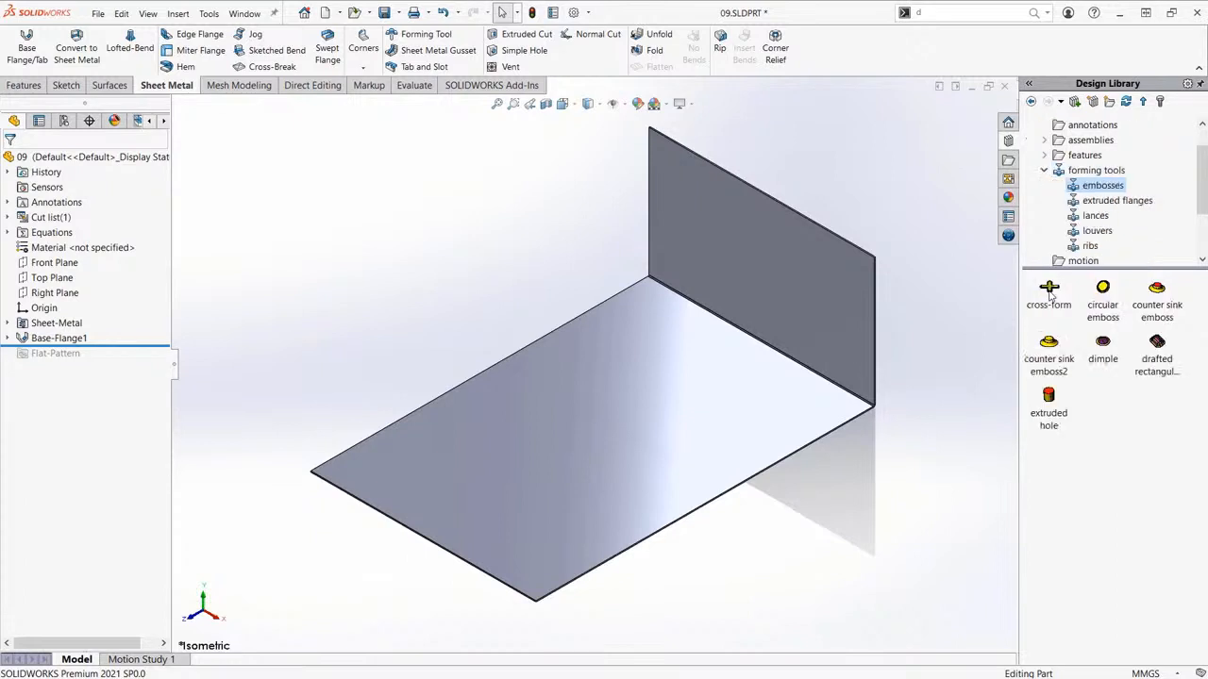
click(1102, 311)
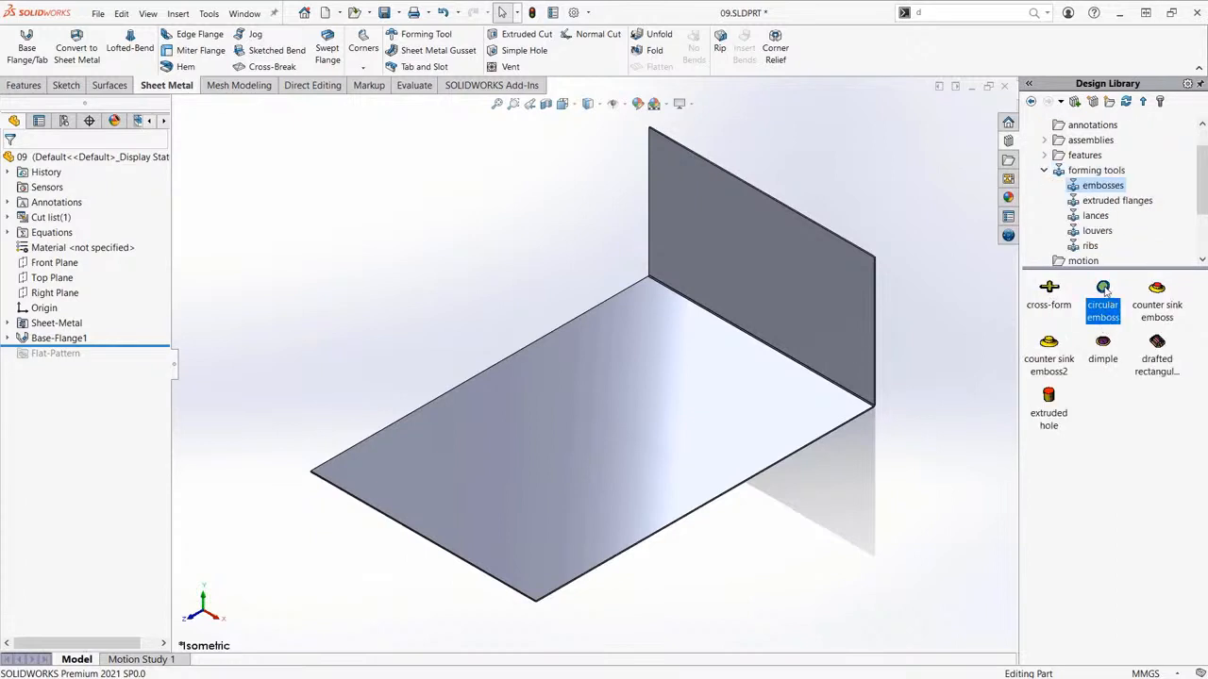
drag(1104, 292, 431, 463)
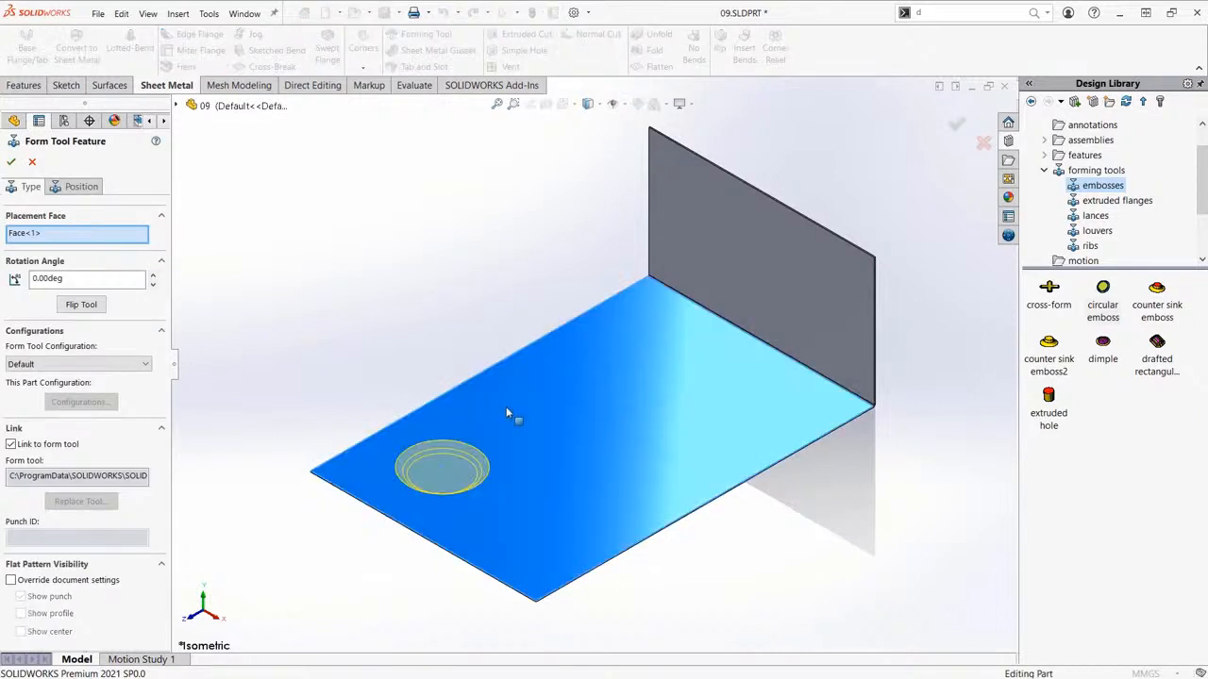
middle_drag(506, 407, 491, 386)
right_click(451, 223)
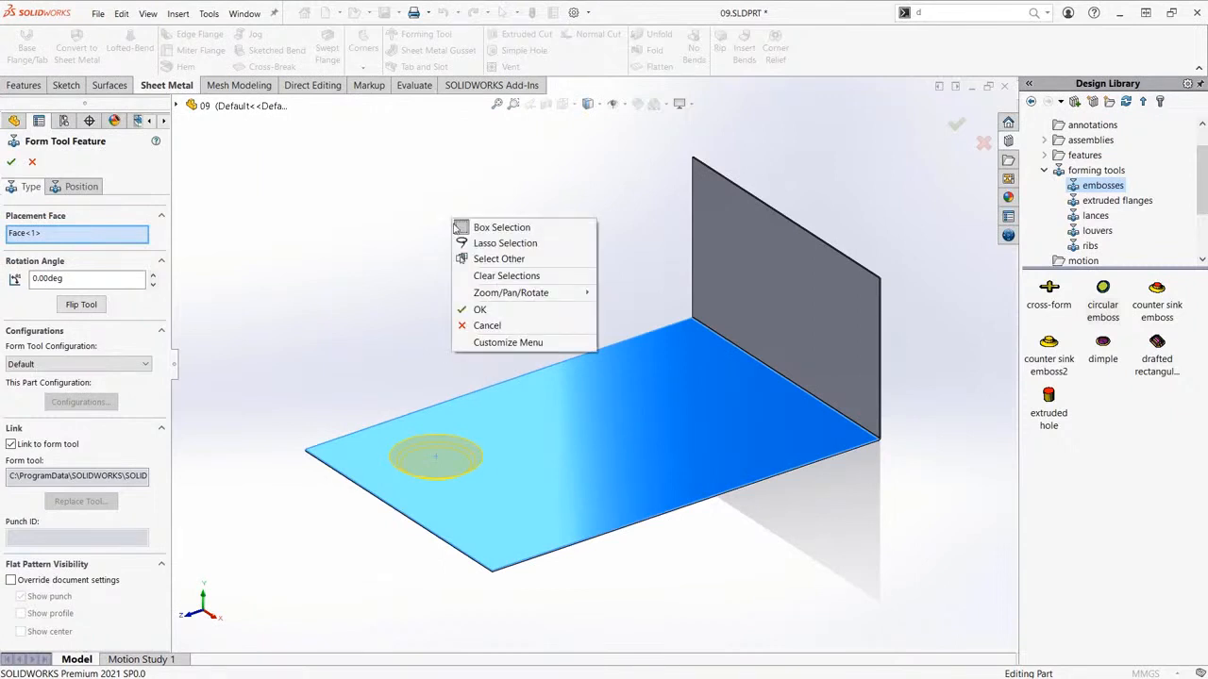
click(477, 310)
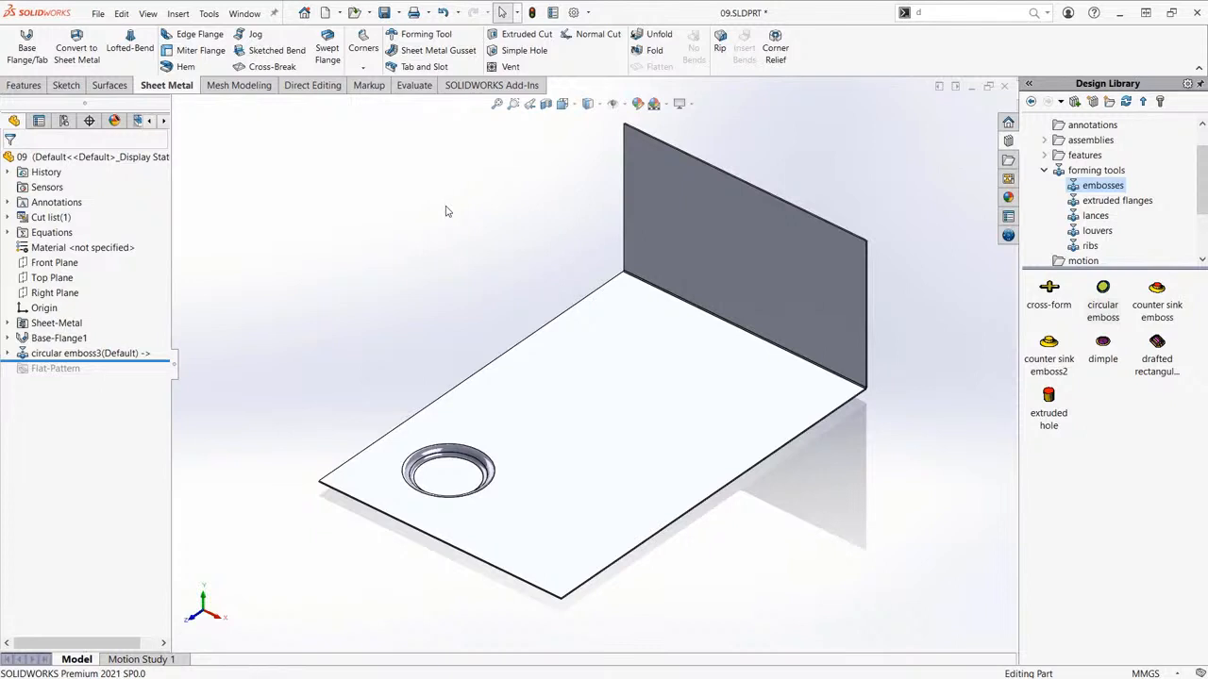
key(ctrl+7)
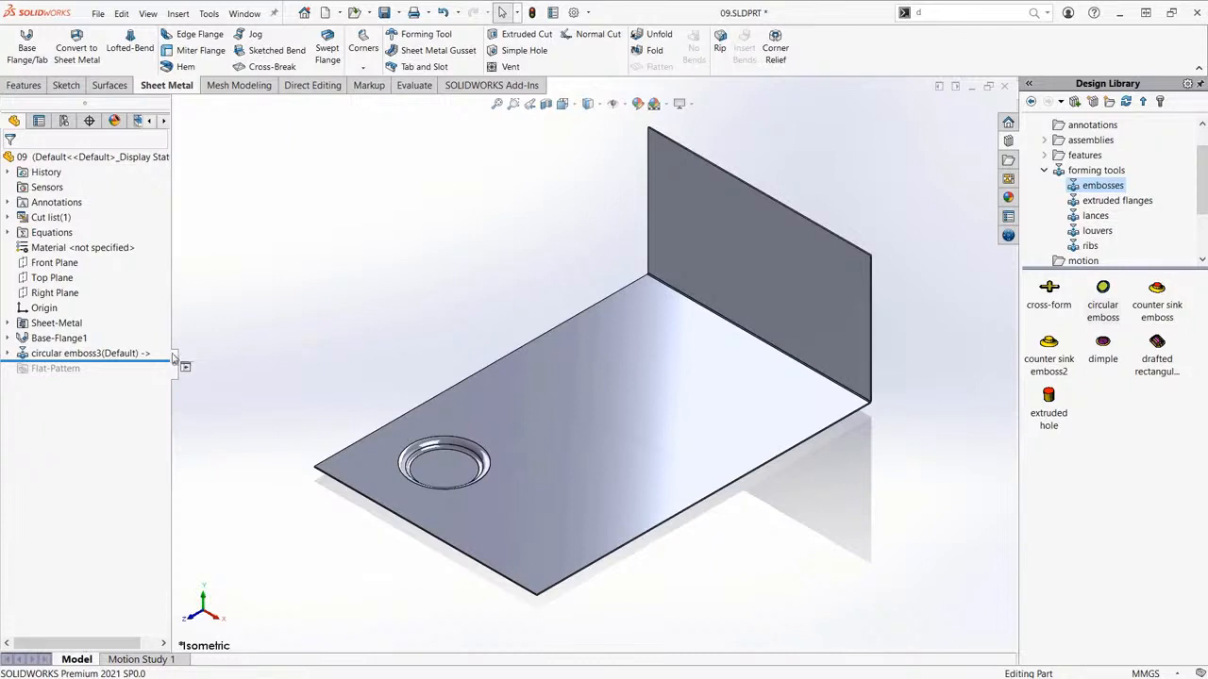
Edit the circular emboss's position and add a second instance level with the first across the plate's width.
click(24, 357)
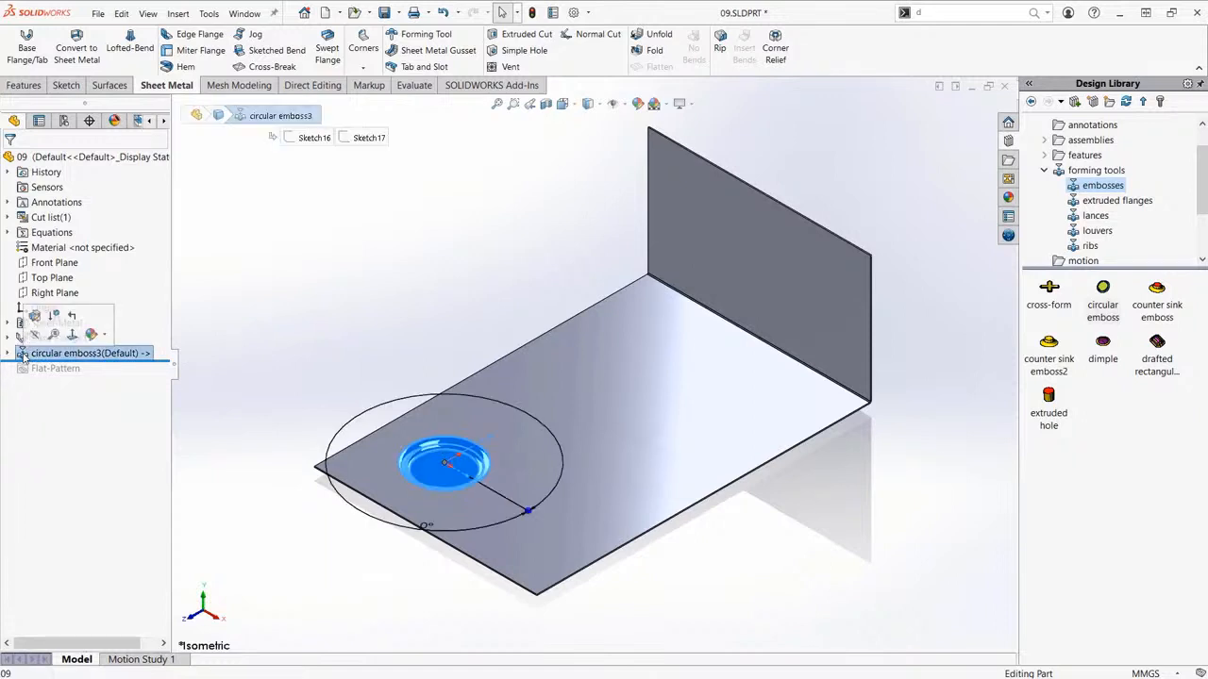
click(35, 321)
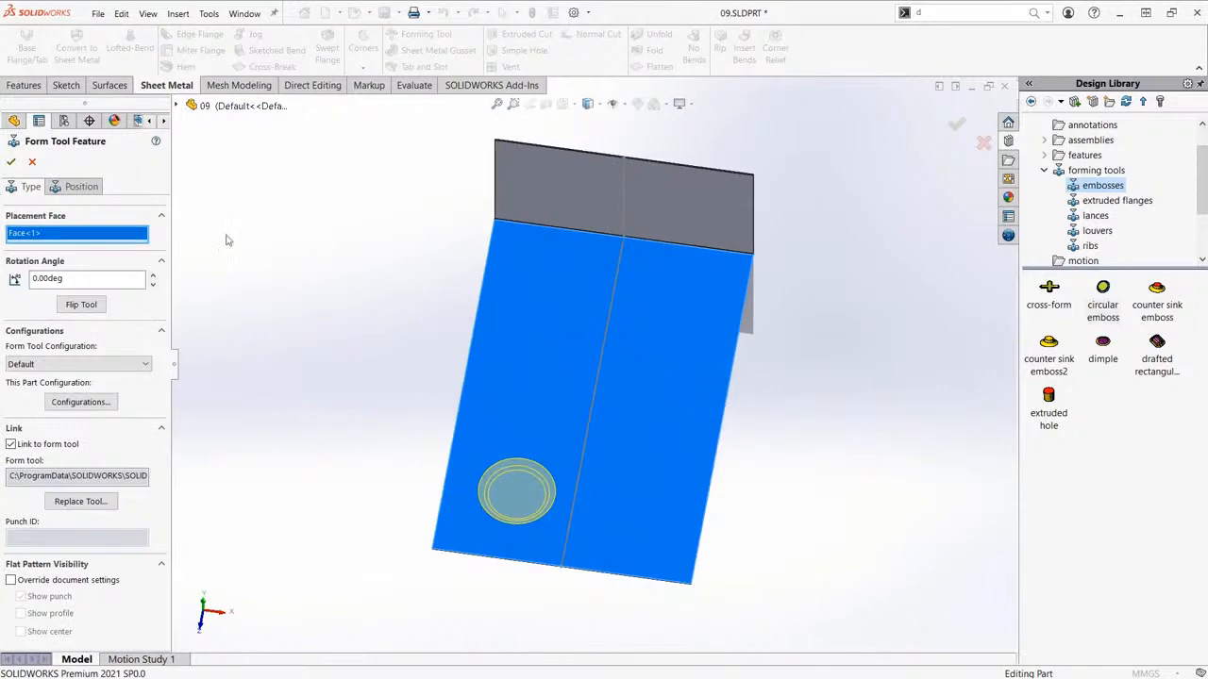
click(81, 187)
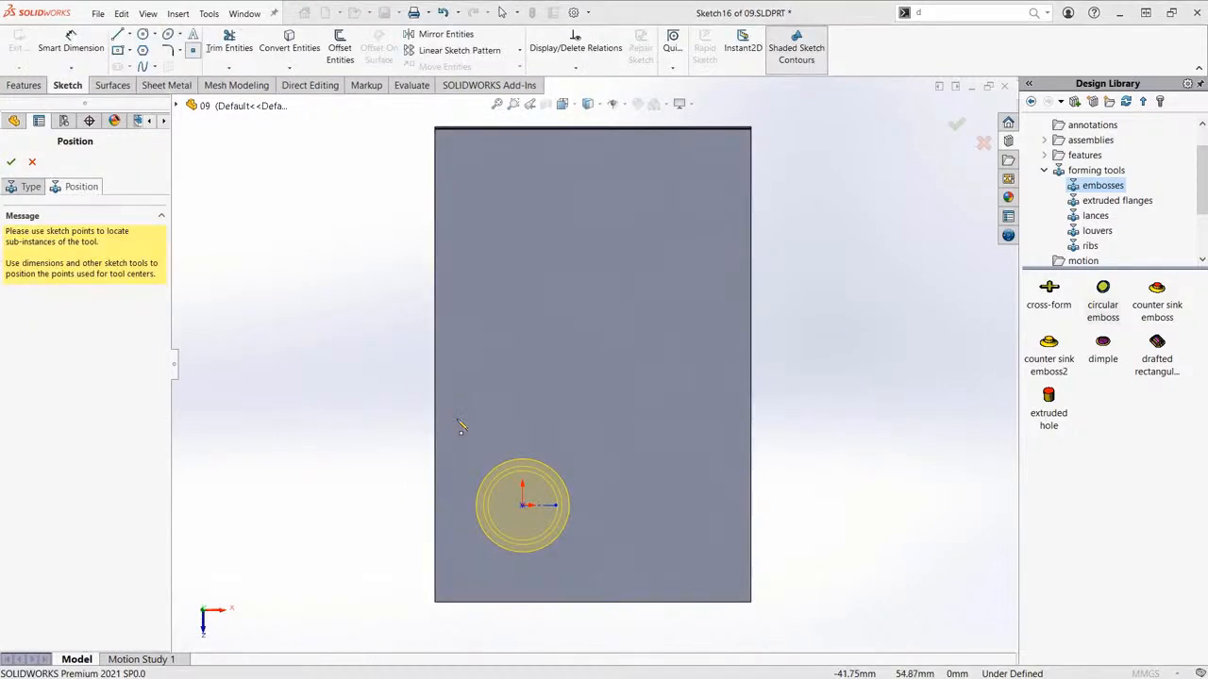
click(664, 507)
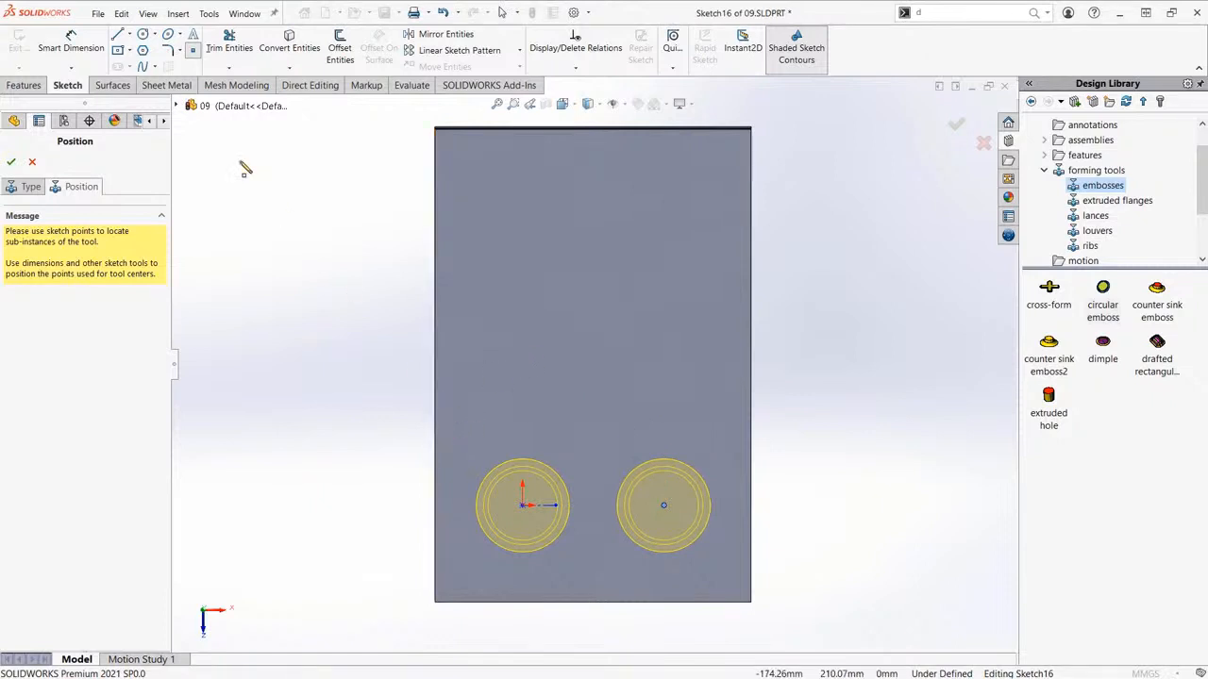
Sketch a horizontal line about 100 mm long from the plate's left long edge to mid-width, just above the embosses.
click(118, 34)
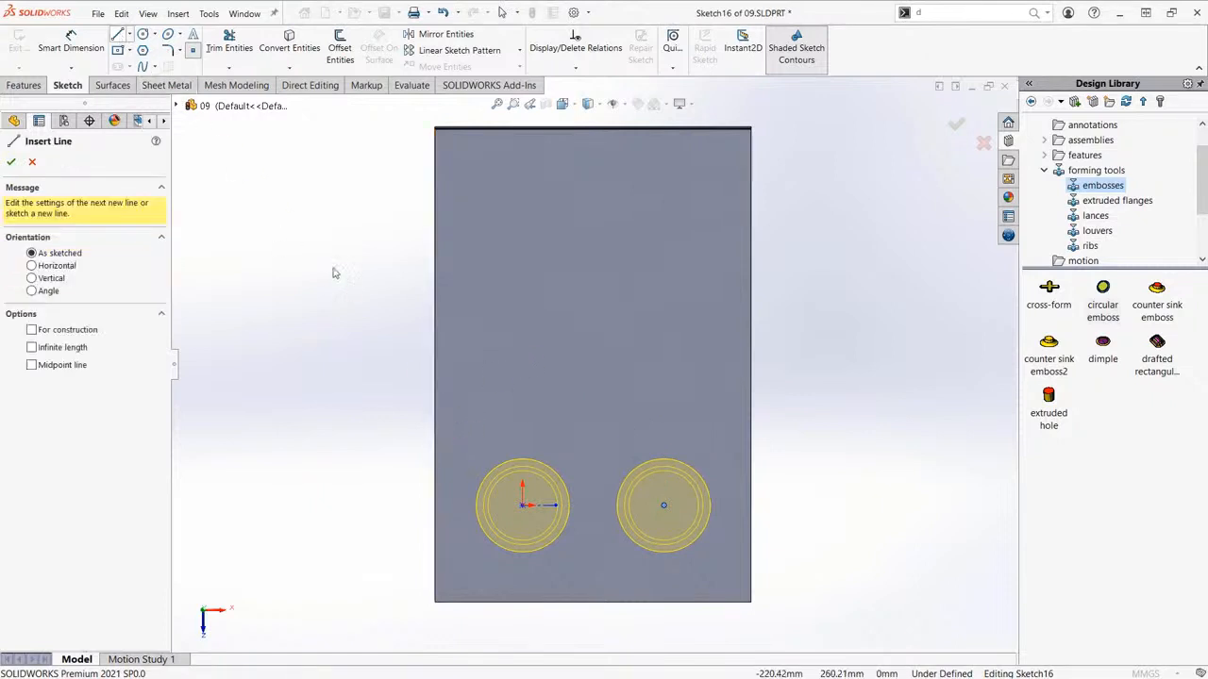
click(435, 429)
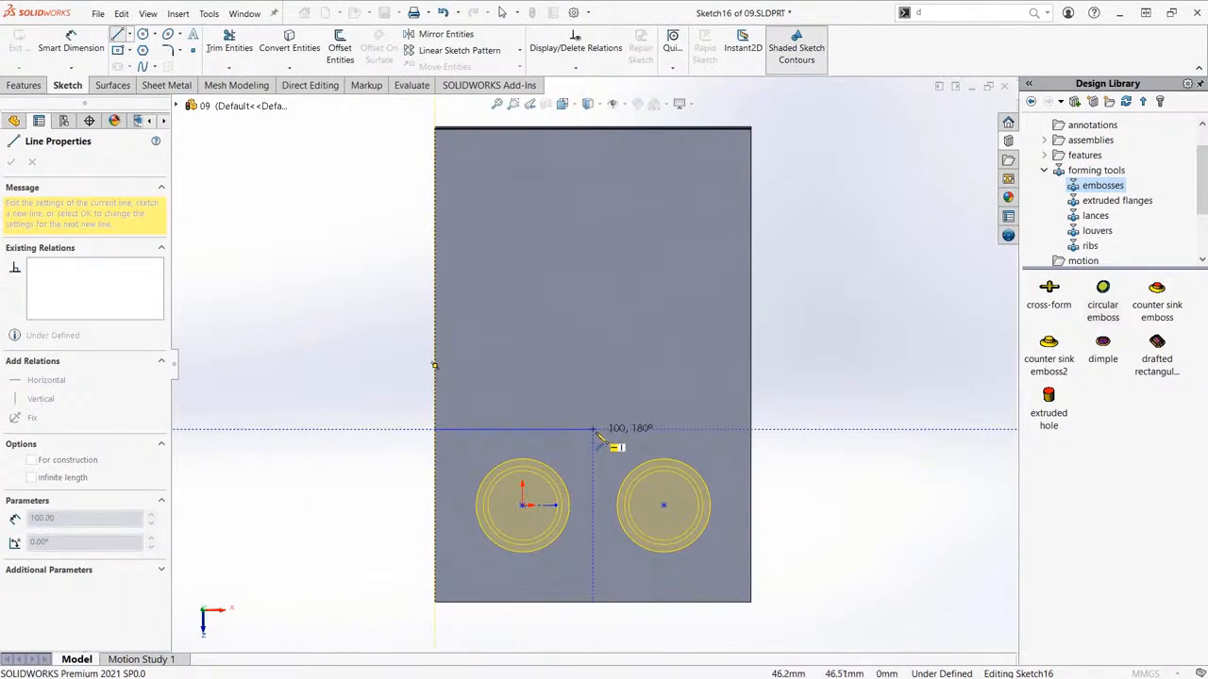
click(593, 429)
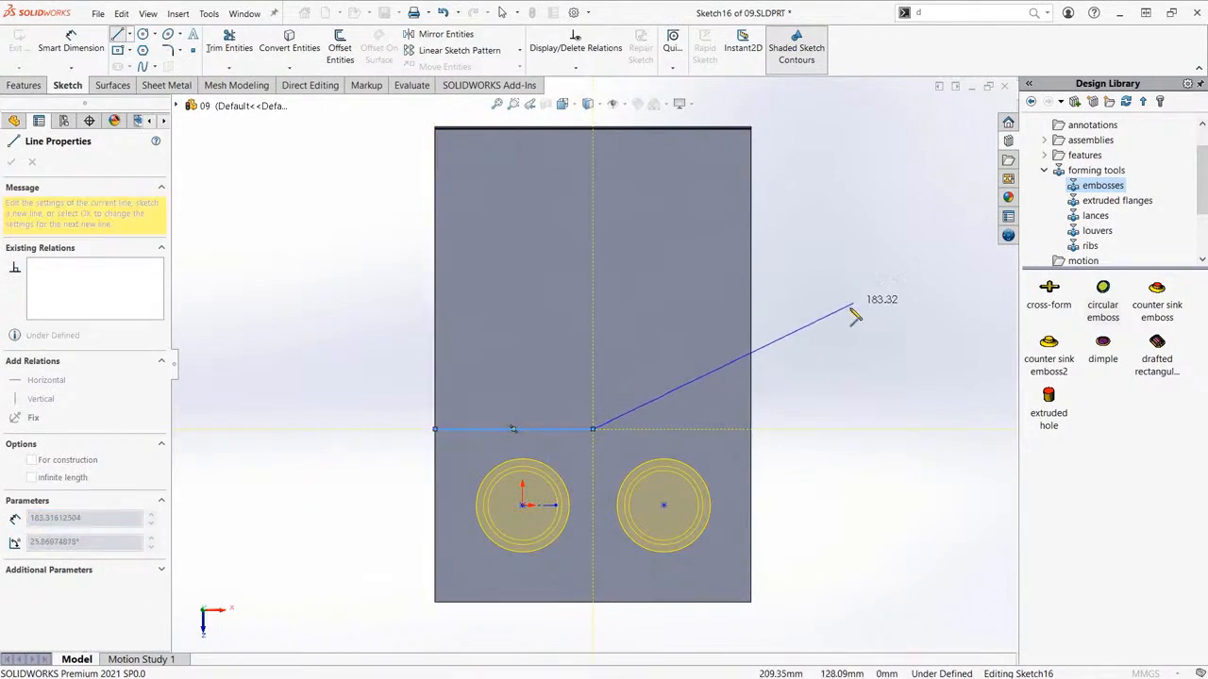
key(Escape)
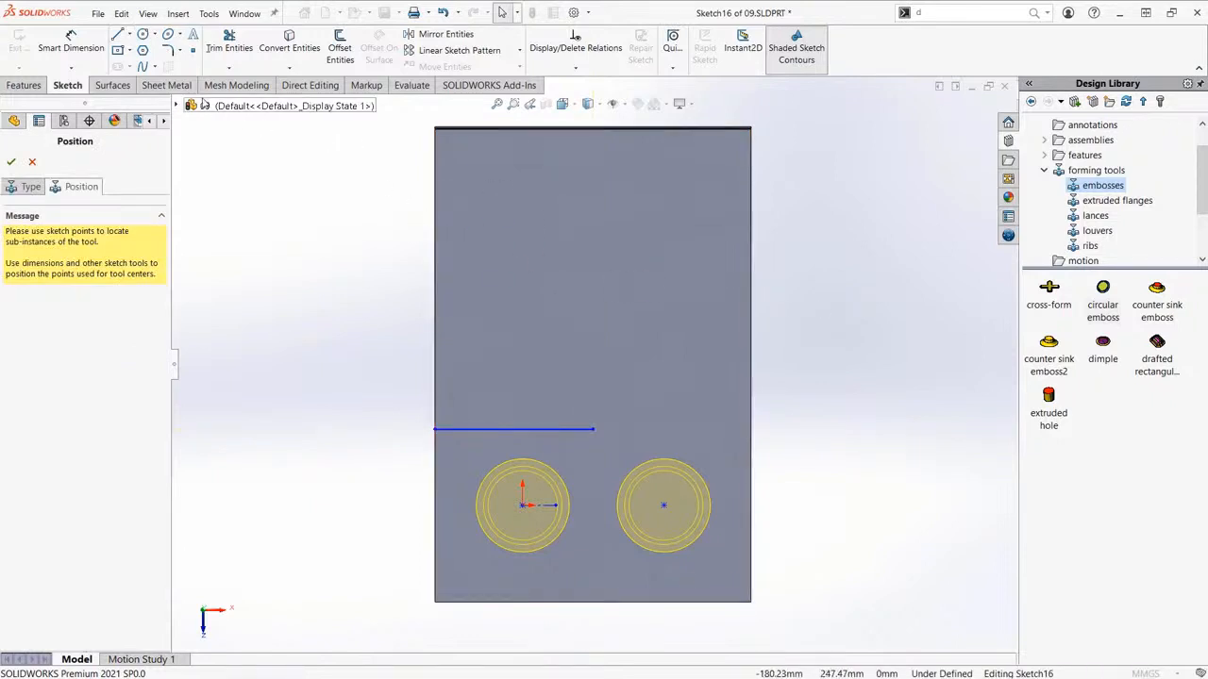
Dimension the distance between the horizontal line and the plate's front edge to 100 mm.
click(82, 52)
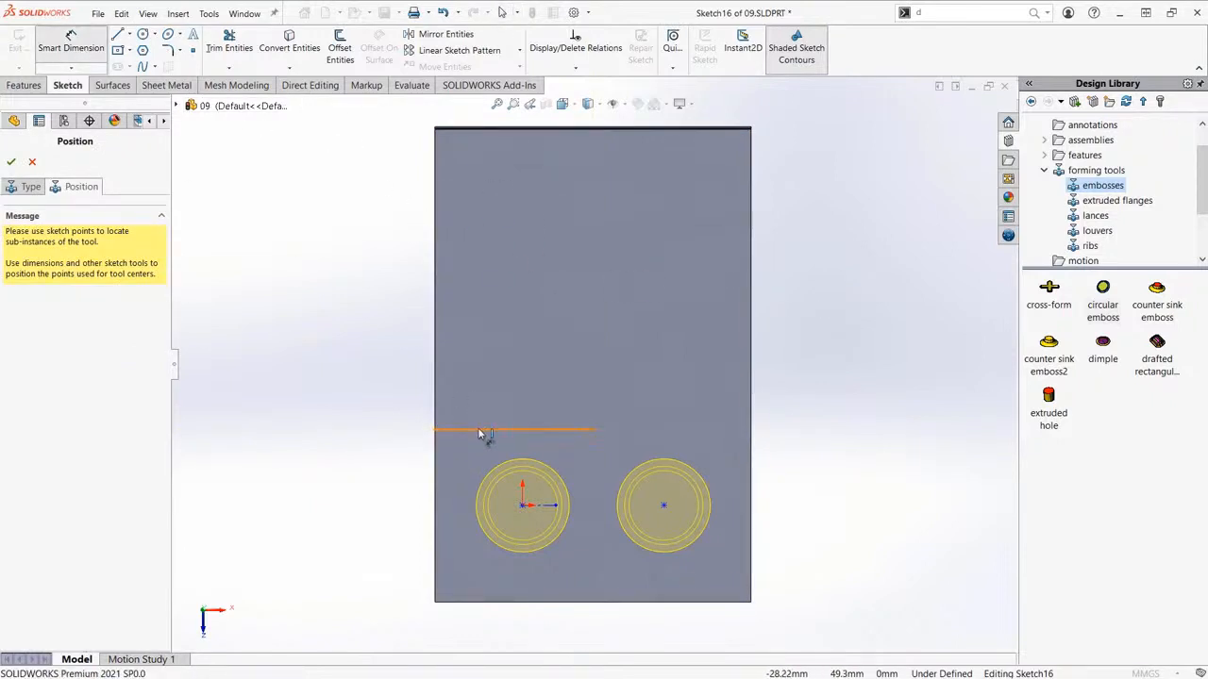
click(485, 430)
click(479, 602)
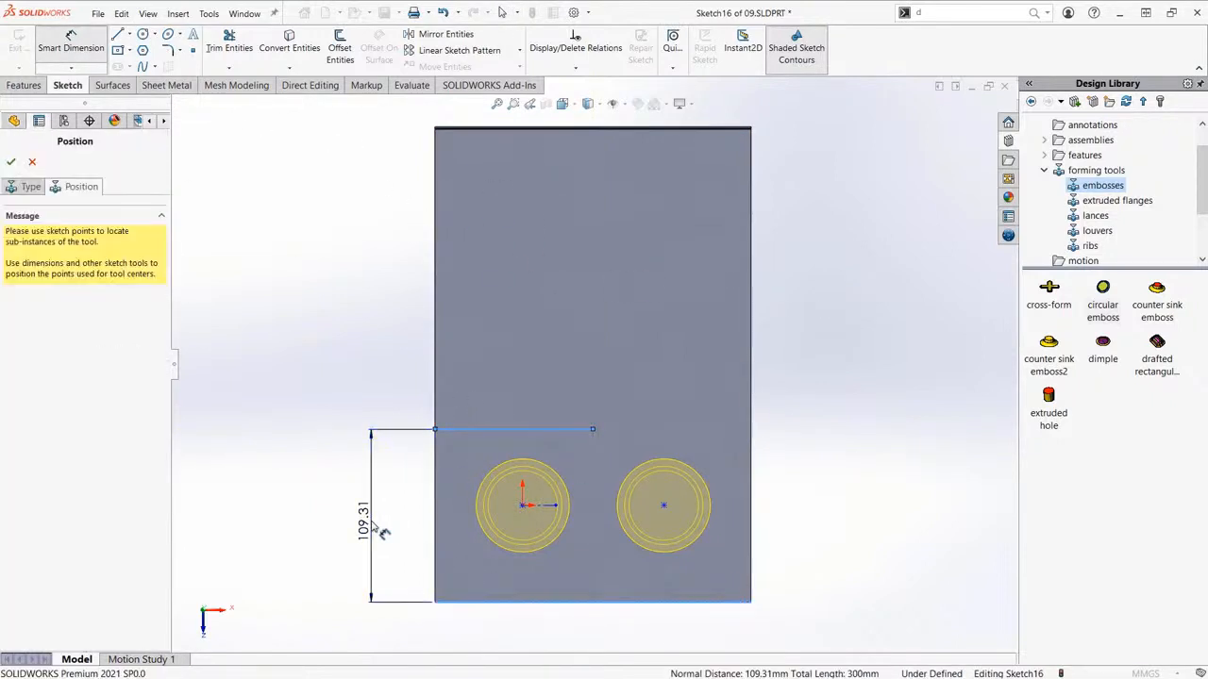
click(372, 529)
text(100)
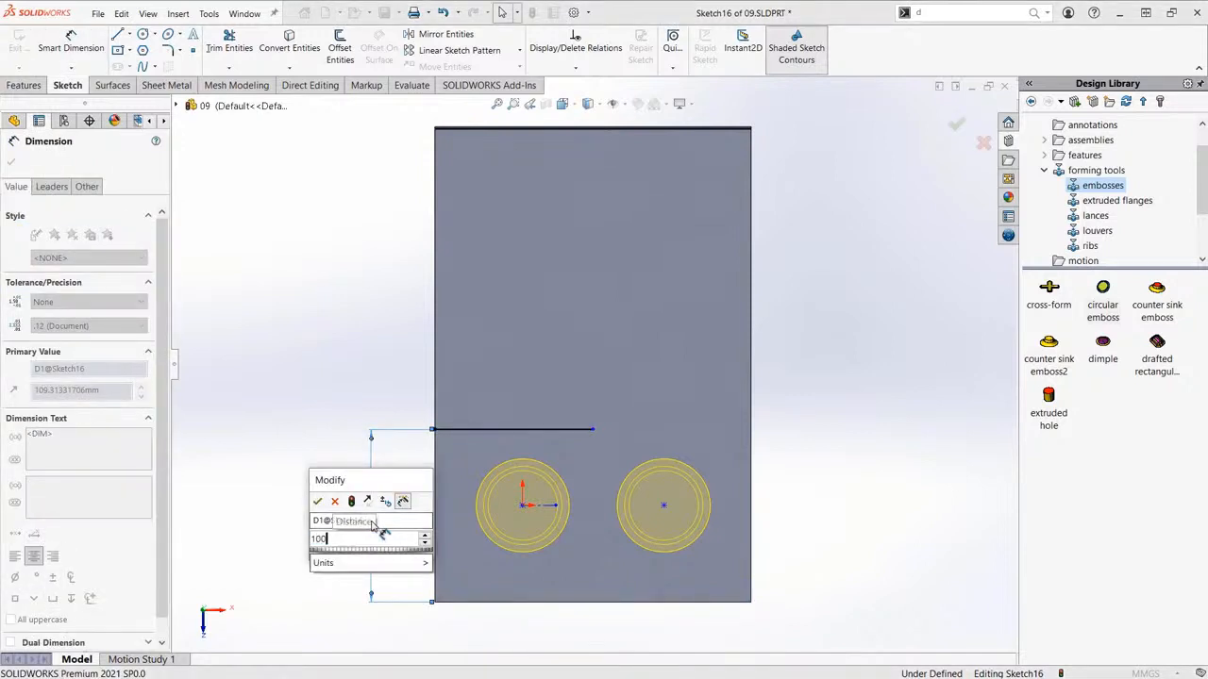
key(Return)
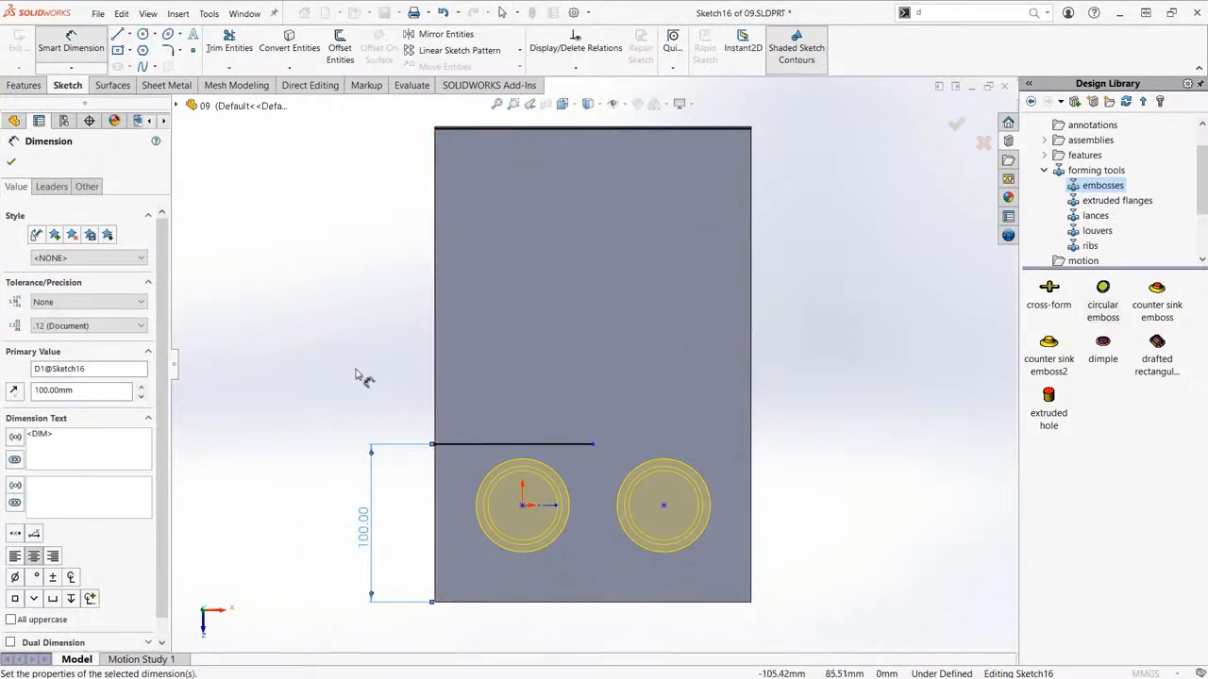
key(Escape)
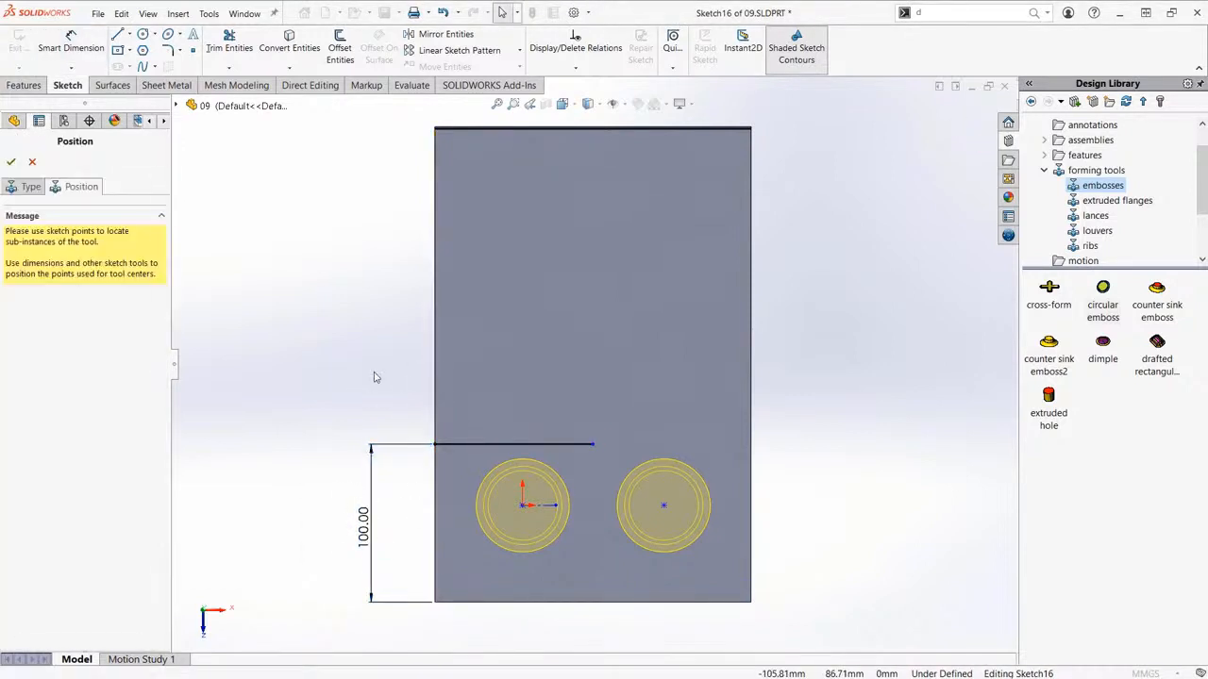
Turn the horizontal line into construction geometry and align its free end with the origin using a Vertical relation.
click(513, 446)
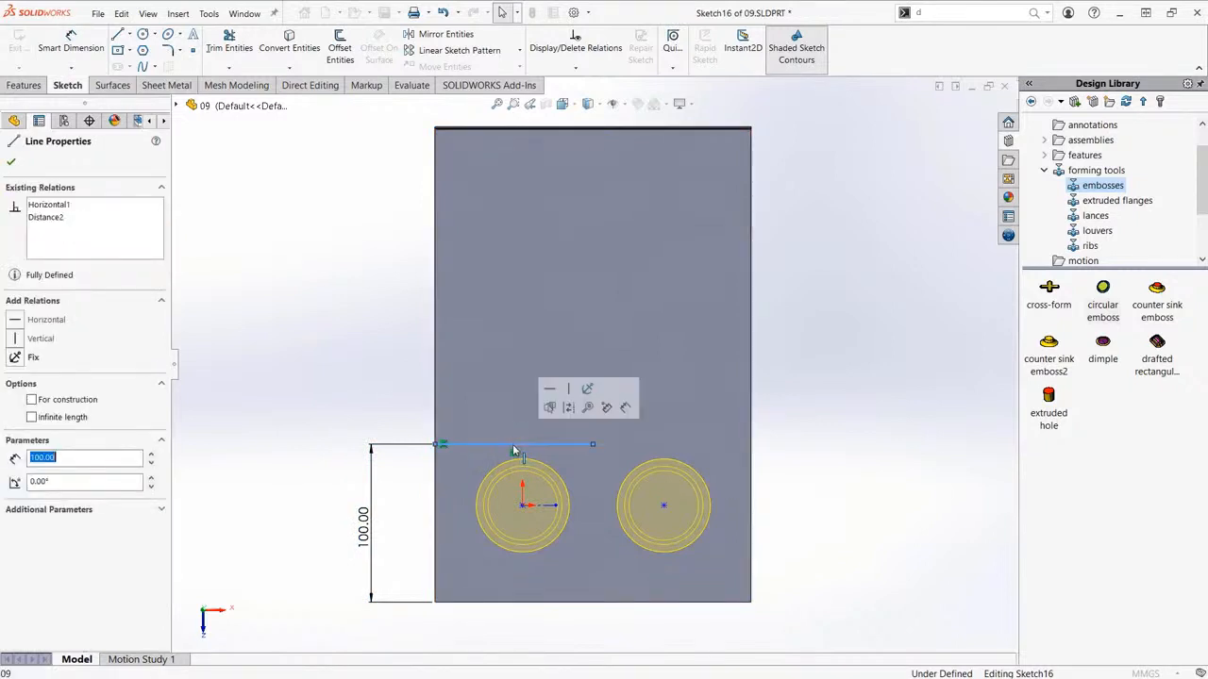
click(570, 407)
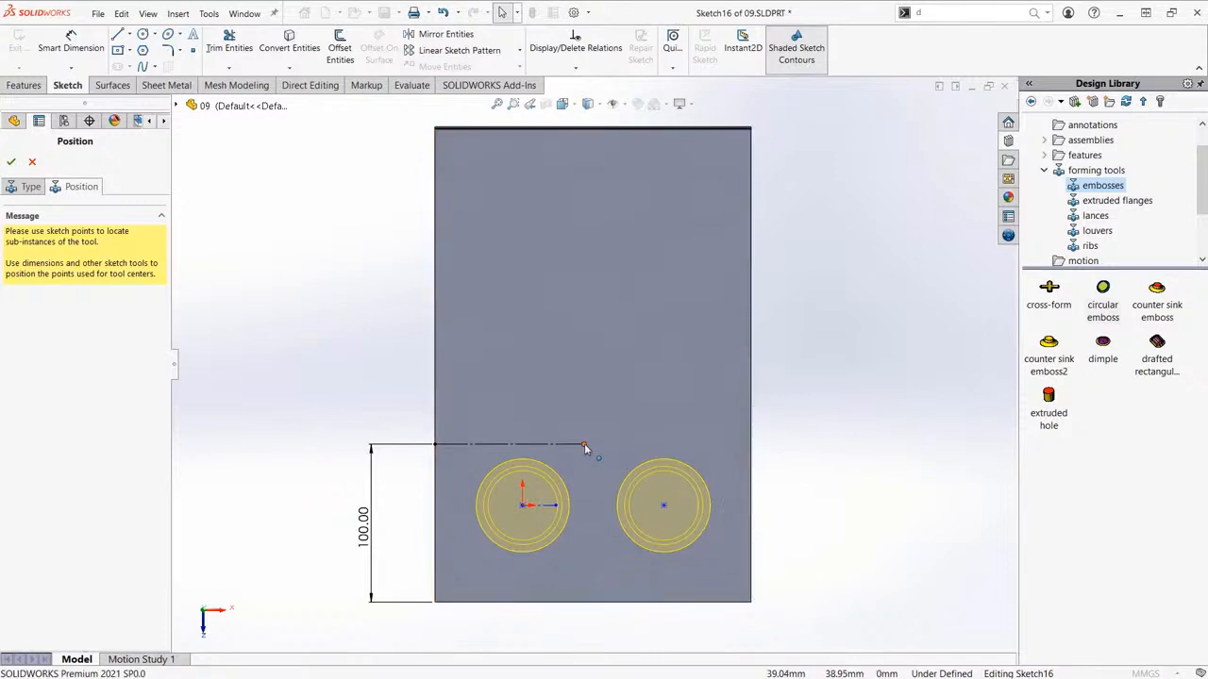
click(593, 603)
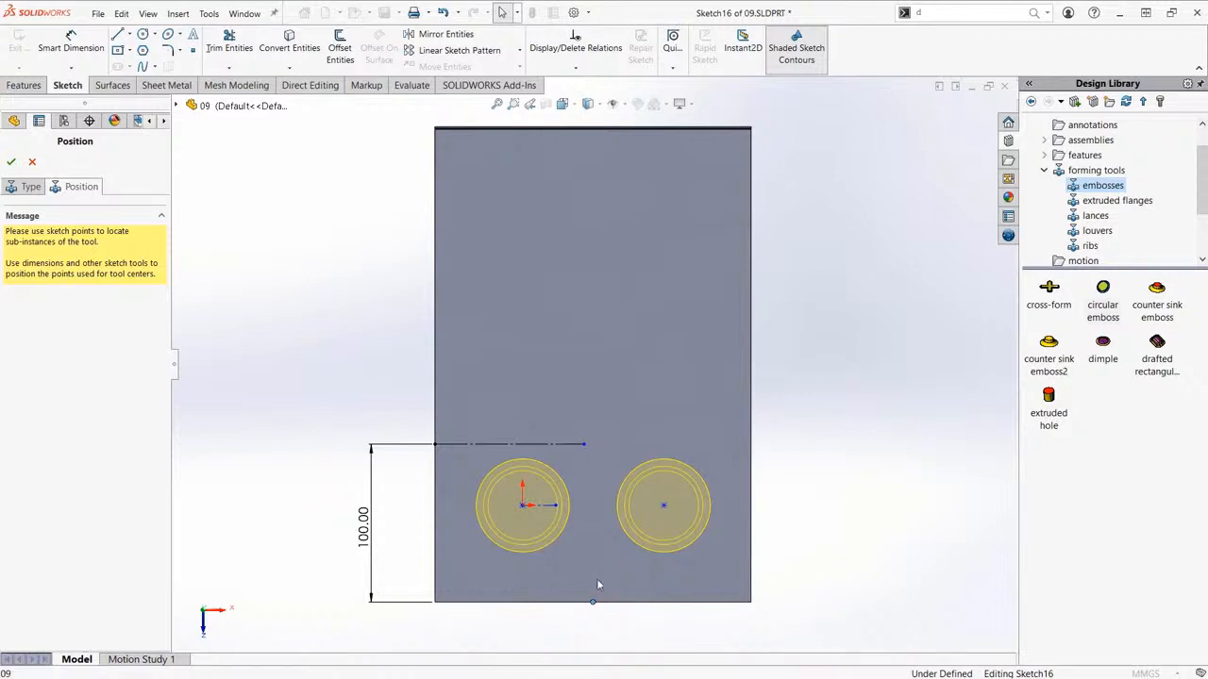
ctrl+click(584, 444)
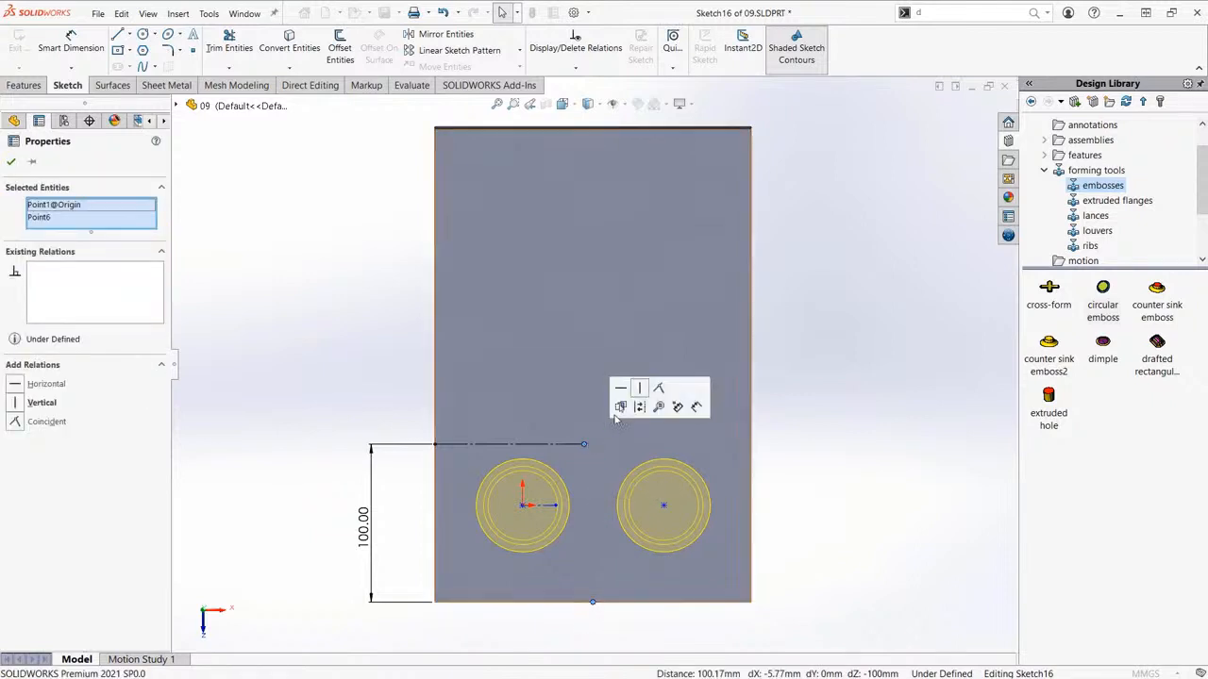
click(638, 389)
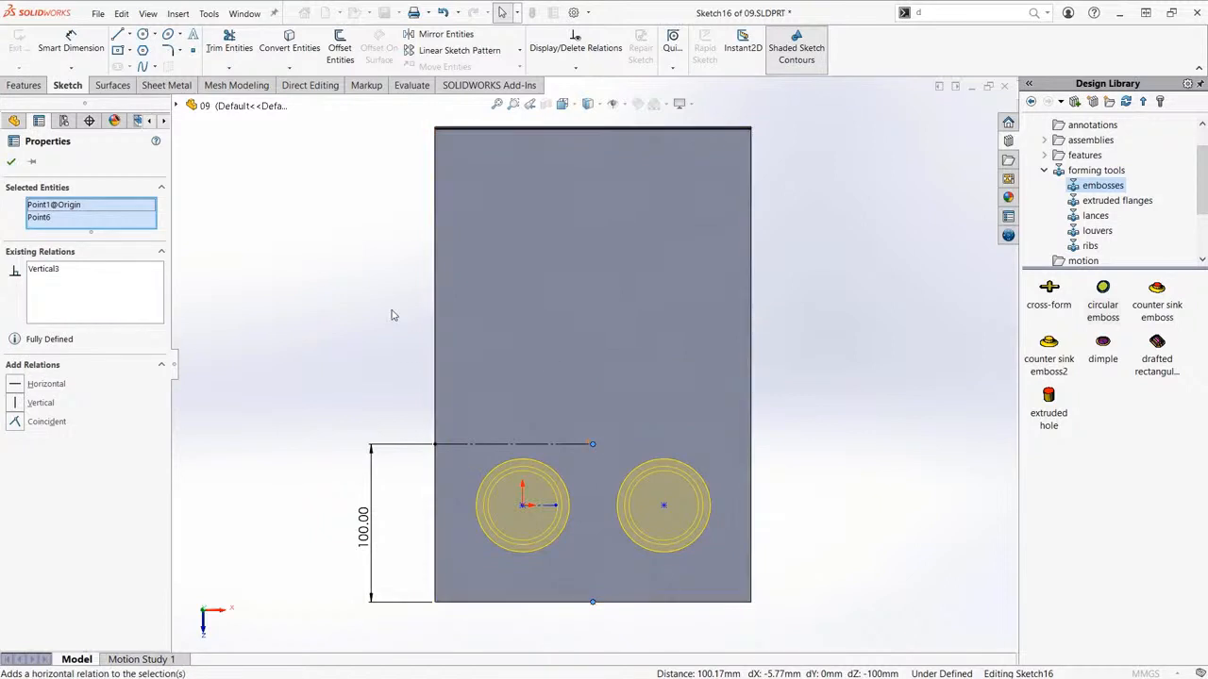
right_click(343, 289)
click(317, 275)
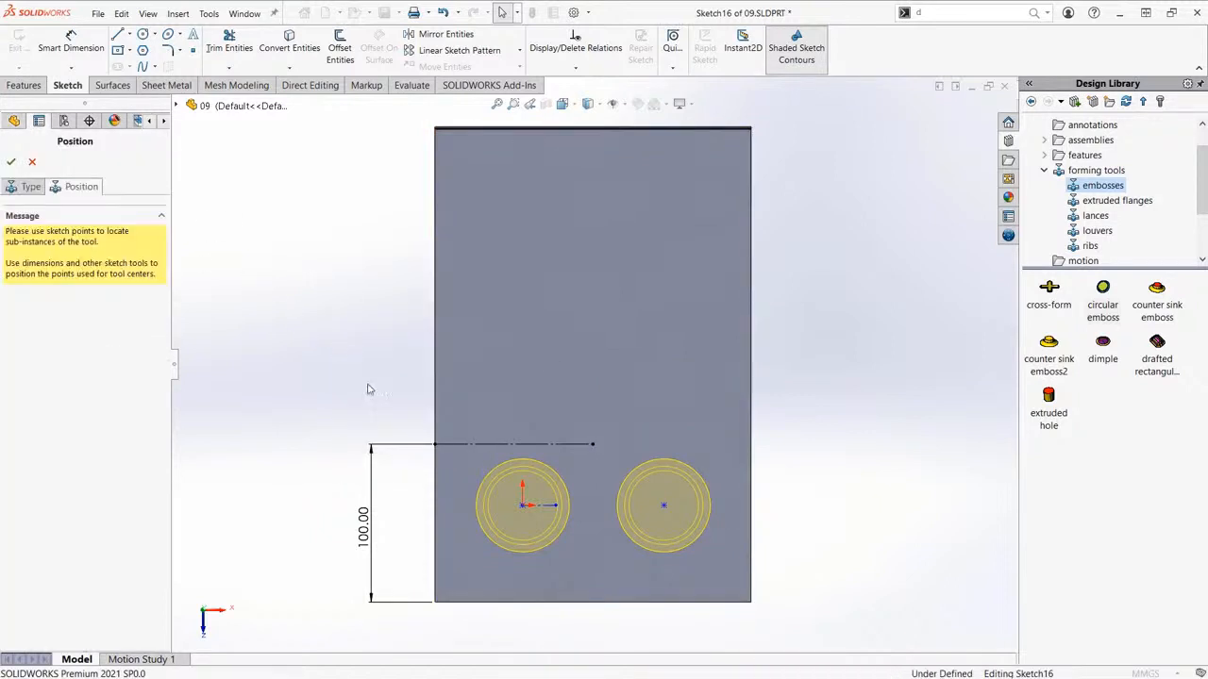
Make the first emboss's center point coincident with the free end of the horizontal construction line.
click(523, 507)
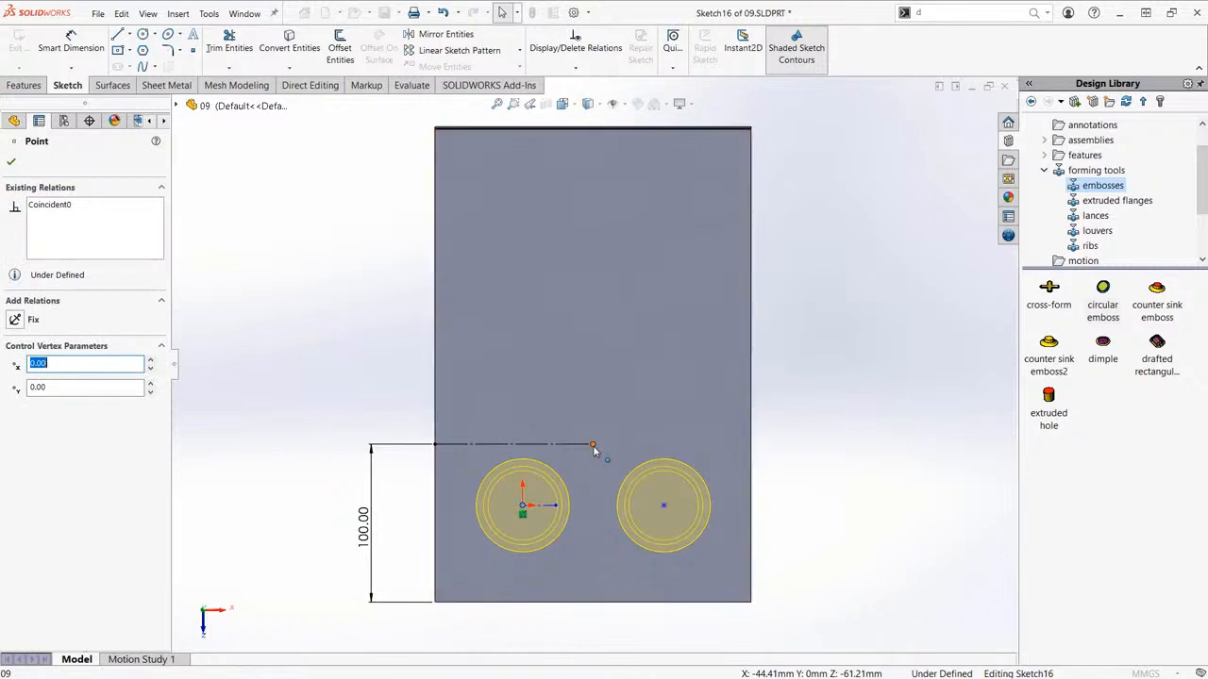
ctrl+click(593, 444)
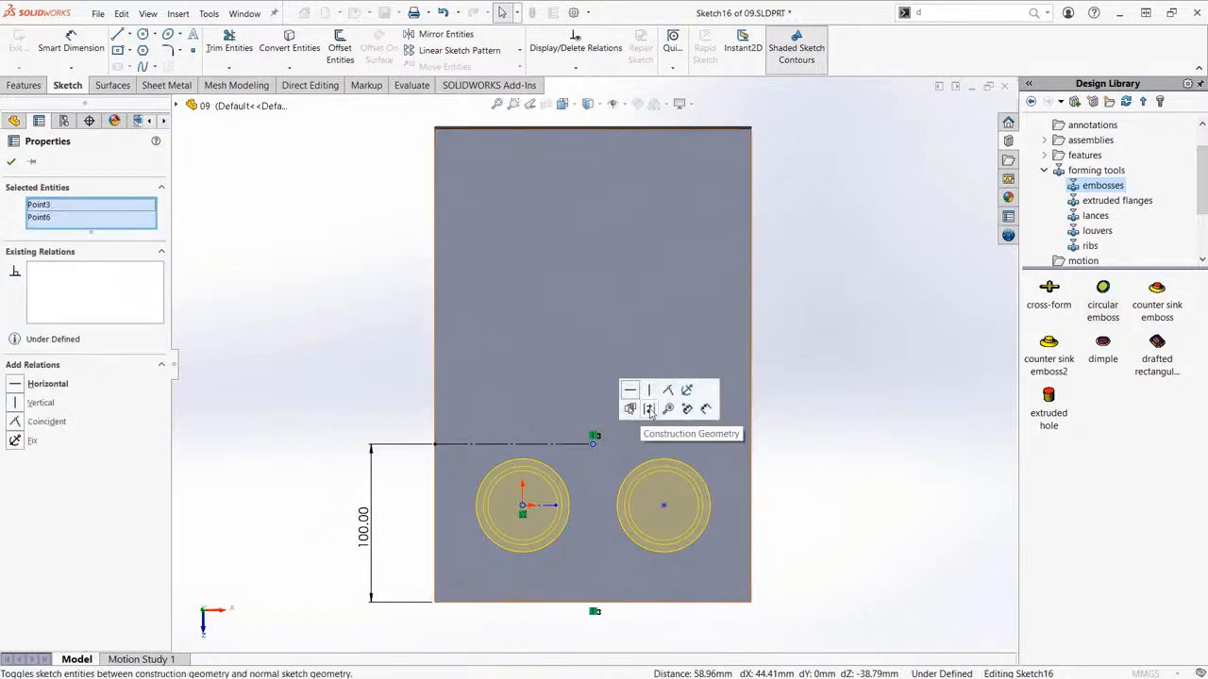
click(669, 392)
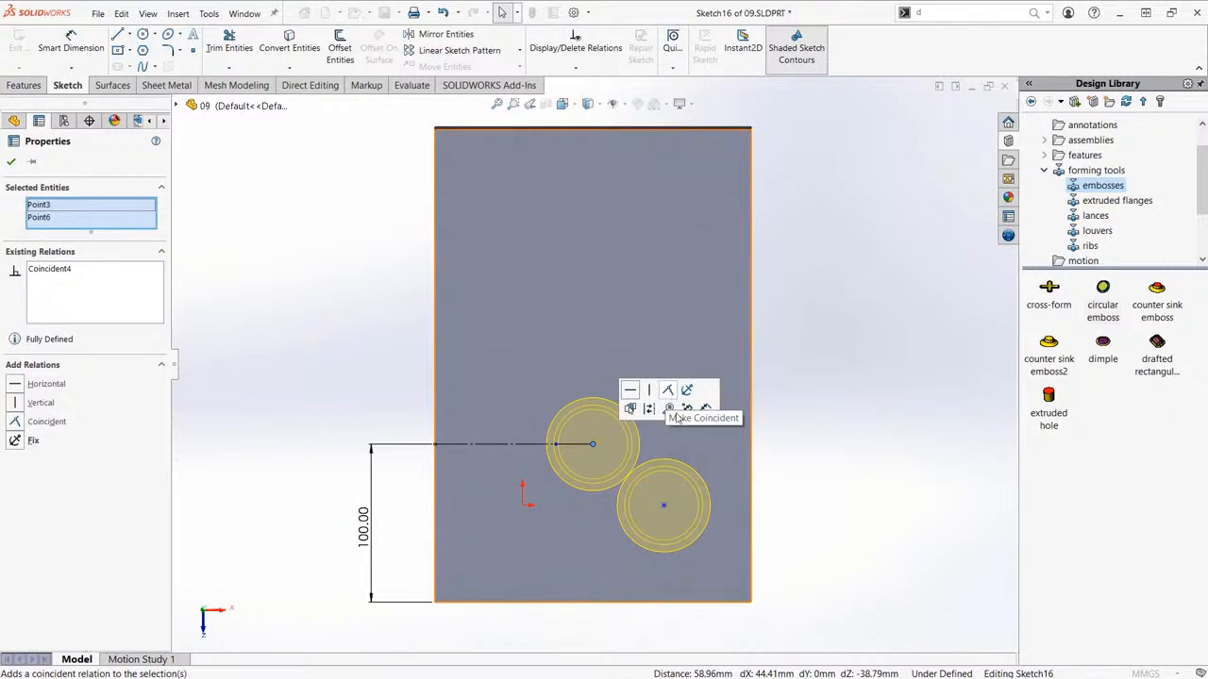
click(800, 460)
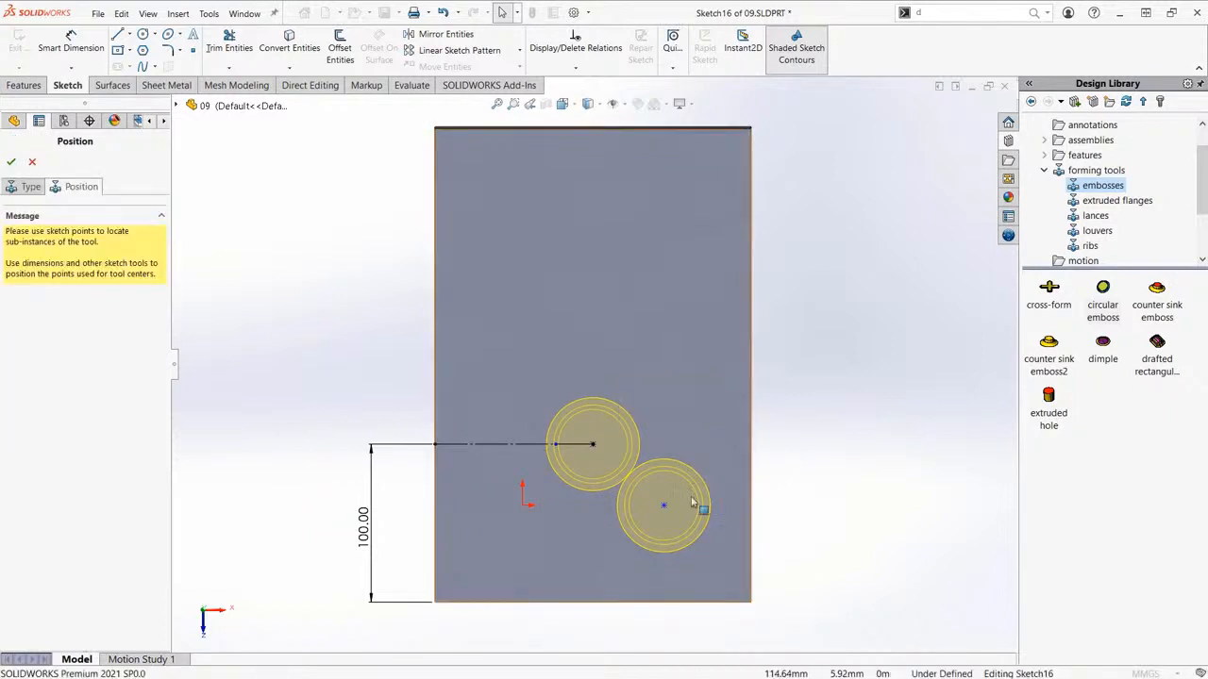
Move the second emboss's center closer to the plate's front-right corner and finish positioning the circular embosses.
drag(664, 511, 686, 545)
click(844, 513)
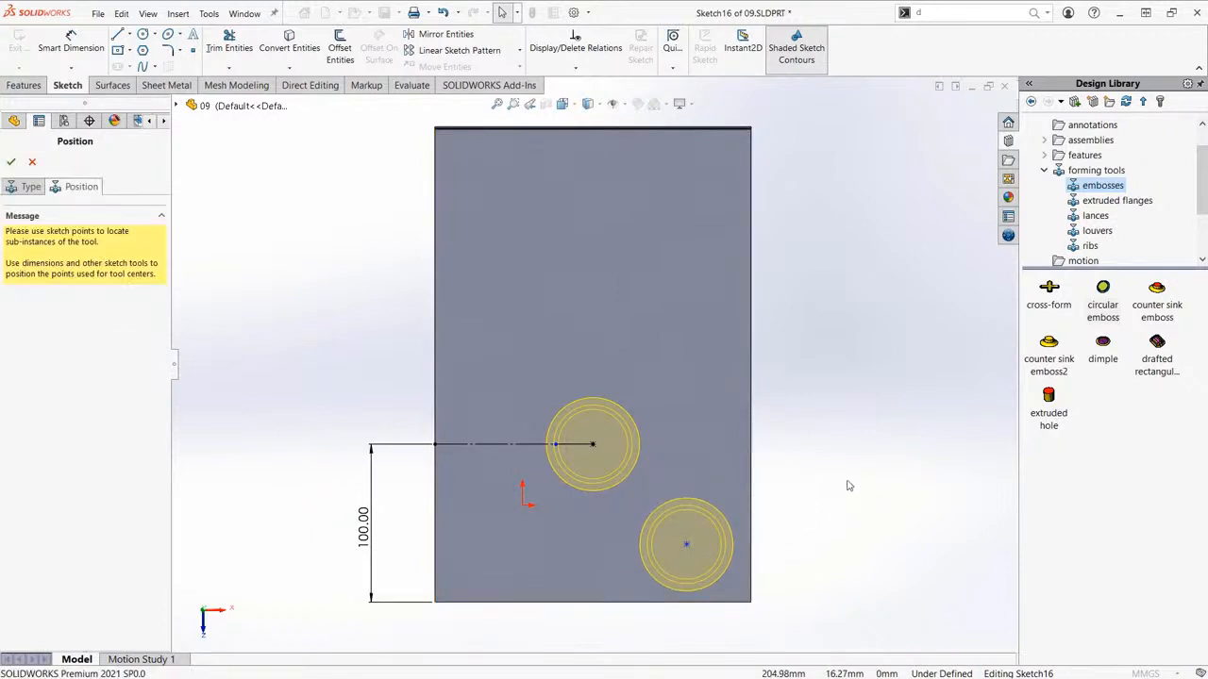
click(11, 162)
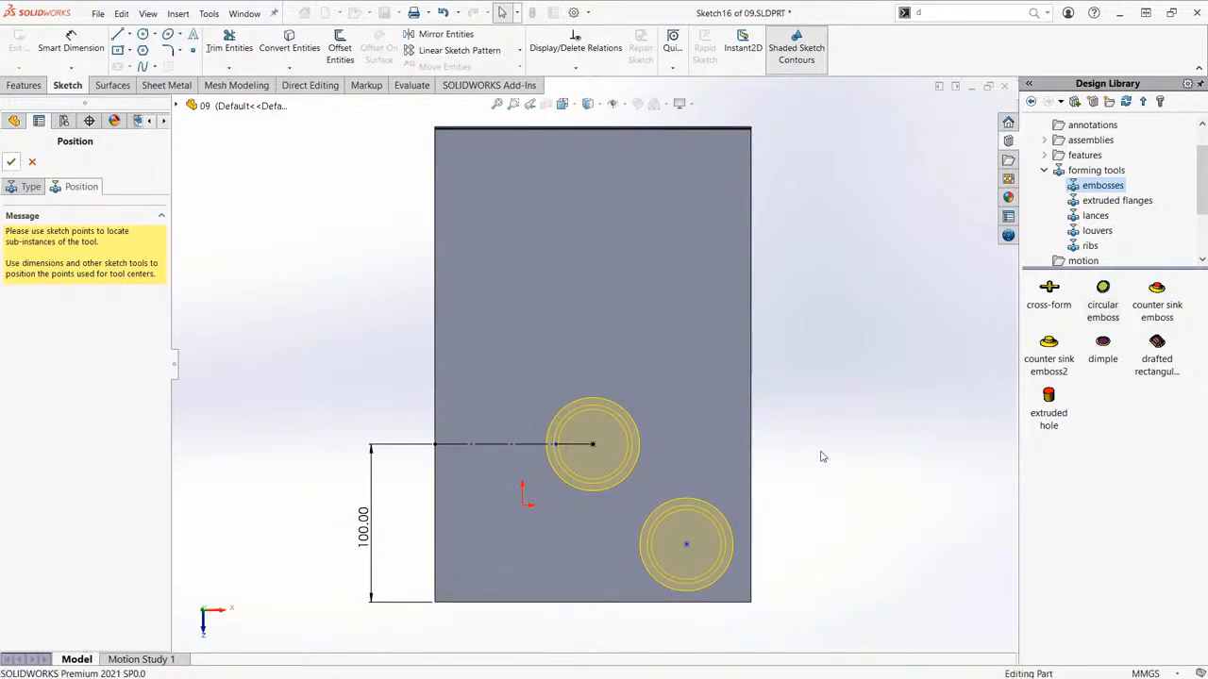
key(ctrl+7)
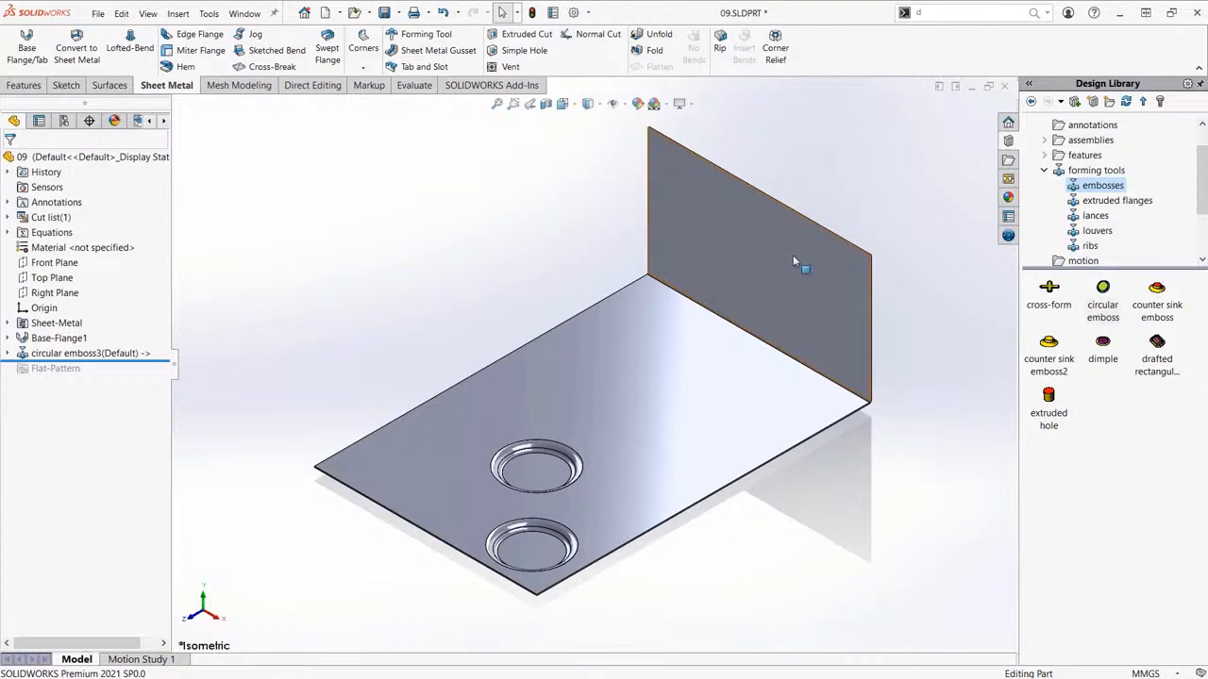
Place a bridge lance forming tool from the Design Library's lances on the base plate near its front-left corner.
click(1091, 217)
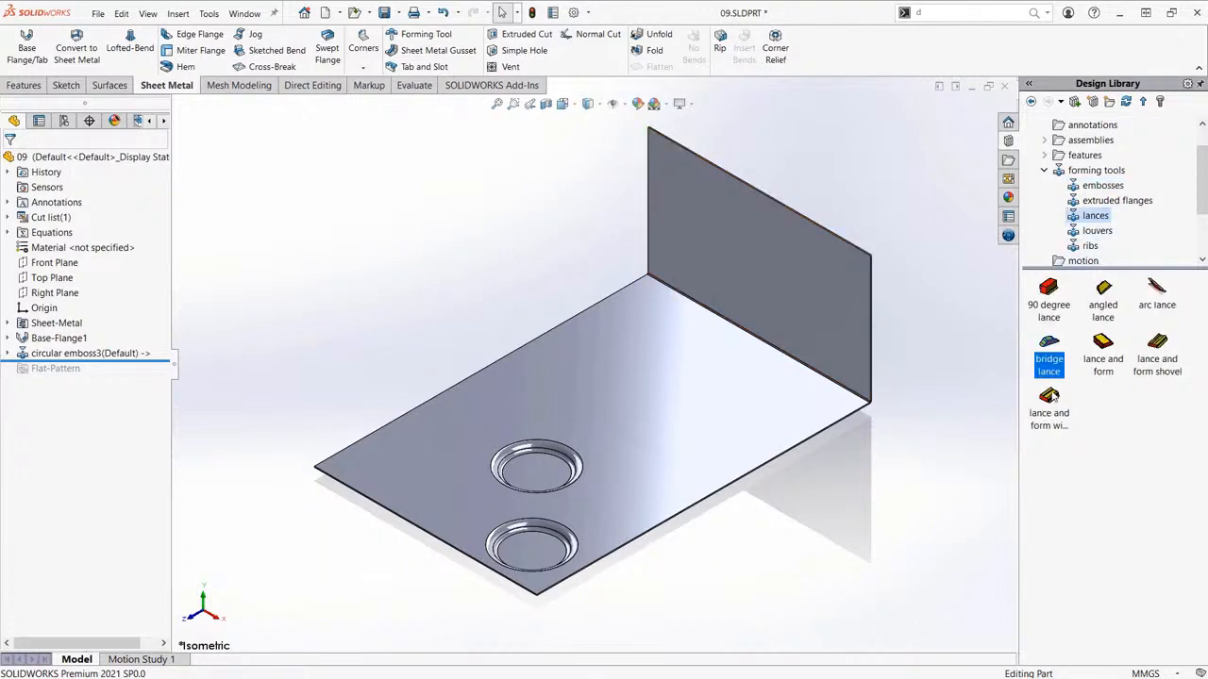
click(1051, 347)
drag(1053, 348, 387, 472)
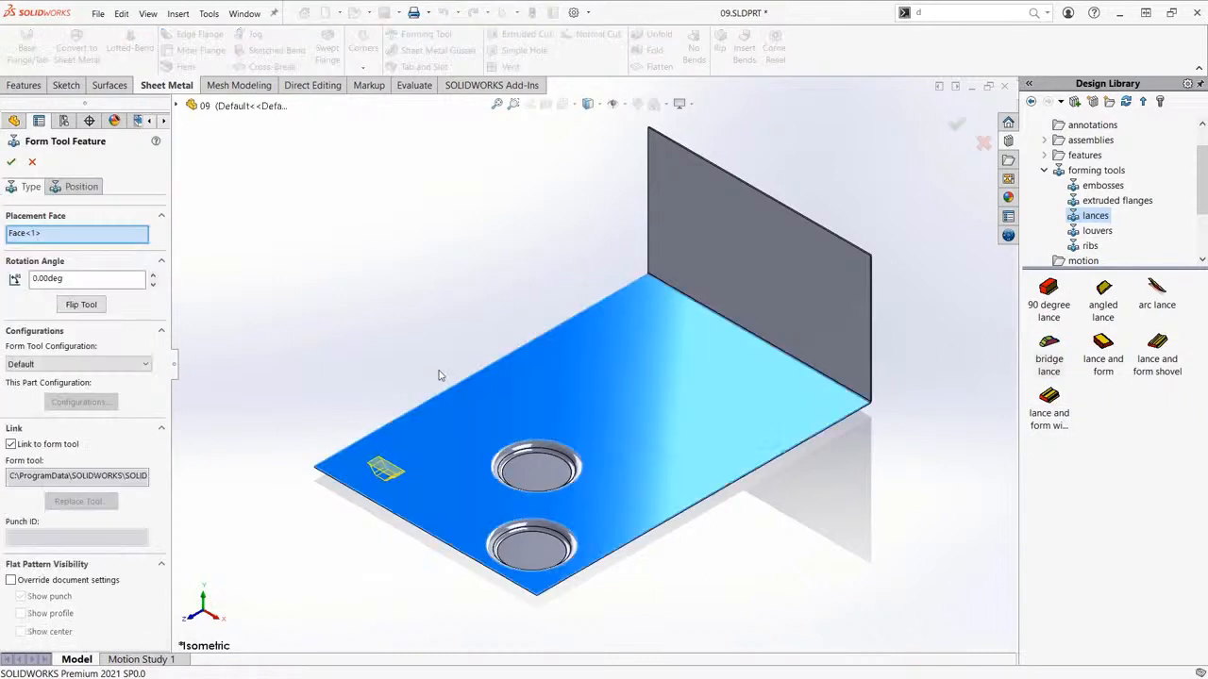
Set the bridge lance's rotation angle to 90 degrees, complete the feature and inspect it from beside the plate.
double_click(82, 279)
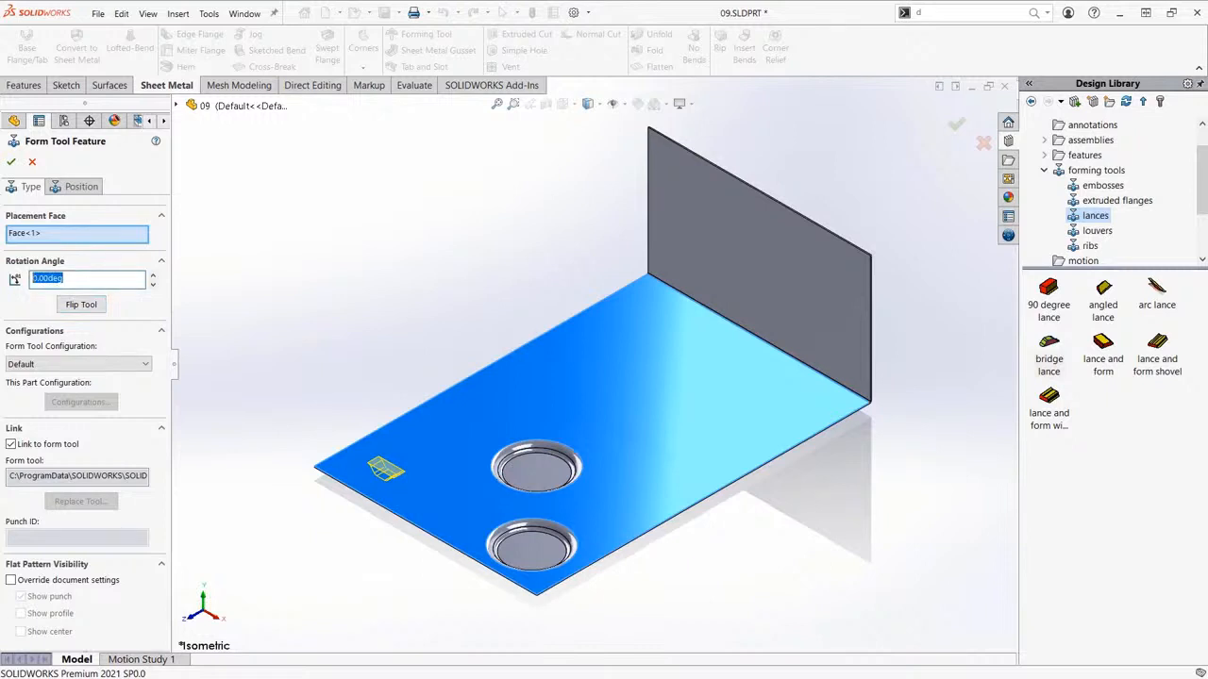
text(18)
double_click(78, 280)
text(90)
key(Return)
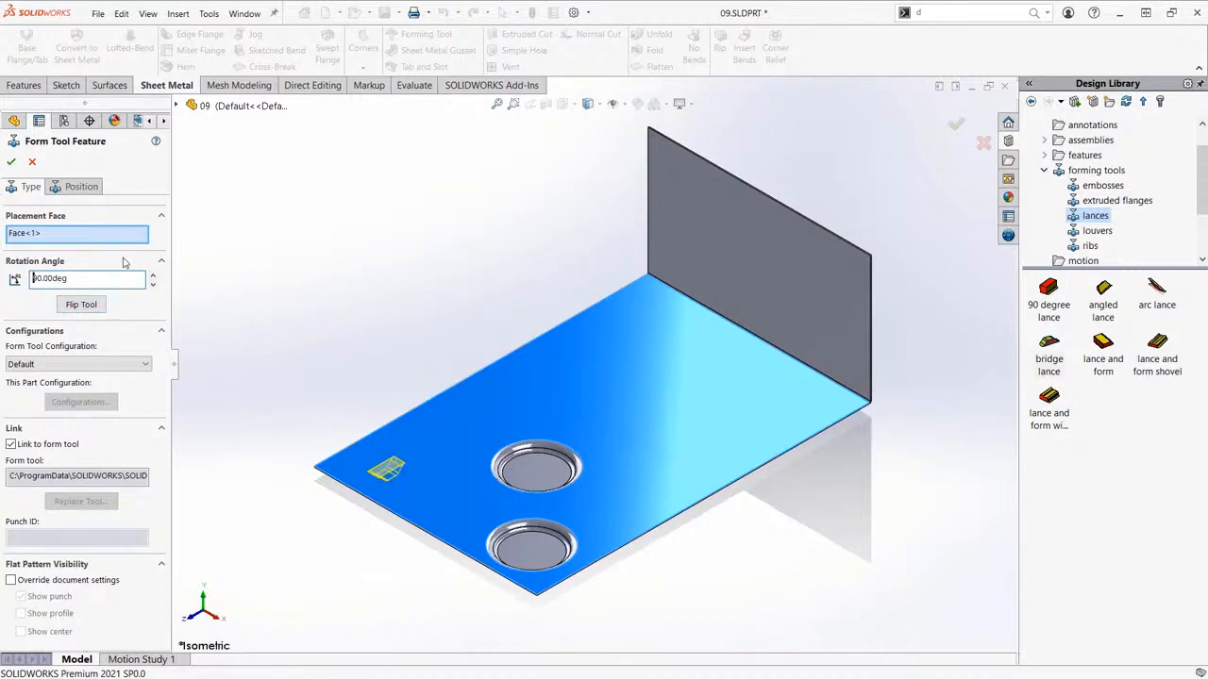
click(11, 162)
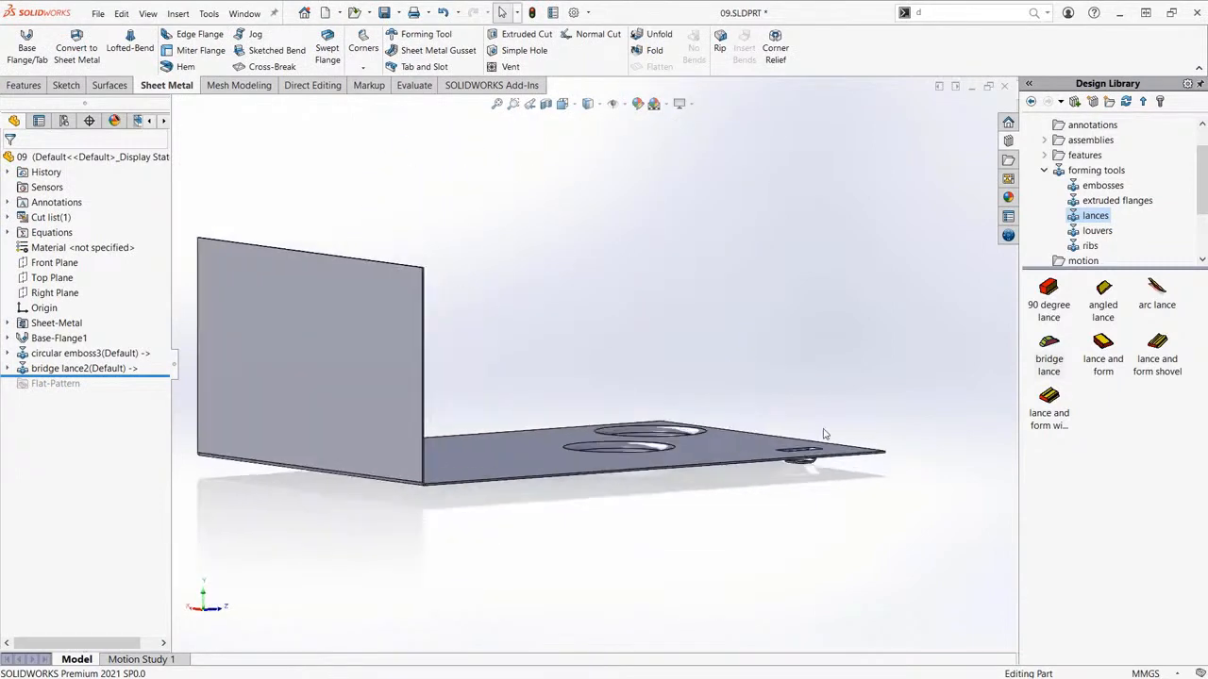
scroll(831, 448, down, 8)
middle_drag(685, 463, 458, 393)
scroll(500, 388, up, 5)
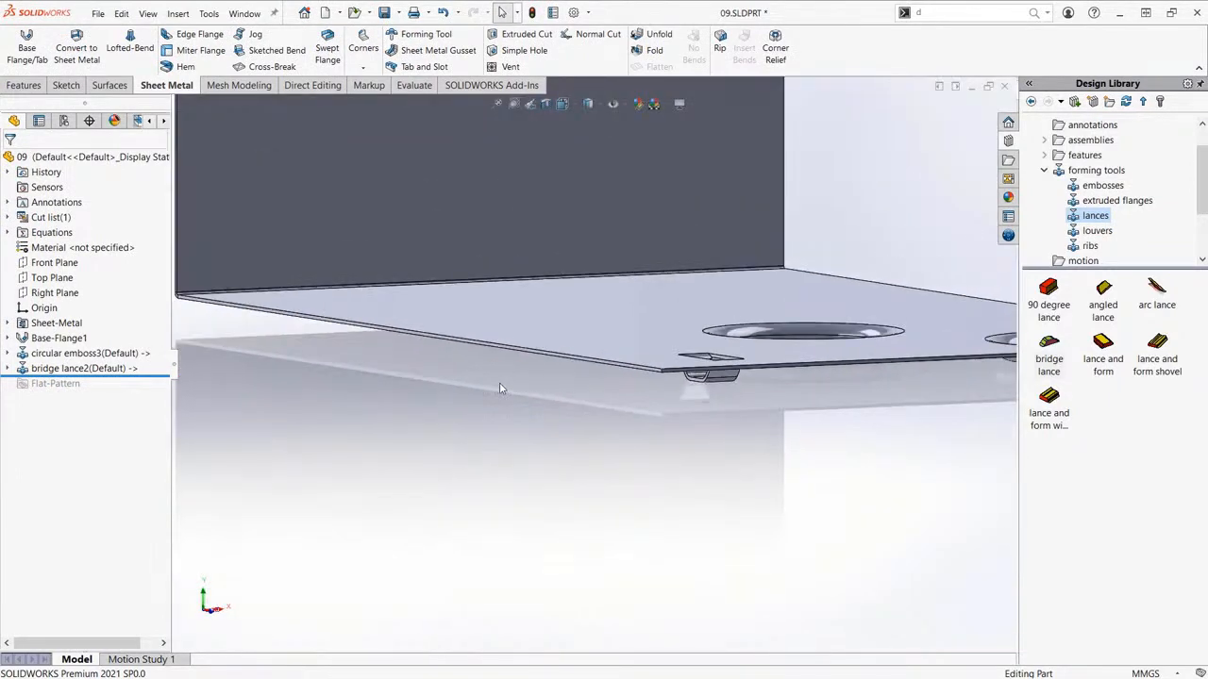
key(ctrl+7)
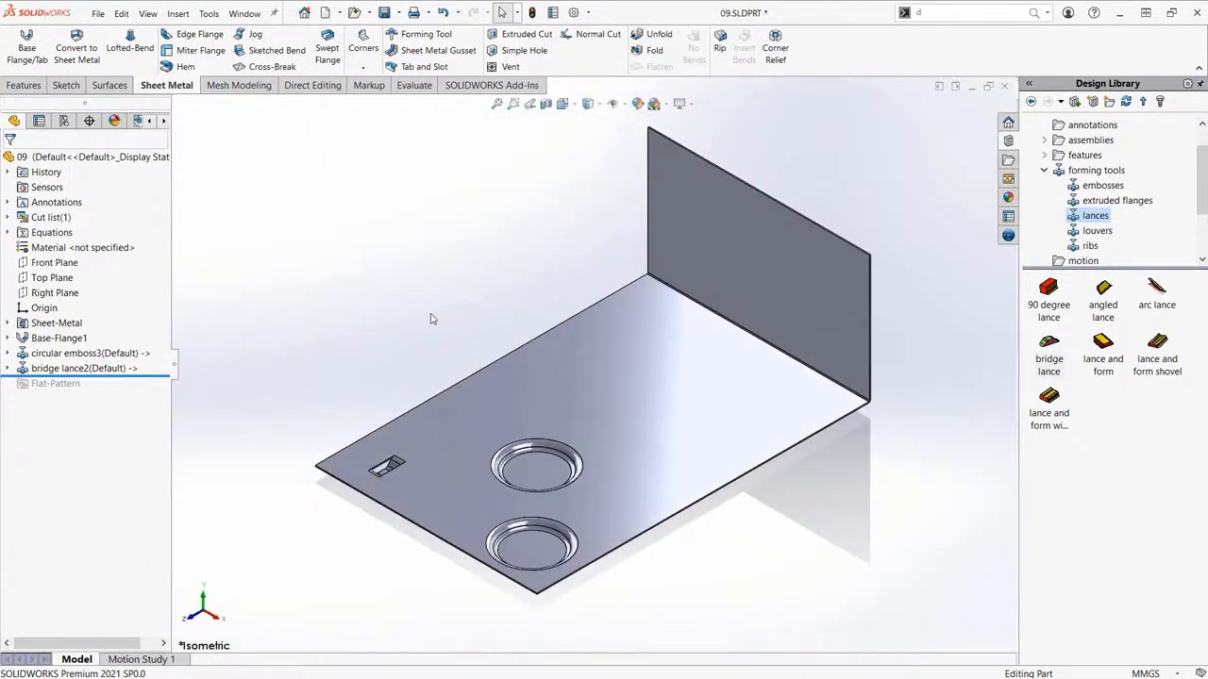
Place a louver forming tool on the upright flange's inner face, near the side edge closest to the bridge lance.
click(1096, 233)
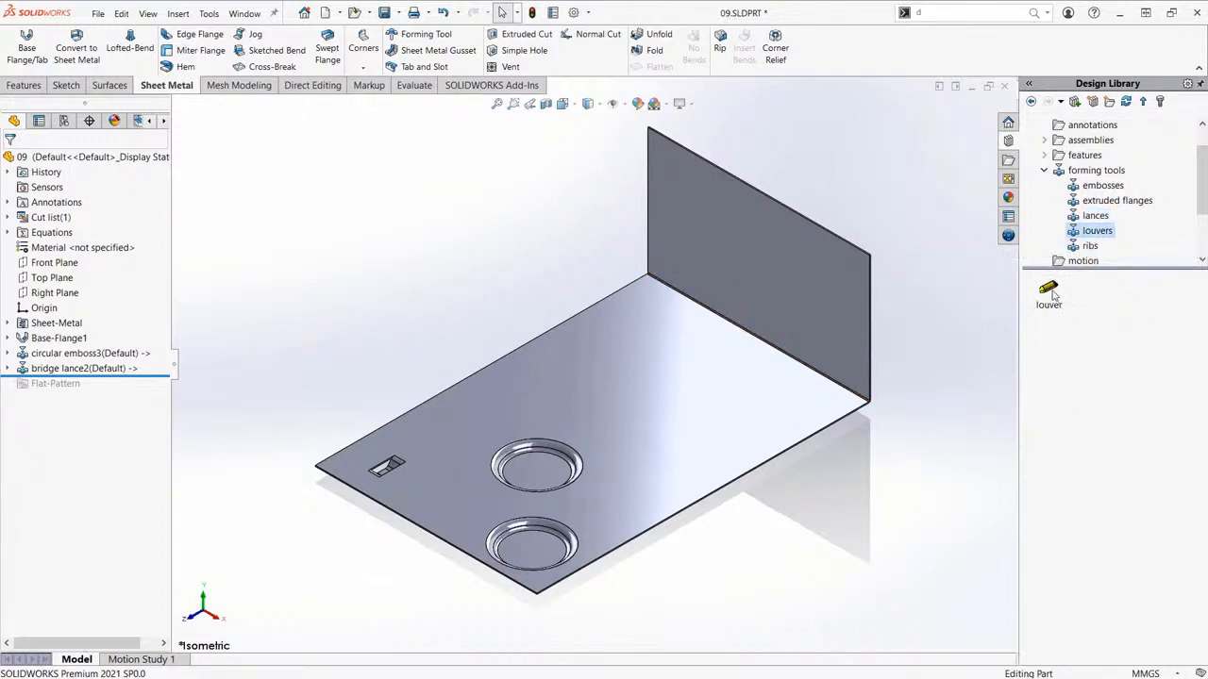
drag(1052, 294, 674, 207)
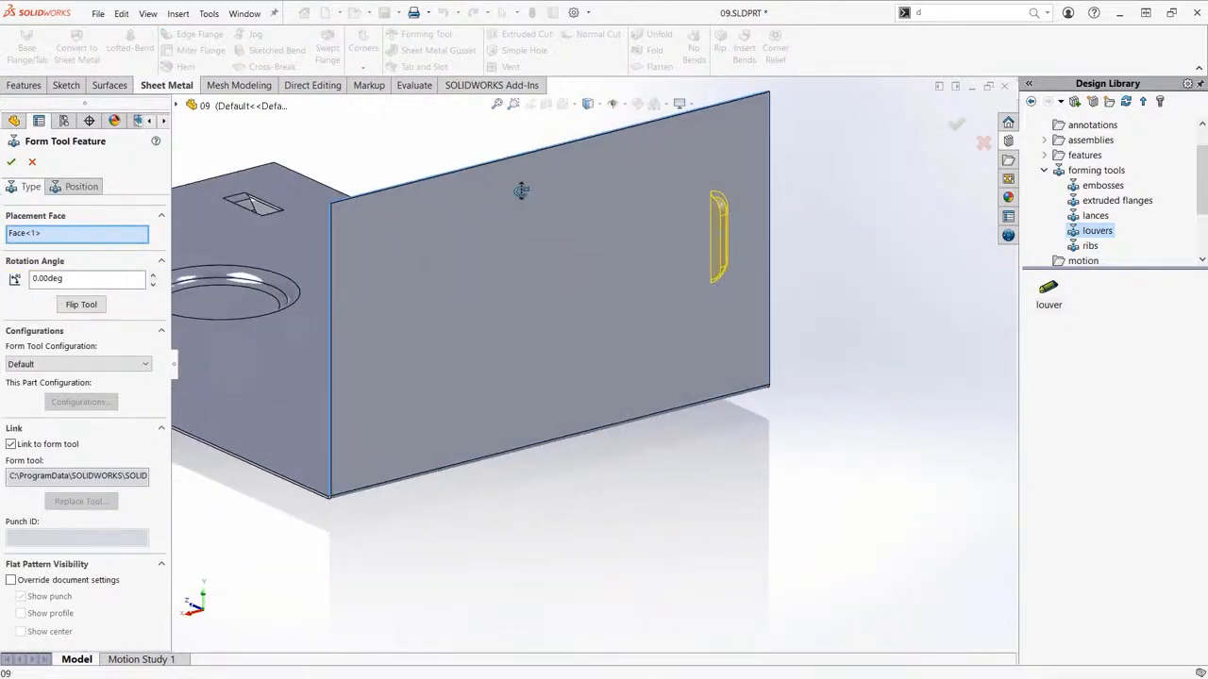
middle_drag(496, 204, 564, 221)
ctrl+middle_drag(743, 255, 798, 260)
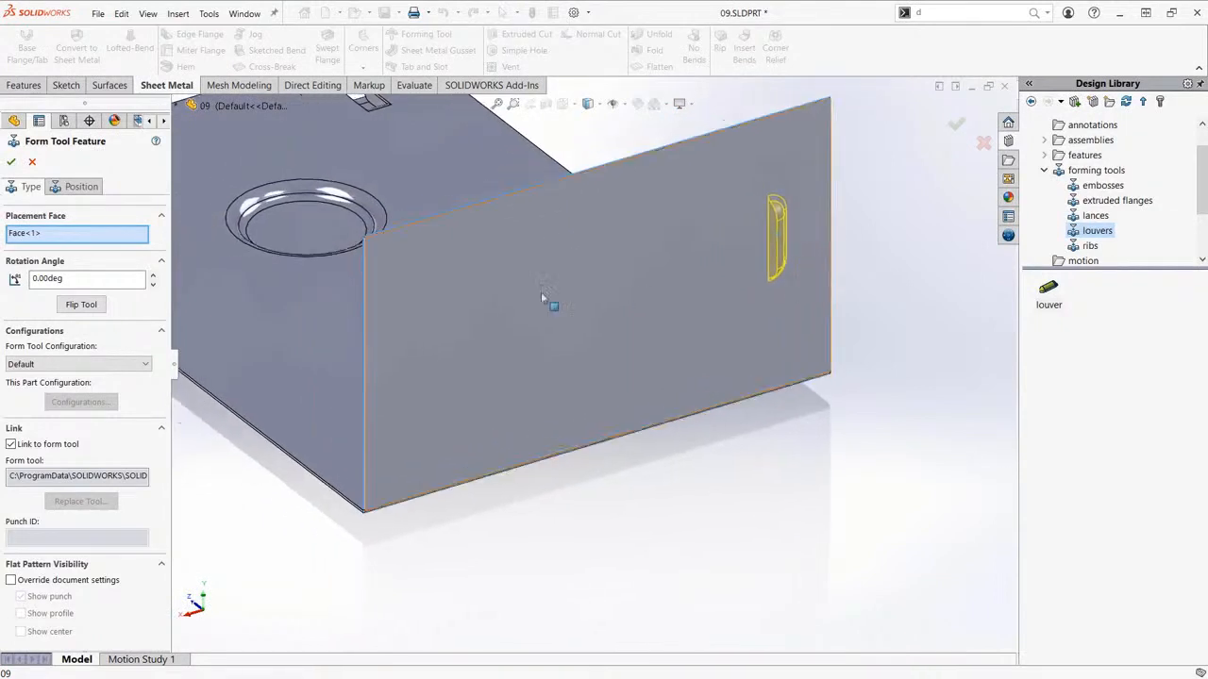
Rotate the louver by 90 degrees and complete the feature, then inspect it on the outside of the upright flange.
double_click(87, 282)
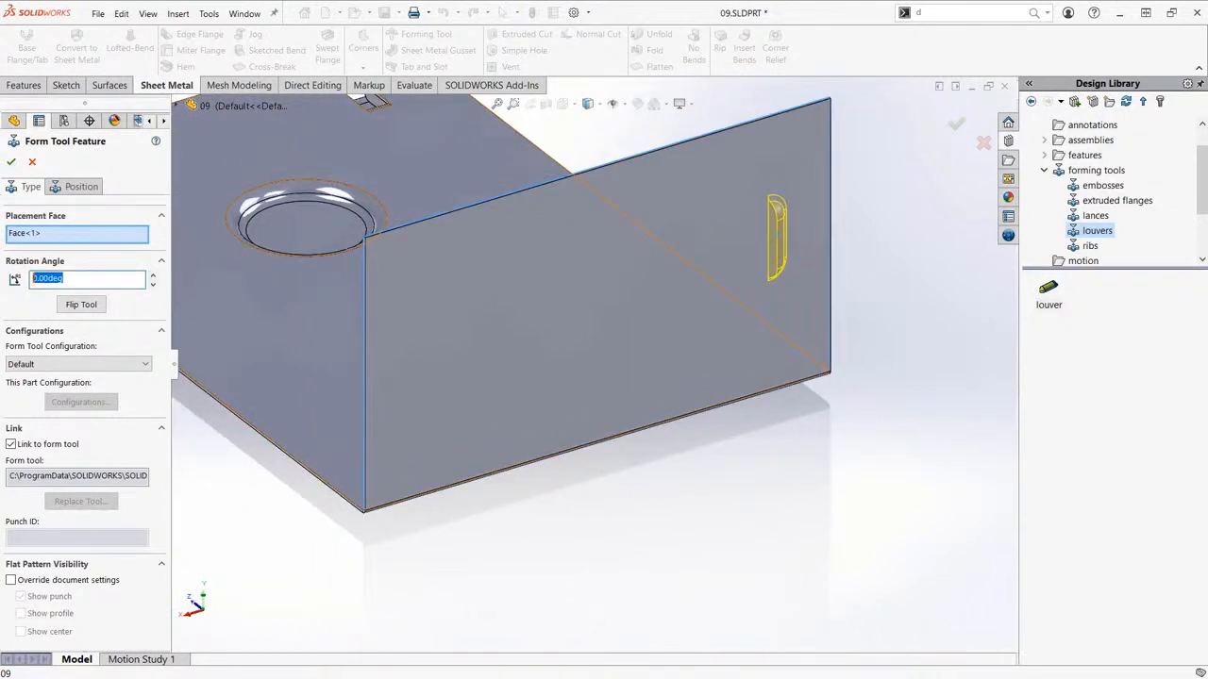
text(90)
key(Return)
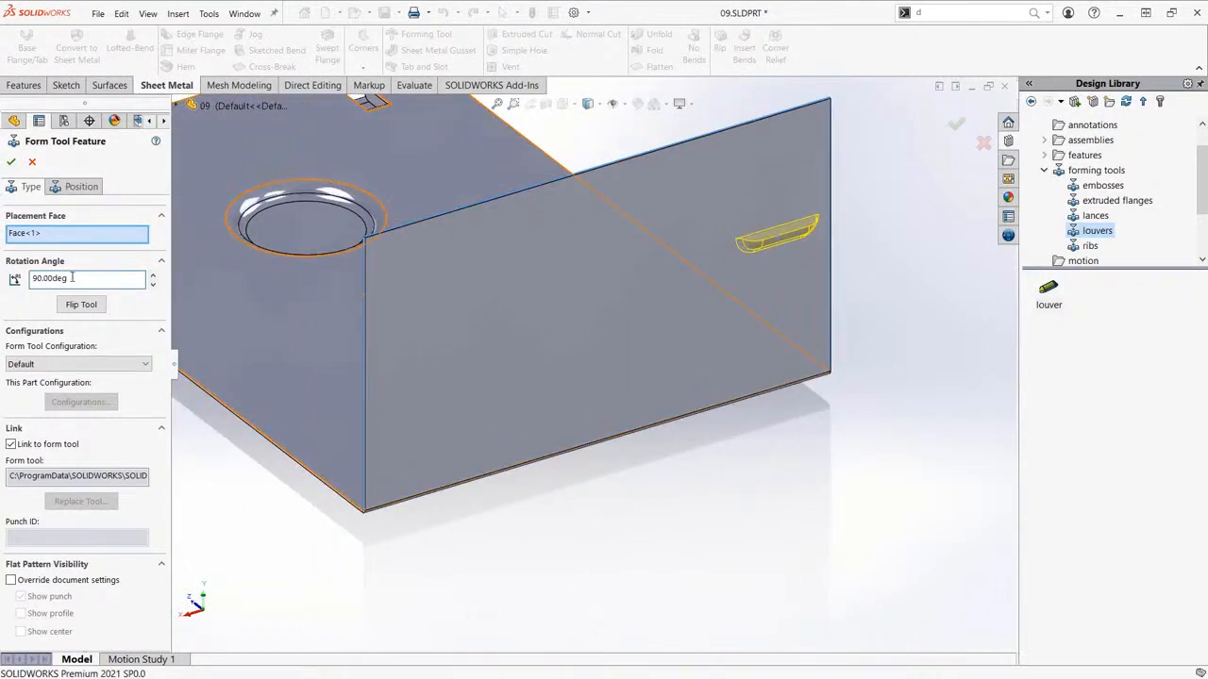
click(79, 185)
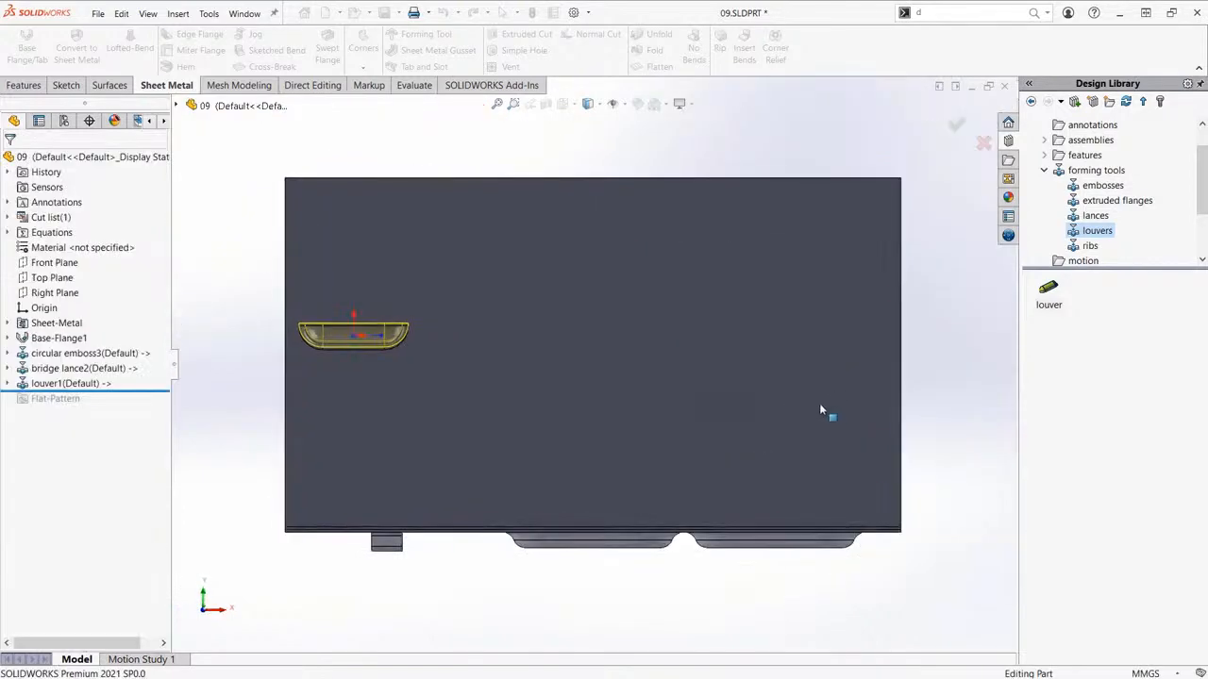
middle_drag(687, 356, 468, 372)
scroll(631, 356, up, 2)
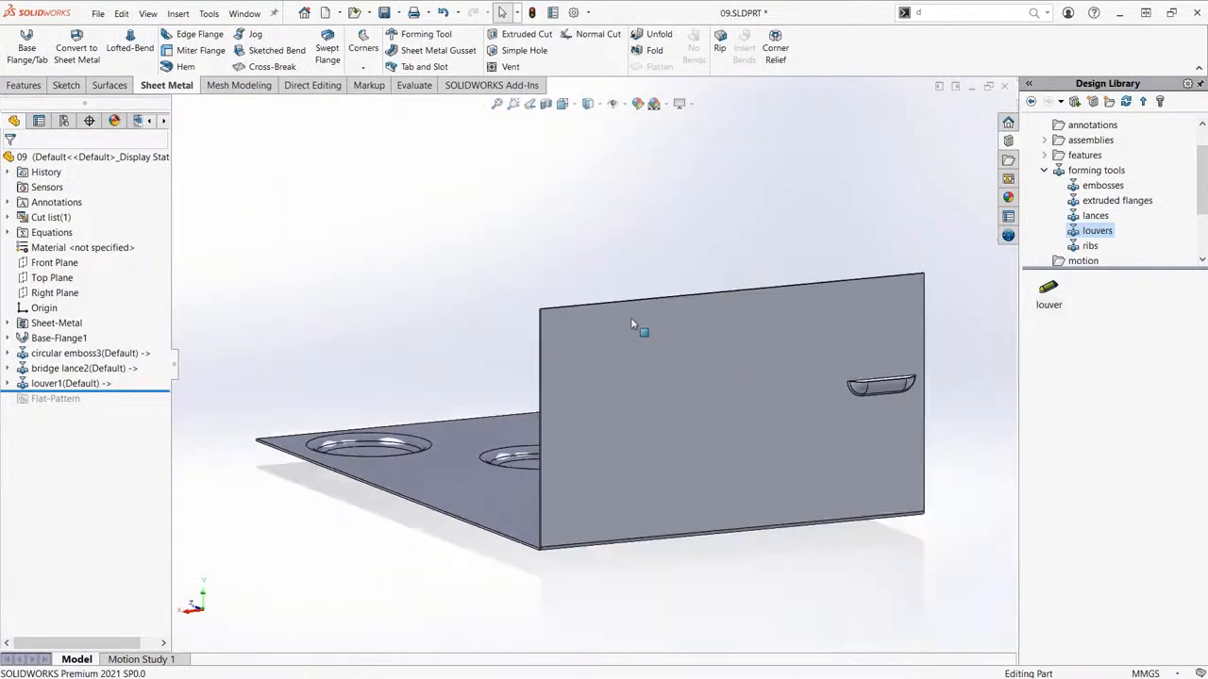
scroll(799, 397, down, 1)
scroll(802, 389, down, 2)
scroll(804, 385, up, 1)
middle_click(792, 401)
middle_drag(791, 401, 758, 430)
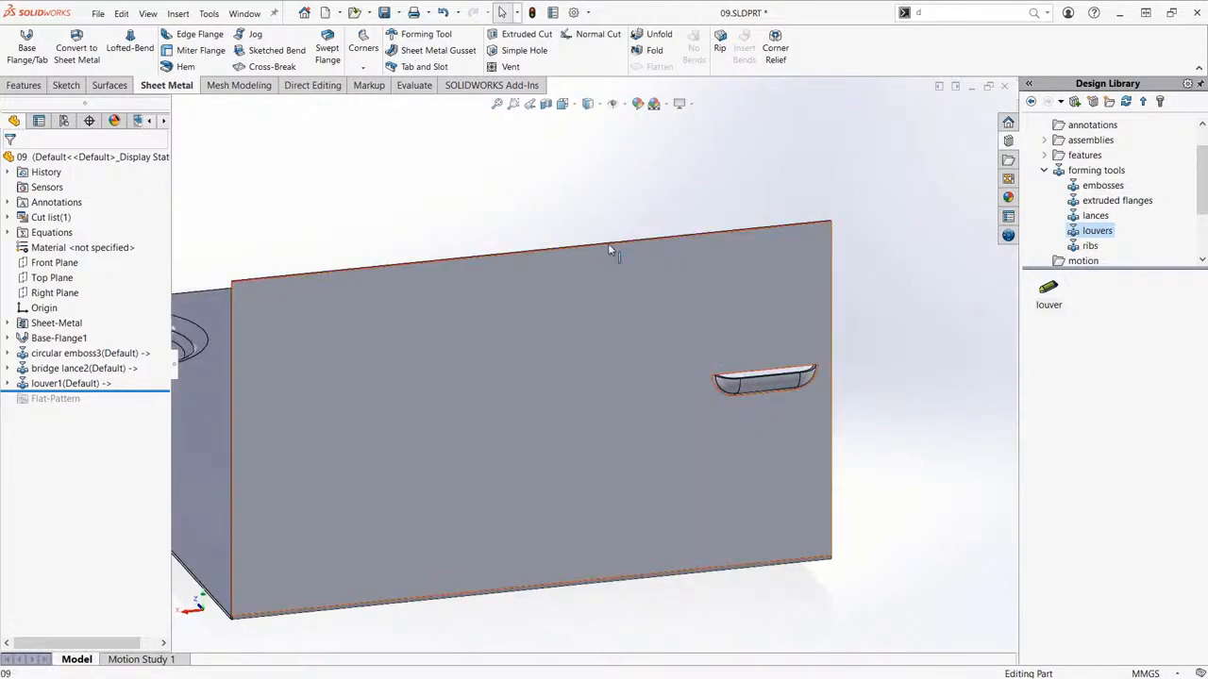
Start a Linear Pattern of the louver feature using the upright flange's top edge as the first direction.
click(25, 86)
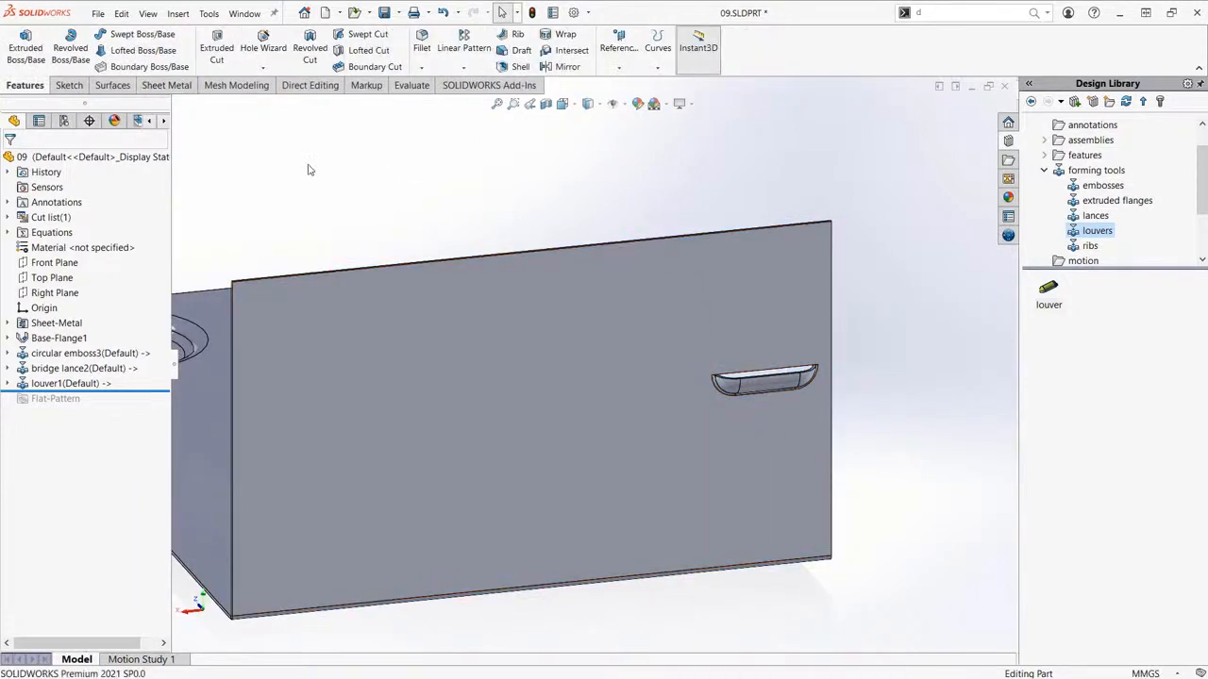
click(464, 49)
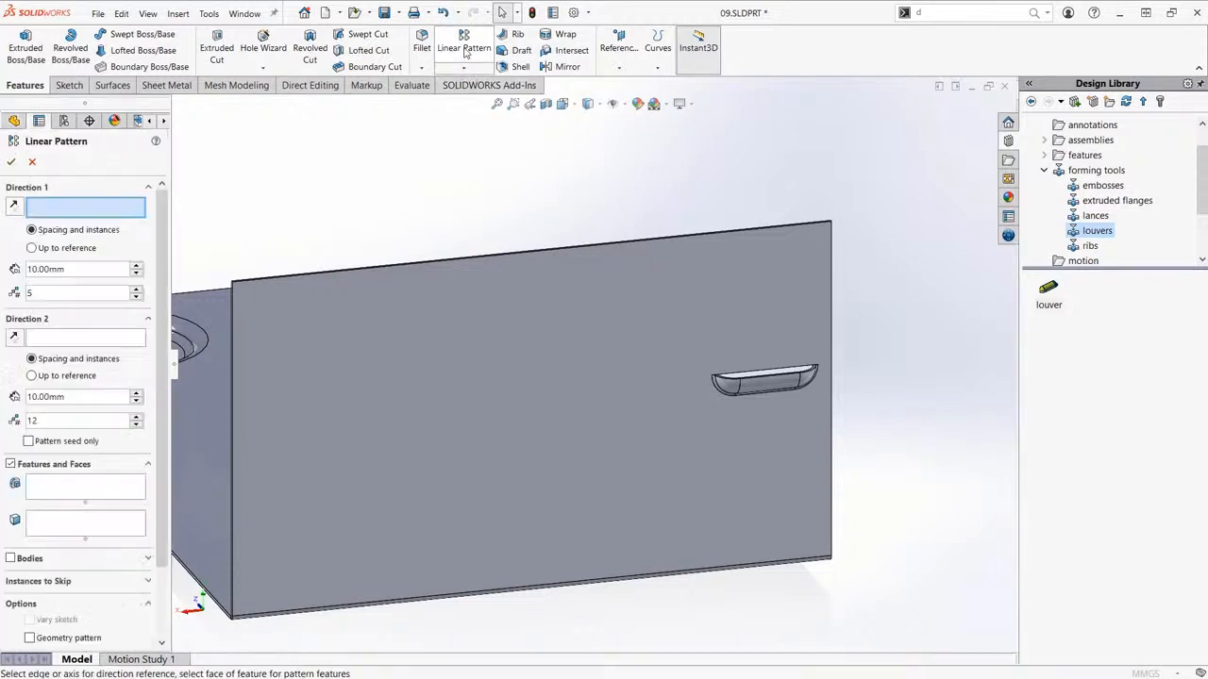
click(459, 258)
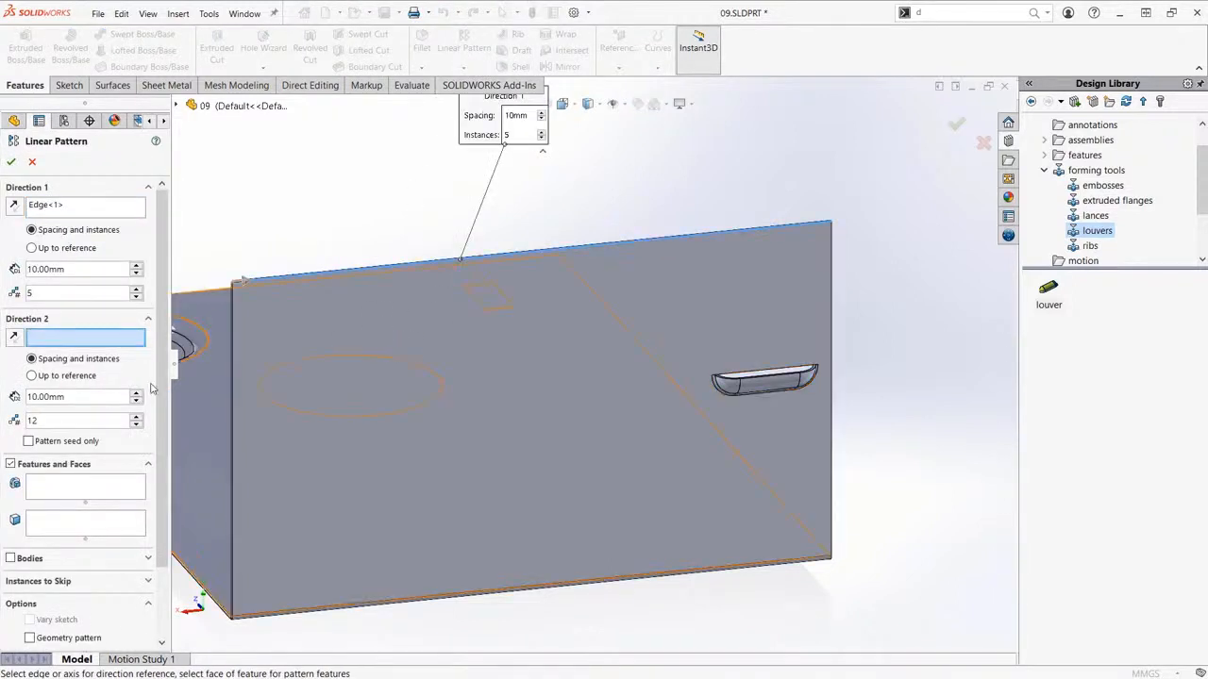
scroll(148, 404, down, 1)
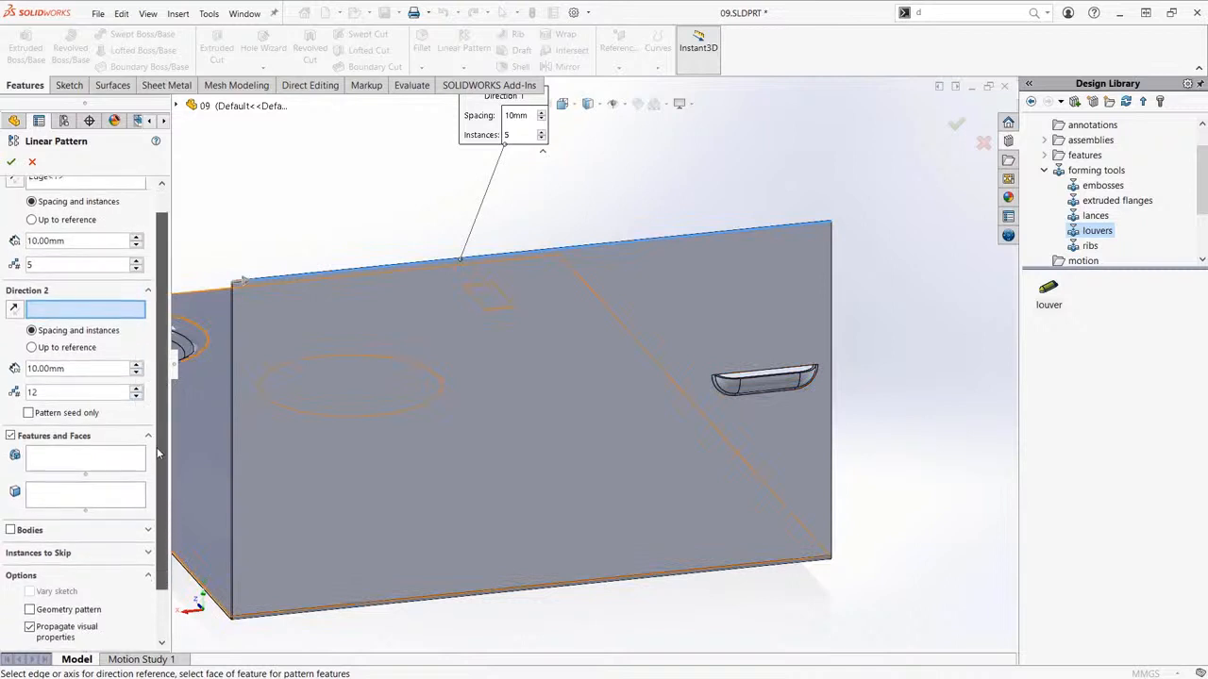
click(77, 456)
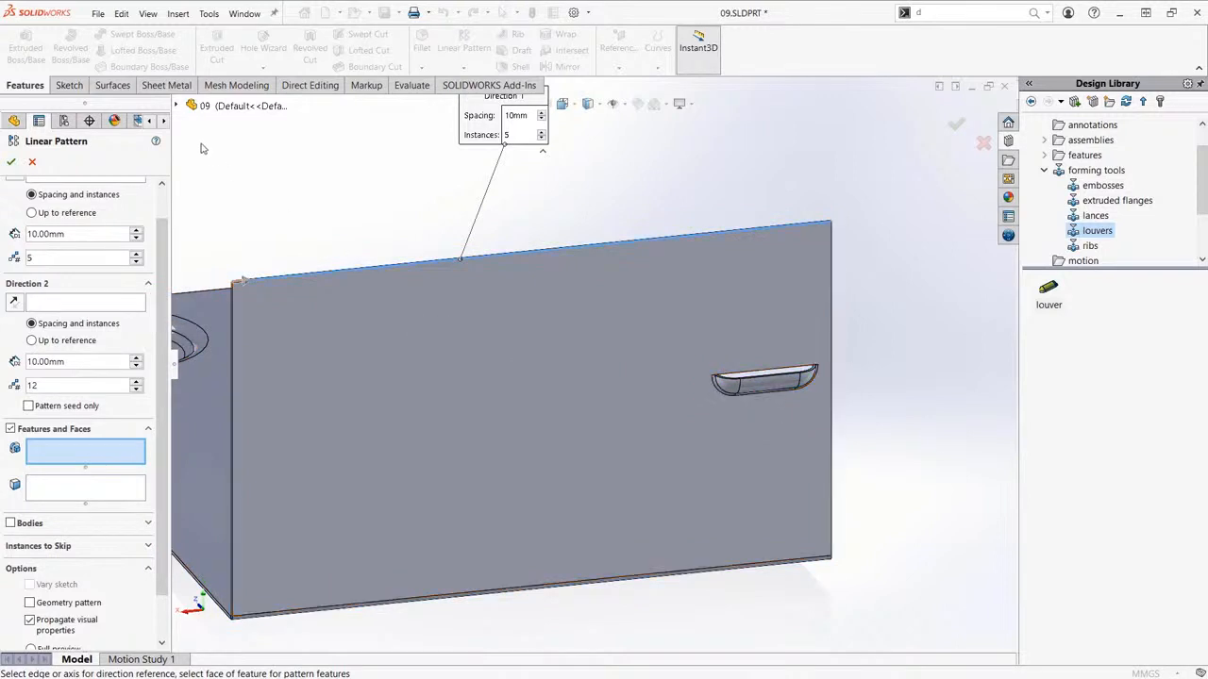
click(177, 107)
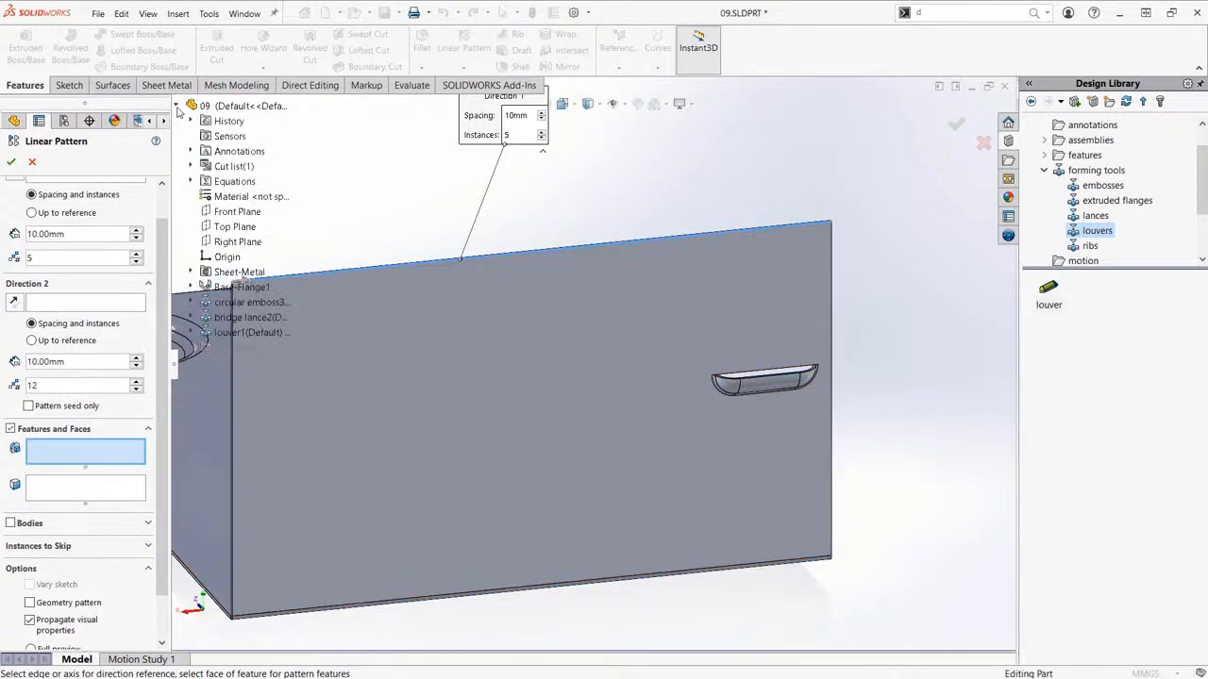
click(227, 333)
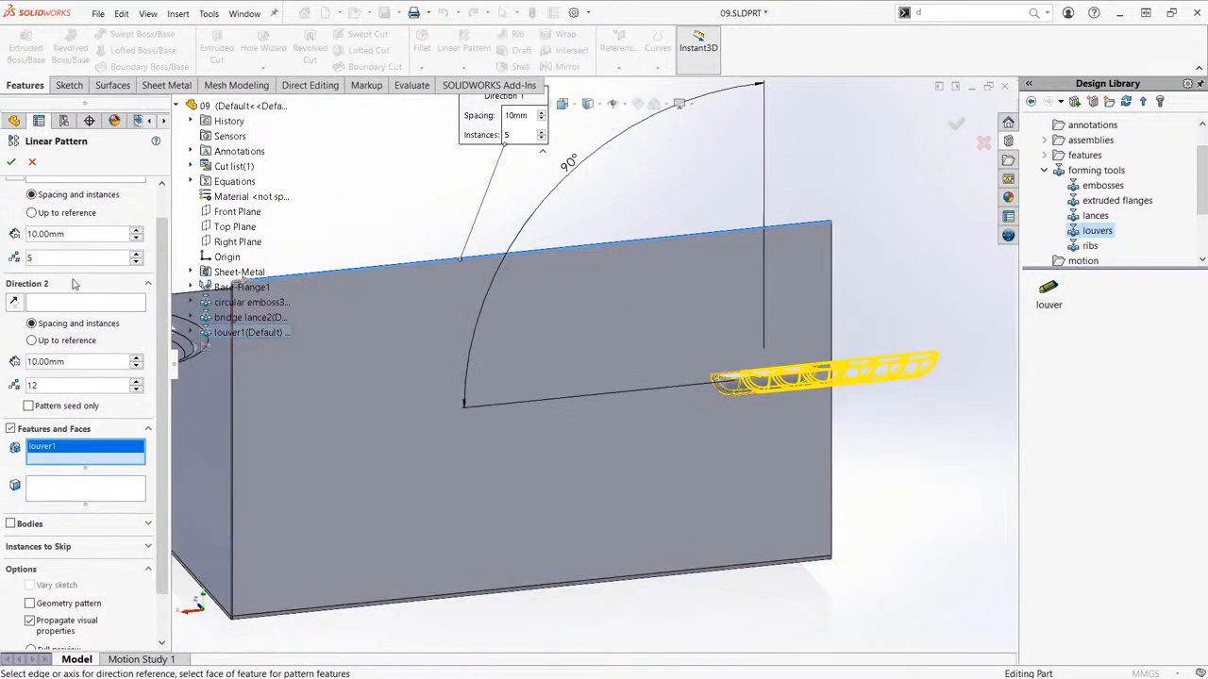
Reverse the louver pattern's first direction and set it to 4 instances spaced 50 mm apart.
scroll(66, 231, up, 2)
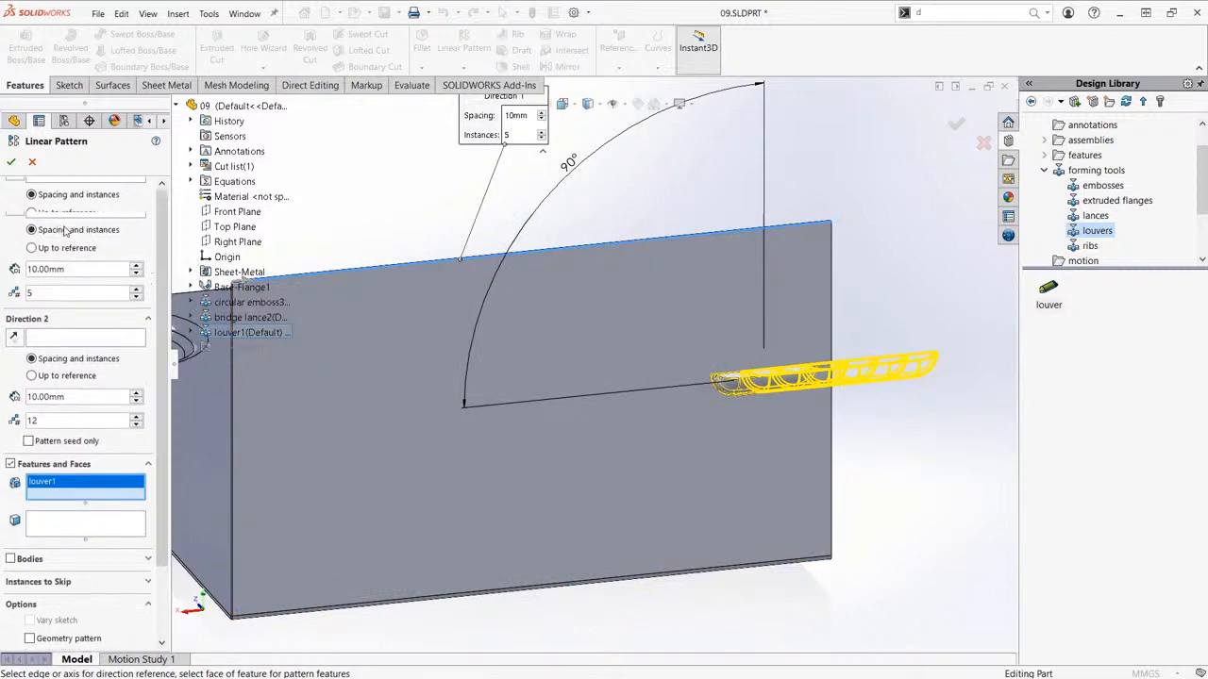
click(13, 205)
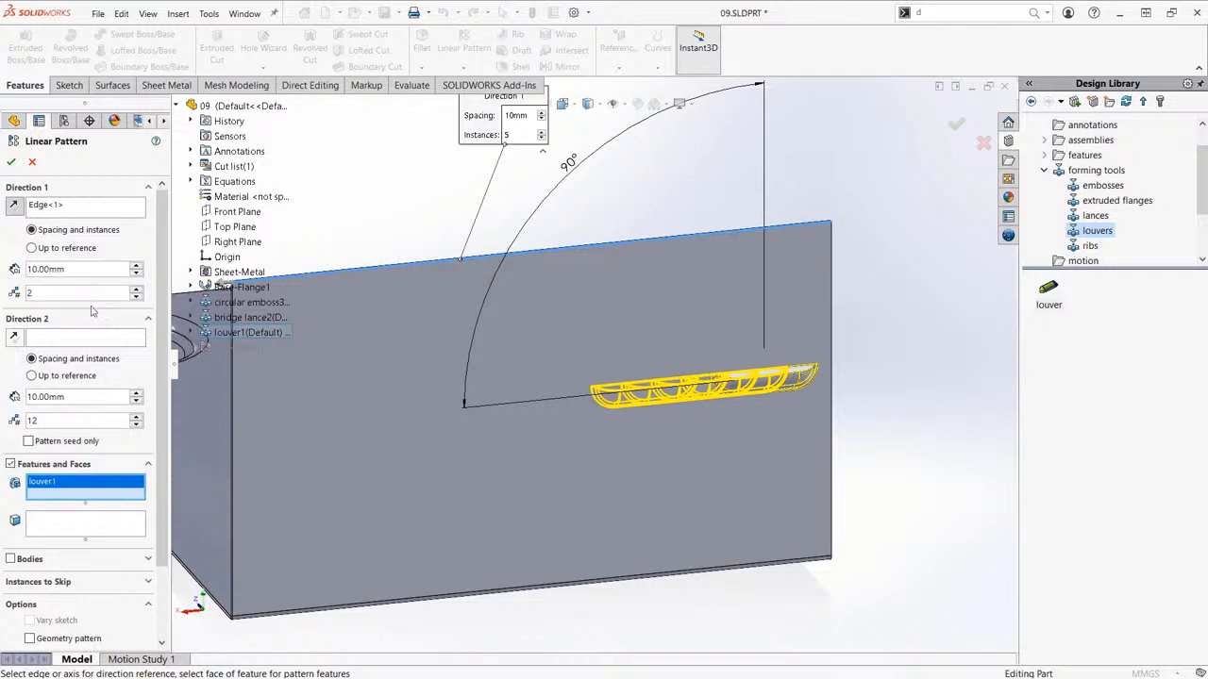
click(88, 275)
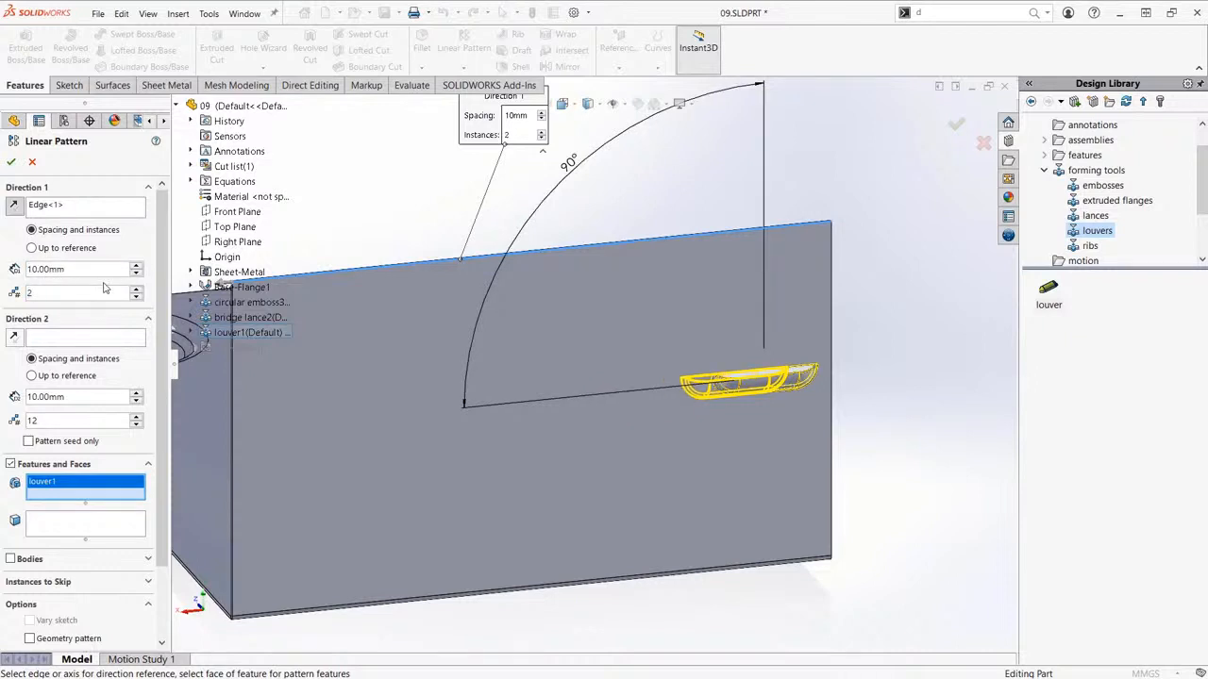
double_click(44, 269)
text(50)
key(Return)
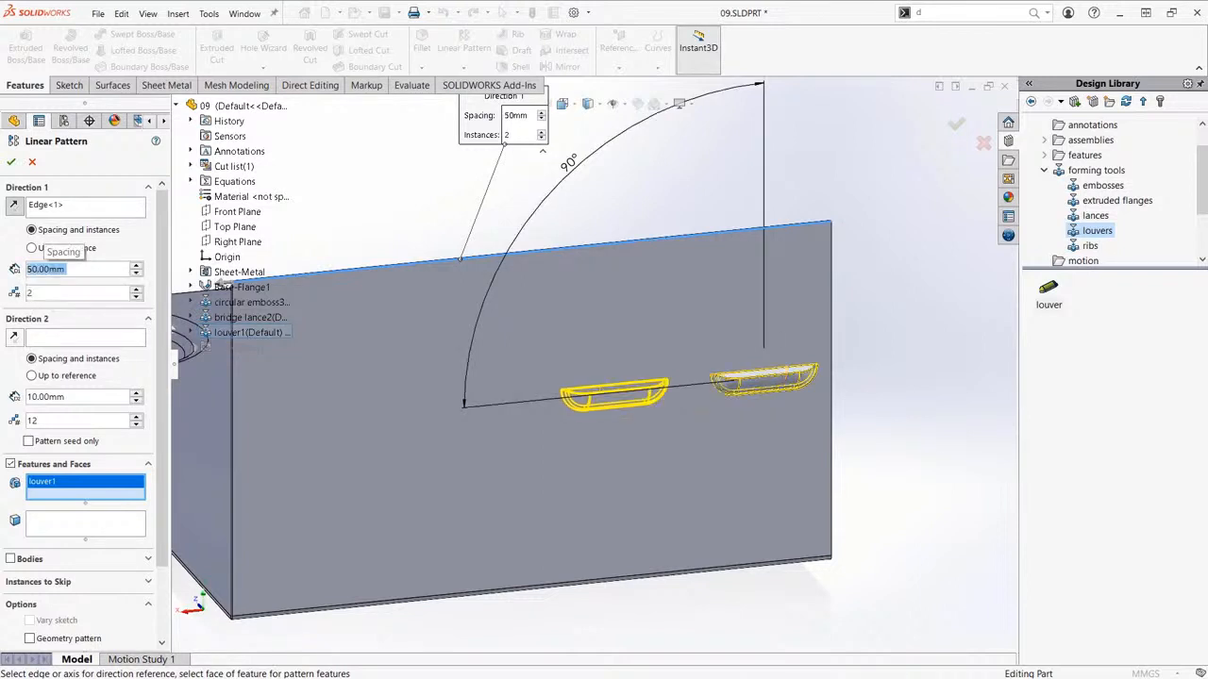
key(Tab)
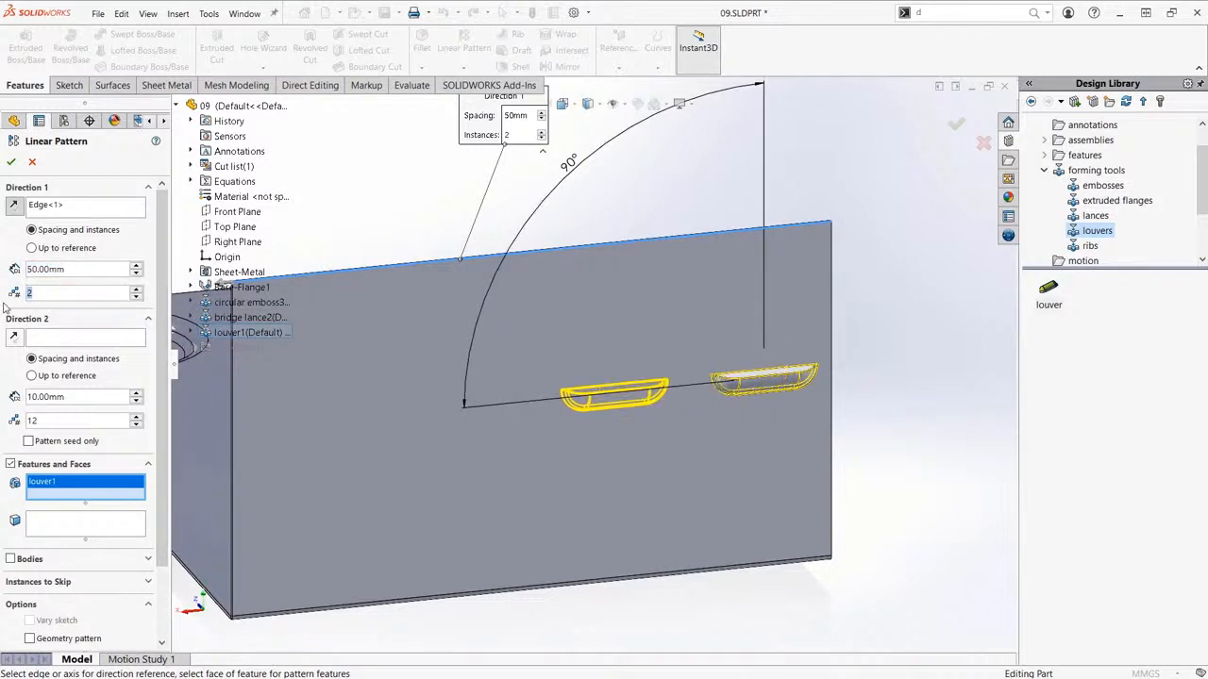
middle_drag(338, 301, 904, 199)
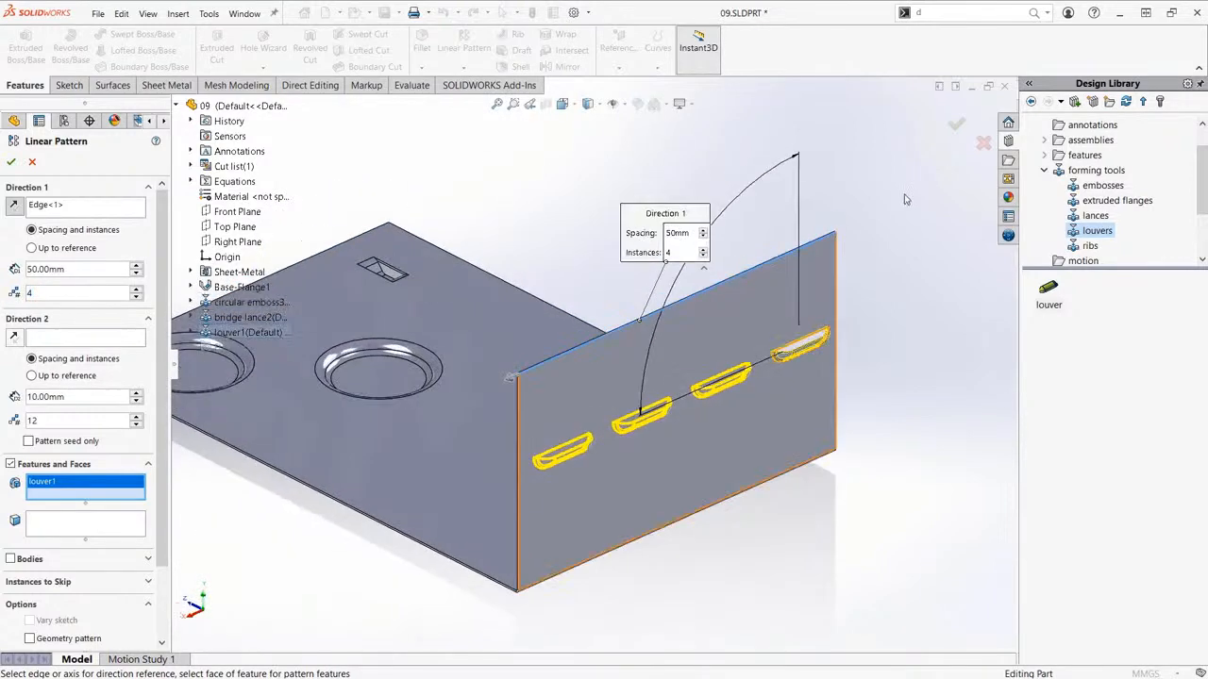
Complete the linear pattern of the louver along the upright flange.
click(956, 127)
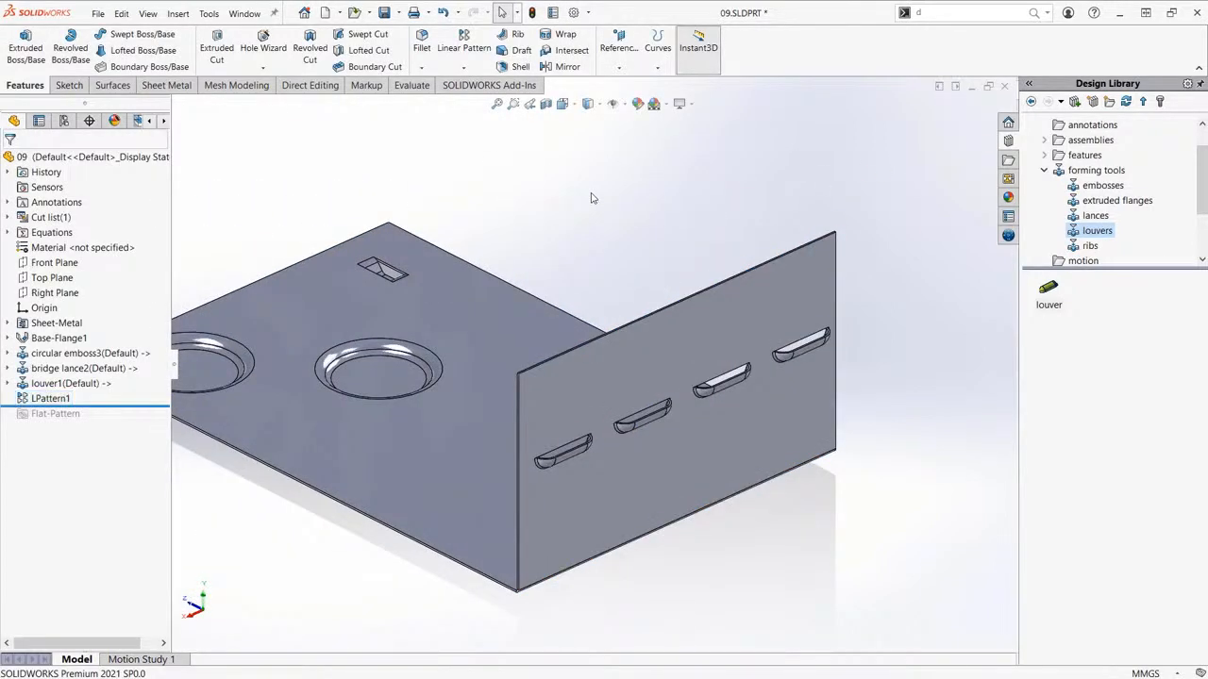
key(ctrl+7)
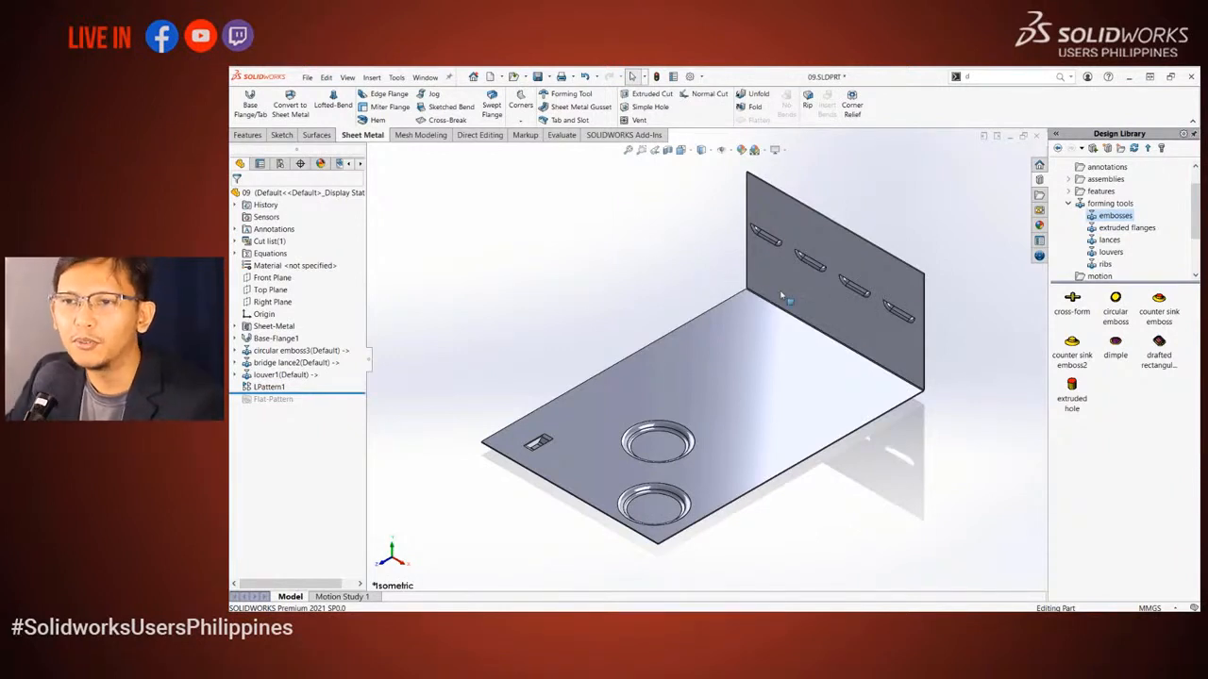
Examine the bend between the base and the upright flange, along with the formed features on the finished sheet metal part.
scroll(781, 296, down, 1)
scroll(744, 353, down, 1)
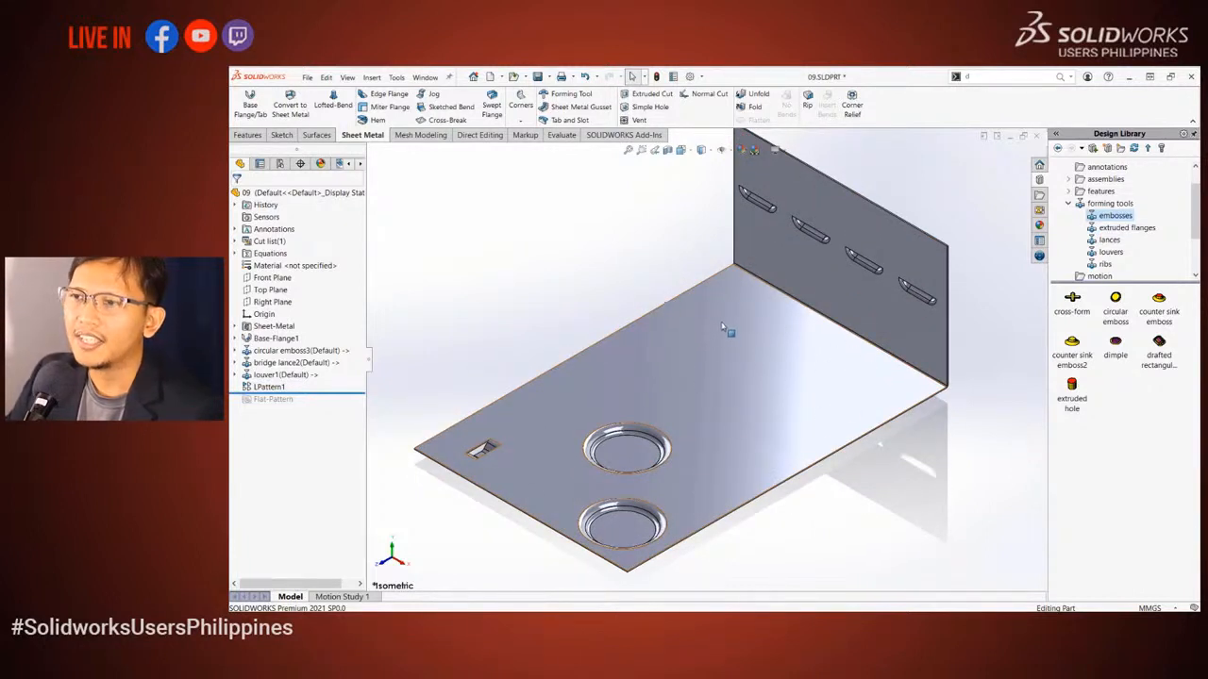
scroll(727, 329, down, 2)
scroll(727, 328, up, 2)
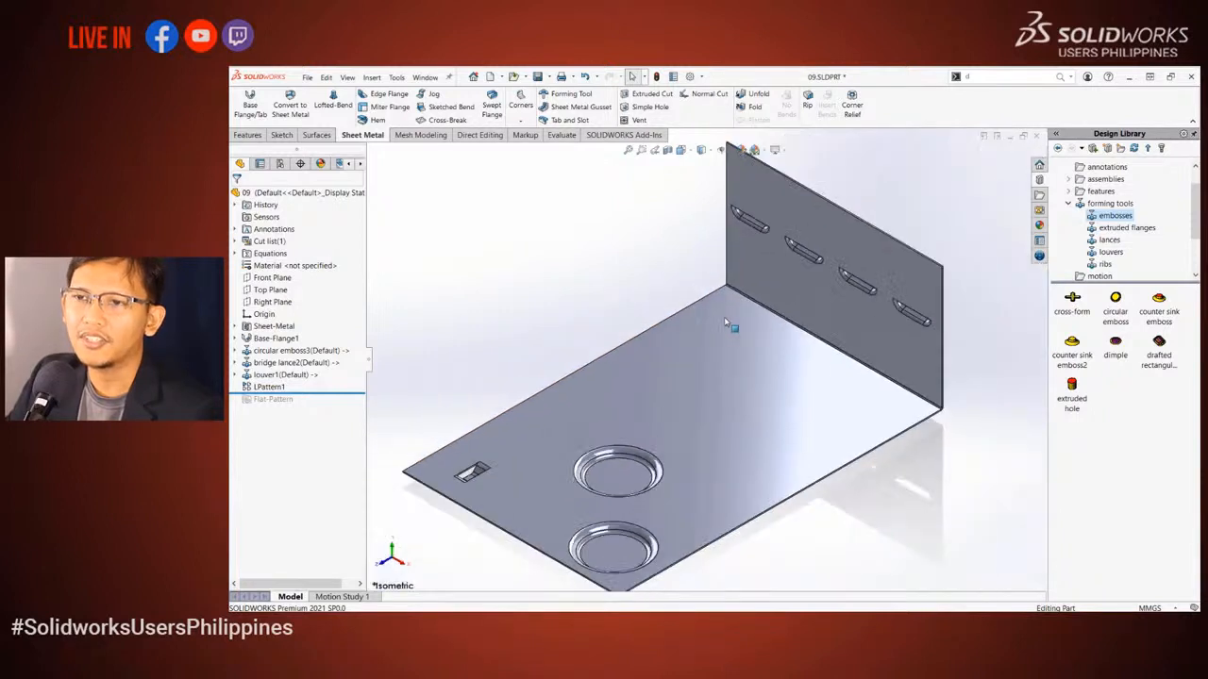
click(780, 303)
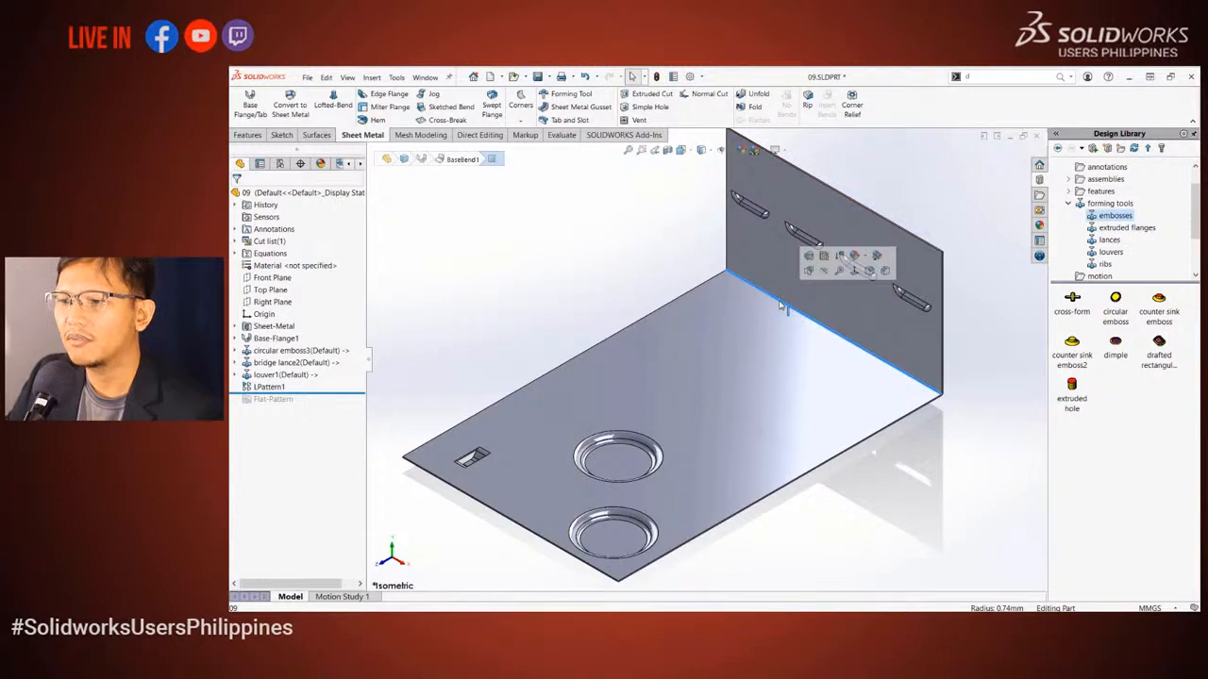
scroll(779, 303, down, 1)
click(771, 304)
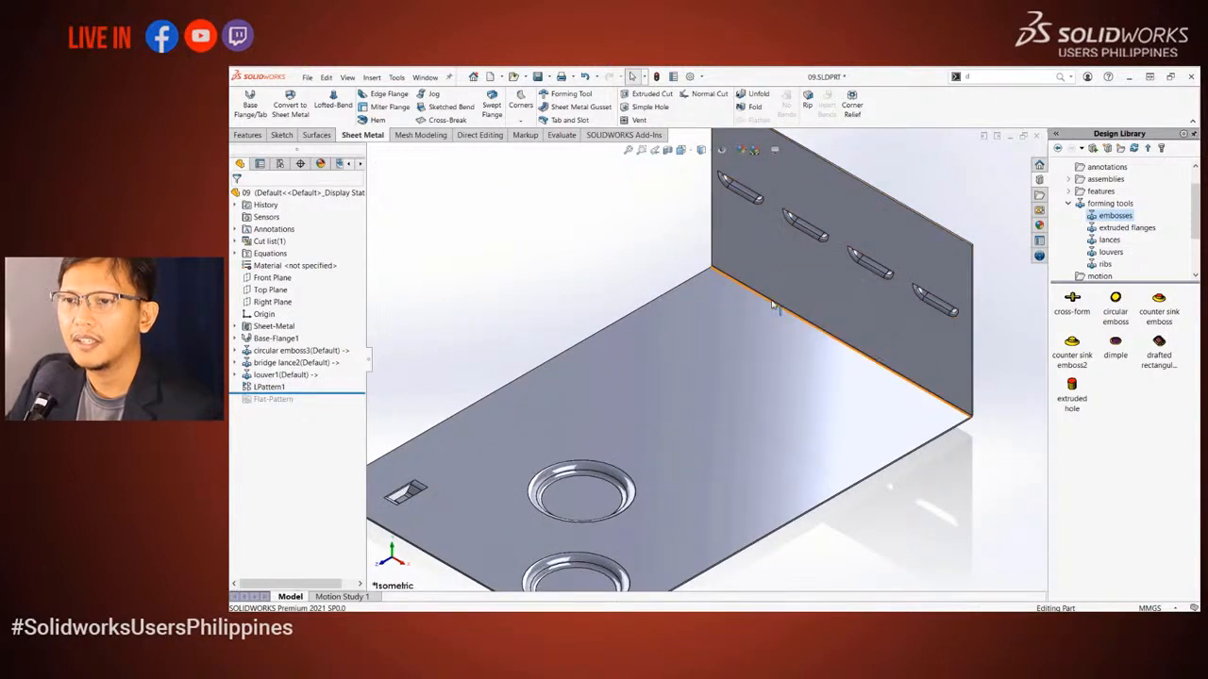
click(542, 252)
scroll(541, 252, up, 2)
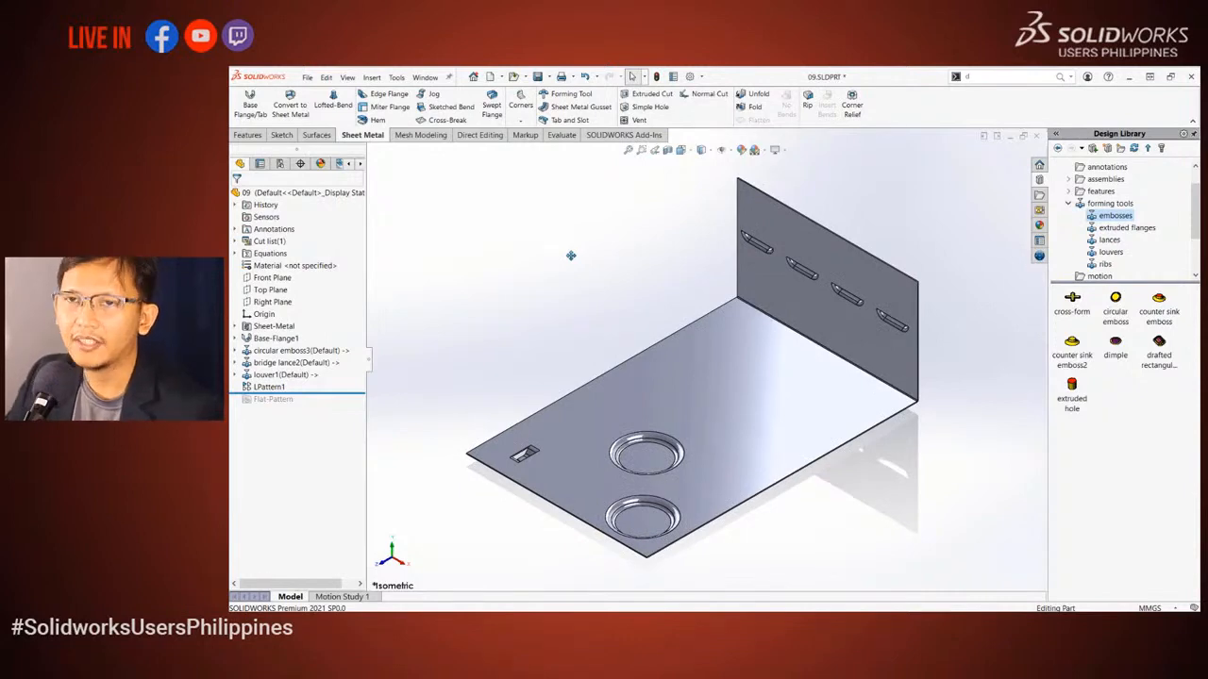
Create a new part document and save it as "10 label-emboss" in the ForLivestream folder.
key(ctrl+n)
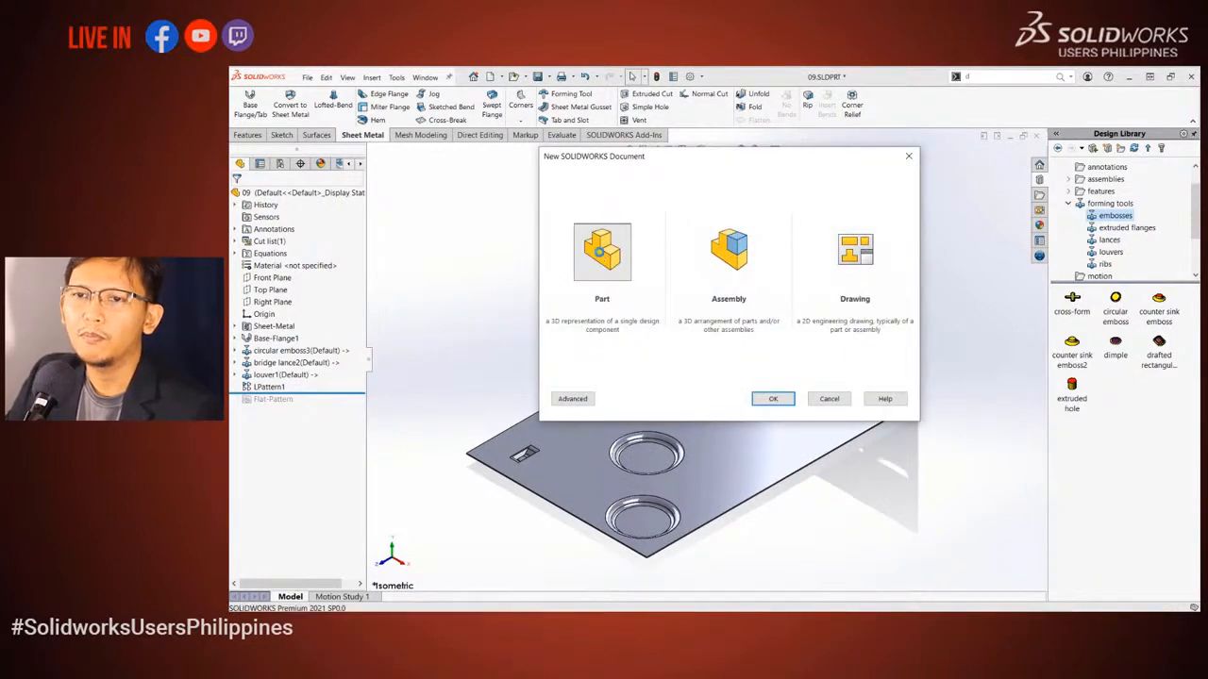
double_click(601, 251)
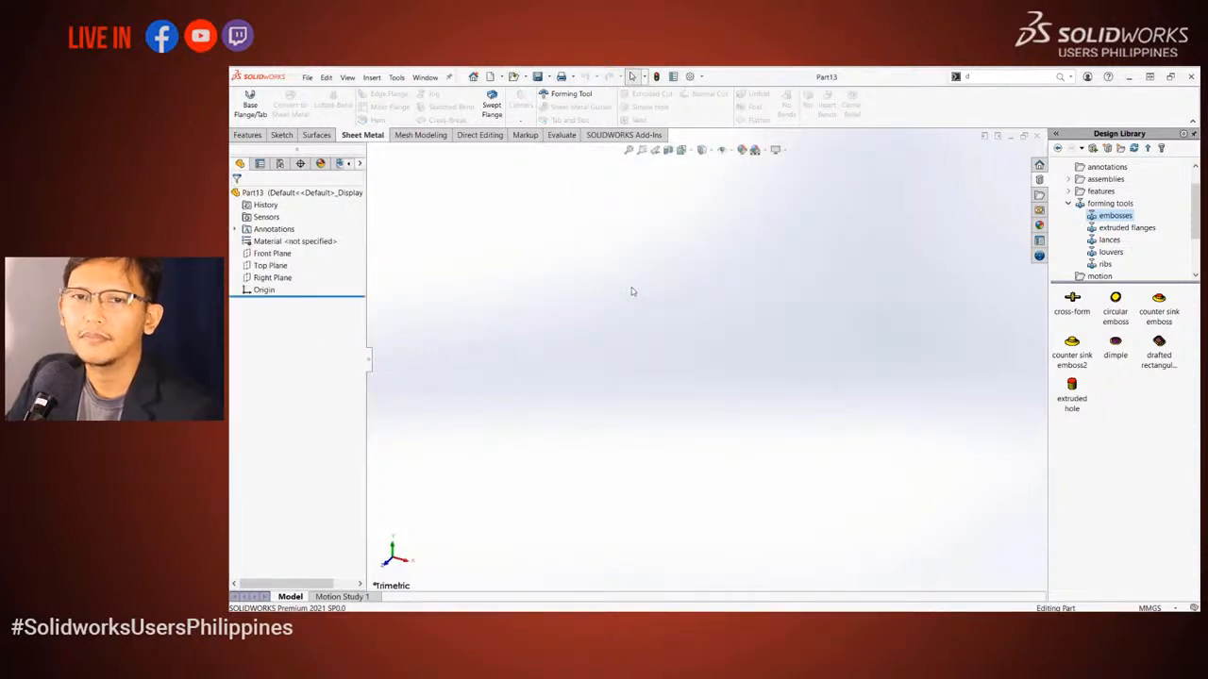
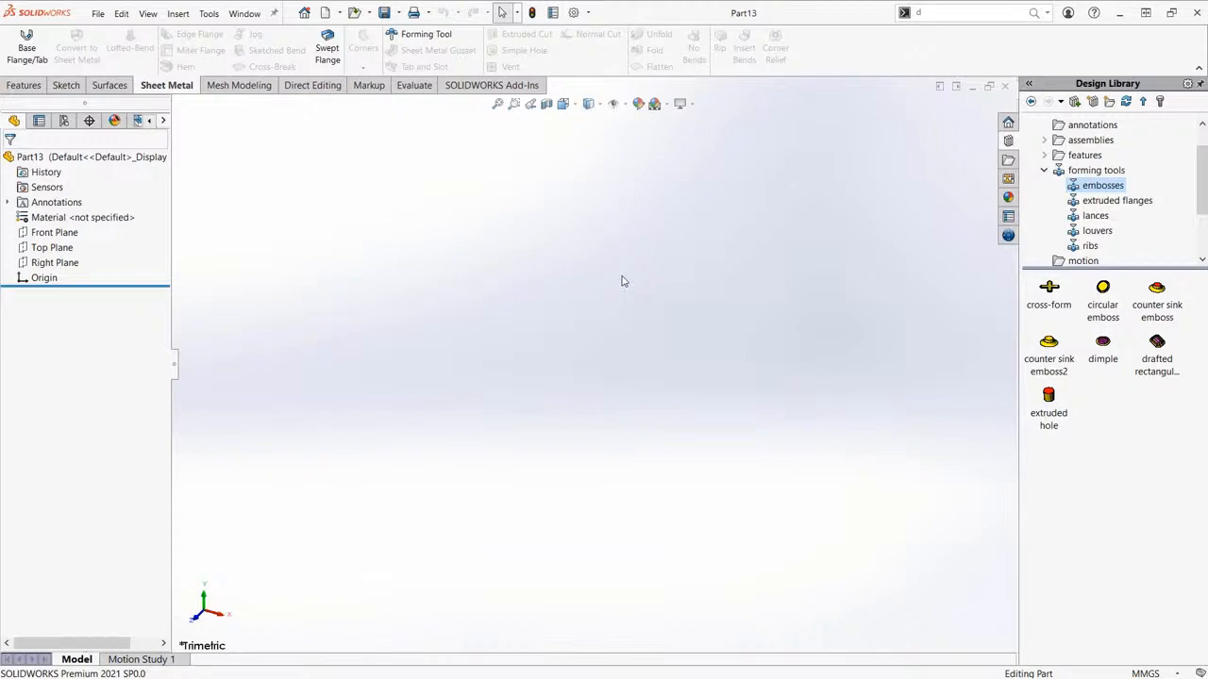
key(ctrl+s)
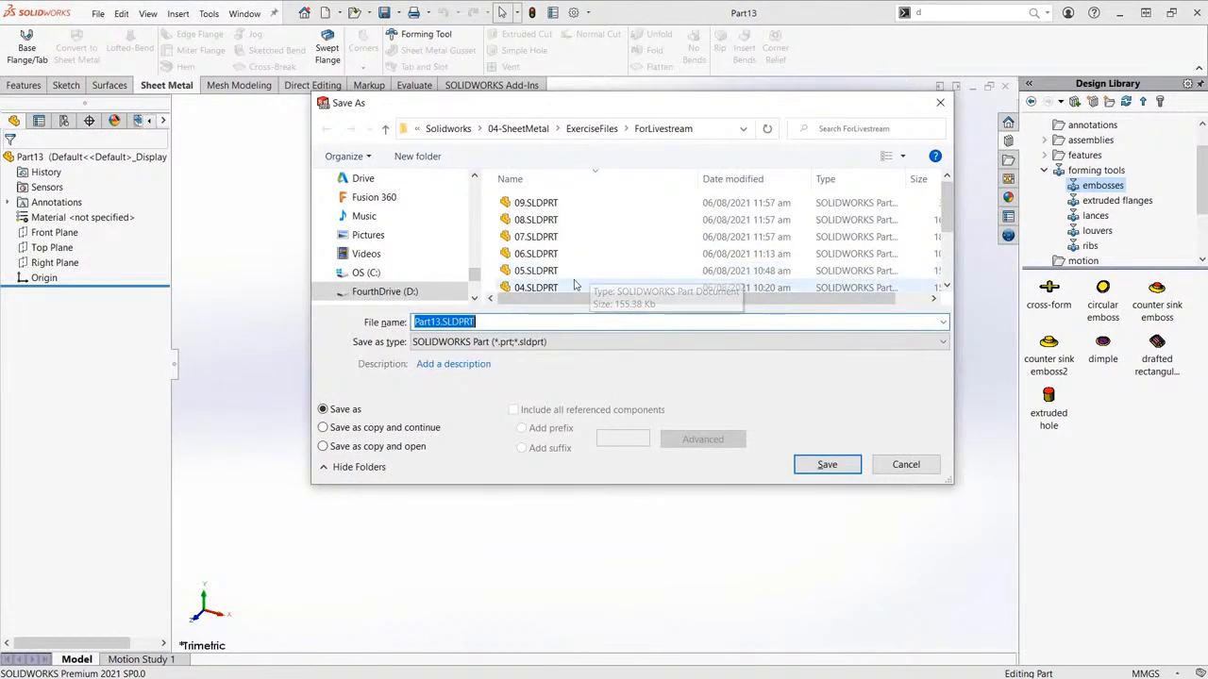
text(10)
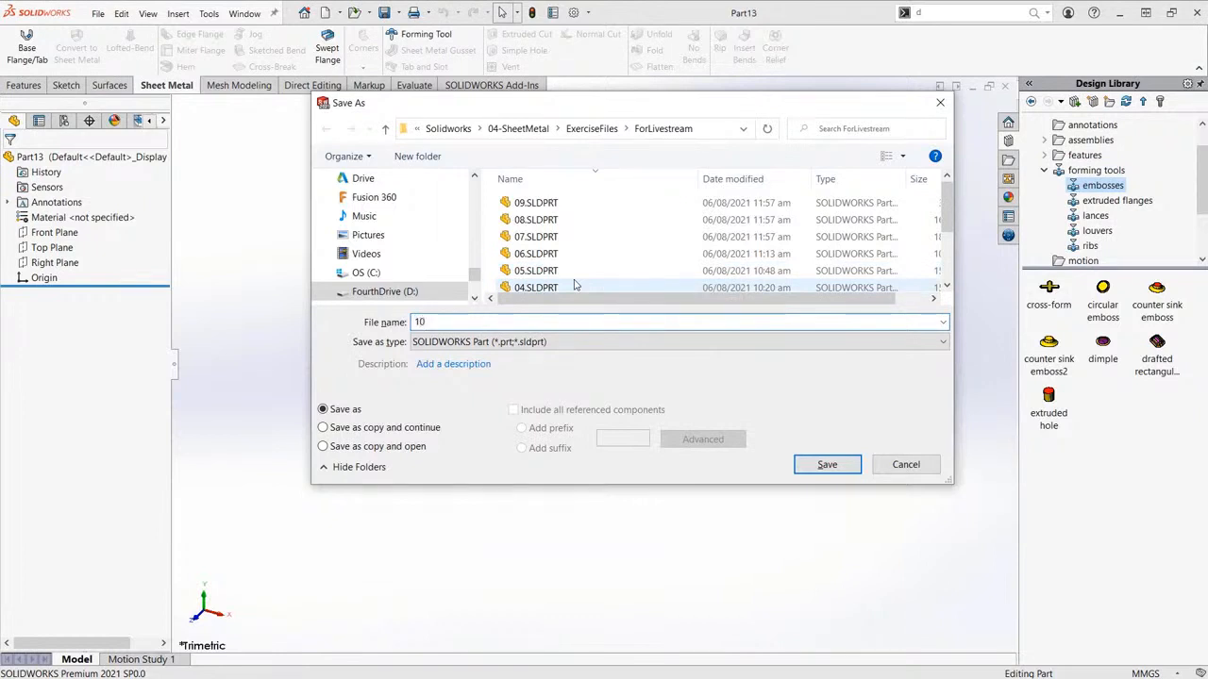
text( label-emboss)
key(Return)
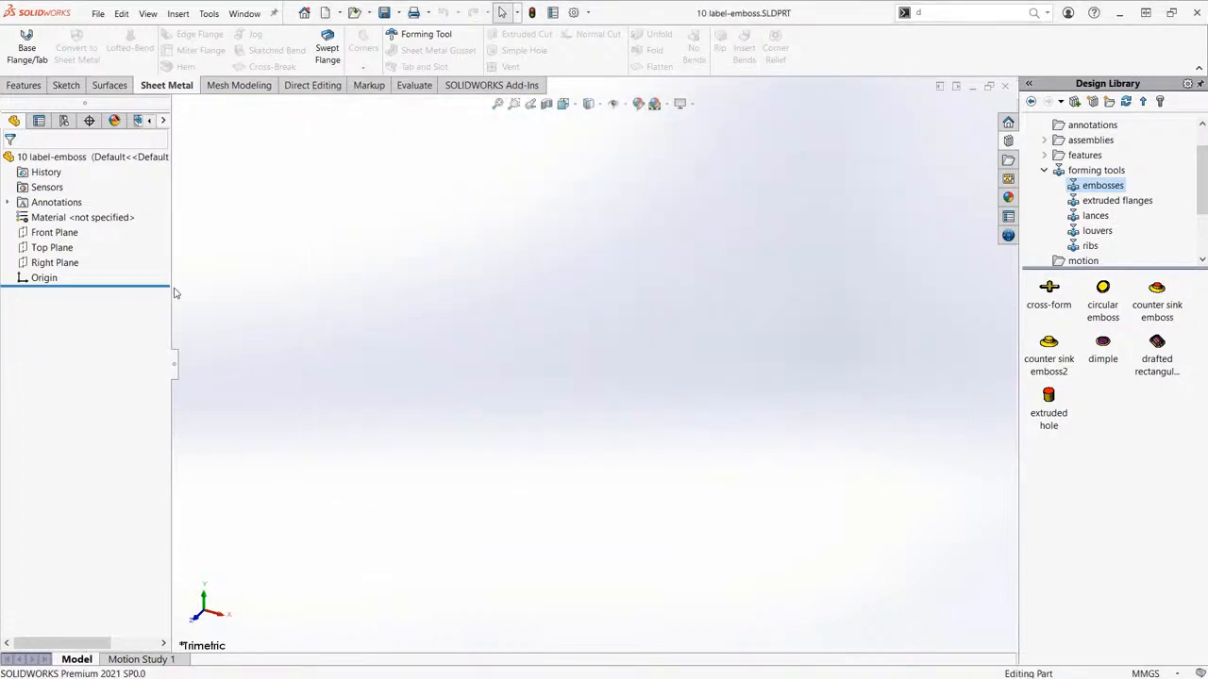
Sketch a center rectangle about 151 mm by 87 mm on the Top Plane, centered on the origin.
click(52, 248)
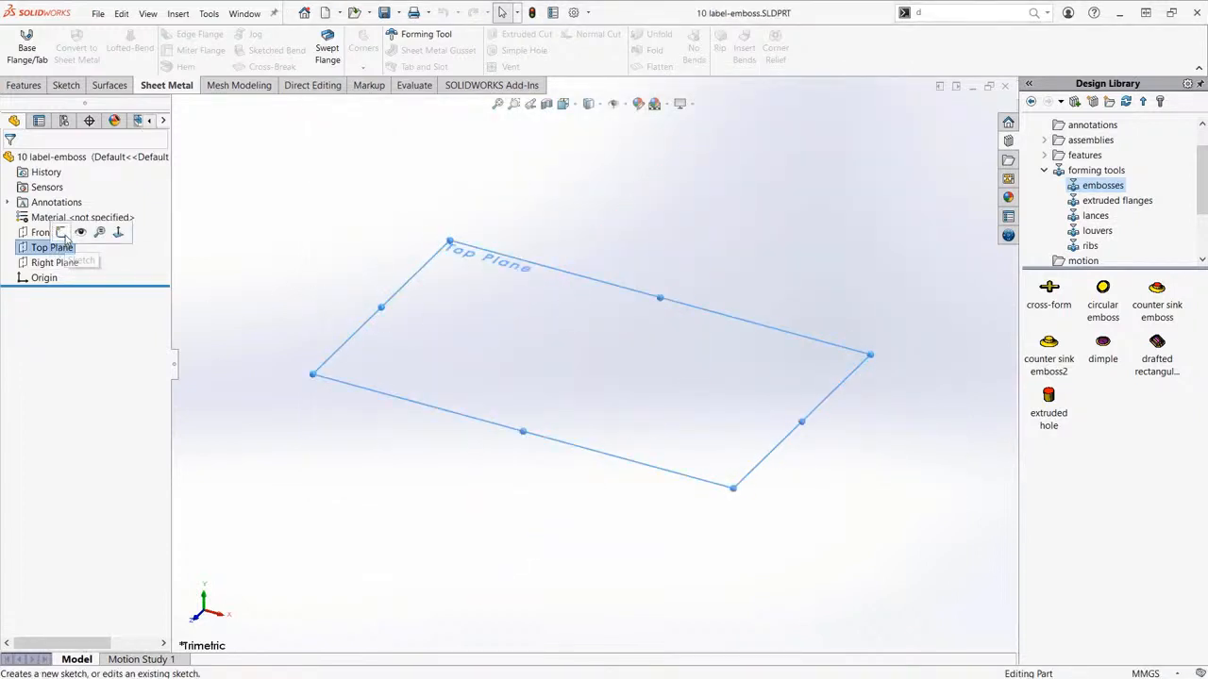
click(66, 236)
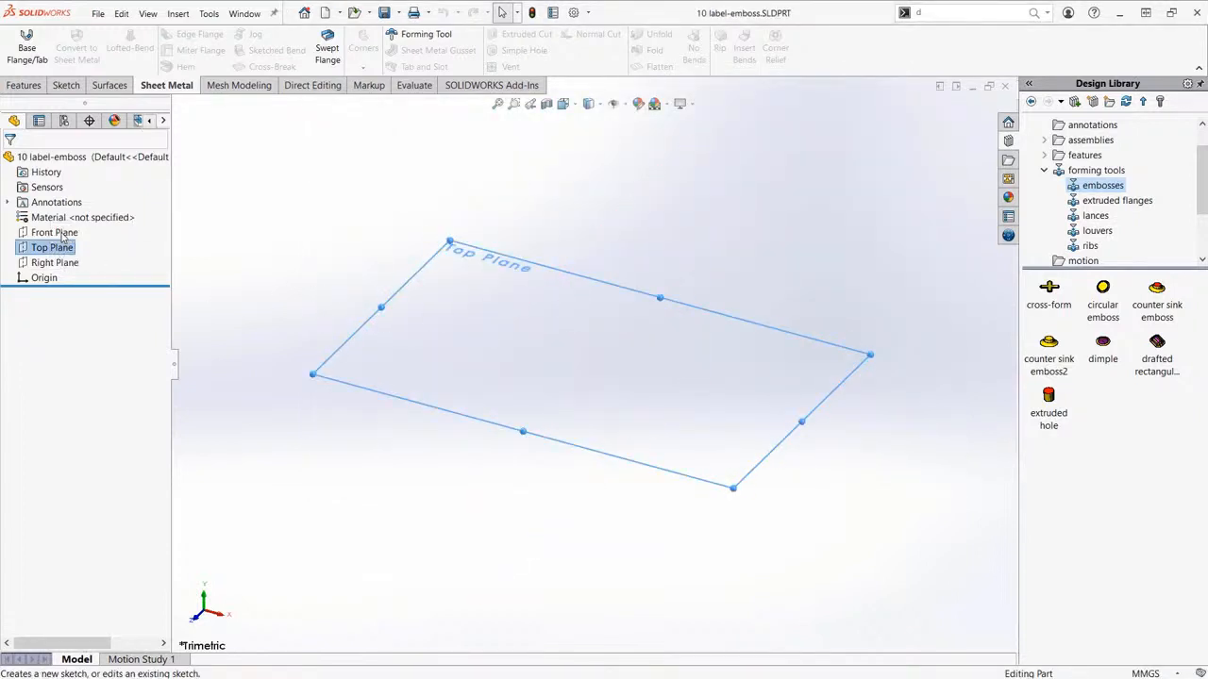
click(566, 198)
key(s)
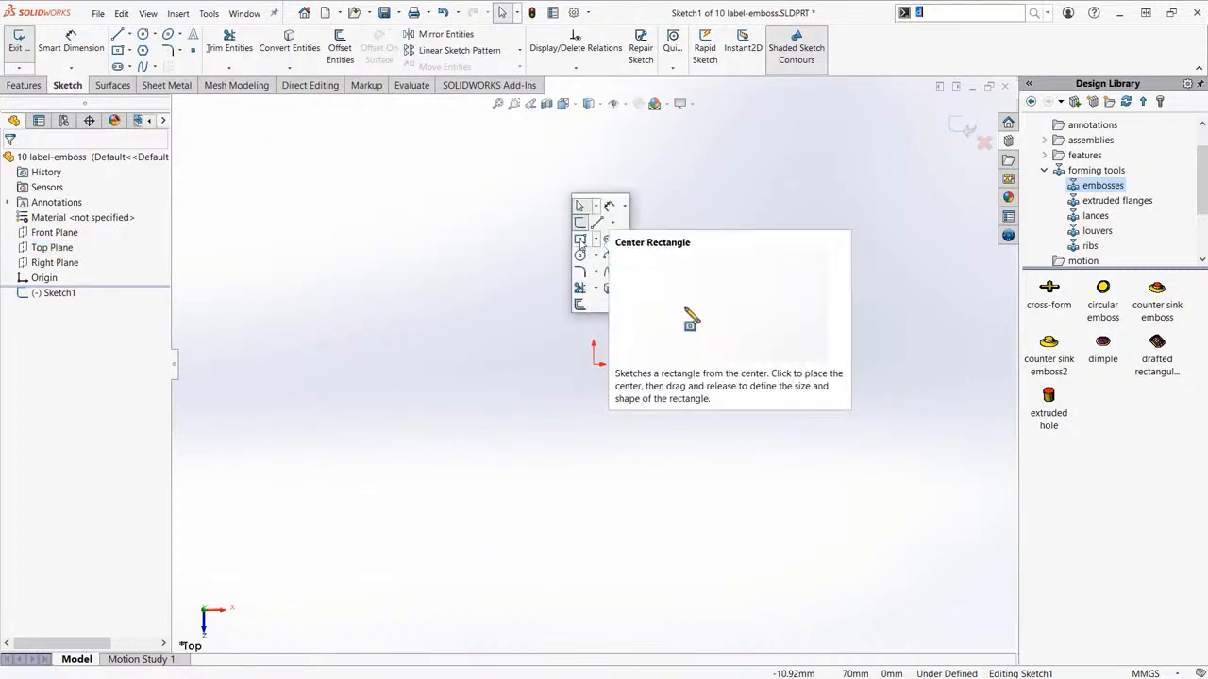
click(581, 244)
click(594, 363)
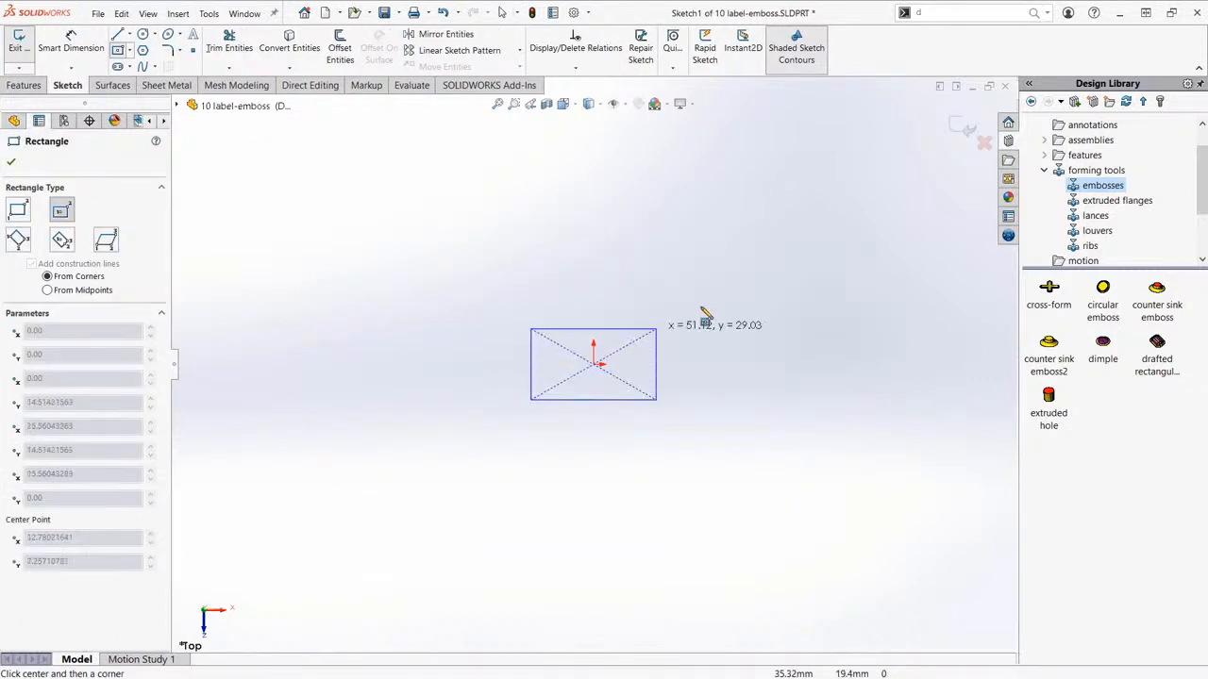
click(779, 258)
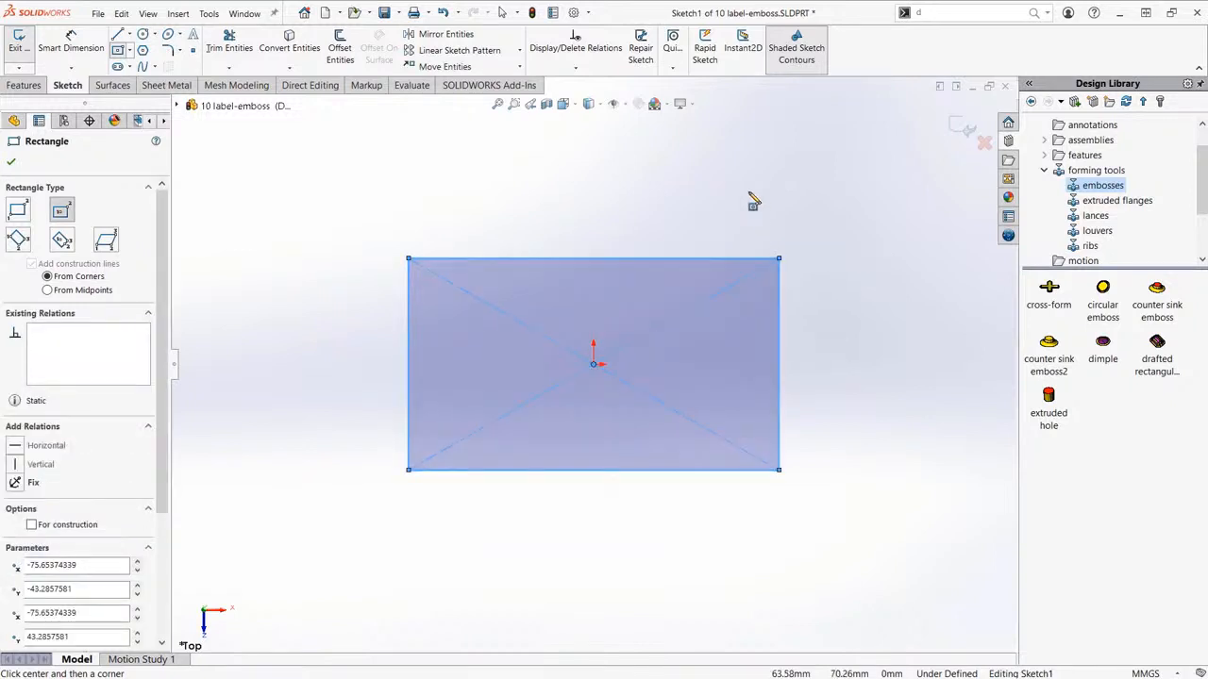
Dimension the rectangle's horizontal side to 100 mm.
key(s)
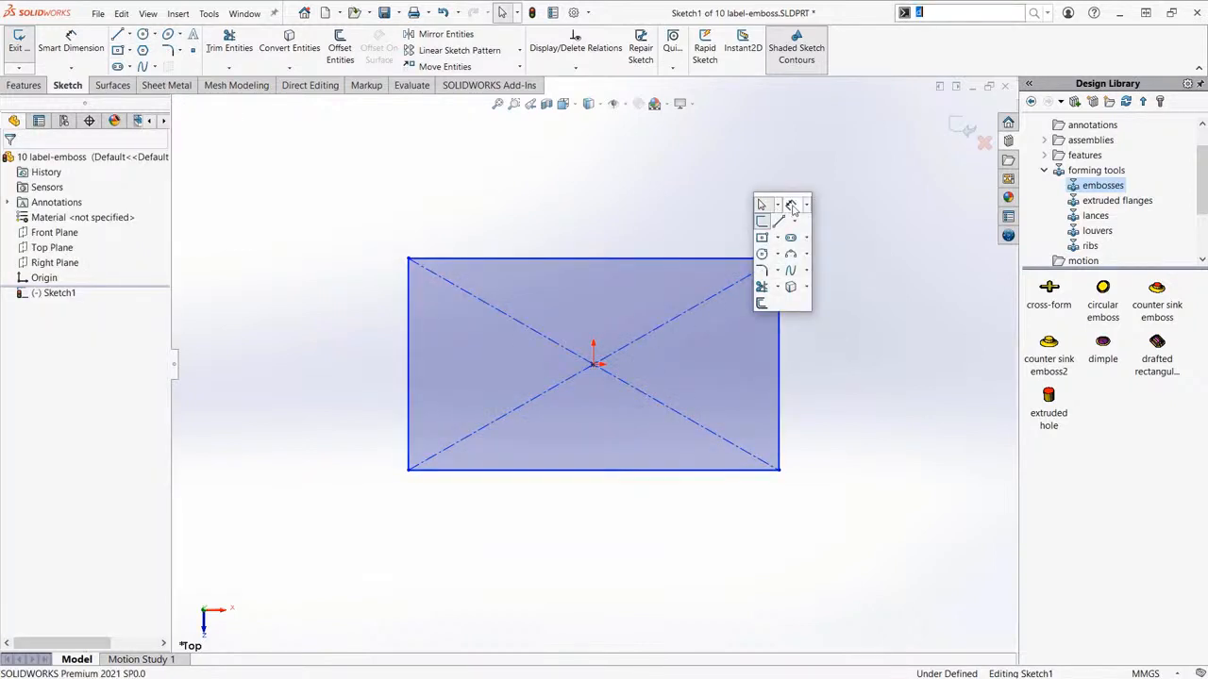
click(790, 207)
click(638, 260)
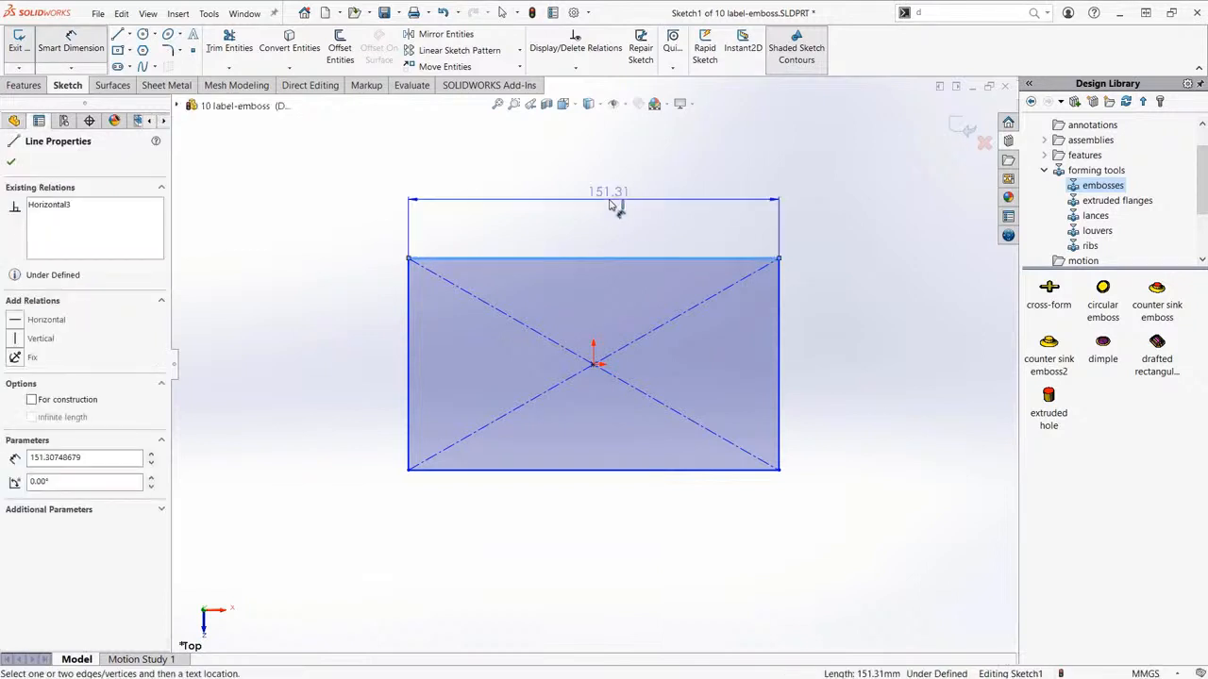
click(608, 204)
text(100)
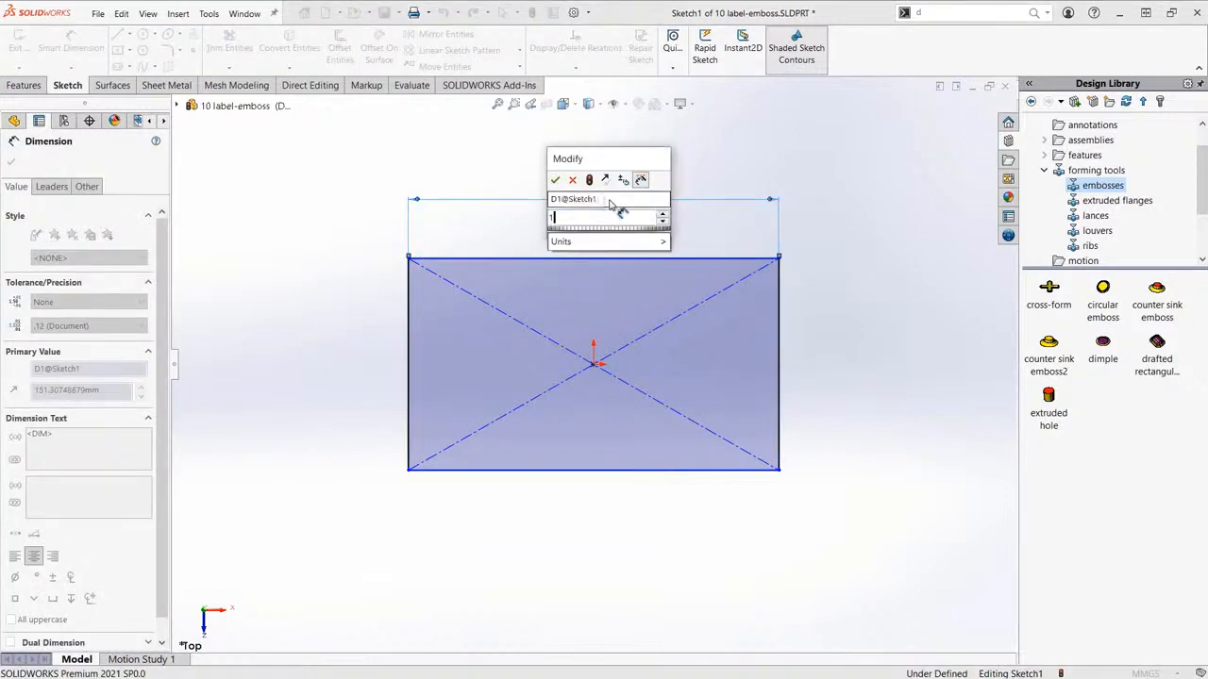
key(Return)
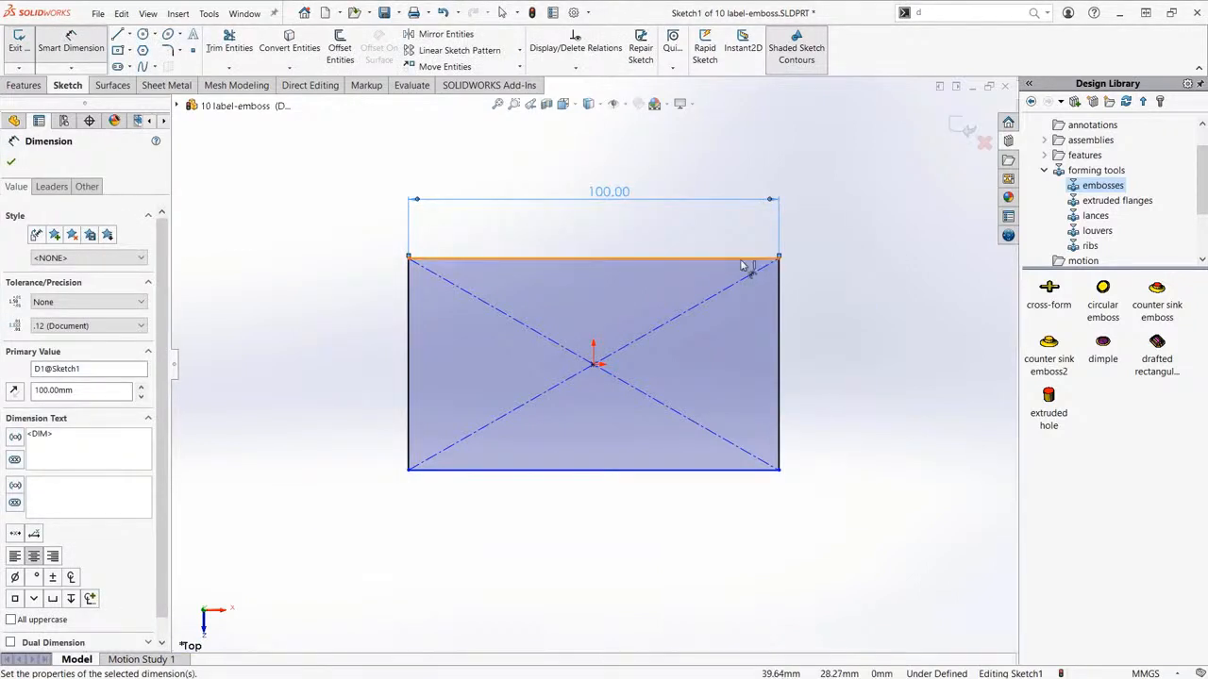
Dimension the distance between the rectangle's two horizontal sides to 50 mm and exit the sketch.
click(750, 258)
click(742, 471)
click(861, 382)
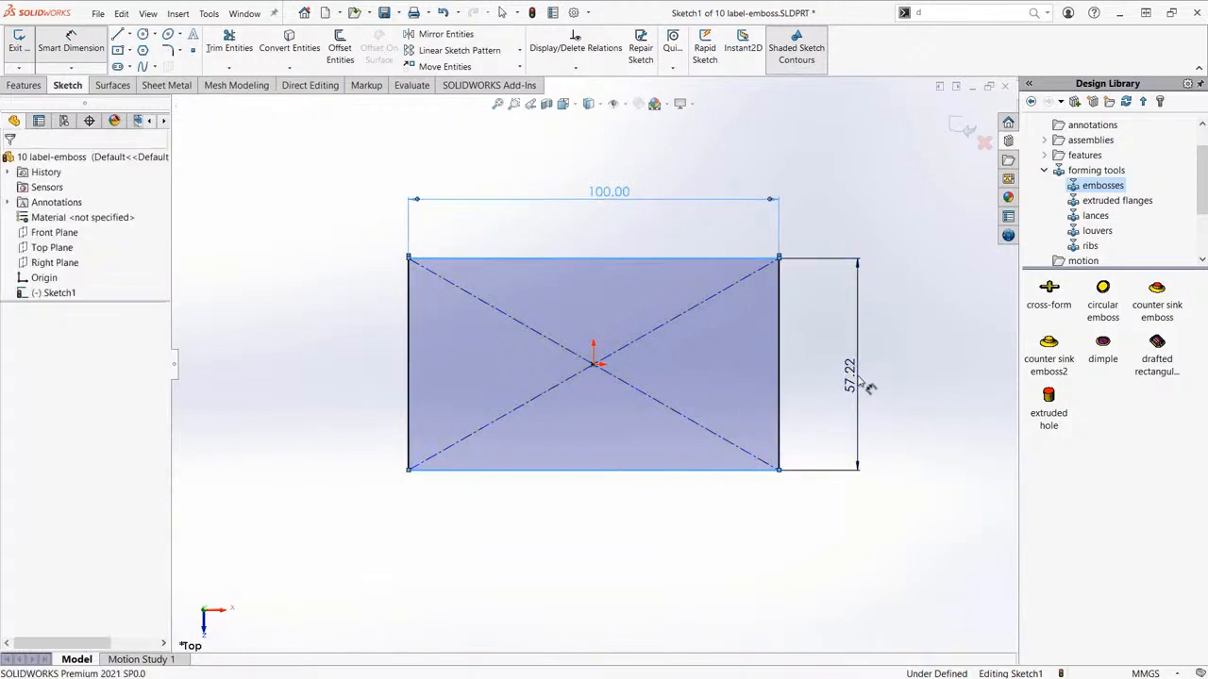
text(60)
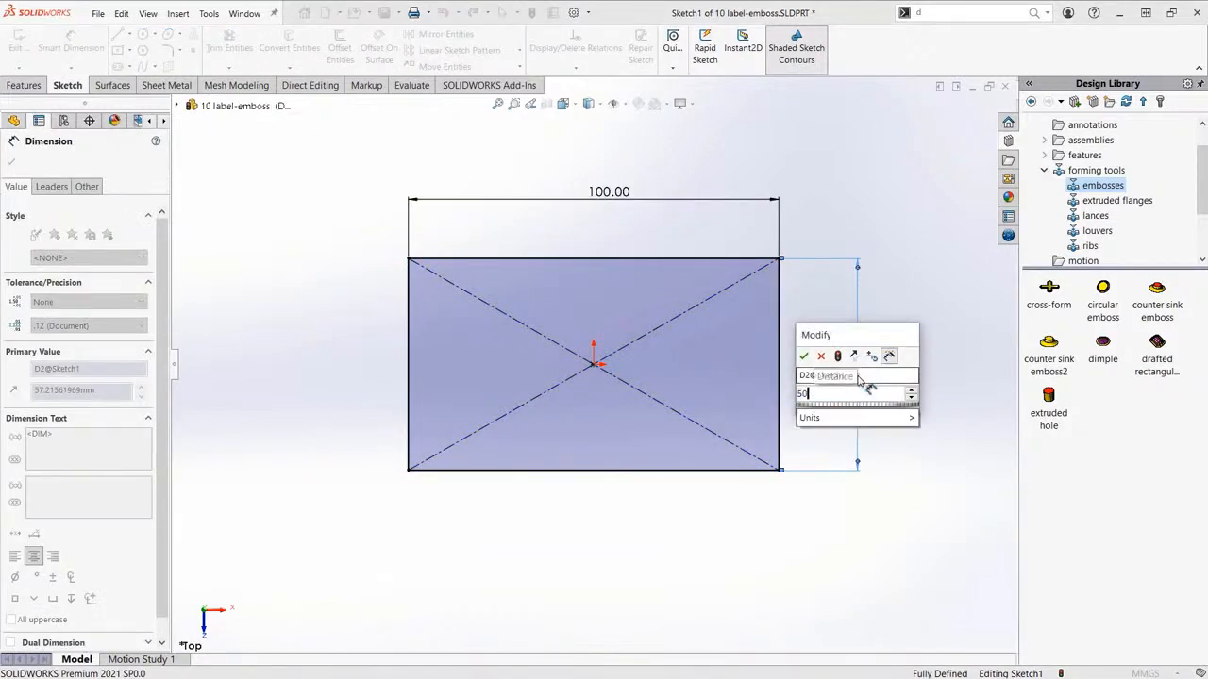
key(Return)
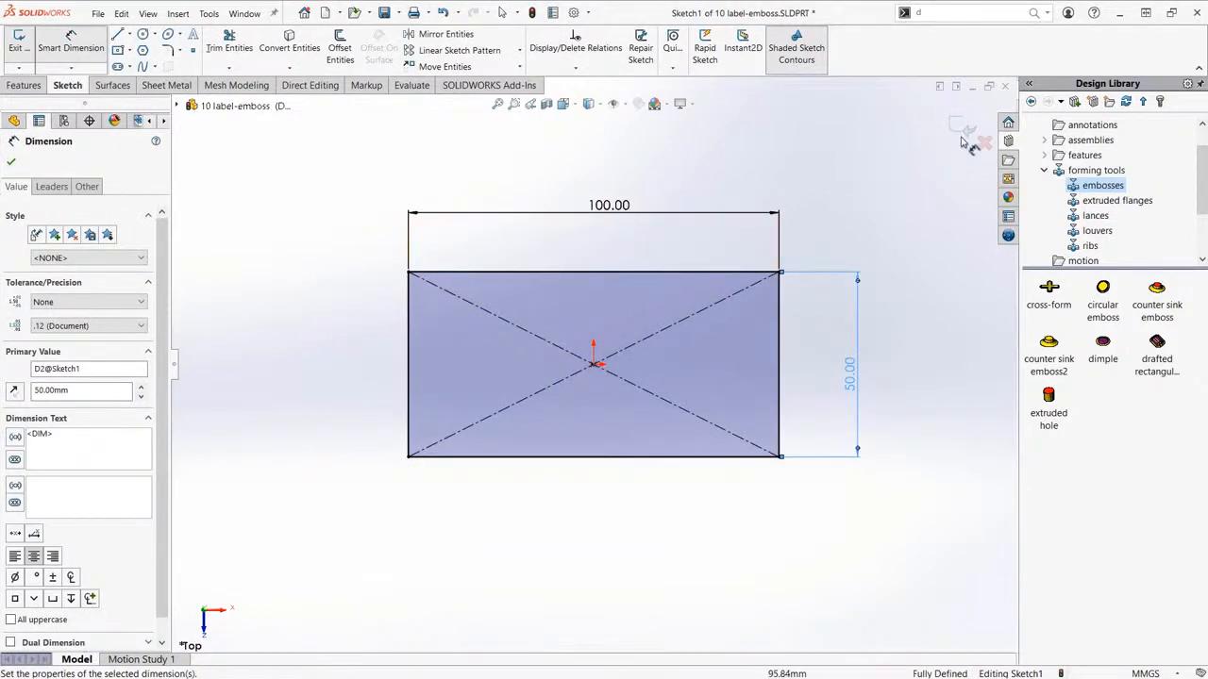
click(962, 132)
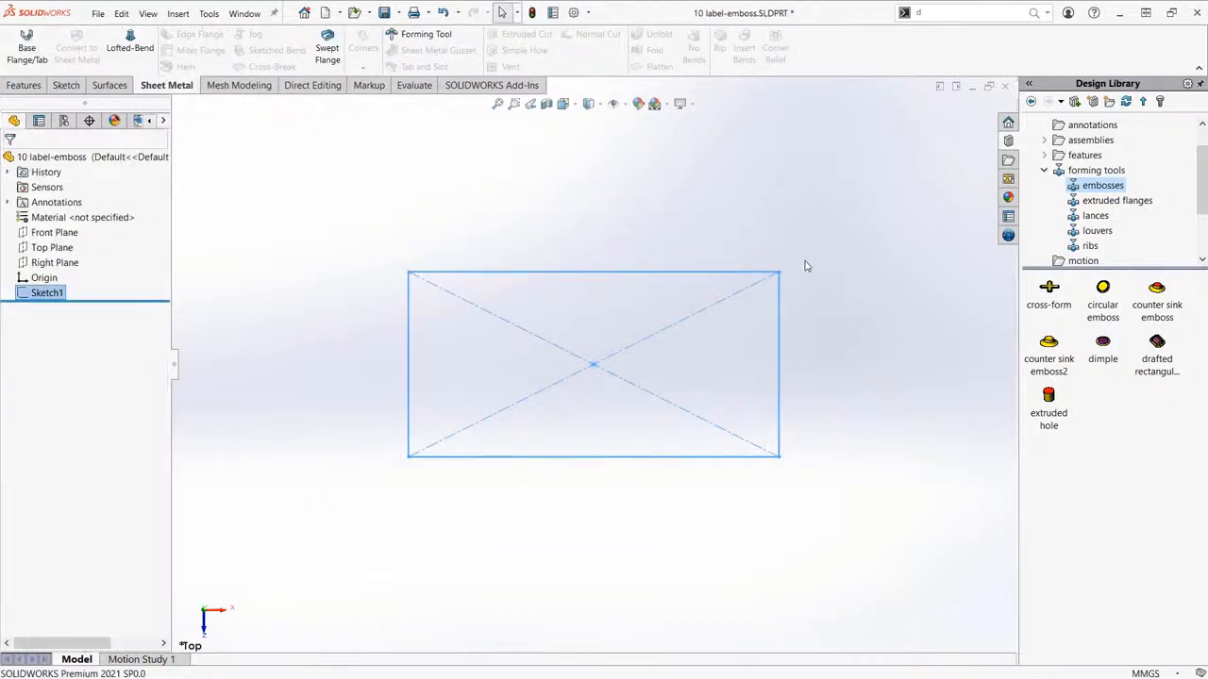
Extrude the rectangle sketch as a blind boss 1 mm deep.
click(805, 262)
key(ctrl+7)
key(s)
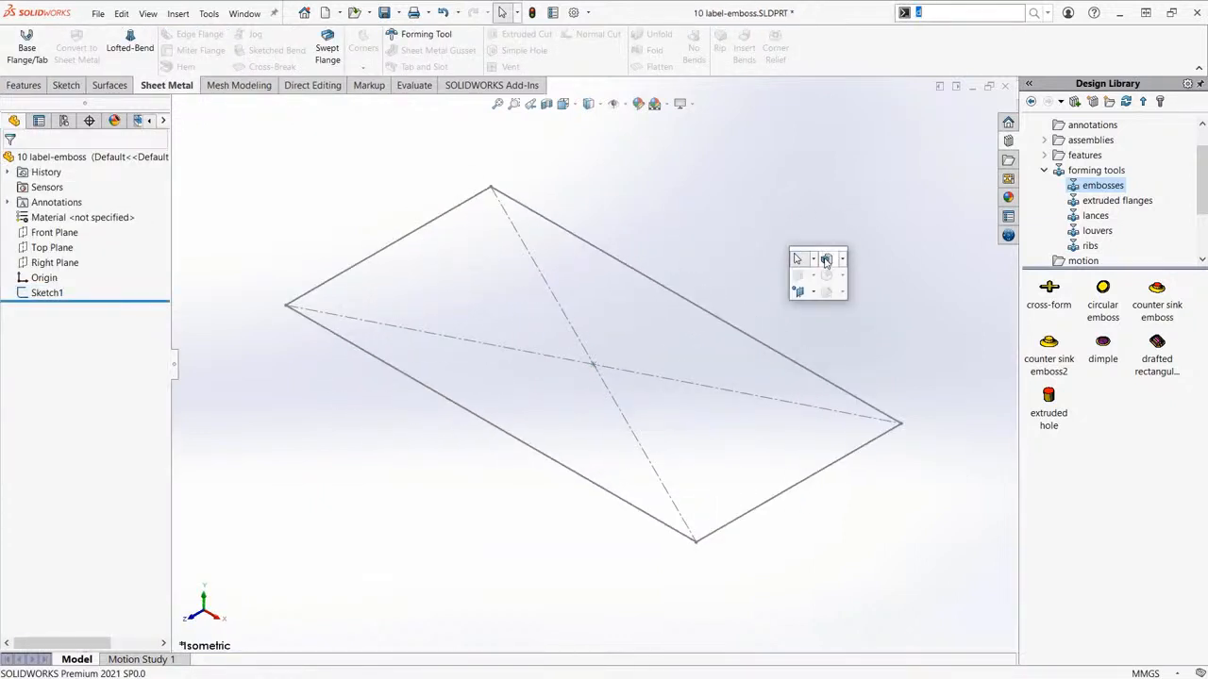
click(826, 259)
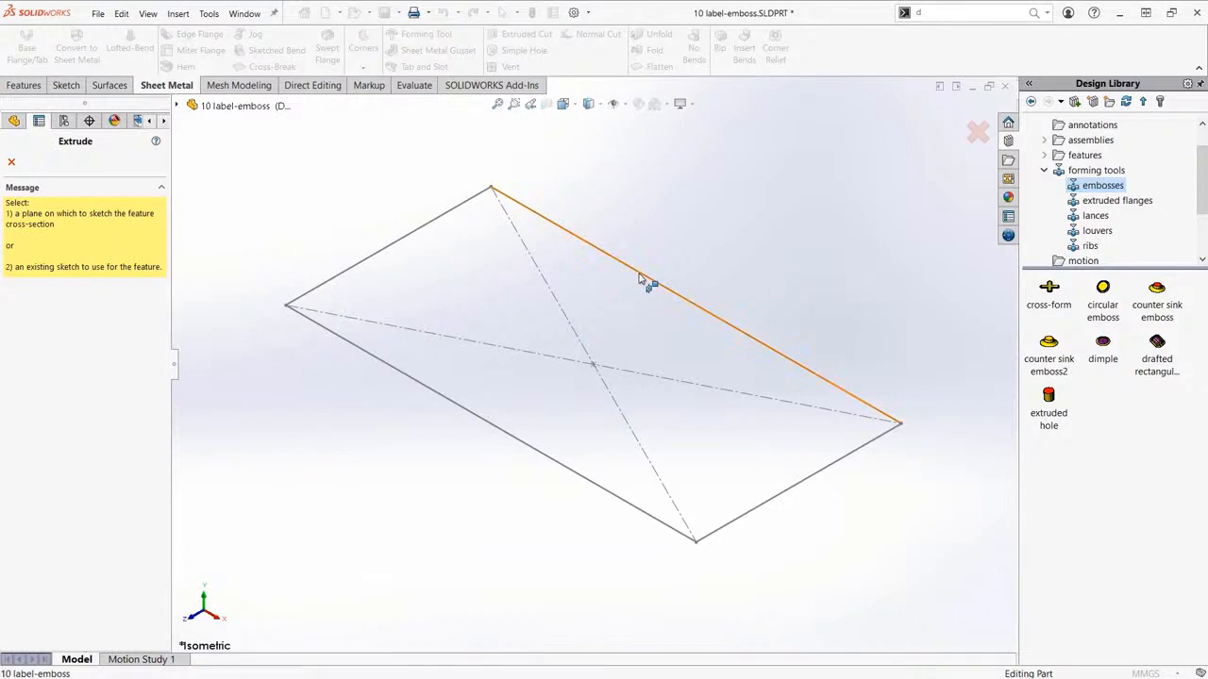
click(640, 277)
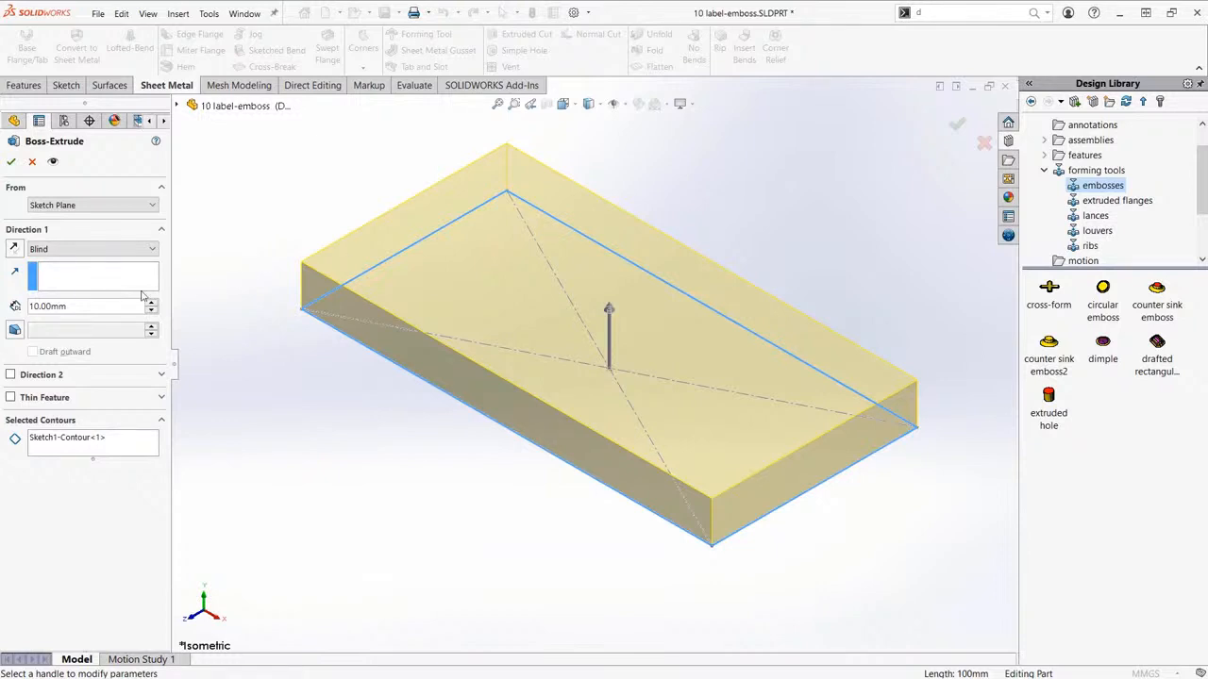
key(ctrl+a)
text(1)
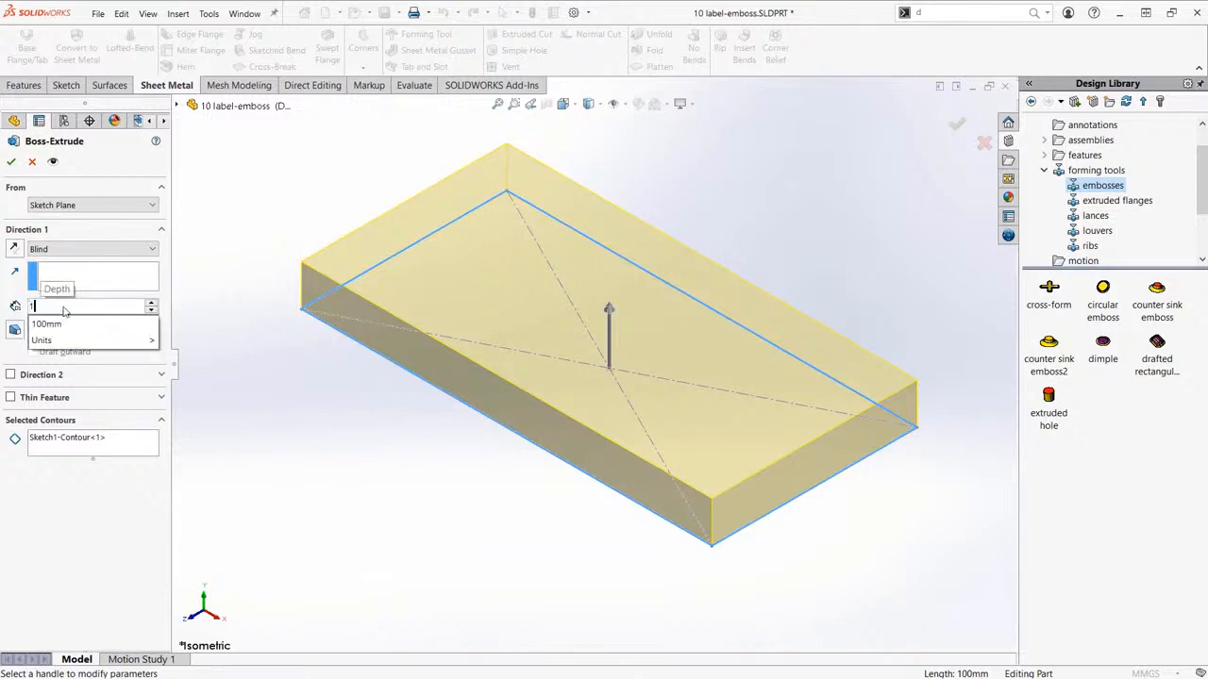
key(Return)
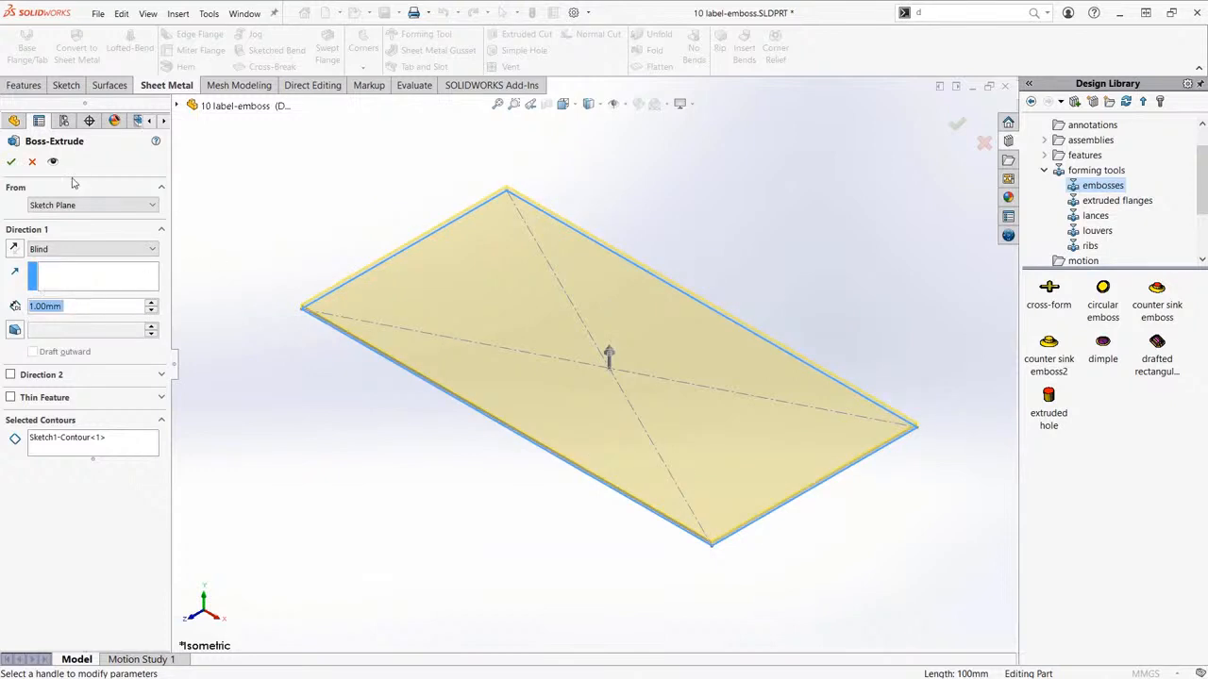
click(12, 161)
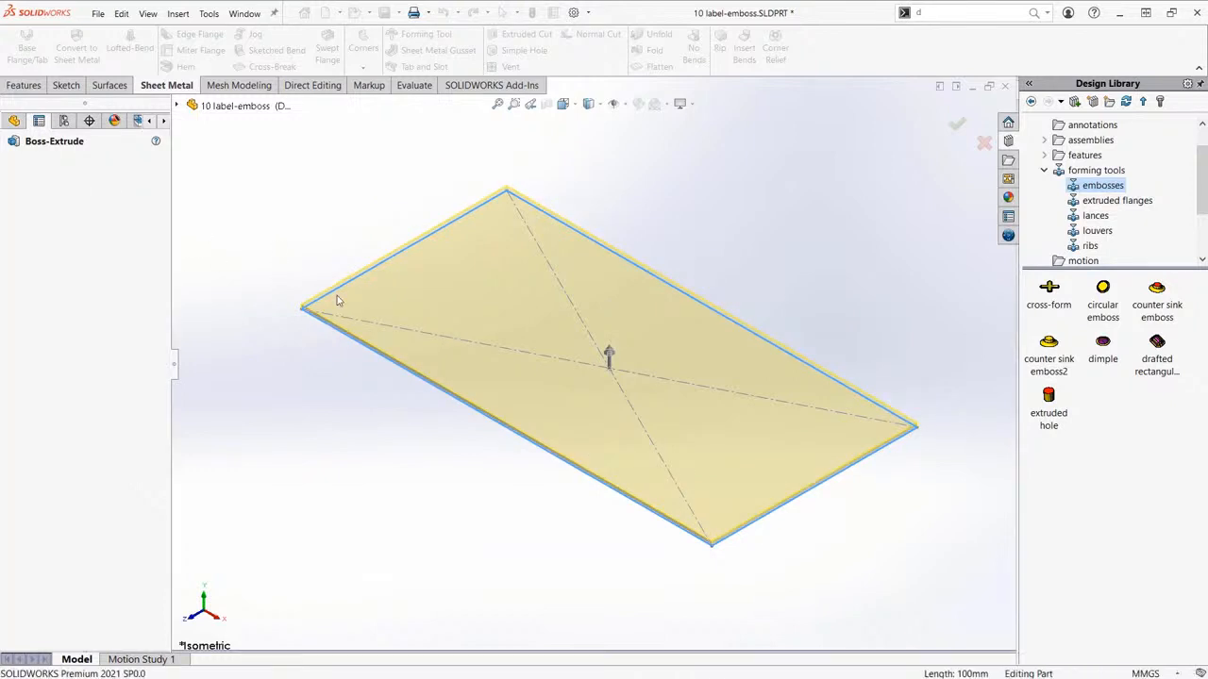
Fillet the plate's four vertical corner edges with a symmetric 5 mm radius.
scroll(338, 296, down, 10)
click(362, 314)
ctrl+middle_drag(362, 314, 389, 245)
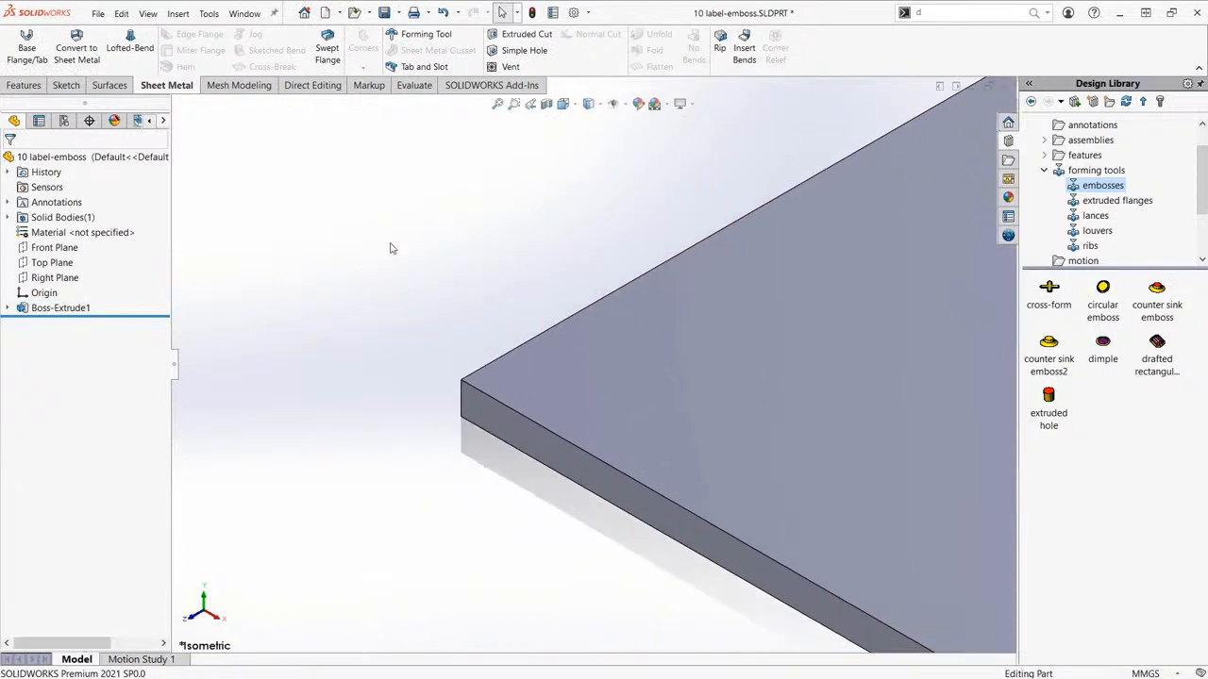
click(461, 406)
scroll(404, 275, up, 8)
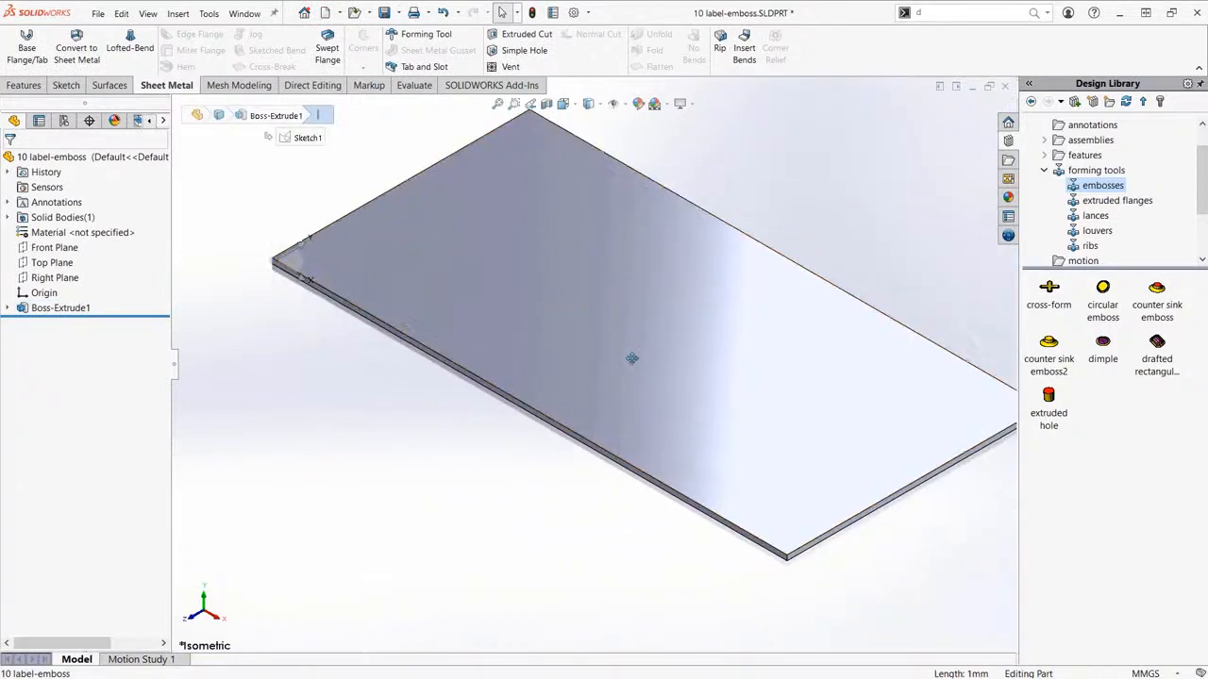
ctrl+middle_drag(632, 359, 485, 270)
scroll(720, 499, down, 5)
ctrl+click(540, 434)
scroll(790, 318, up, 3)
ctrl+middle_drag(790, 317, 543, 437)
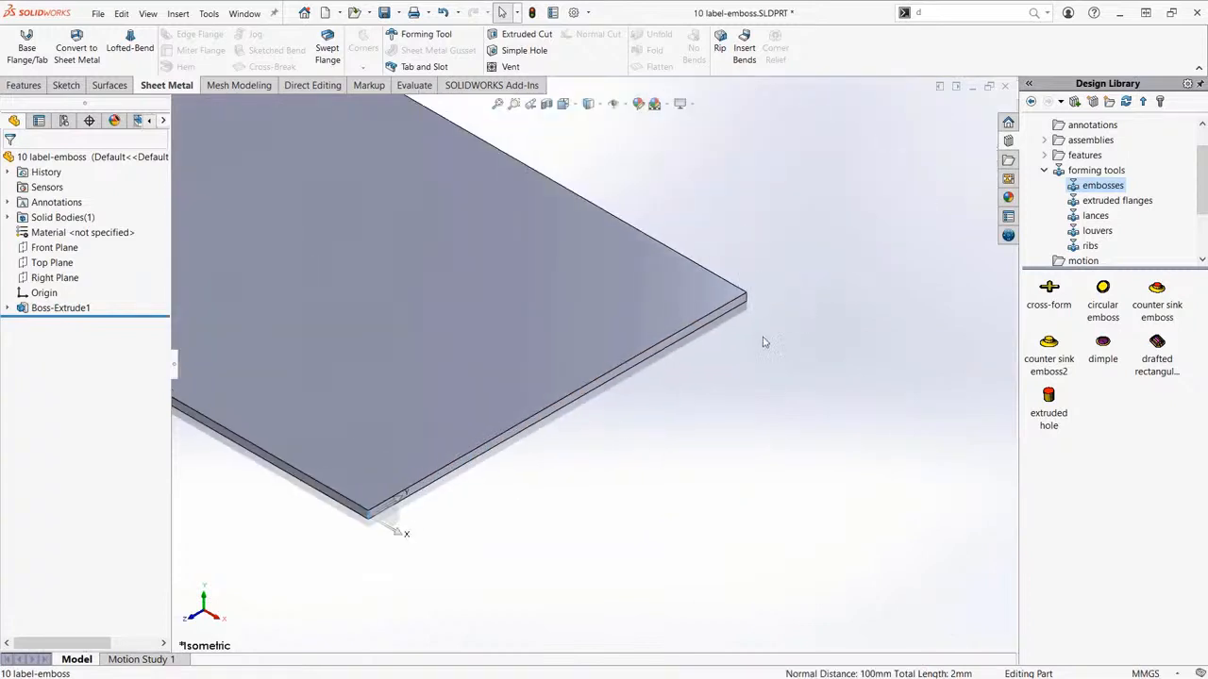
scroll(764, 342, down, 3)
ctrl+click(676, 265)
scroll(563, 318, up, 4)
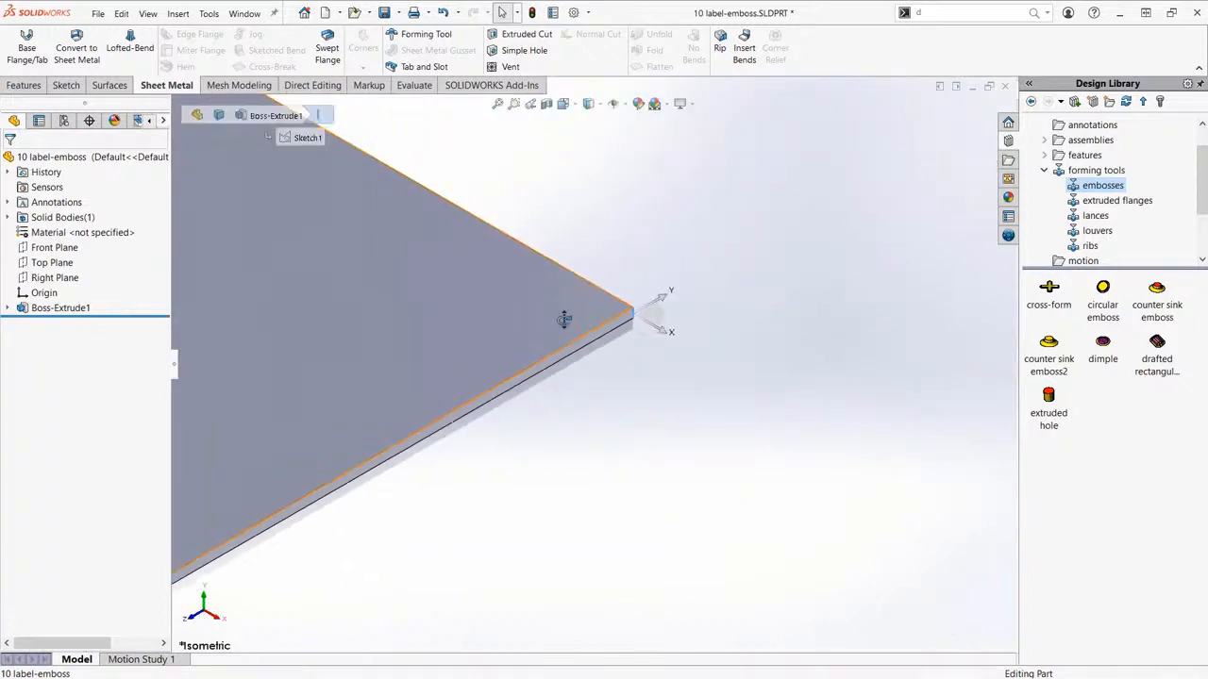
key(ctrl+8)
scroll(557, 300, up, 8)
scroll(629, 222, down, 2)
scroll(623, 218, down, 3)
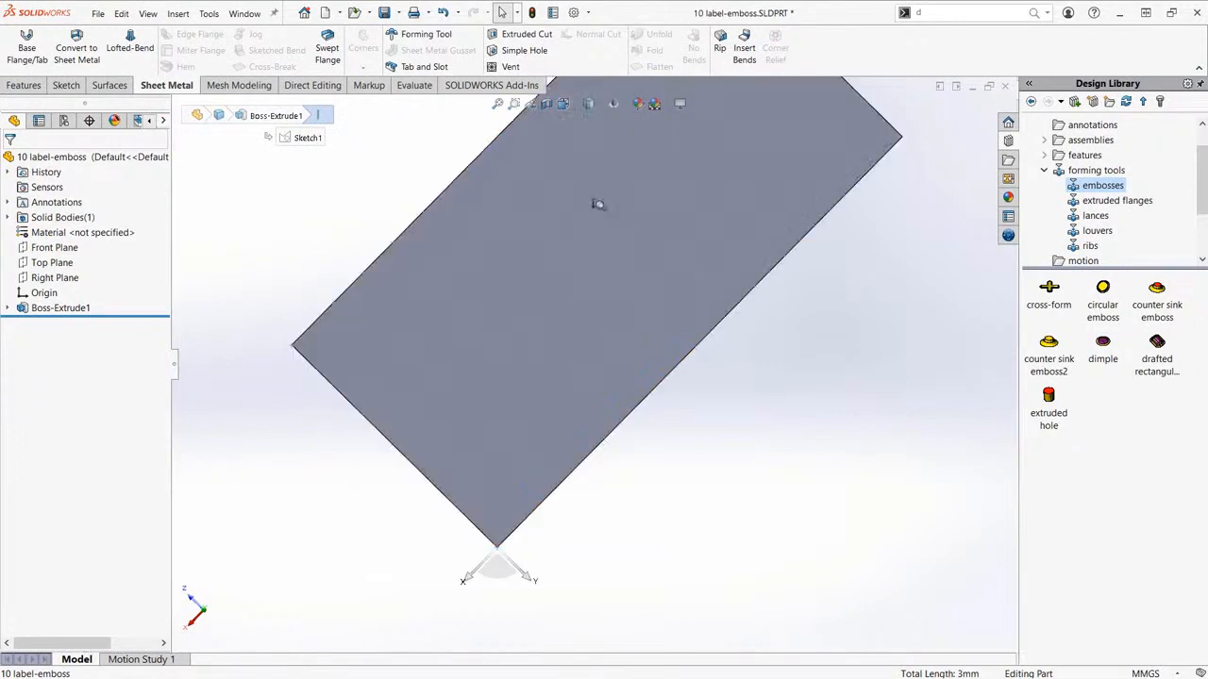
scroll(593, 231, up, 4)
middle_drag(585, 273, 575, 127)
scroll(580, 335, down, 2)
middle_drag(580, 337, 447, 284)
scroll(707, 379, down, 6)
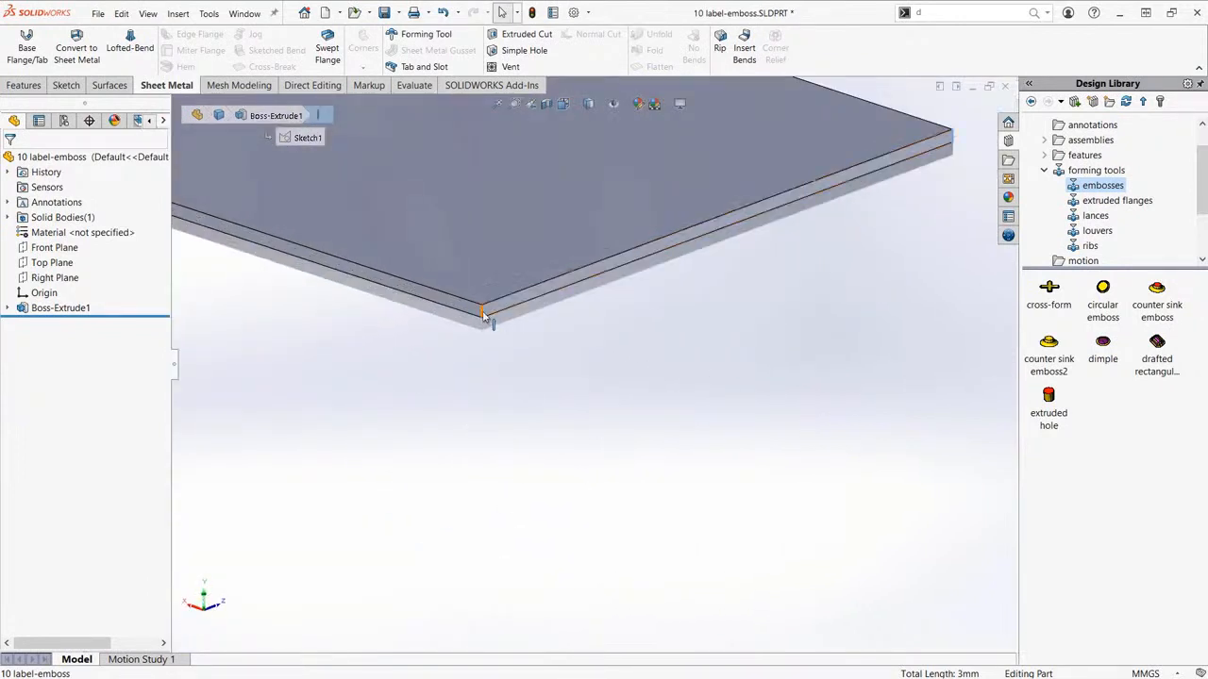
ctrl+click(483, 316)
right_click(644, 340)
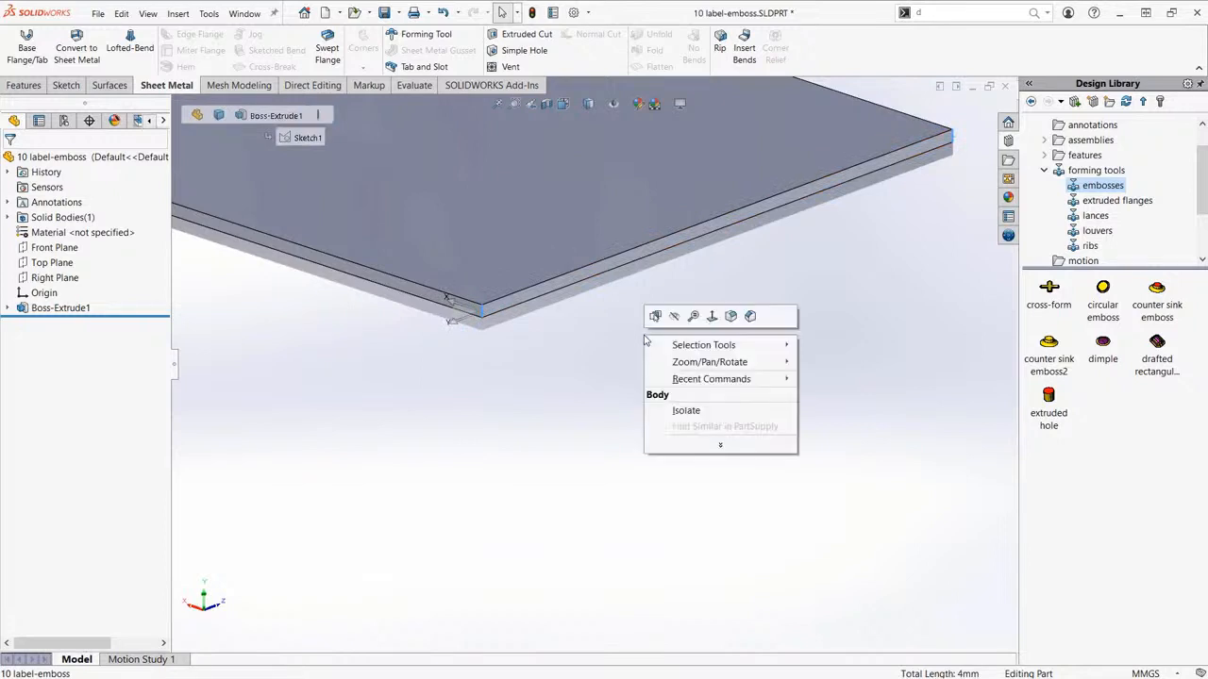
click(731, 316)
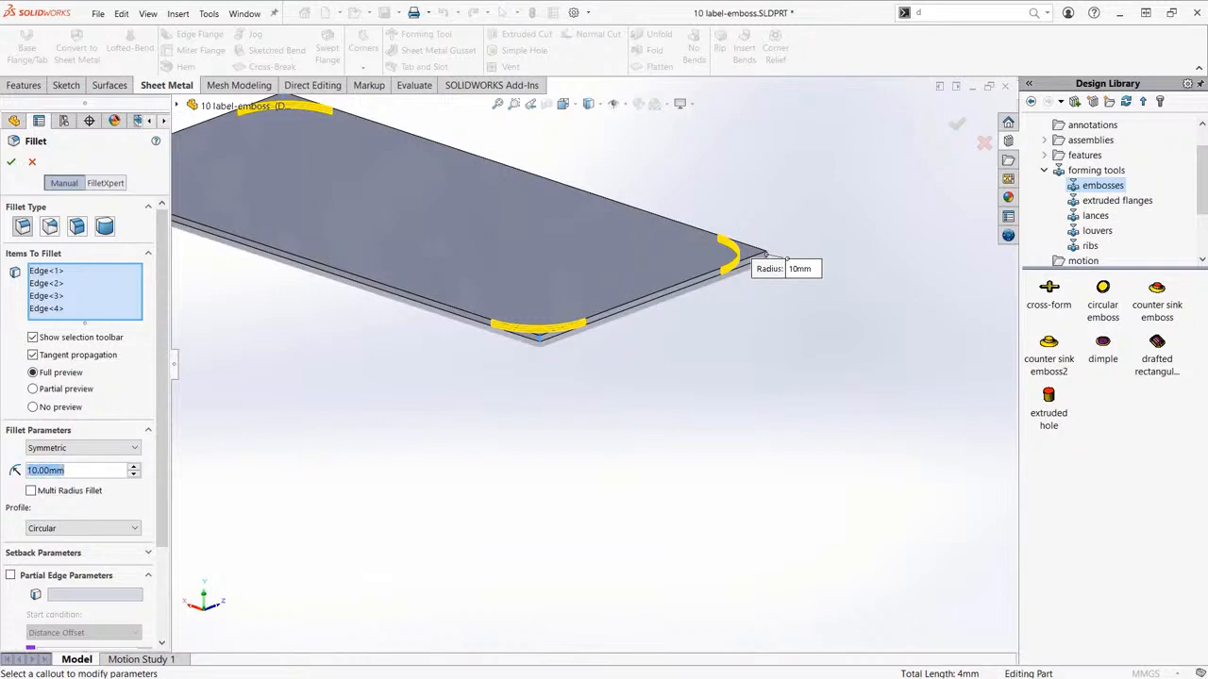
text(5)
key(Return)
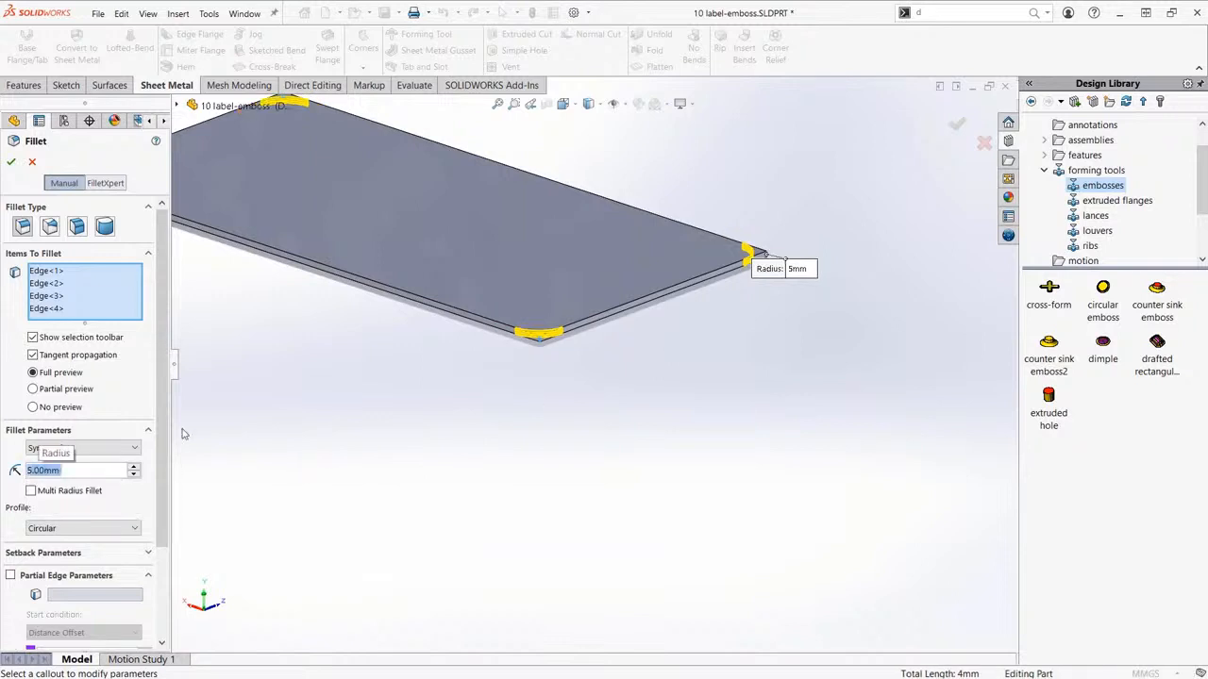
key(f)
middle_drag(449, 363, 707, 286)
click(953, 126)
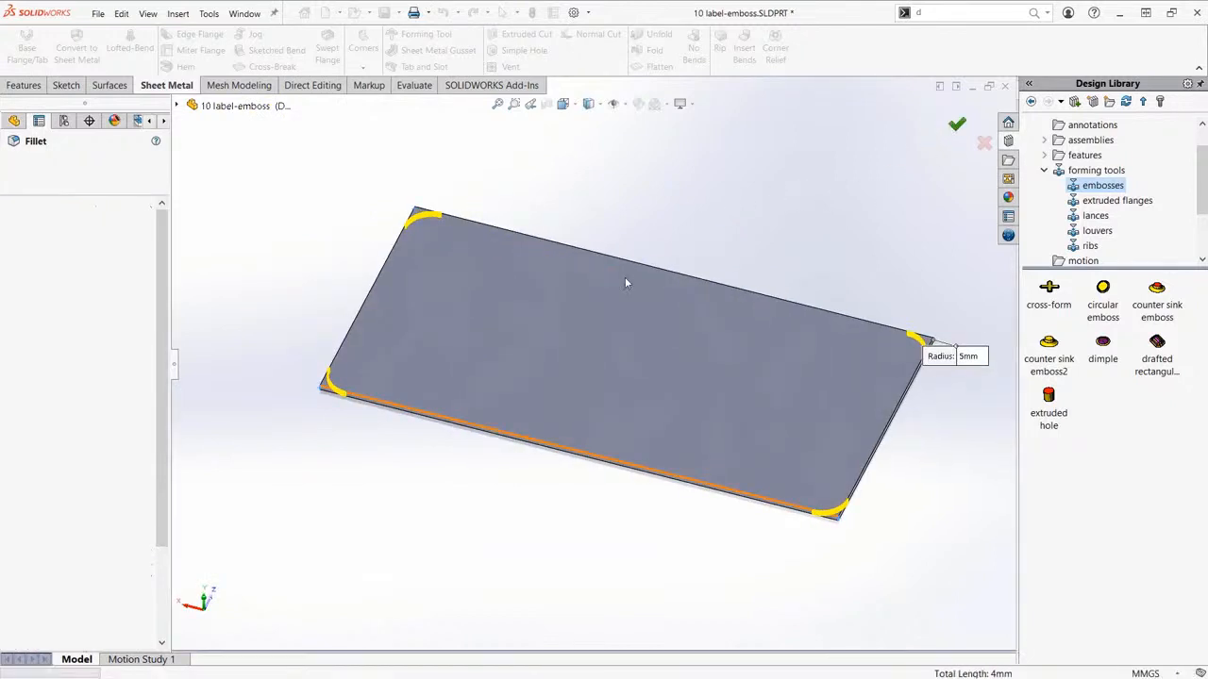
Fillet the plate's upper perimeter edge with a 1 mm radius, using tangent propagation.
middle_drag(407, 280, 370, 235)
scroll(323, 360, down, 3)
middle_drag(325, 329, 439, 404)
click(436, 403)
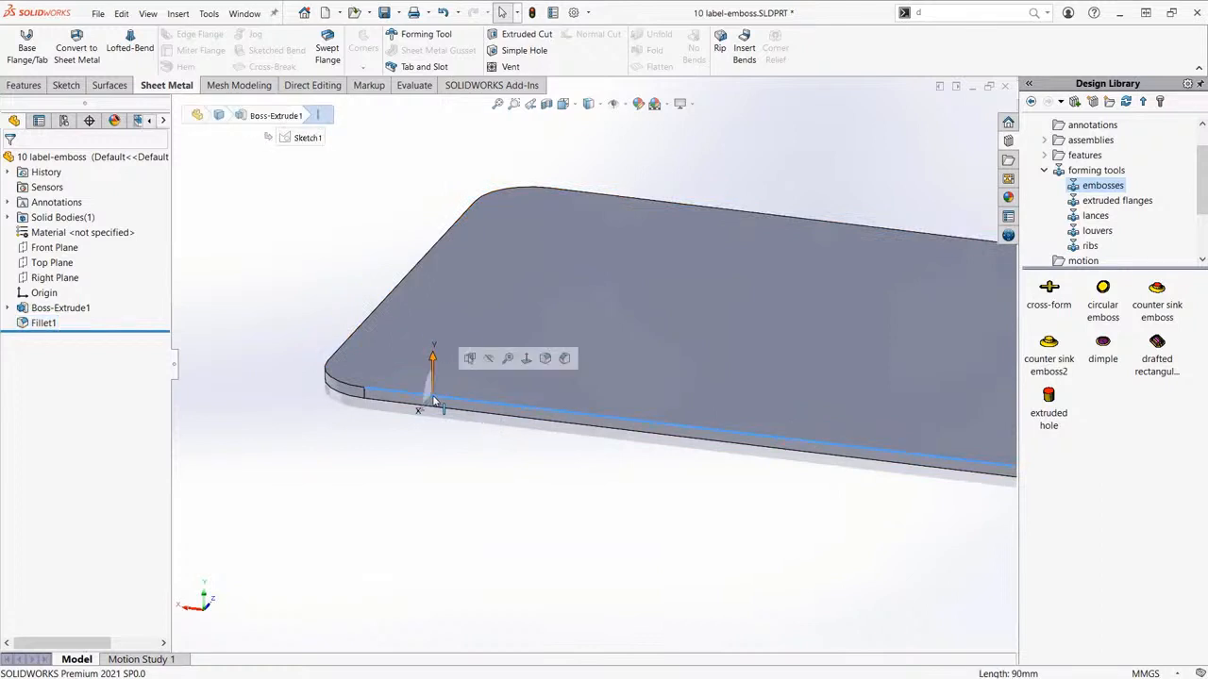
click(564, 357)
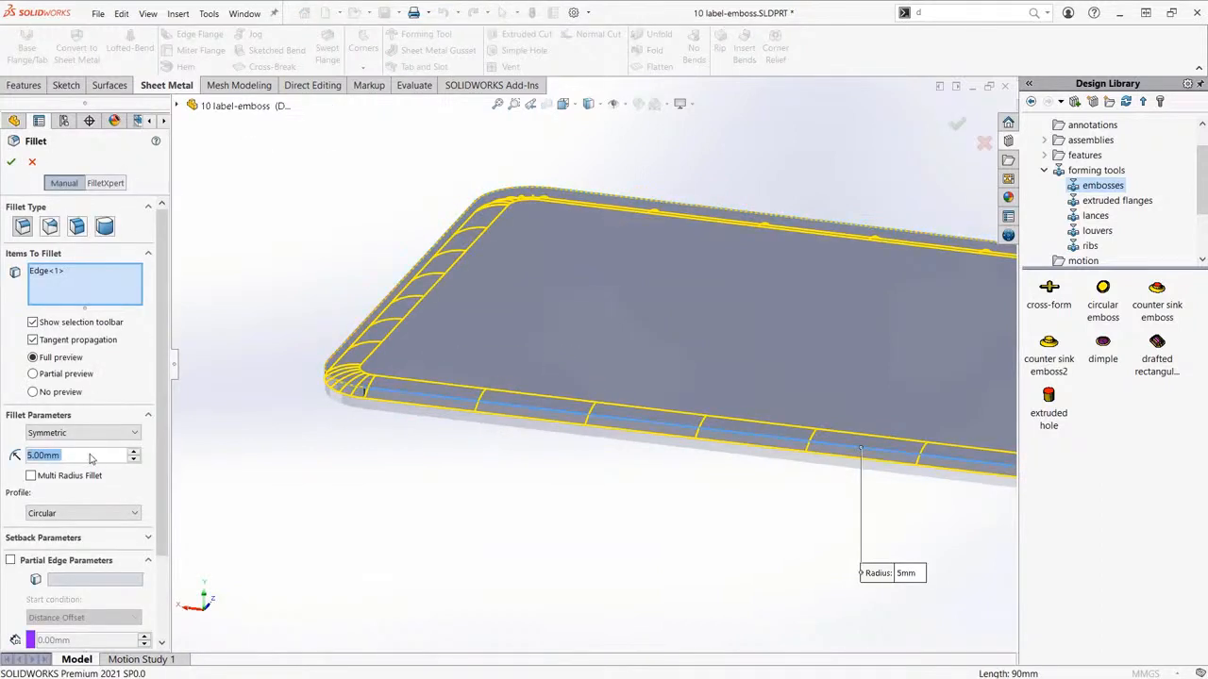
click(82, 457)
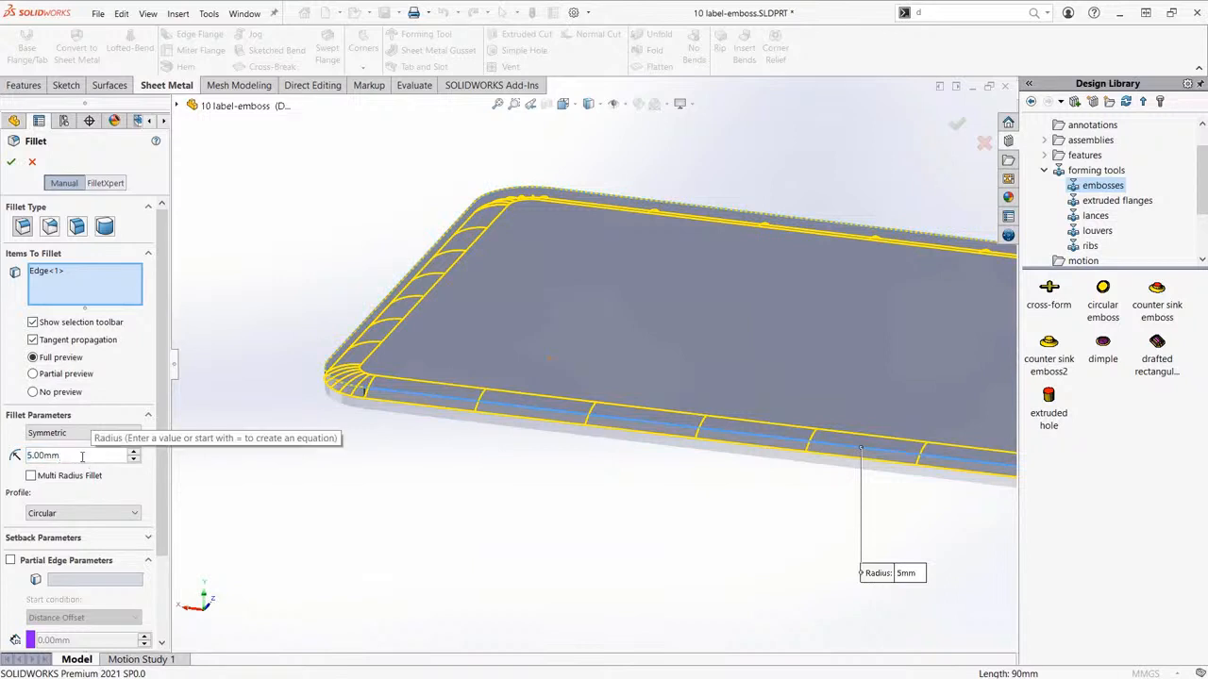
key(BackSpace)
key(BackSpace)
key(BackSpace)
key(BackSpace)
key(BackSpace)
key(BackSpace)
text(1)
key(Return)
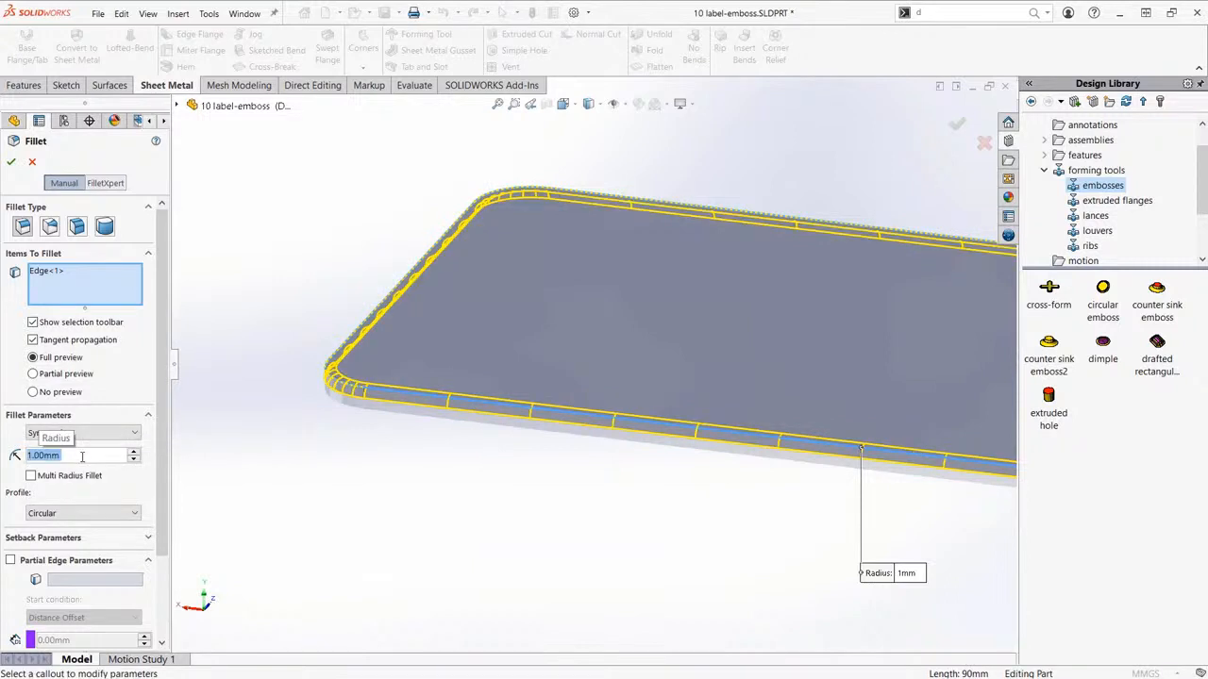
key(Return)
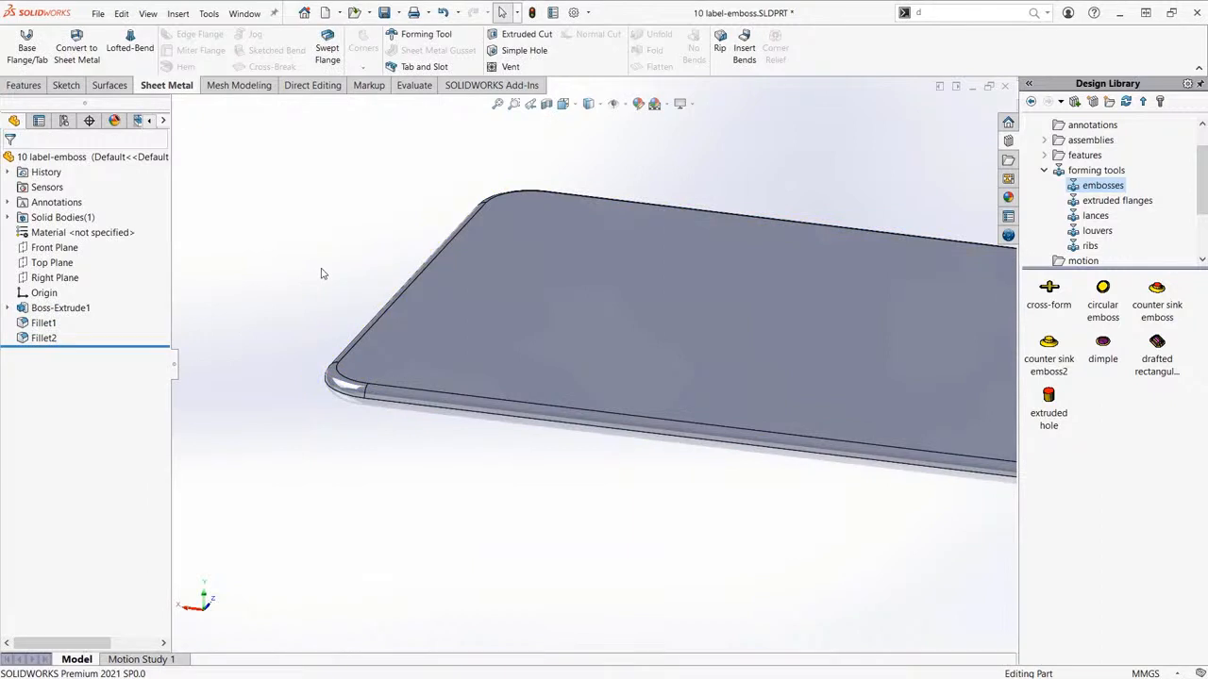
key(ctrl+7)
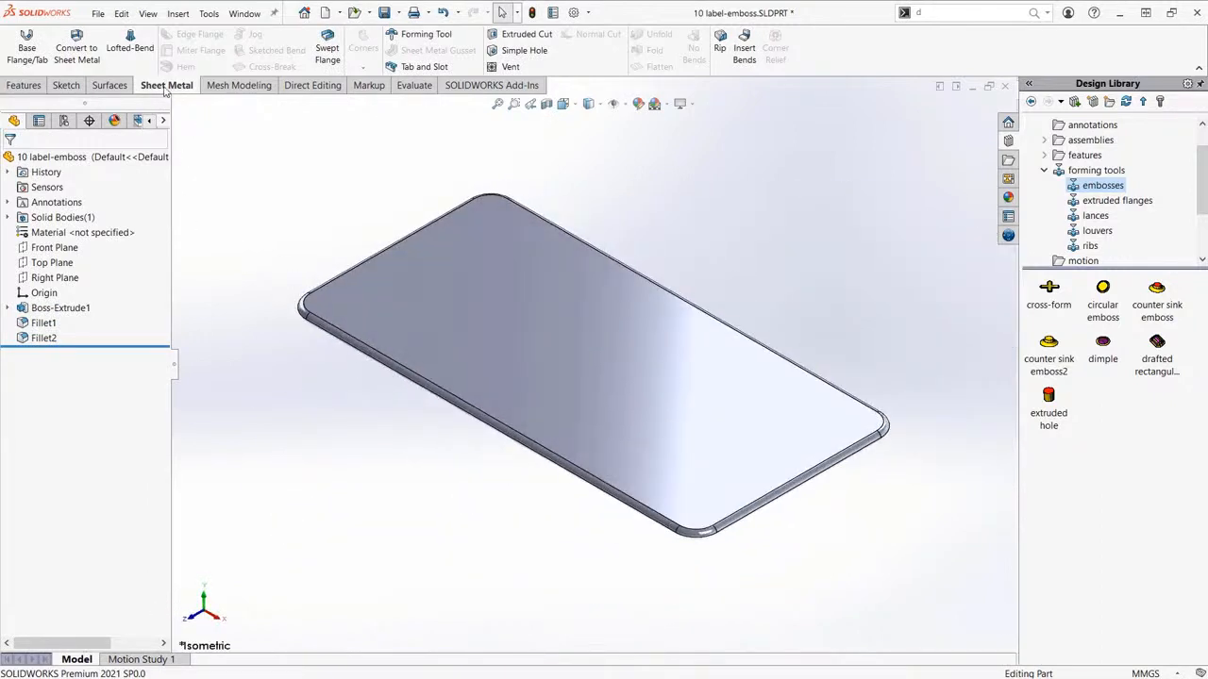
Create a forming tool from the plate with its bottom face as the stopping face and no faces to remove.
click(454, 38)
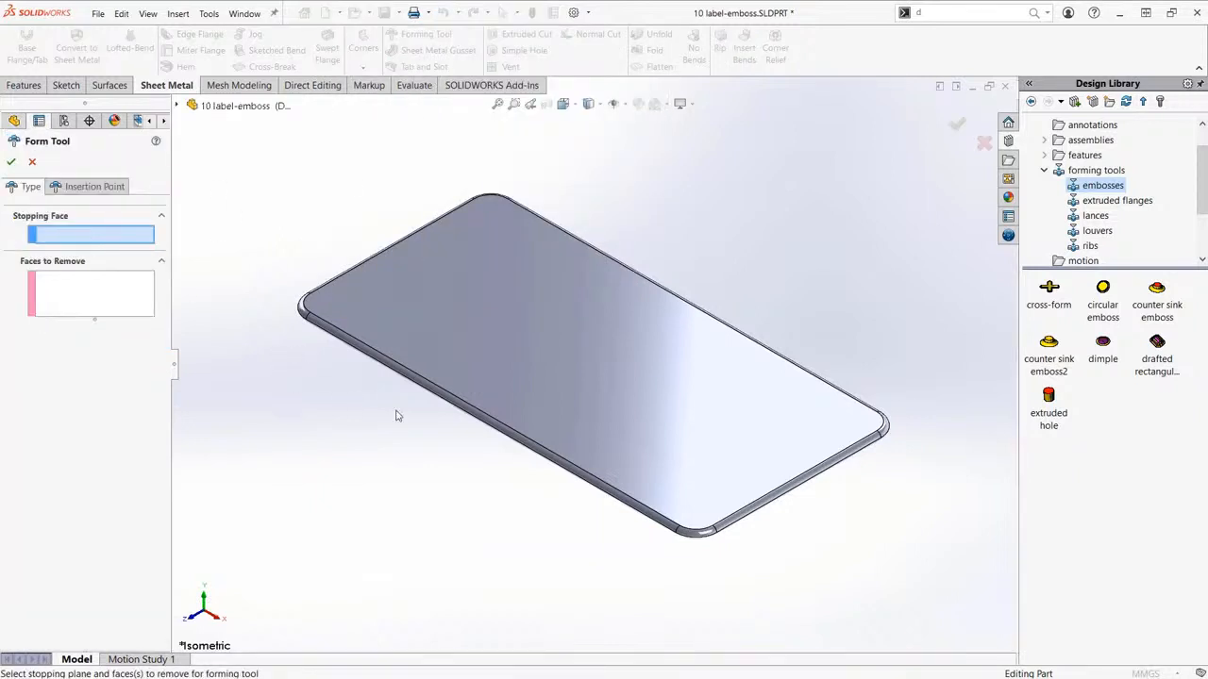
middle_drag(396, 416, 487, 375)
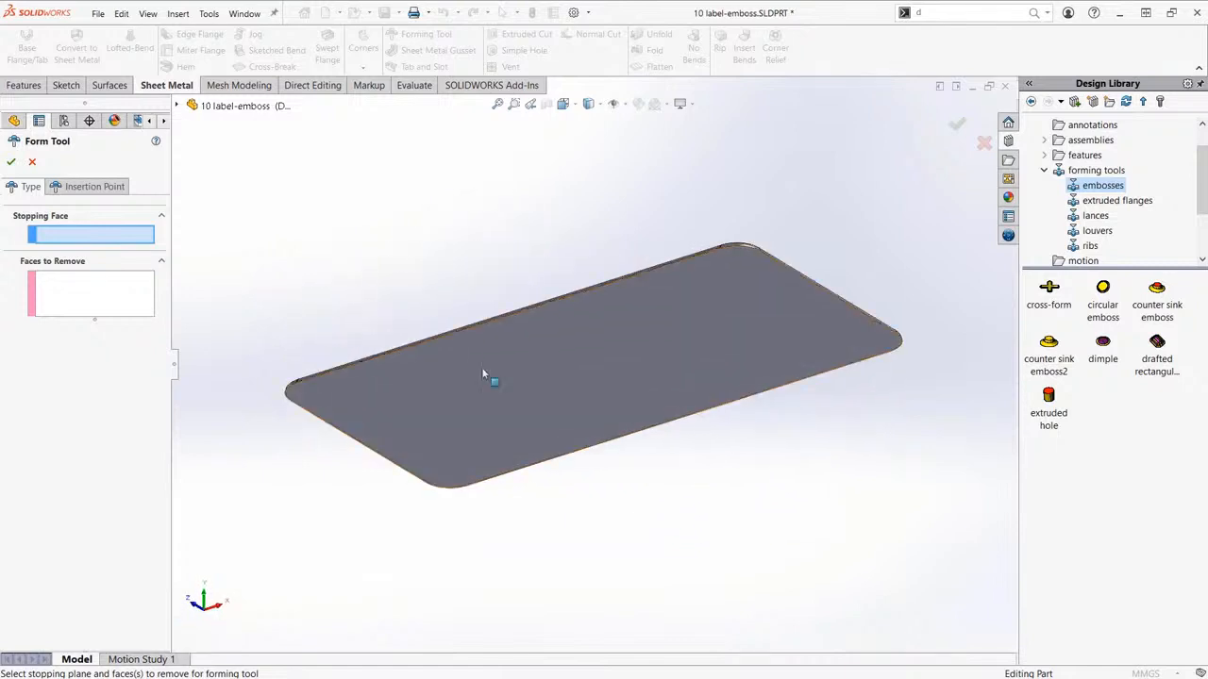
click(540, 379)
middle_drag(479, 245, 491, 349)
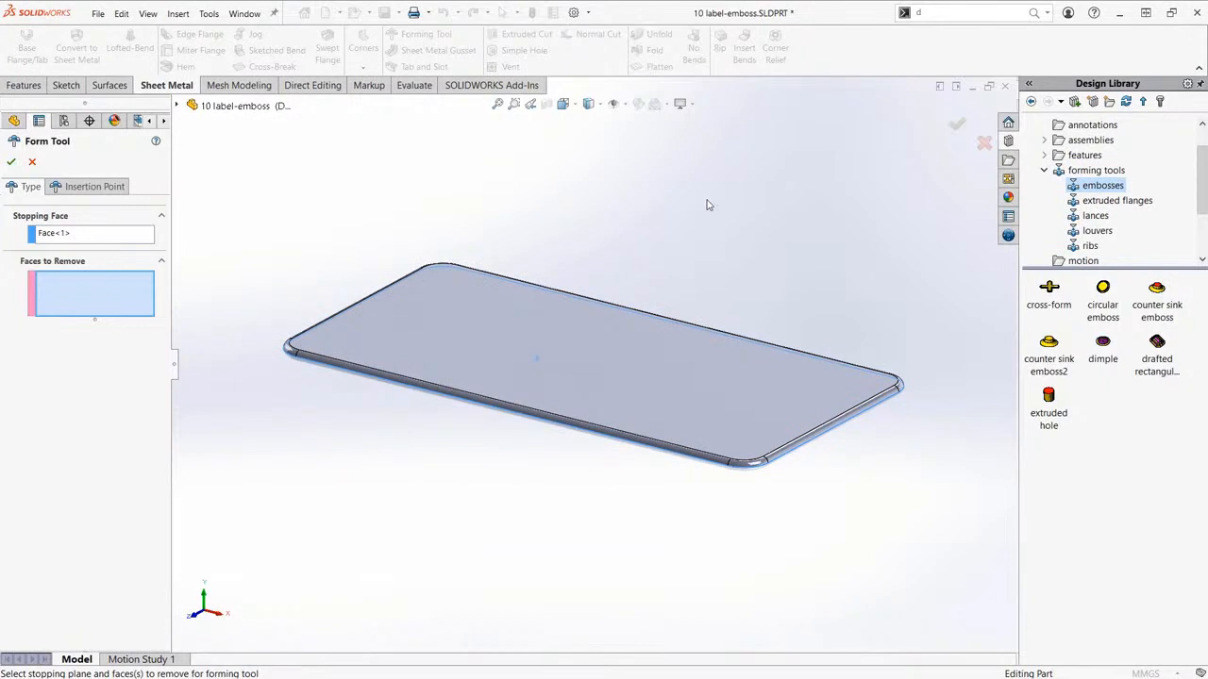
middle_drag(708, 202, 683, 222)
key(ctrl+7)
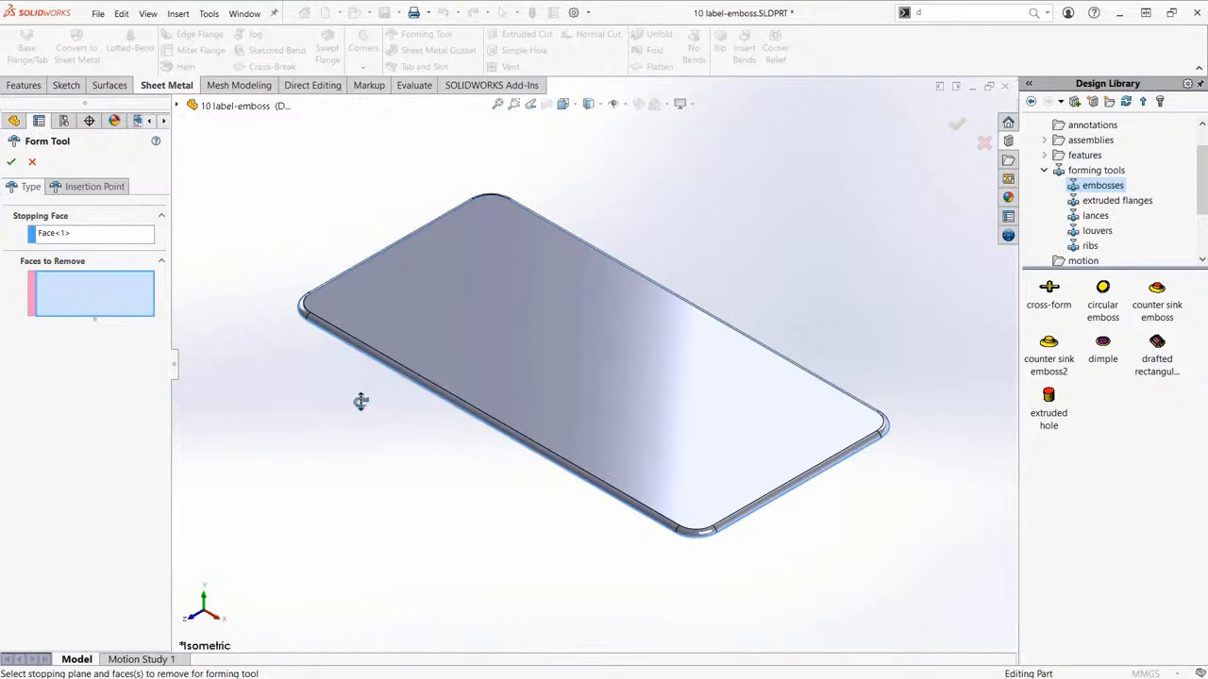
middle_drag(358, 399, 369, 269)
middle_drag(293, 279, 319, 236)
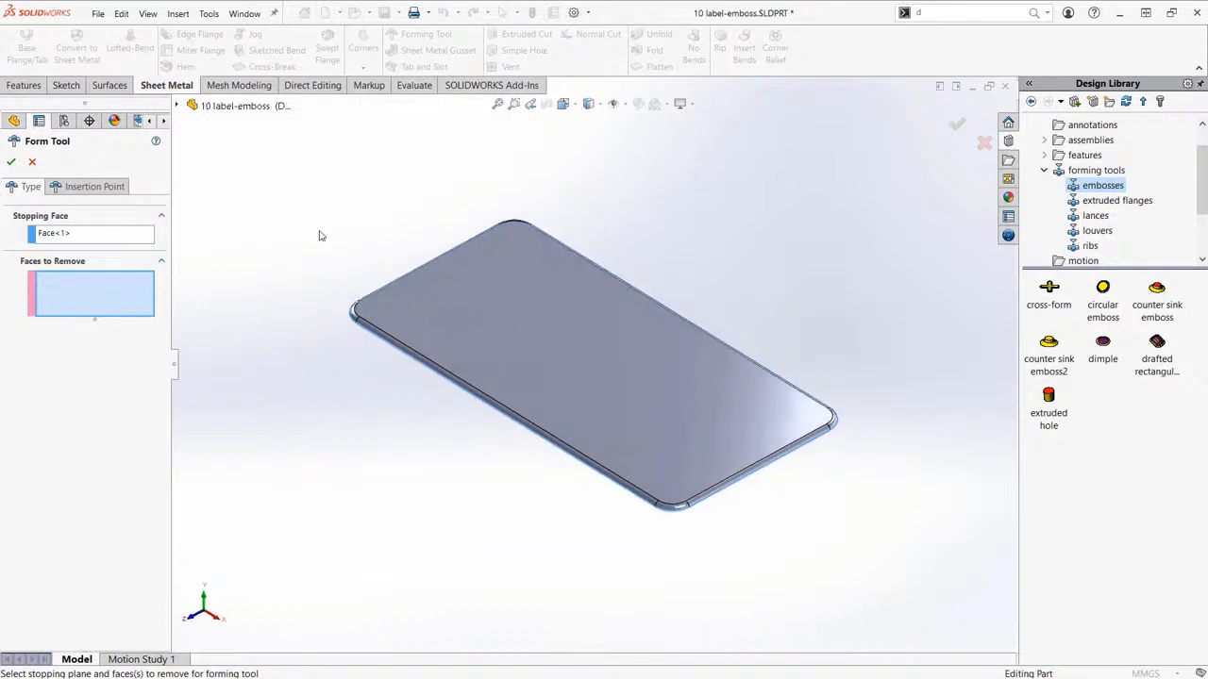
key(ctrl+7)
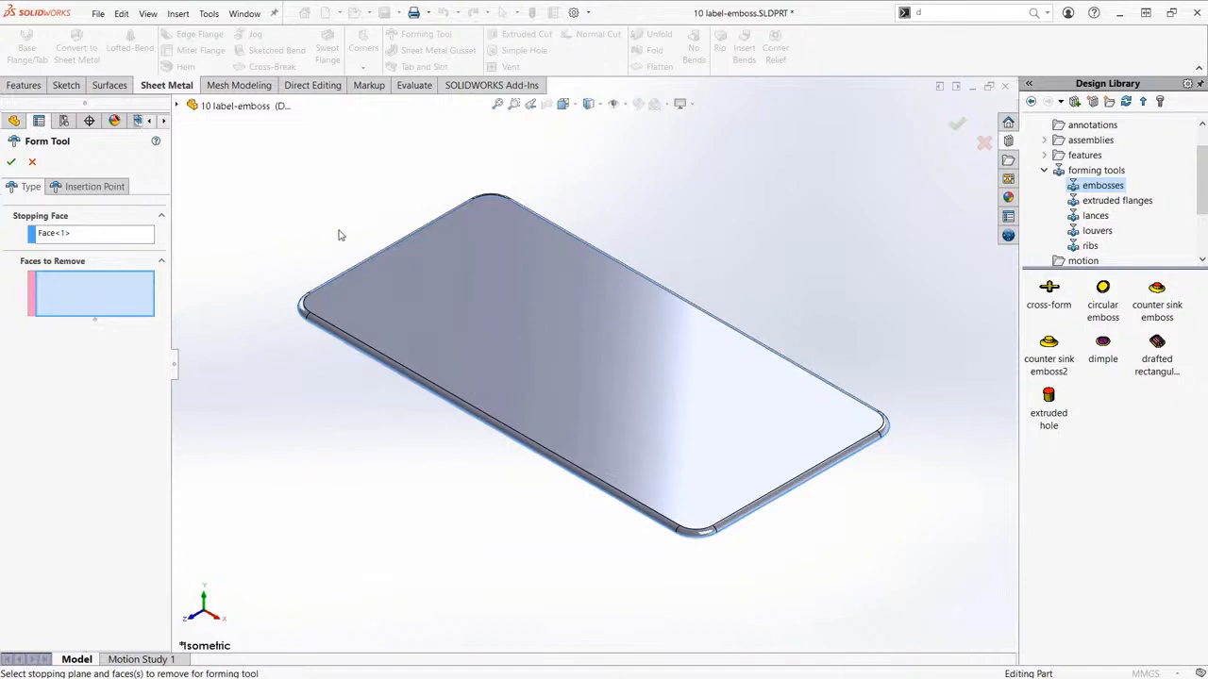
click(957, 126)
Save the label emboss forming tool part.
mouse_move(805, 246)
middle_down()
mouse_move(784, 132)
mouse_move(785, 252)
middle_up()
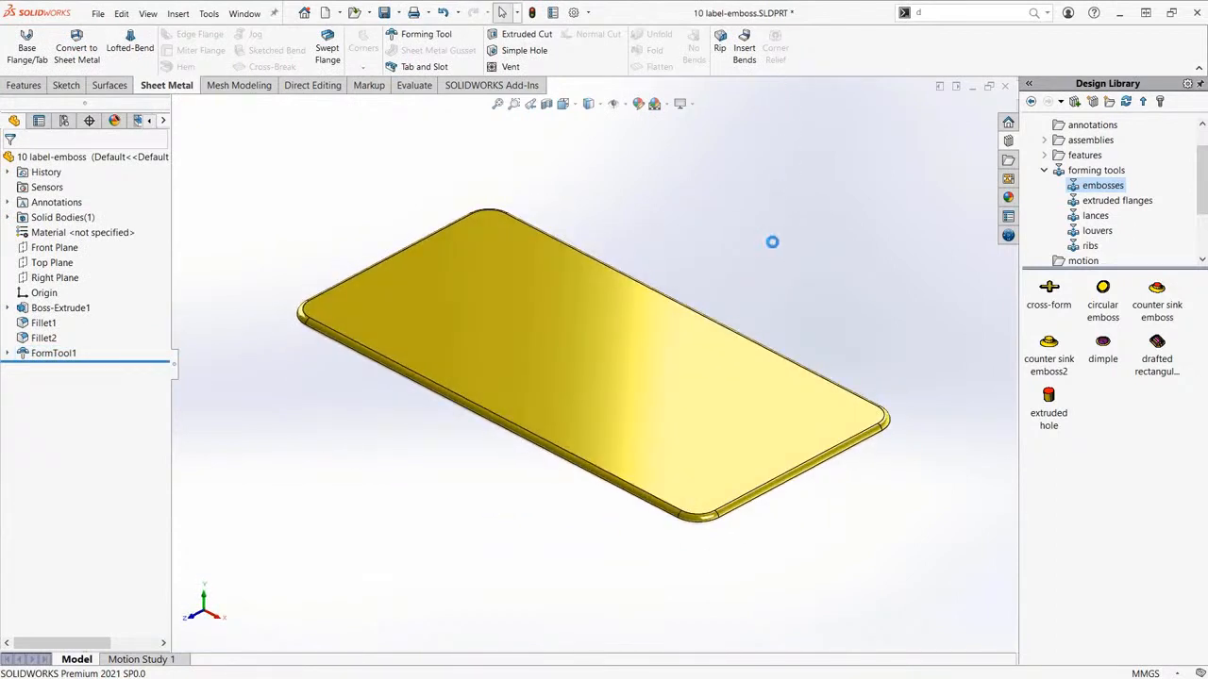
key(ctrl+s)
key(ctrl+7)
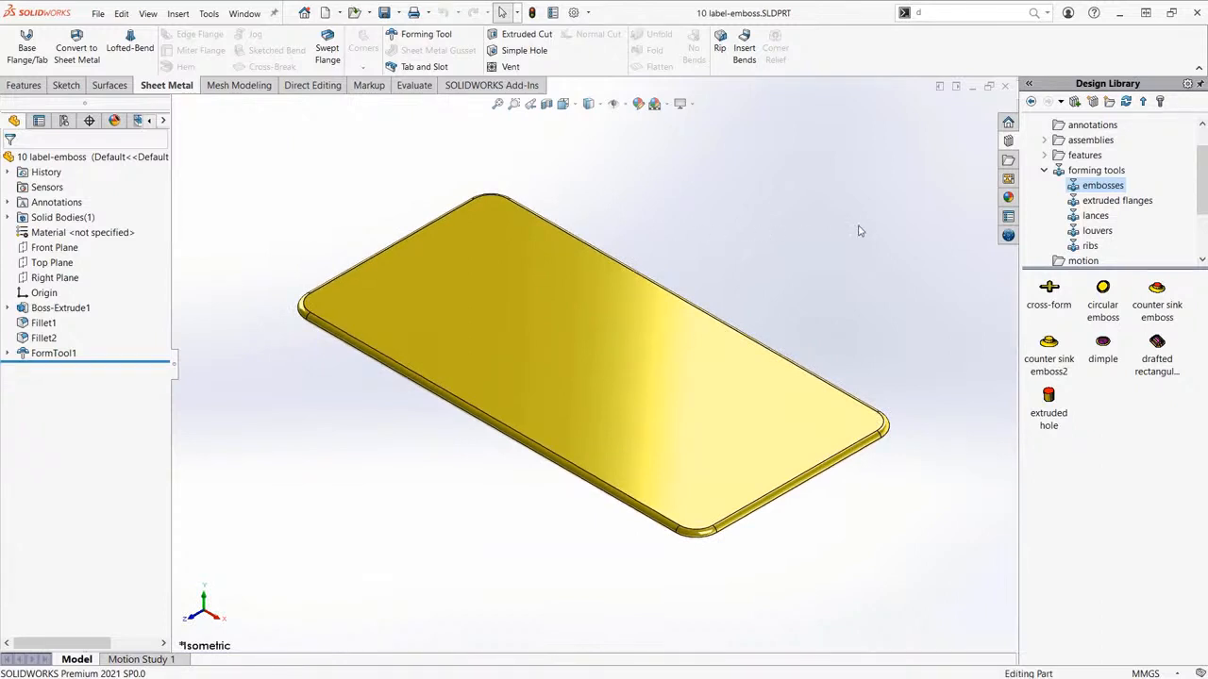
Add the whole 10 label-emboss part to the embosses folder under forming tools in the Design Library.
click(1074, 104)
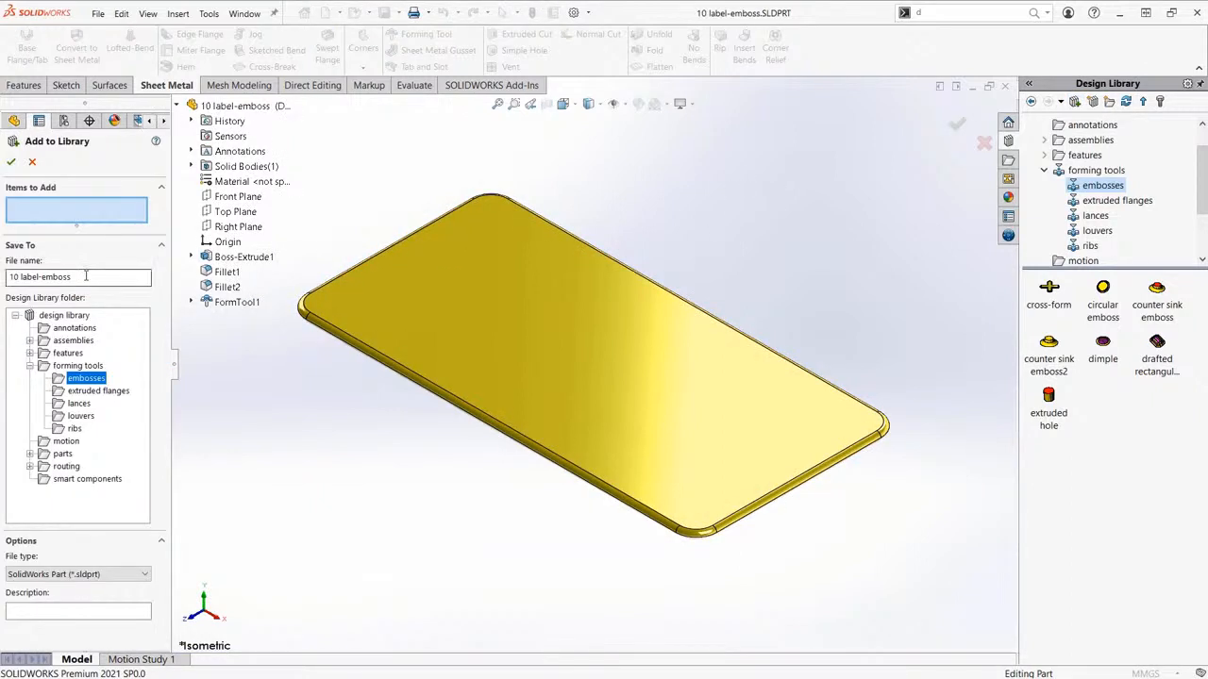
double_click(16, 277)
key(Delete)
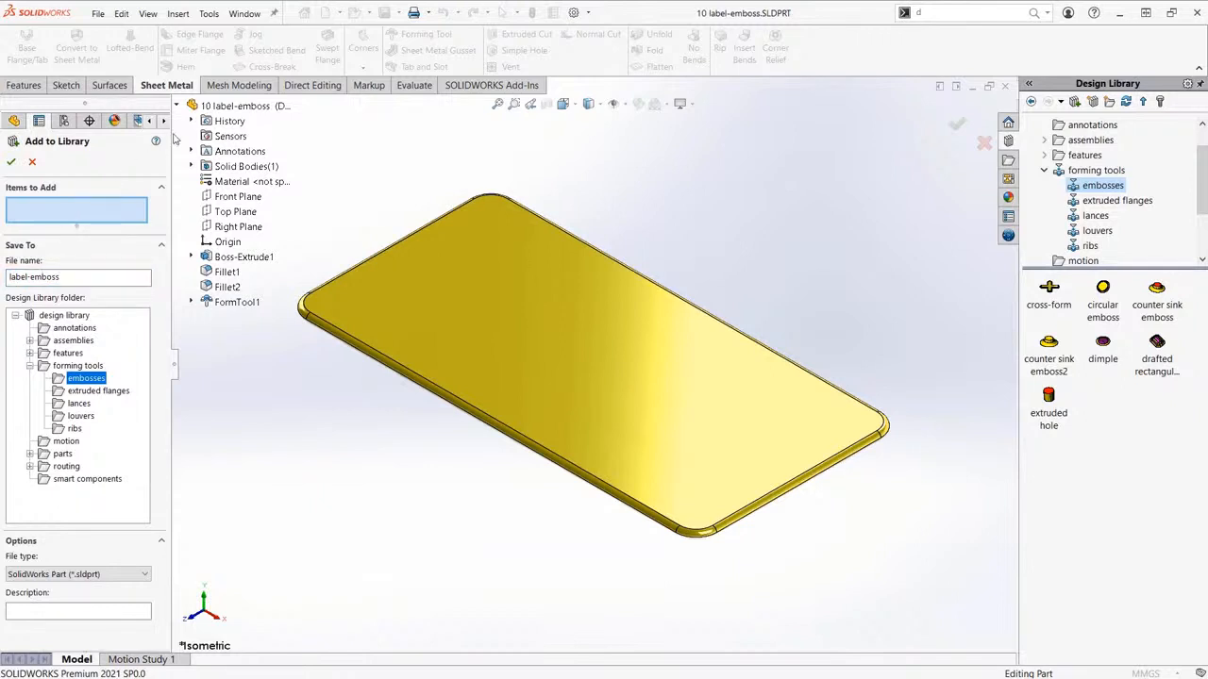
click(231, 107)
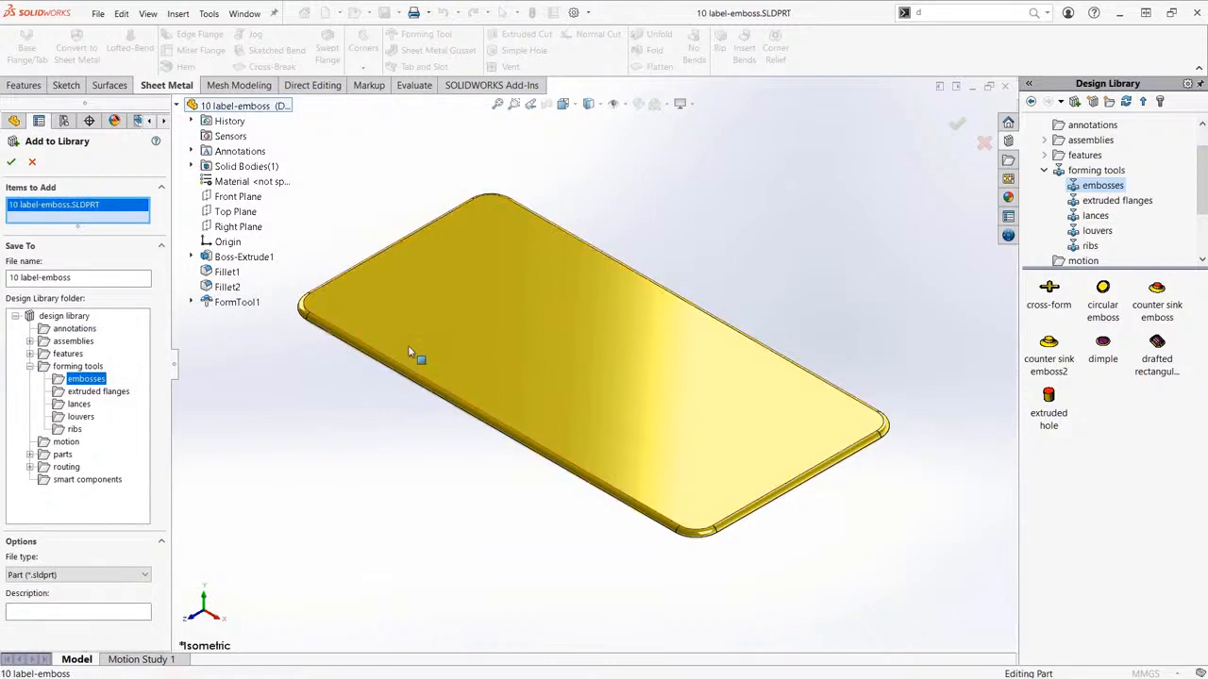
click(84, 369)
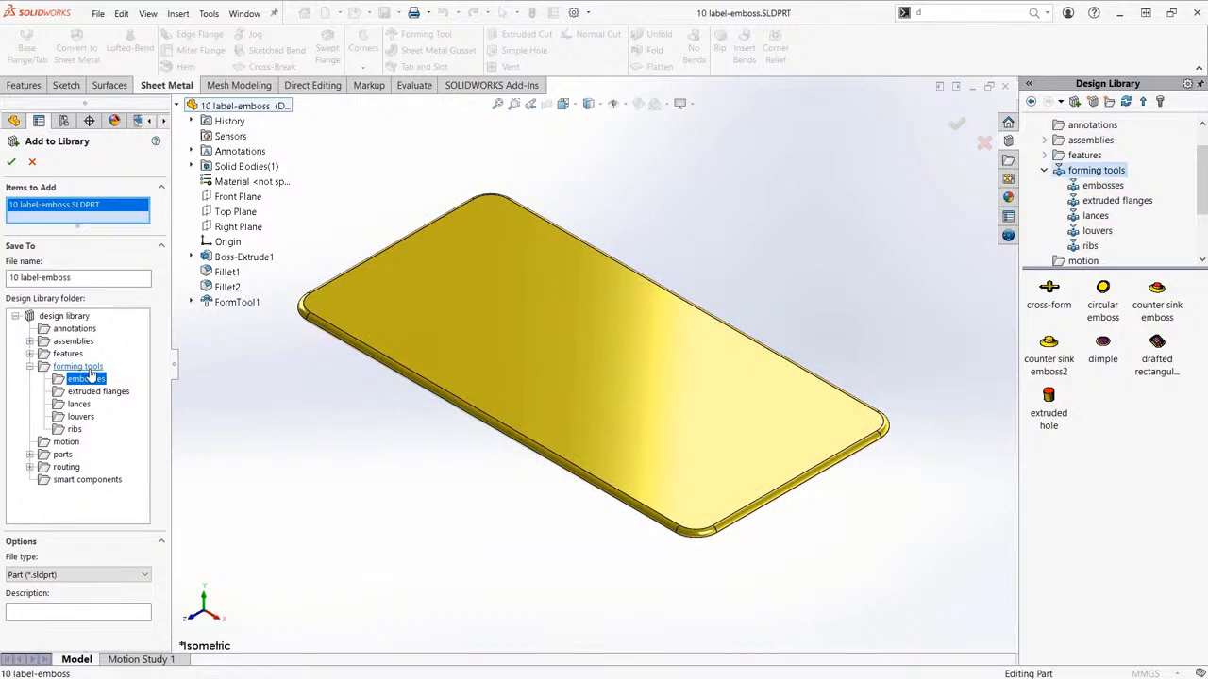
click(83, 379)
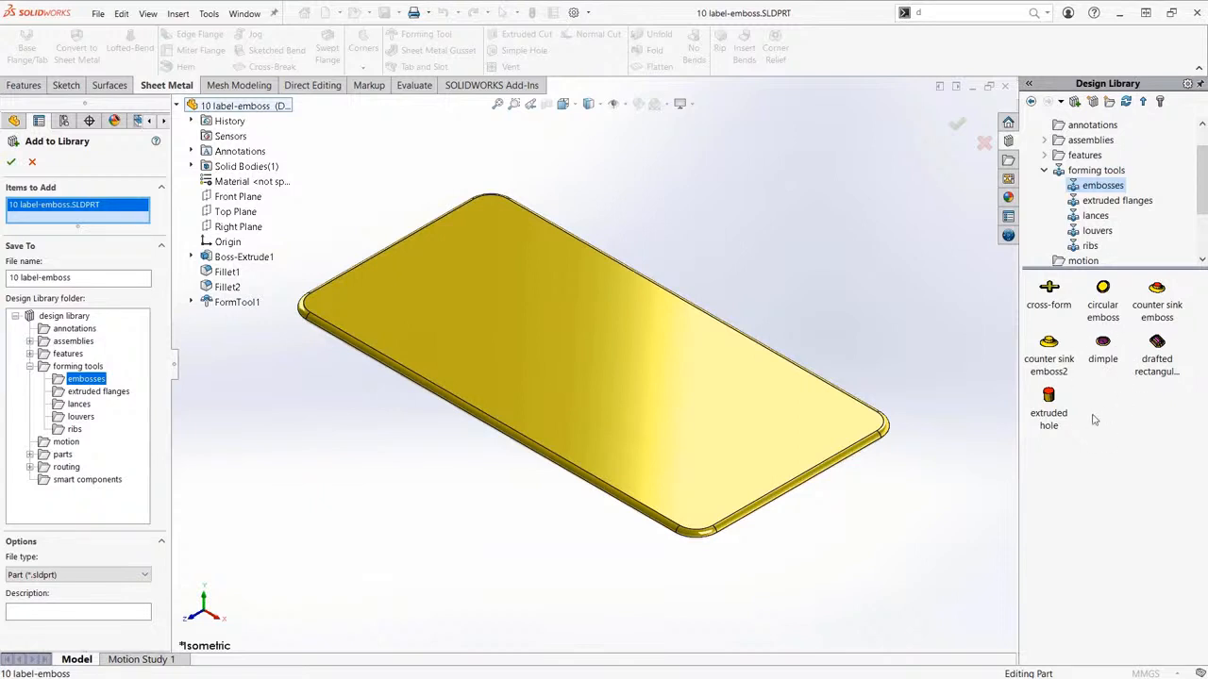
click(957, 125)
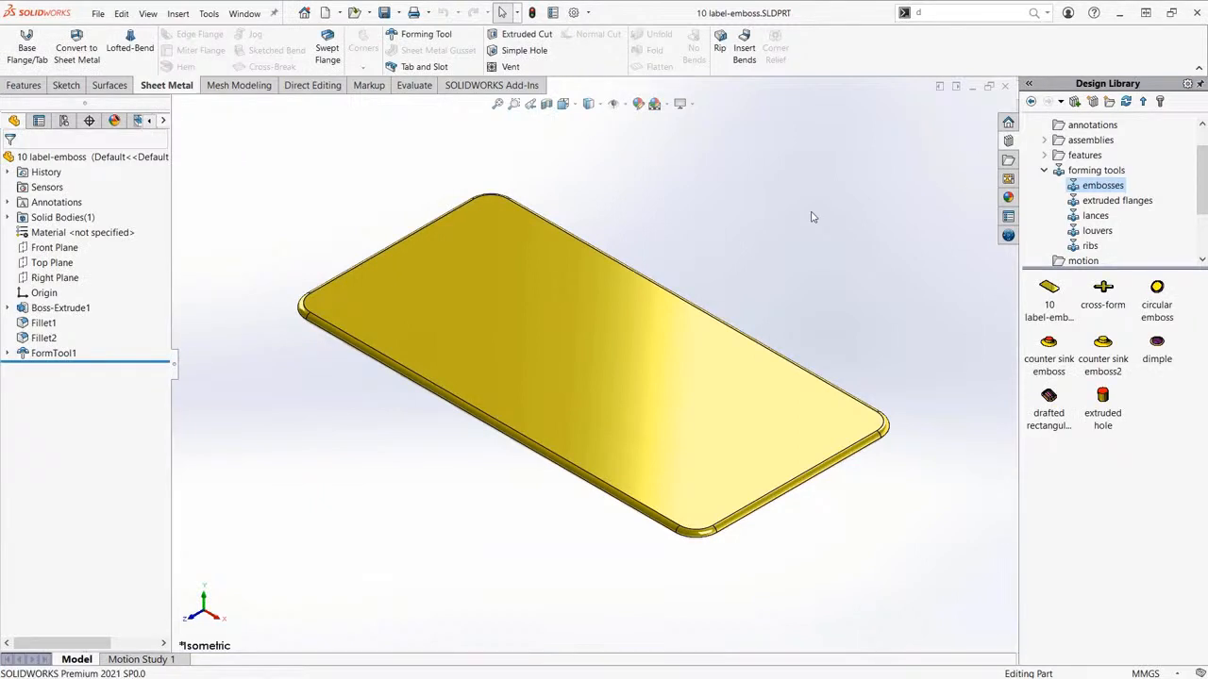
Switch to part 09 and place the 10 label-emboss forming tool on its horizontal face, between the louvered wall and the circular embosses.
key(ctrl+Tab)
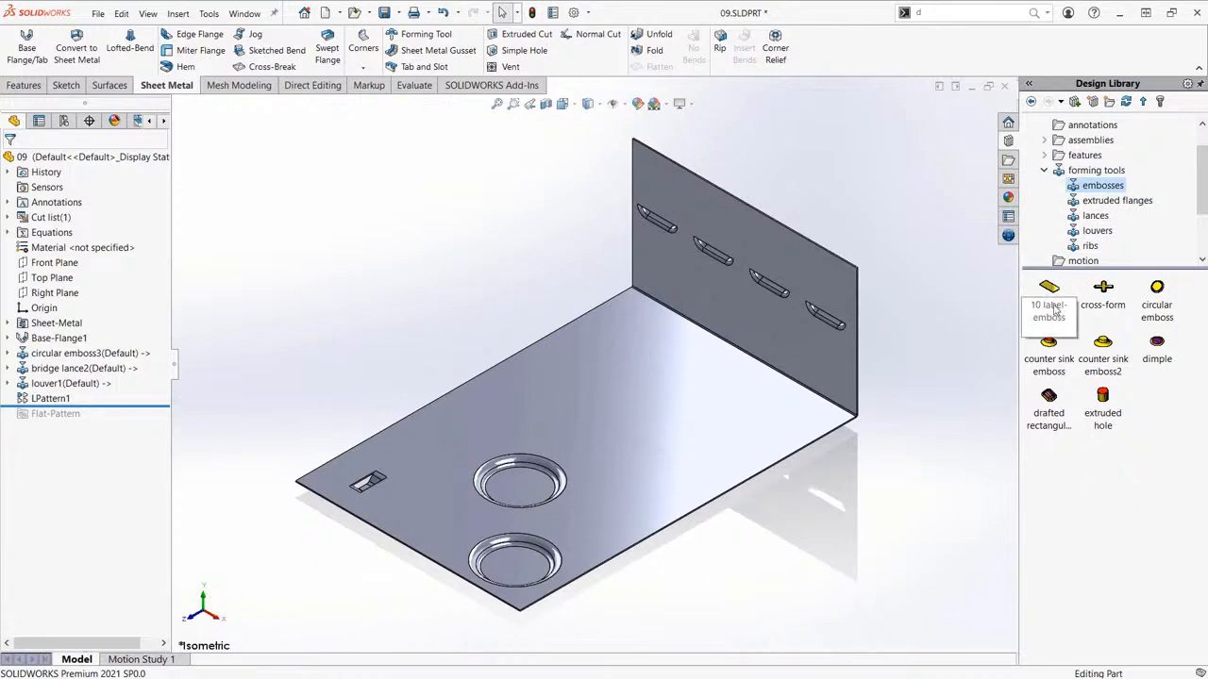
mouse_move(1055, 311)
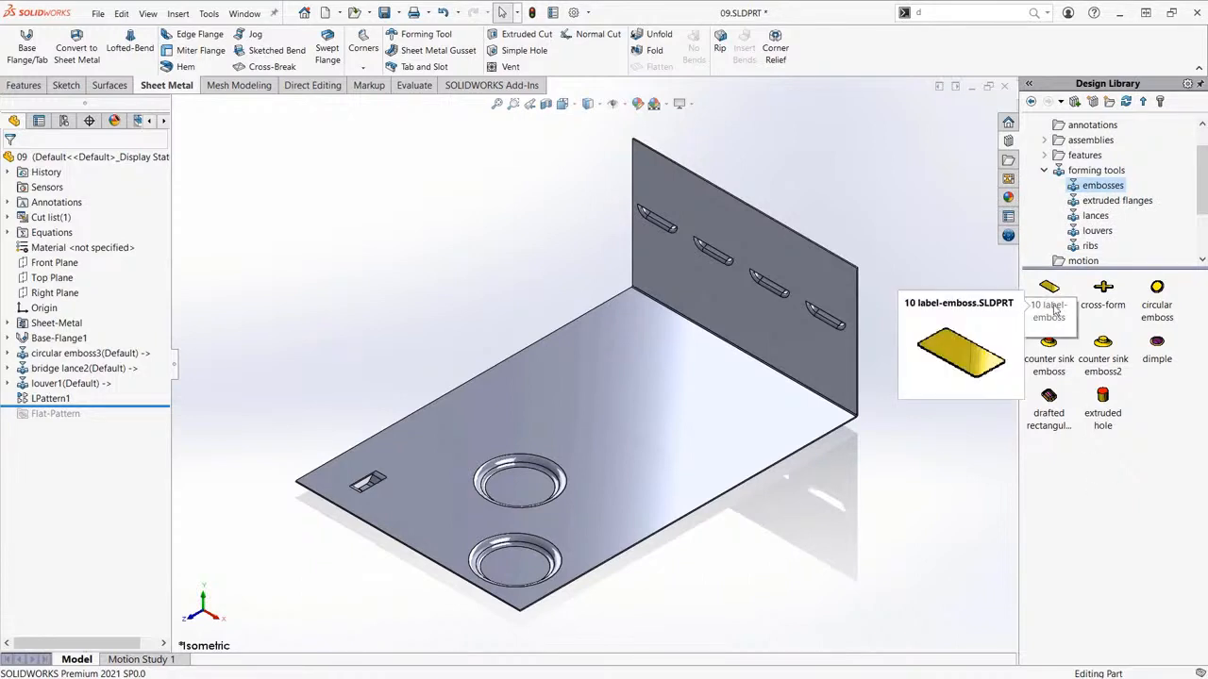
drag(1052, 309, 646, 398)
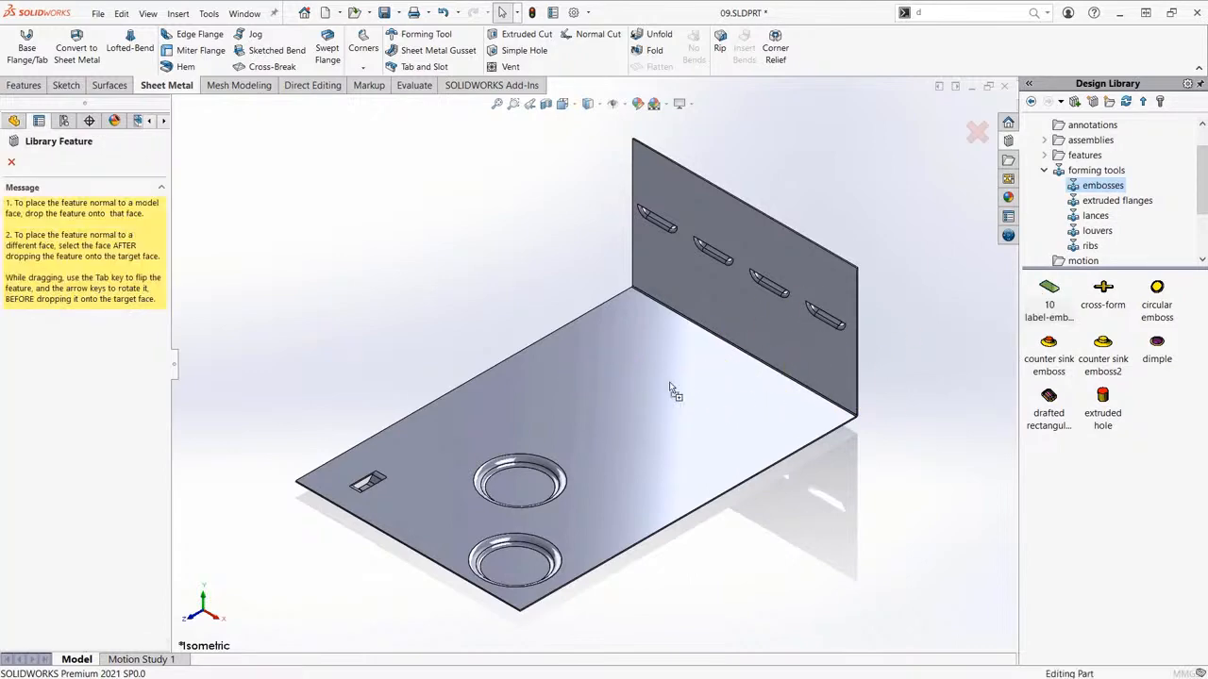
middle_drag(488, 371, 519, 340)
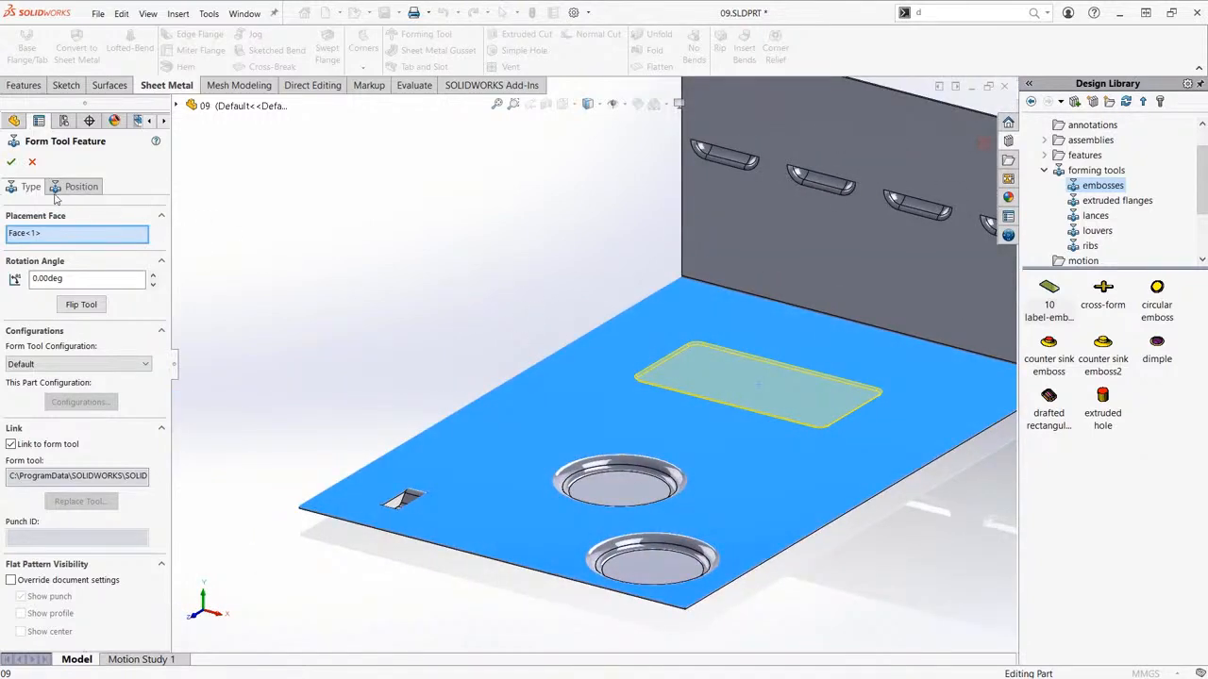
click(12, 164)
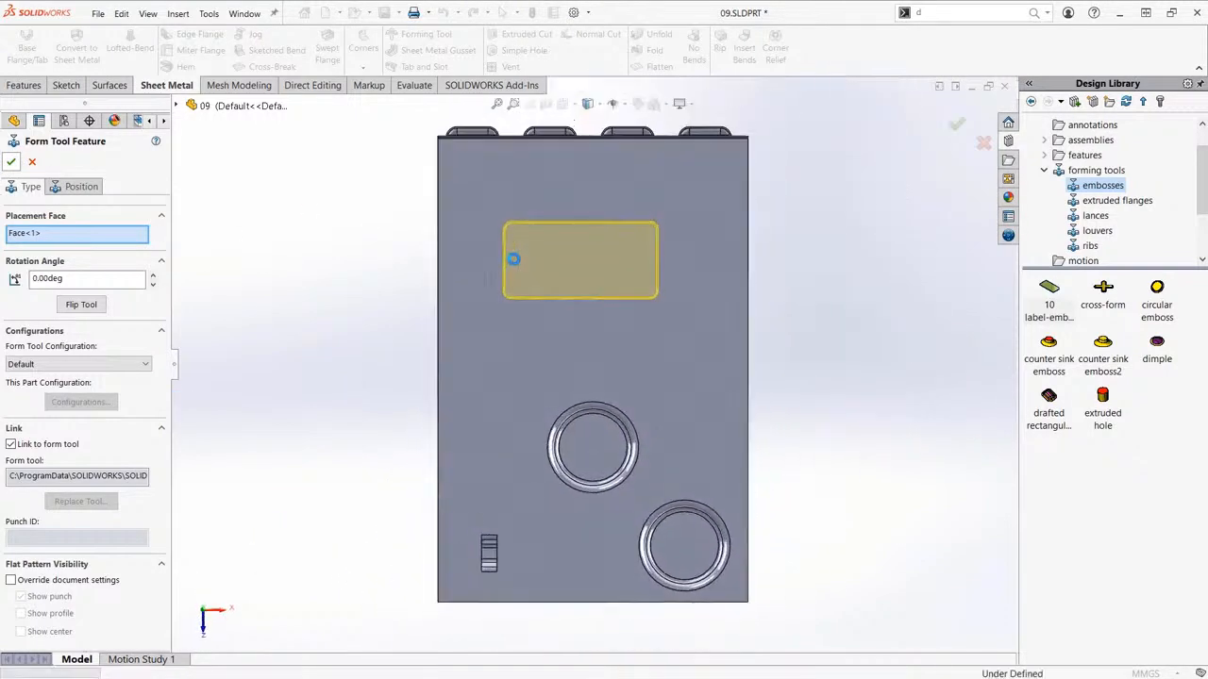
Examine the label emboss on the horizontal face of the sheet metal part, up close and from several angles.
middle_drag(472, 280, 400, 264)
scroll(547, 271, down, 5)
middle_drag(555, 273, 504, 182)
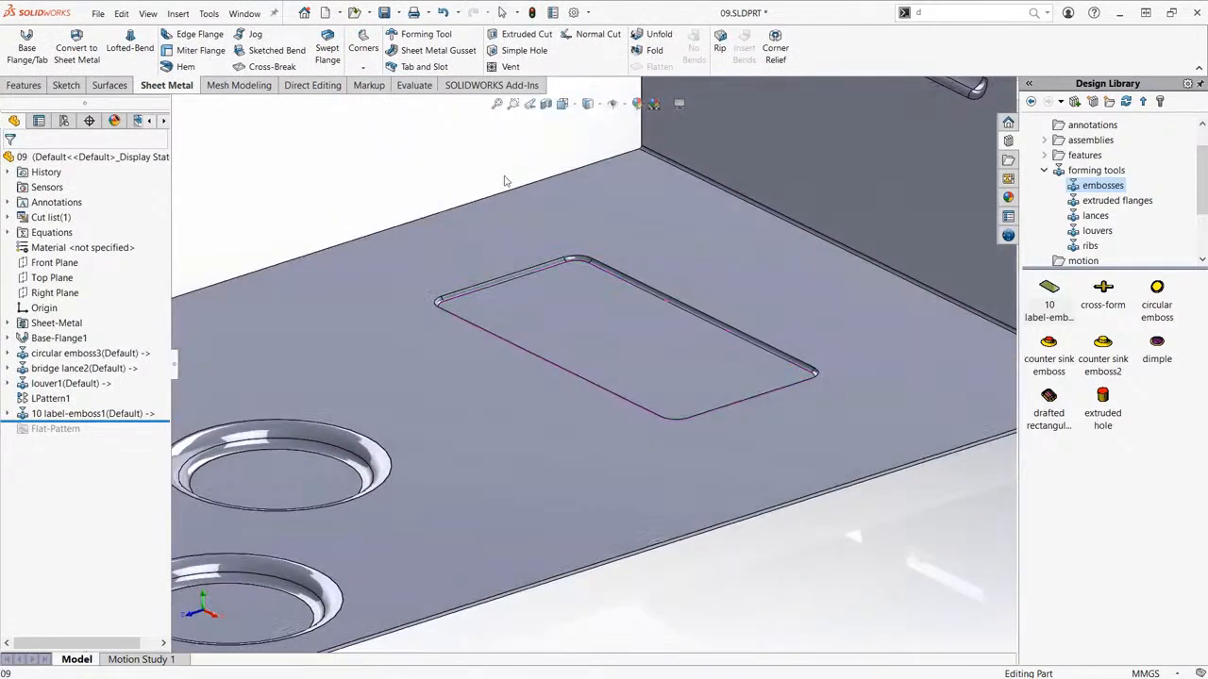
scroll(553, 268, down, 4)
scroll(768, 300, up, 6)
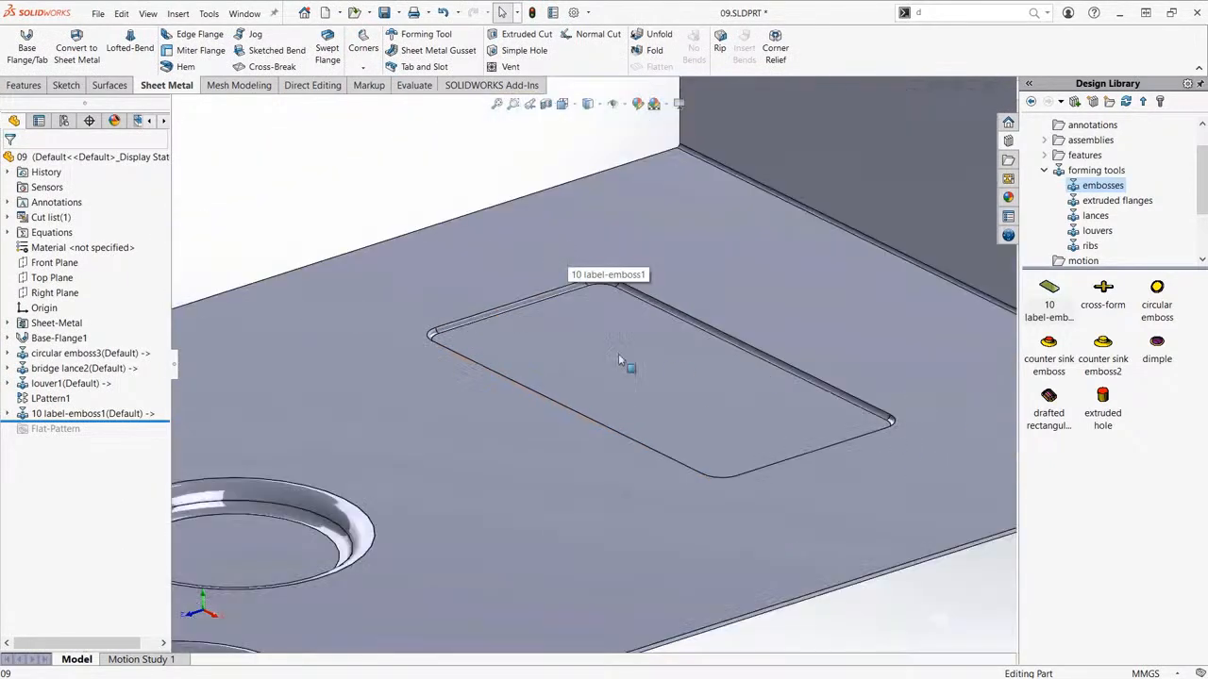
scroll(714, 349, up, 3)
scroll(709, 360, up, 1)
middle_drag(707, 360, 665, 380)
scroll(669, 383, down, 2)
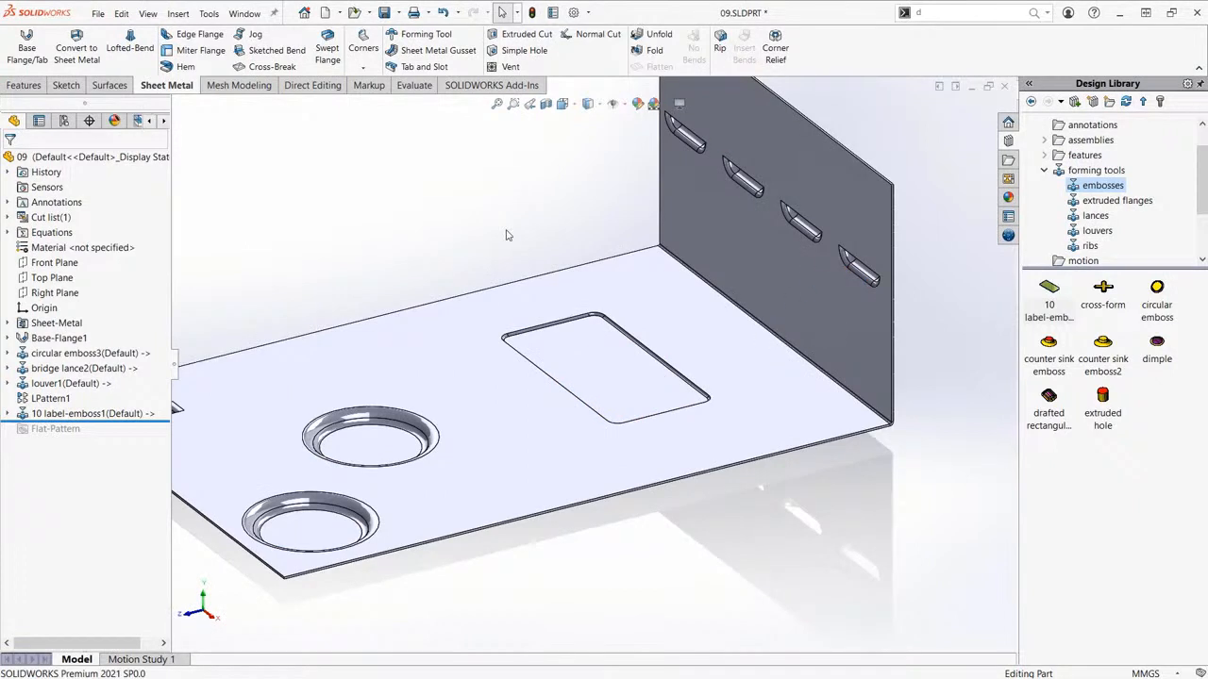
key(ctrl+7)
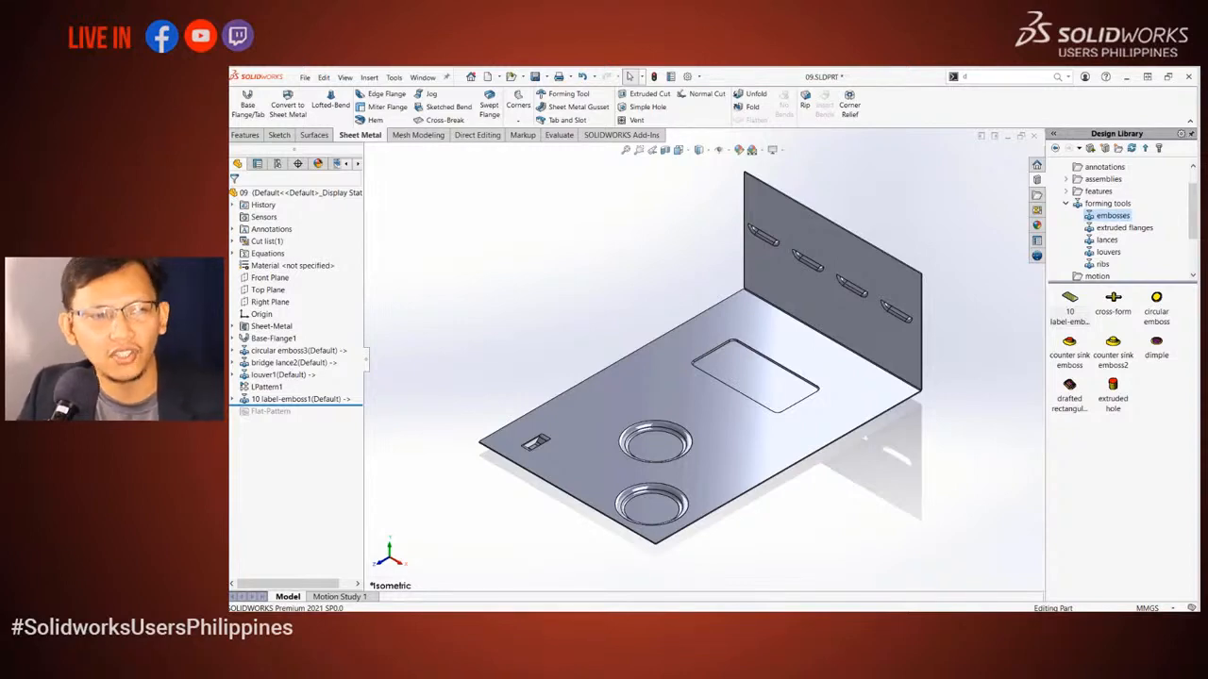
Switch to the LinkedIn profile page in the web browser.
key(alt+Tab)
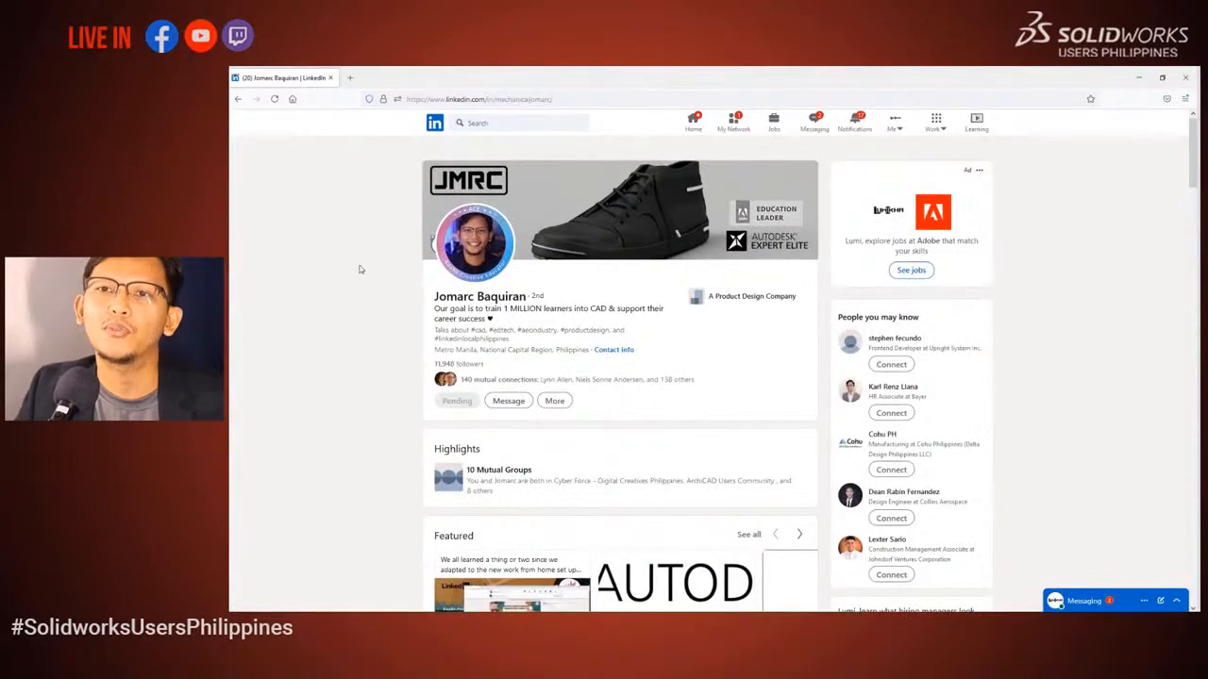